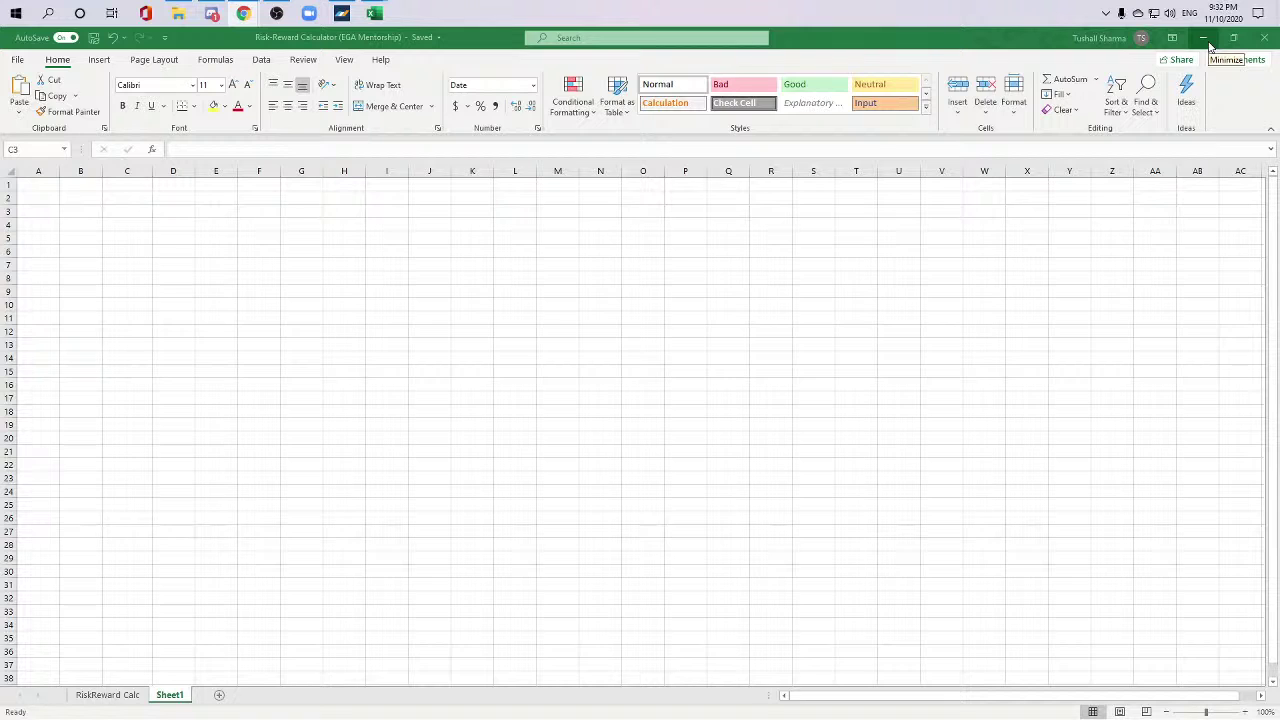
pyautogui.click(1206, 40)
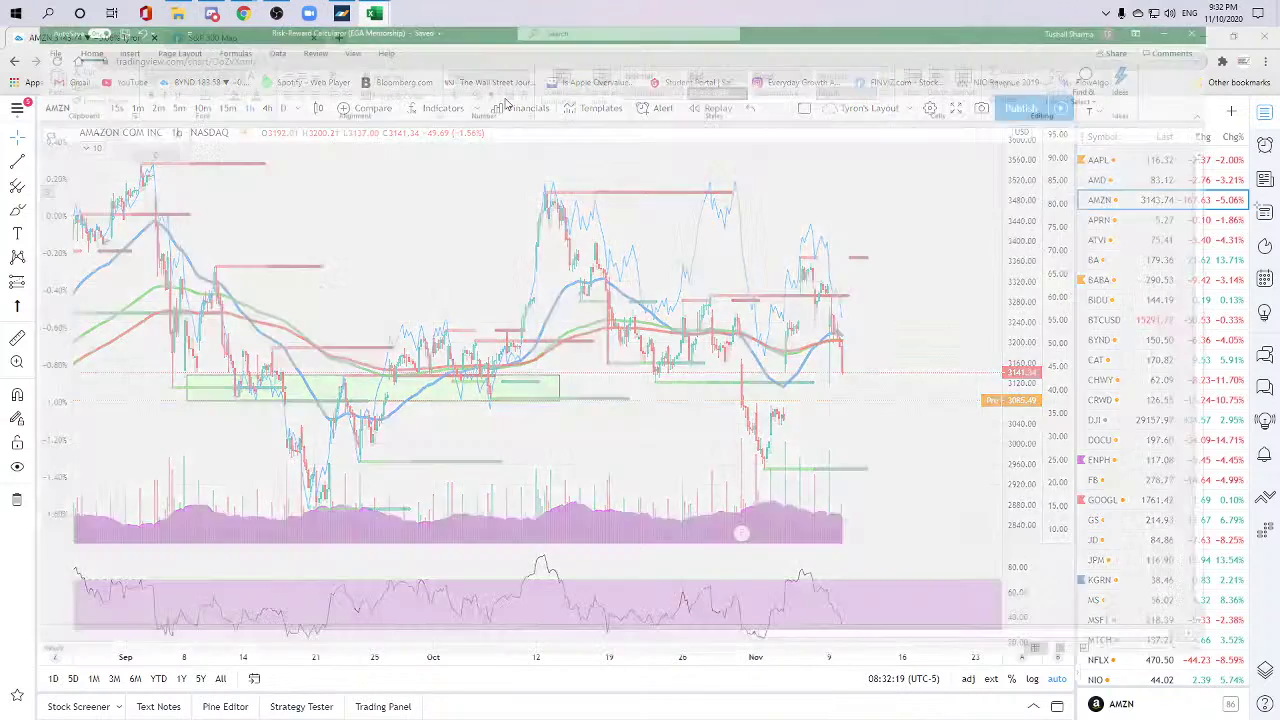
pyautogui.click(376, 90)
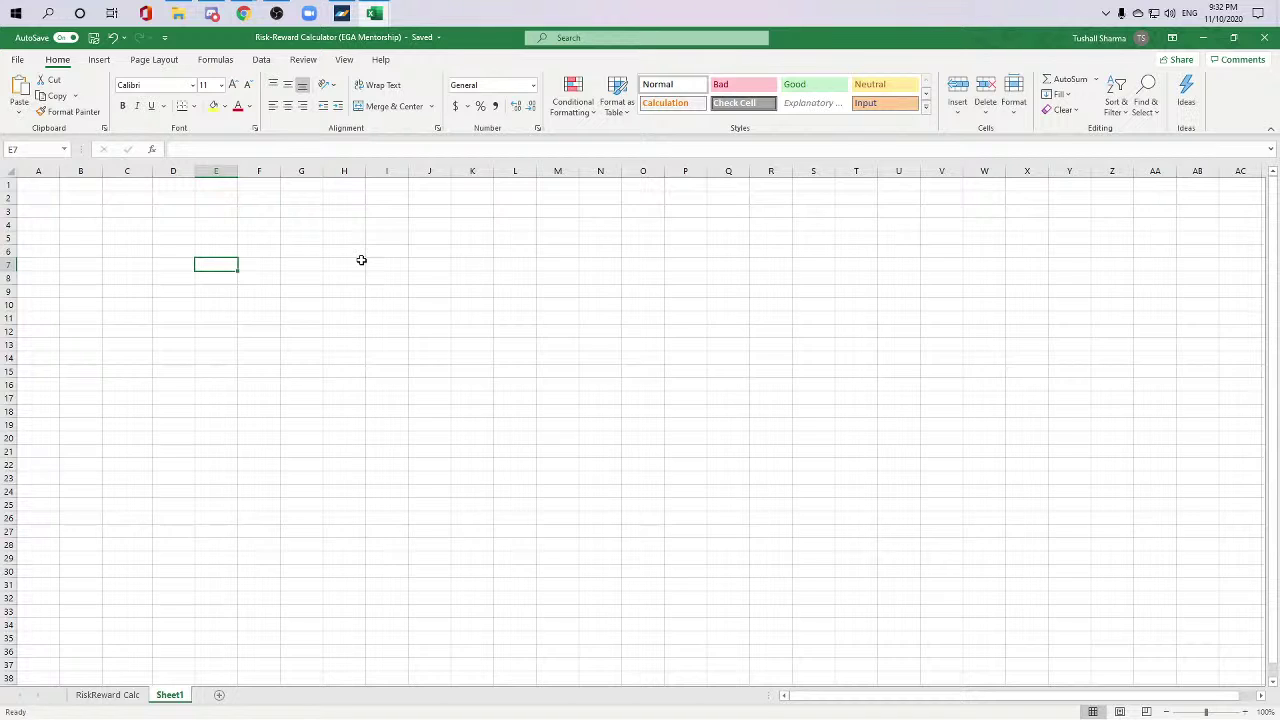
pyautogui.click(412, 318)
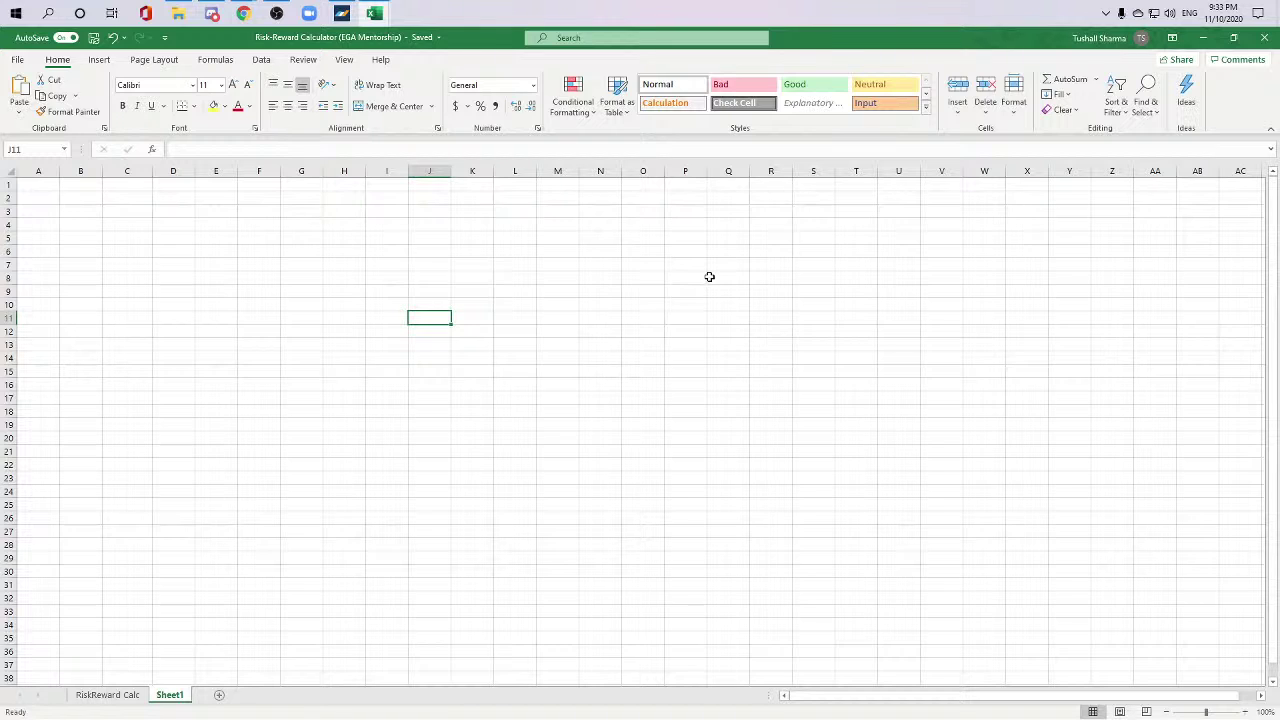
pyautogui.click(709, 276)
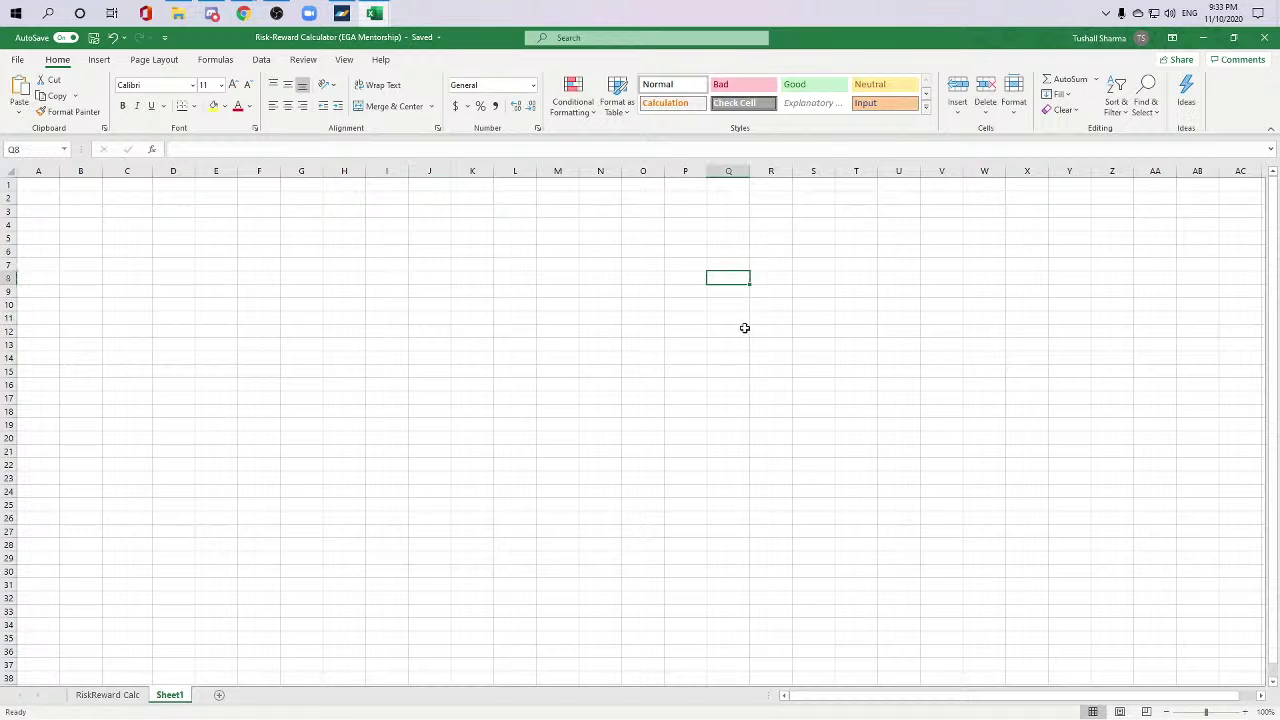
pyautogui.click(689, 345)
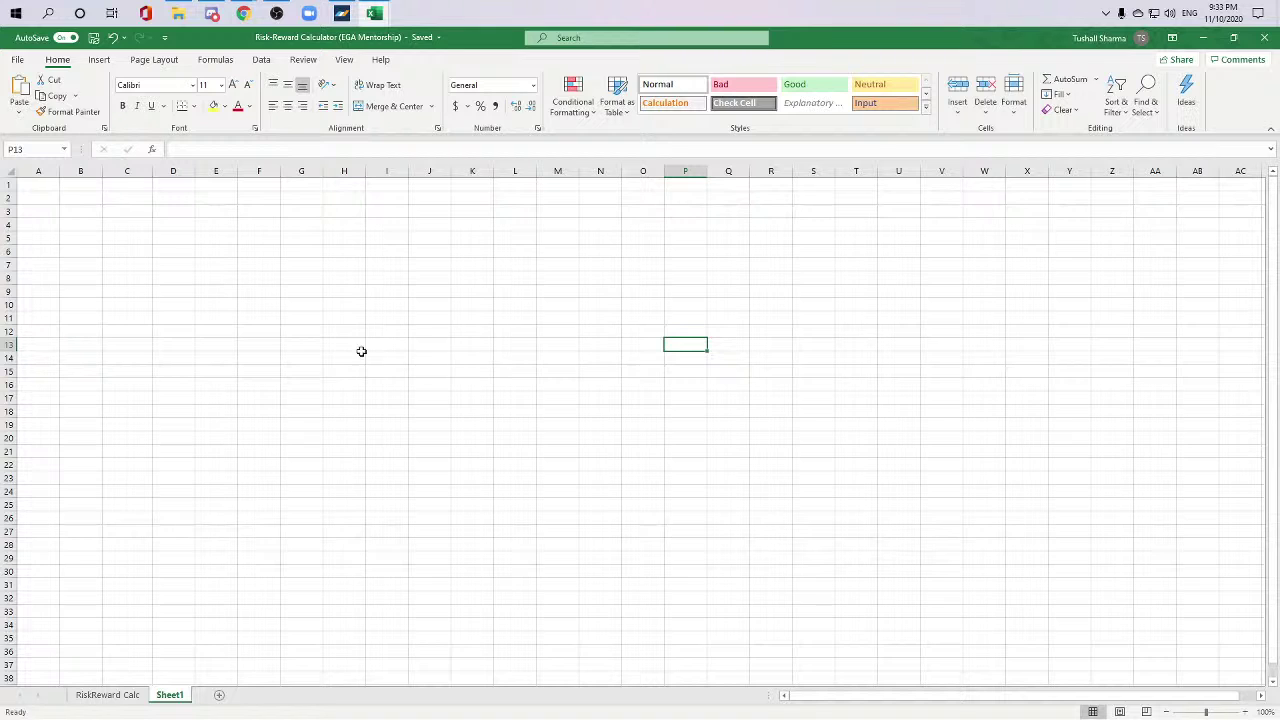
pyautogui.click(219, 255)
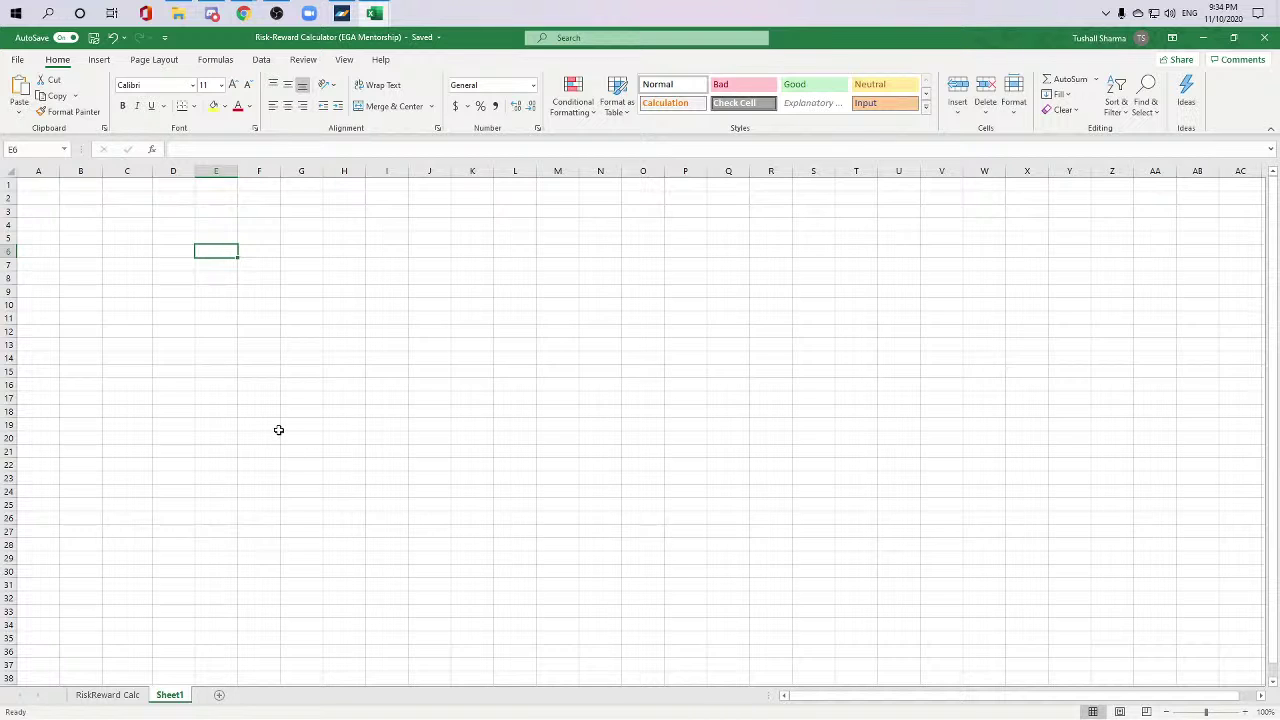
# Step: Open the RiskReward Calc sheet and widen the Entry Price and Take Profit columns of the Trade Planner (Risk Unassigned) table
pyautogui.click(120, 698)
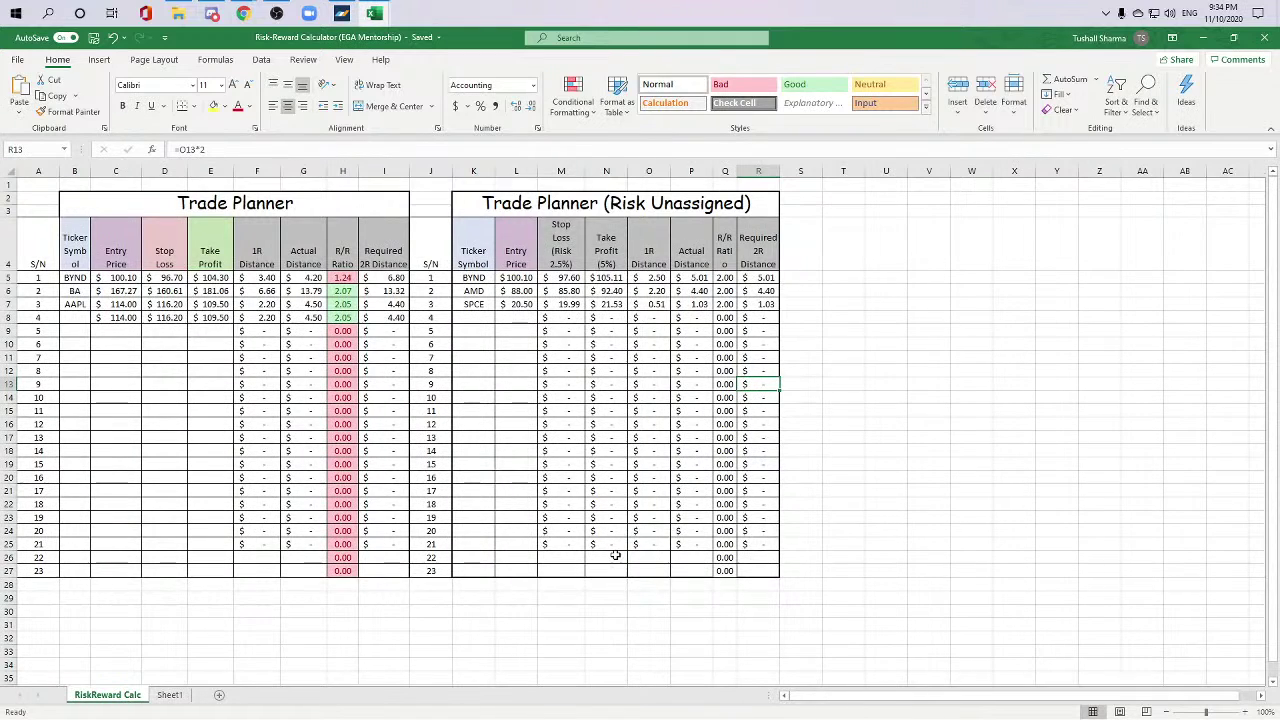
pyautogui.keyDown('ctrl'); pyautogui.scroll(1, 613, 553); pyautogui.keyUp('ctrl')
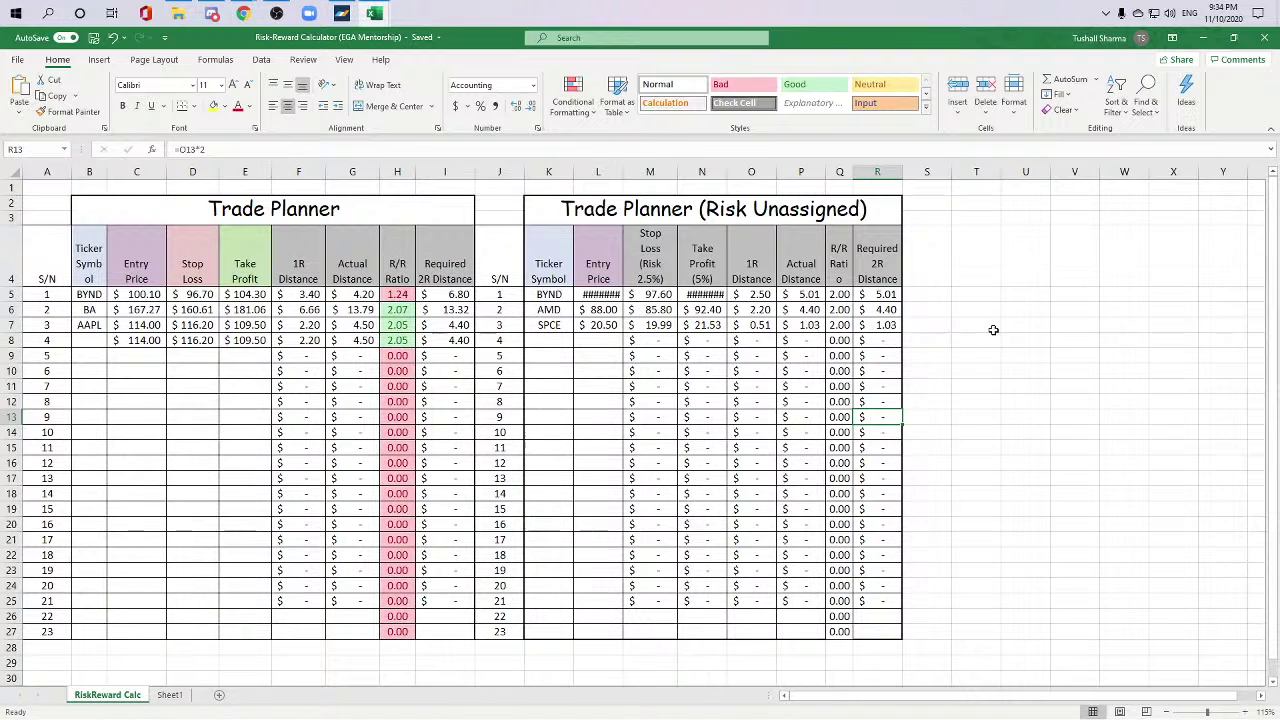
pyautogui.click(624, 172)
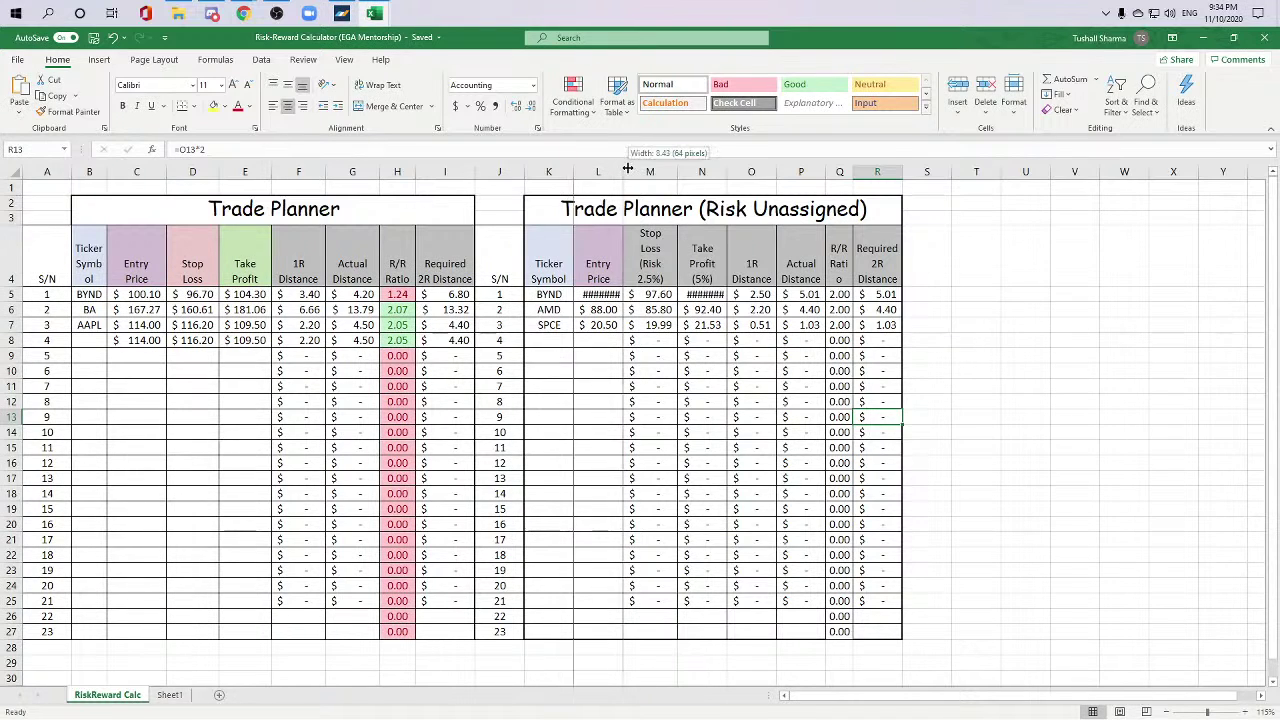
pyautogui.moveTo(624, 172); pyautogui.dragTo(627, 172)
pyautogui.click(980, 371)
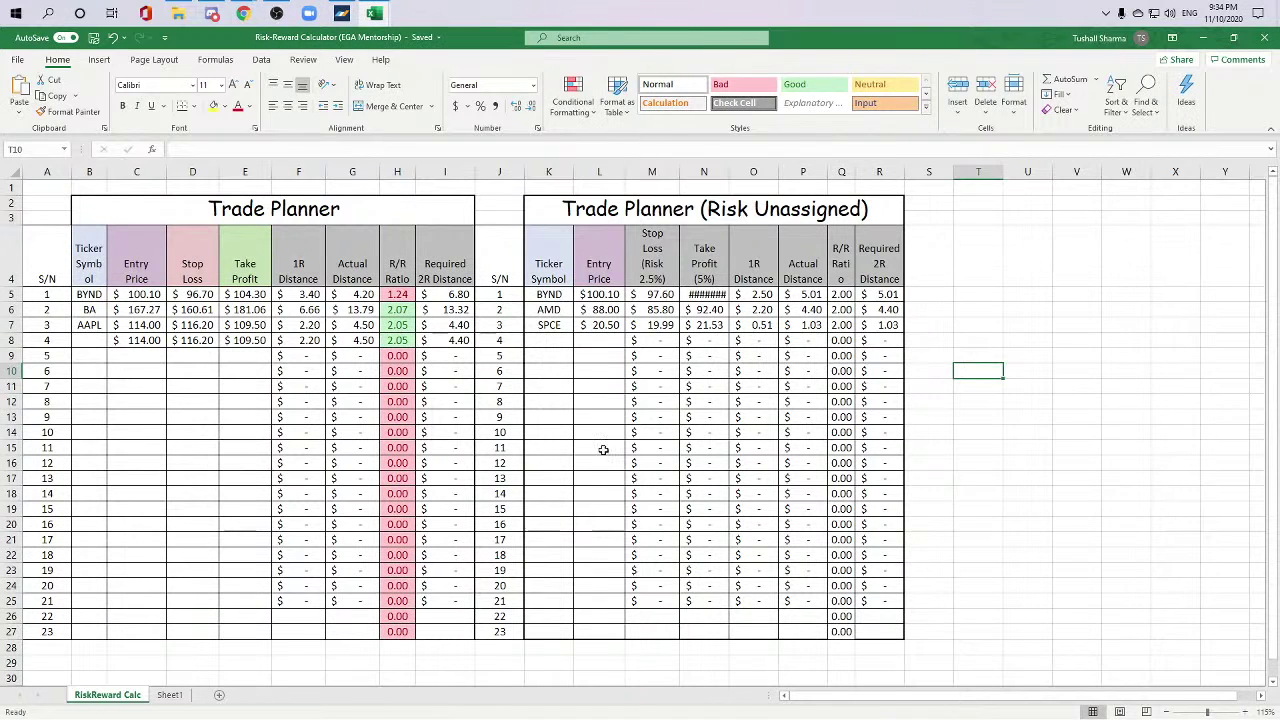
pyautogui.doubleClick(731, 174)
pyautogui.click(1015, 420)
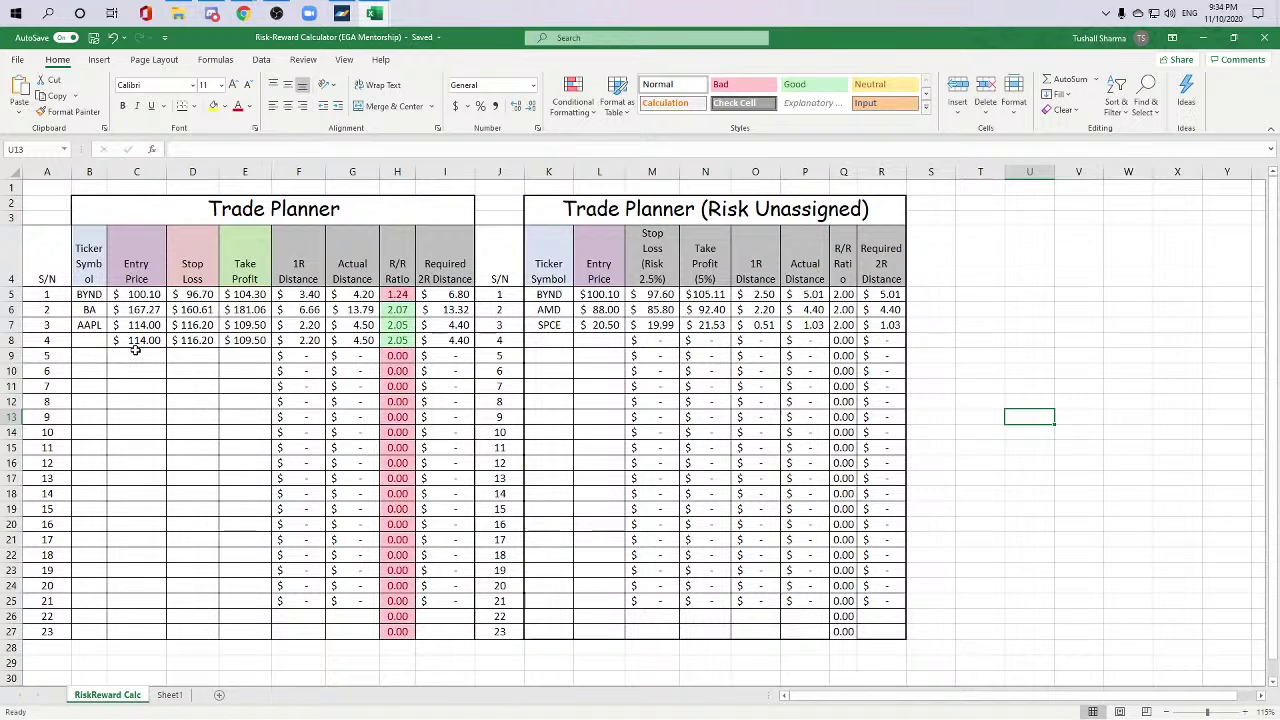
pyautogui.click(1135, 399)
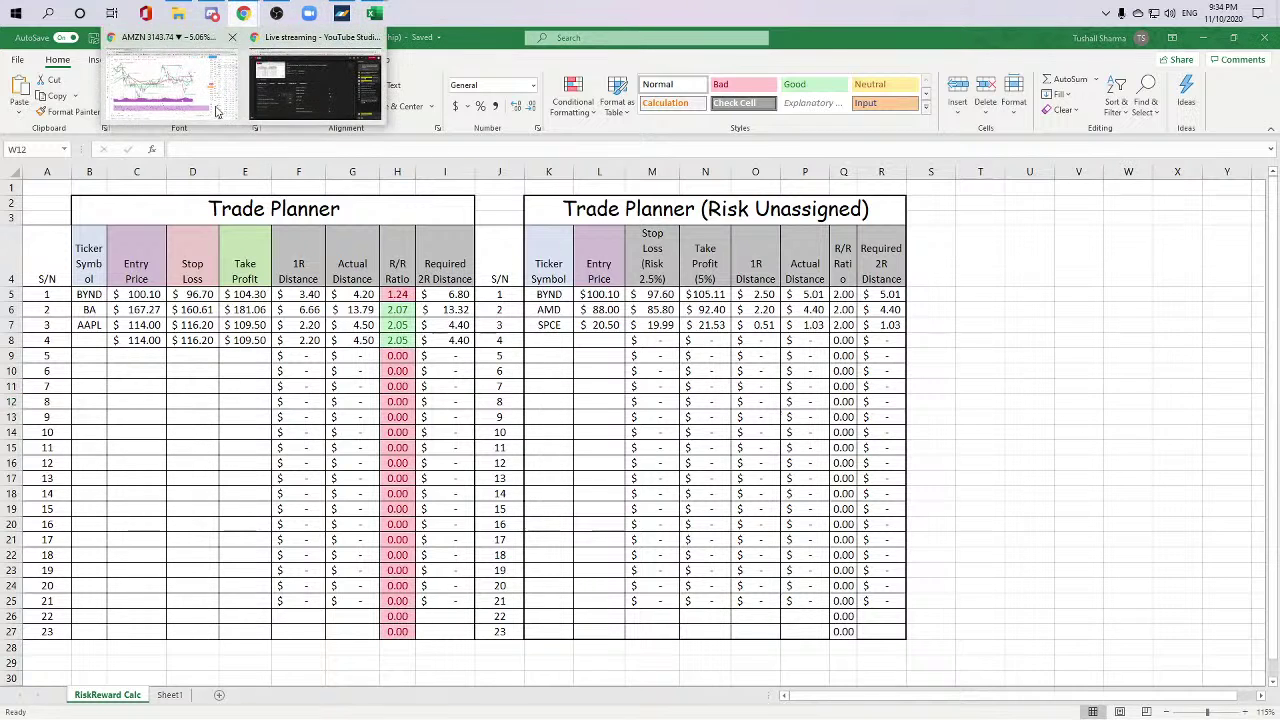
# Step: Switch to the TradingView window in Chrome to check the AMZN hourly chart, and return to the Excel workbook
pyautogui.click(245, 13)
pyautogui.scroll(4, 756, 401)
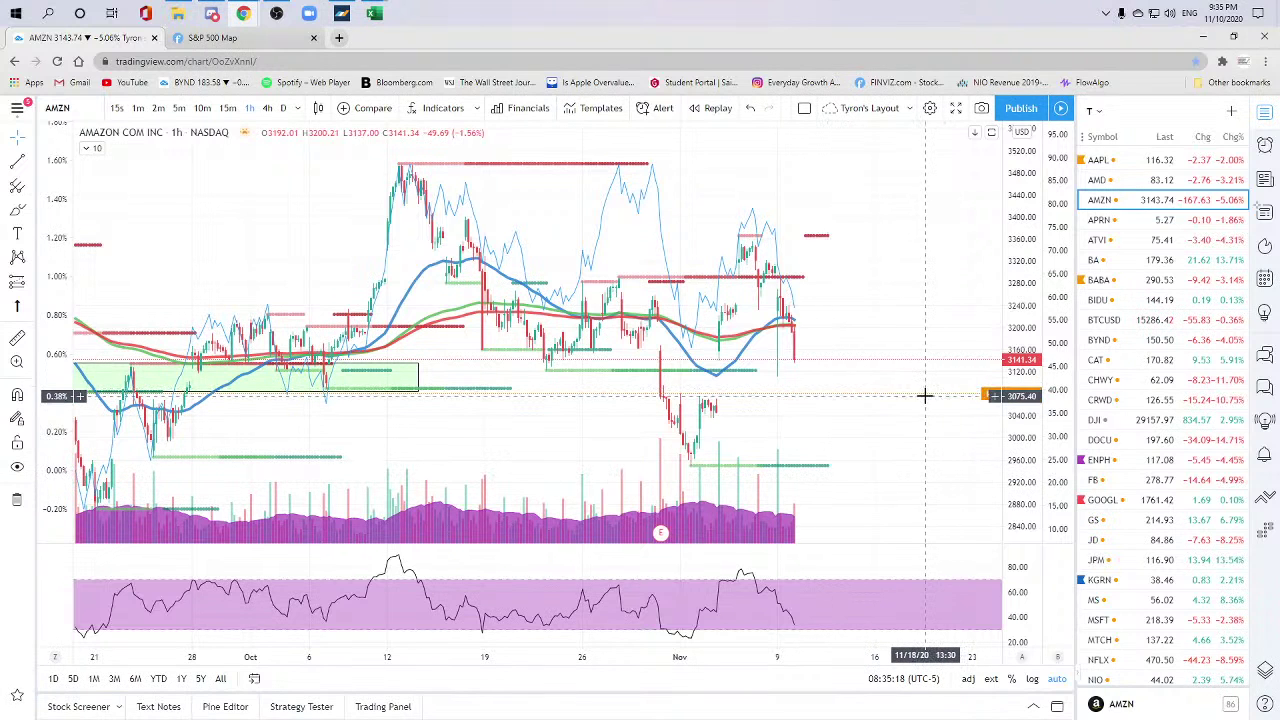
pyautogui.hotkey('alt', 'Tab')
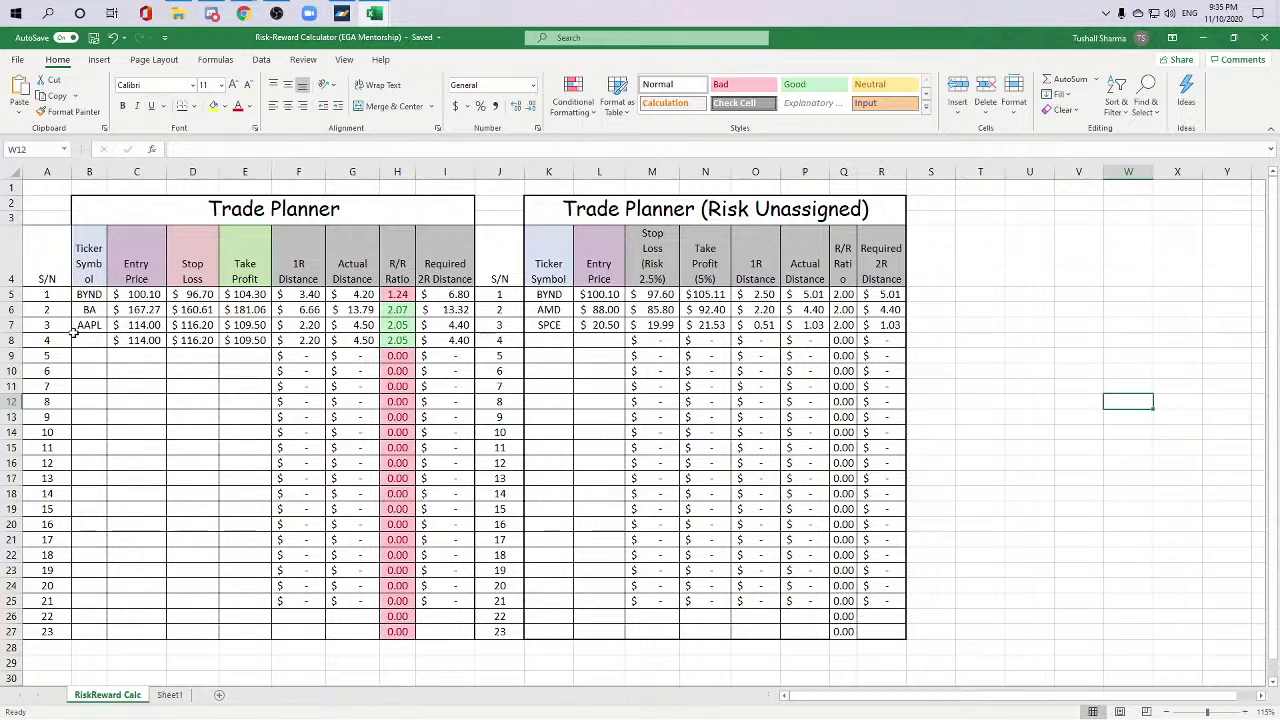
# Step: Clear the entry price, stop loss and take profit values in row 4 of the Trade Planner table
pyautogui.moveTo(124, 341); pyautogui.dragTo(242, 350)
pyautogui.press('Delete')
pyautogui.click(213, 371)
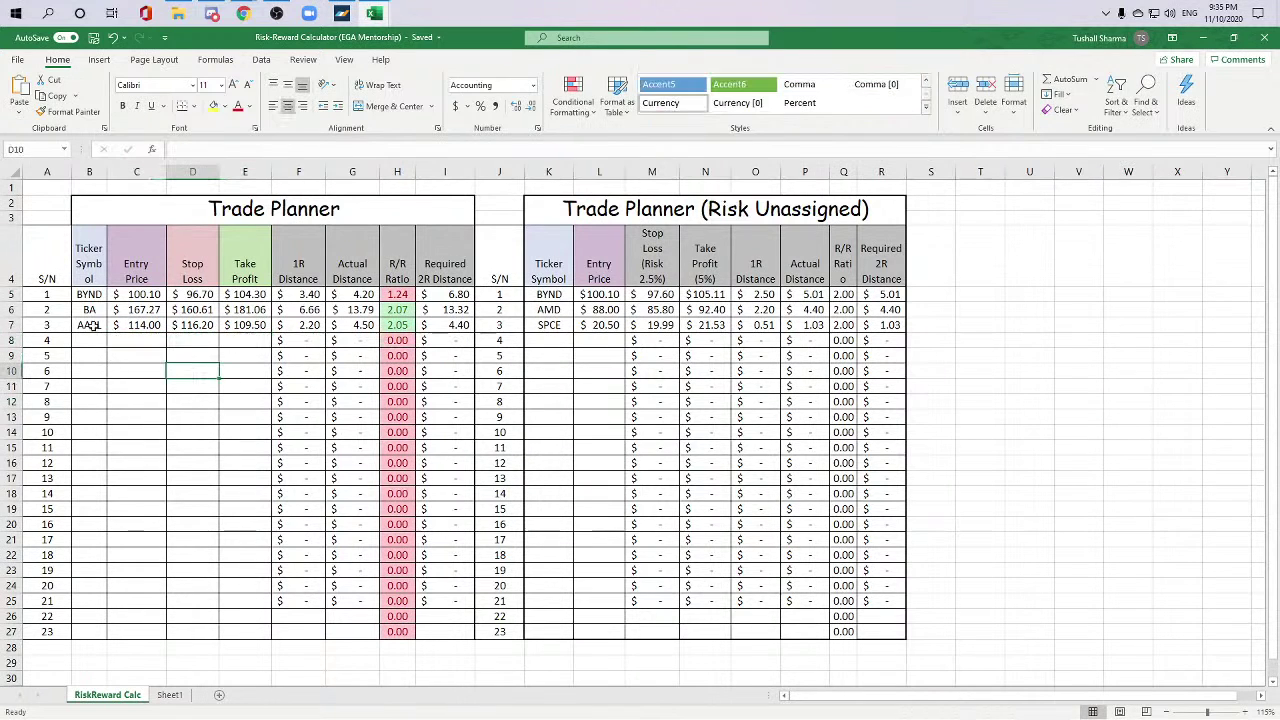
pyautogui.moveTo(78, 339); pyautogui.dragTo(257, 337)
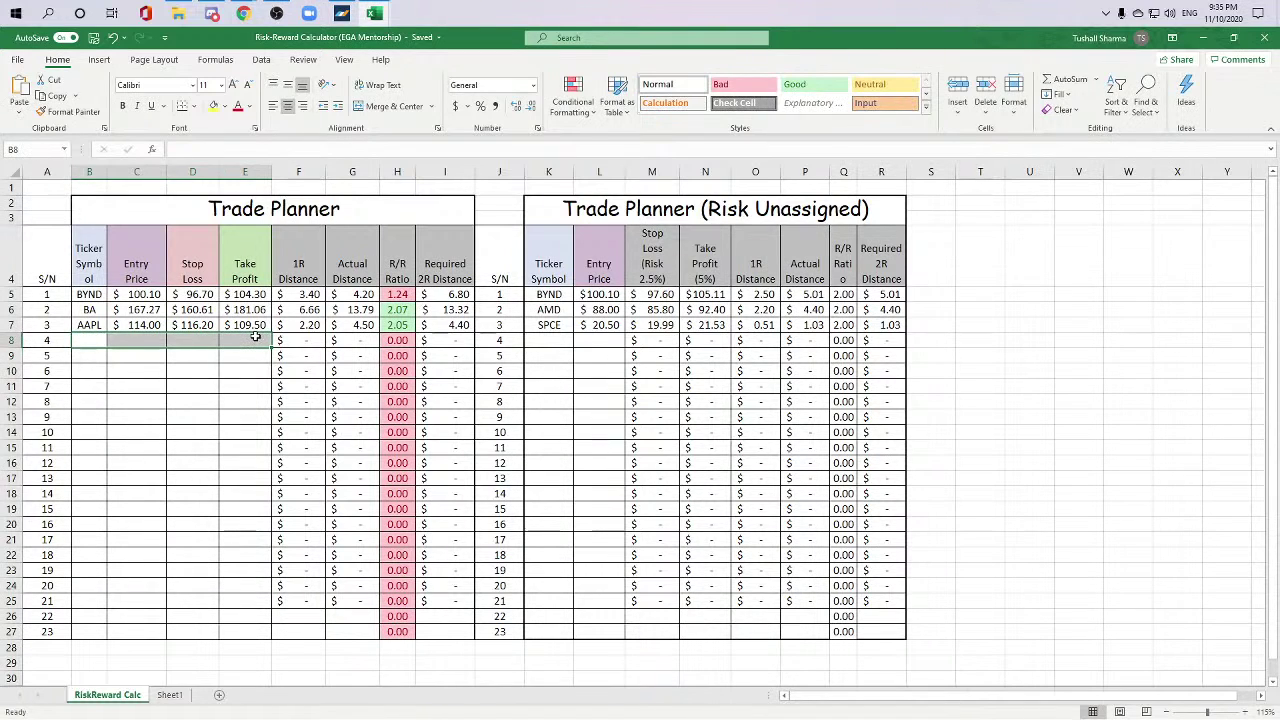
pyautogui.click(156, 372)
# Step: Enter AMZN as the fourth ticker in the Trade Planner and set its entry price to 3080, based on the TradingView chart's pre-market price
pyautogui.click(88, 340)
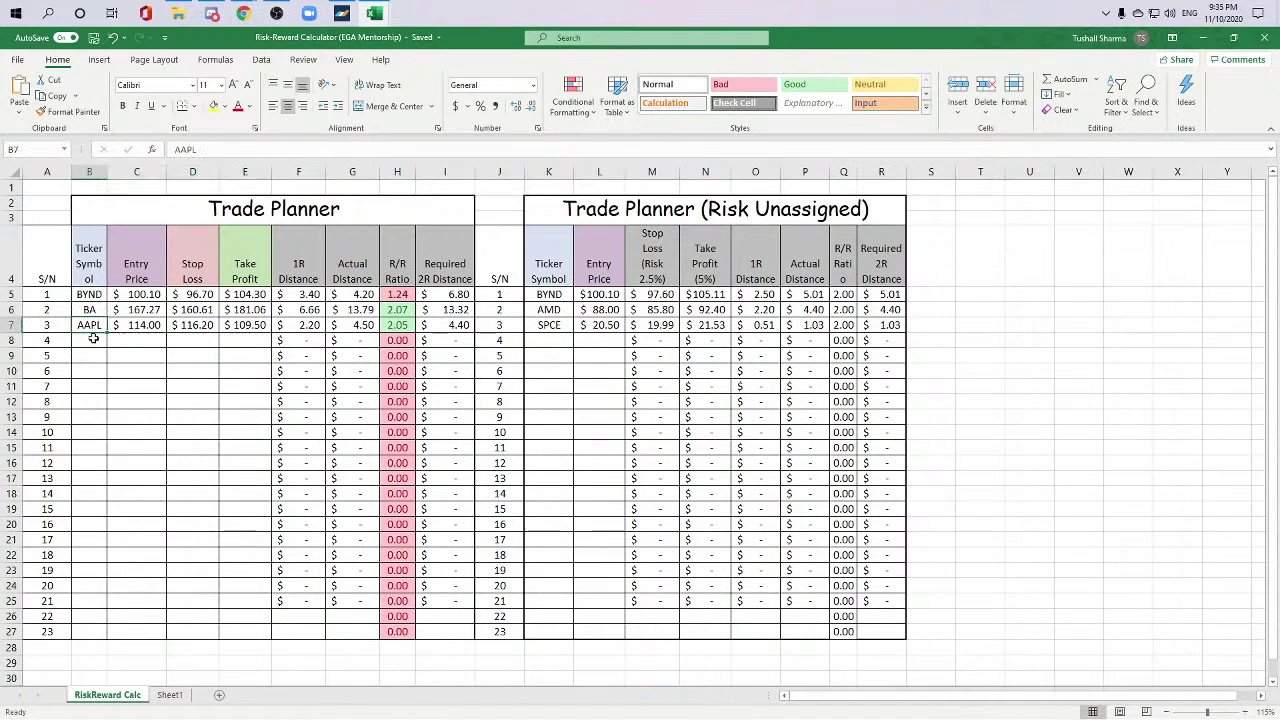
pyautogui.write('AMZN')
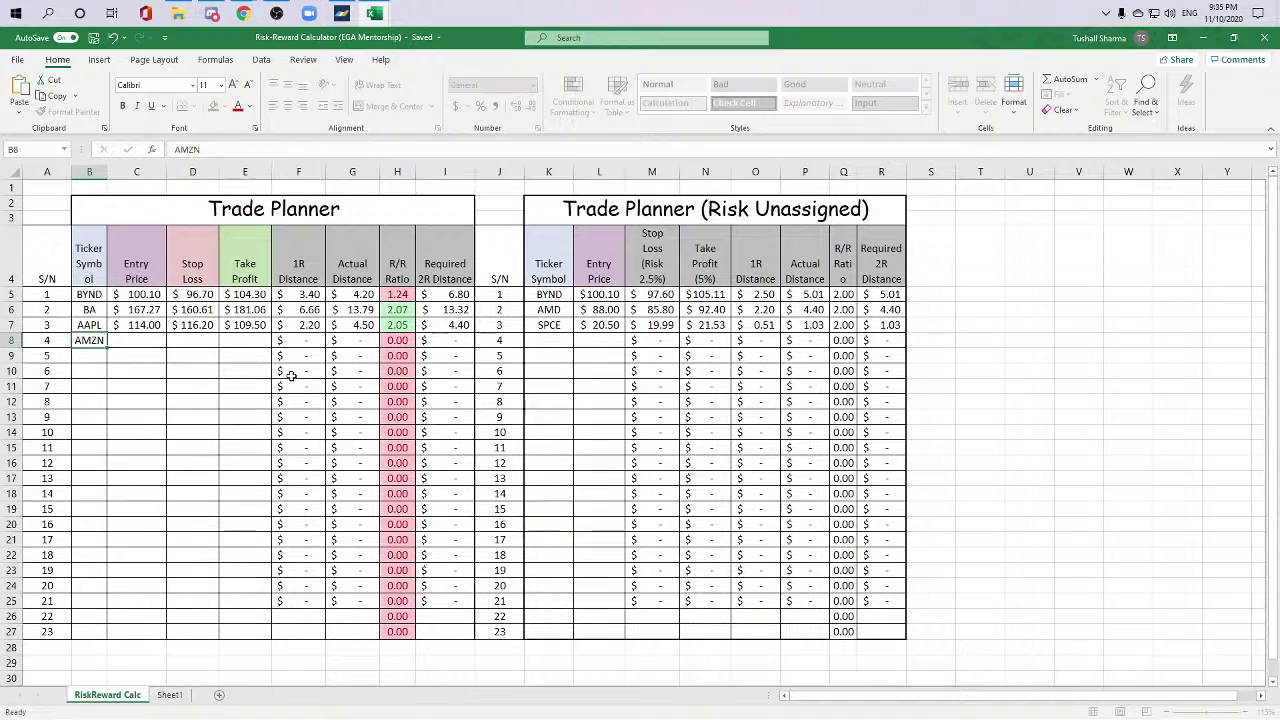
pyautogui.press('Tab')
pyautogui.hotkey('alt', 'Tab')
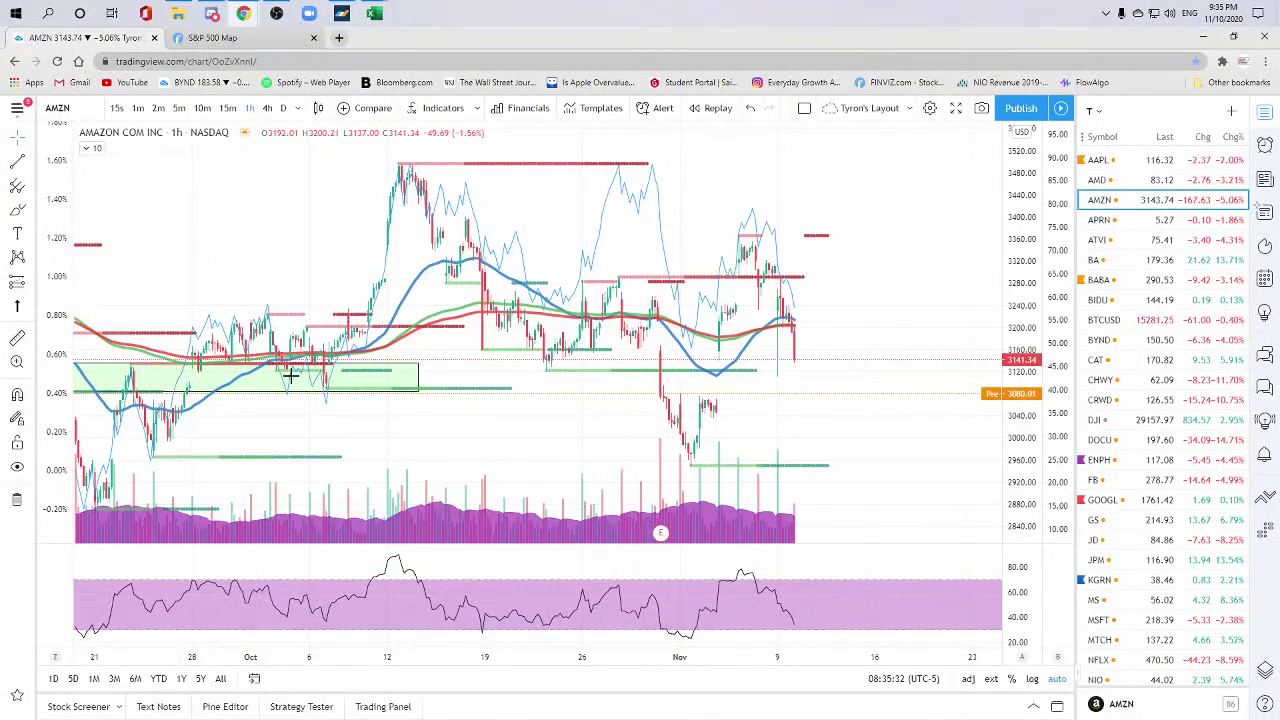
pyautogui.hotkey('alt', 'Tab')
pyautogui.write('30801')
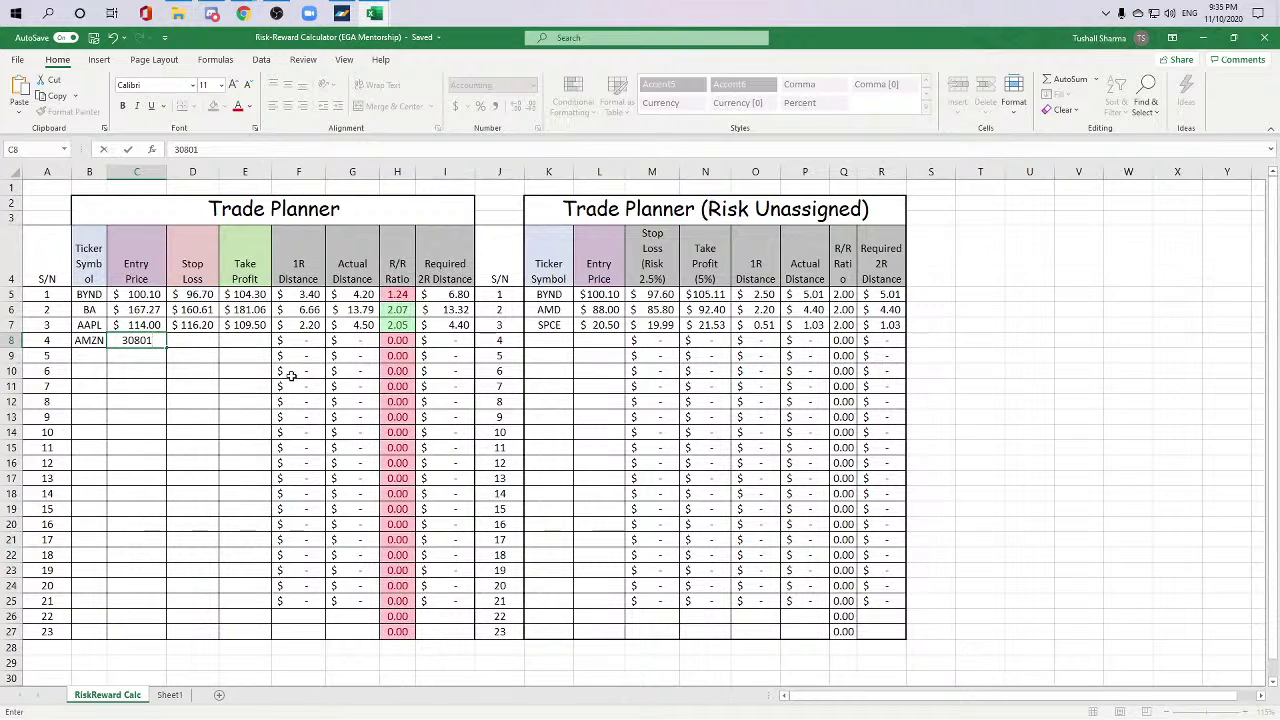
pyautogui.press('BackSpace')
pyautogui.press('Tab')
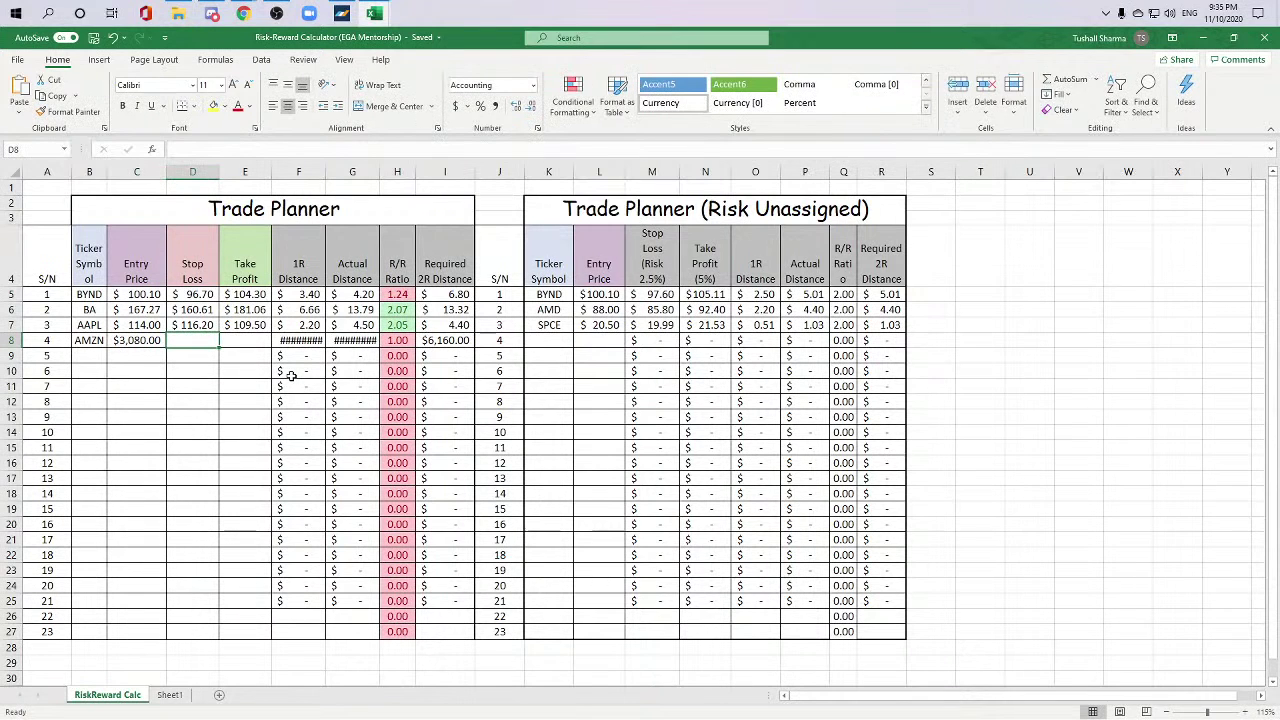
# Step: Find a stop level below the recent low on the AMZN chart and set the AMZN stop loss to 2940 in the Trade Planner
pyautogui.hotkey('alt', 'Tab')
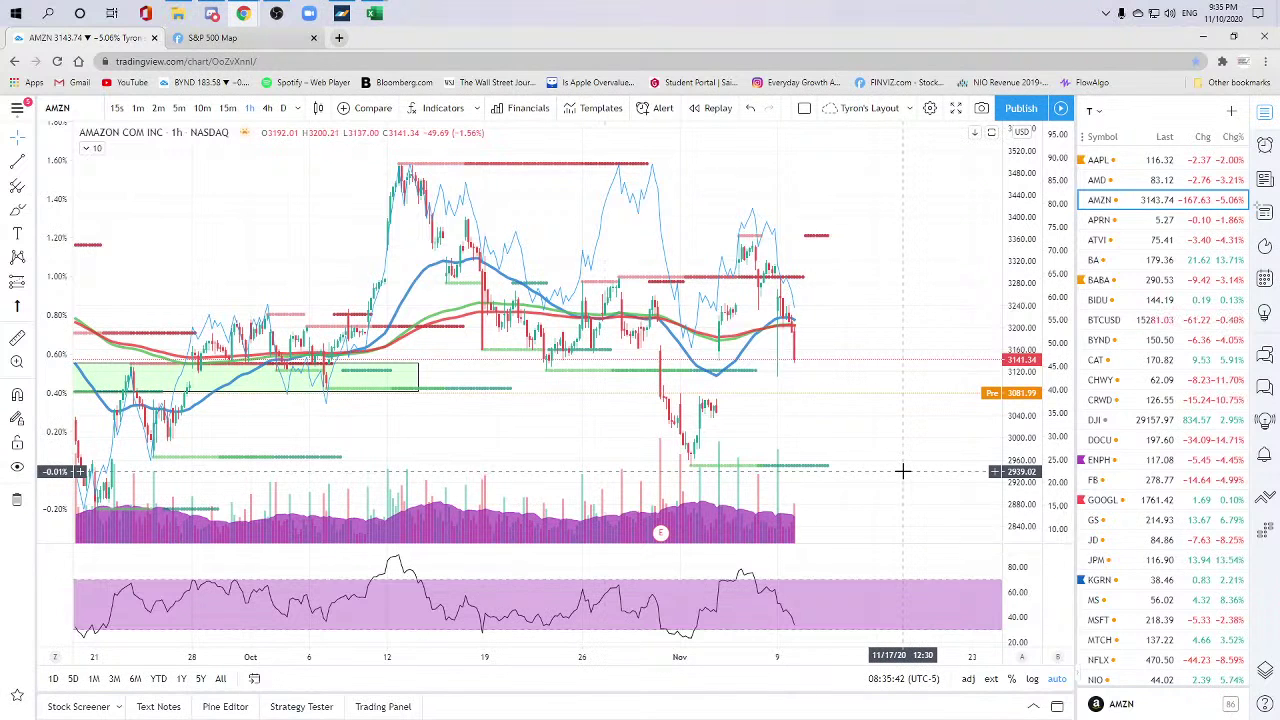
pyautogui.hotkey('alt', 'Tab')
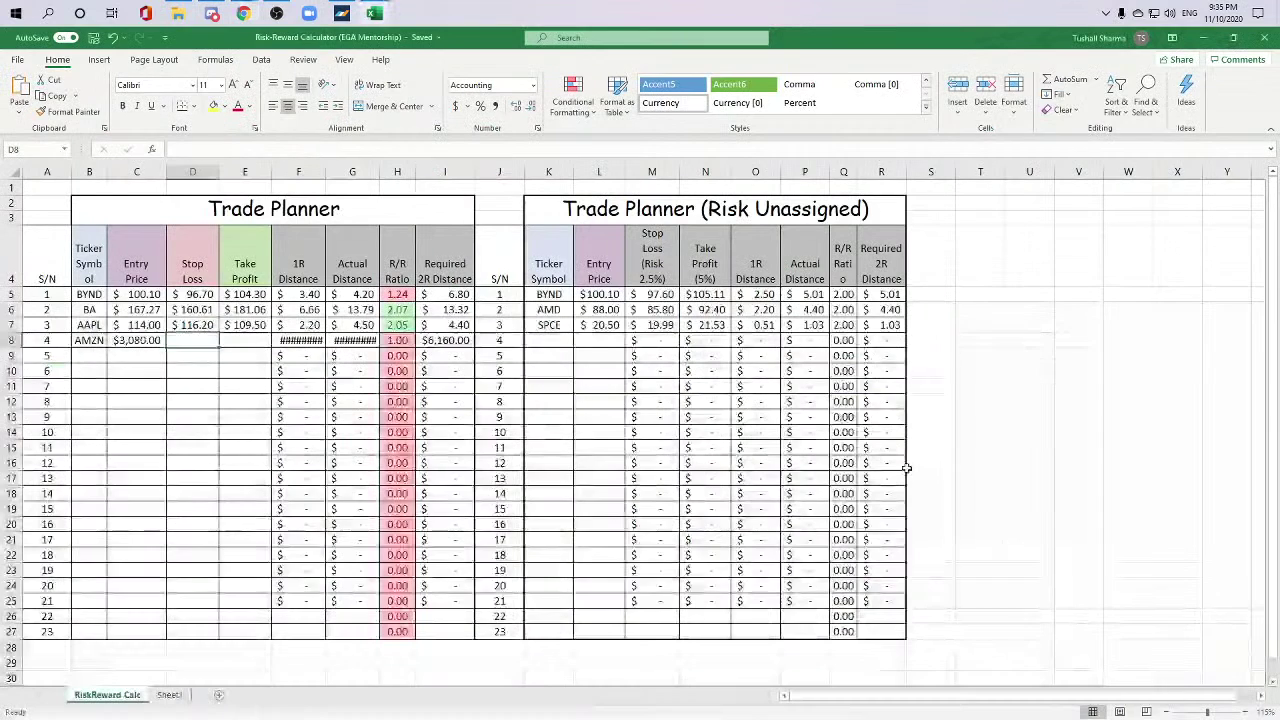
pyautogui.write('2,94')
pyautogui.write('0')
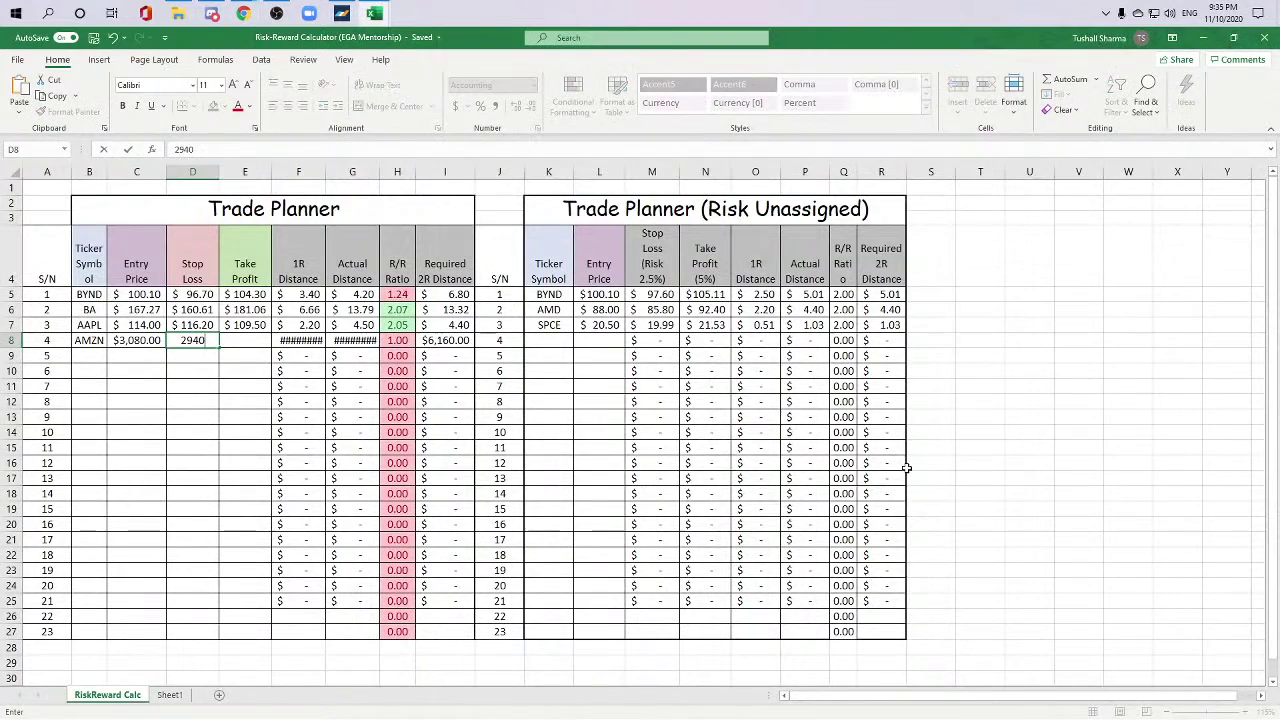
pyautogui.press('Tab')
# Step: Find a target near the recent highs on the AMZN chart and set the AMZN take profit to 3345
pyautogui.hotkey('alt', 'Tab')
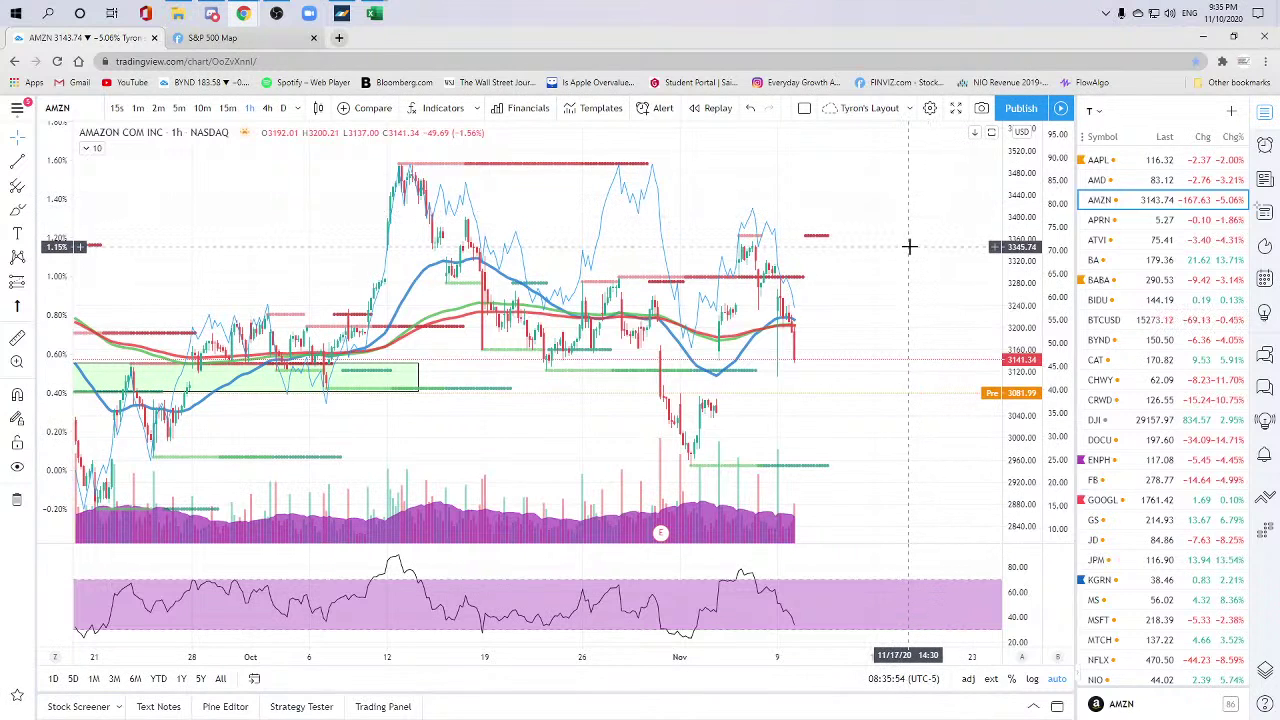
pyautogui.hotkey('alt', 'Tab')
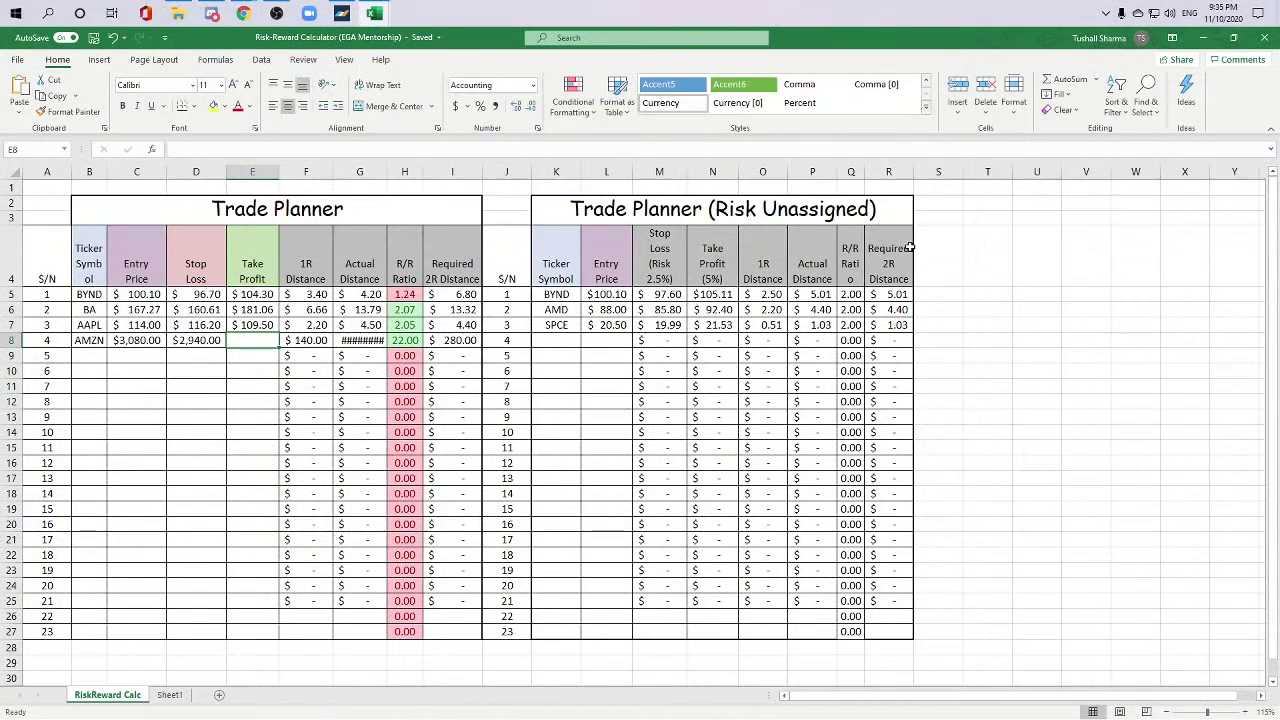
pyautogui.write('3,345')
pyautogui.press('Tab')
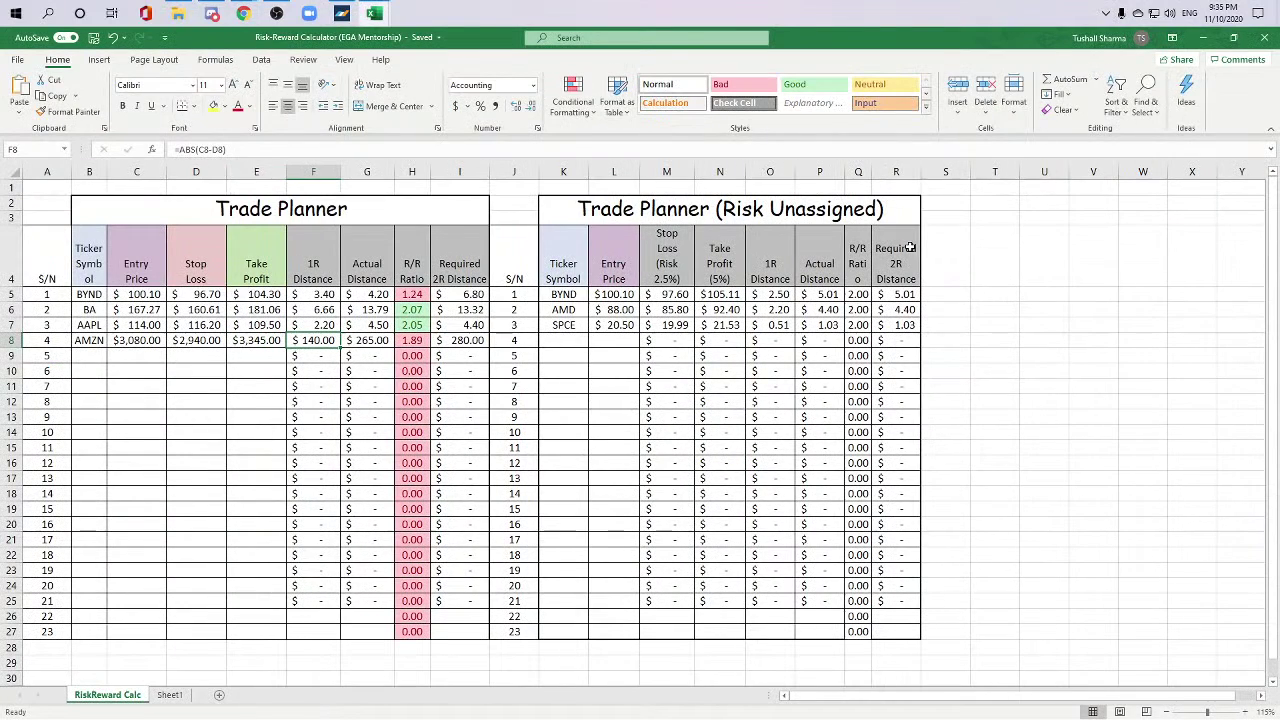
# Step: Review the AMZN row's price inputs, 1R distance, actual distance, R/R ratio and required 2R distance
pyautogui.press('Left')
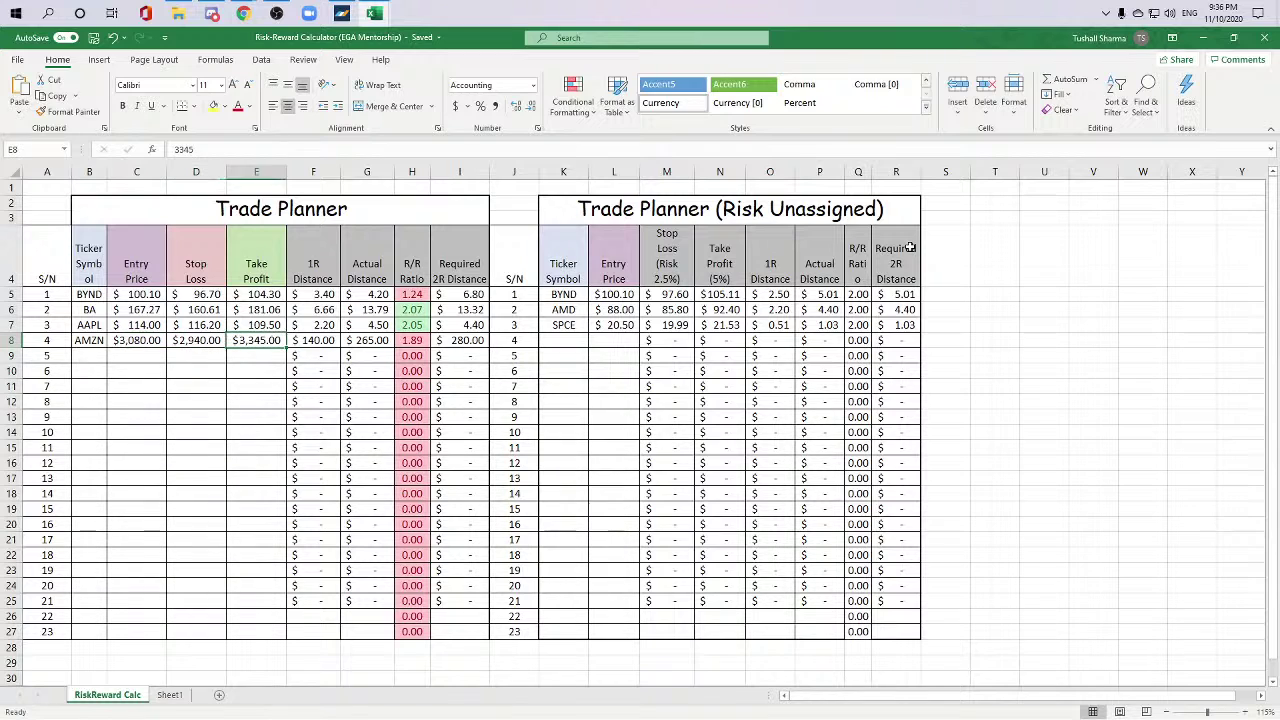
pyautogui.hotkey('shift', 'Left')
pyautogui.hotkey('shift', 'Left')
pyautogui.press('Right')
pyautogui.press('Right')
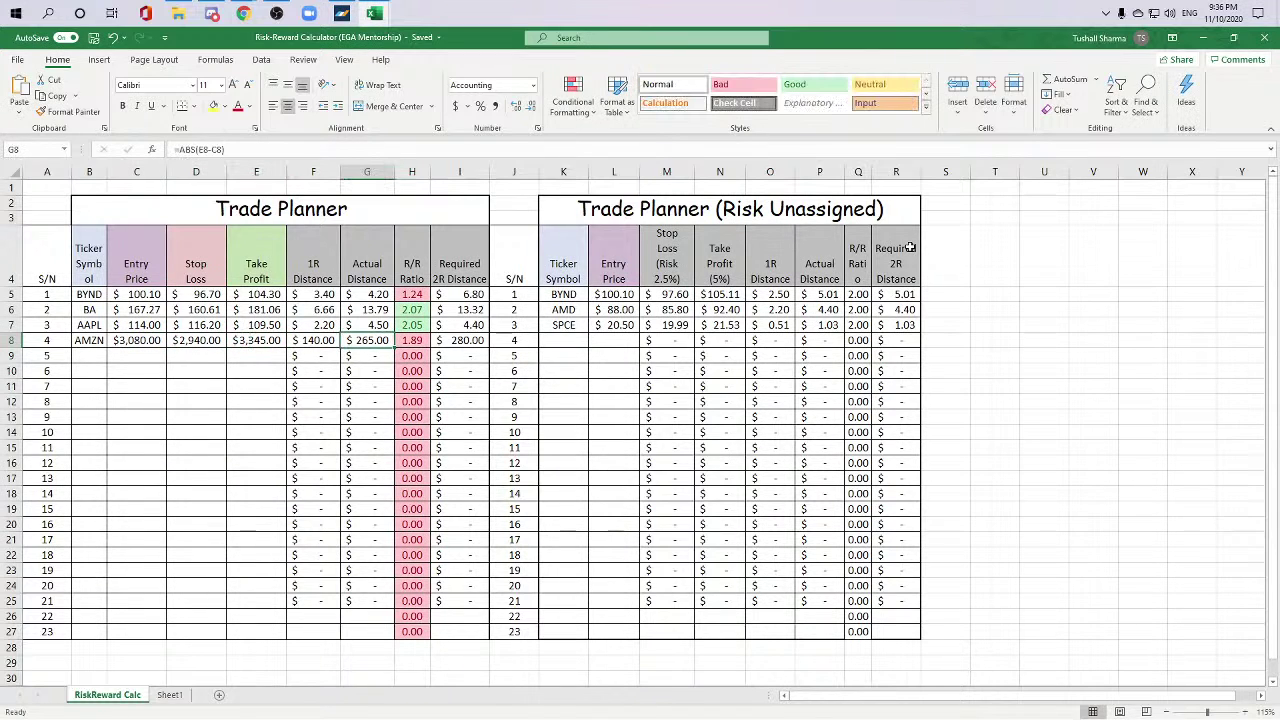
pyautogui.press('Right')
pyautogui.press('Left')
pyautogui.press('Right')
pyautogui.press('Right')
pyautogui.press('Left')
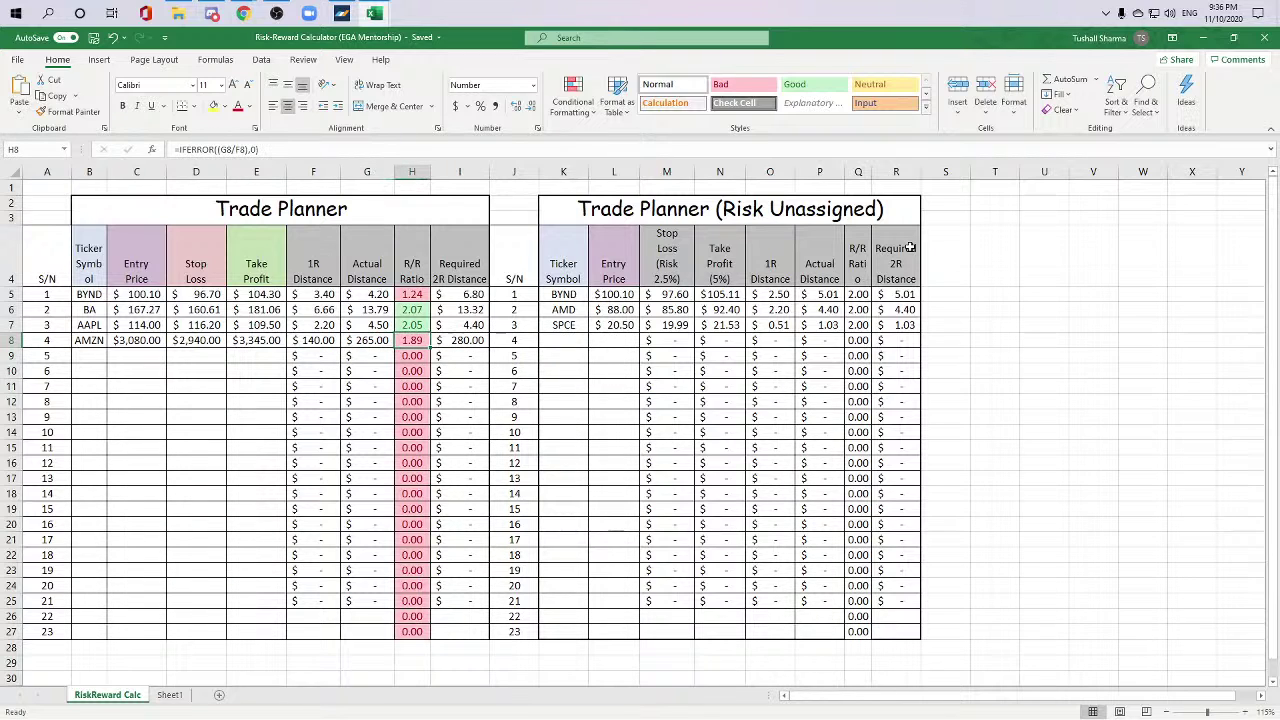
# Step: Compare the AMZN row's R/R ratio with the ratios of the AAPL and BA trades
pyautogui.press('Up')
pyautogui.press('Up')
pyautogui.press('Down')
pyautogui.press('Down')
pyautogui.press('Up')
pyautogui.press('Up')
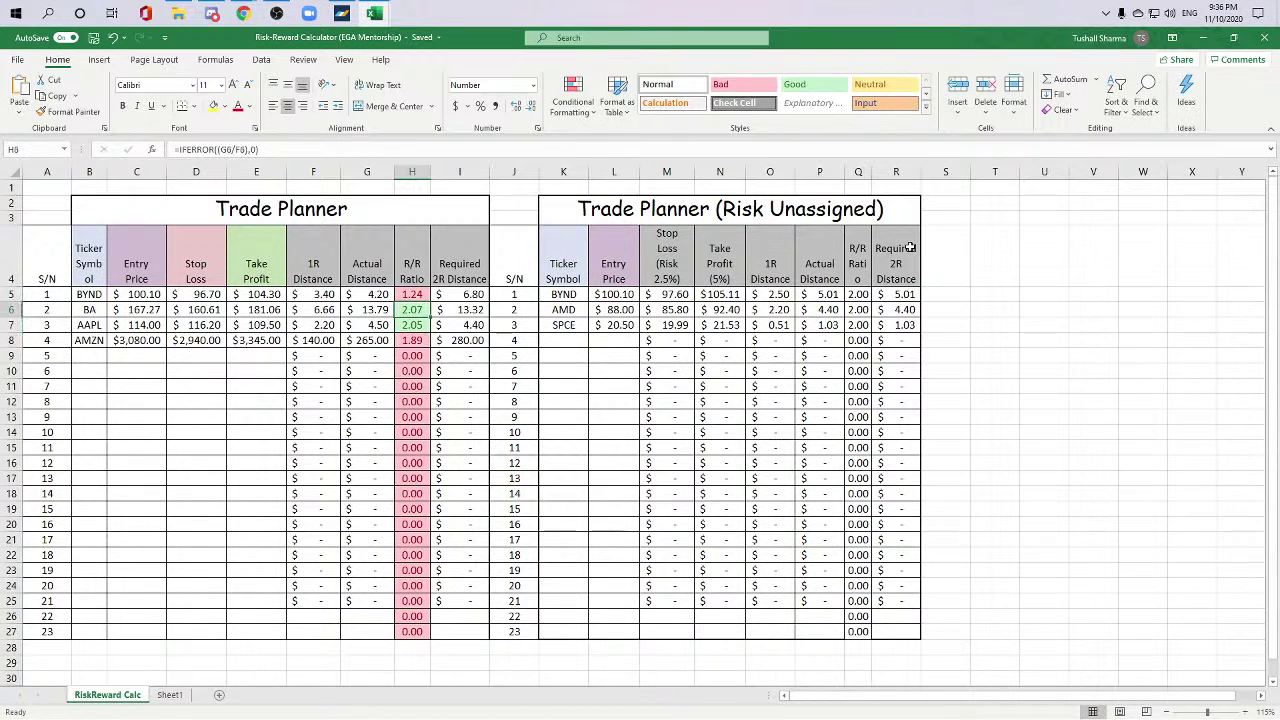
pyautogui.press('Down')
pyautogui.press('Down')
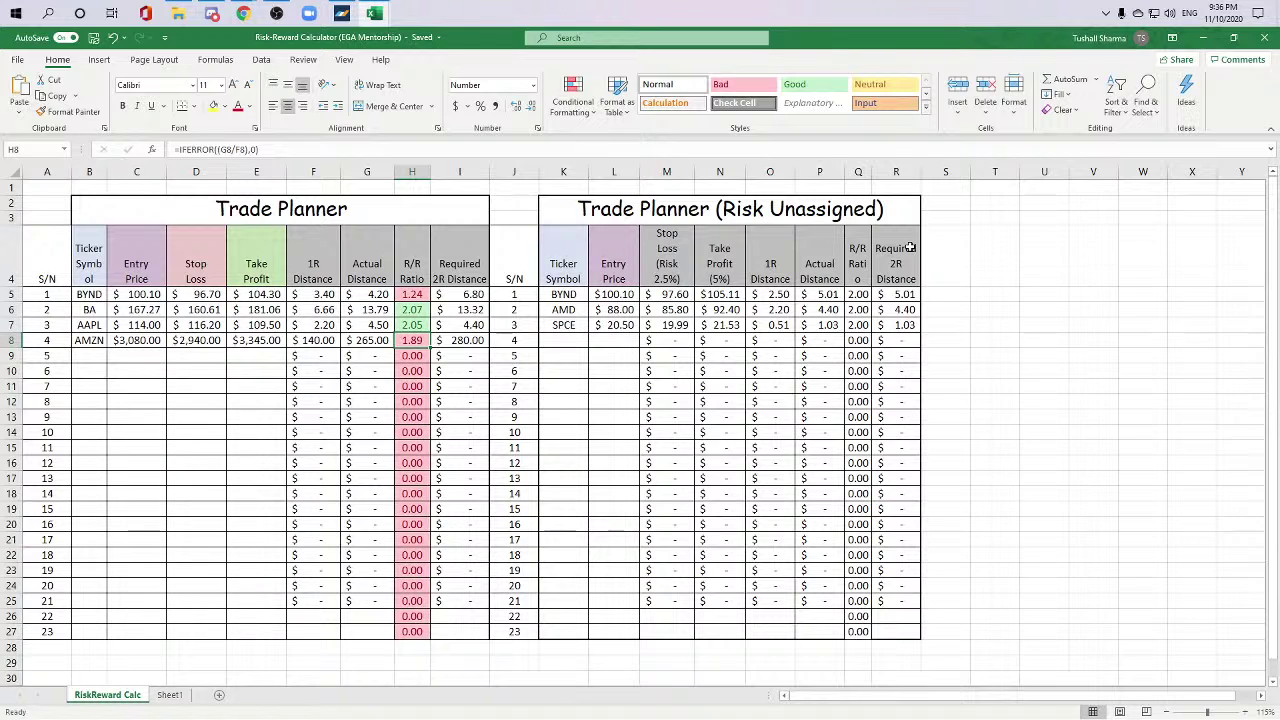
# Step: Inspect the AMZN row's R/R ratio formula and the distance cells it refers to
pyautogui.press('F2')
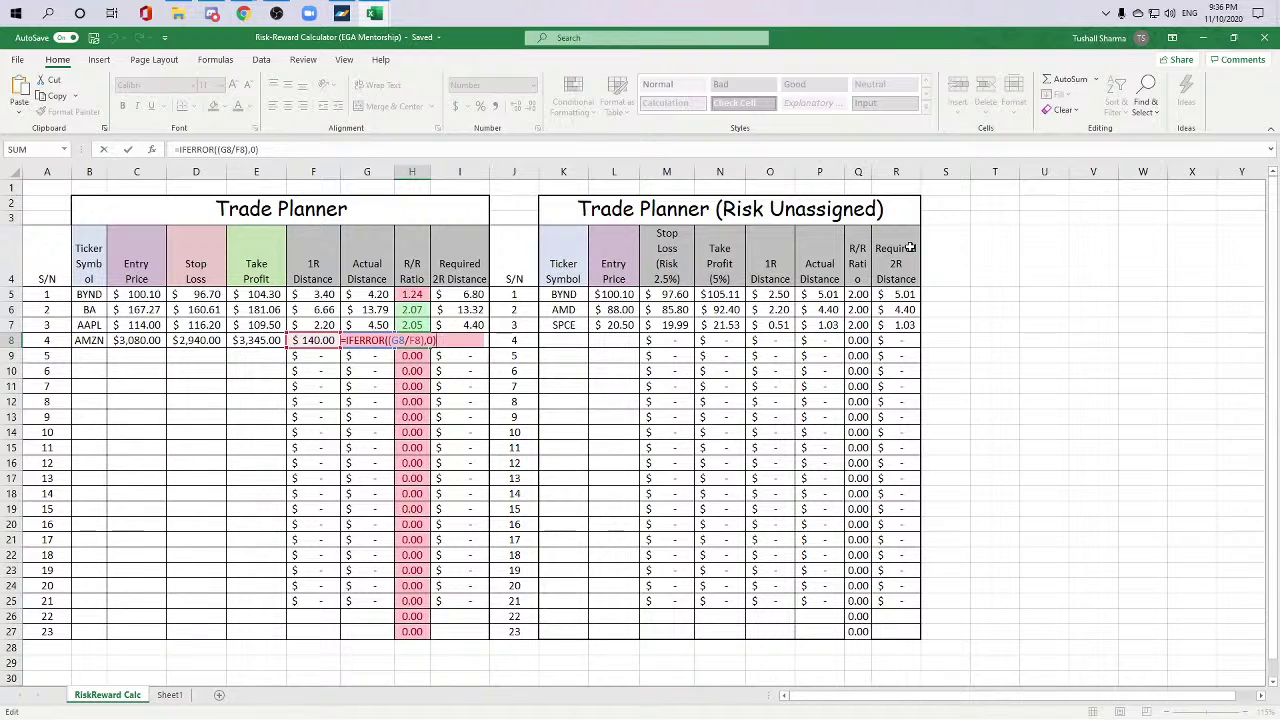
pyautogui.hotkey('ctrl', 'Return')
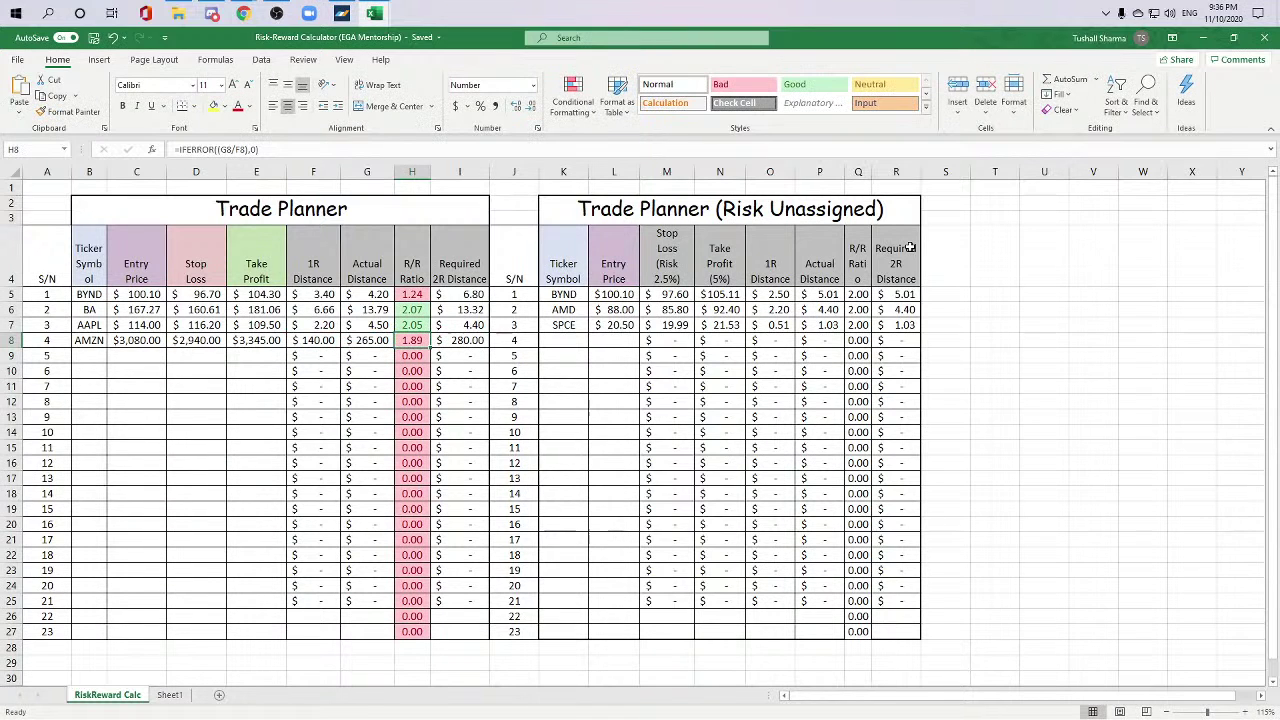
pyautogui.press('Left')
pyautogui.press('Left')
pyautogui.press('Right')
pyautogui.press('Right')
pyautogui.press('Right')
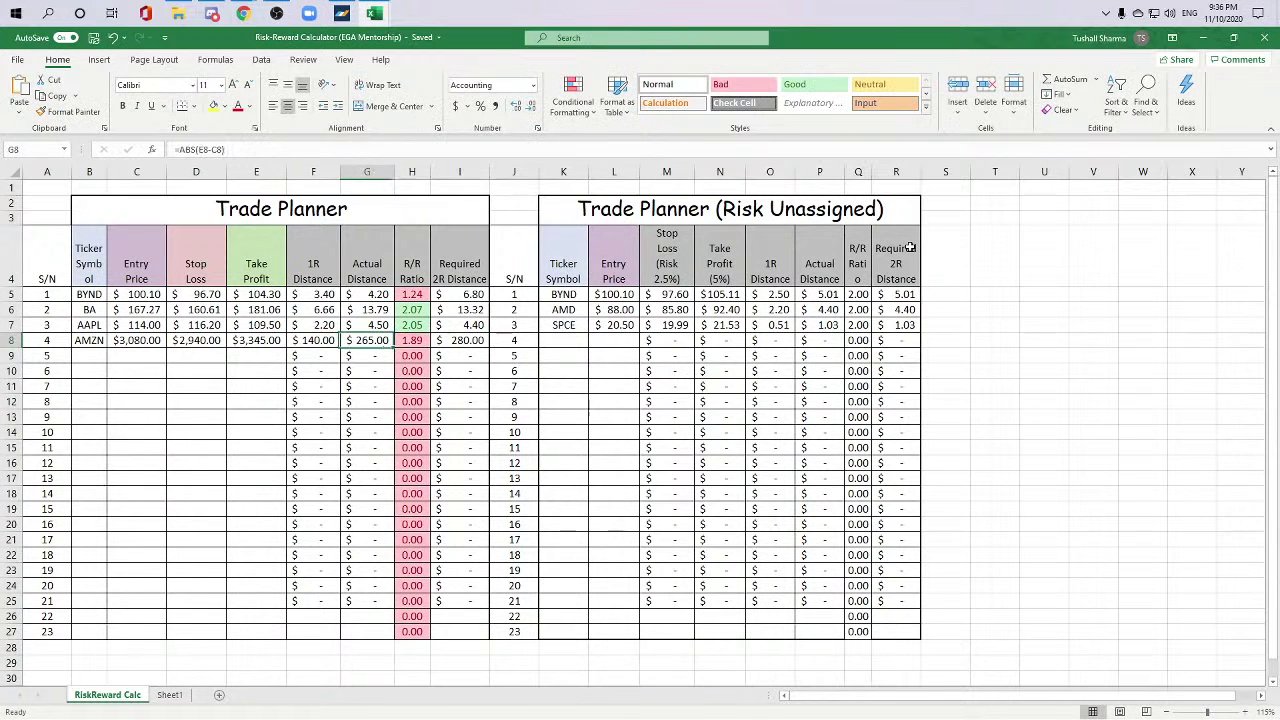
# Step: Review how the AMZN row's 1R distance and actual distance lead to its R/R ratio
pyautogui.press('Left')
pyautogui.press('Left')
pyautogui.press('Right')
pyautogui.press('Right')
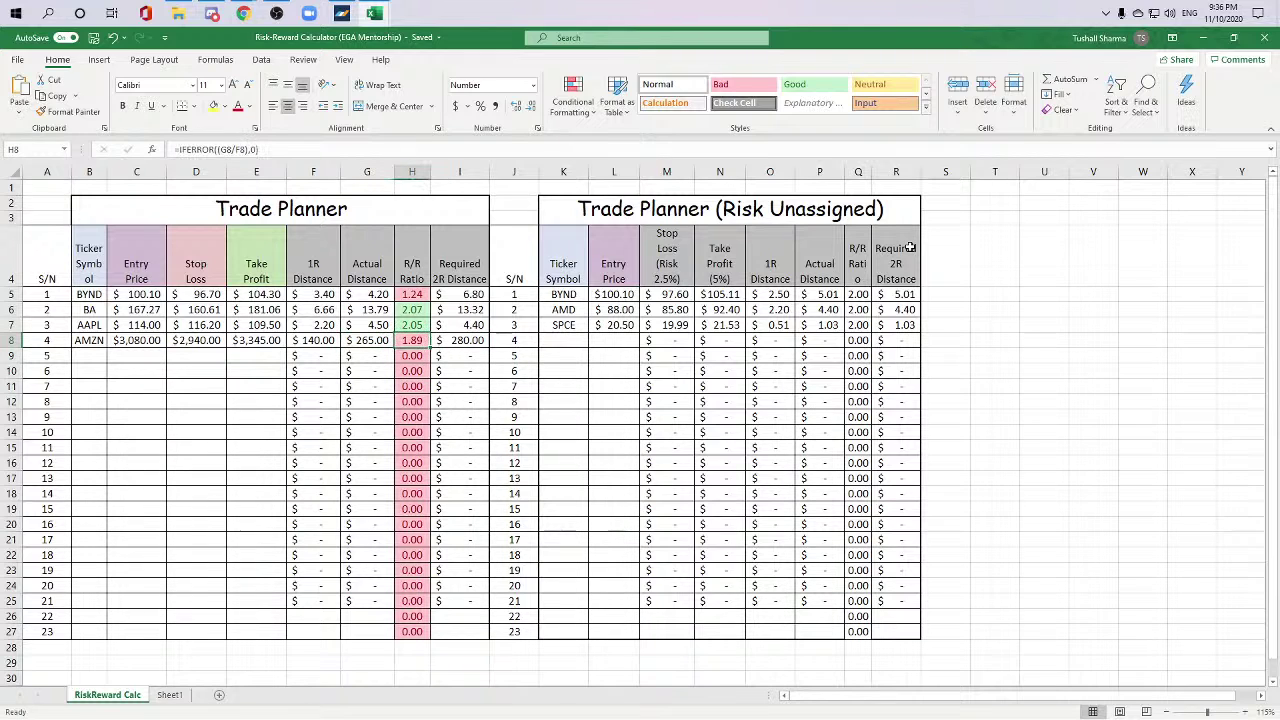
pyautogui.press('Left')
pyautogui.press('Left')
pyautogui.press('Left')
pyautogui.press('Right')
pyautogui.press('Right')
# Step: Check the AMZN chart on TradingView once more and return to the Excel calculator
pyautogui.hotkey('alt', 'Tab')
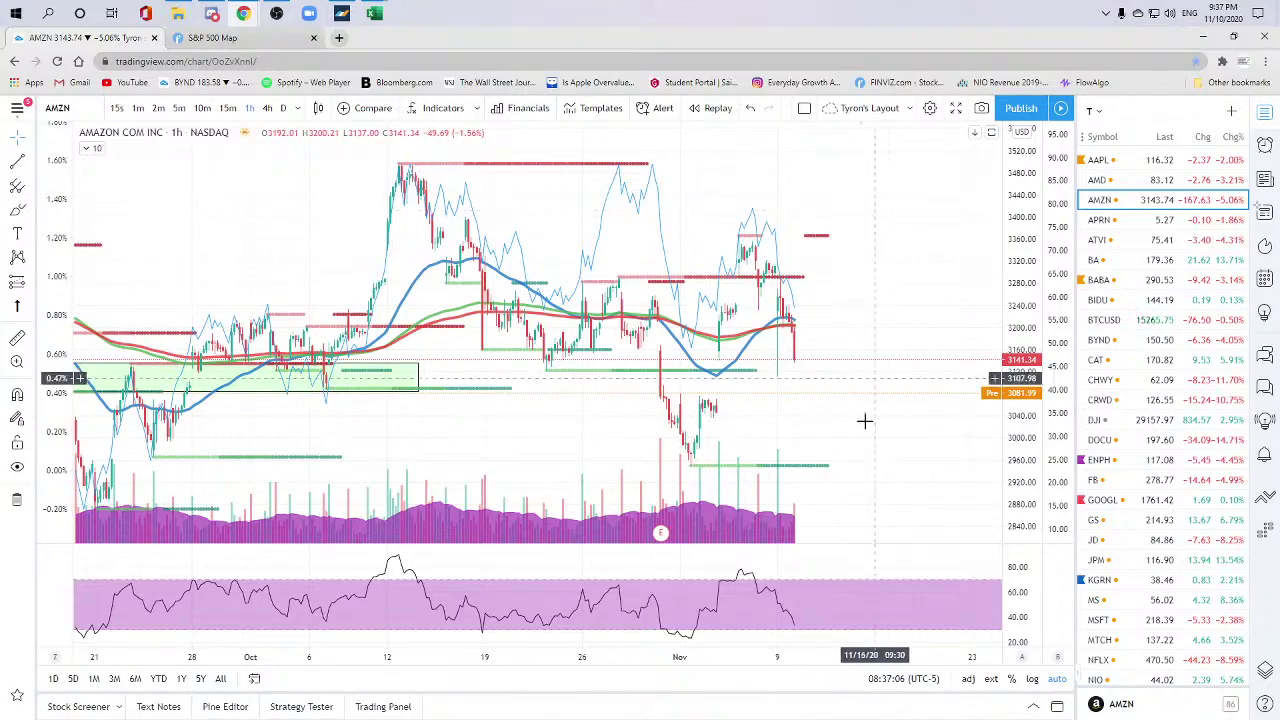
pyautogui.hotkey('alt', 'Tab')
pyautogui.hotkey('alt', 'Tab')
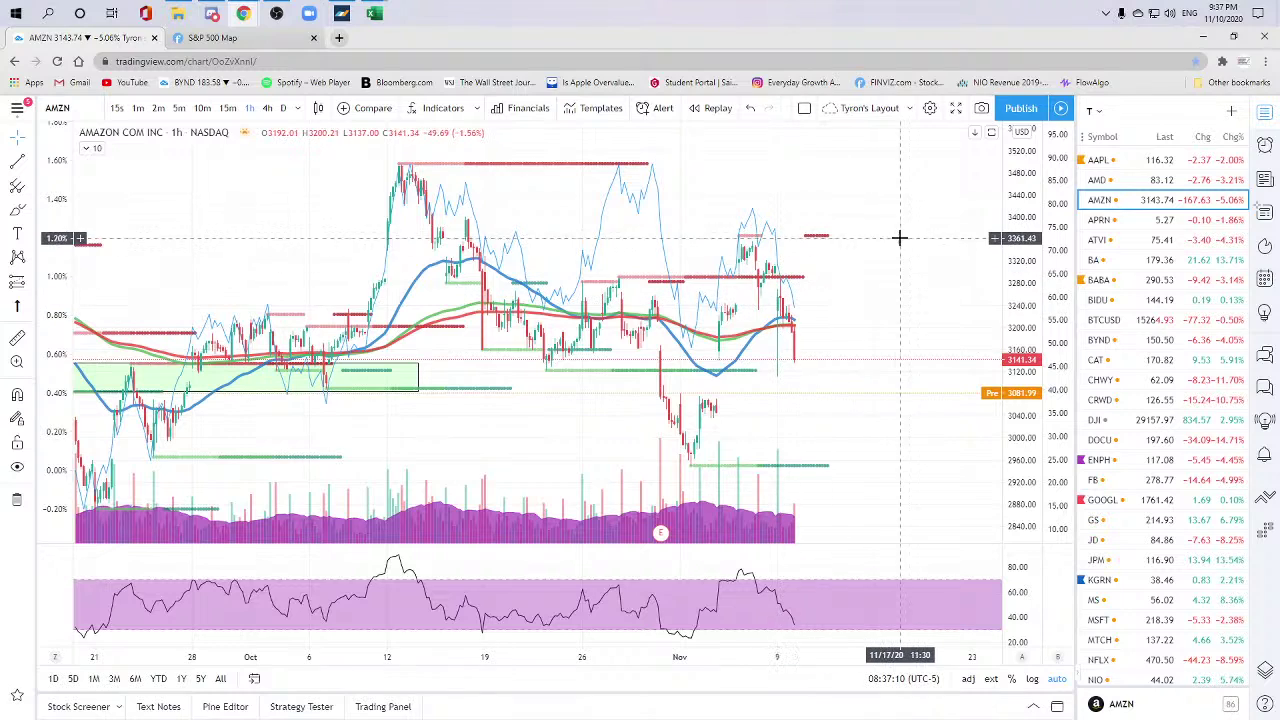
pyautogui.hotkey('alt', 'Tab')
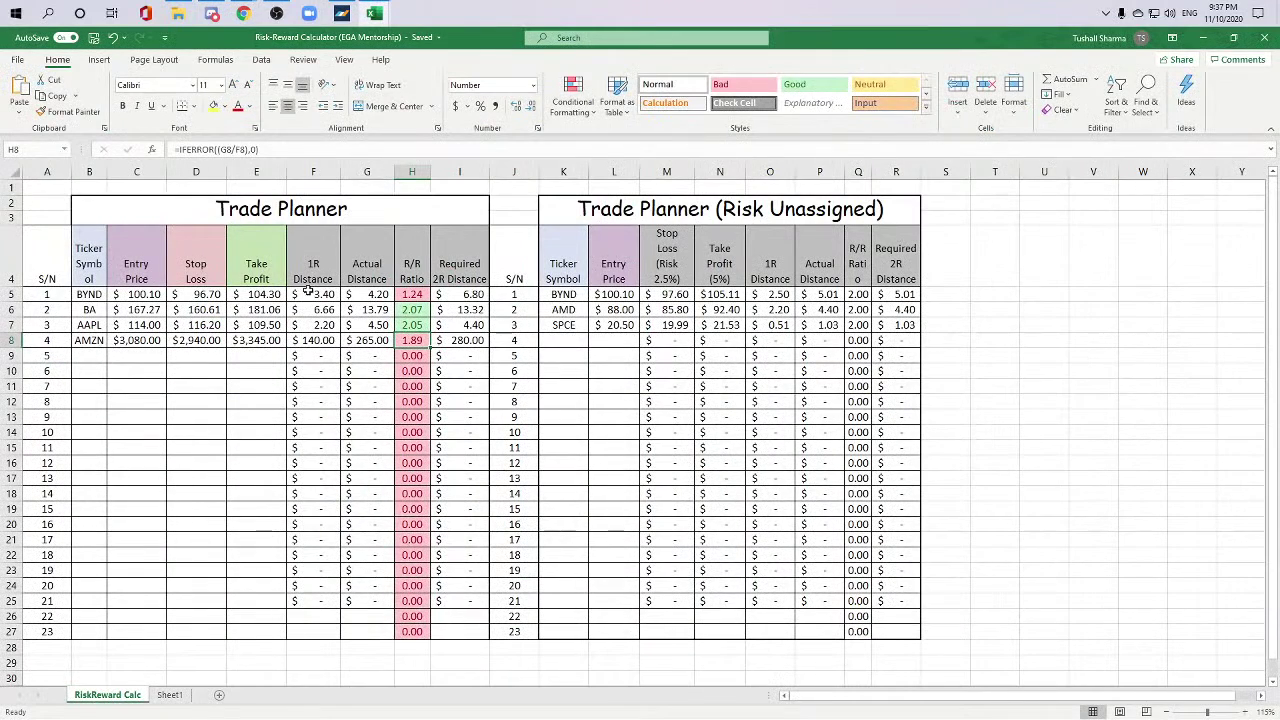
# Step: Retitle the first planner table as Trade Planner (Defined Risk) and highlight the neighbouring Risk Unassigned table
pyautogui.moveTo(106, 214); pyautogui.dragTo(400, 634)
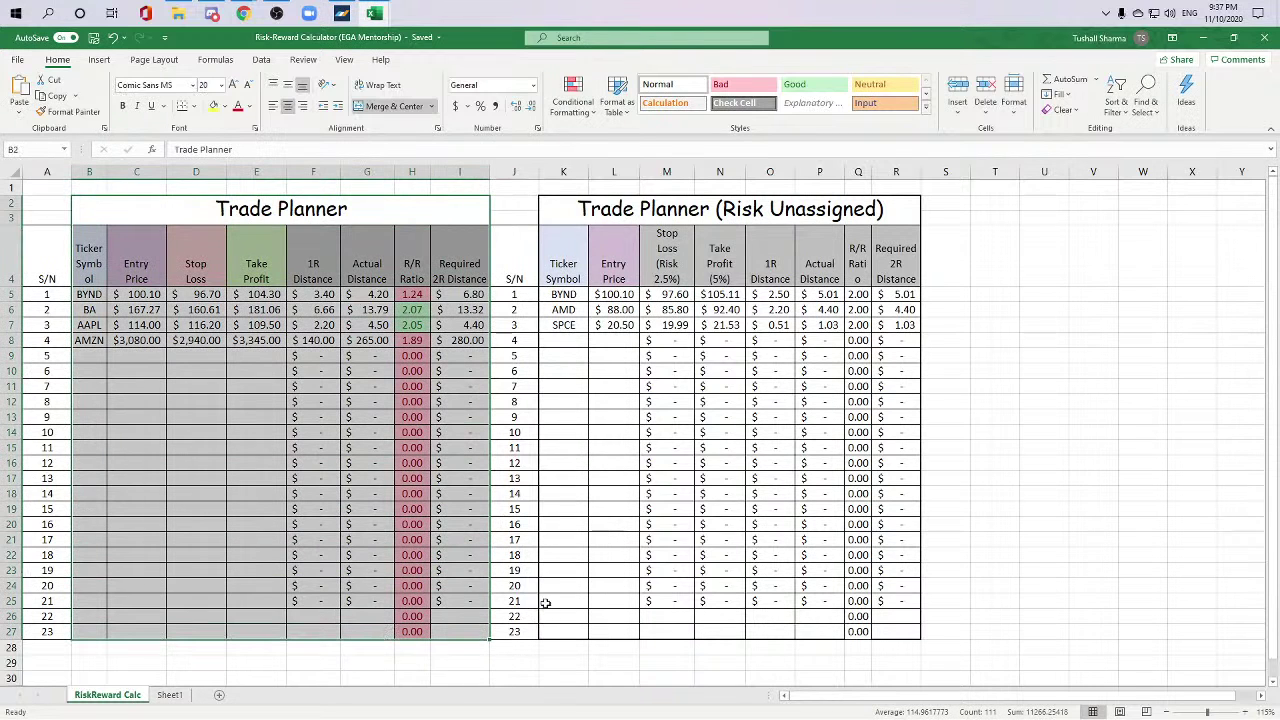
pyautogui.doubleClick(362, 201)
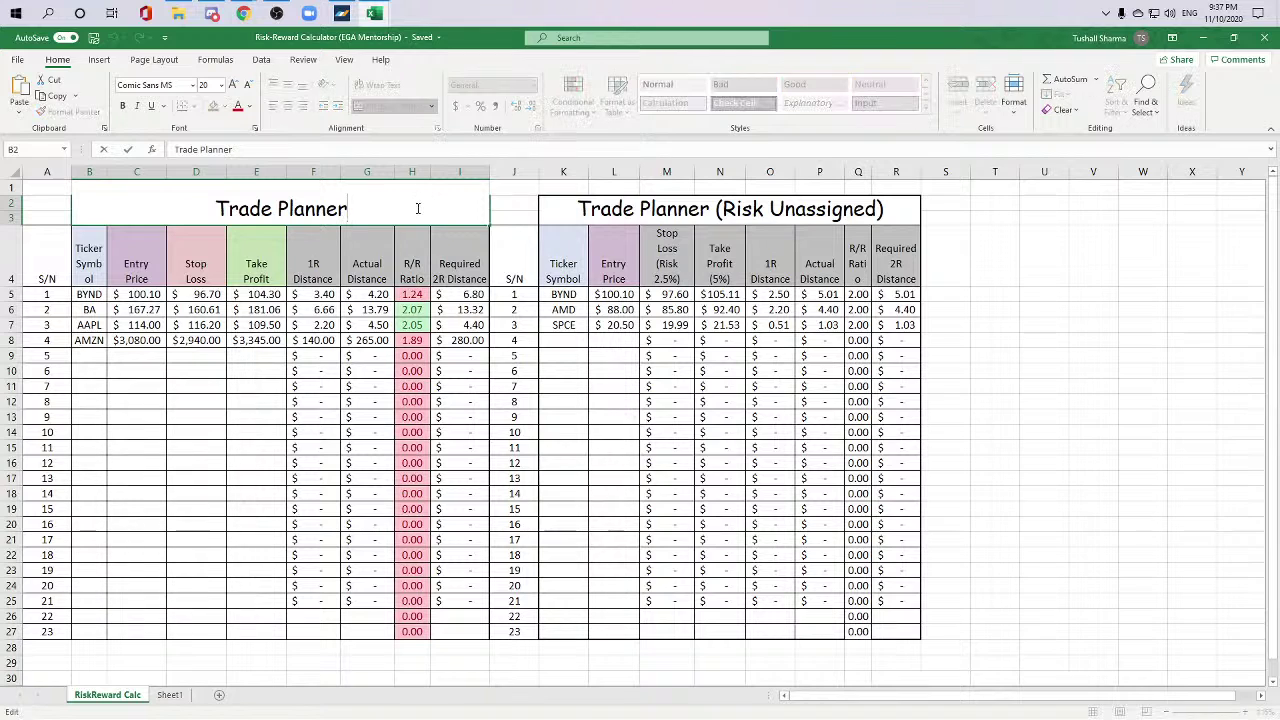
pyautogui.write('(Defined ')
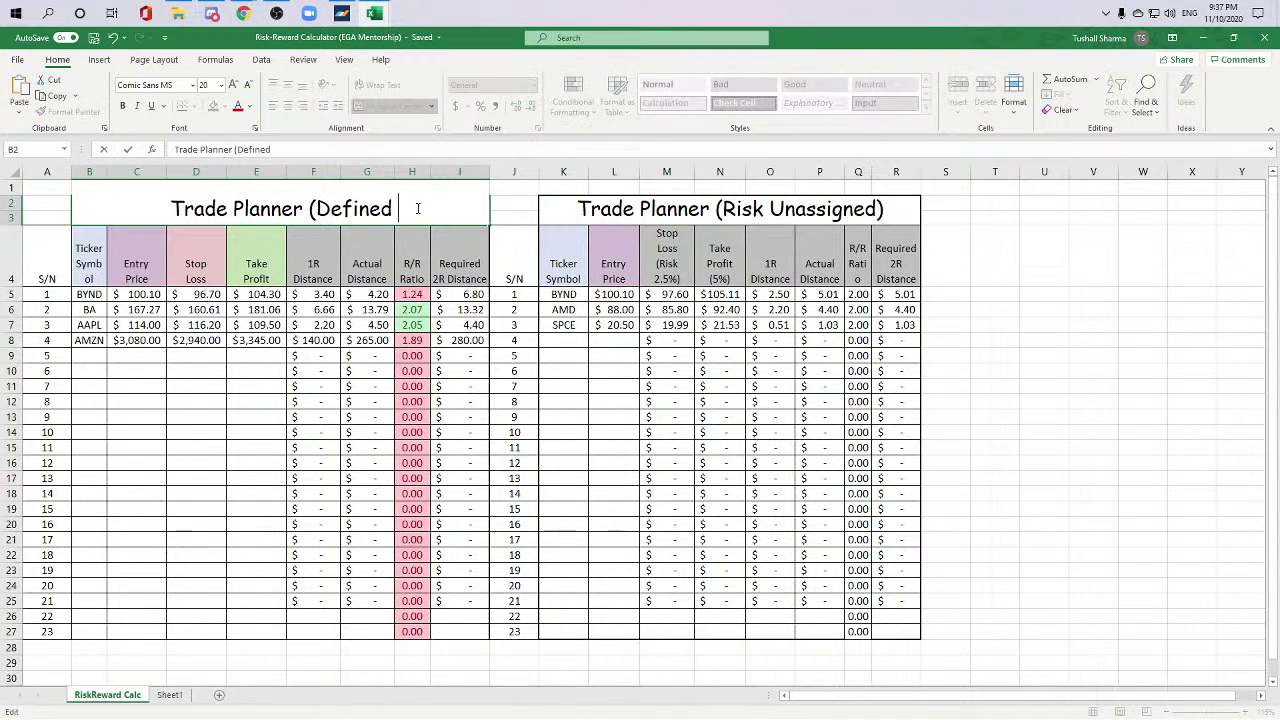
pyautogui.write('Risk)')
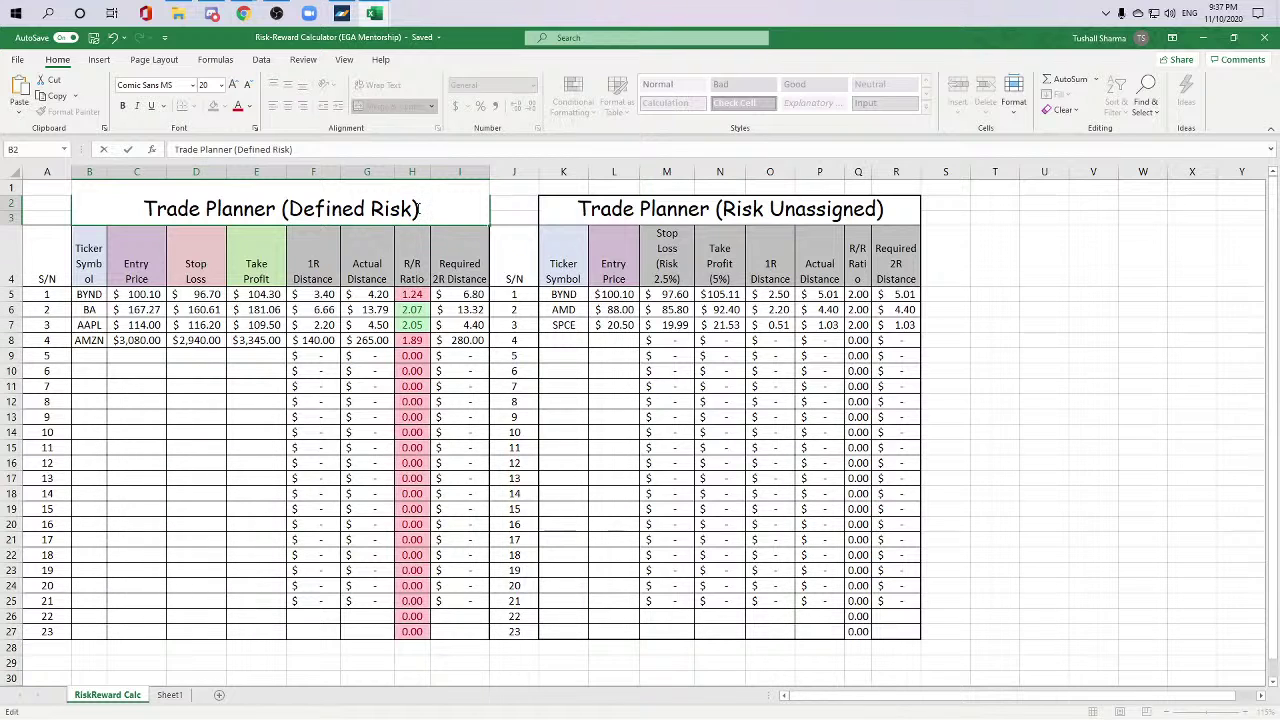
pyautogui.press('Return')
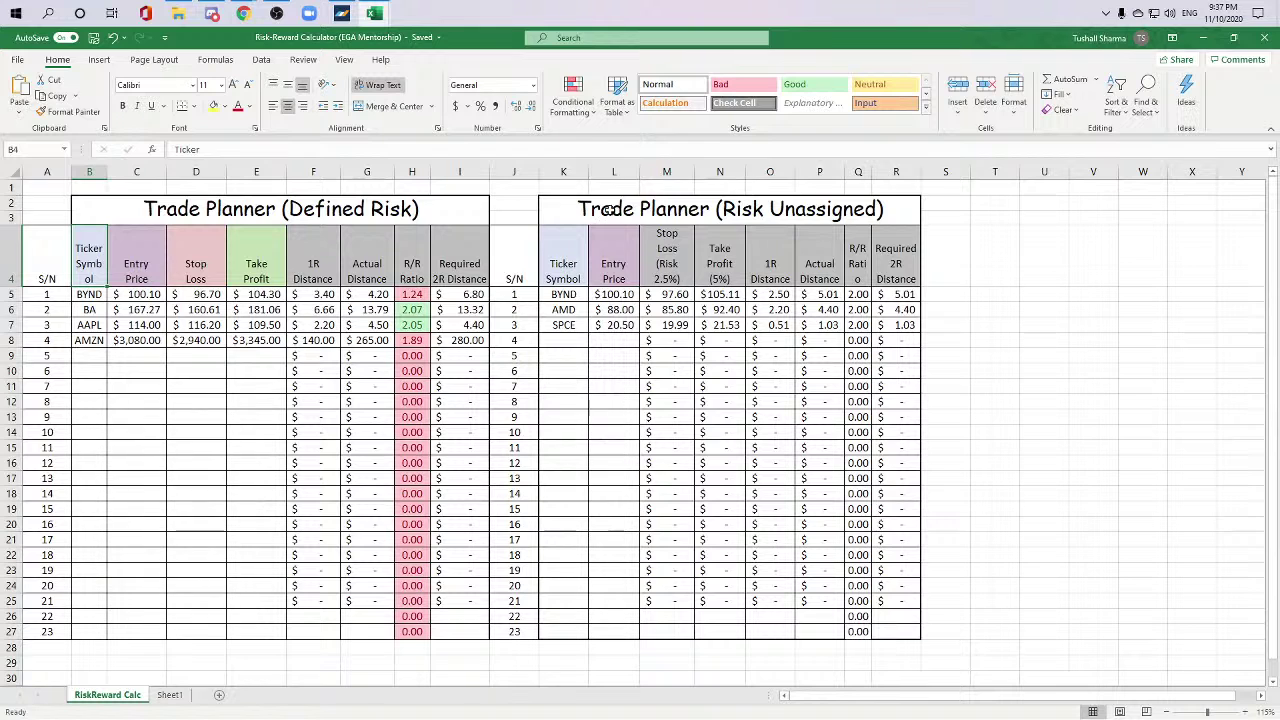
pyautogui.moveTo(610, 210); pyautogui.dragTo(880, 634)
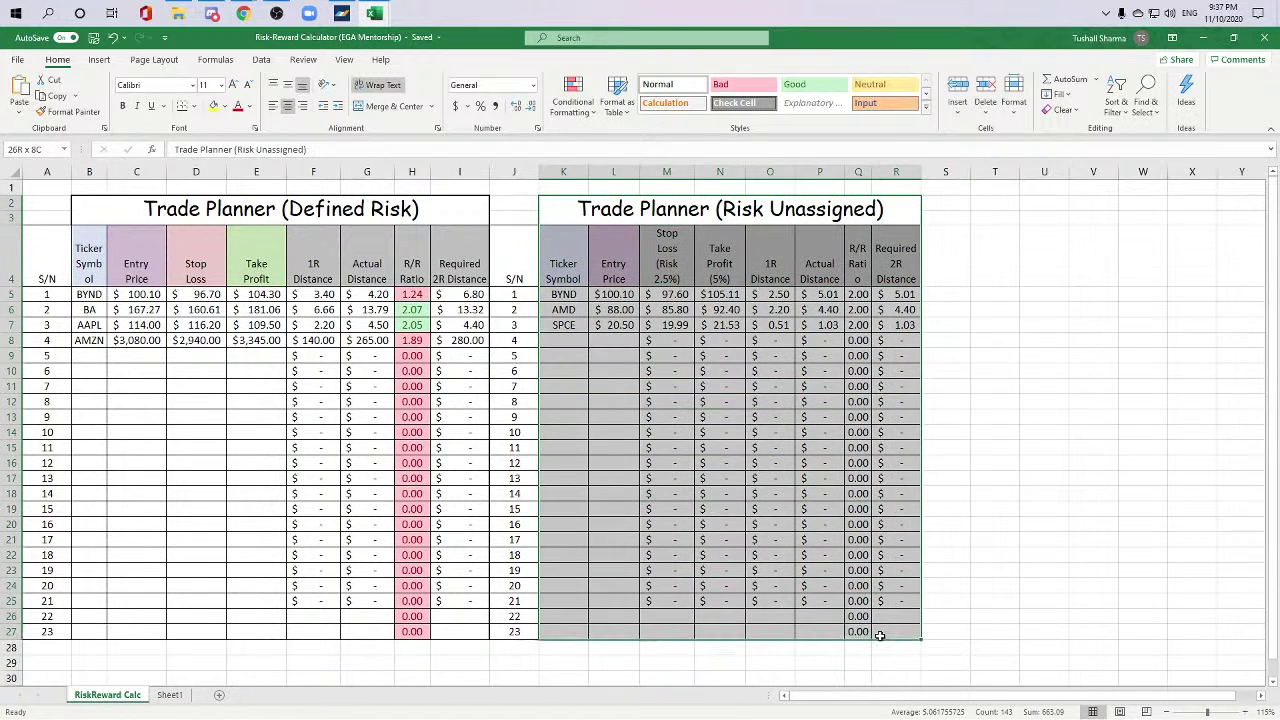
pyautogui.click(1014, 537)
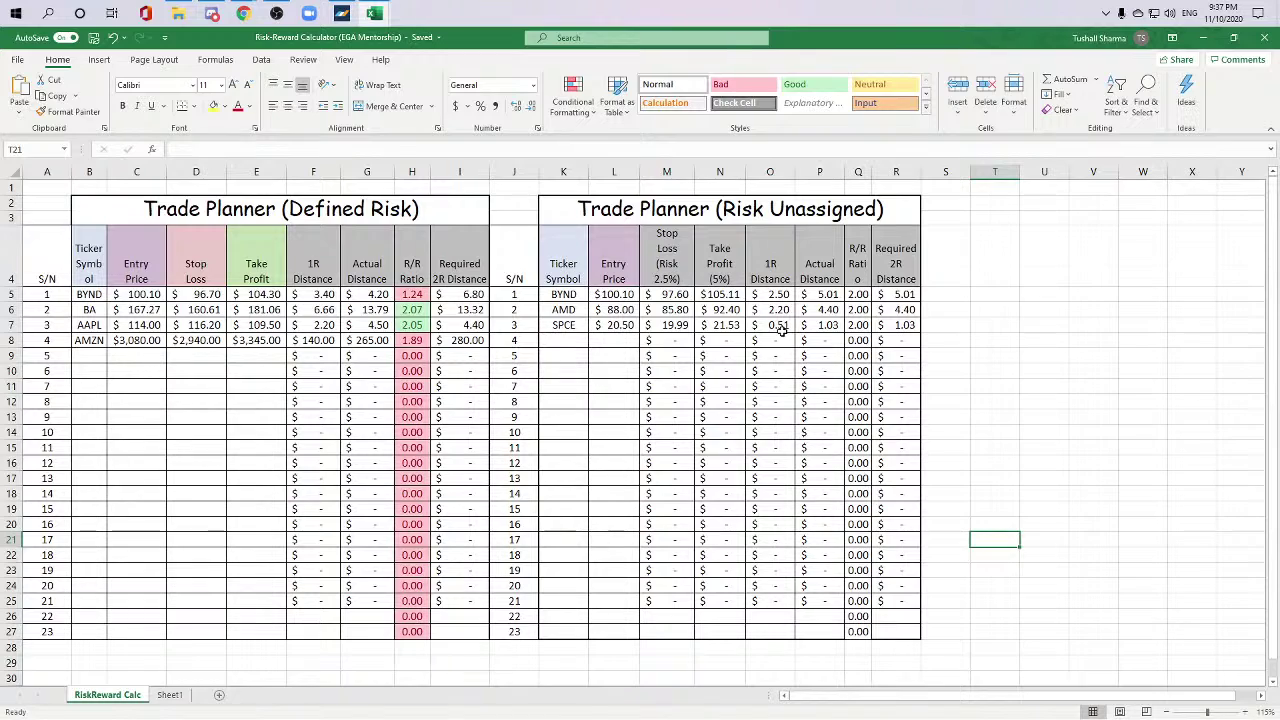
# Step: Switch to TradingView, load the KWEB chart at the 4-hour interval and frame its recent price action
pyautogui.hotkey('alt', 'Tab')
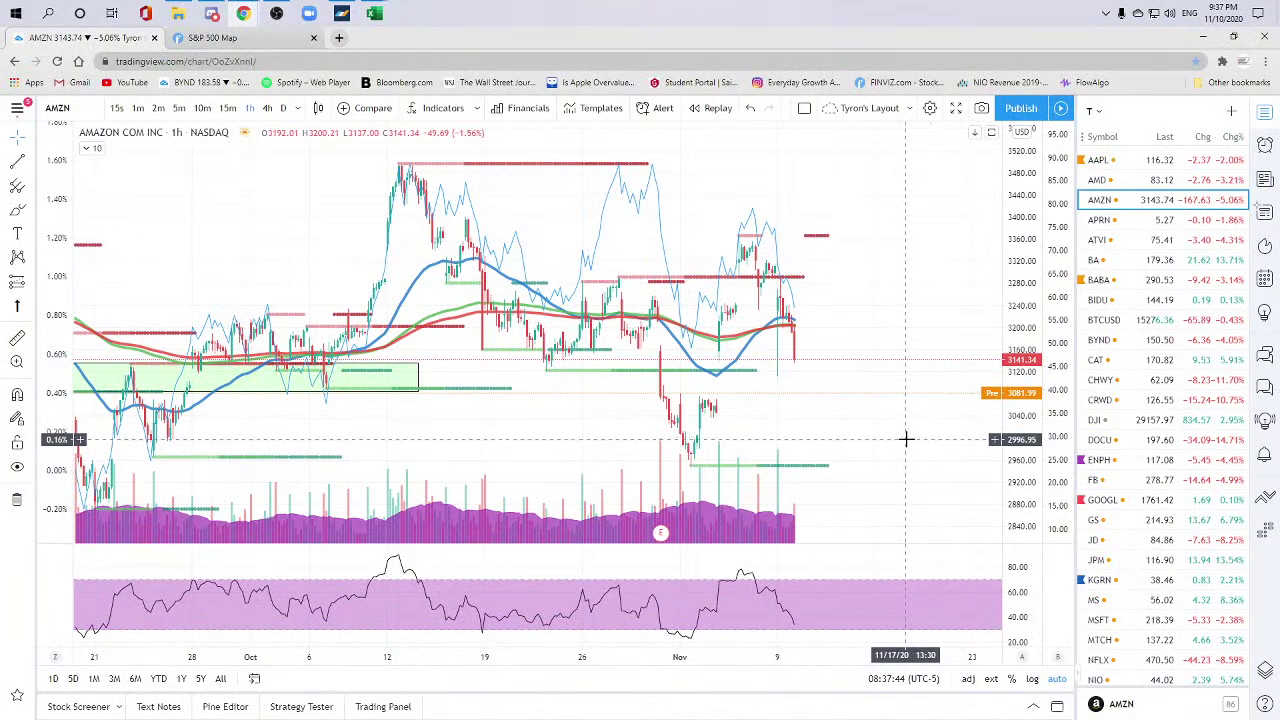
pyautogui.write('KWEB')
pyautogui.press('Return')
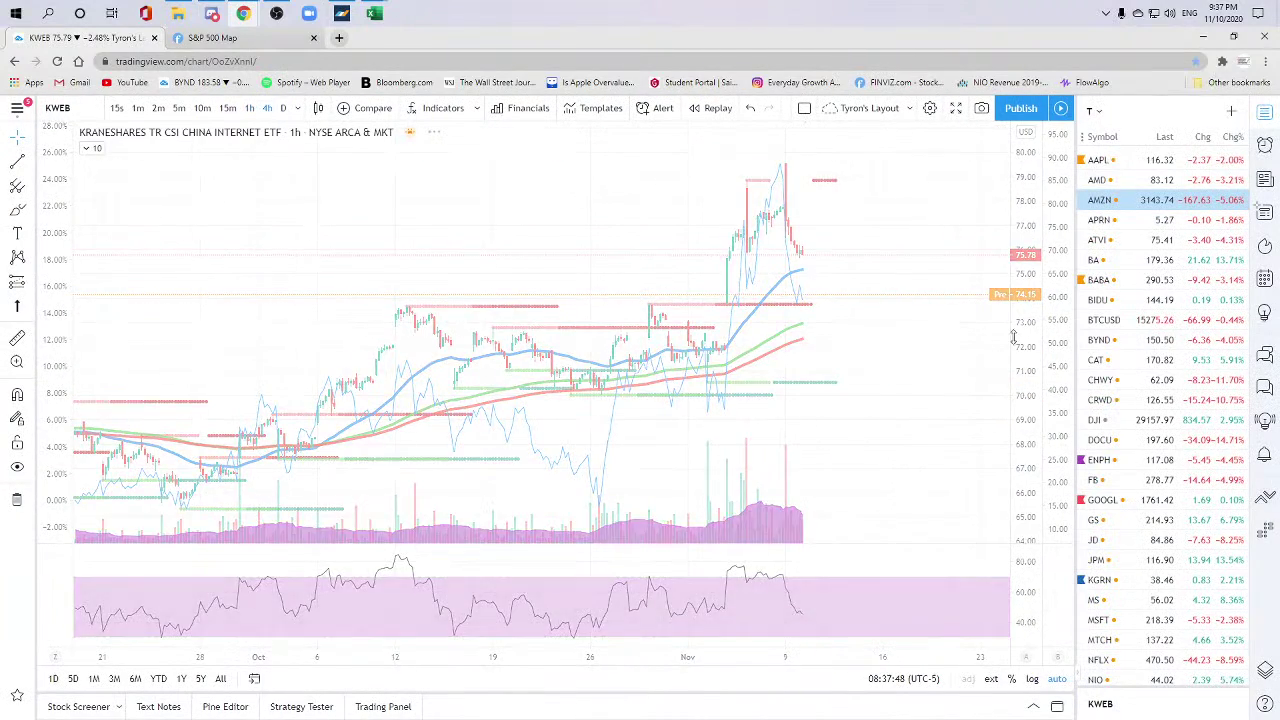
pyautogui.write('4h')
pyautogui.press('Return')
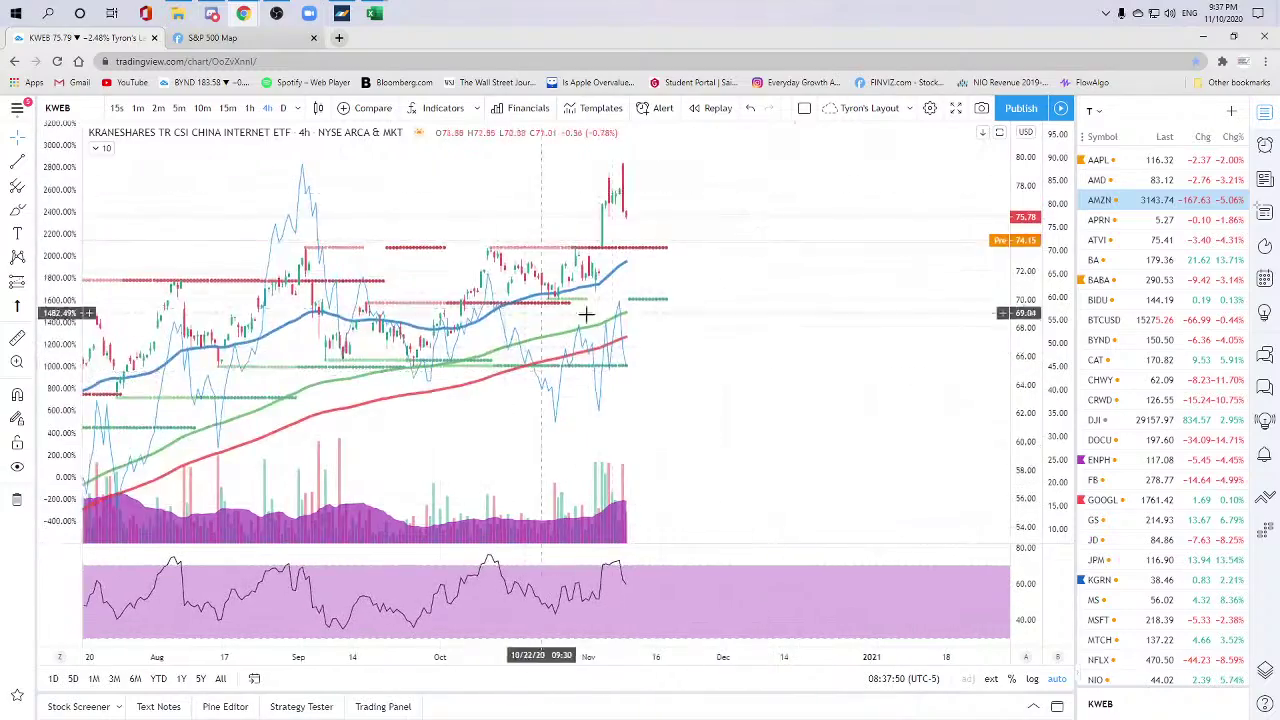
pyautogui.scroll(-5, 851, 309)
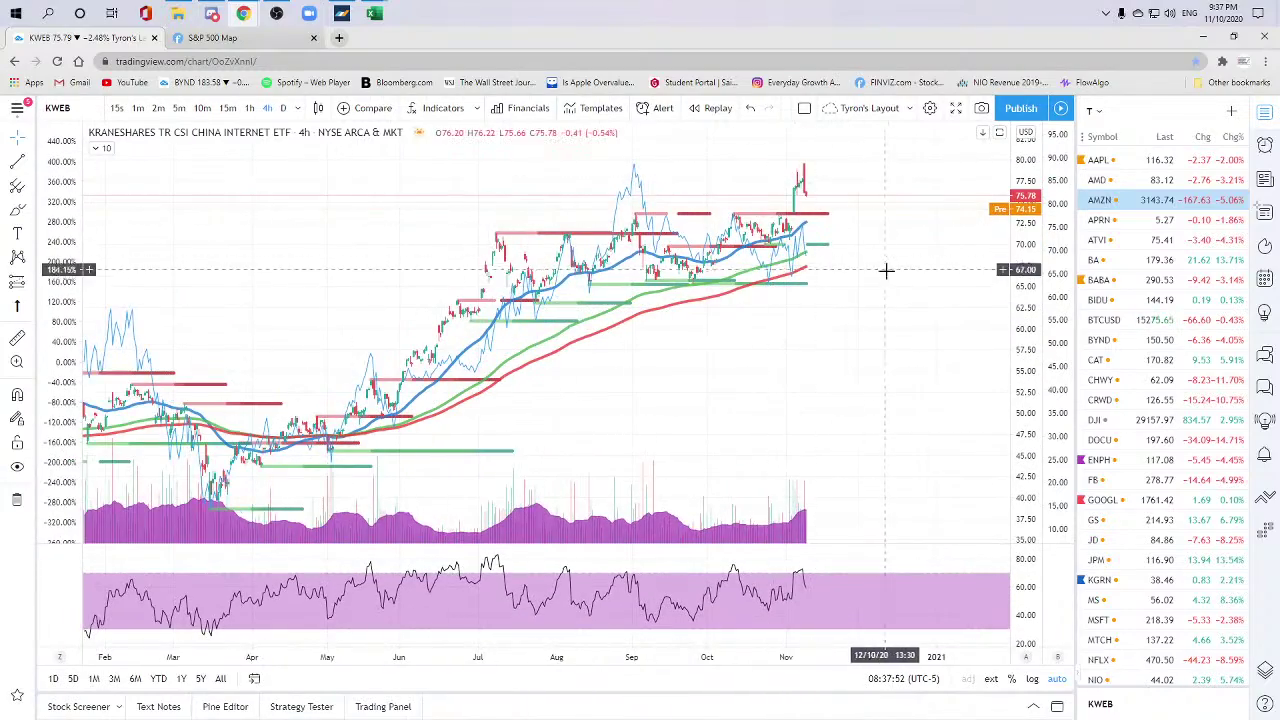
pyautogui.scroll(4, 886, 270)
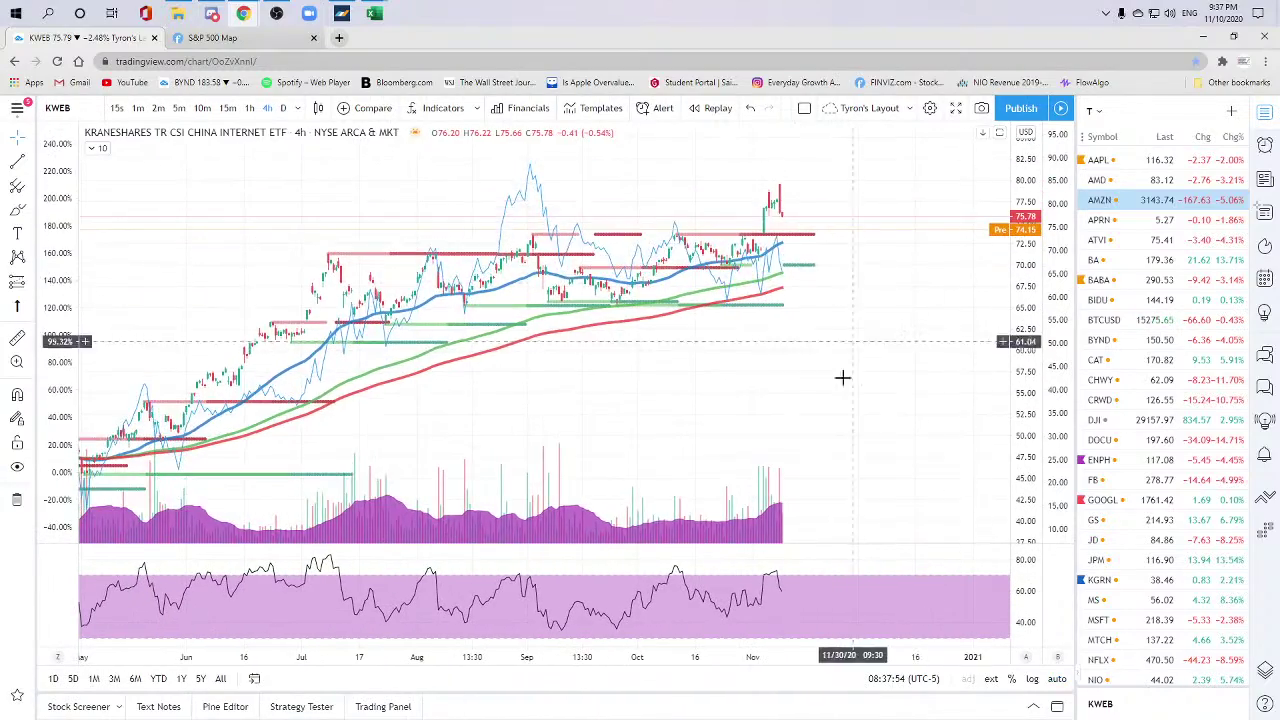
pyautogui.moveTo(842, 377); pyautogui.dragTo(815, 350)
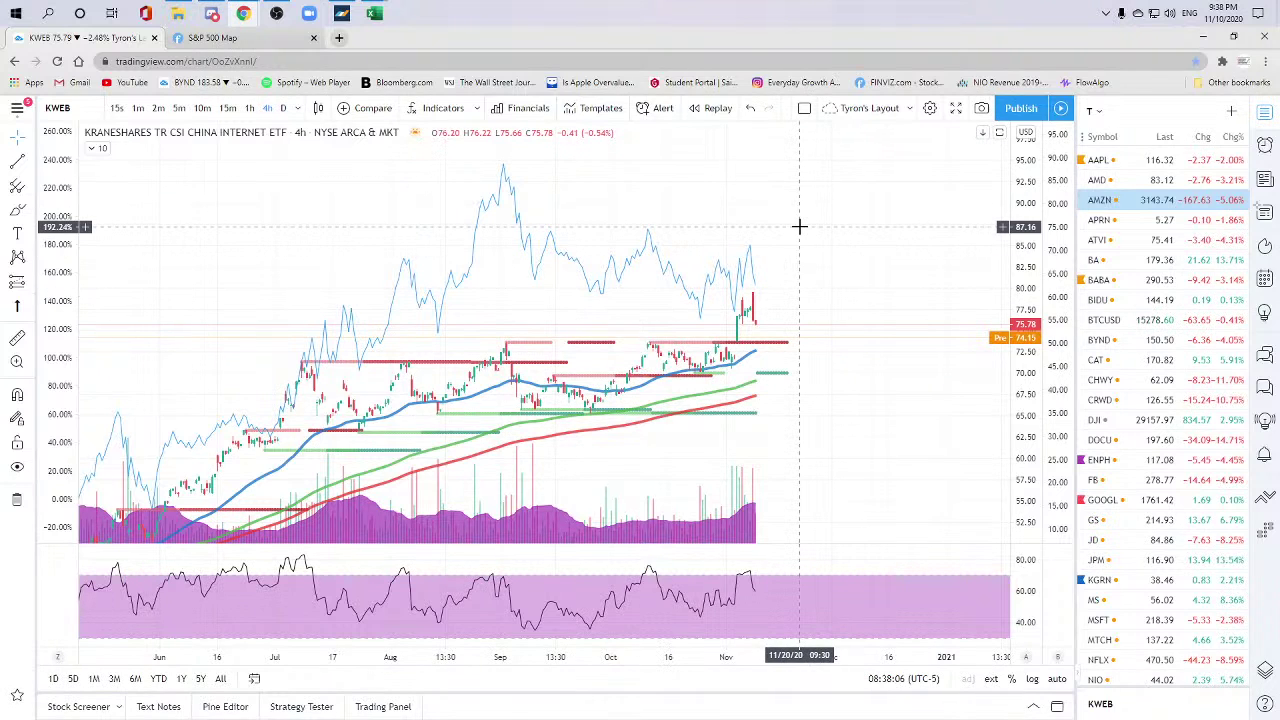
# Step: Return to the Excel calculator and examine the Stop Loss (Risk 2.5%) column of the Risk Unassigned planner
pyautogui.hotkey('alt', 'Tab')
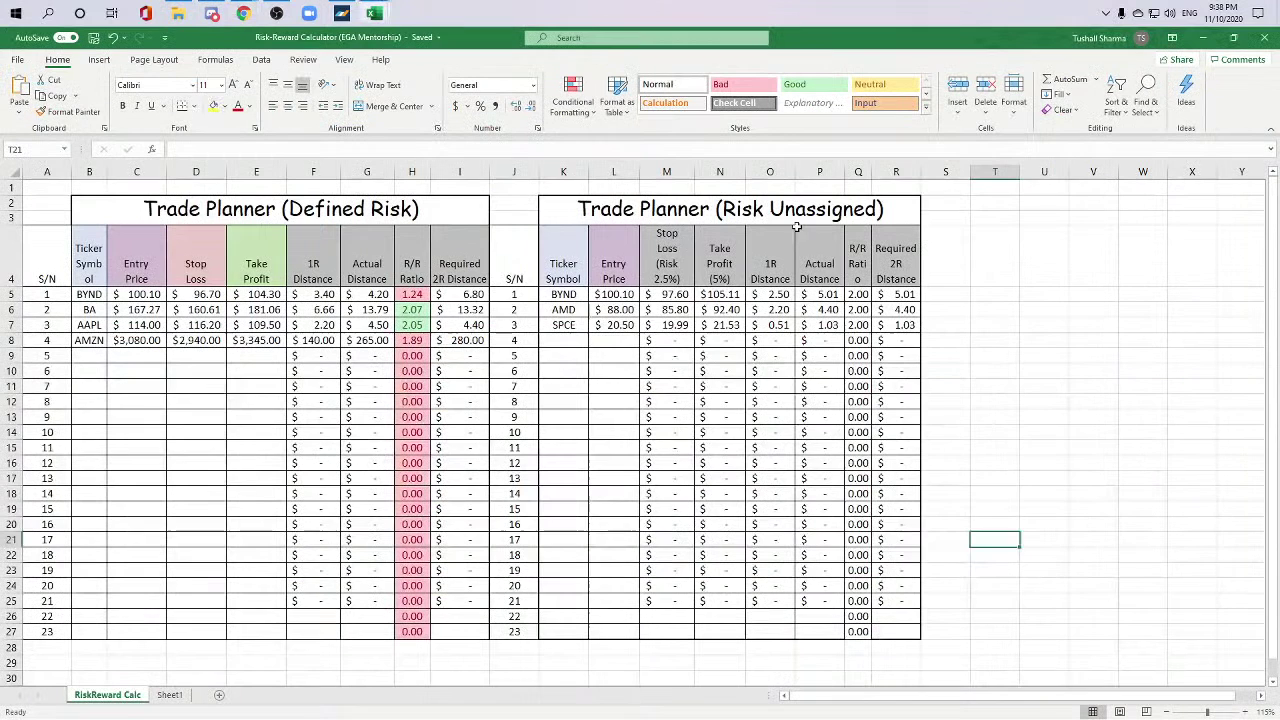
pyautogui.click(672, 247)
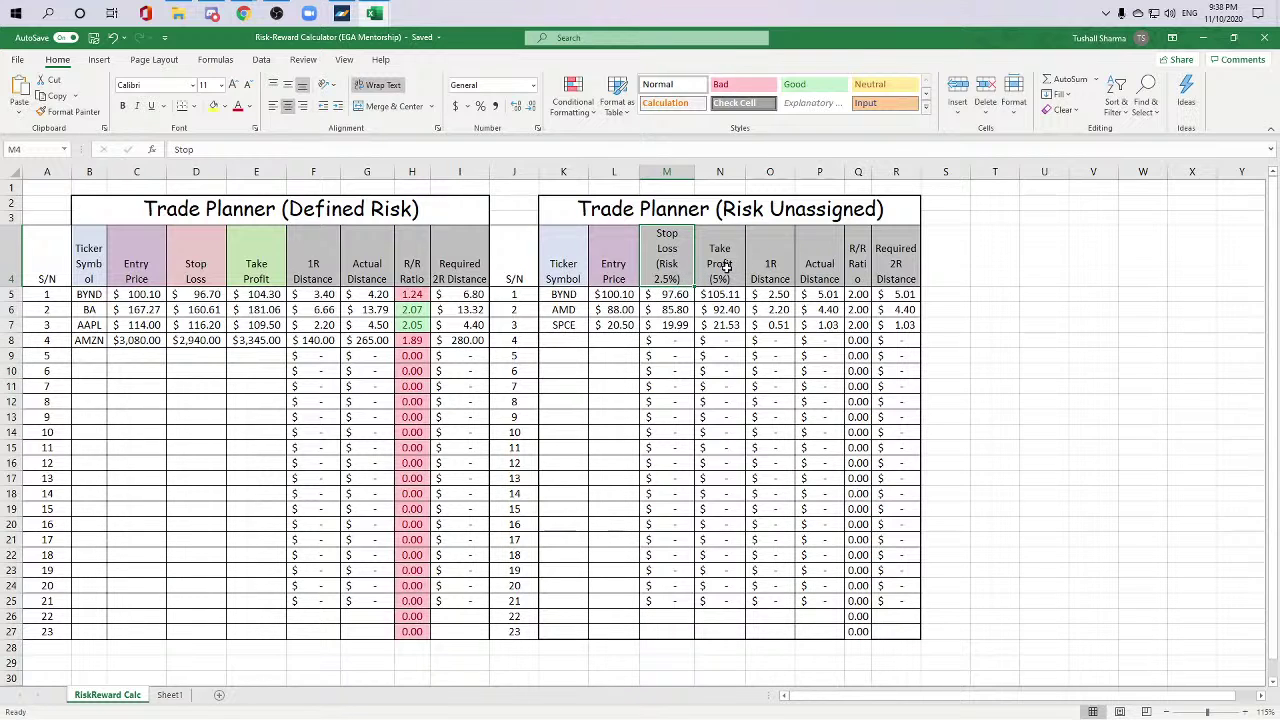
pyautogui.moveTo(694, 172)
pyautogui.mouseDown()
pyautogui.moveTo(716, 178)
pyautogui.moveTo(694, 177)
pyautogui.mouseUp()
pyautogui.click(690, 450)
# Step: Add KWEB as trade 4 in the Risk Unassigned planner with its pre-market chart price of 74.15 as entry price
pyautogui.click(576, 340)
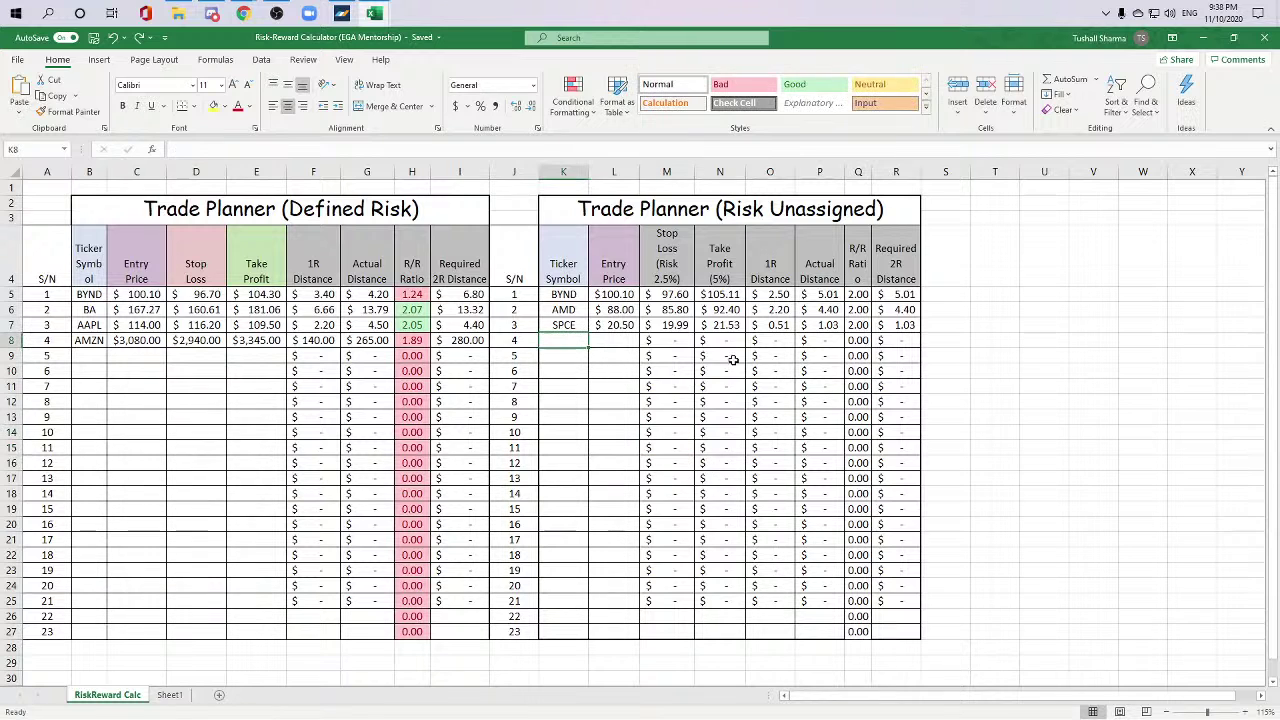
pyautogui.write('KWEB')
pyautogui.press('Tab')
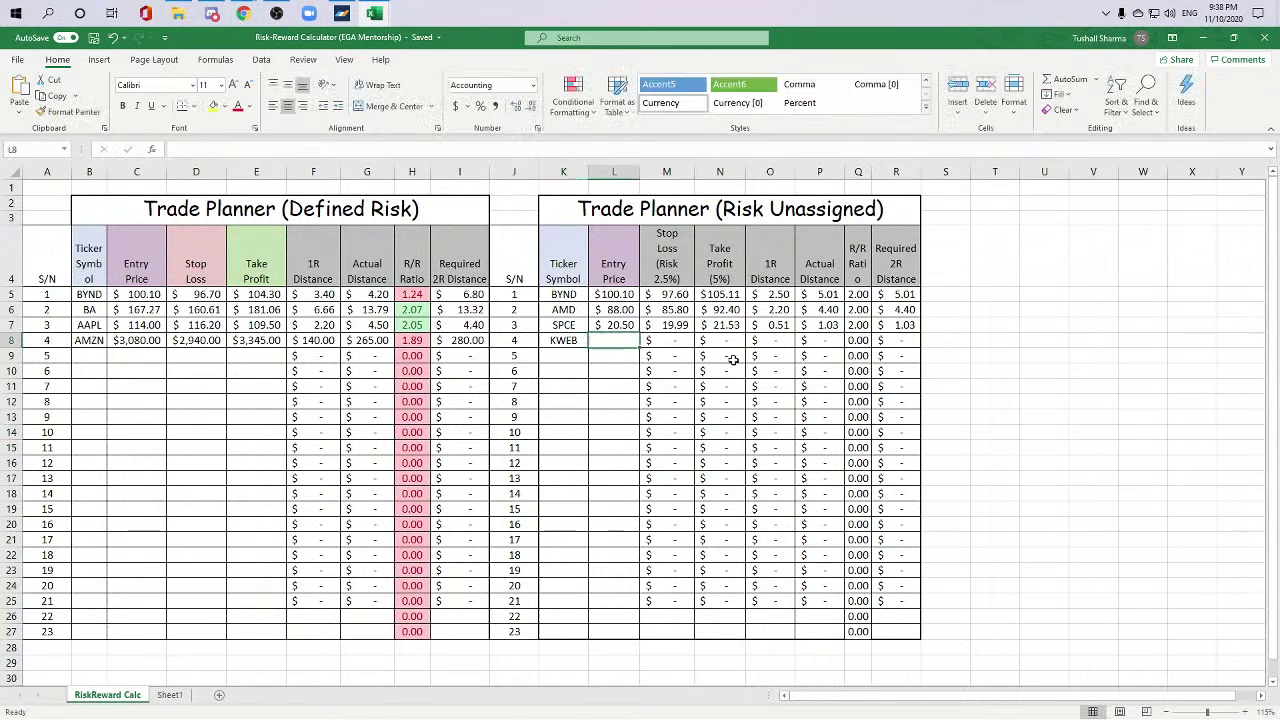
pyautogui.hotkey('alt', 'Tab')
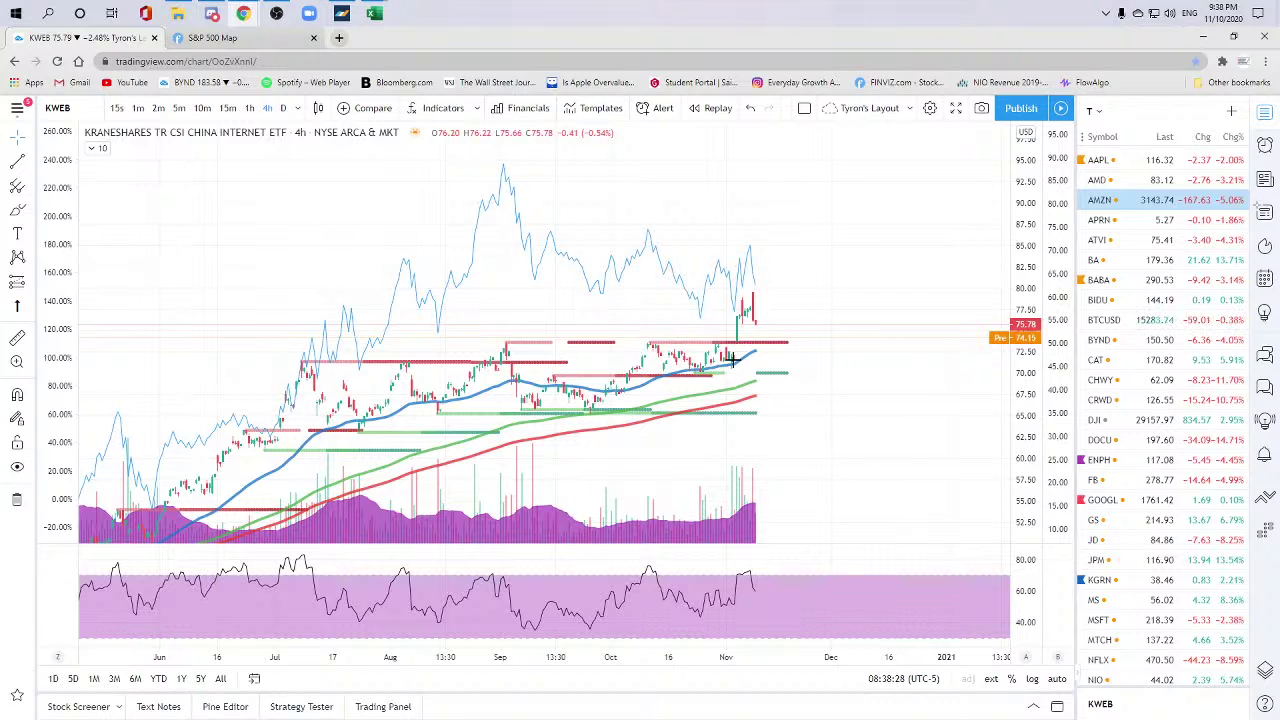
pyautogui.hotkey('alt', 'Tab')
pyautogui.write('74')
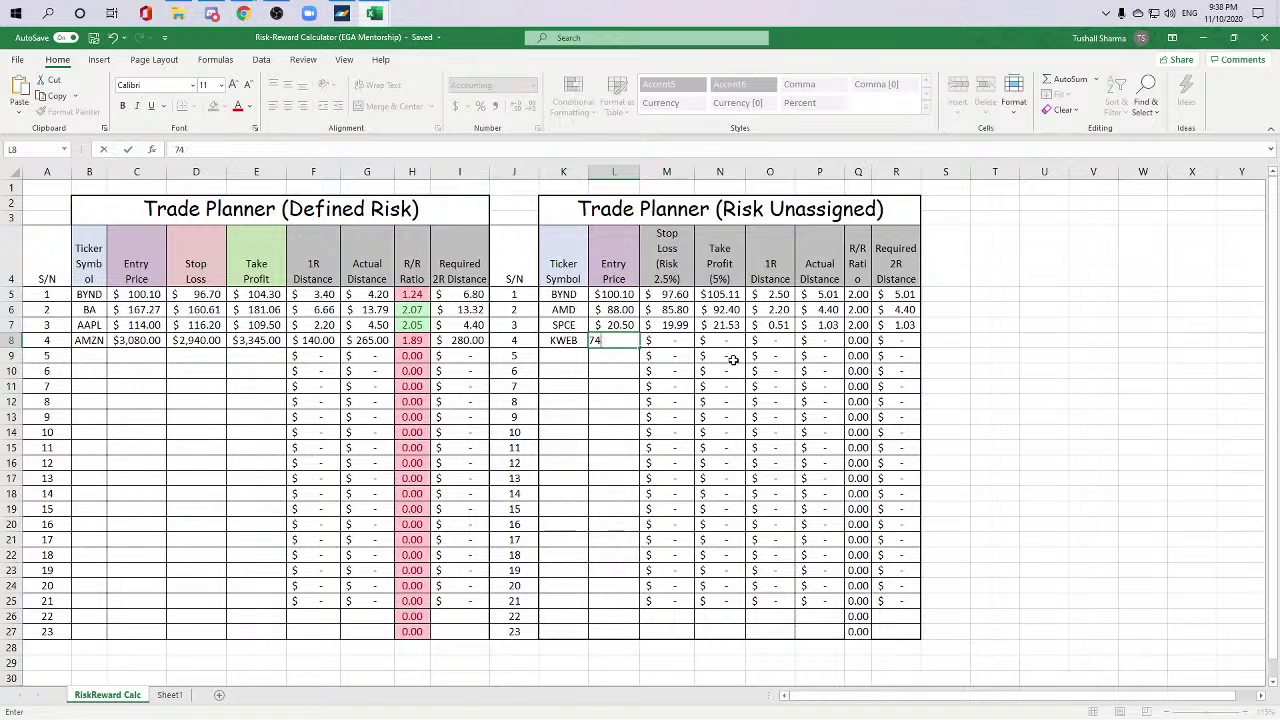
pyautogui.write('.15')
pyautogui.press('Tab')
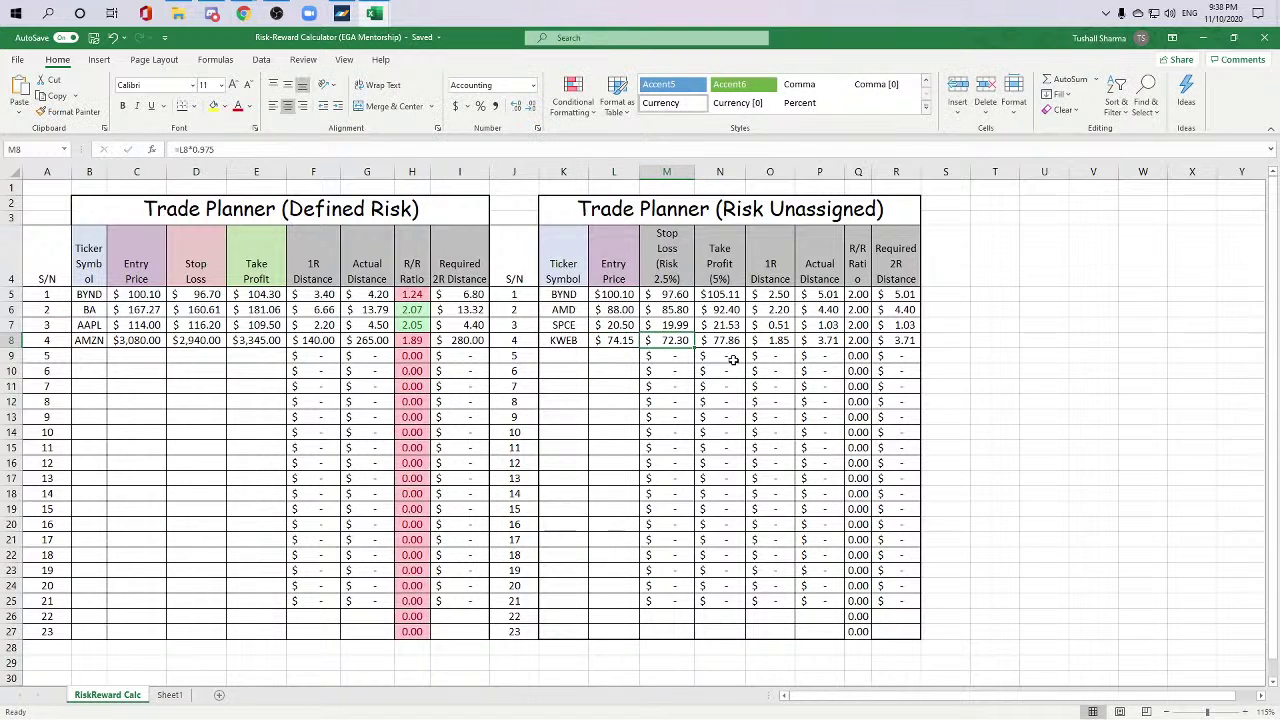
# Step: Inspect the formulas behind the KWEB row's R/R ratio, stop loss, take profit, distances and required 2R distance
pyautogui.click(857, 342)
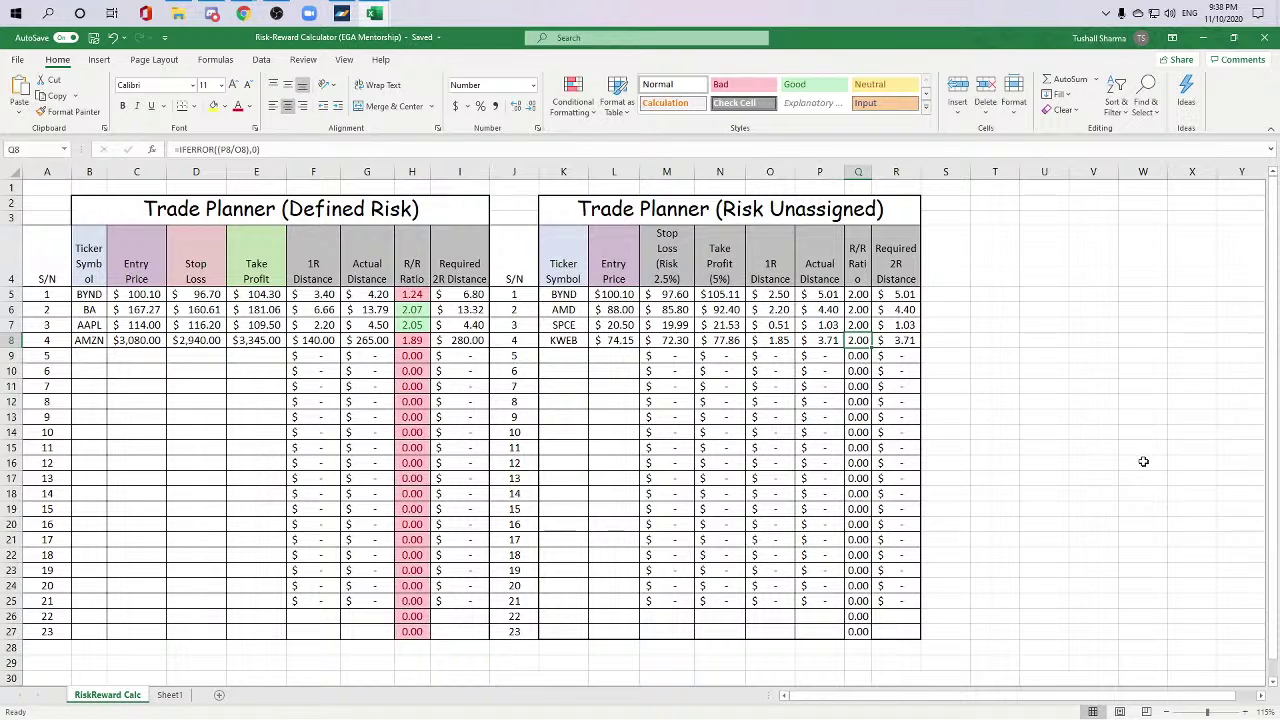
pyautogui.press('Left')
pyautogui.press('Left')
pyautogui.press('Left')
pyautogui.press('Left')
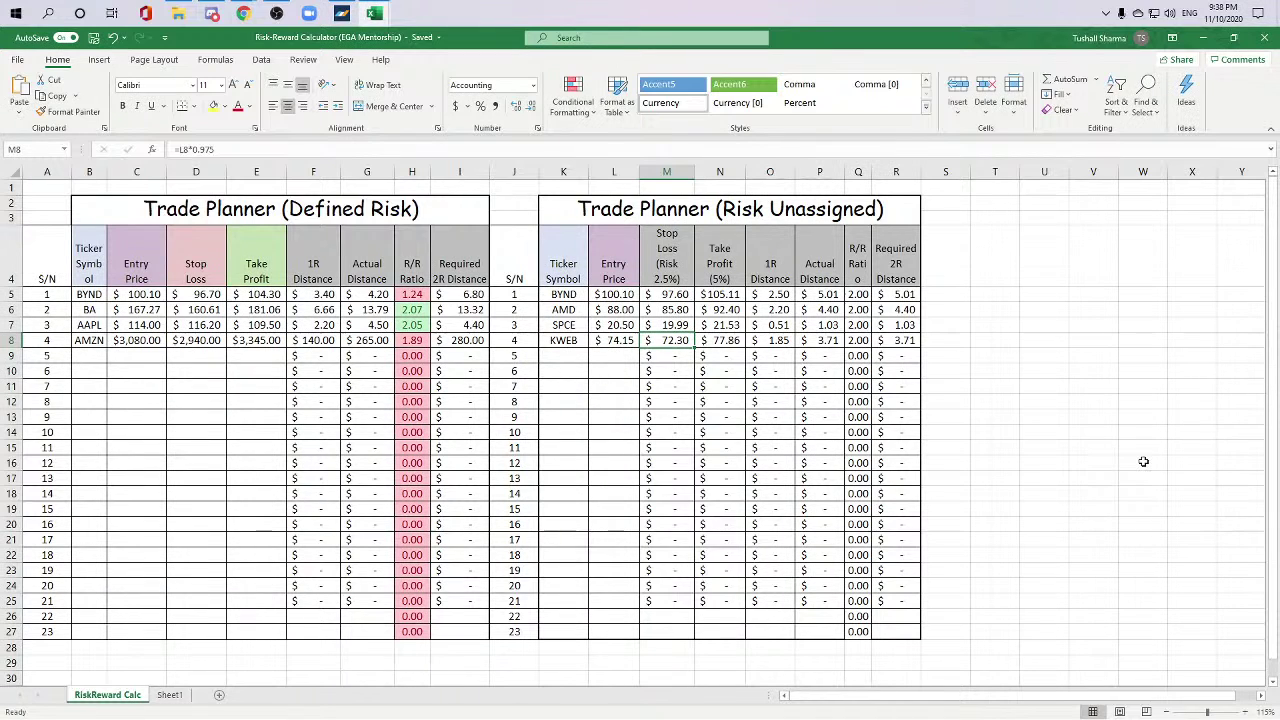
pyautogui.press('Right')
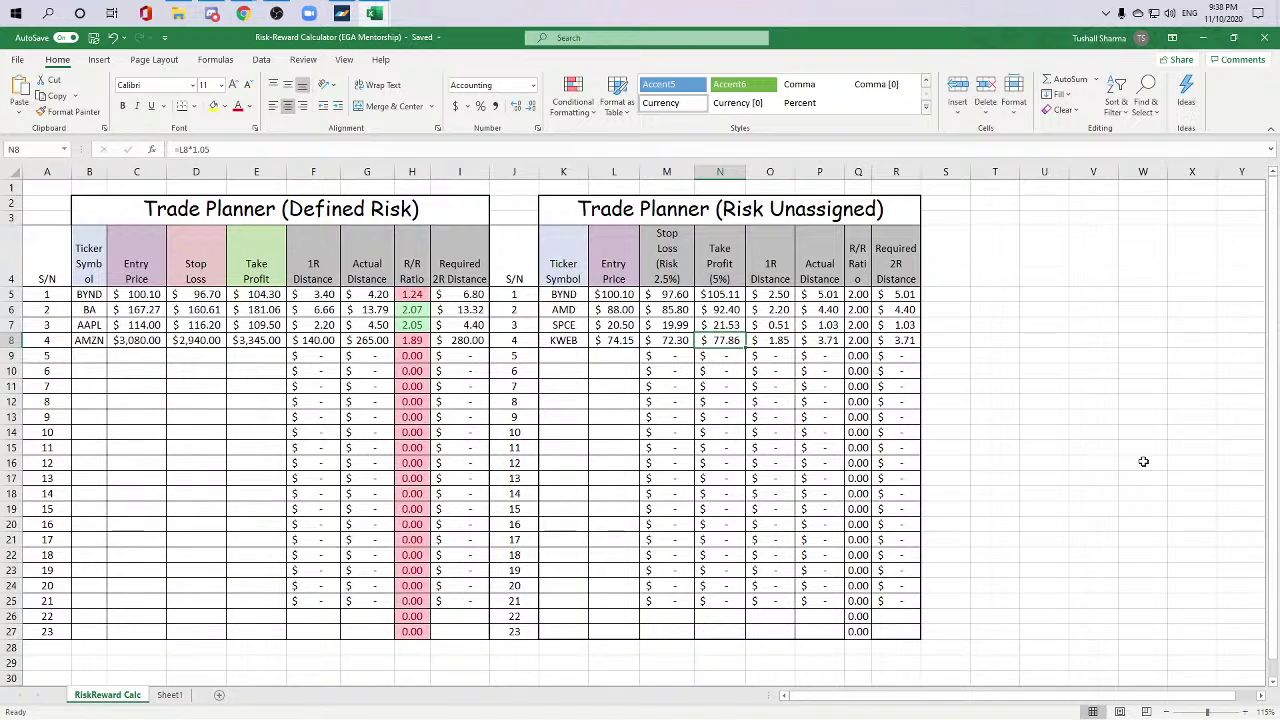
pyautogui.press('Right')
pyautogui.press('Right')
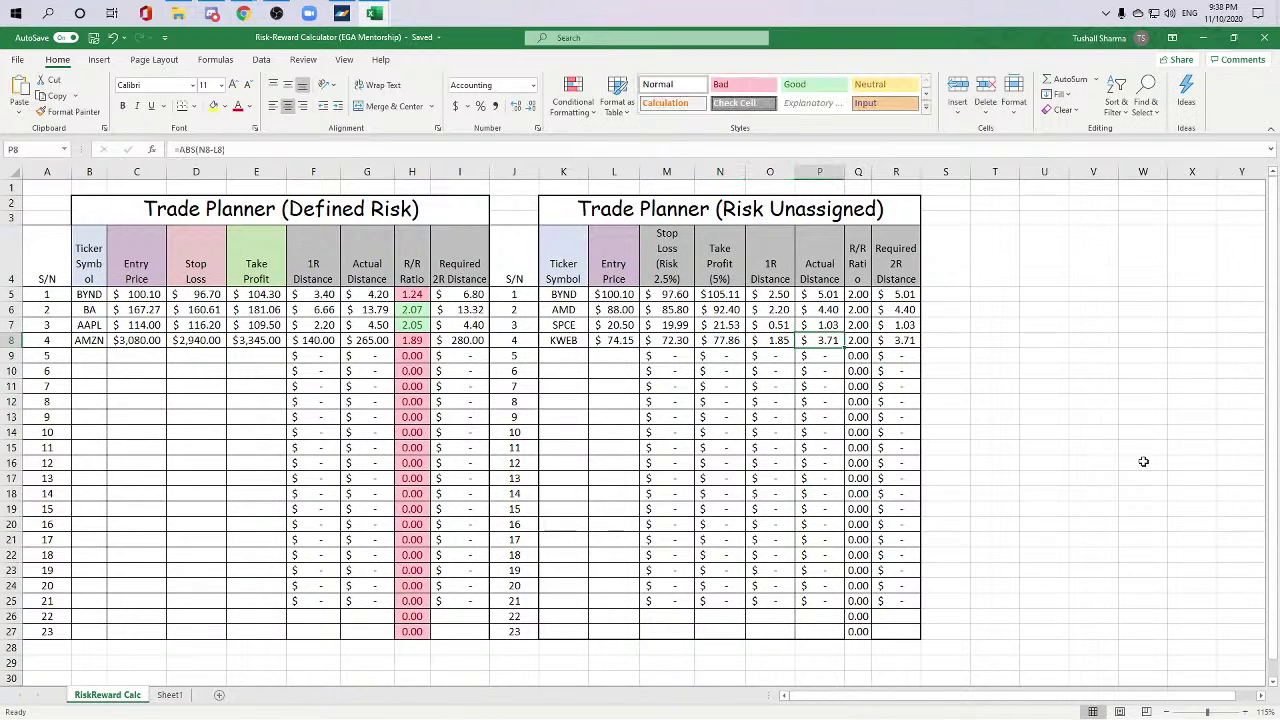
pyautogui.press('Right')
pyautogui.press('Right')
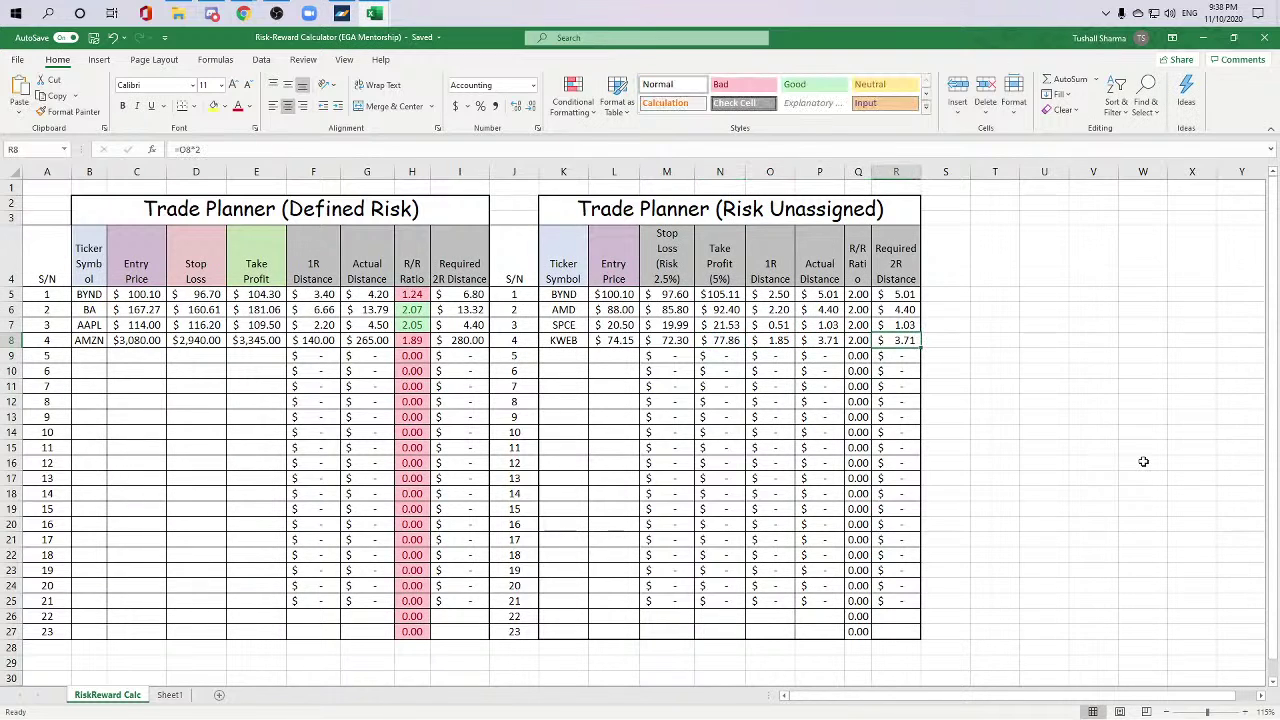
# Step: Compare the KWEB row's actual distance with its 1R distance and required 2R distance
pyautogui.press('Left')
pyautogui.press('Left')
pyautogui.press('Left')
pyautogui.press('Left')
pyautogui.press('Right')
pyautogui.press('Right')
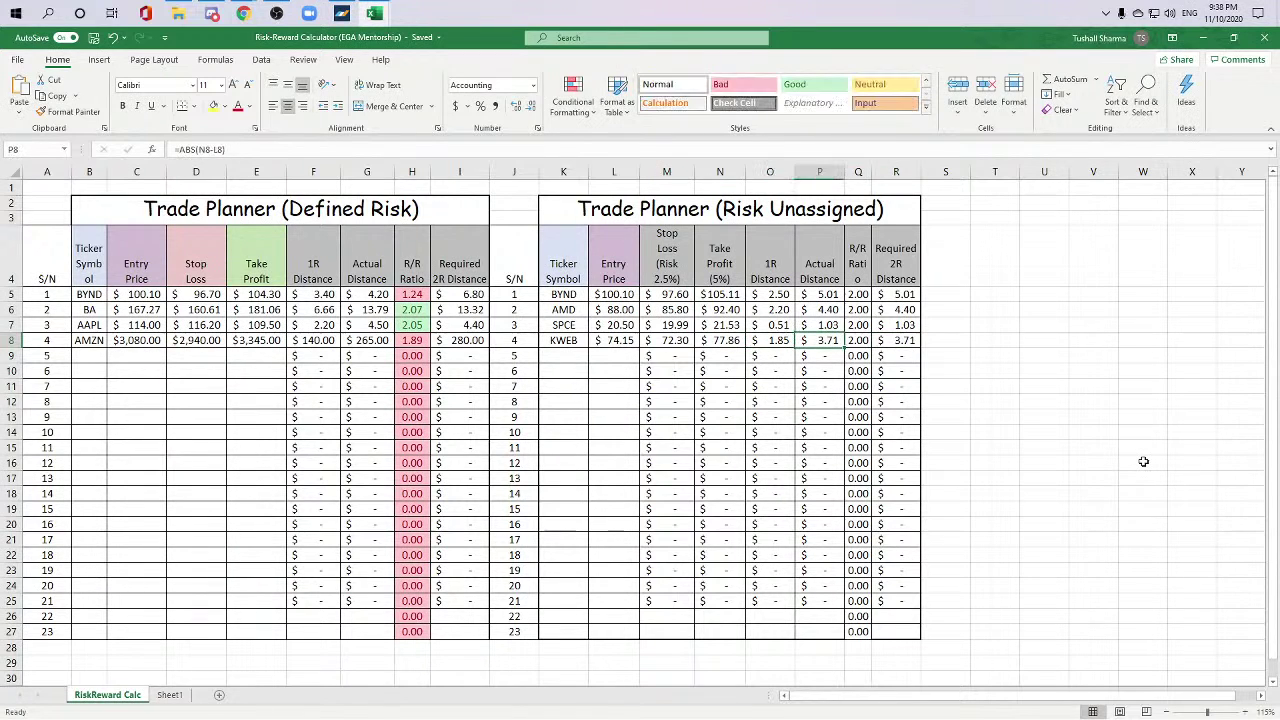
pyautogui.press('Right')
pyautogui.press('Right')
# Step: Review the R/R ratios in the Risk Unassigned planner from the BYND trade down through the empty rows
pyautogui.press('Up')
pyautogui.press('Left')
pyautogui.press('Up')
pyautogui.press('Up')
pyautogui.hotkey('shift', 'Down')
pyautogui.hotkey('shift', 'Down')
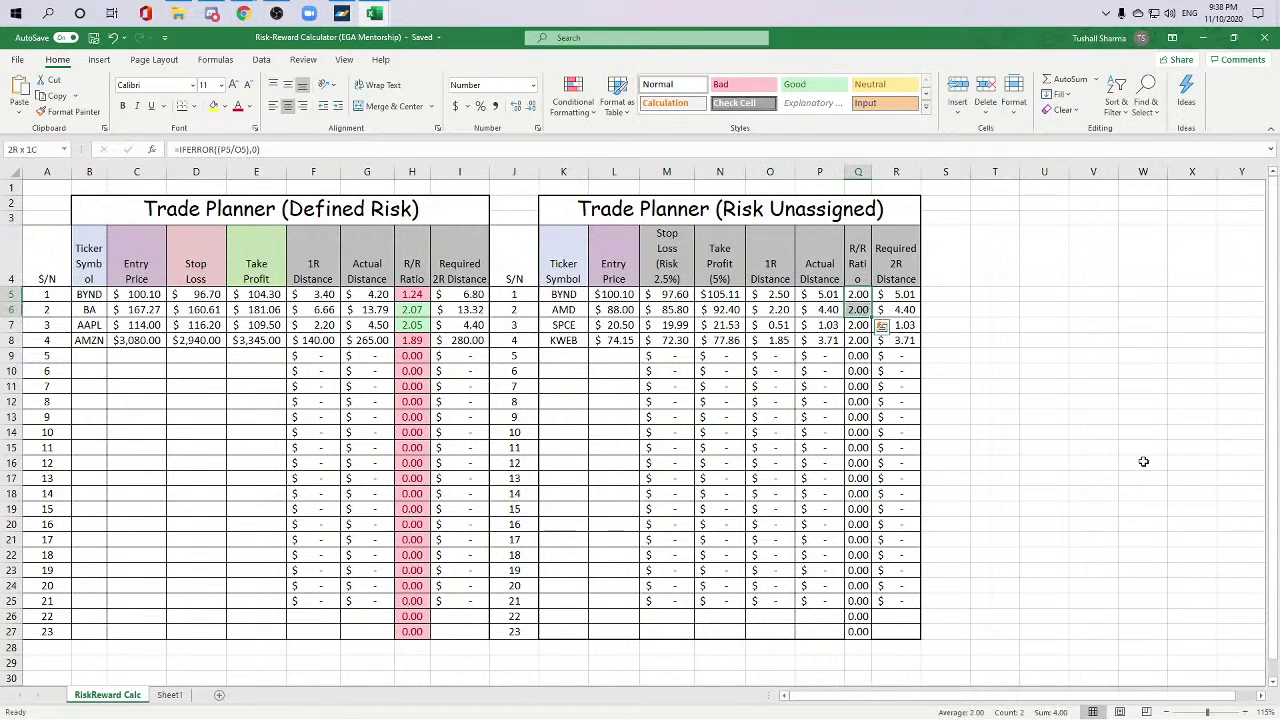
pyautogui.hotkey('shift', 'Down')
pyautogui.hotkey('shift', 'Down')
pyautogui.hotkey('shift', 'Down')
pyautogui.hotkey('shift', 'Down')
pyautogui.hotkey('shift', 'Down')
pyautogui.hotkey('shift', 'Down')
pyautogui.hotkey('shift', 'Down')
pyautogui.hotkey('shift', 'Down')
pyautogui.hotkey('shift', 'Down')
pyautogui.hotkey('shift', 'Down')
pyautogui.hotkey('shift', 'Down')
pyautogui.hotkey('shift', 'Down')
pyautogui.hotkey('shift', 'Down')
pyautogui.hotkey('shift', 'Down')
pyautogui.hotkey('shift', 'Down')
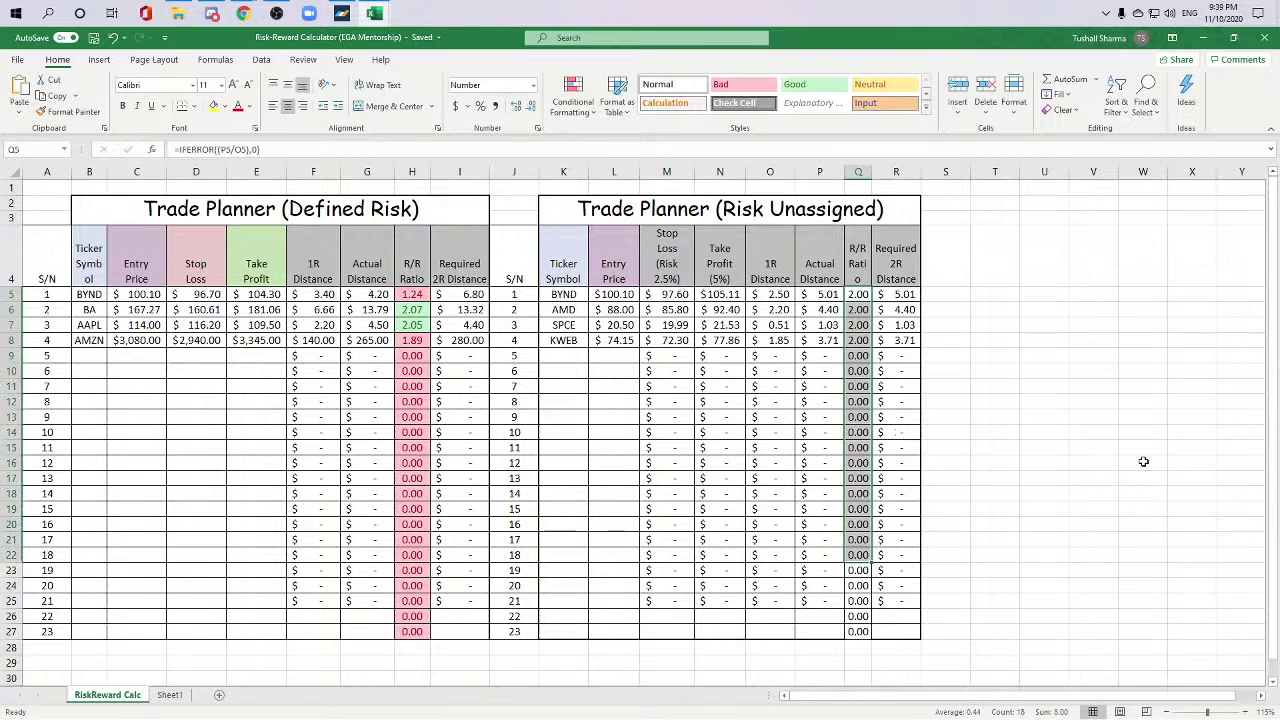
pyautogui.press('Up')
pyautogui.press('Up')
pyautogui.press('Down')
pyautogui.press('Down')
# Step: Look through the Risk Unassigned tickers from BYND to KWEB and check KWEB's entry price
pyautogui.press('Left')
pyautogui.press('Left')
pyautogui.press('Left')
pyautogui.press('Left')
pyautogui.press('Left')
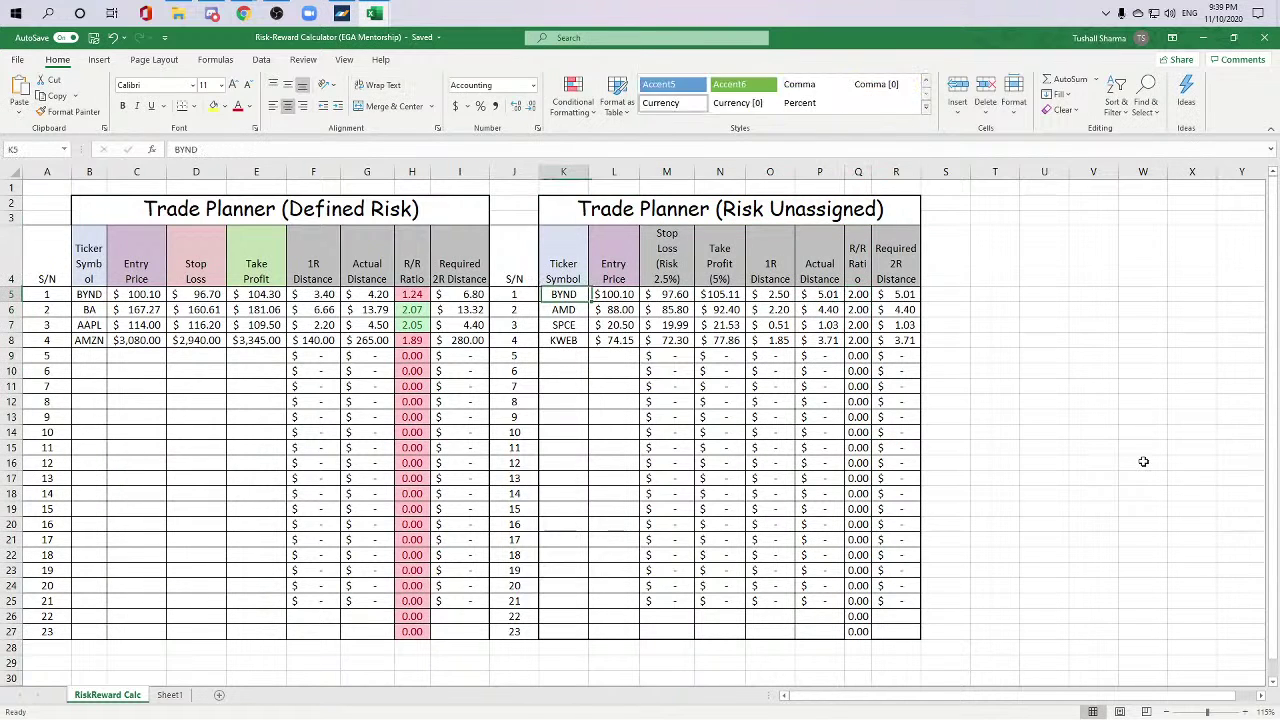
pyautogui.press('Down')
pyautogui.press('Down')
pyautogui.press('Down')
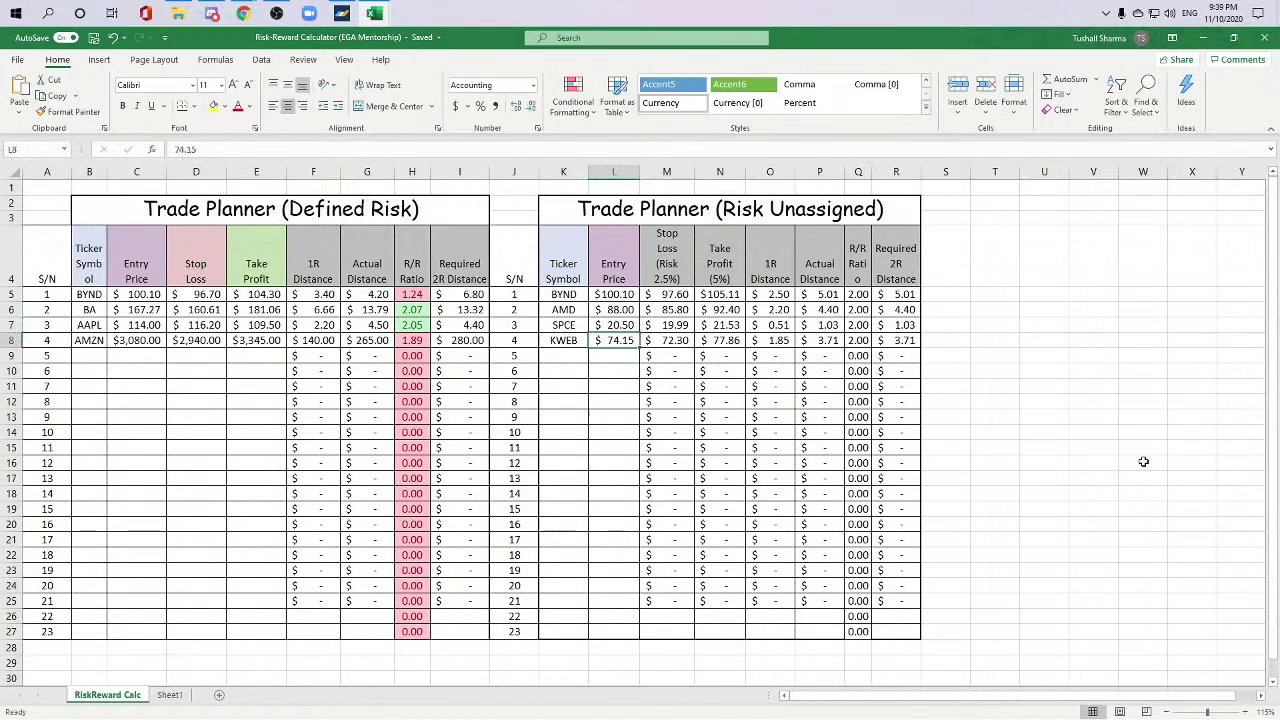
pyautogui.hotkey('ctrl', 'shift', 'Left')
pyautogui.hotkey('ctrl', 'shift', 'Right')
pyautogui.press('Left')
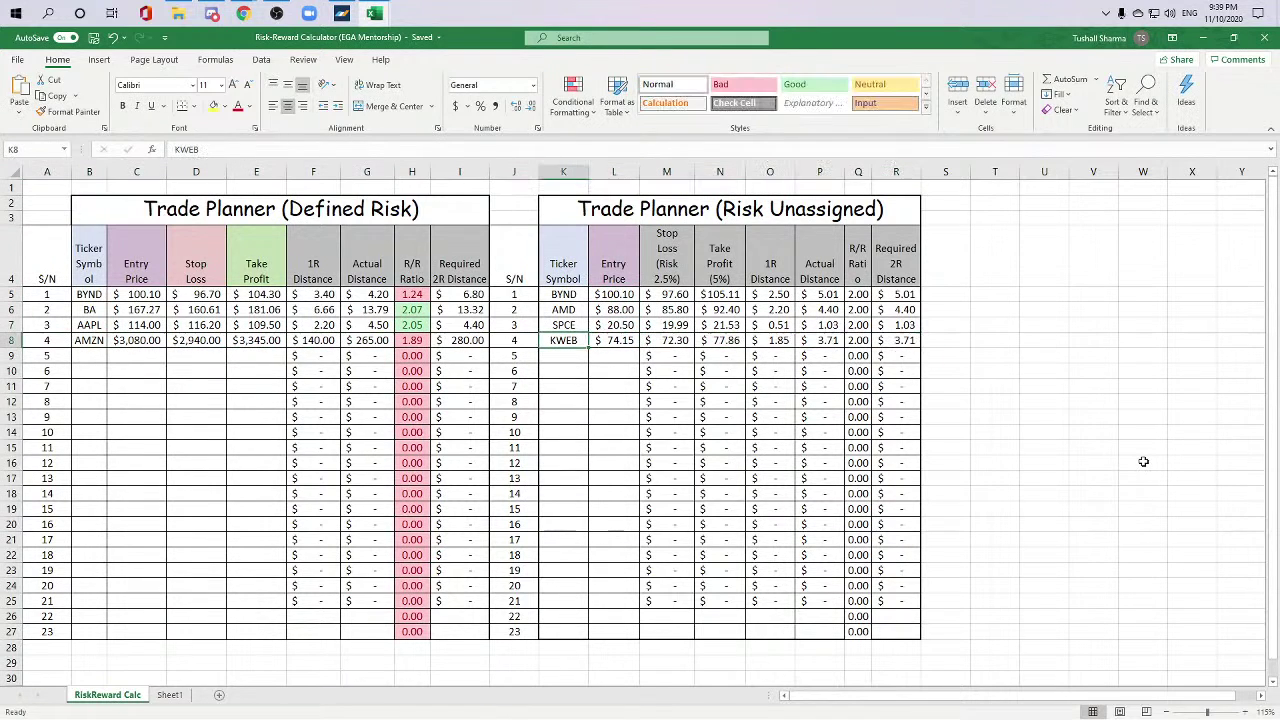
# Step: Check KWEB's ticker and entry price together, and return to the ticker symbols in the Defined Risk planner
pyautogui.hotkey('shift', 'Right')
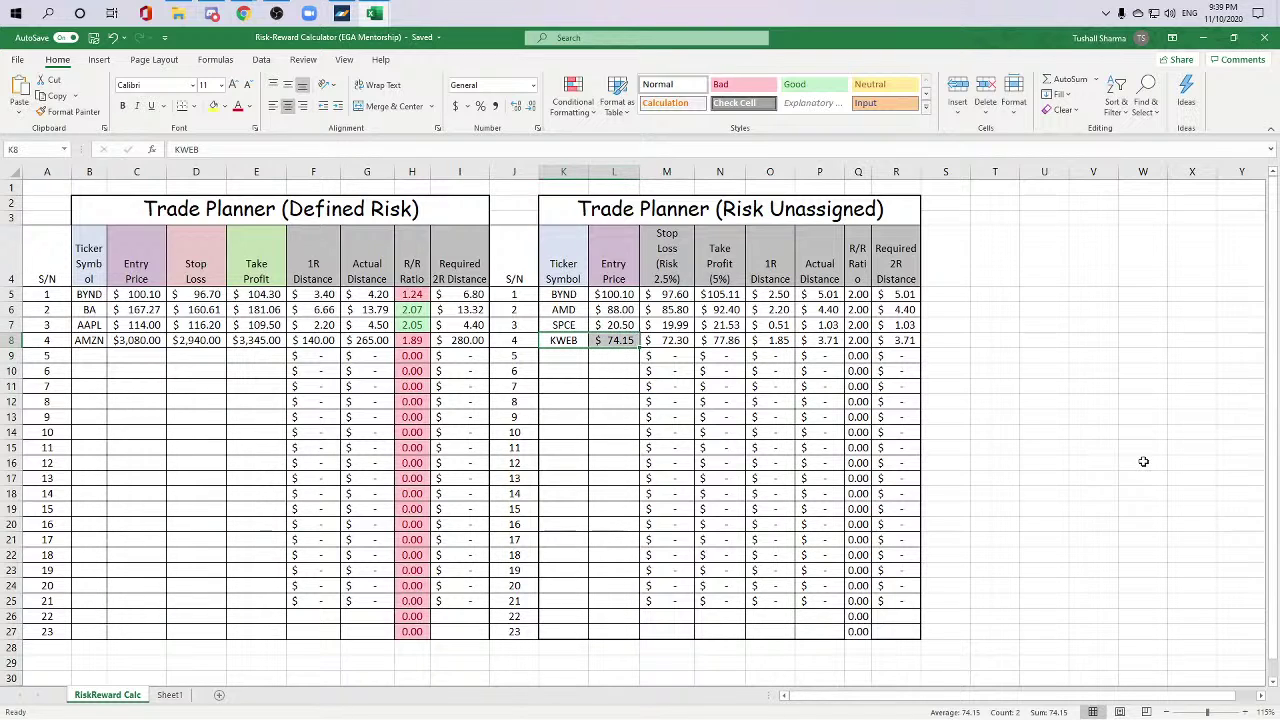
pyautogui.press('Right')
pyautogui.press('Left')
pyautogui.press('Left')
pyautogui.press('Left')
pyautogui.press('Left')
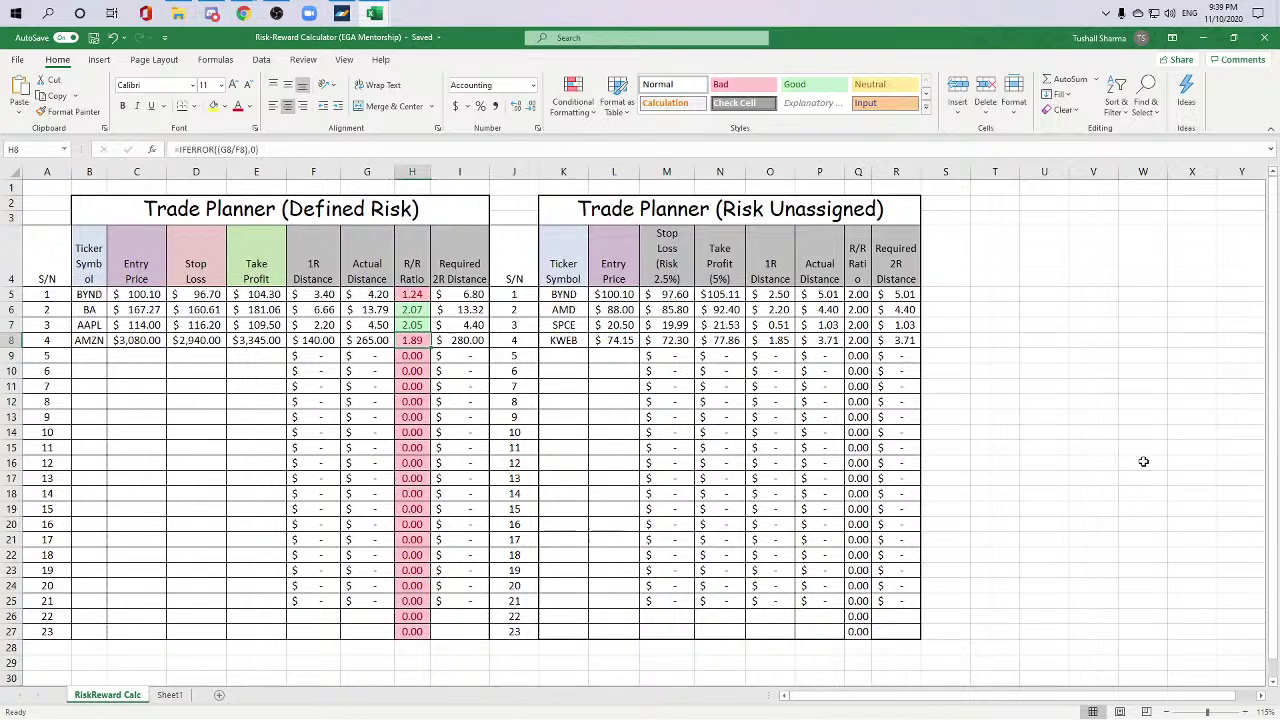
pyautogui.press('Left')
pyautogui.press('Left')
pyautogui.press('Left')
pyautogui.press('Left')
pyautogui.press('Left')
pyautogui.press('Left')
pyautogui.press('Up')
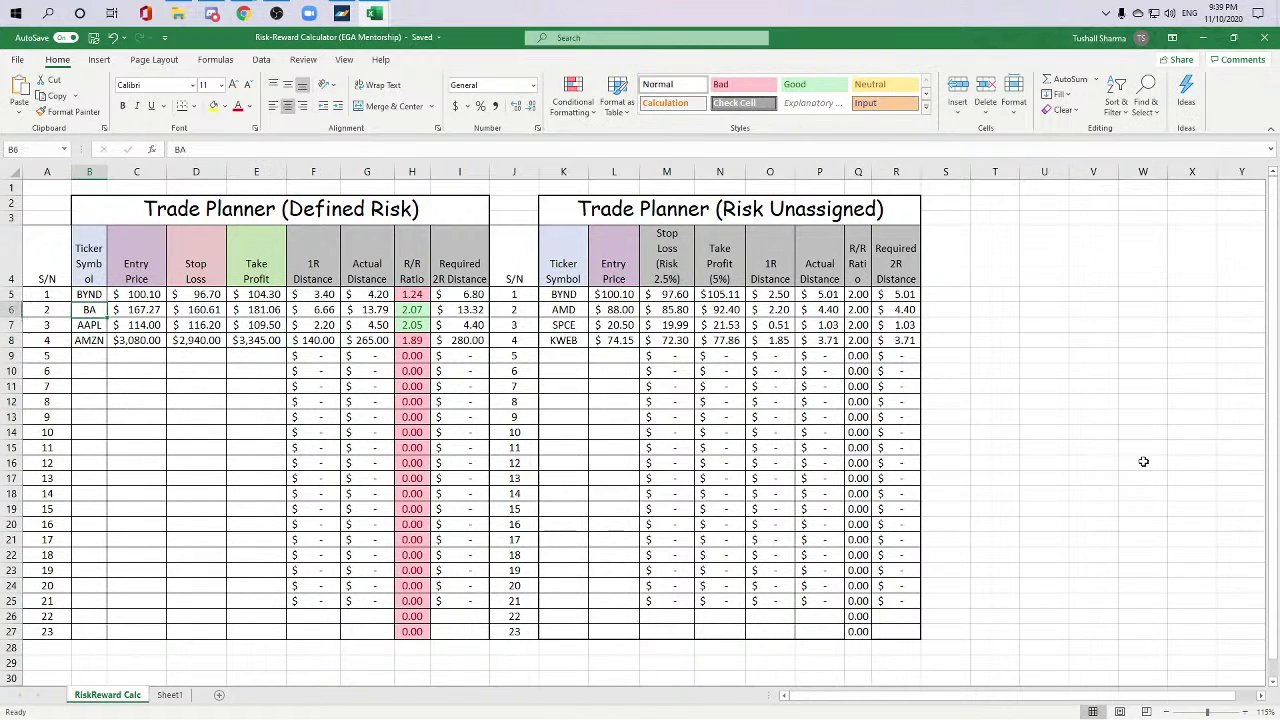
# Step: Review BYND's entry price, stop loss and take profit in the Defined Risk planner and inspect its 1R distance formula
pyautogui.press('Up')
pyautogui.press('Right')
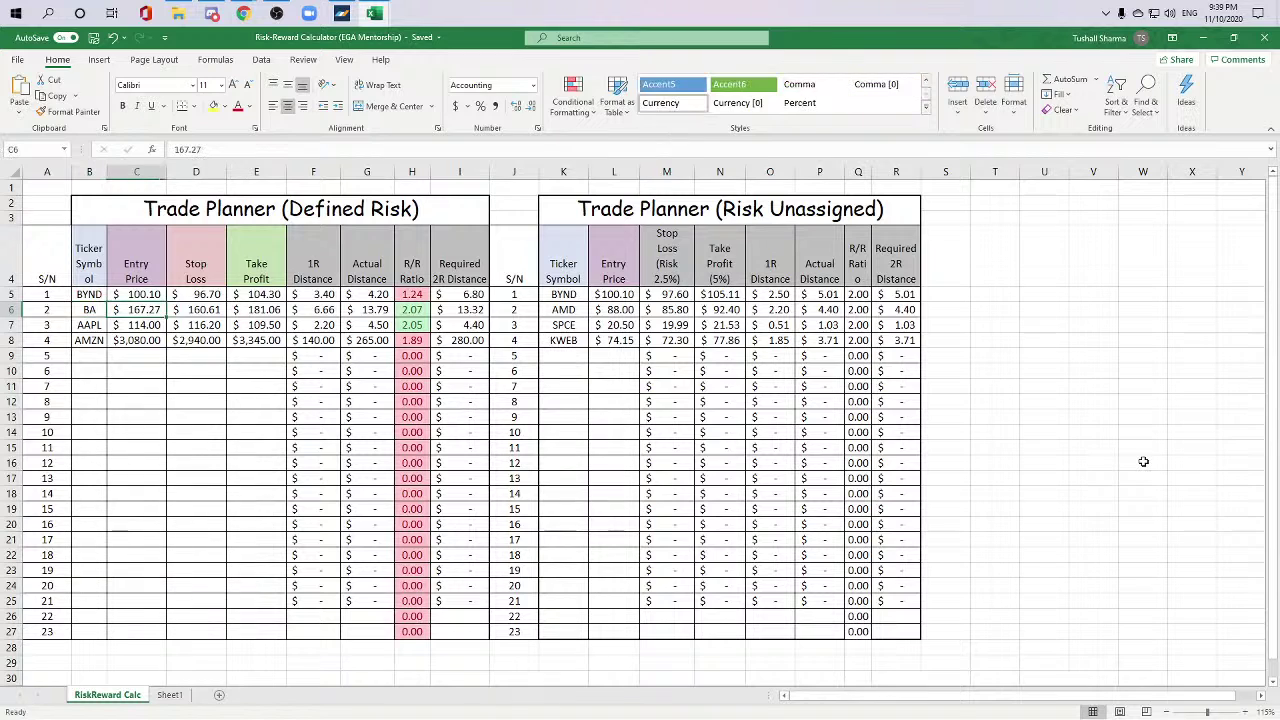
pyautogui.press('Up')
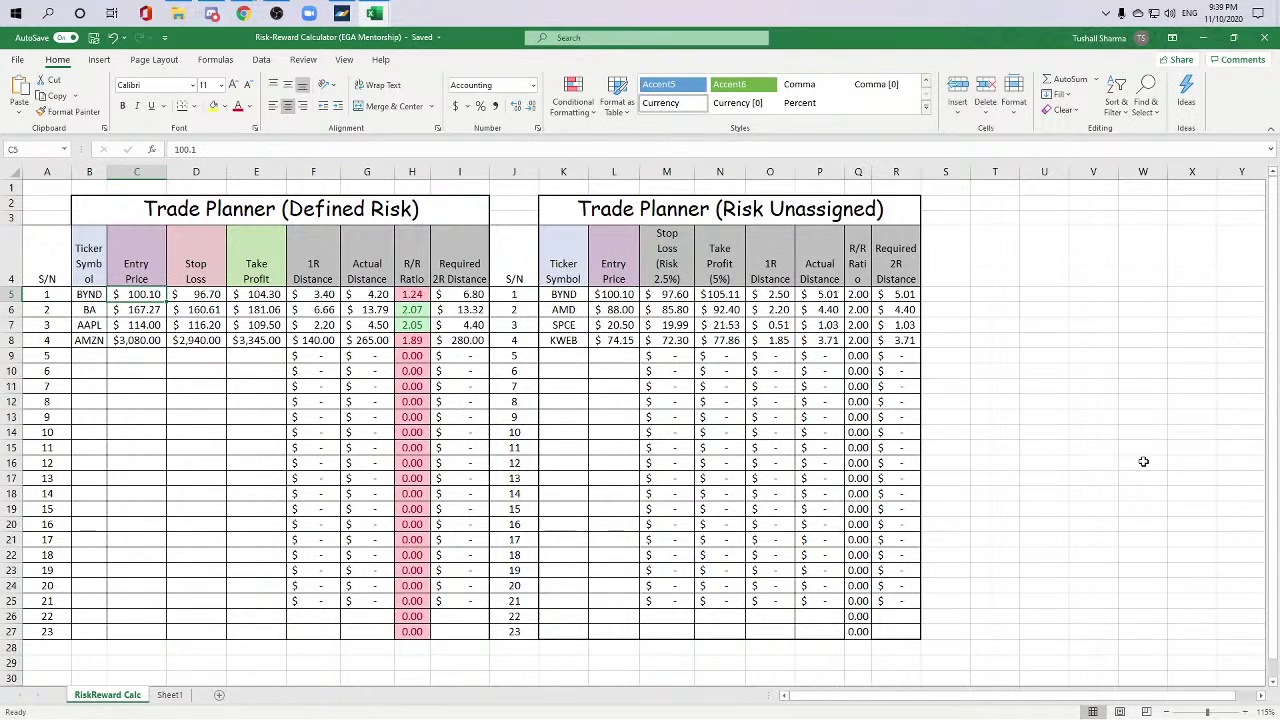
pyautogui.press('Right')
pyautogui.press('Right')
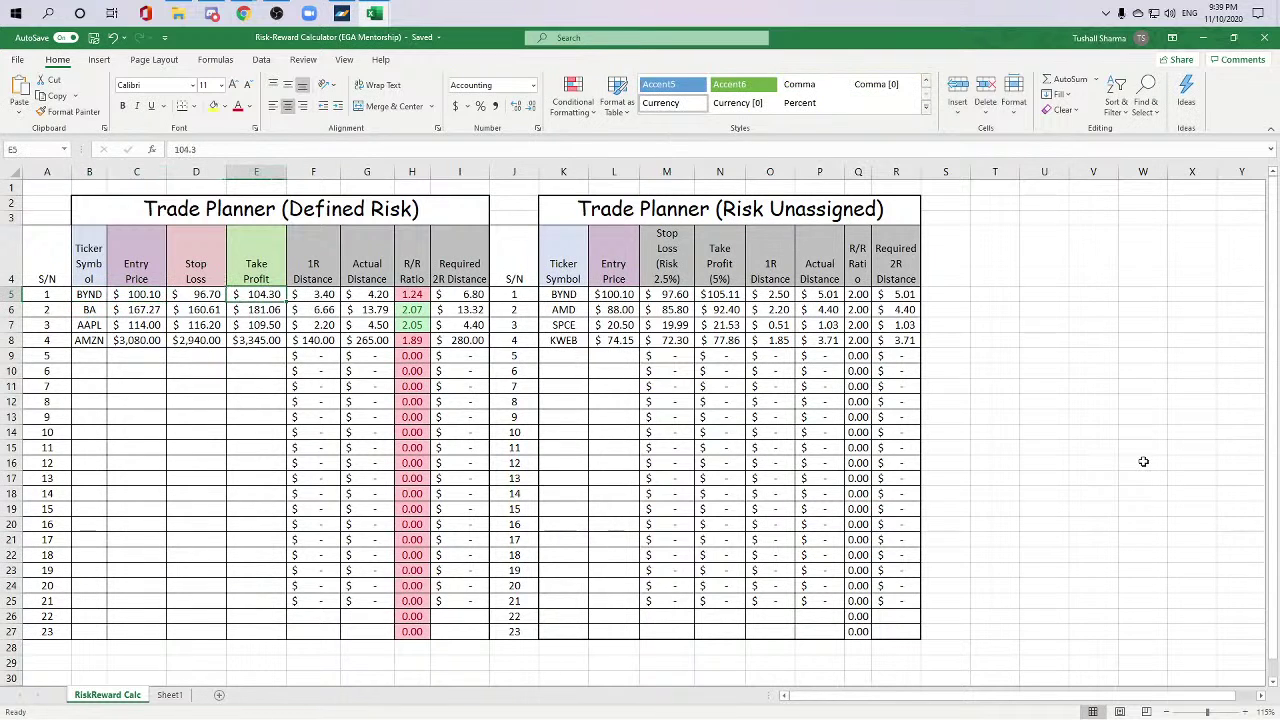
pyautogui.press('Right')
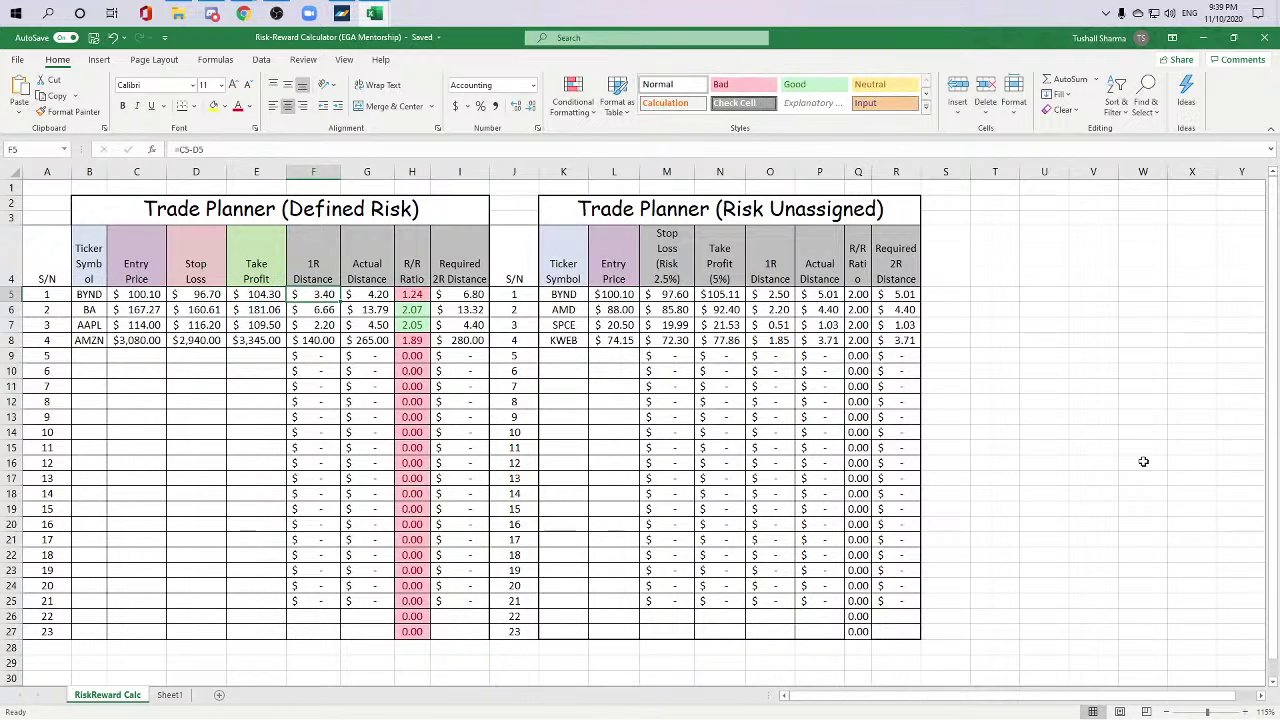
pyautogui.press('F2')
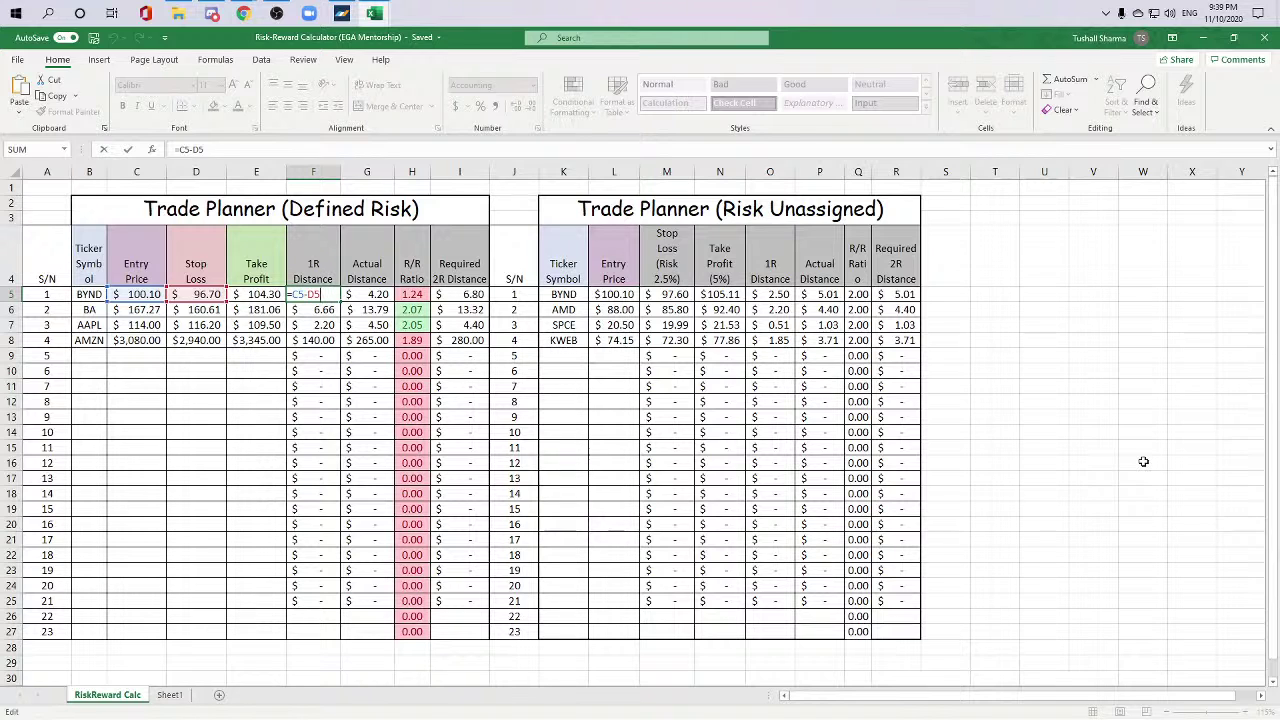
pyautogui.press('Escape')
# Step: Add "(Risk)" to the end of the Defined Risk planner's 1R Distance heading
pyautogui.doubleClick(330, 255)
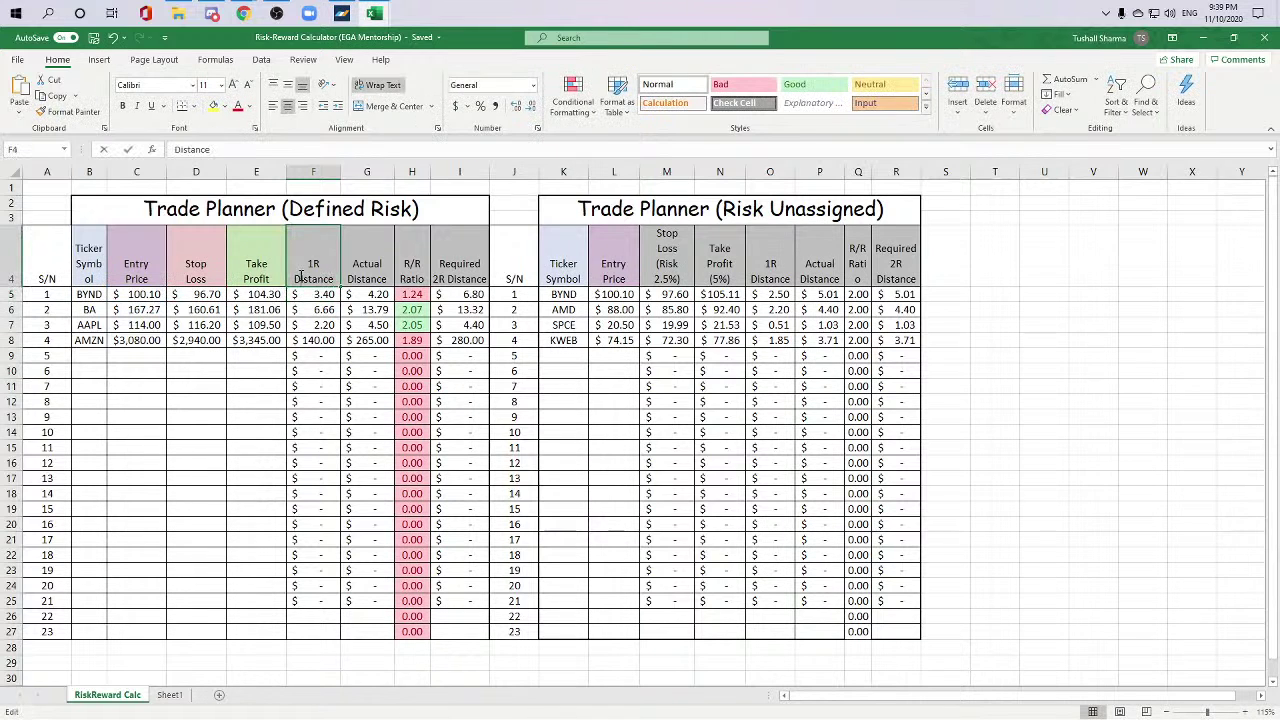
pyautogui.click(267, 150)
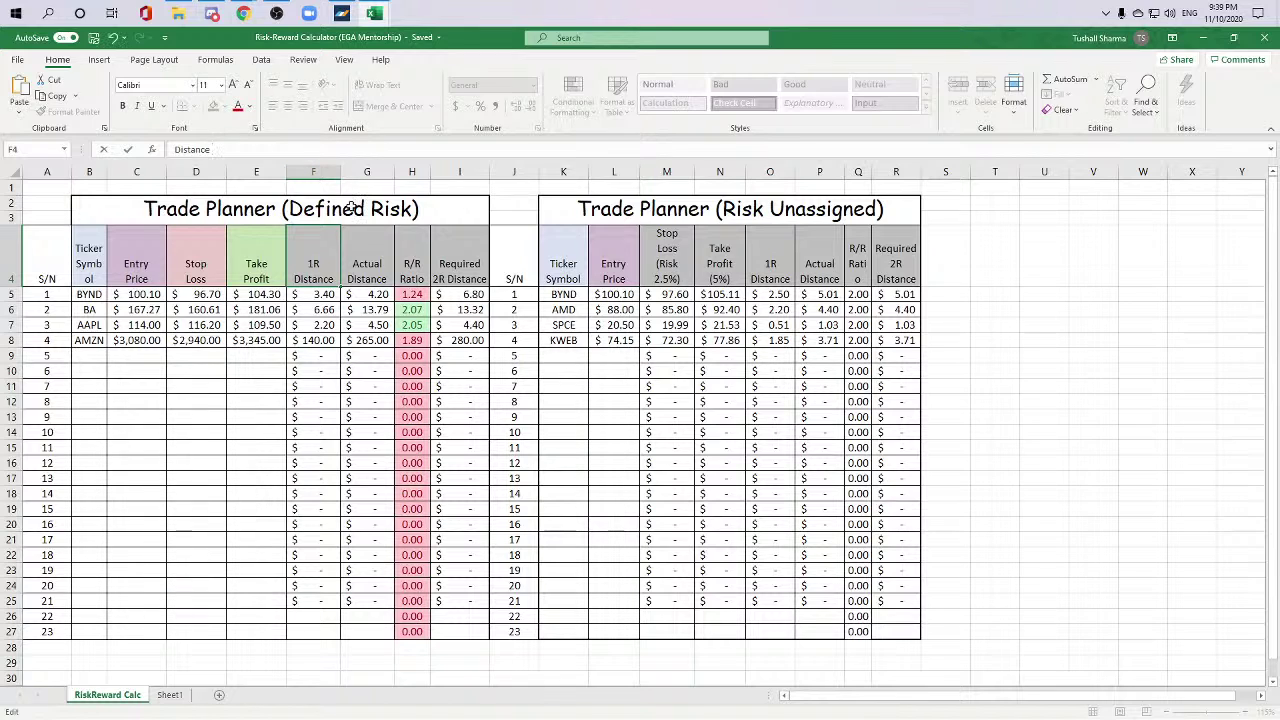
pyautogui.write('(Risk)')
pyautogui.press('Return')
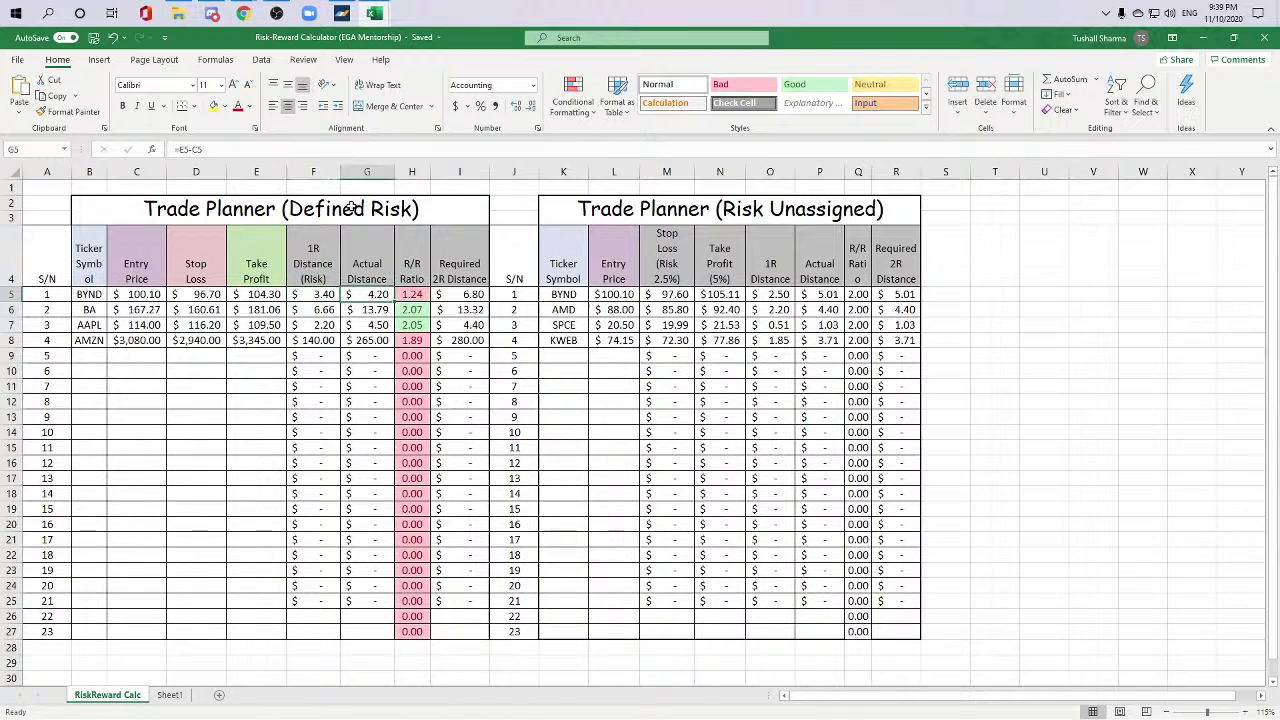
# Step: Inspect the formulas behind BYND's actual distance and R/R ratio in the Defined Risk planner
pyautogui.press('Right')
pyautogui.press('F2')
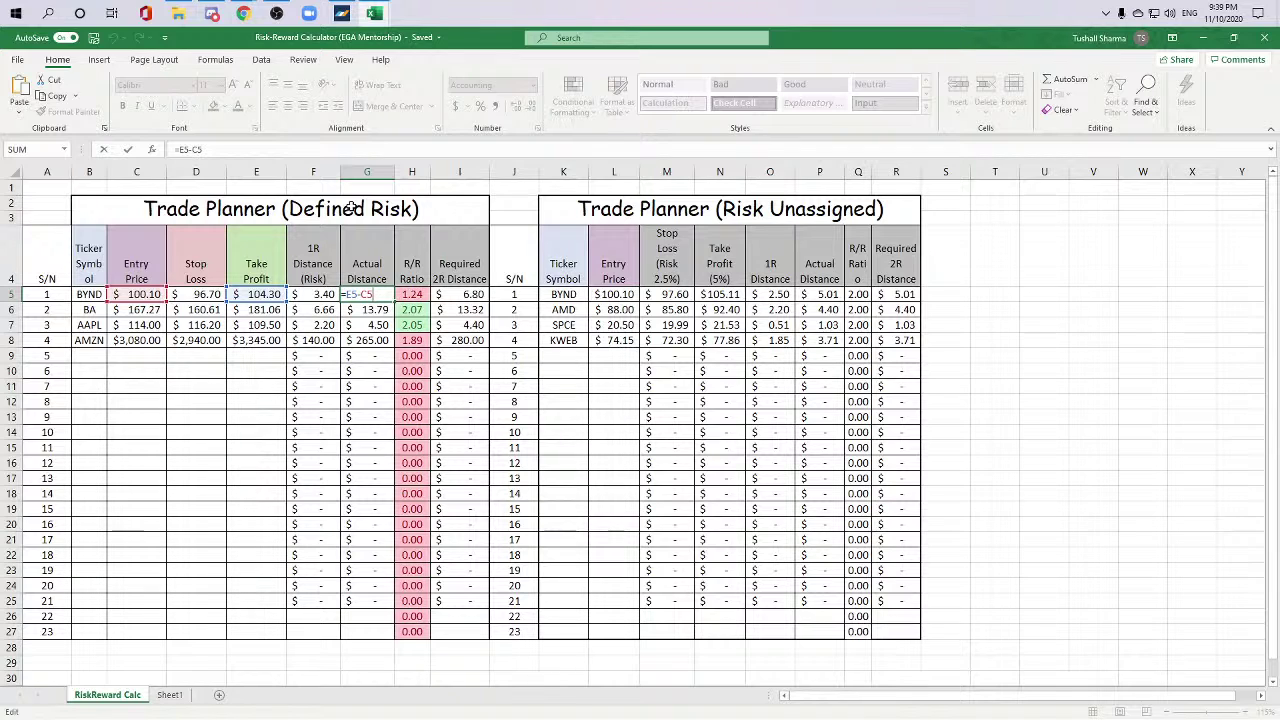
pyautogui.press('Tab')
pyautogui.press('F2')
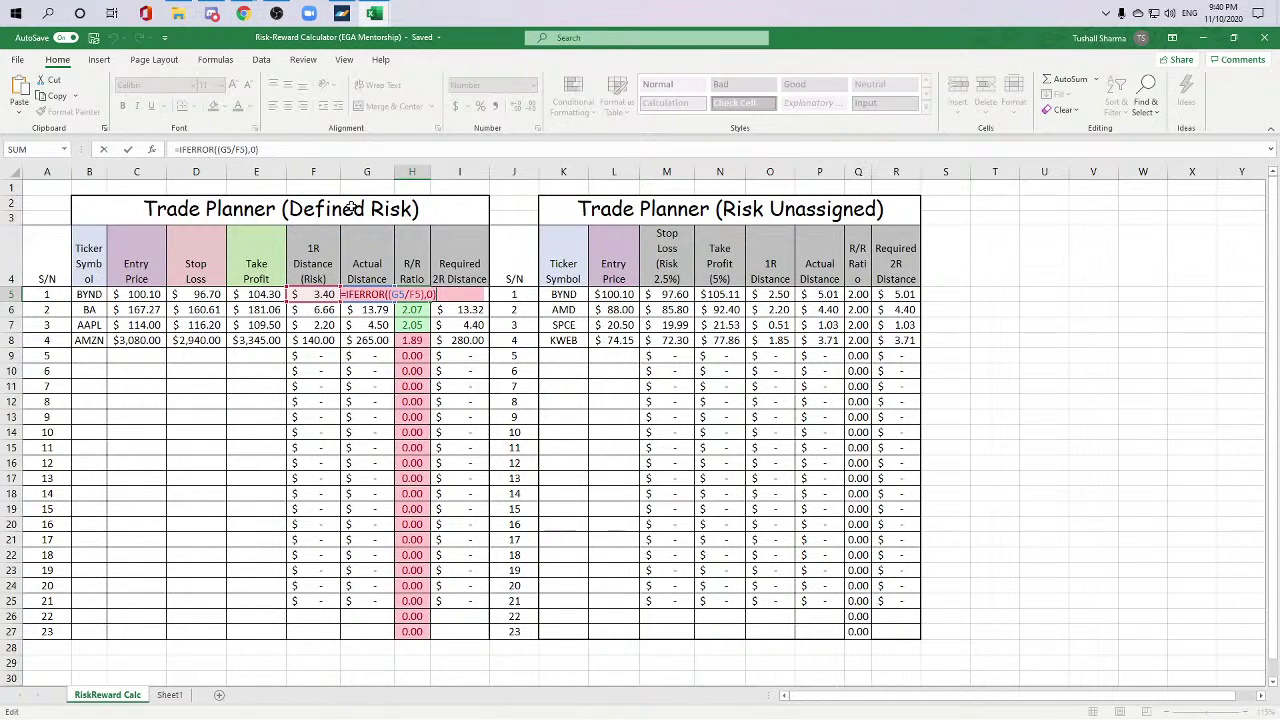
pyautogui.press('Escape')
# Step: Compare BYND's 1R distance and actual distance with its R/R ratio in the Defined Risk planner
pyautogui.press('Left')
pyautogui.press('Left')
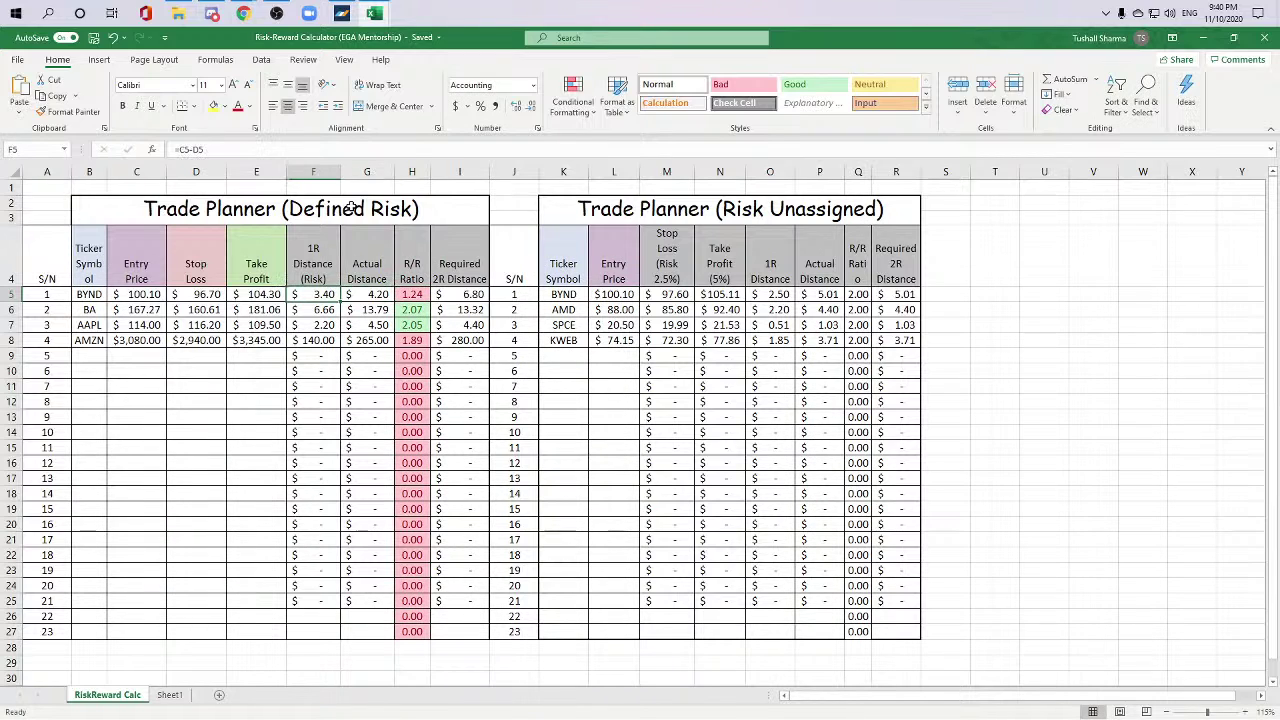
pyautogui.press('Right')
pyautogui.press('Right')
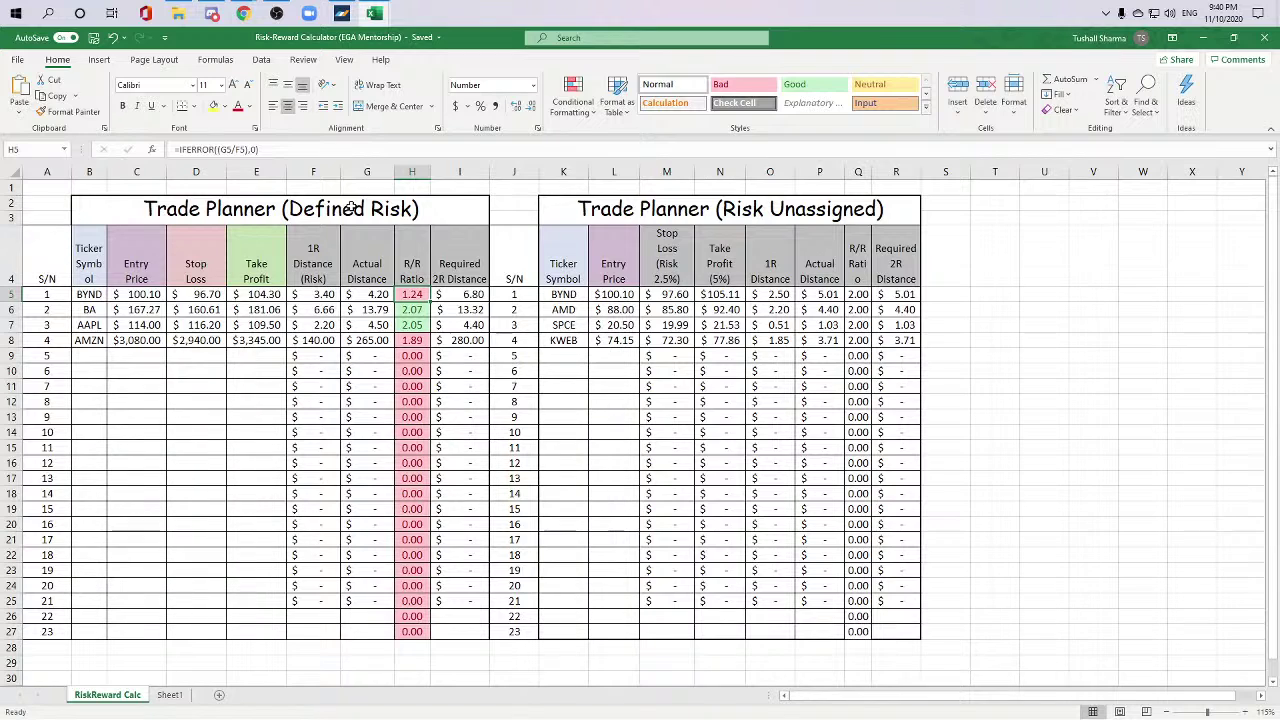
pyautogui.press('Left')
pyautogui.press('Left')
pyautogui.press('Right')
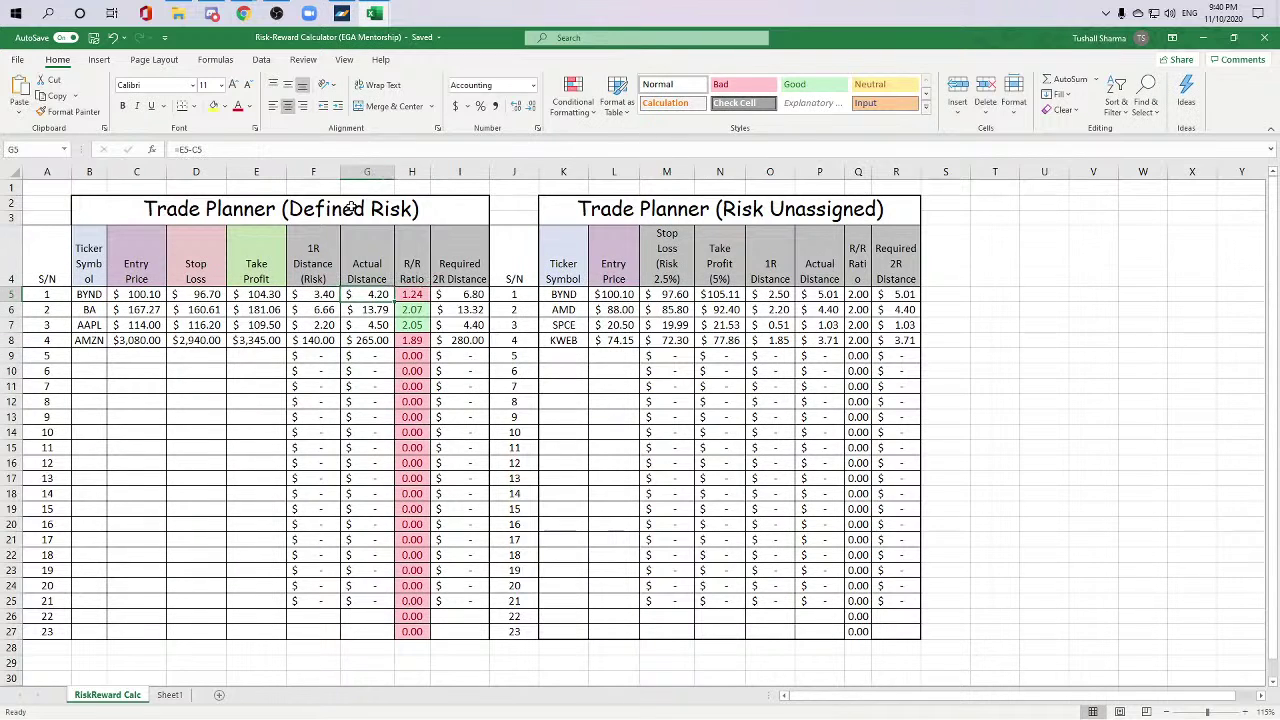
pyautogui.press('Left')
pyautogui.press('Right')
pyautogui.press('Right')
pyautogui.press('Right')
pyautogui.press('Left')
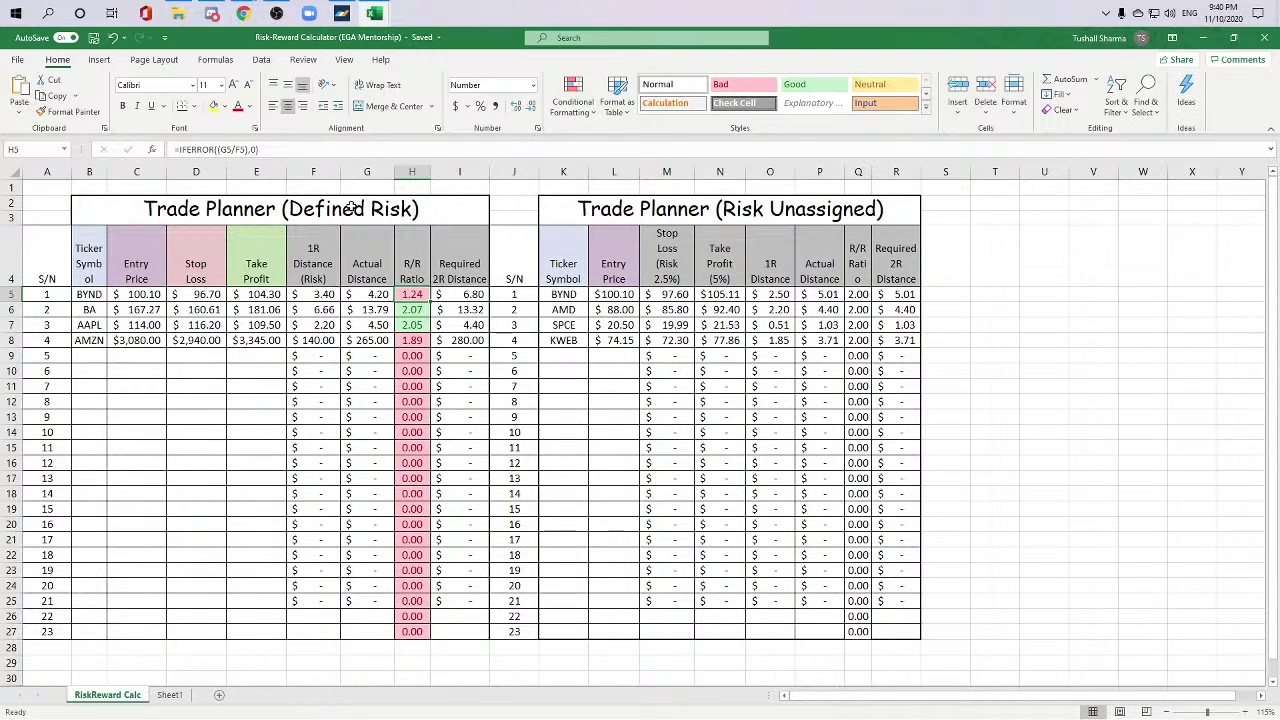
# Step: Inspect the formula behind BYND's required 2R distance in the Defined Risk planner
pyautogui.press('Right')
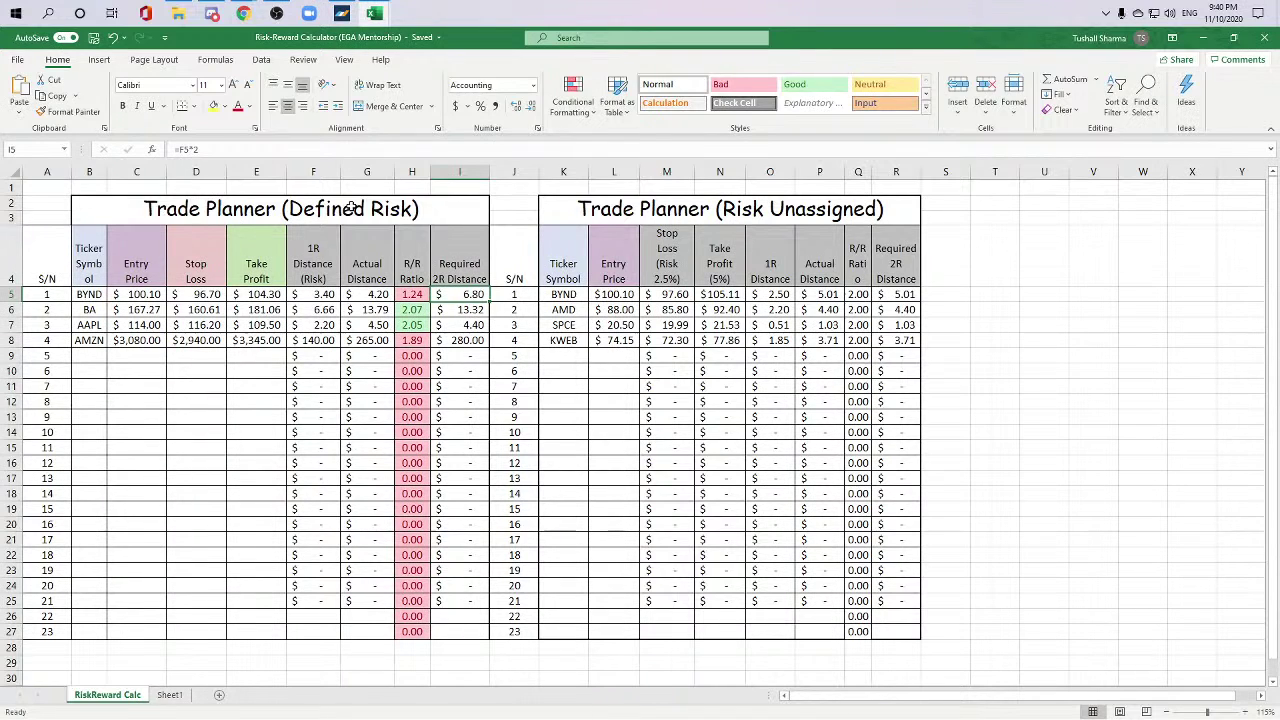
pyautogui.press('F2')
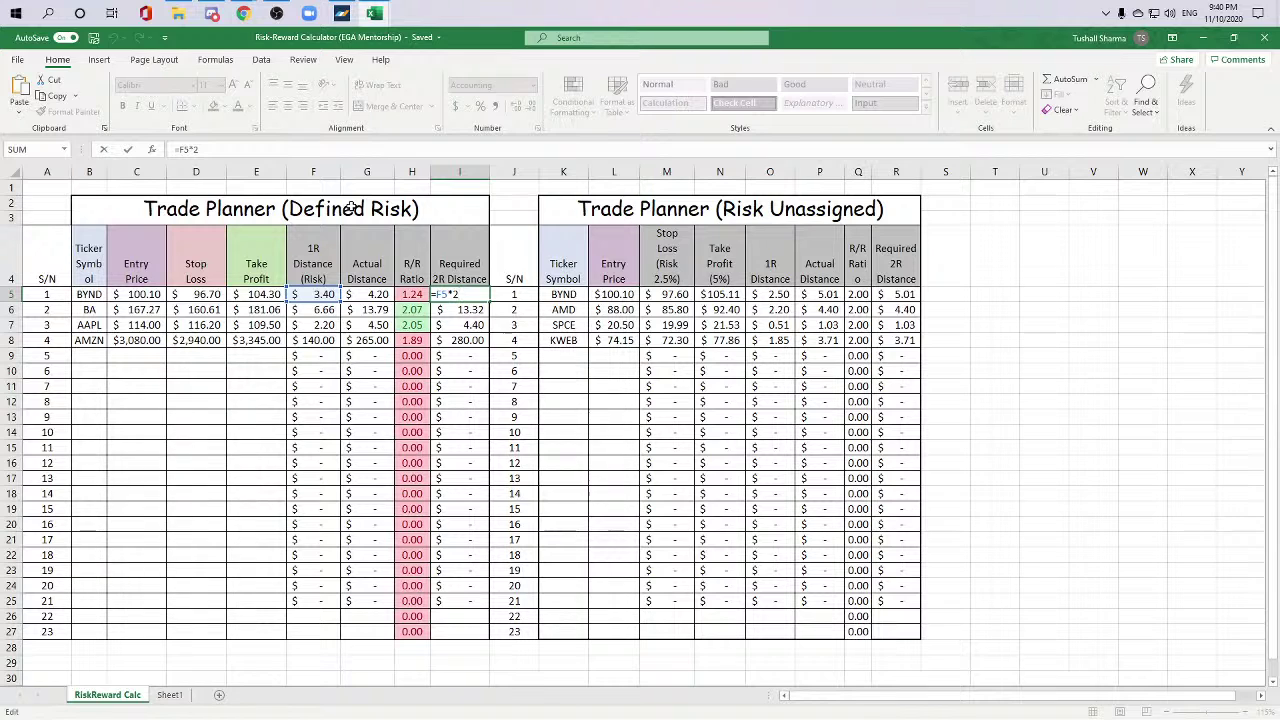
pyautogui.press('Return')
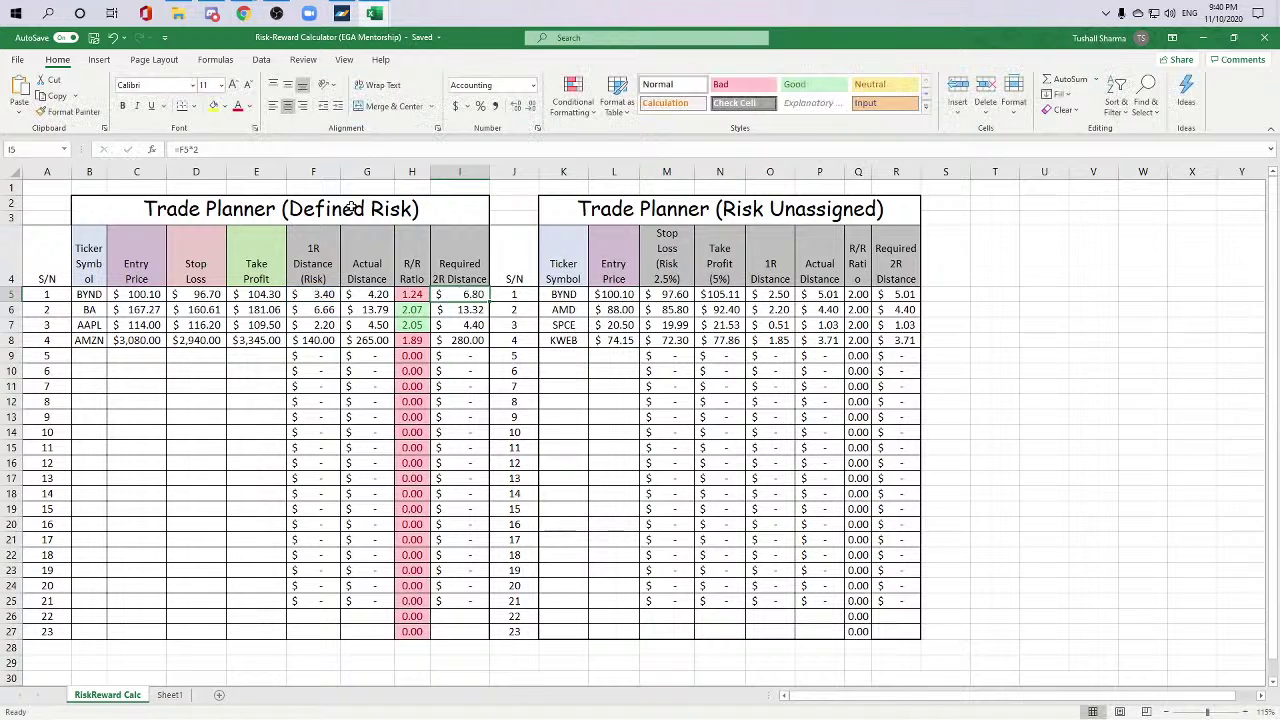
# Step: Review the BA trade in the Defined Risk planner from its entry price across to its R/R ratio
pyautogui.press('Left')
pyautogui.press('Left')
pyautogui.press('Left')
pyautogui.press('Left')
pyautogui.press('Left')
pyautogui.press('Left')
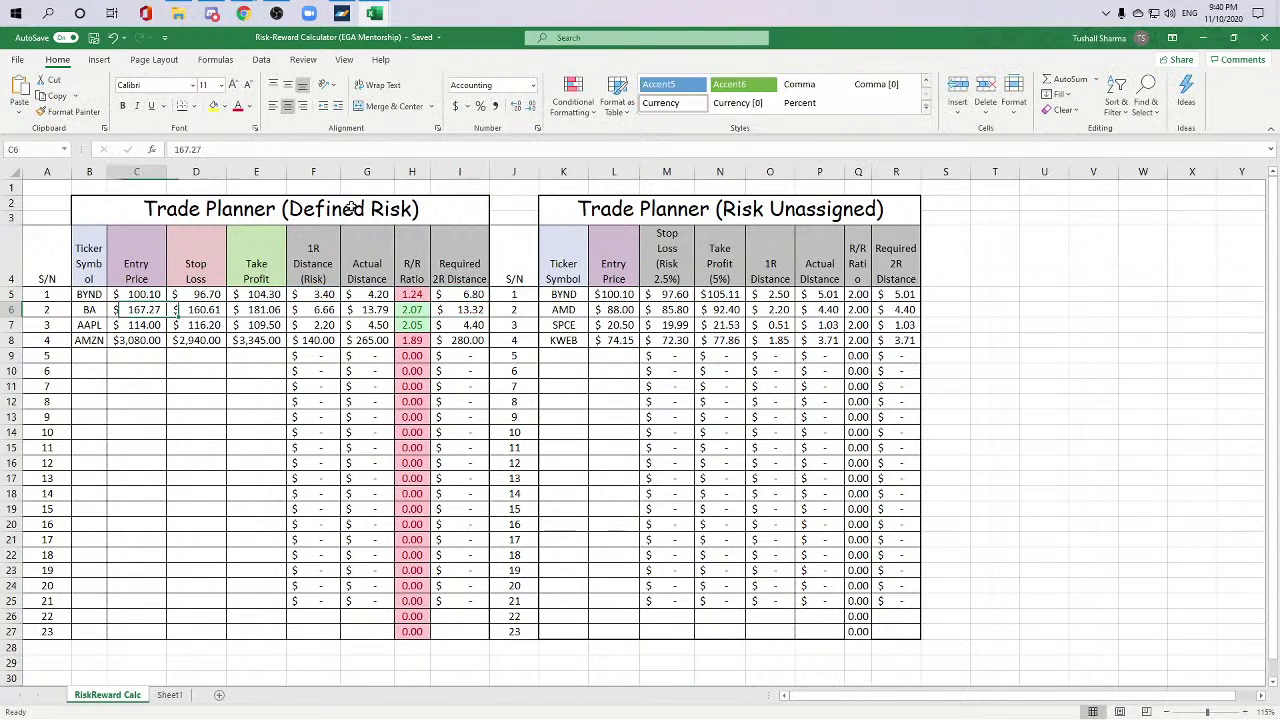
pyautogui.press('Right')
pyautogui.press('Right')
pyautogui.press('Right')
pyautogui.press('Right')
pyautogui.press('Right')
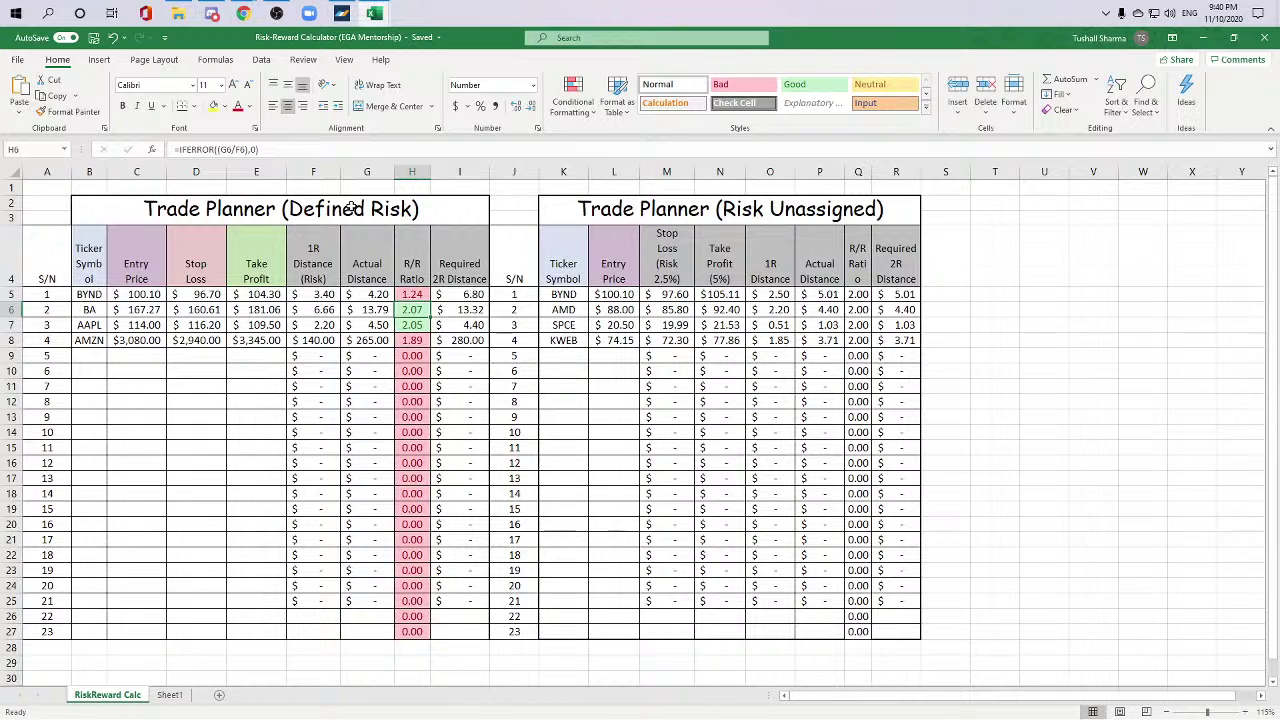
# Step: Review the Defined Risk planner's R/R ratios from the BA trade down into the empty rows
pyautogui.press('Down')
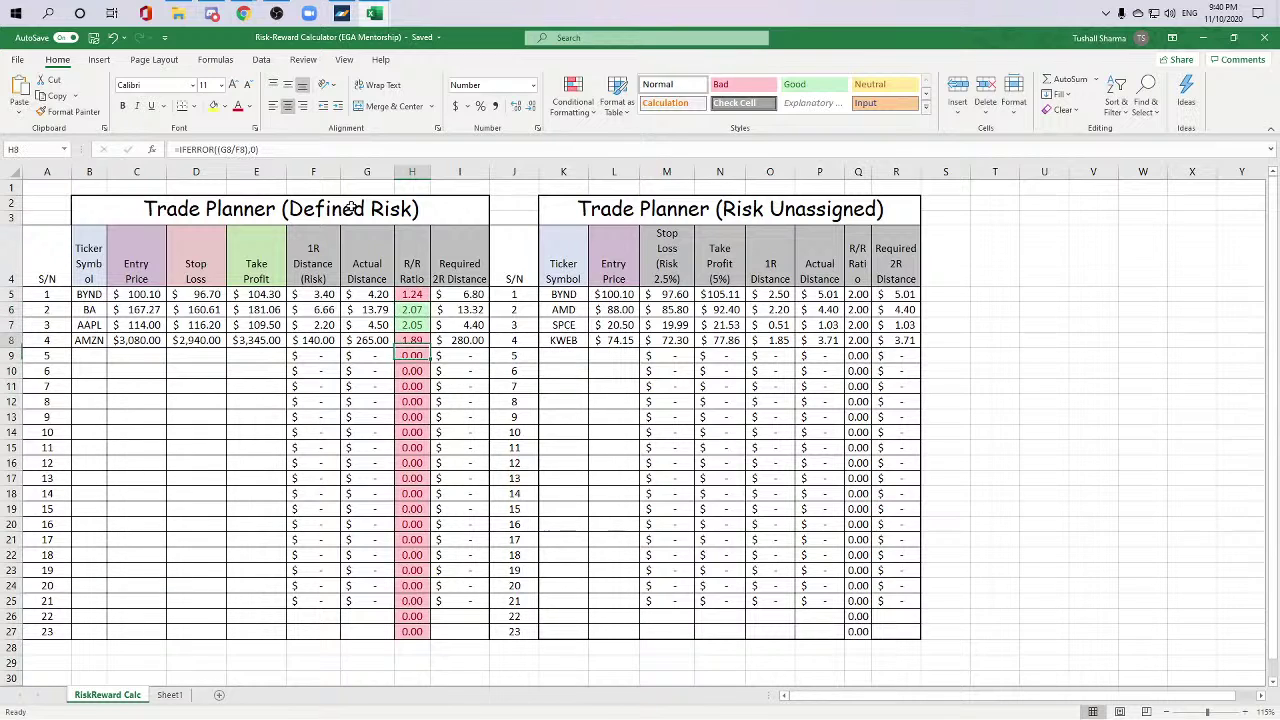
pyautogui.press('Down')
pyautogui.press('Down')
pyautogui.press('Down')
pyautogui.press('Down')
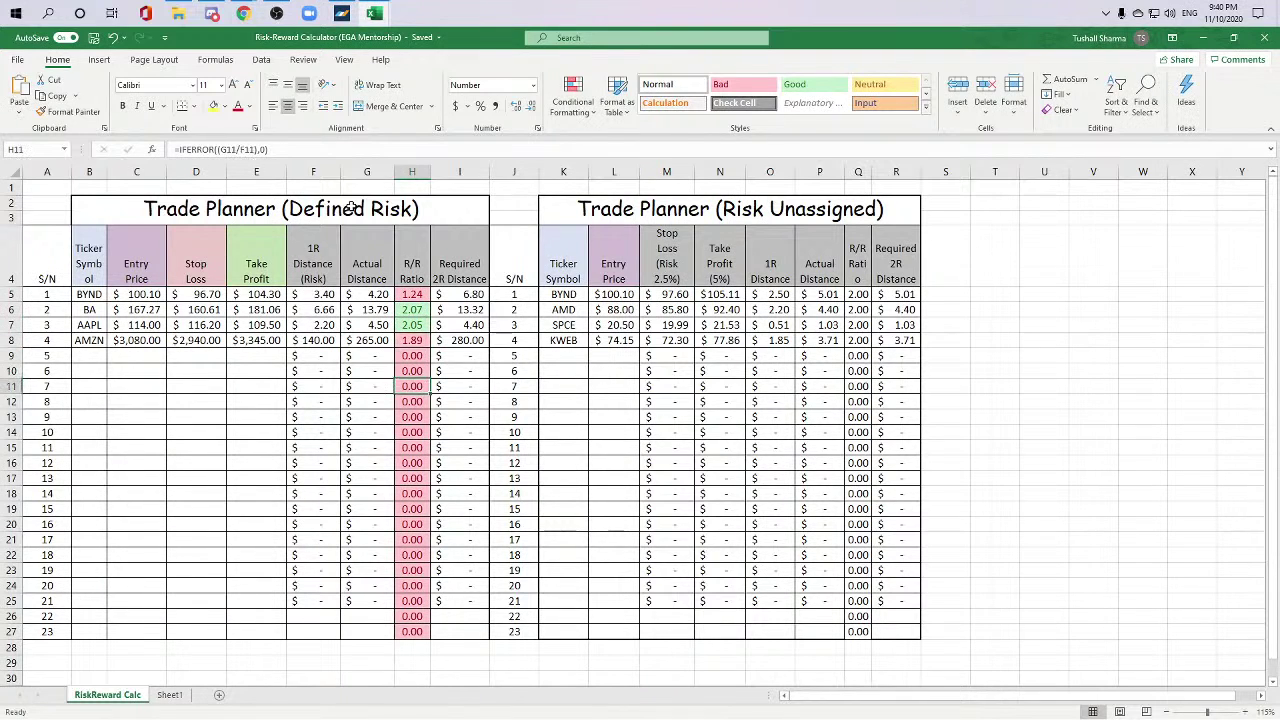
# Step: Look back over the AMZN trade from its R/R ratio to its take profit, stop loss and entry price
pyautogui.press('Up')
pyautogui.press('Up')
pyautogui.press('Up')
pyautogui.press('Left')
pyautogui.press('Left')
pyautogui.press('Left')
pyautogui.press('Left')
pyautogui.press('Left')
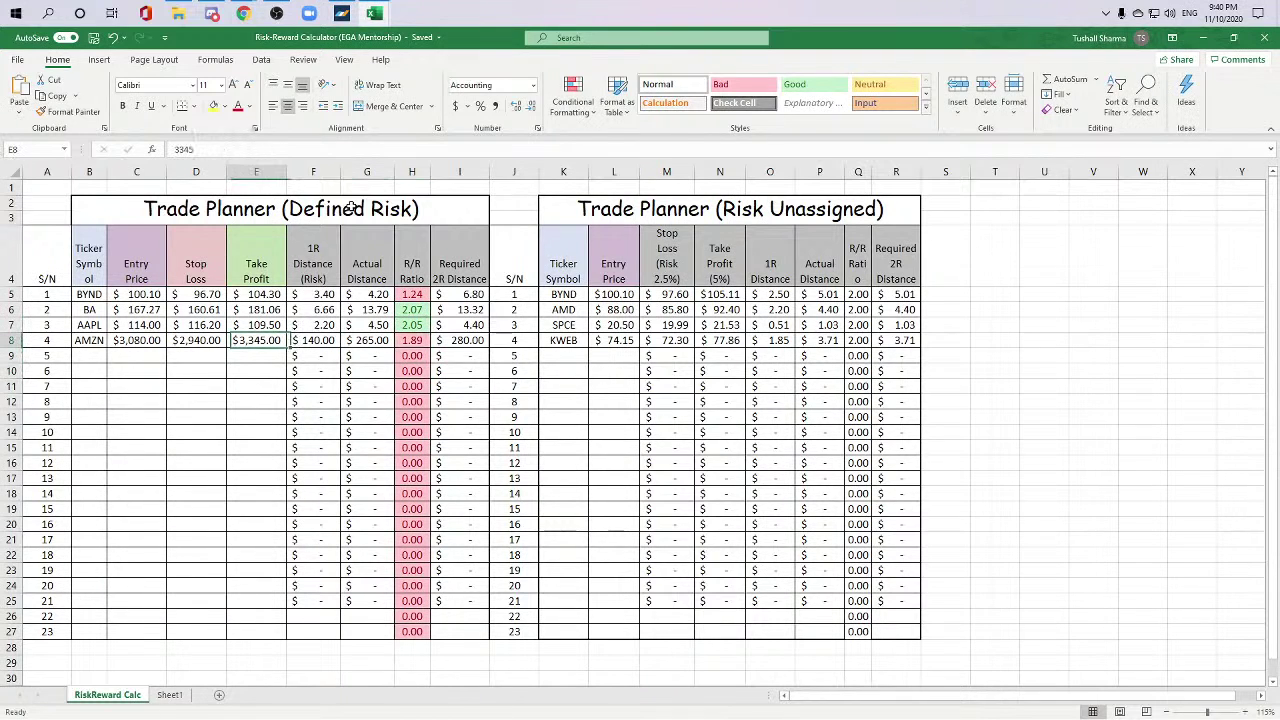
# Step: Look across the empty fifth row of the Defined Risk planner, covering its input cells and calculated distances
pyautogui.press('Right')
pyautogui.press('Down')
pyautogui.press('Left')
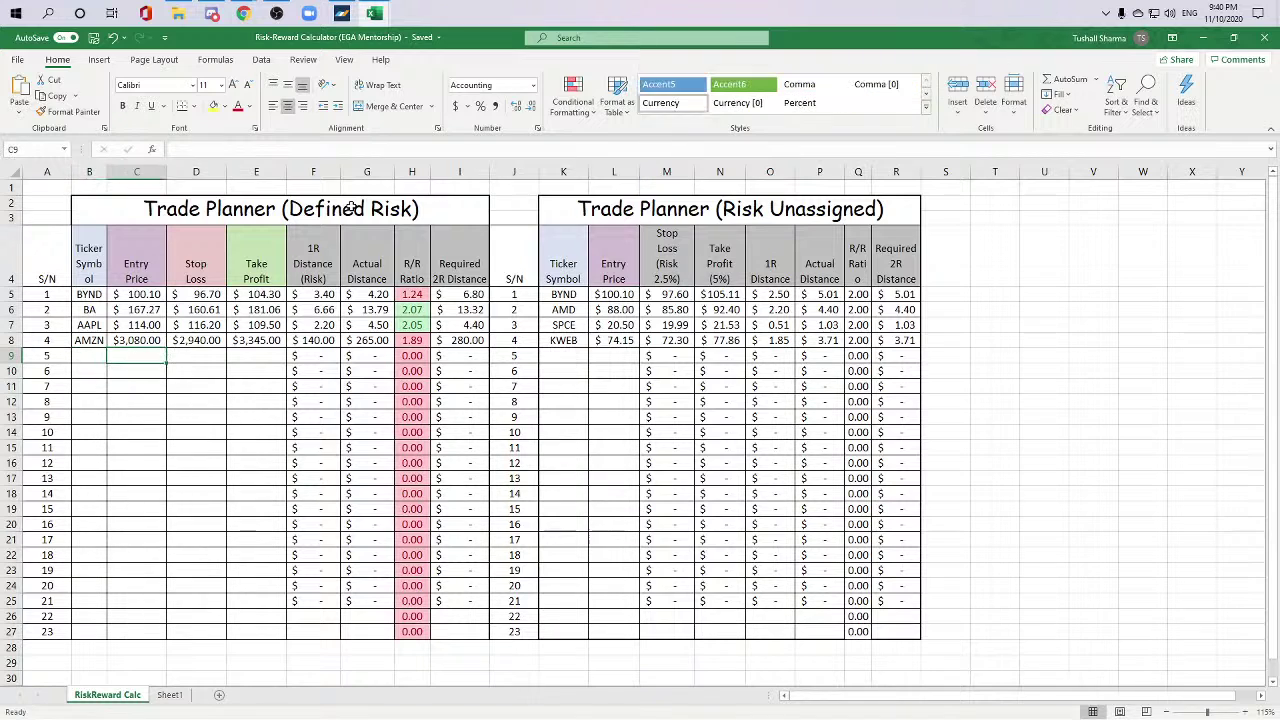
pyautogui.press('Right')
pyautogui.press('Right')
pyautogui.press('Right')
pyautogui.press('Right')
pyautogui.press('Right')
pyautogui.press('Right')
pyautogui.press('Right')
pyautogui.press('Right')
pyautogui.press('Right')
pyautogui.press('Left')
pyautogui.press('Left')
pyautogui.press('Left')
pyautogui.press('Left')
pyautogui.press('Left')
pyautogui.press('Left')
pyautogui.press('Right')
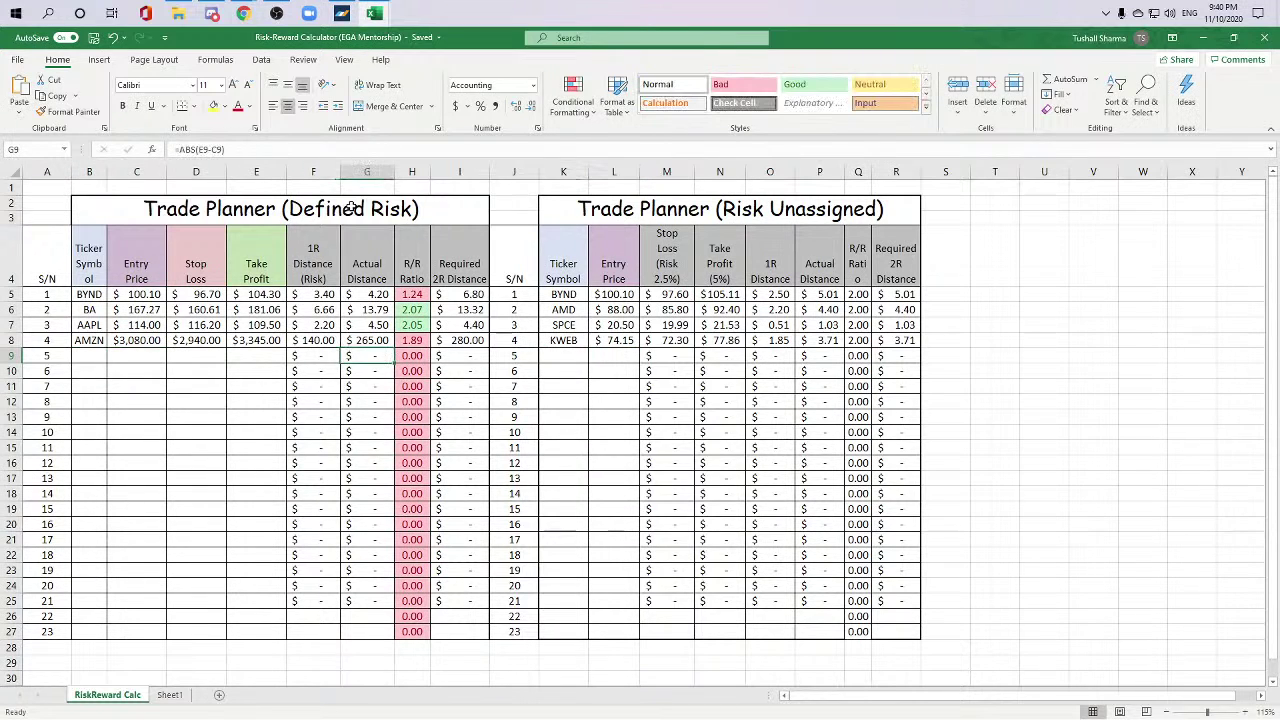
# Step: Check the empty ticker and entry price cells in the fifth row of the Risk Unassigned planner
pyautogui.press('Right')
pyautogui.press('Right')
pyautogui.press('Right')
pyautogui.press('Right')
pyautogui.press('Right')
pyautogui.press('Right')
pyautogui.press('Right')
pyautogui.press('Left')
pyautogui.press('Left')
pyautogui.press('Left')
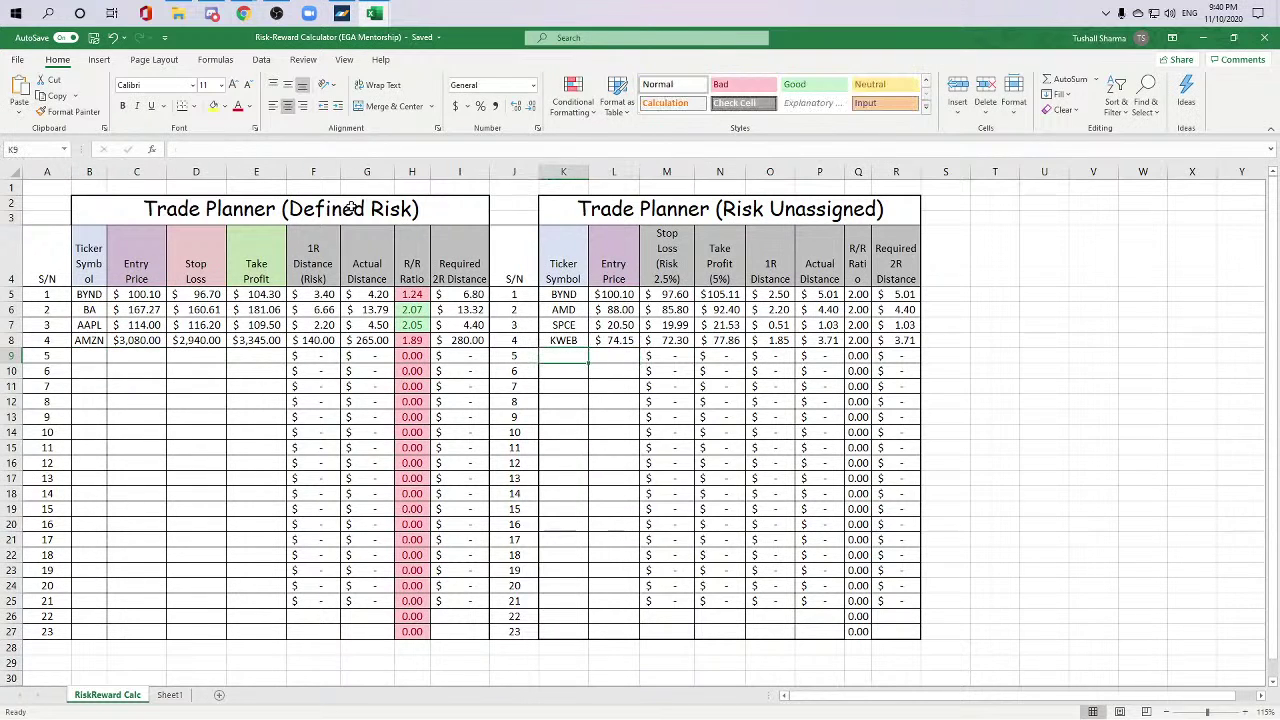
pyautogui.press('Right')
pyautogui.press('Right')
pyautogui.press('Left')
pyautogui.press('Left')
pyautogui.press('Right')
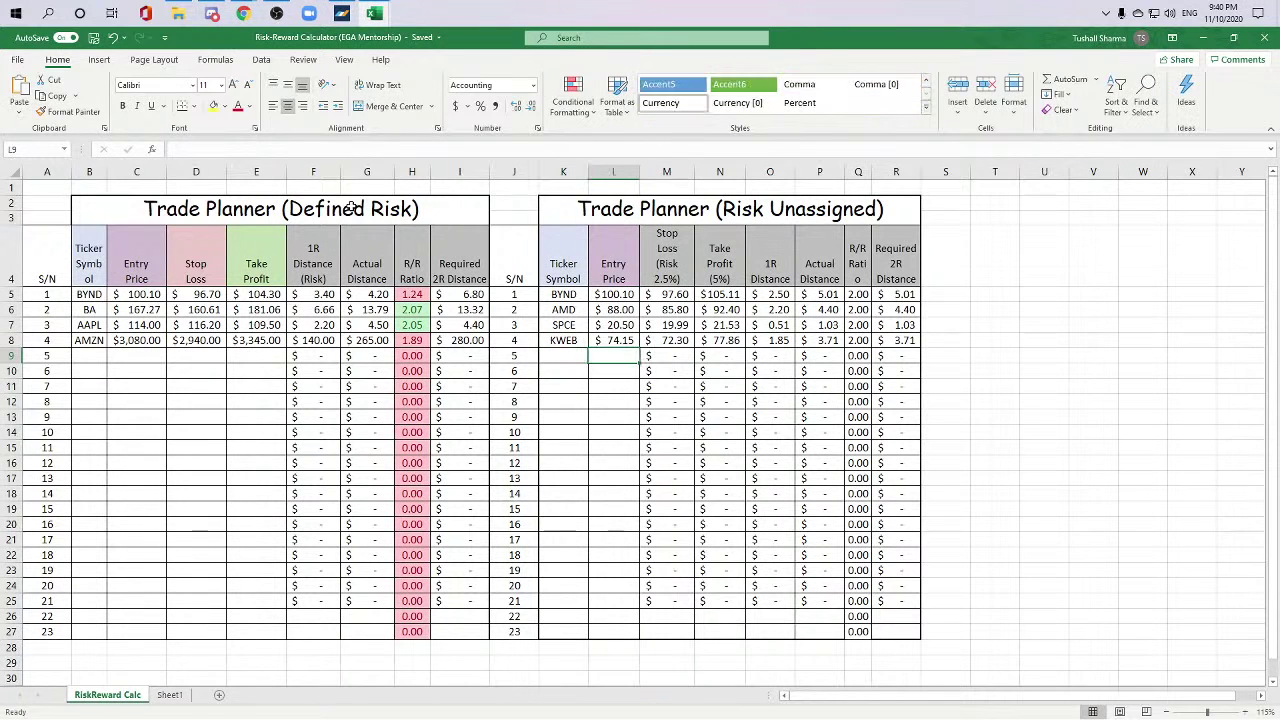
# Step: Inspect the formula behind KWEB's stop loss in the Risk Unassigned planner
pyautogui.press('Right')
pyautogui.press('Up')
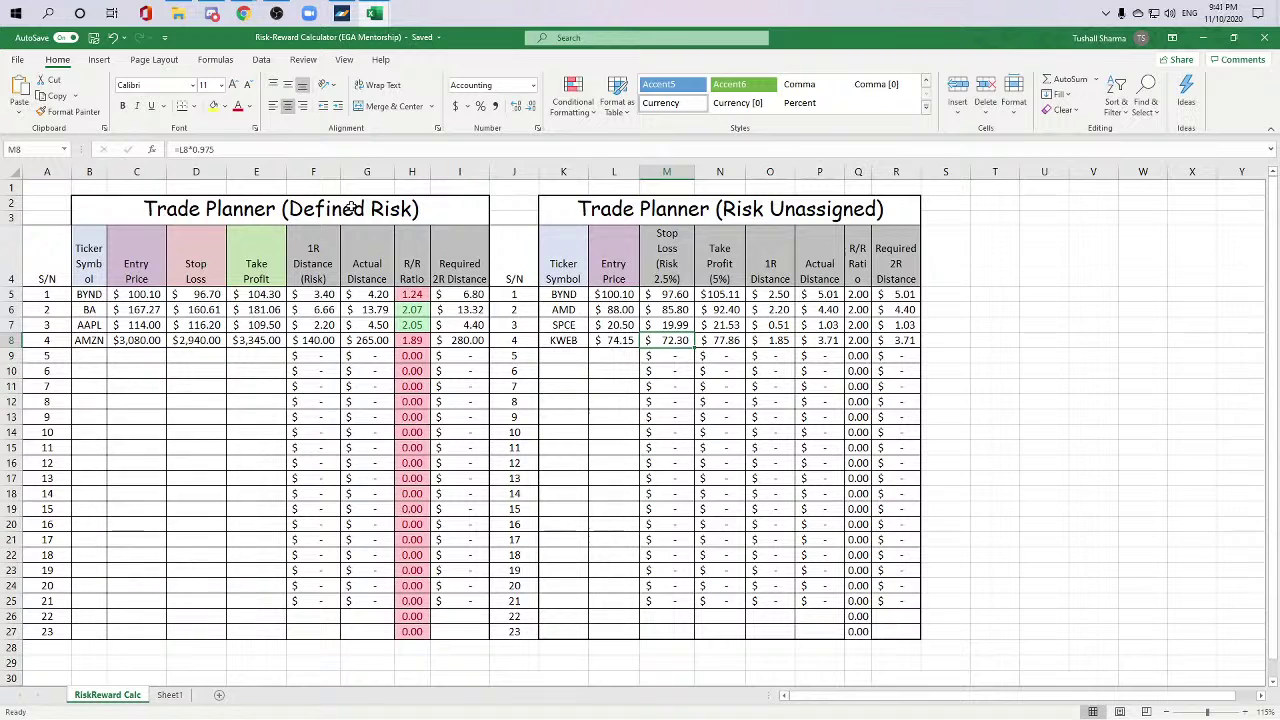
pyautogui.press('Down')
pyautogui.press('Up')
pyautogui.press('F2')
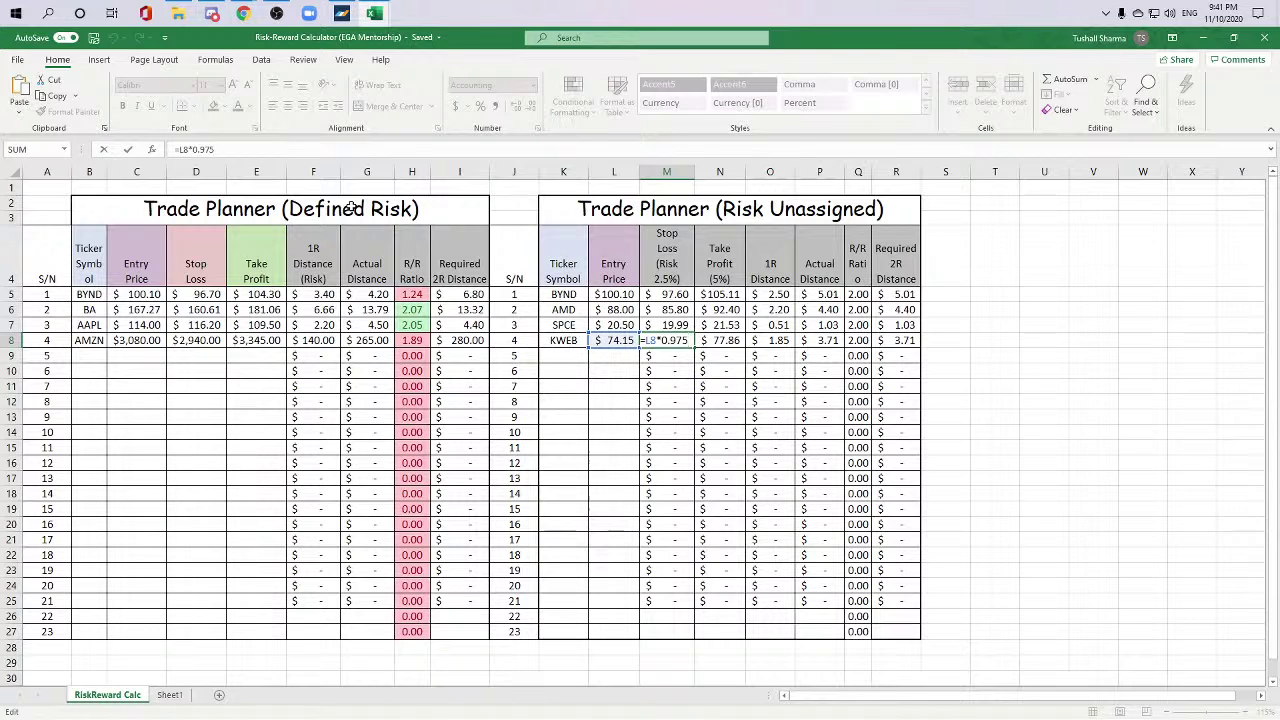
pyautogui.hotkey('ctrl', 'Return')
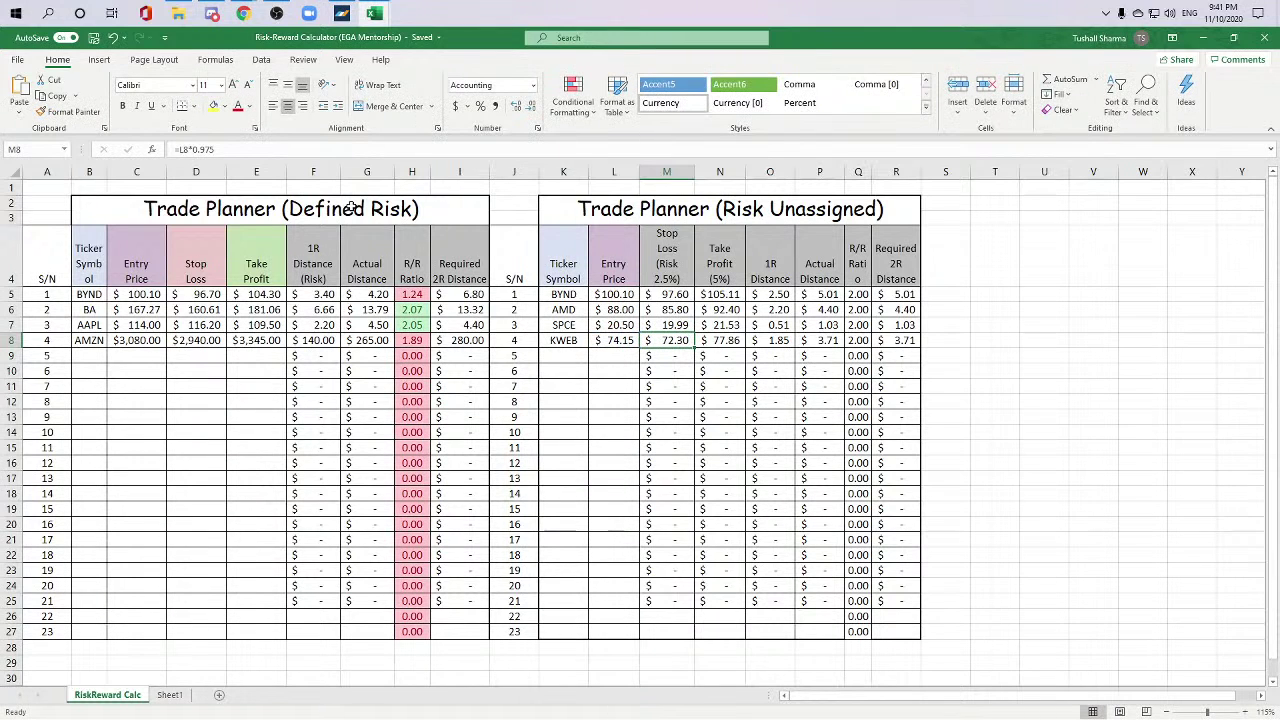
# Step: Try different digits in the multiplier of KWEB's stop loss formula, and restore the formula to =L8*0.975
pyautogui.press('F2')
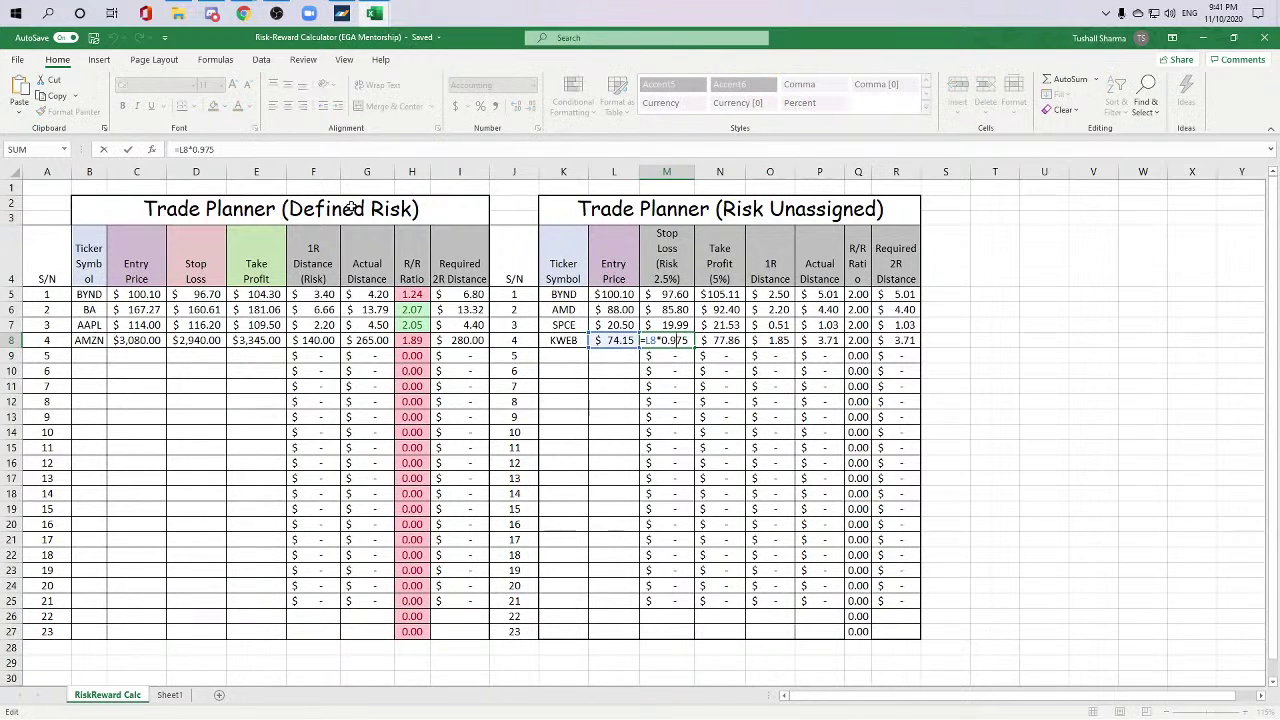
pyautogui.press('BackSpace')
pyautogui.press('BackSpace')
pyautogui.write('8')
pyautogui.press('BackSpace')
pyautogui.write('5')
pyautogui.press('BackSpace')
pyautogui.write('75')
pyautogui.press('Return')
pyautogui.press('Up')
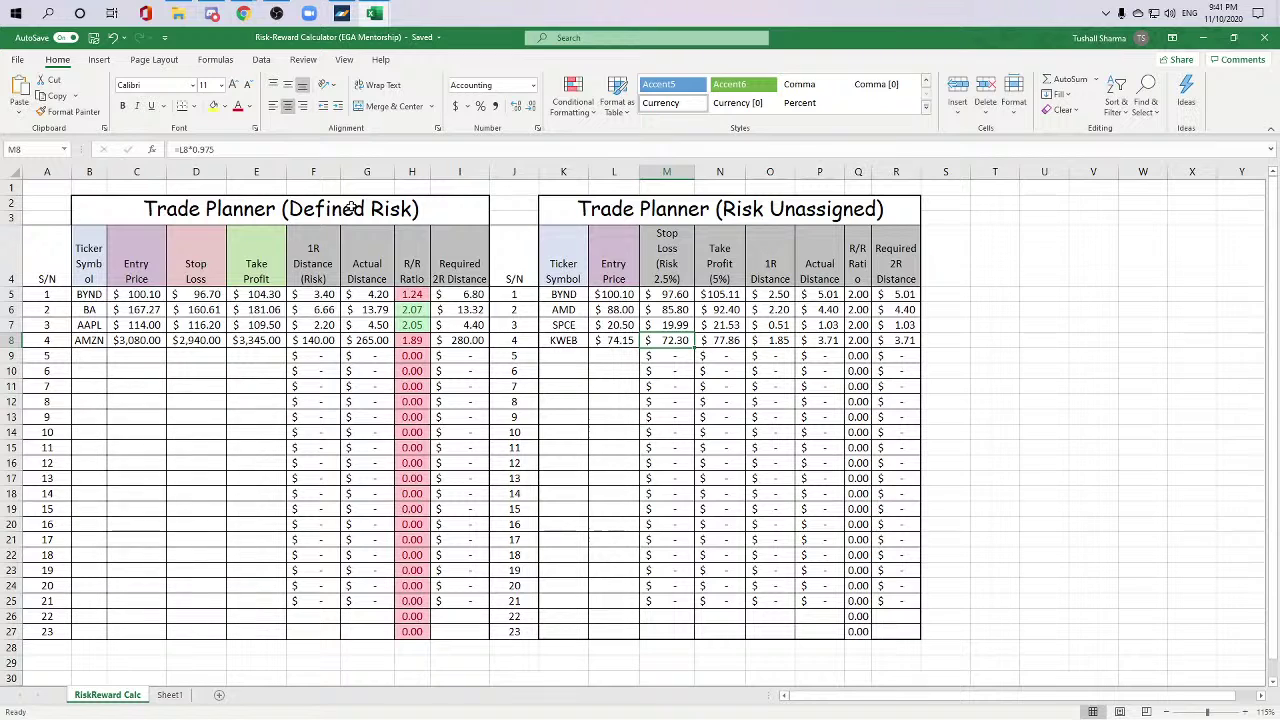
# Step: Inspect the formula behind KWEB's take profit in the Risk Unassigned planner
pyautogui.press('Right')
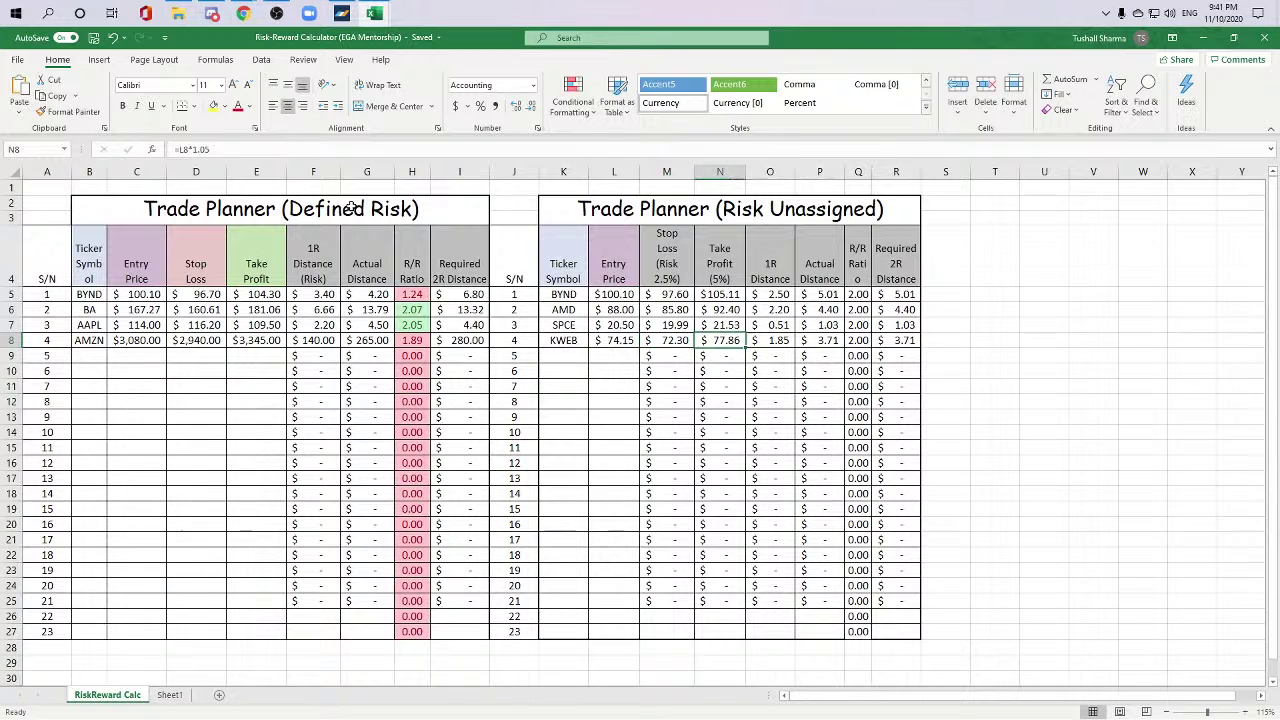
pyautogui.press('F2')
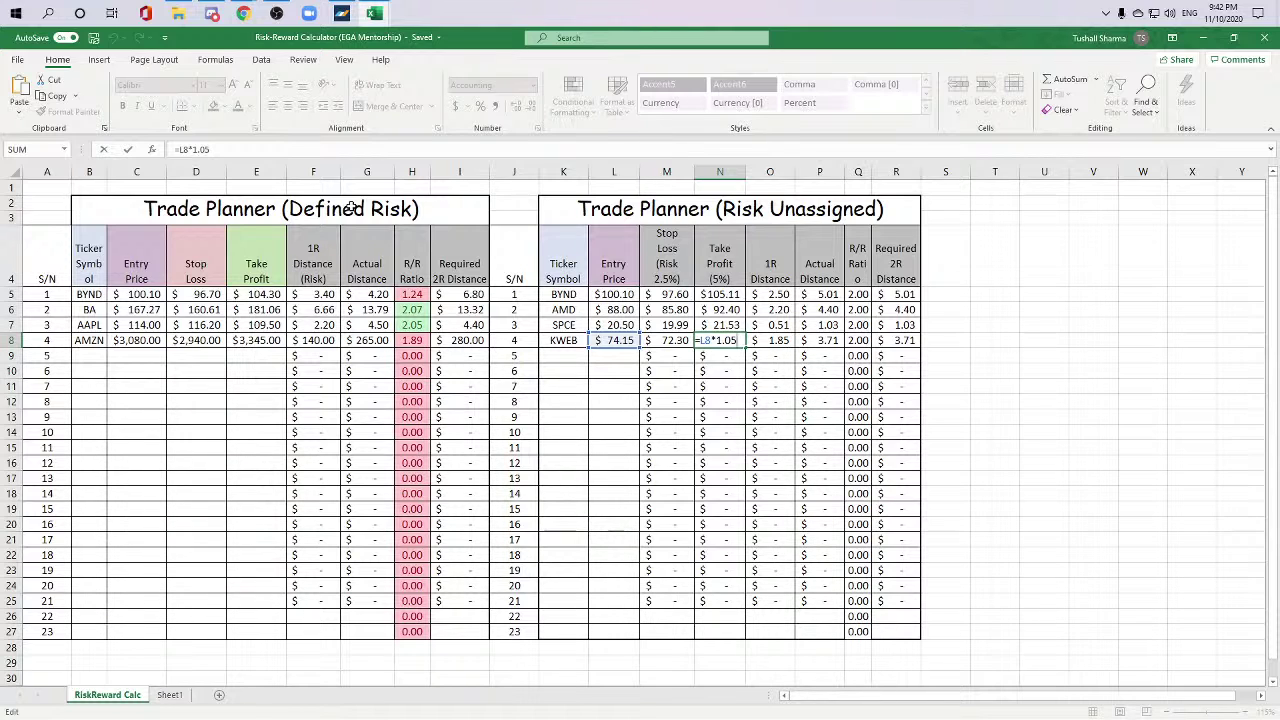
pyautogui.hotkey('ctrl', 'Return')
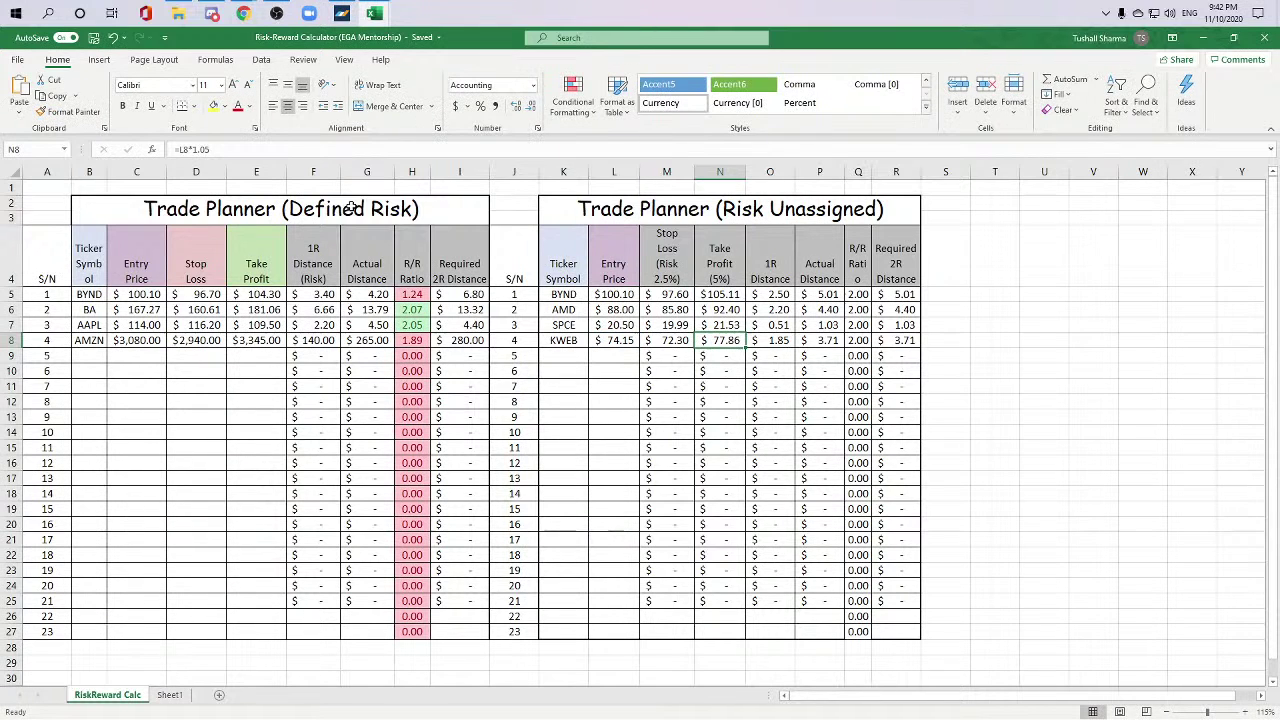
# Step: Inspect the formula behind AMZN's 1R distance in the Defined Risk planner without changing it
pyautogui.press('Right')
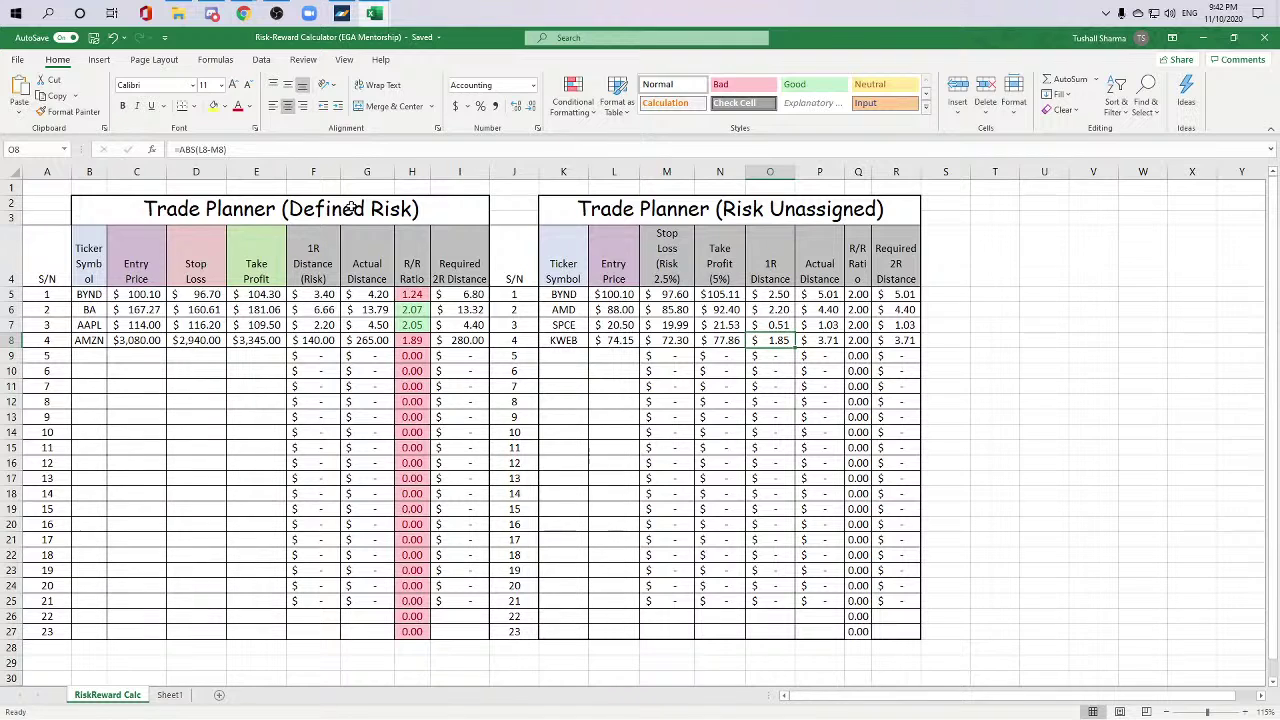
pyautogui.press('Left')
pyautogui.press('Left')
pyautogui.press('Left')
pyautogui.press('Left')
pyautogui.press('Left')
pyautogui.press('Left')
pyautogui.press('Left')
pyautogui.press('Left')
pyautogui.press('Left')
pyautogui.press('Left')
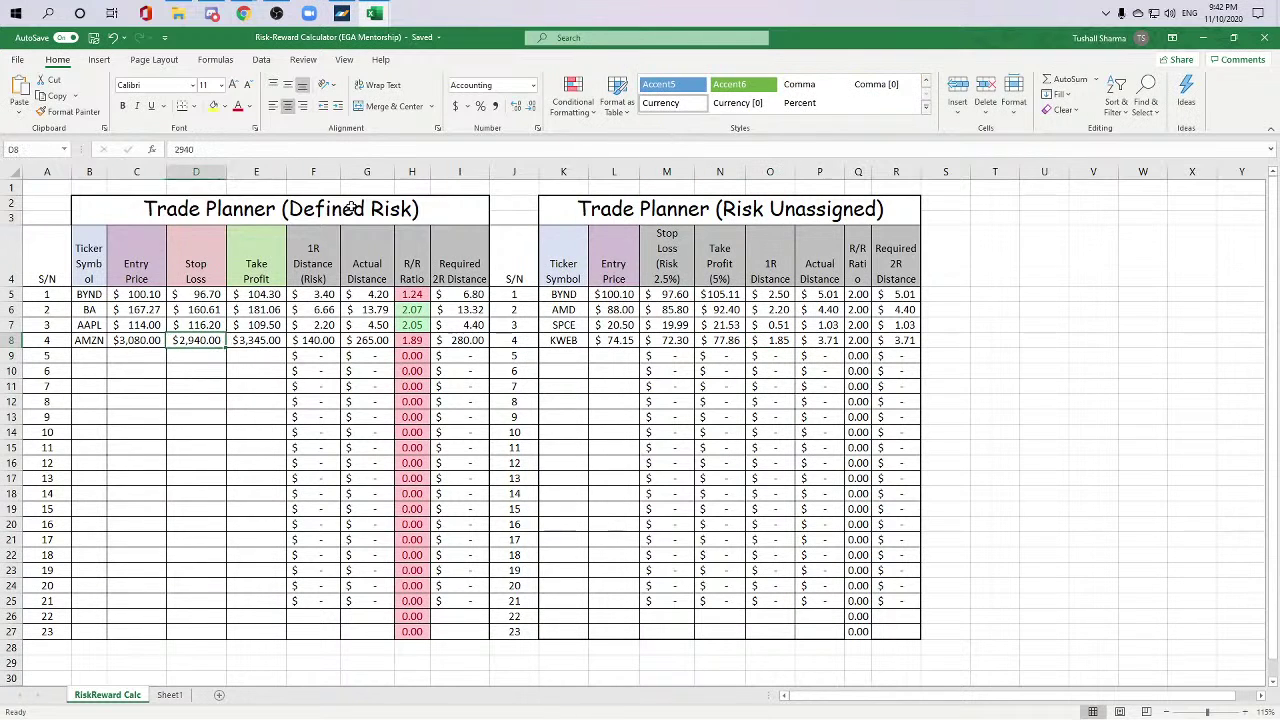
pyautogui.press('Right')
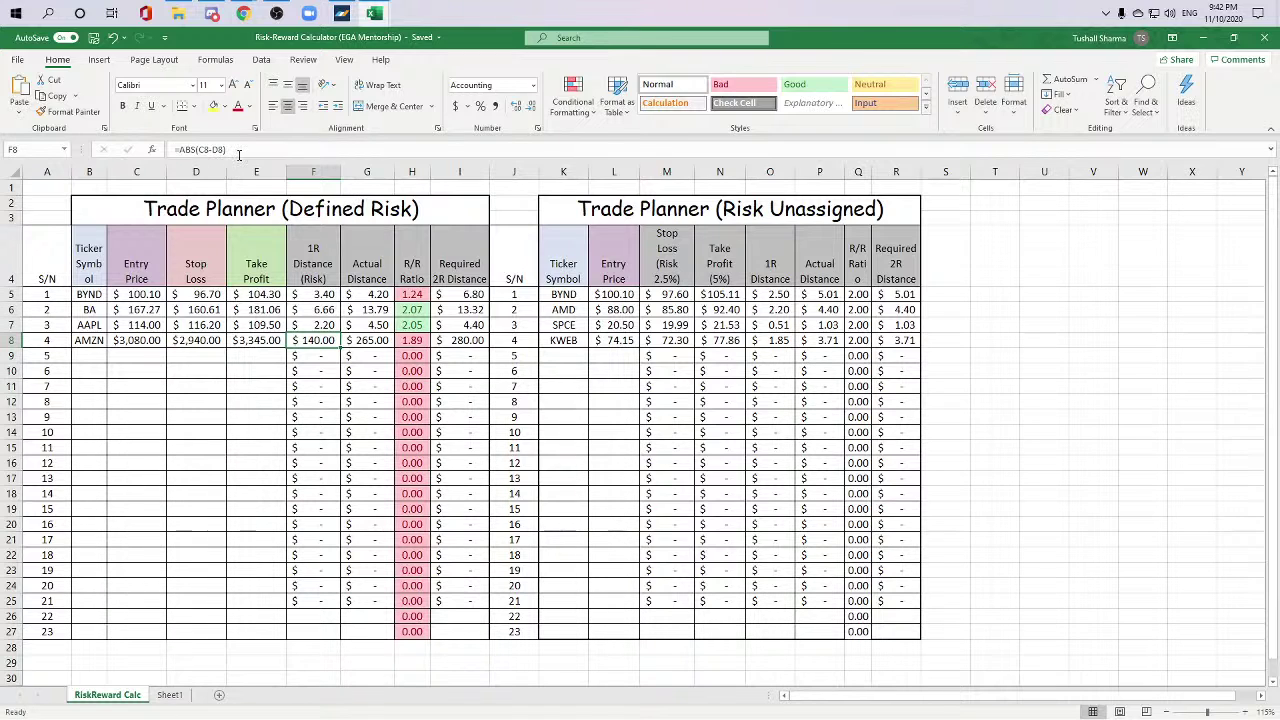
pyautogui.press('F2')
pyautogui.click(204, 150)
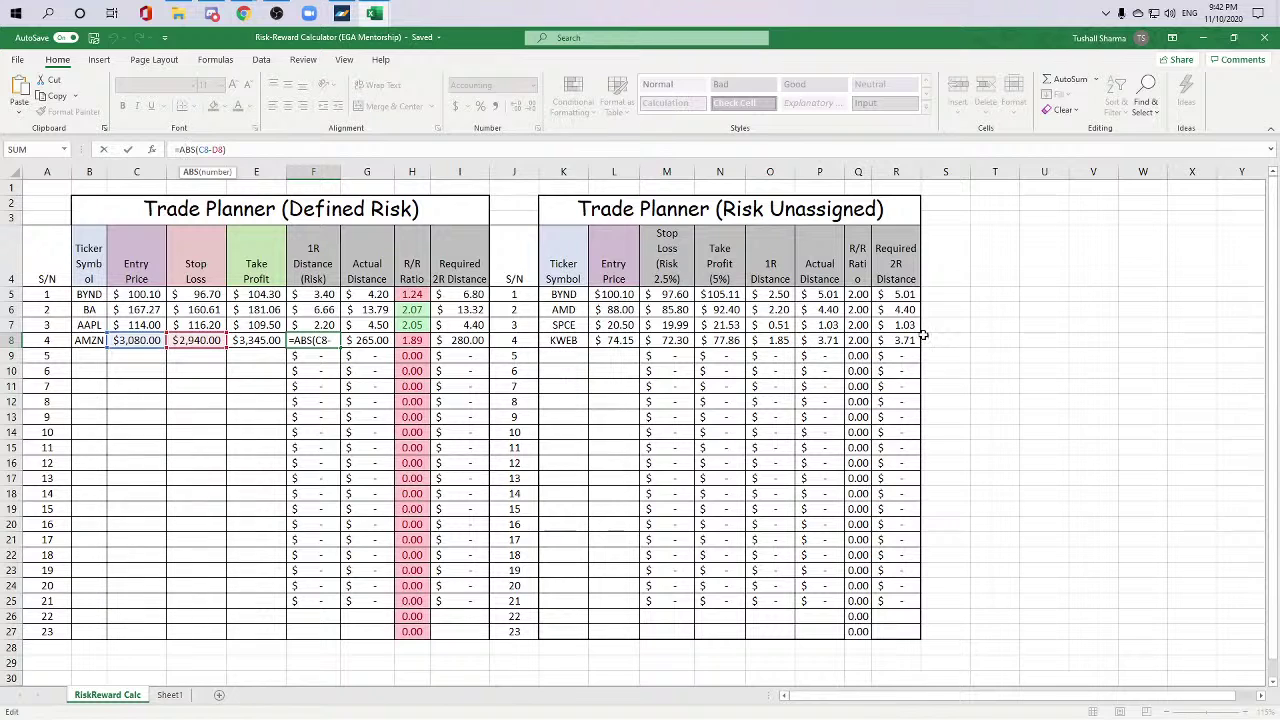
pyautogui.press('Escape')
pyautogui.click(985, 380)
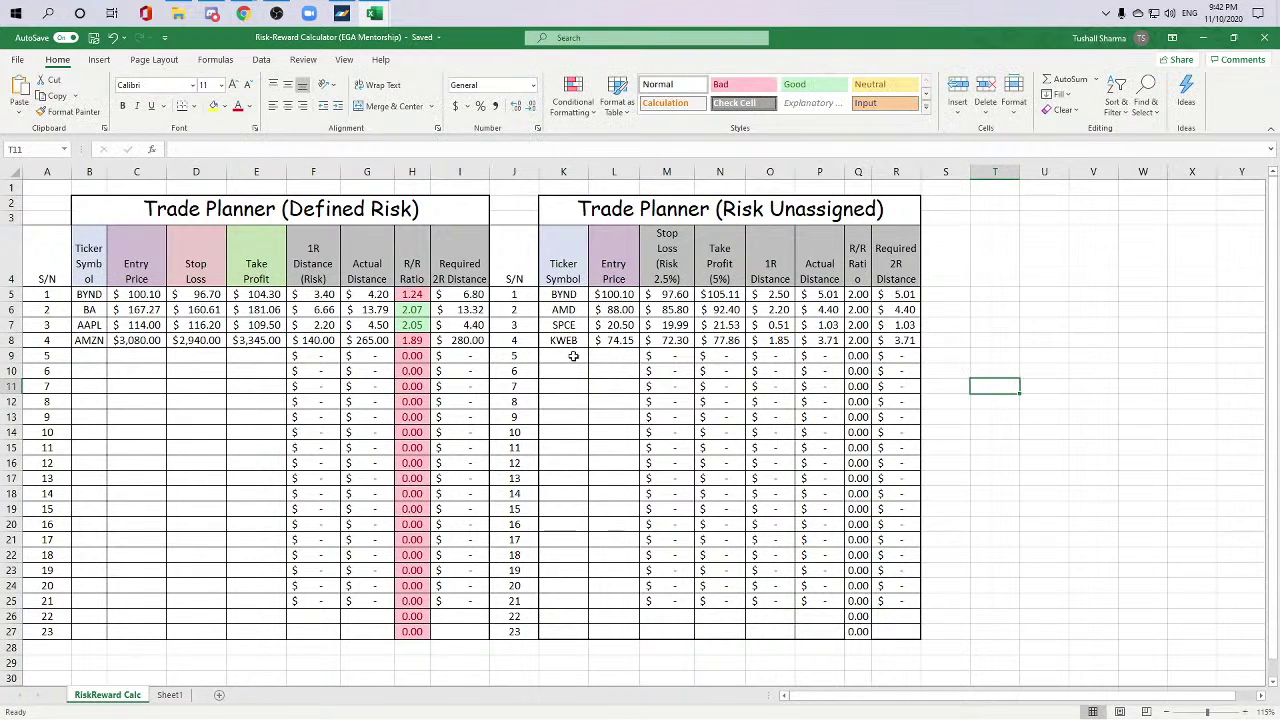
# Step: Look back and forth across KWEB's stop loss, take profit, 1R distance and actual distance cells
pyautogui.click(735, 341)
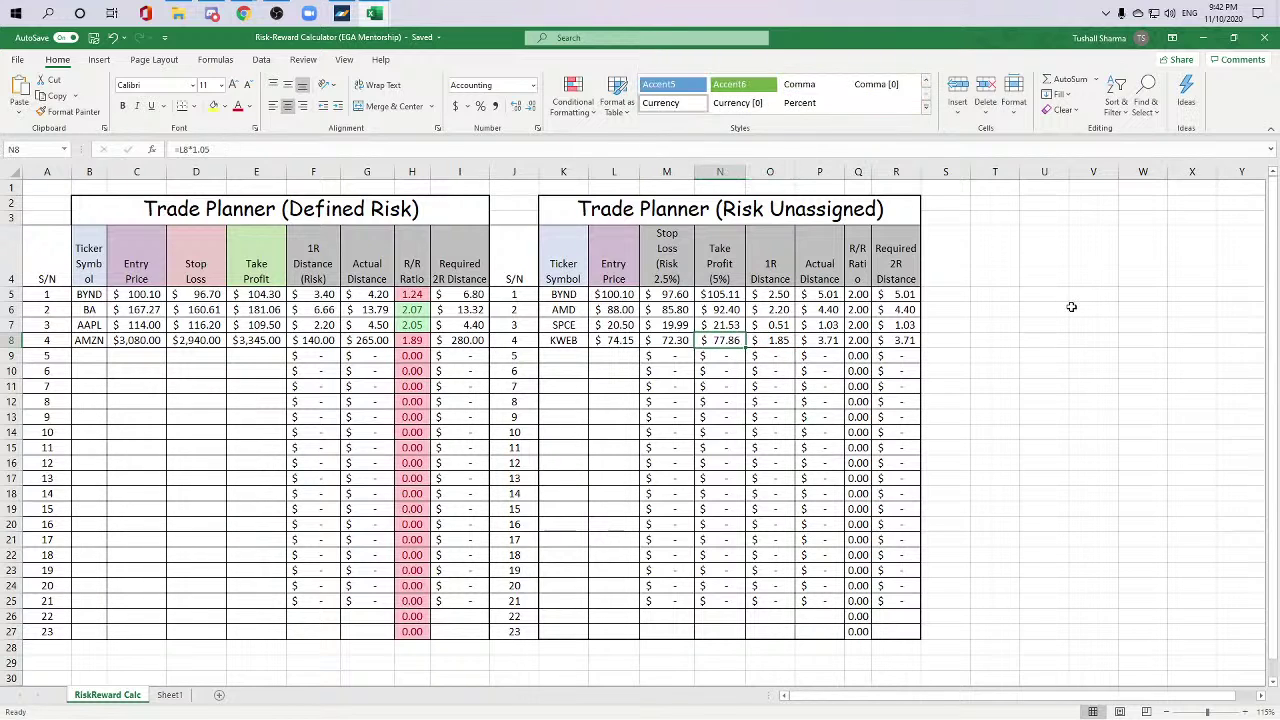
pyautogui.press('Right')
pyautogui.press('Right')
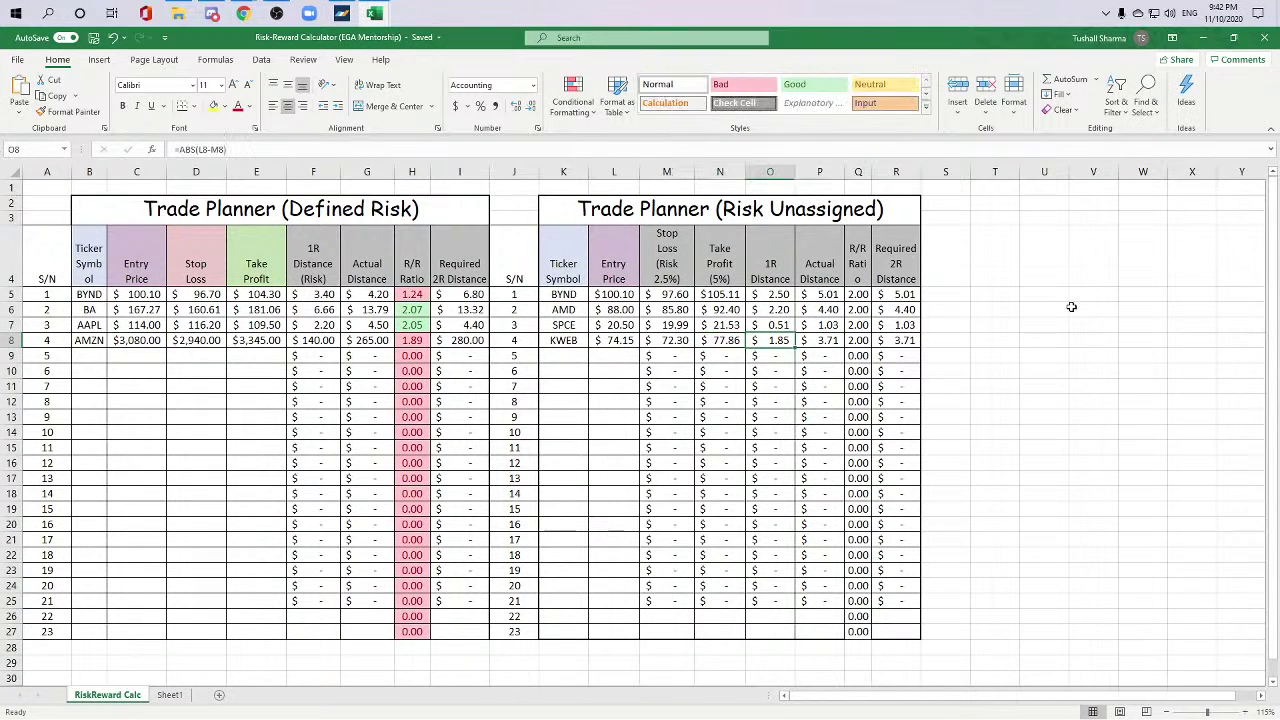
pyautogui.press('Left')
pyautogui.press('Left')
pyautogui.press('Left')
pyautogui.press('Right')
pyautogui.press('Right')
pyautogui.press('Right')
pyautogui.press('Right')
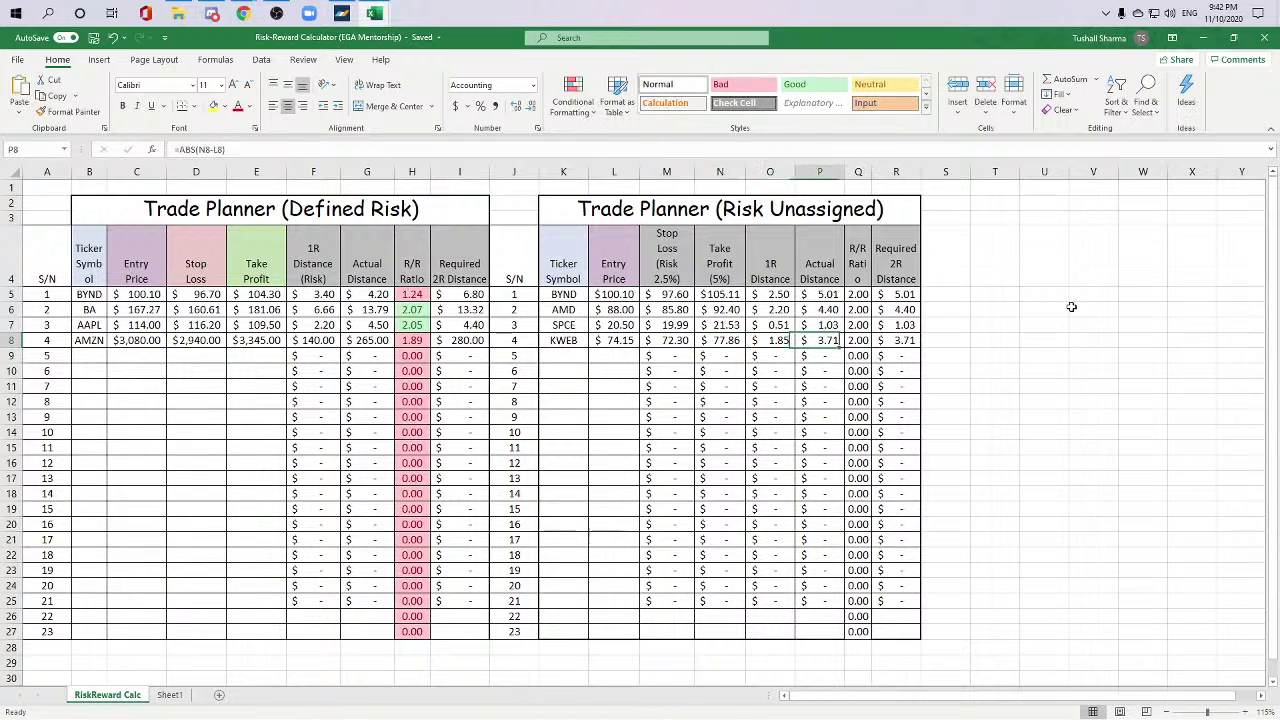
pyautogui.press('Left')
pyautogui.press('Left')
pyautogui.press('Left')
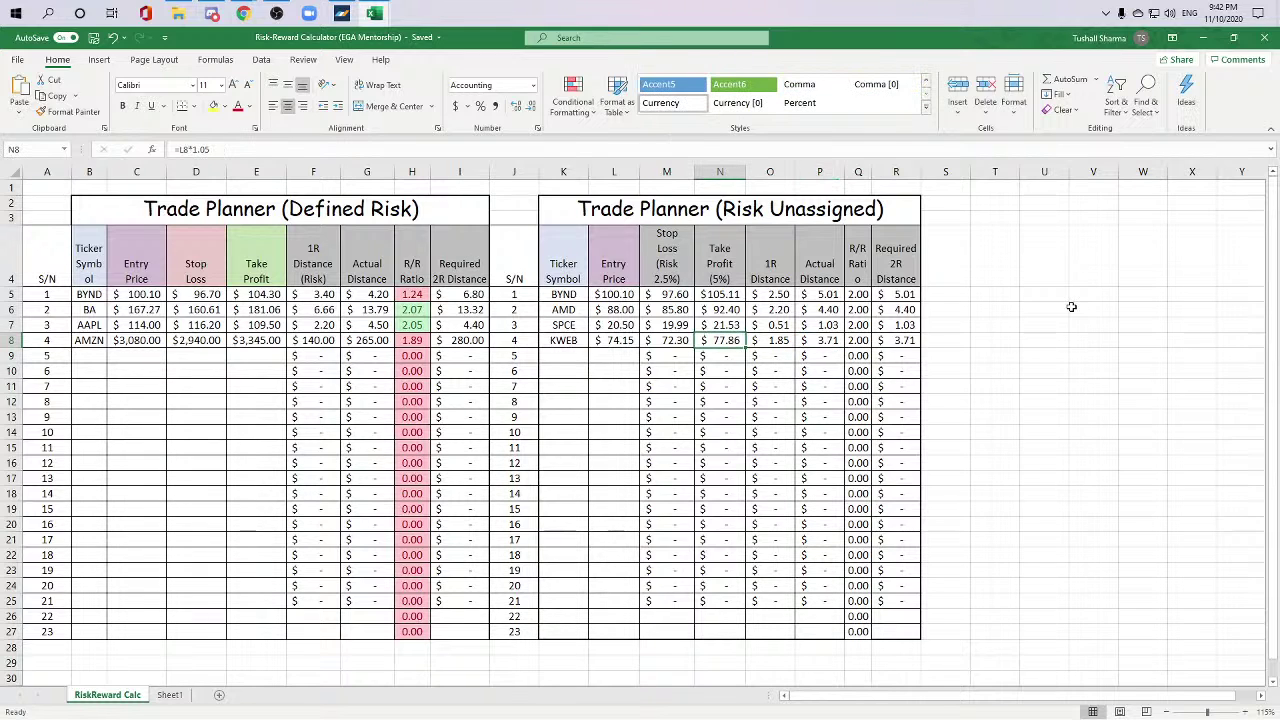
# Step: Examine which cells feed the formulas for KWEB's 1R distance and actual distance
pyautogui.press('Right')
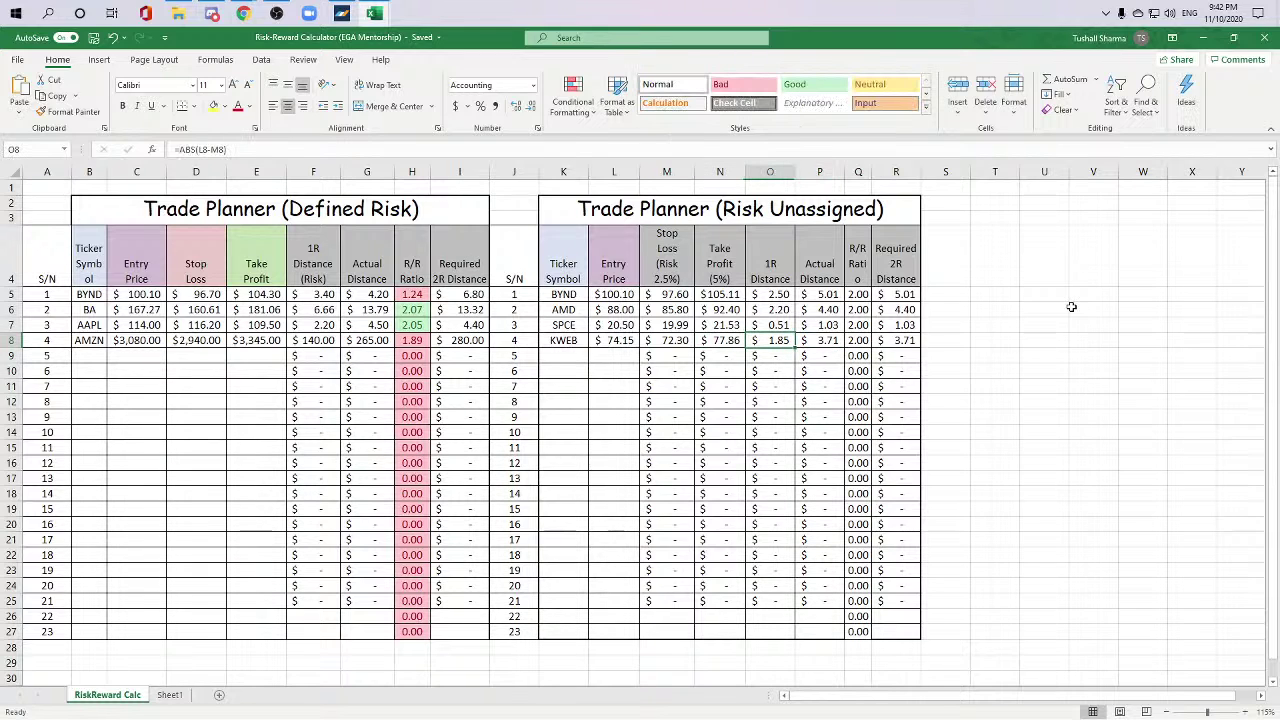
pyautogui.press('F2')
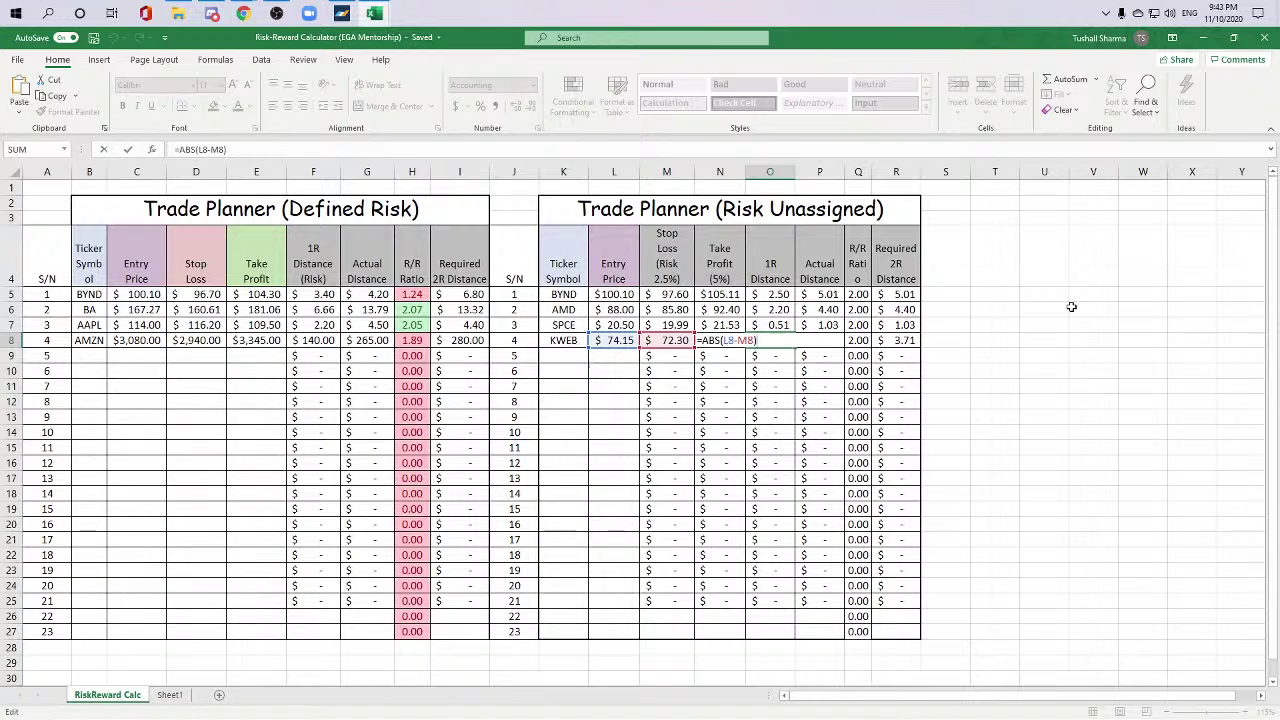
pyautogui.press('Escape')
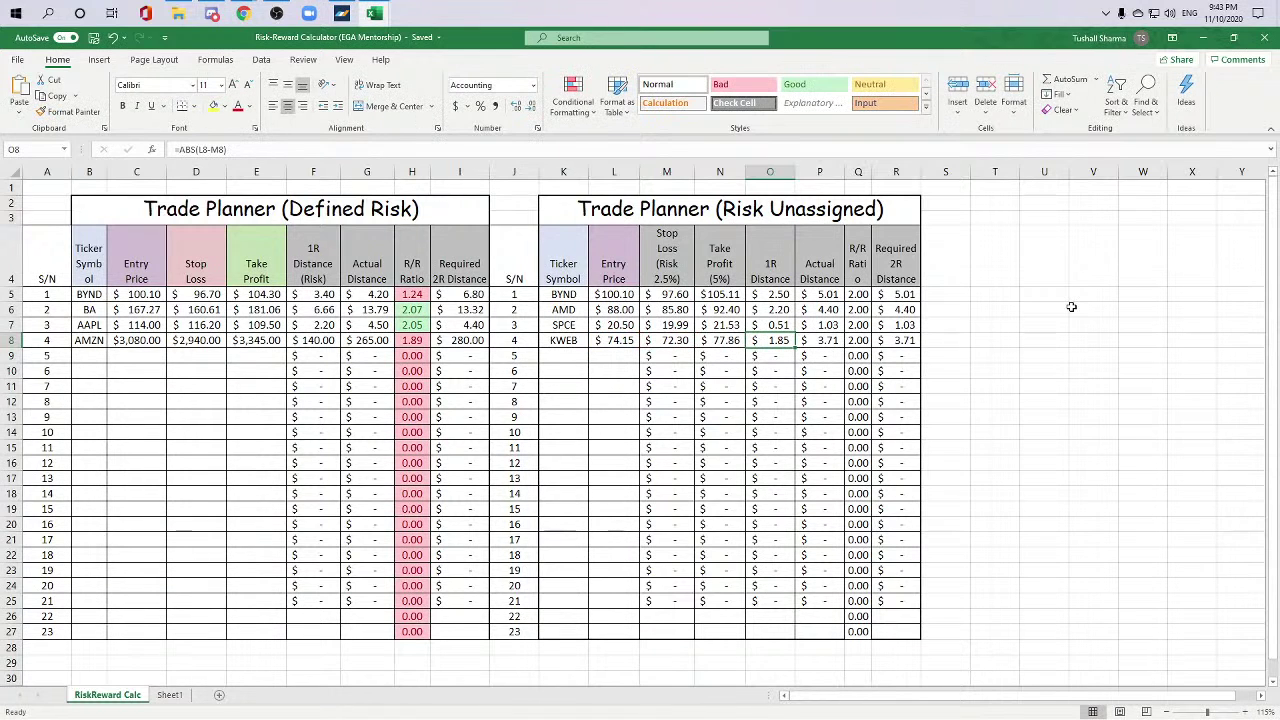
pyautogui.press('Right')
pyautogui.press('F2')
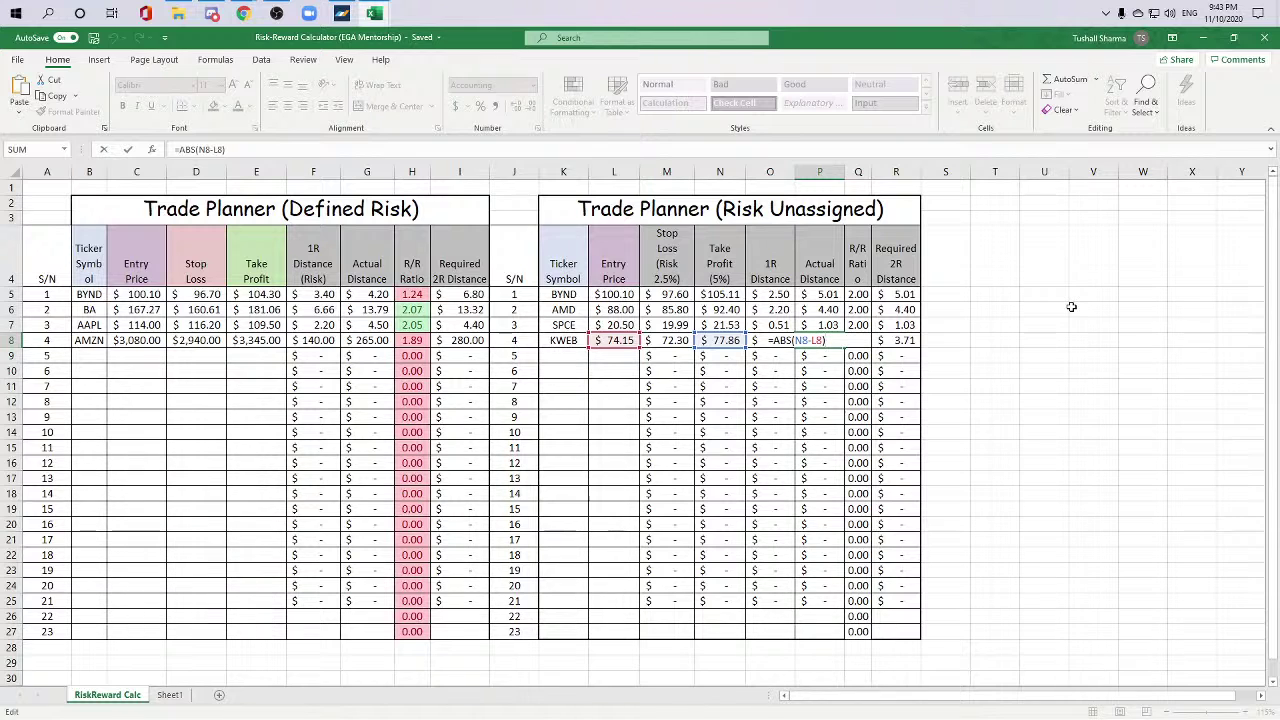
pyautogui.press('Tab')
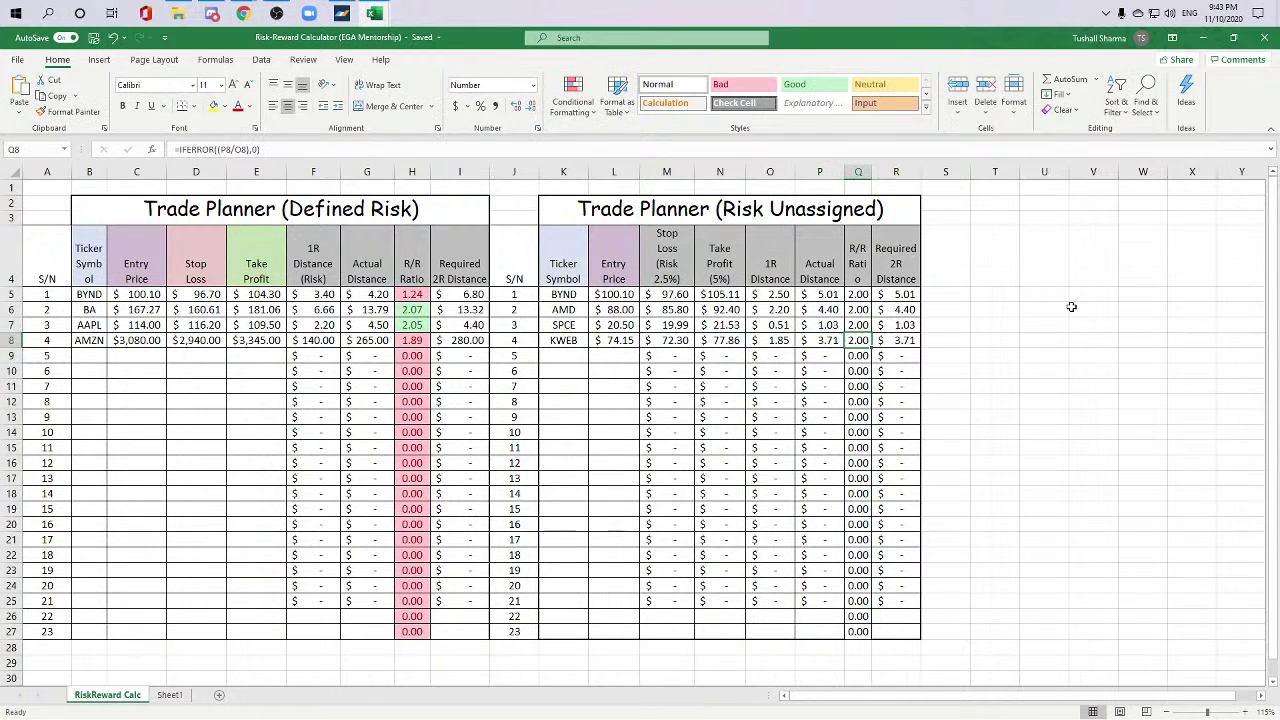
# Step: Inspect the formulas behind KWEB's R/R ratio and required 2R distance
pyautogui.press('F2')
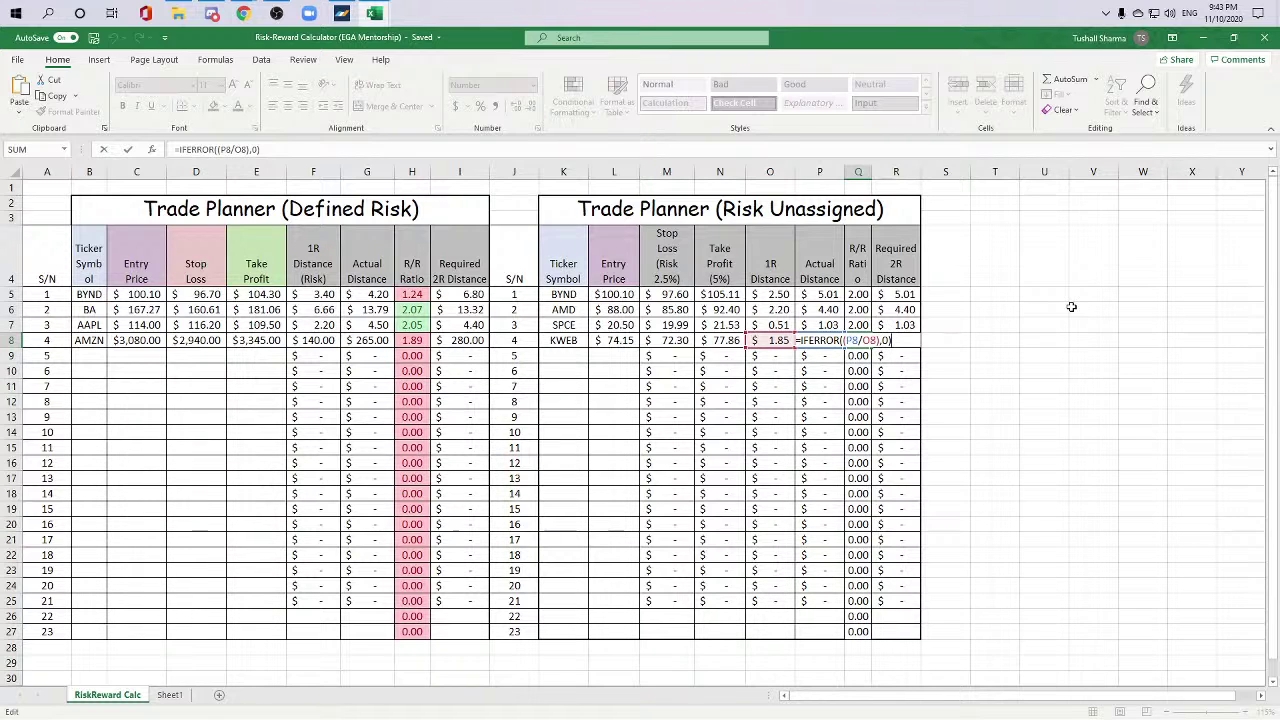
pyautogui.press('Escape')
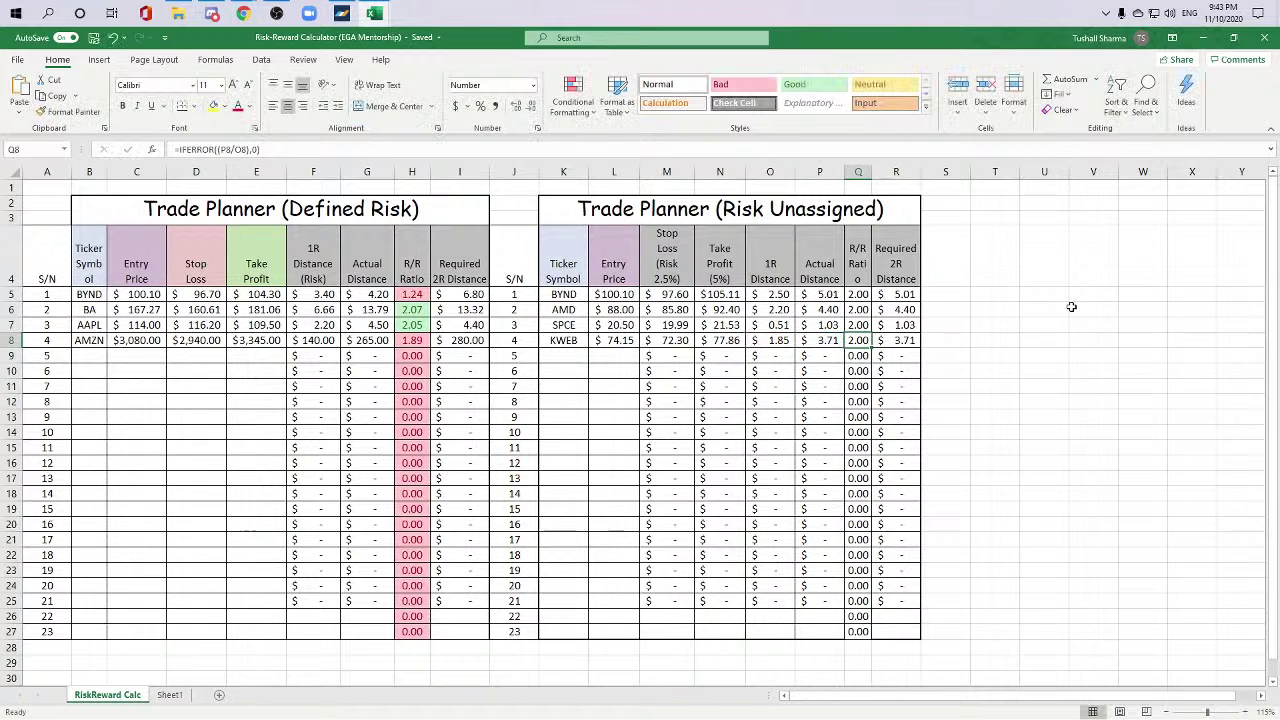
pyautogui.press('Right')
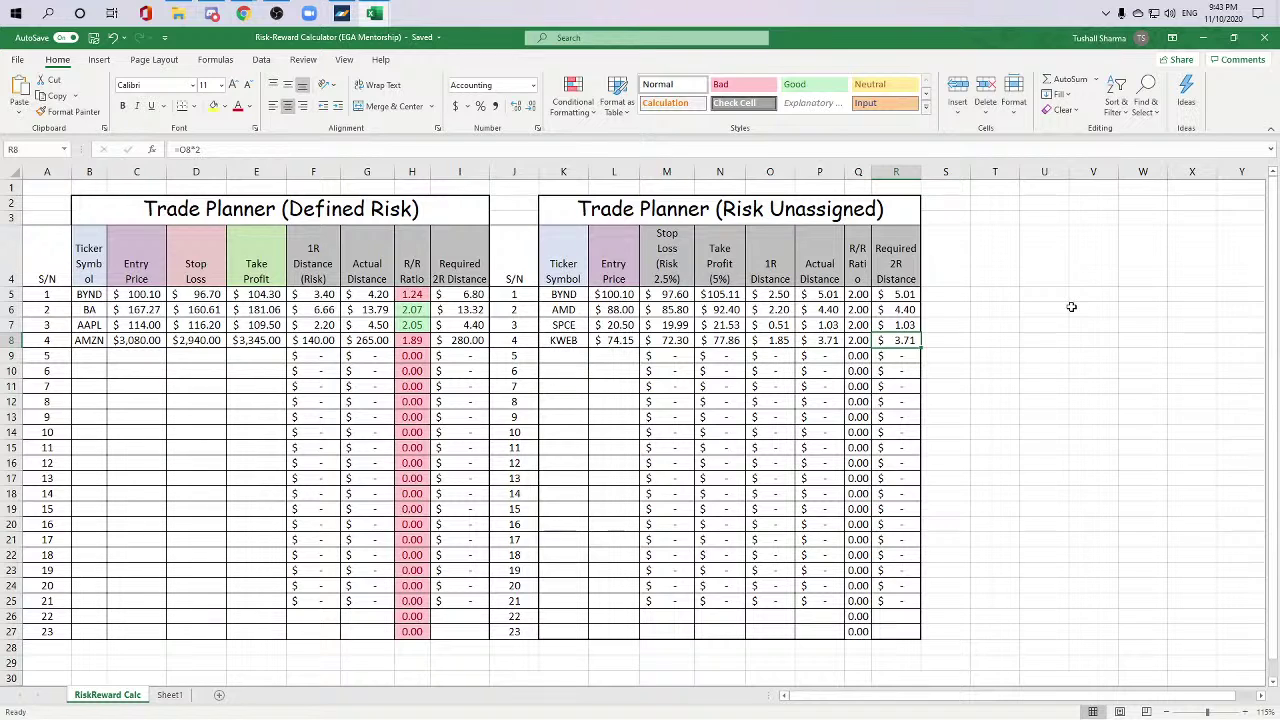
pyautogui.press('Down')
pyautogui.press('Down')
pyautogui.press('Down')
pyautogui.press('Down')
pyautogui.press('Down')
pyautogui.press('Up')
pyautogui.press('Up')
pyautogui.press('Up')
pyautogui.press('Up')
pyautogui.press('Up')
pyautogui.press('Left')
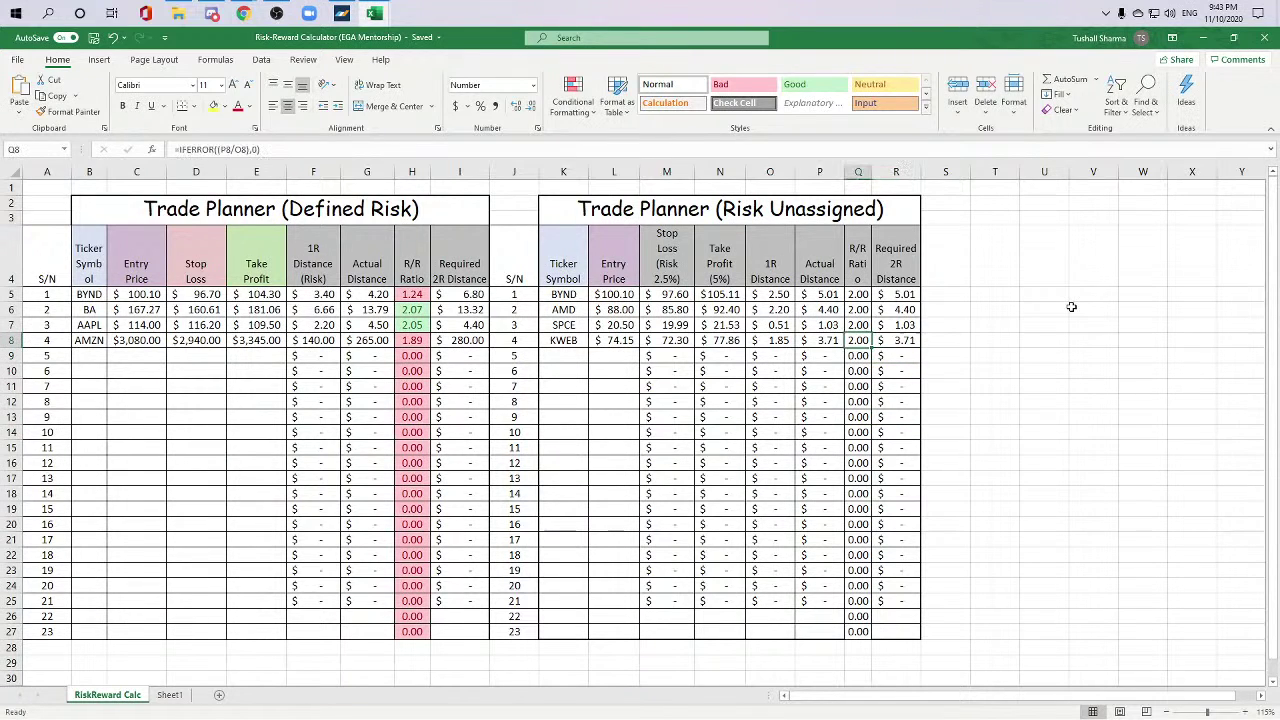
pyautogui.press('Left')
pyautogui.press('Left')
pyautogui.press('Left')
pyautogui.press('Left')
pyautogui.press('Left')
pyautogui.press('Left')
pyautogui.press('Left')
pyautogui.press('Left')
pyautogui.press('Left')
pyautogui.press('Left')
pyautogui.press('Left')
pyautogui.press('Down')
pyautogui.press('Down')
pyautogui.press('Right')
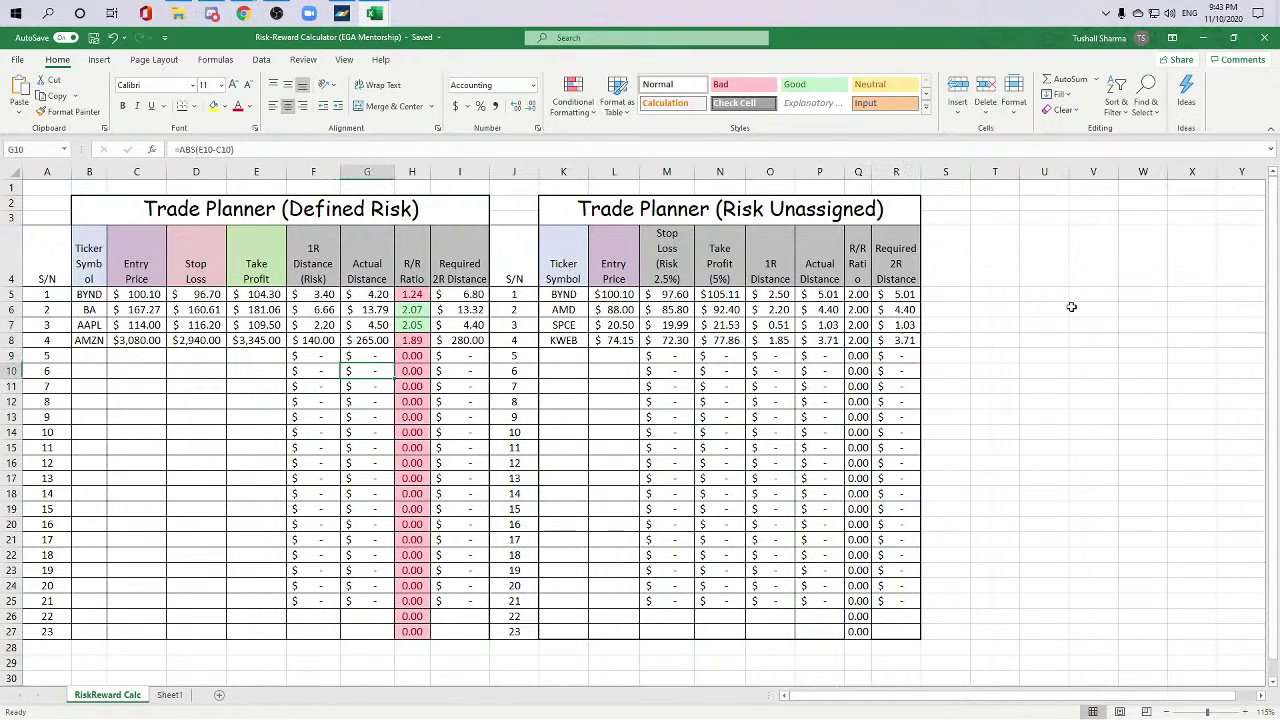
pyautogui.press('Right')
pyautogui.press('Up')
pyautogui.press('Up')
pyautogui.press('Right')
pyautogui.press('Right')
pyautogui.press('Right')
pyautogui.press('Left')
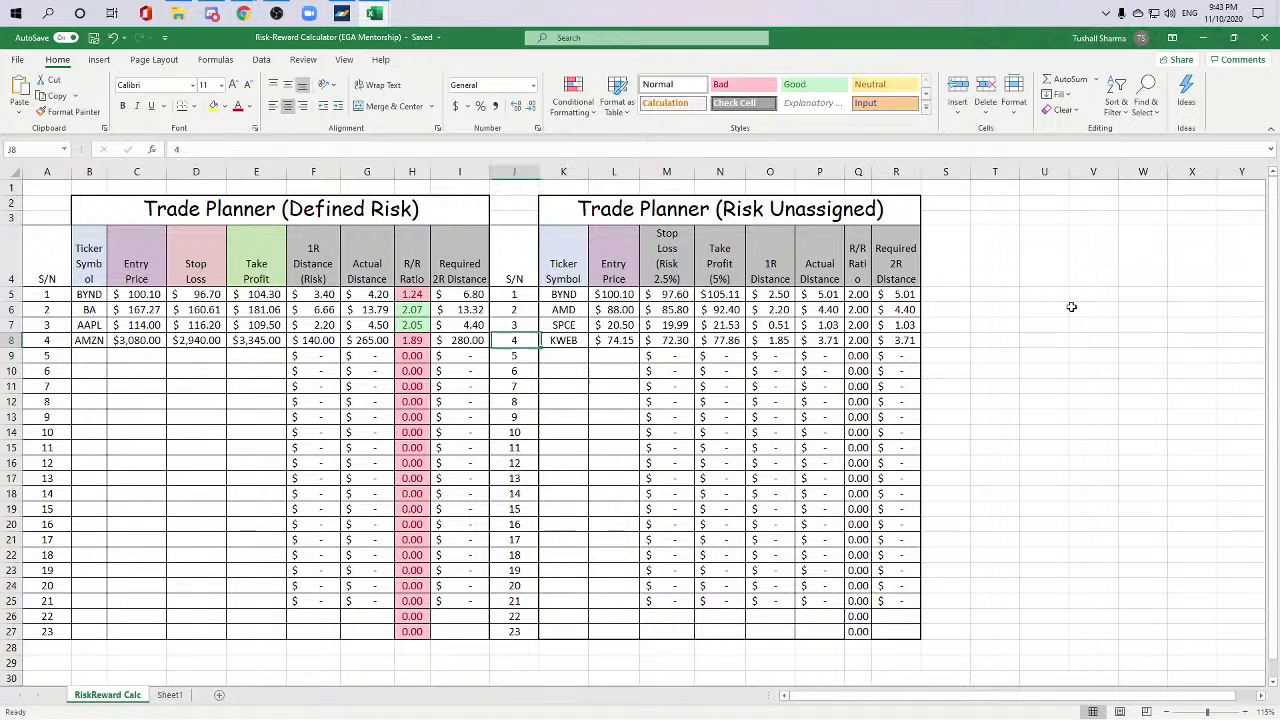
# Step: Enter the heading "Trade Number" in cell B3 of Sheet1
pyautogui.click(169, 695)
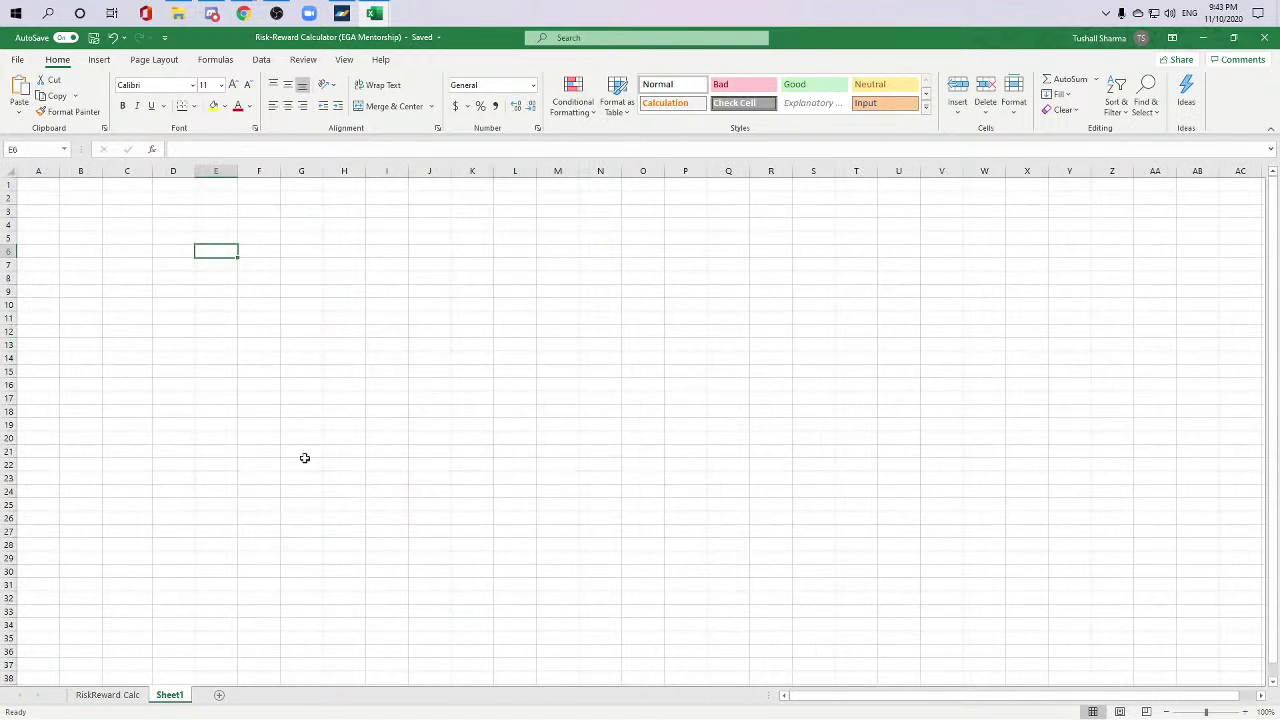
pyautogui.click(95, 208)
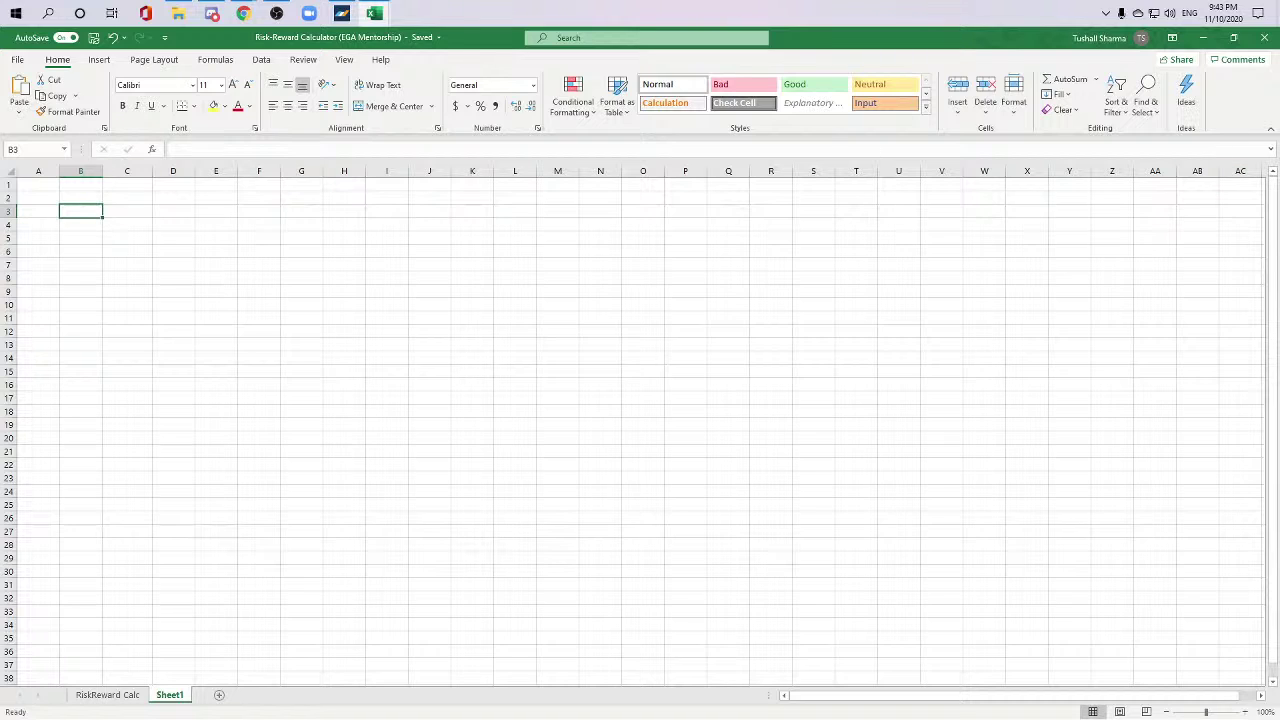
pyautogui.press('super+d')
pyautogui.press('super+d')
pyautogui.write('N')
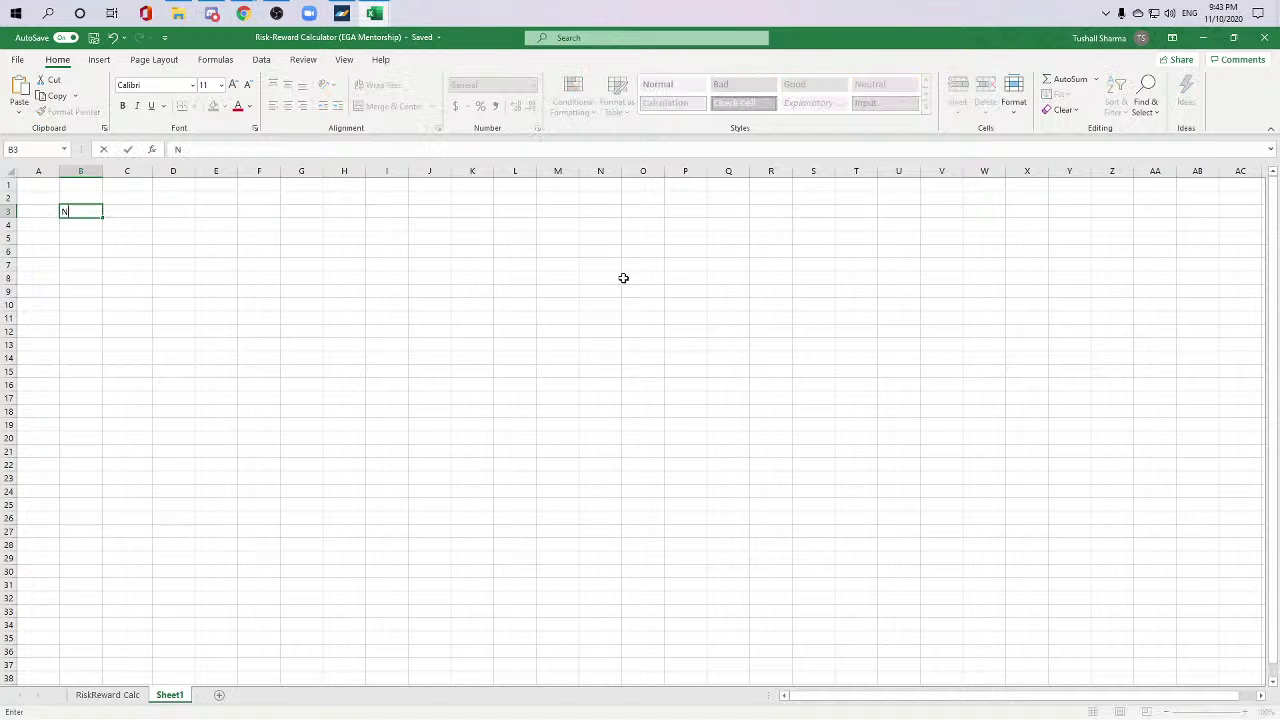
pyautogui.press('BackSpace')
pyautogui.write('Ttra')
pyautogui.press('BackSpace')
pyautogui.press('BackSpace')
pyautogui.press('BackSpace')
pyautogui.write('rade Mu')
pyautogui.press('BackSpace')
pyautogui.press('BackSpace')
pyautogui.write('Number')
pyautogui.press('Tab')
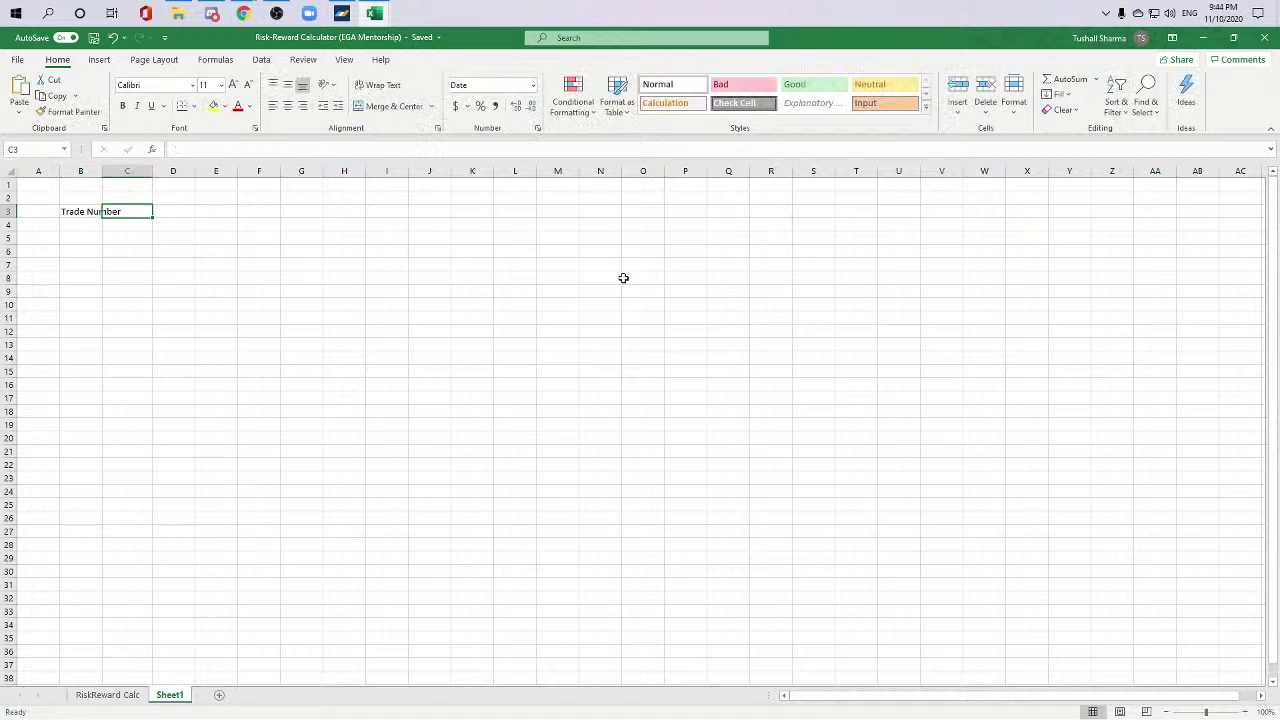
# Step: Autofit column B to the width of the Trade Number heading
pyautogui.doubleClick(102, 170)
pyautogui.click(161, 271)
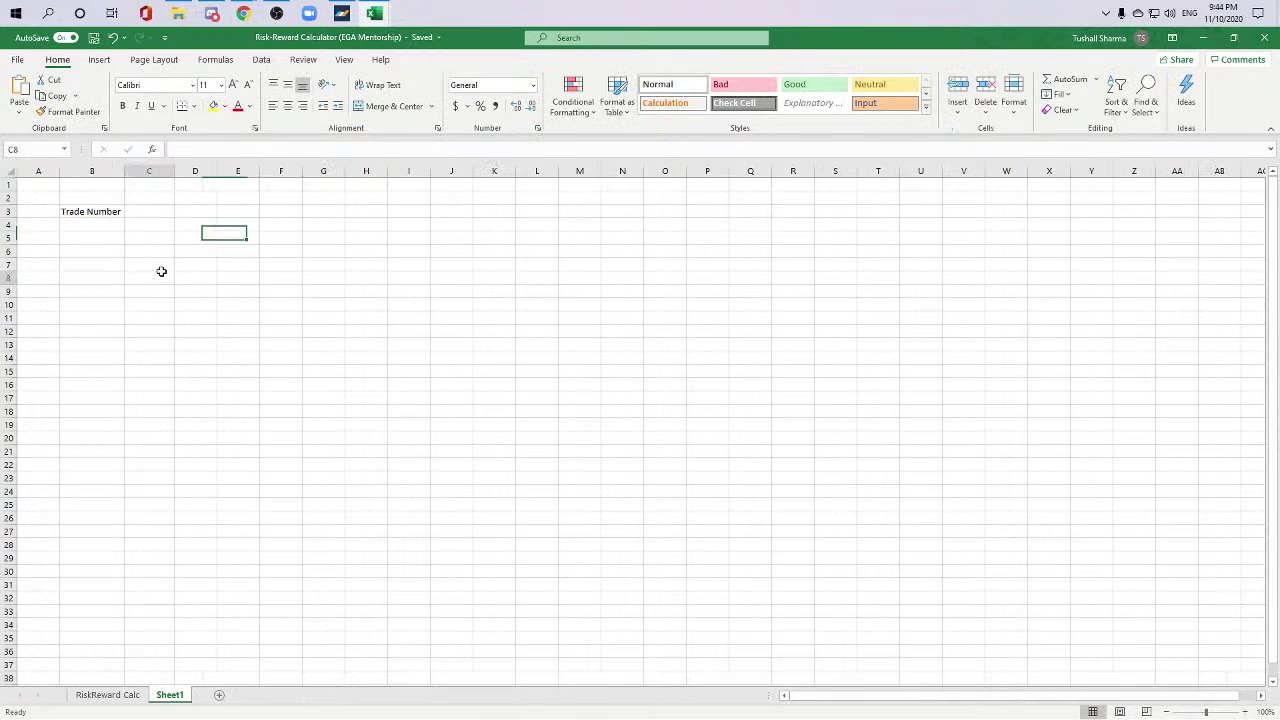
pyautogui.click(140, 210)
pyautogui.click(83, 228)
pyautogui.click(104, 212)
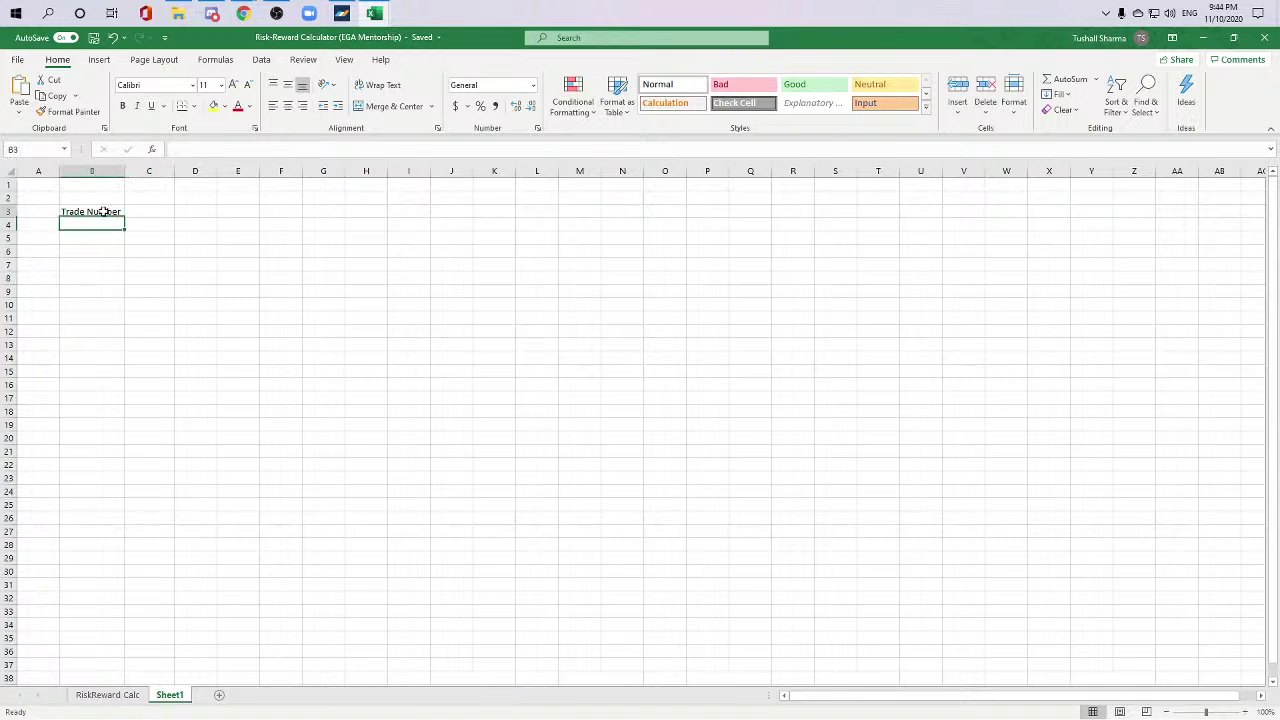
# Step: Add "S/N" on a second line below Trade Number within cell B3
pyautogui.doubleClick(104, 212)
pyautogui.press('alt')
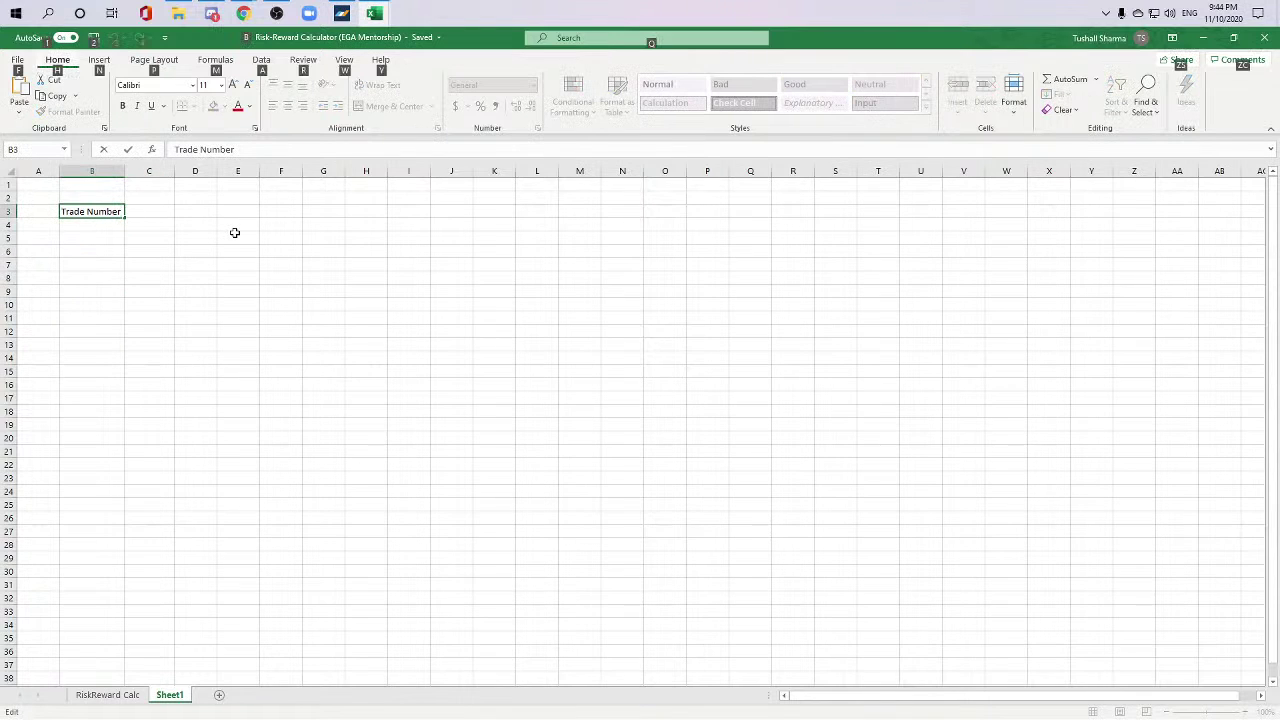
pyautogui.hotkey('alt', 'Return')
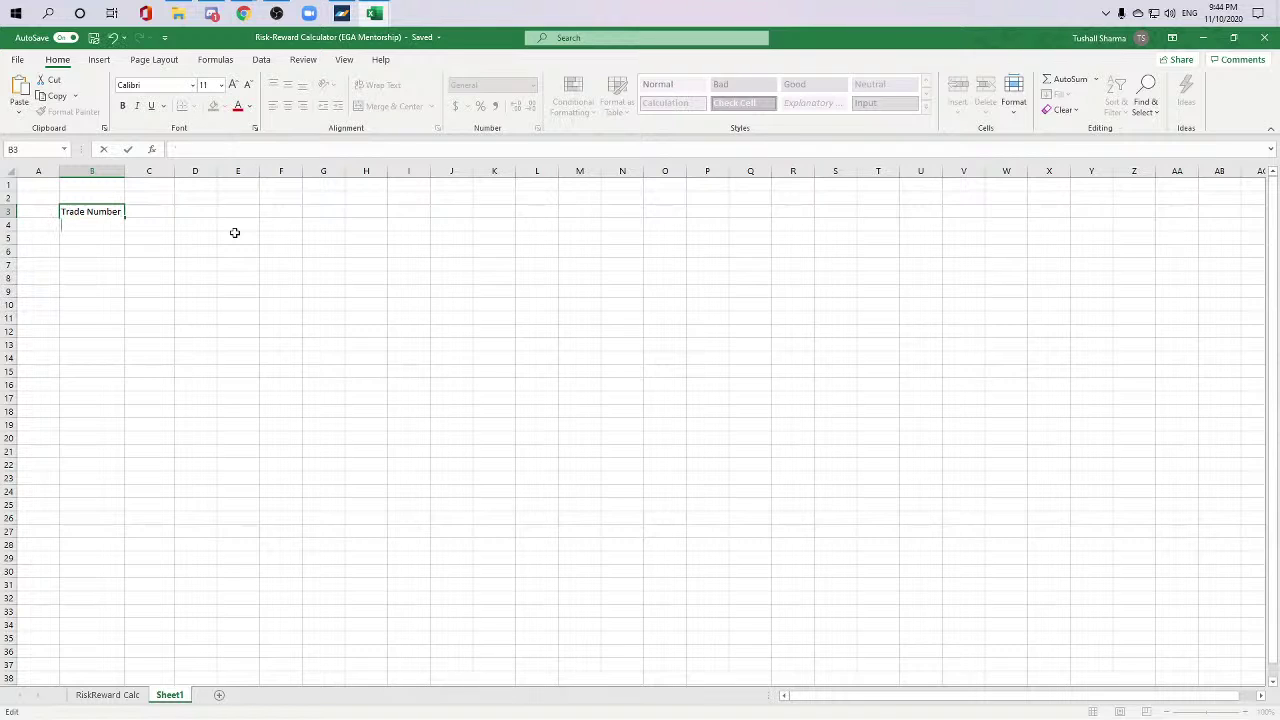
pyautogui.write('S/N')
pyautogui.press('Return')
# Step: Centre the Trade Number S/N heading horizontally in its cell
pyautogui.click(112, 222)
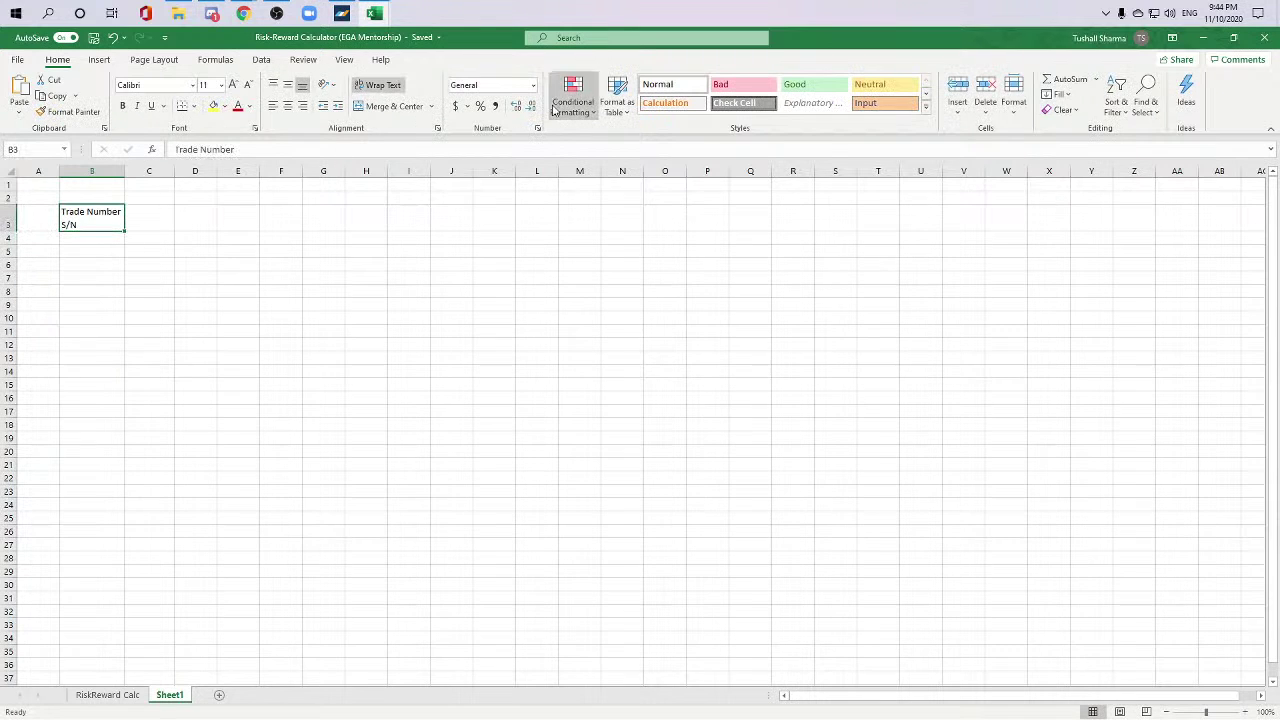
pyautogui.click(288, 105)
pyautogui.click(238, 345)
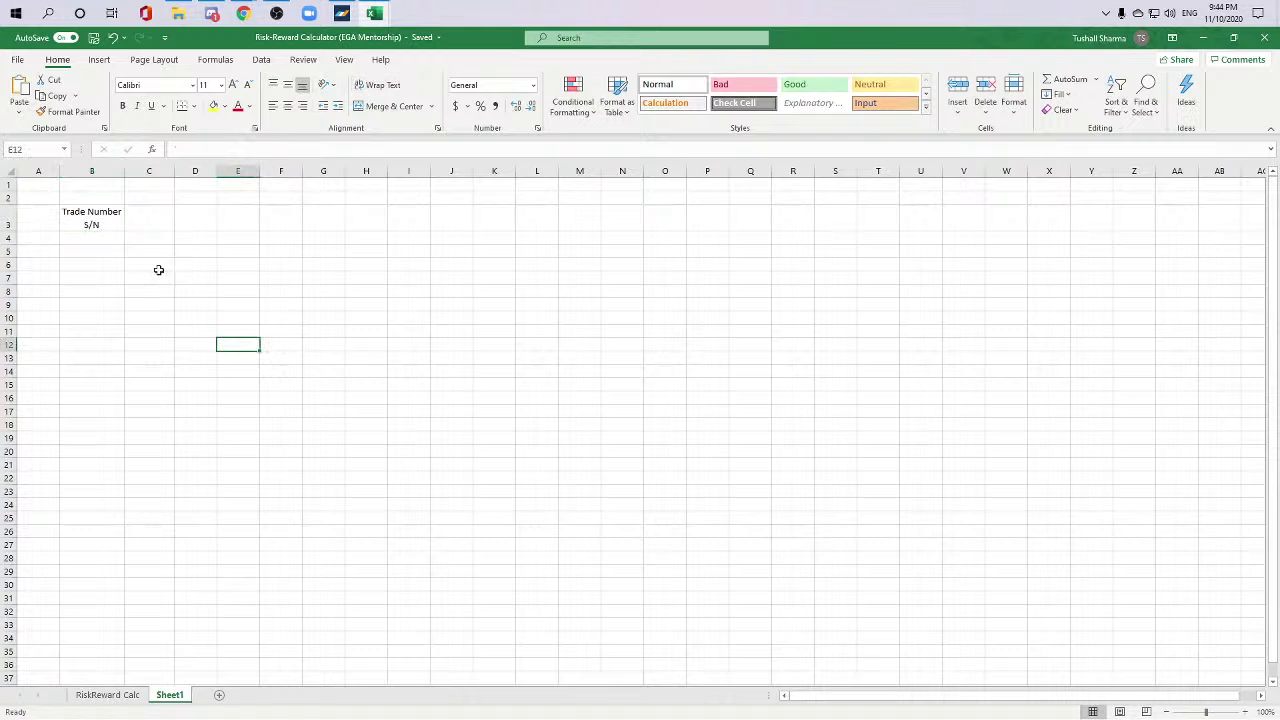
pyautogui.moveTo(88, 212); pyautogui.dragTo(89, 585)
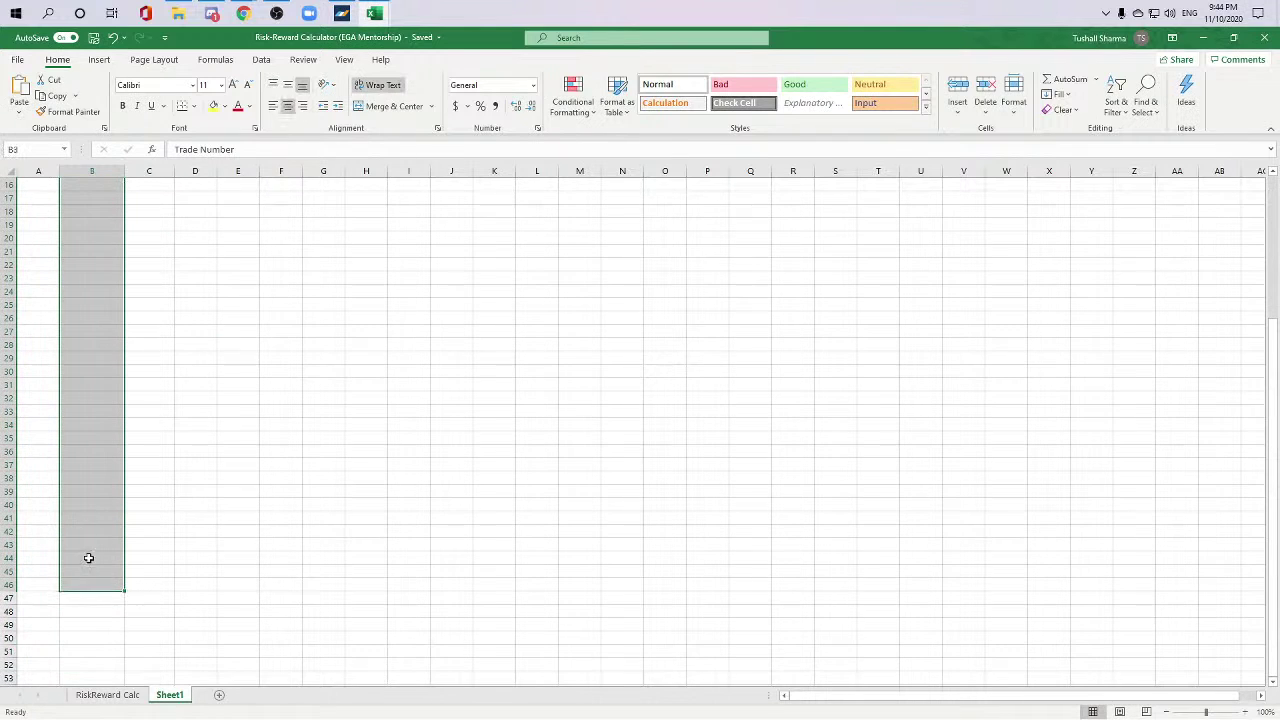
pyautogui.scroll(5, 290, 300)
pyautogui.click(330, 344)
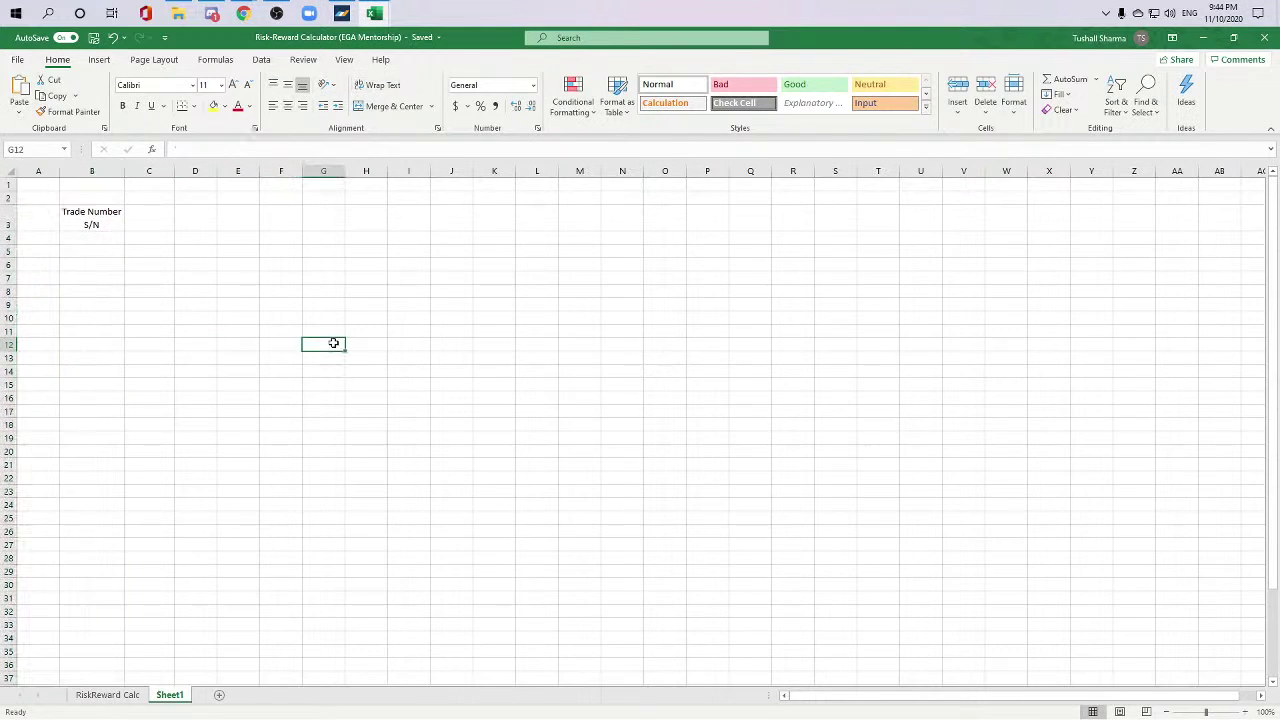
# Step: Enter the heading "Todays Date" in cell C3 and autofit column C to it
pyautogui.moveTo(145, 222)
pyautogui.mouseDown()
pyautogui.moveTo(136, 234)
pyautogui.moveTo(145, 222)
pyautogui.mouseUp()
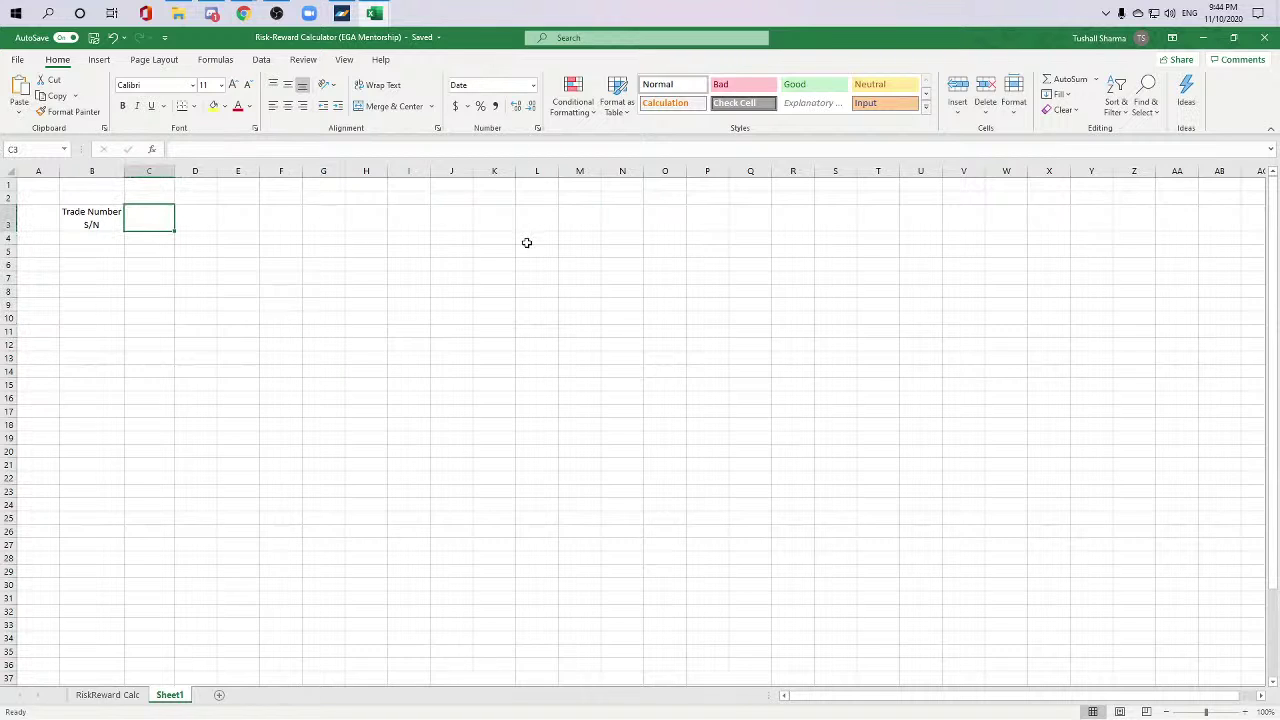
pyautogui.write('Date')
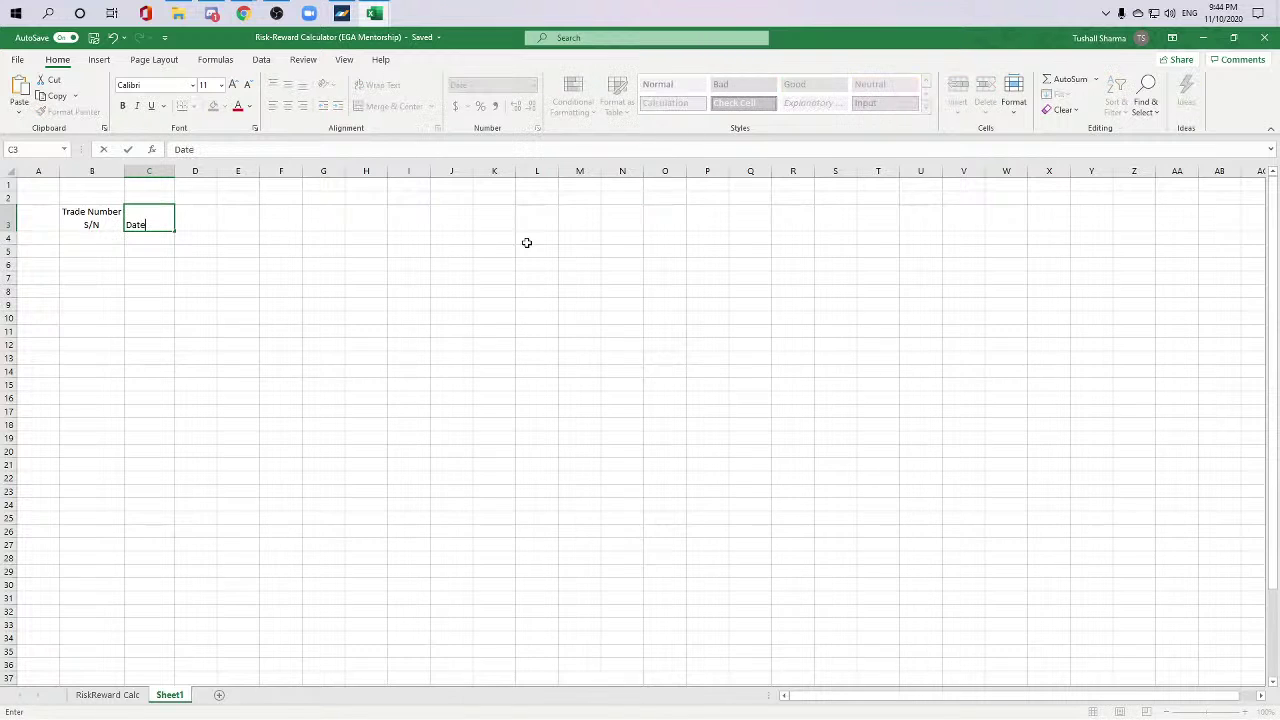
pyautogui.press('BackSpace')
pyautogui.press('BackSpace')
pyautogui.press('BackSpace')
pyautogui.press('BackSpace')
pyautogui.write('Todays Date')
pyautogui.press('Return')
pyautogui.click(150, 171)
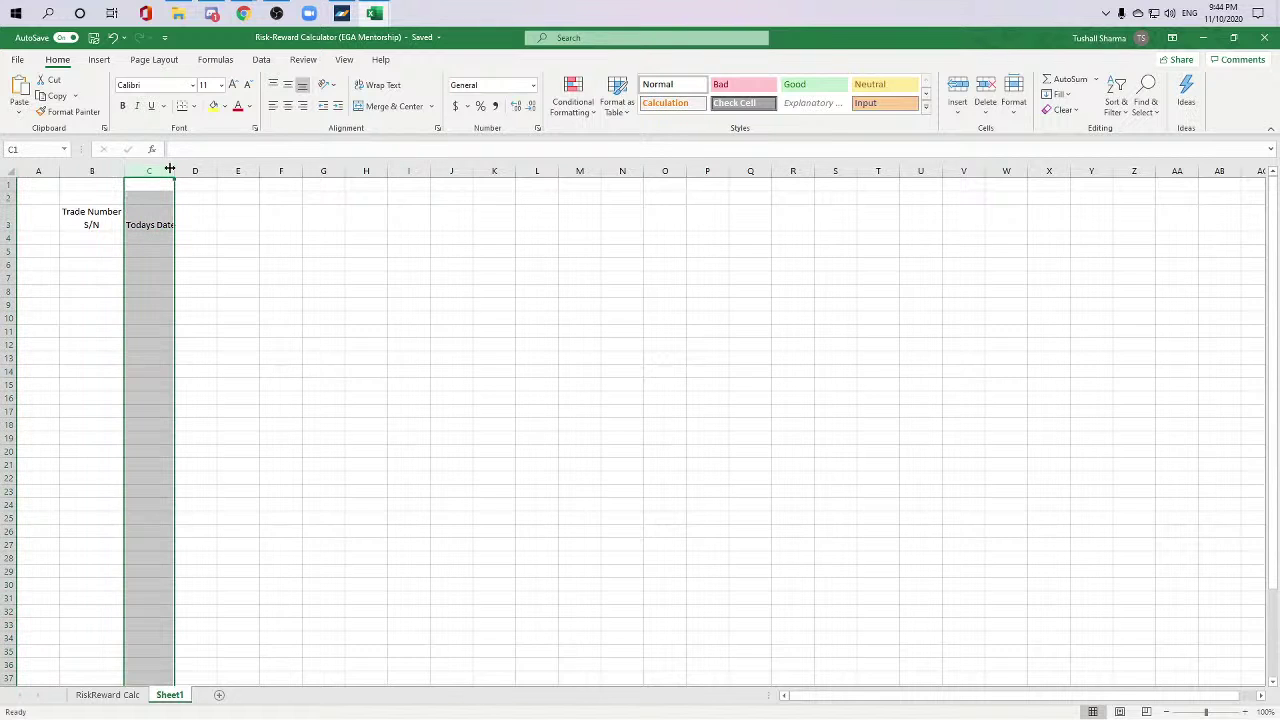
pyautogui.doubleClick(175, 171)
# Step: Replace the heading in cell C3 with "Date of Trade" and widen column C to fit it
pyautogui.moveTo(150, 225); pyautogui.dragTo(150, 318)
pyautogui.click(171, 220)
pyautogui.doubleClick(168, 219)
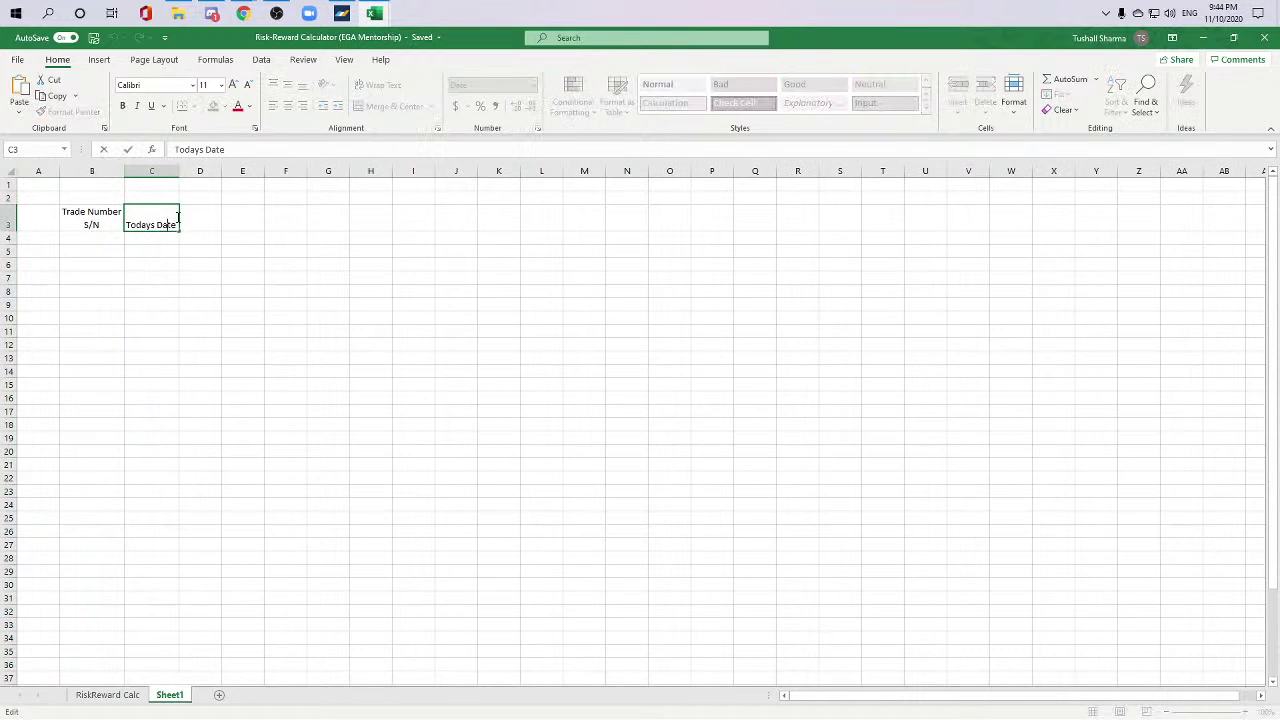
pyautogui.tripleClick(174, 221)
pyautogui.write('Date of Trade')
pyautogui.press('Return')
pyautogui.click(176, 220)
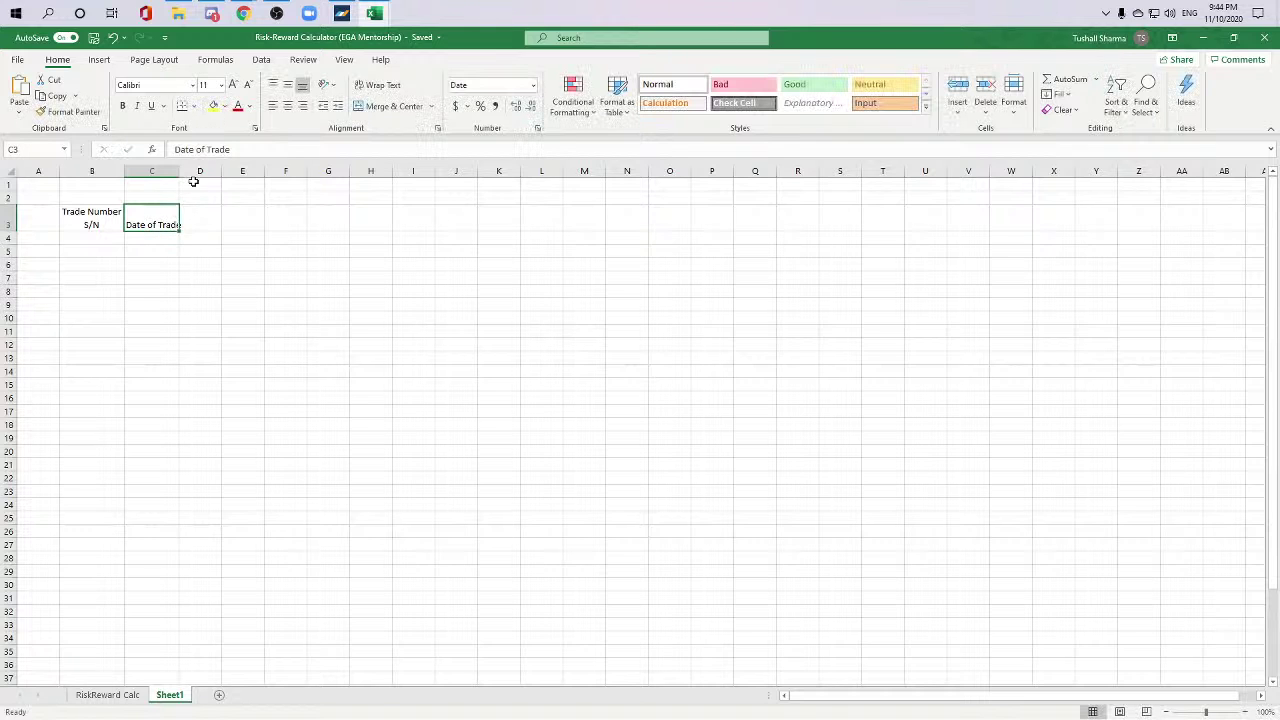
pyautogui.moveTo(180, 171); pyautogui.dragTo(184, 171)
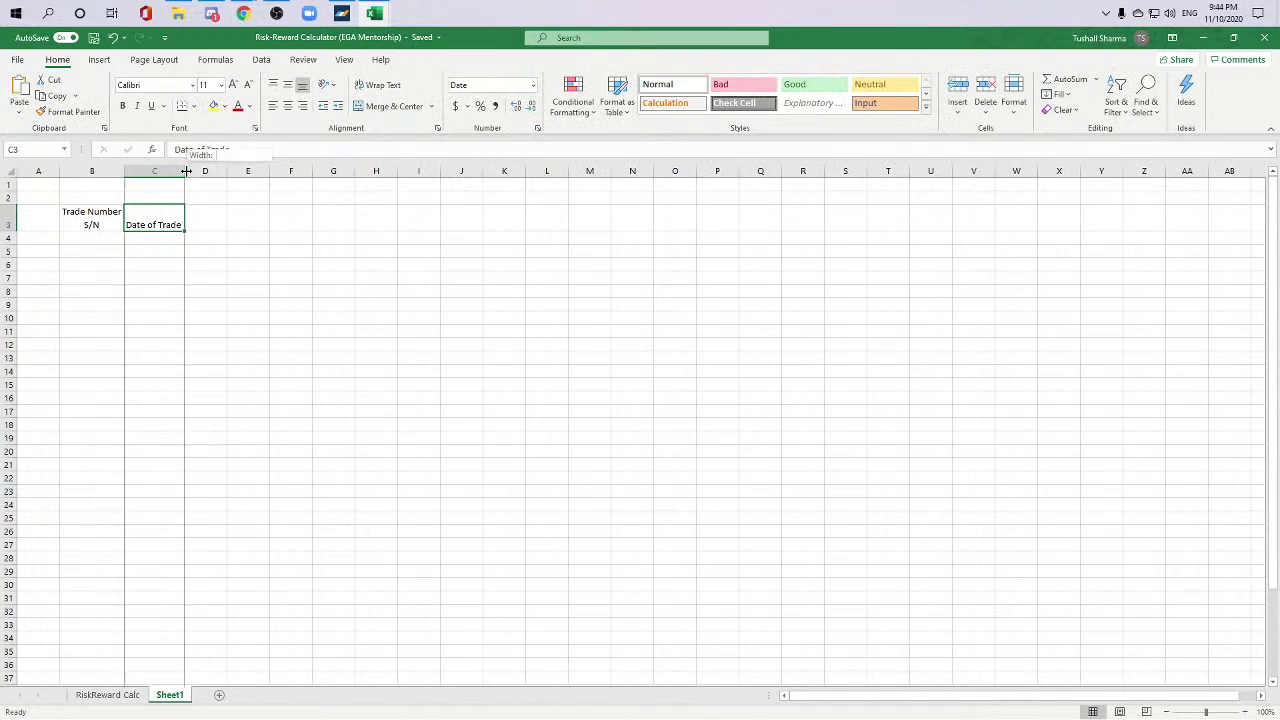
pyautogui.click(154, 243)
pyautogui.click(150, 218)
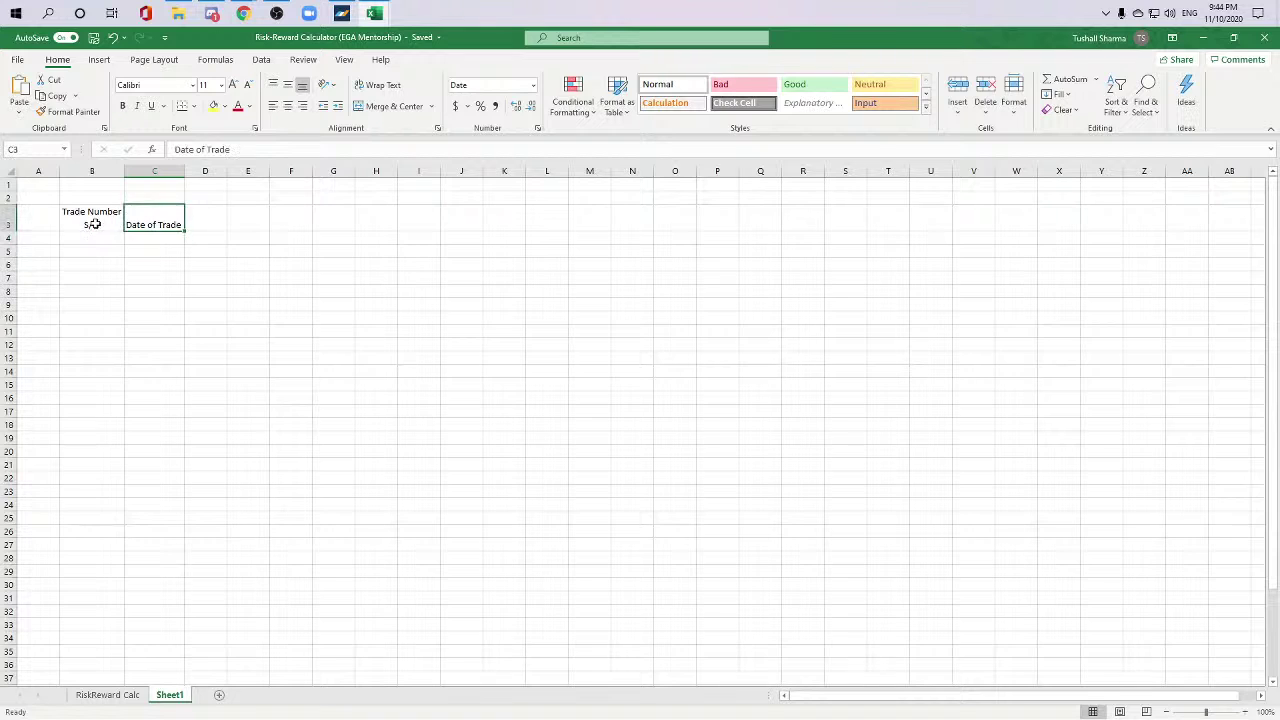
# Step: Enter the heading "Ticker" in cell D3
pyautogui.click(214, 217)
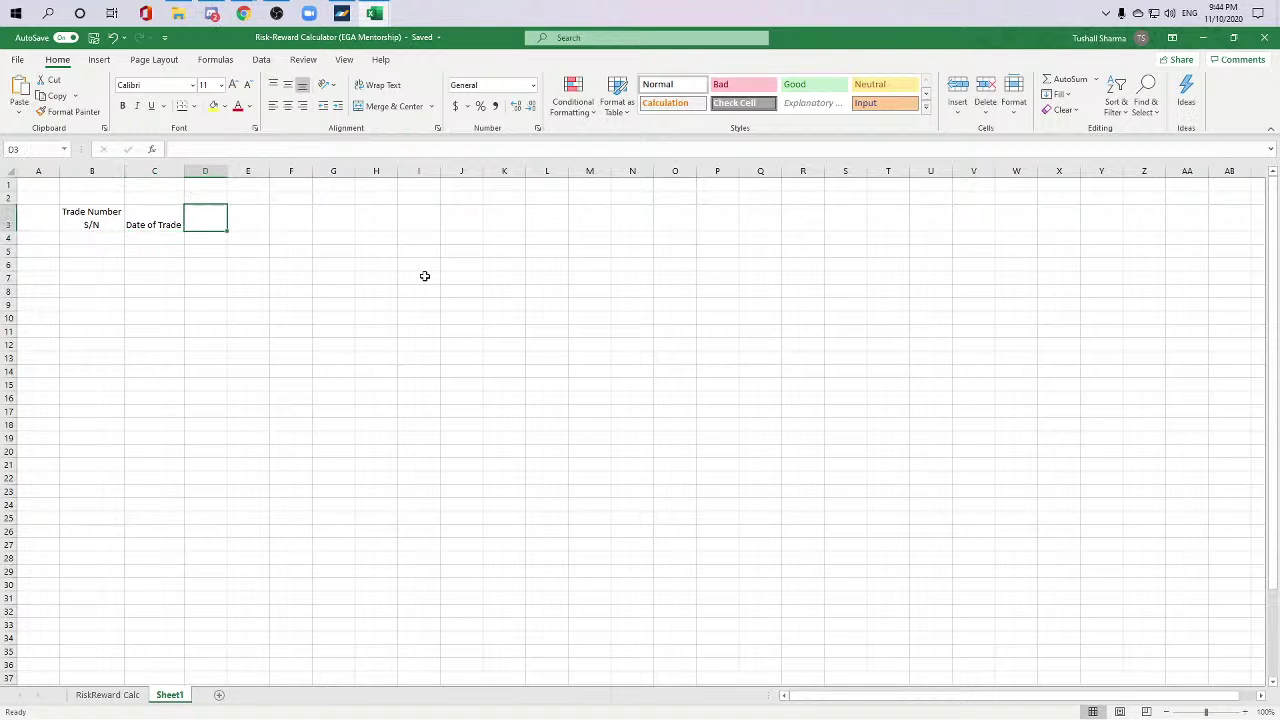
pyautogui.write('icker')
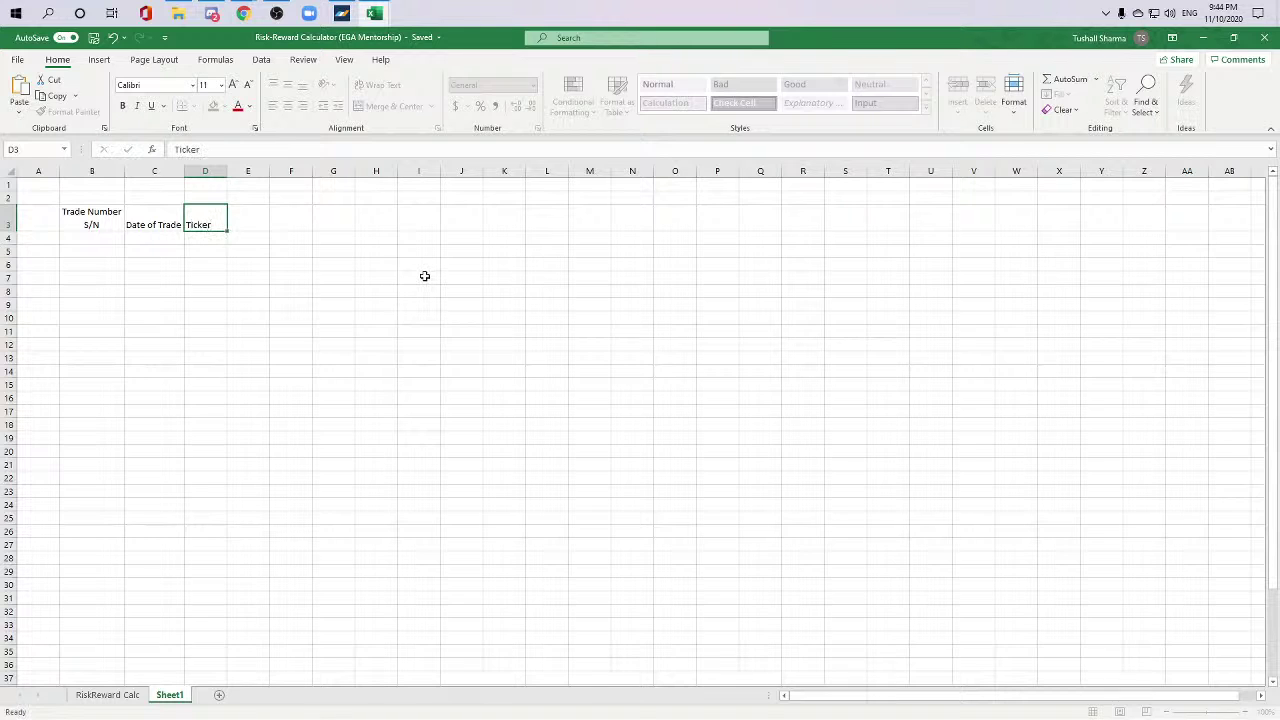
pyautogui.press('Tab')
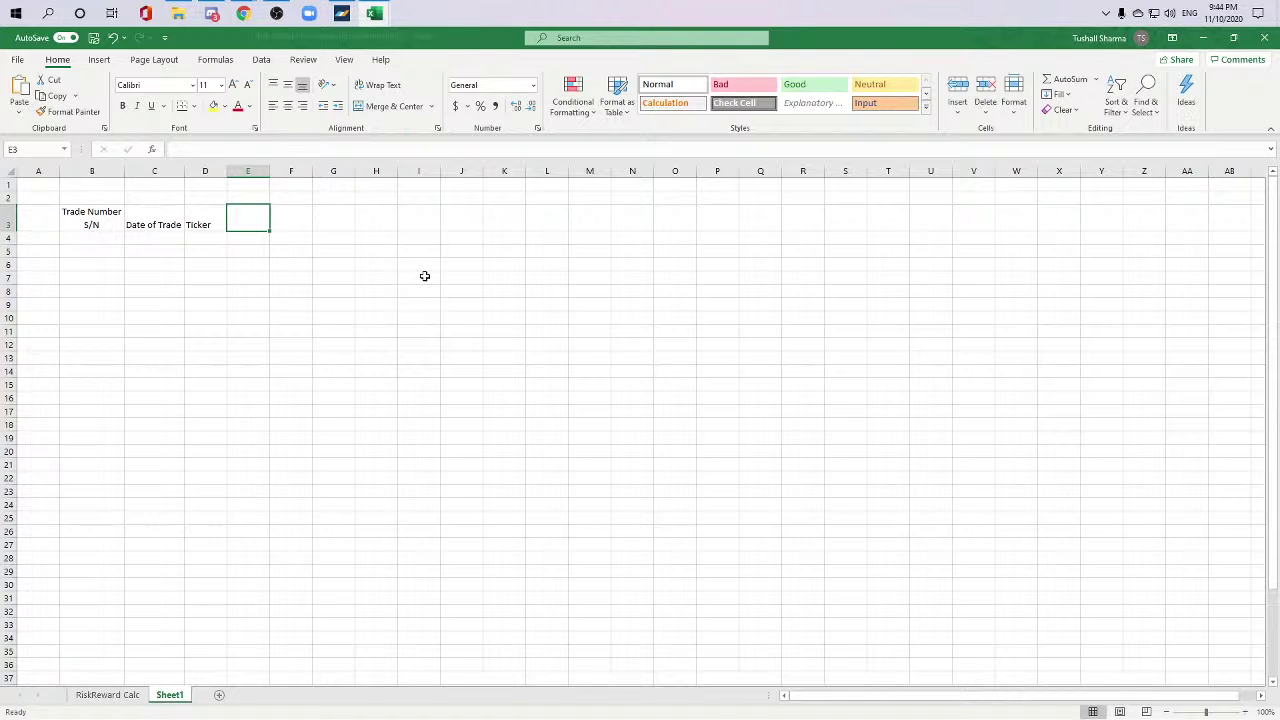
# Step: Enter the heading "Entry Price" in cell E3 and autofit column E to it
pyautogui.write('Entry Pr')
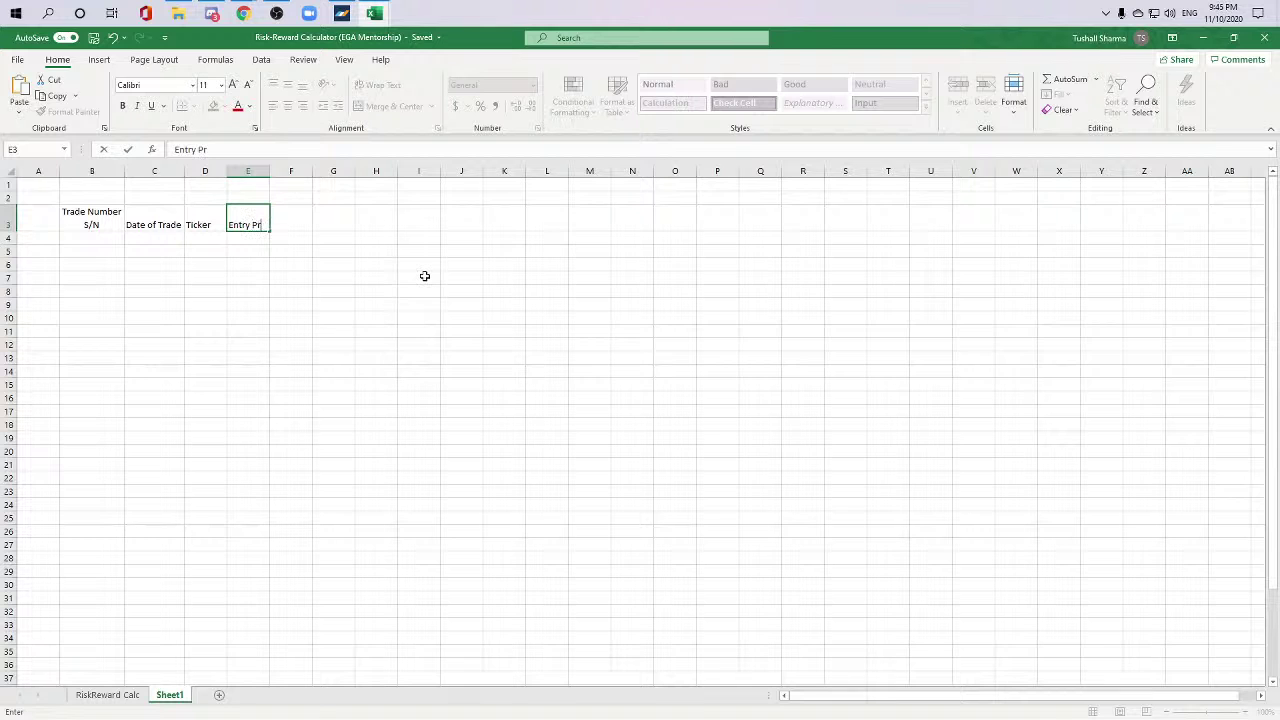
pyautogui.write('ice')
pyautogui.press('Tab')
pyautogui.press('Left')
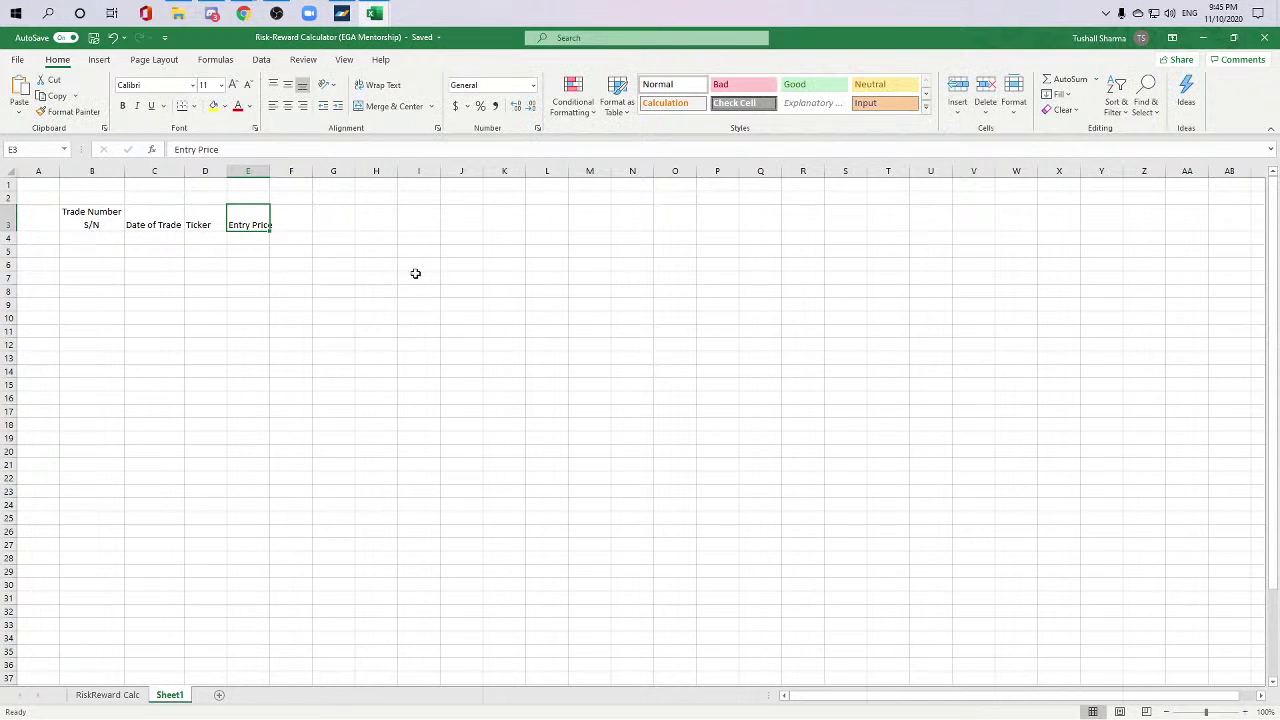
pyautogui.click(290, 171)
pyautogui.doubleClick(270, 171)
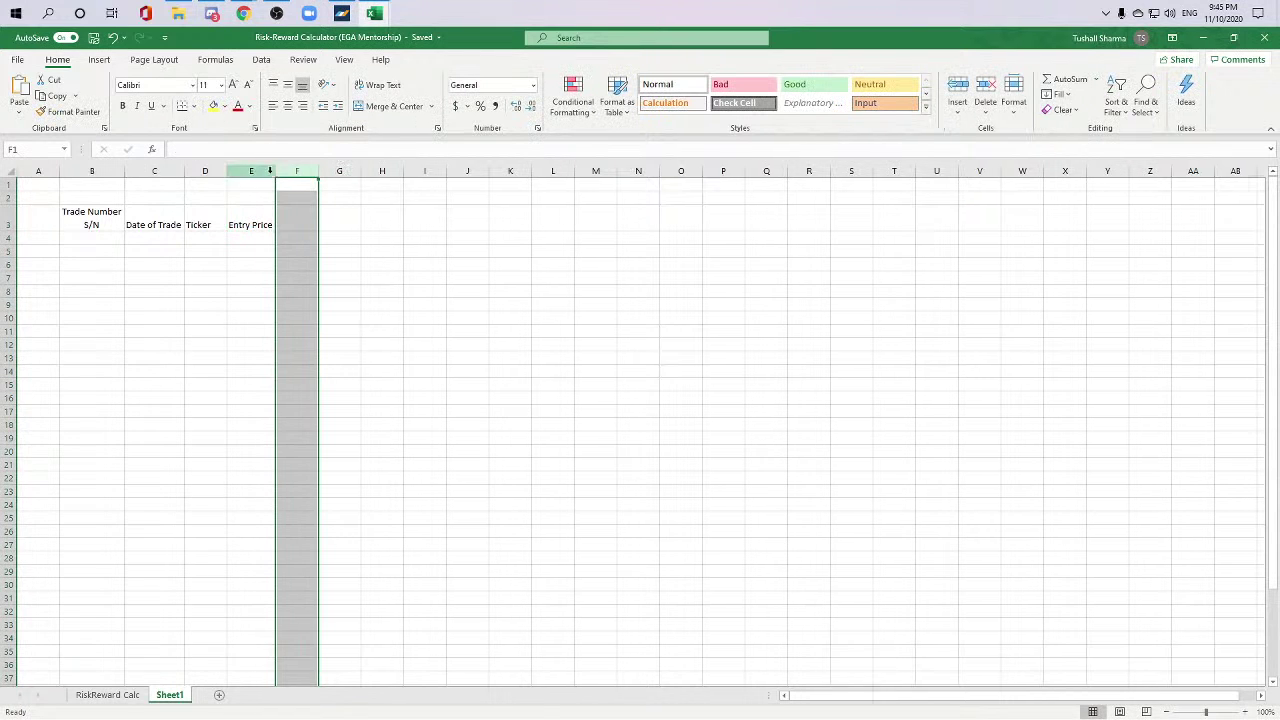
# Step: Check the planner headings on the RiskReward Calc sheet and enter the heading "Stop Loss" in cell F3 of Sheet1
pyautogui.click(133, 697)
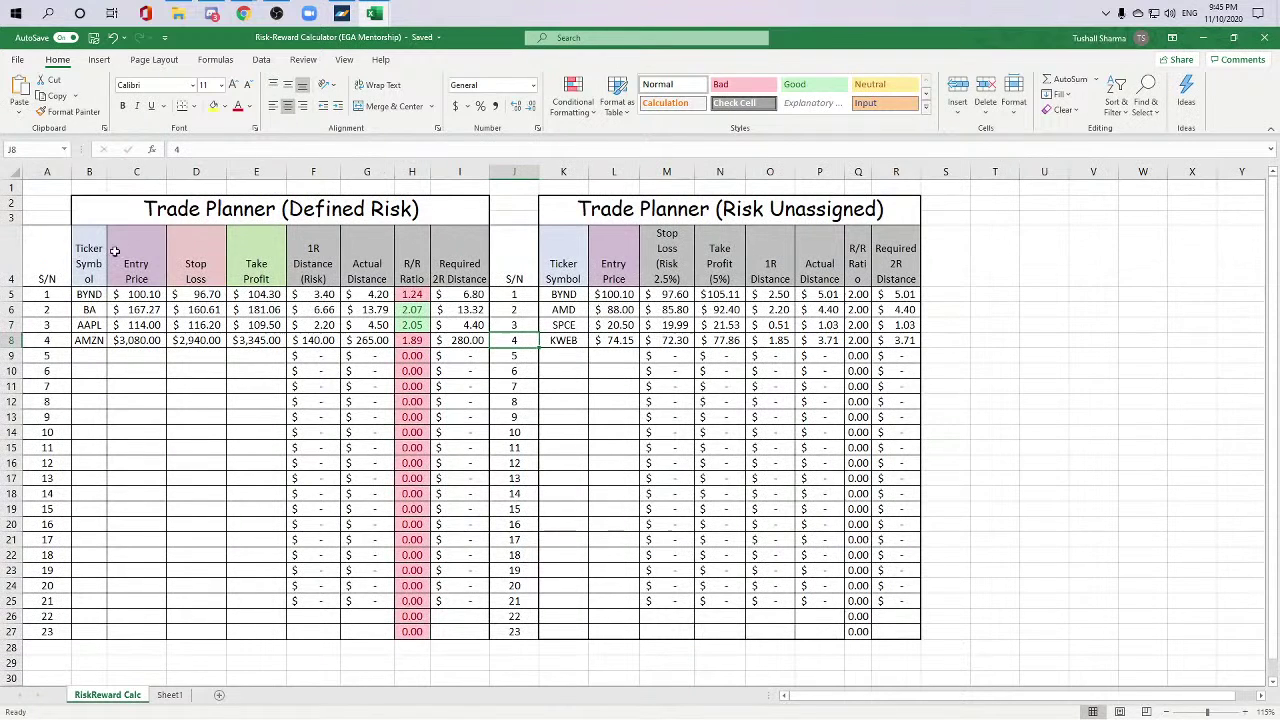
pyautogui.click(169, 694)
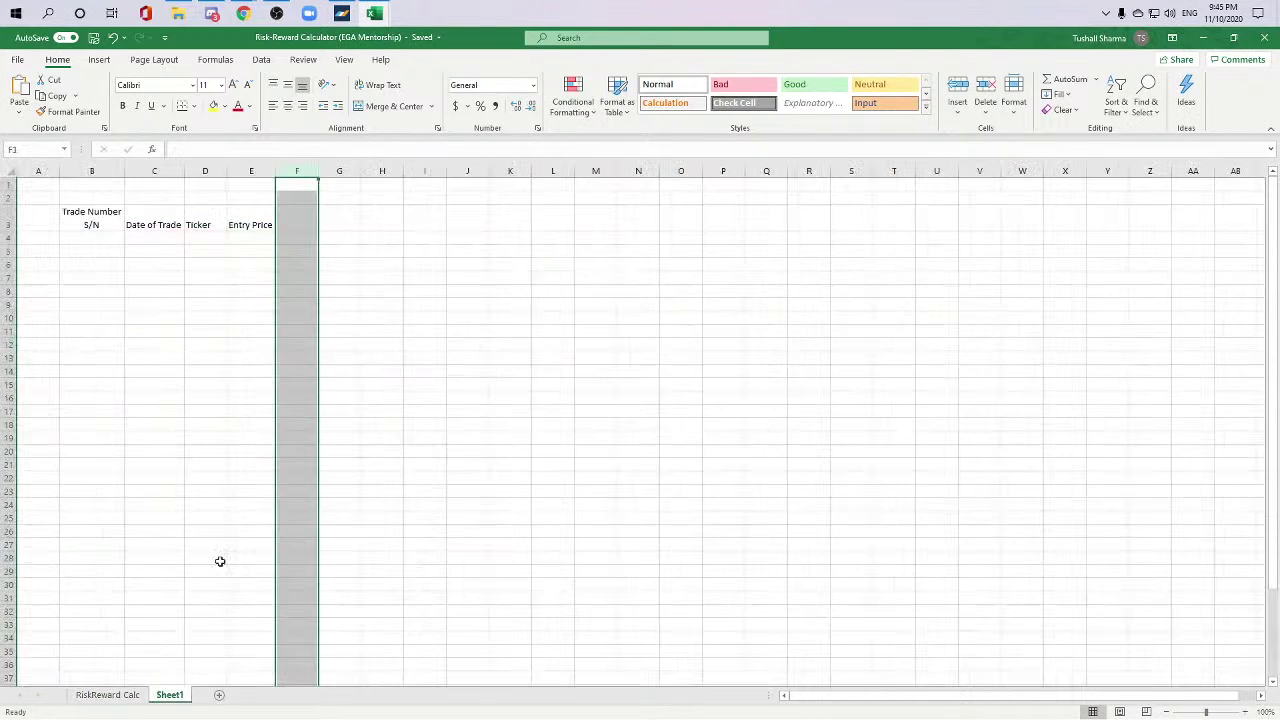
pyautogui.click(300, 225)
pyautogui.write('Sto')
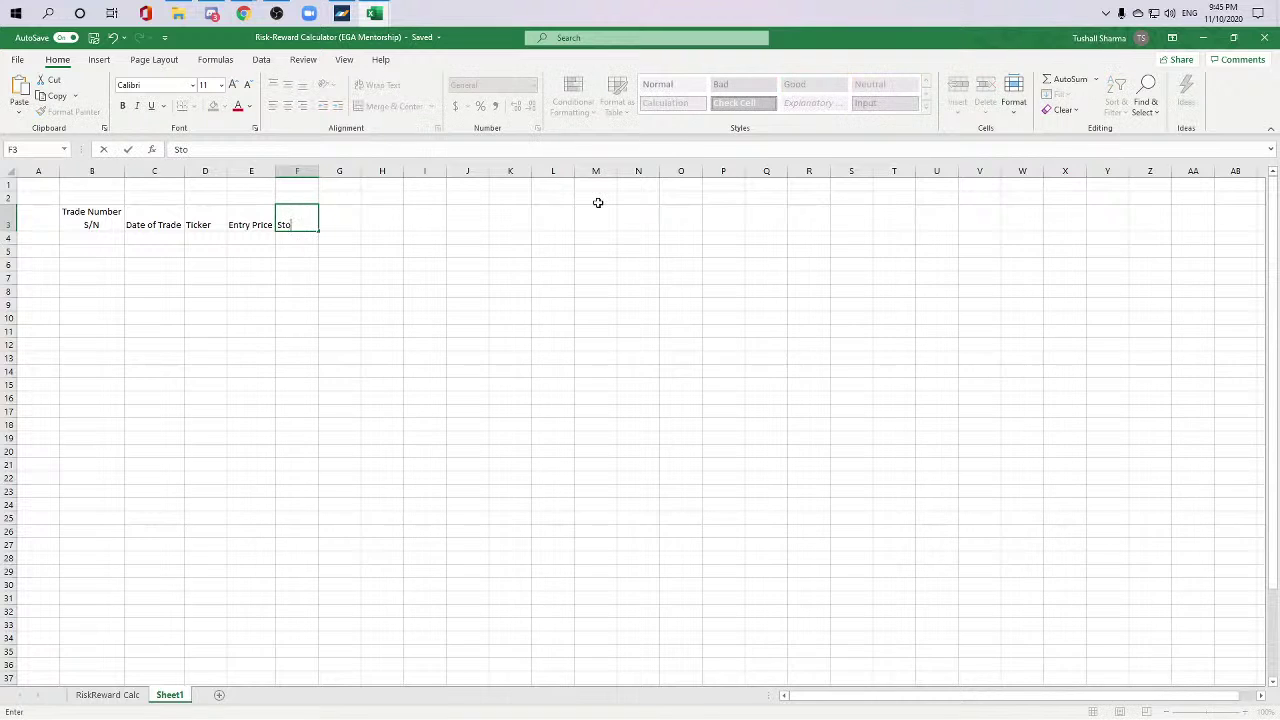
pyautogui.write('p Loss')
pyautogui.press('Tab')
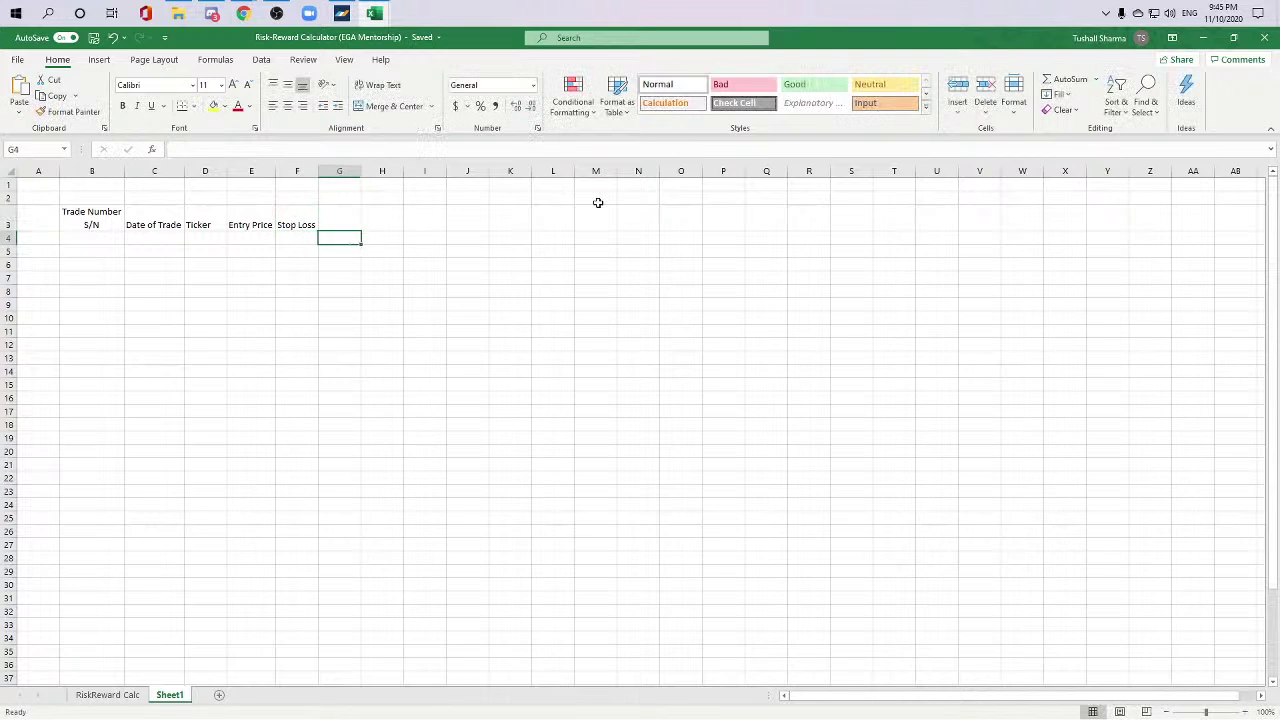
# Step: Enter the heading "Take Profit" in cell G3 and autofit column G to it
pyautogui.write('Take (')
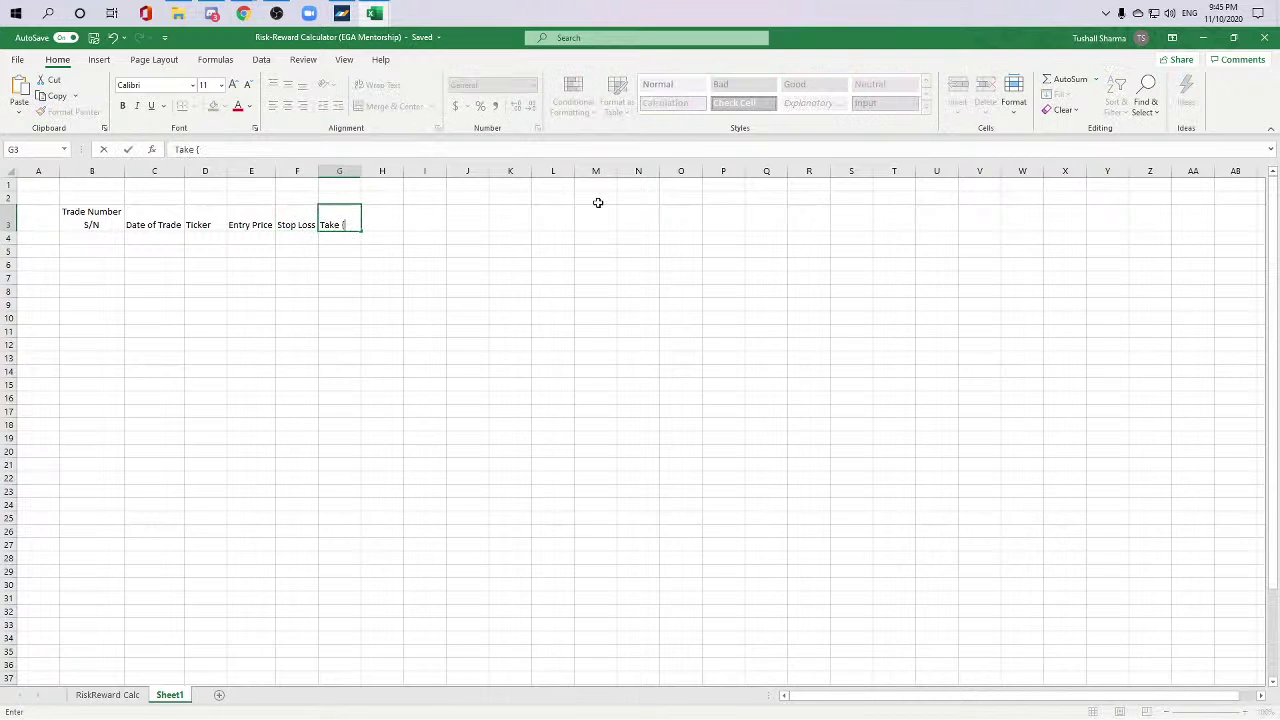
pyautogui.write('rProfit')
pyautogui.press('Tab')
pyautogui.doubleClick(363, 175)
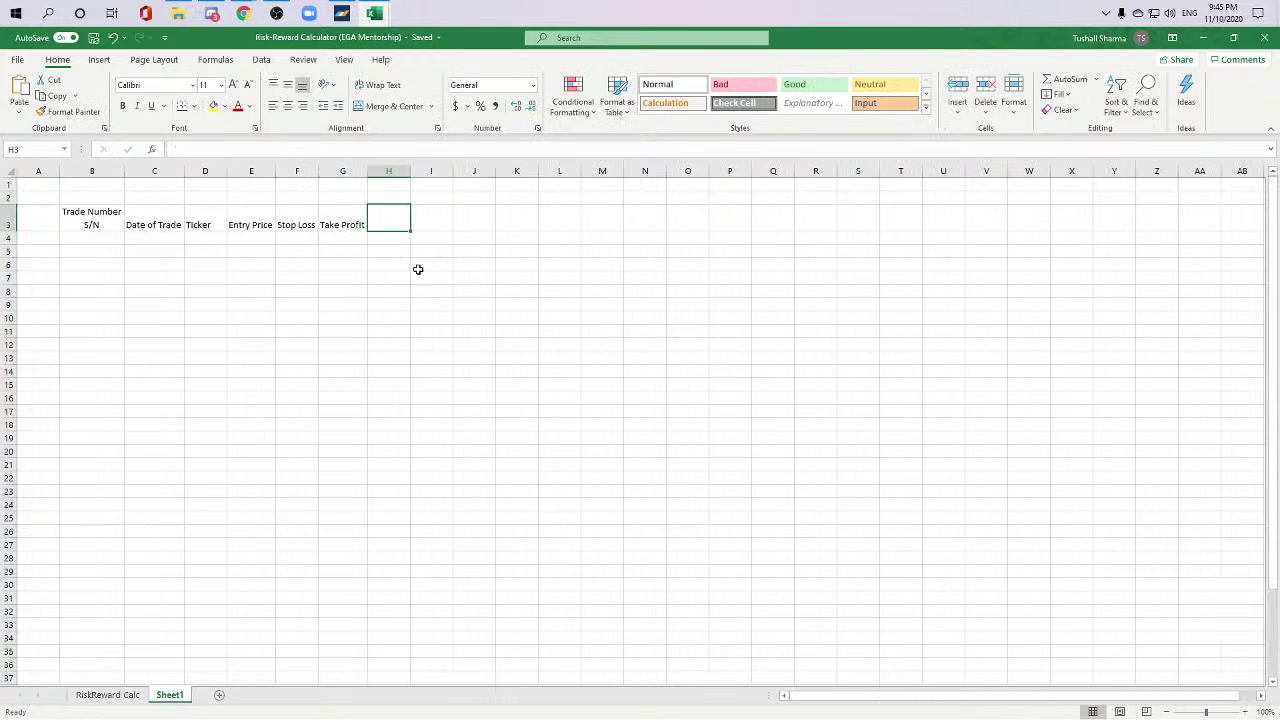
pyautogui.click(430, 288)
pyautogui.moveTo(92, 222); pyautogui.dragTo(343, 220)
pyautogui.click(389, 317)
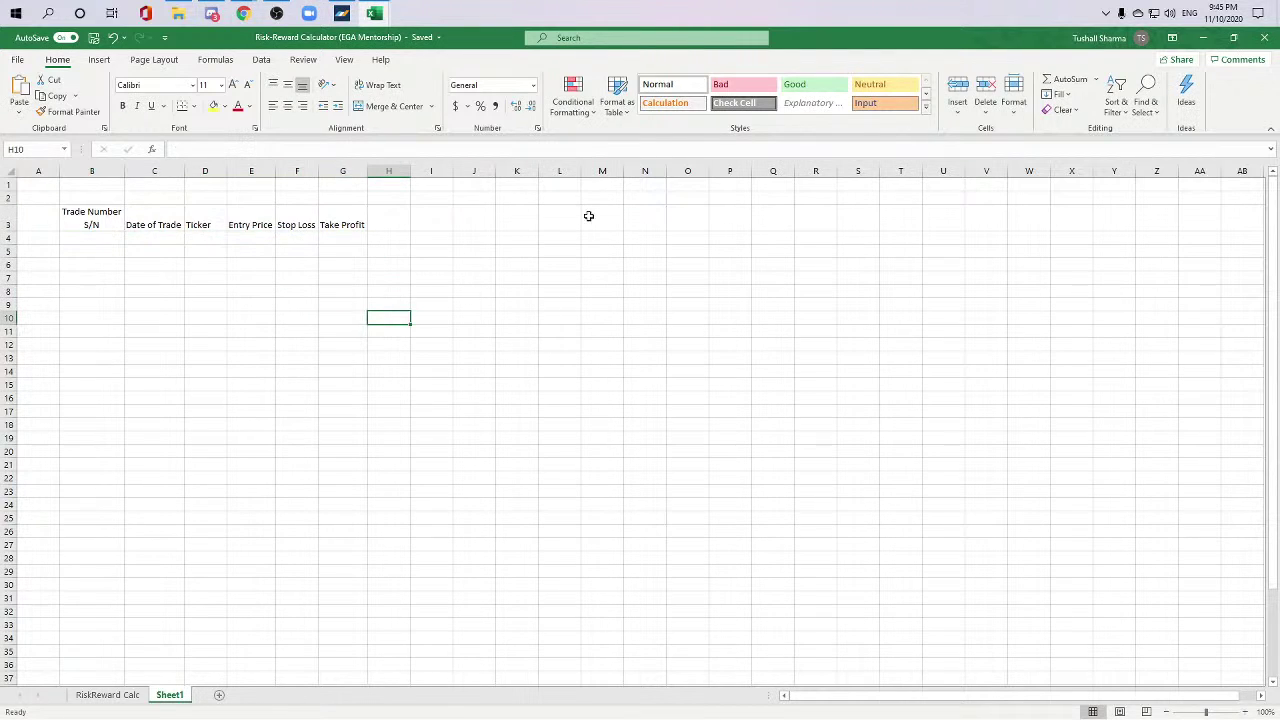
pyautogui.click(243, 13)
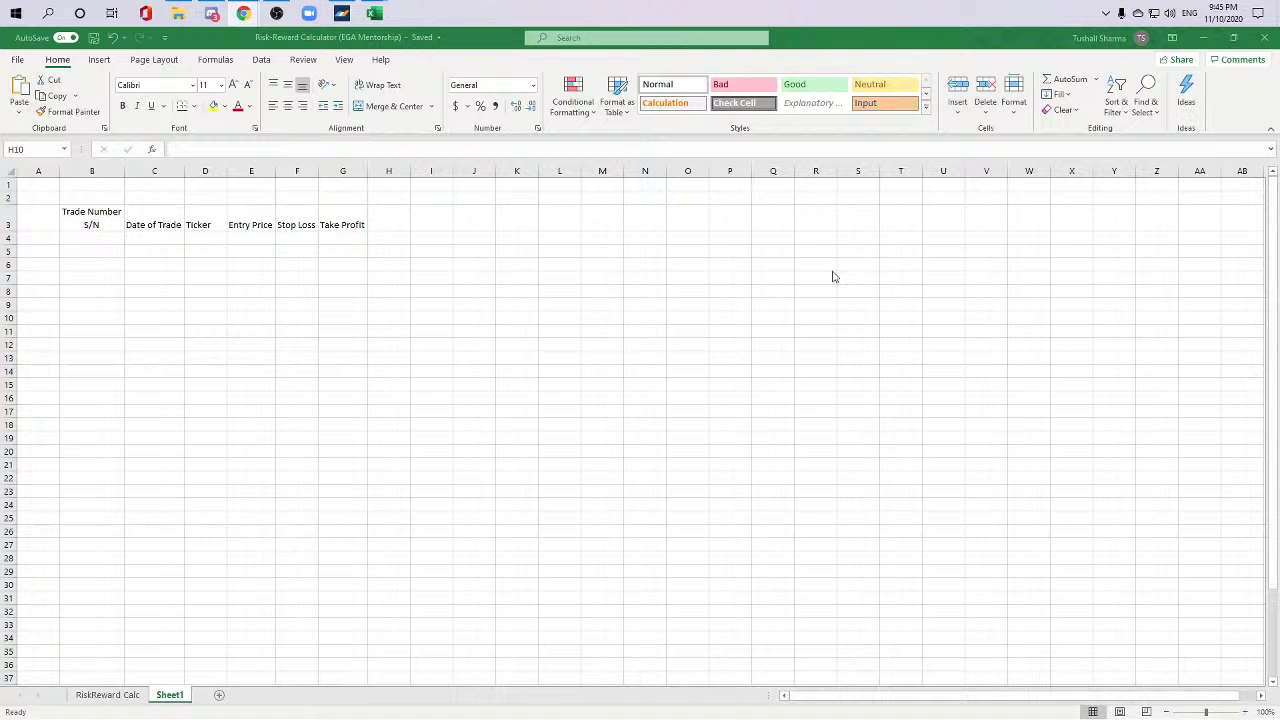
pyautogui.hotkey('alt', 'Tab')
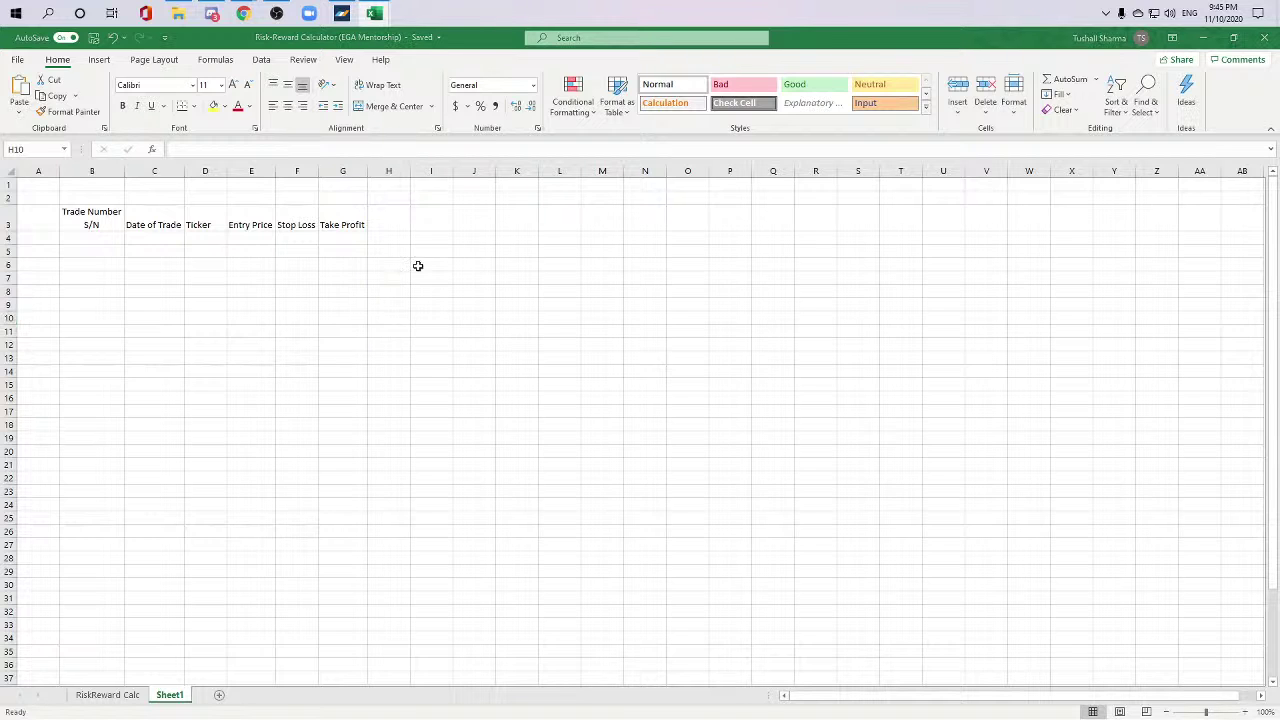
# Step: Copy the 1R Distance (Risk), Actual Distance, R/R Ratio and Required 2R Distance headings from the Defined Risk planner into Sheet1 cells H3:K3
pyautogui.press('Up')
pyautogui.press('Up')
pyautogui.press('Up')
pyautogui.press('Up')
pyautogui.press('Up')
pyautogui.press('Up')
pyautogui.press('Up')
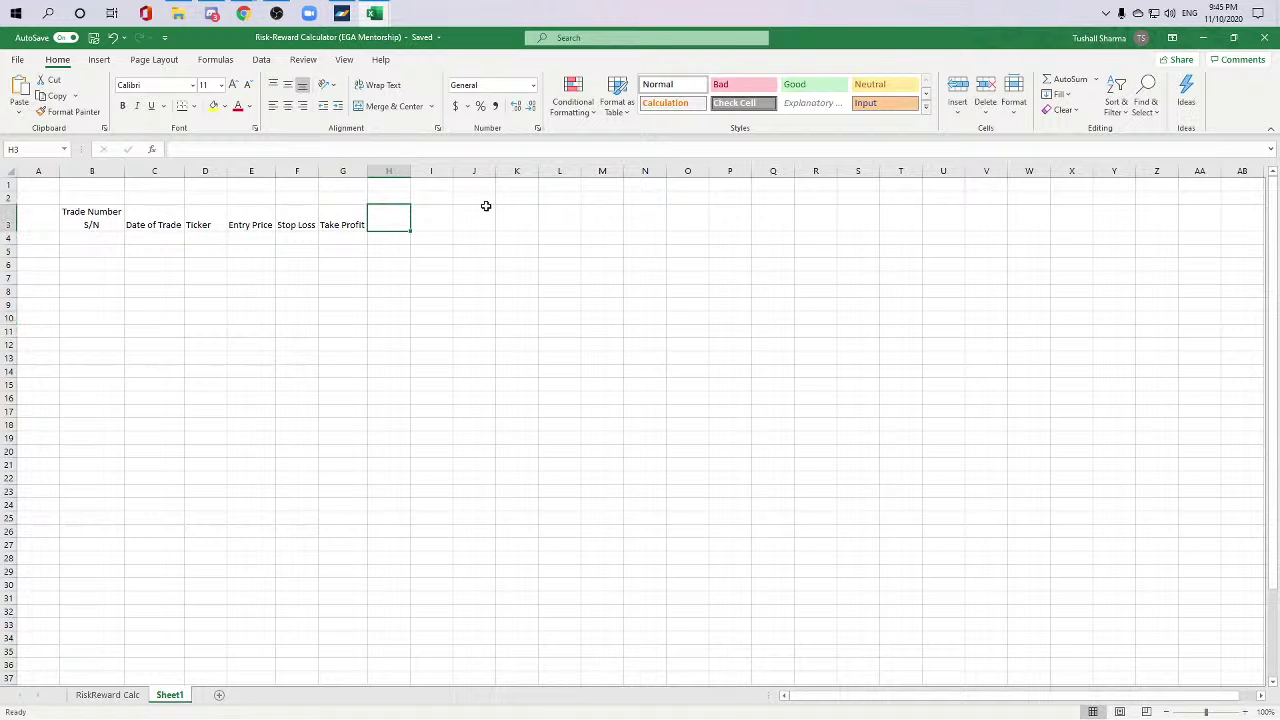
pyautogui.click(120, 696)
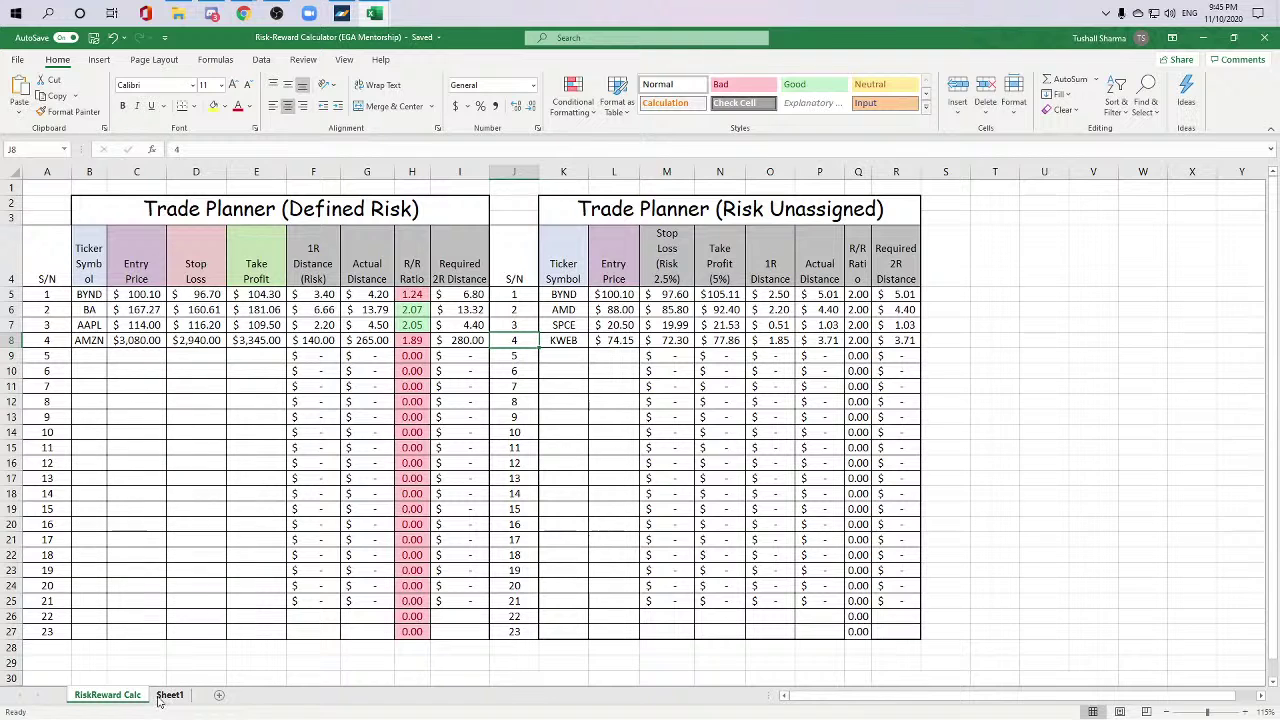
pyautogui.moveTo(300, 252); pyautogui.dragTo(481, 270)
pyautogui.hotkey('ctrl', 'c')
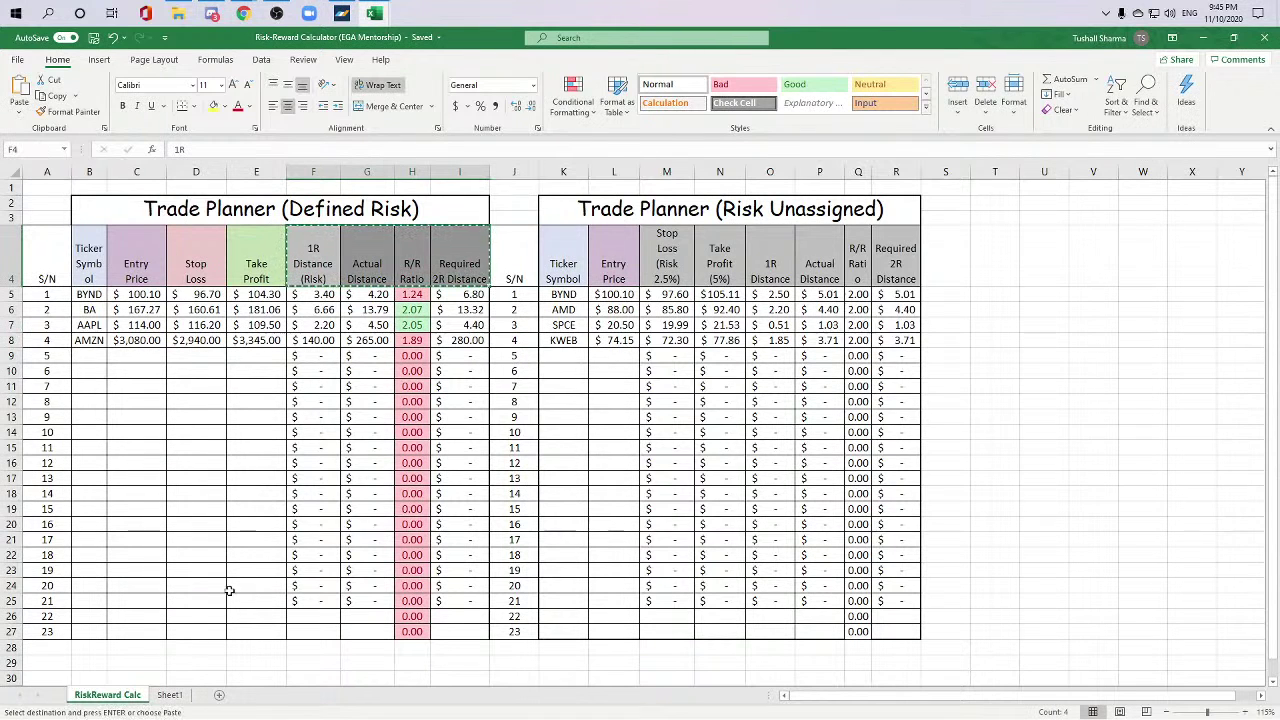
pyautogui.click(169, 696)
pyautogui.hotkey('ctrl', 'v')
pyautogui.click(514, 380)
pyautogui.click(397, 343)
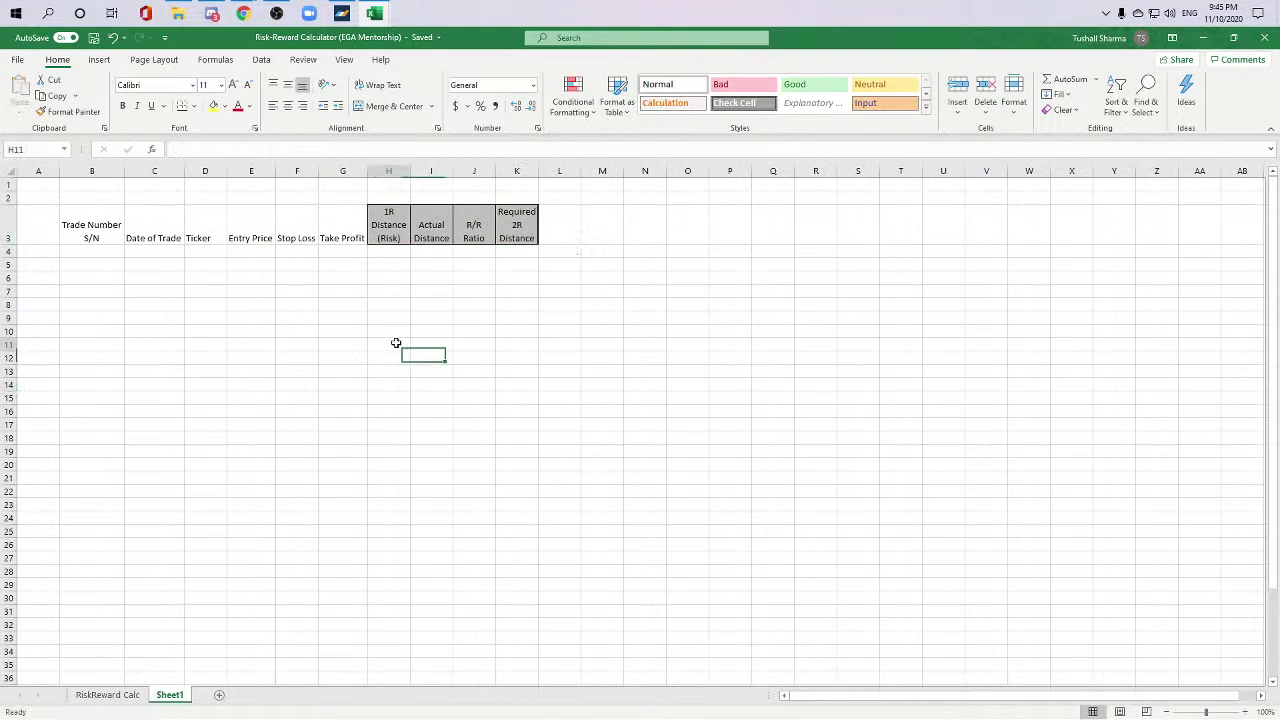
pyautogui.click(390, 235)
pyautogui.click(300, 316)
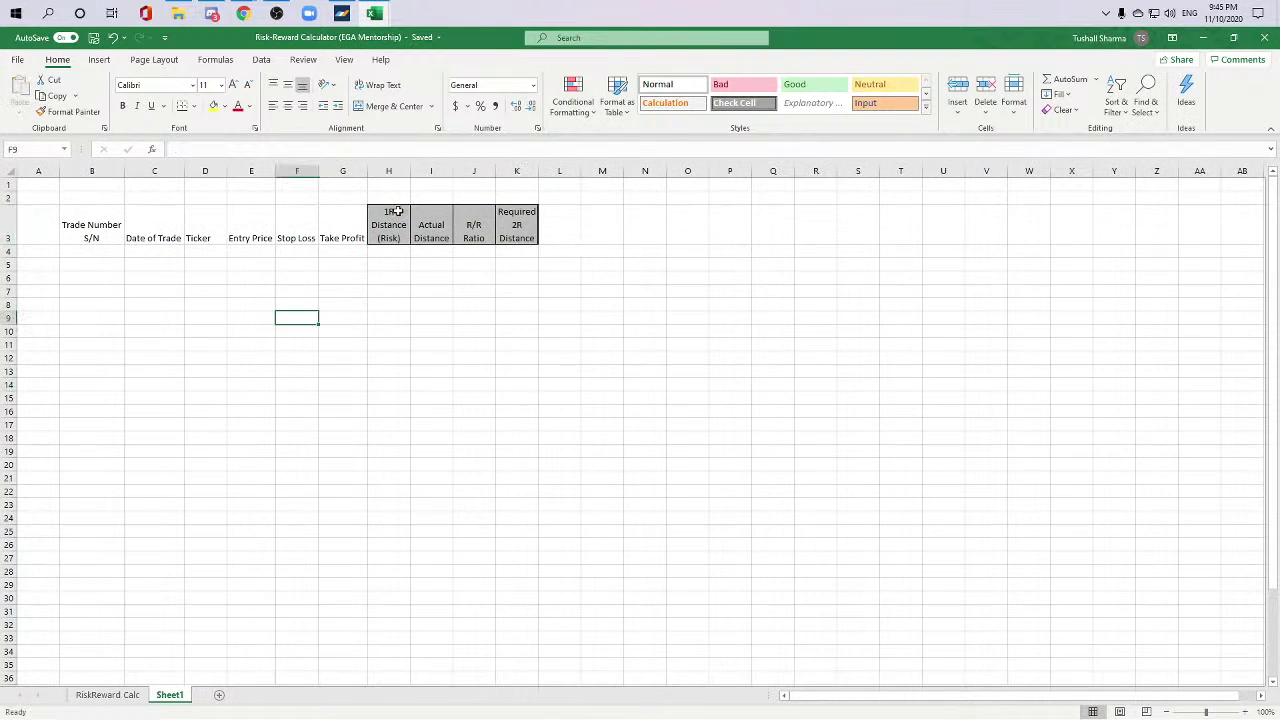
pyautogui.moveTo(388, 215); pyautogui.dragTo(519, 241)
pyautogui.click(518, 382)
pyautogui.click(474, 331)
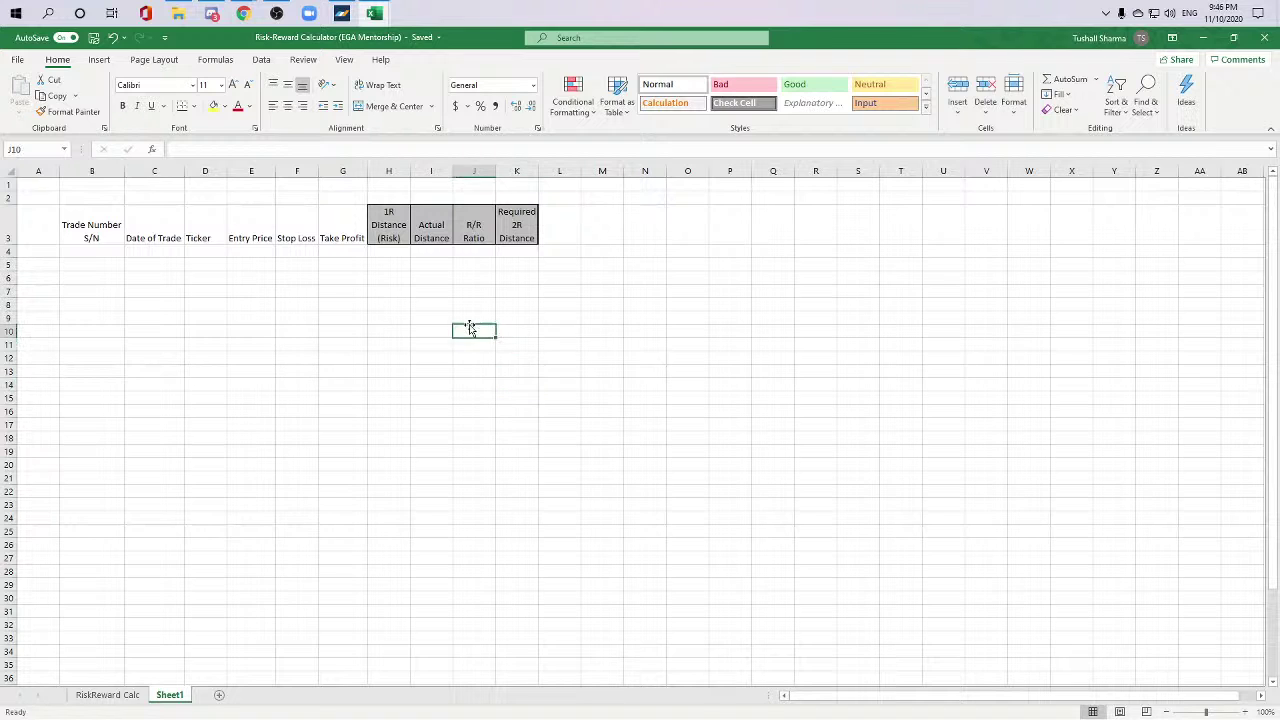
pyautogui.click(563, 290)
pyautogui.moveTo(80, 236); pyautogui.dragTo(351, 213)
pyautogui.click(481, 357)
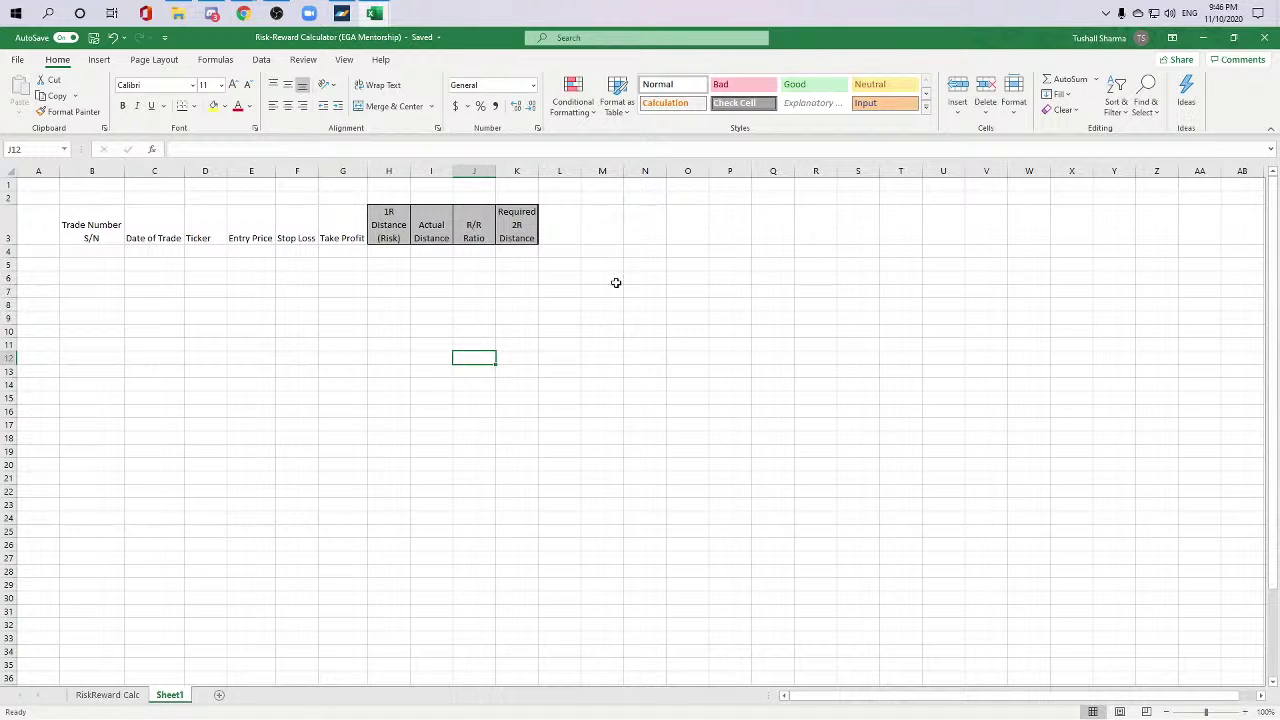
# Step: Enter the heading "Commission Paid" on two lines in cell L3 and widen column L so Commission fits on one line
pyautogui.click(552, 238)
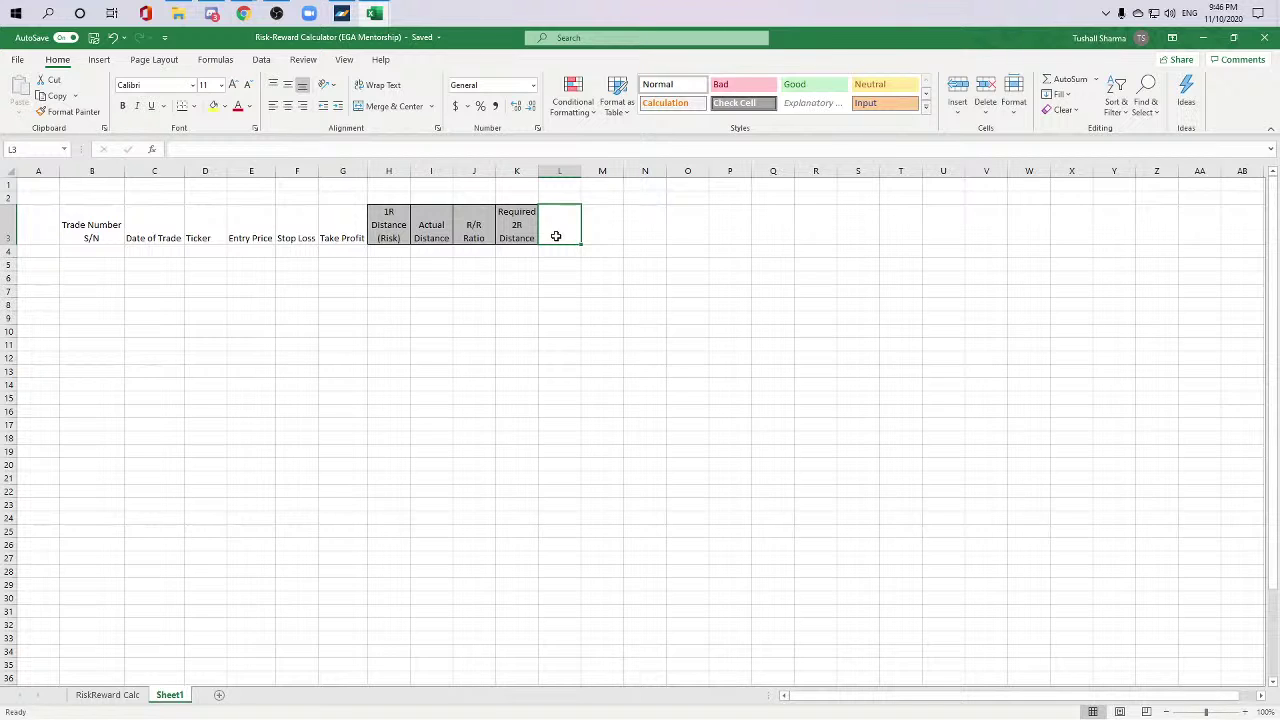
pyautogui.write('Commission')
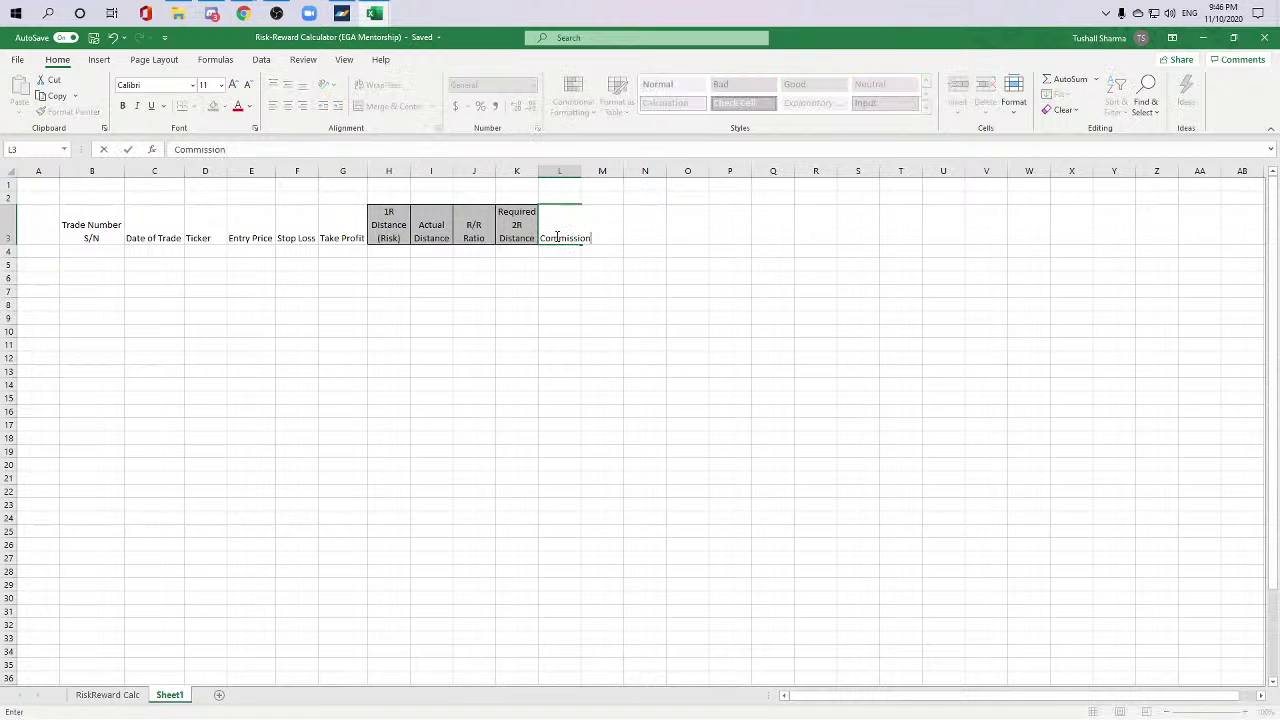
pyautogui.hotkey('alt', 'Return')
pyautogui.press('Return')
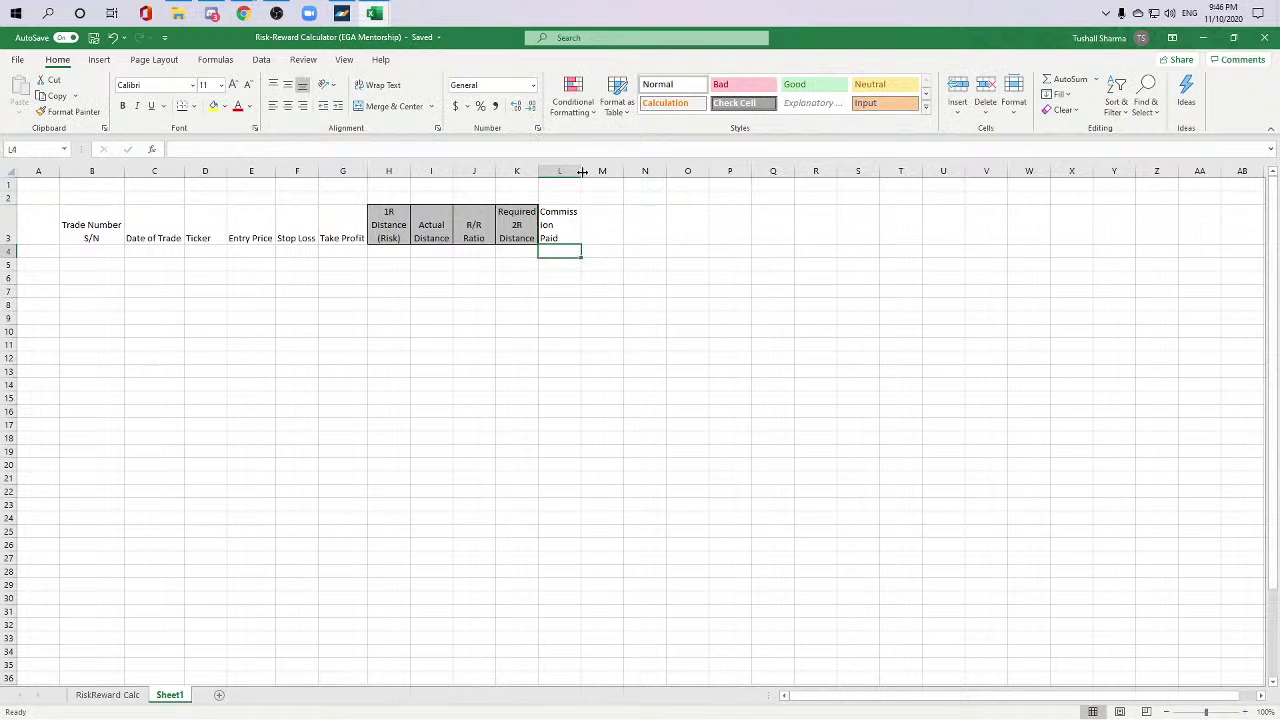
pyautogui.moveTo(580, 170); pyautogui.dragTo(602, 166)
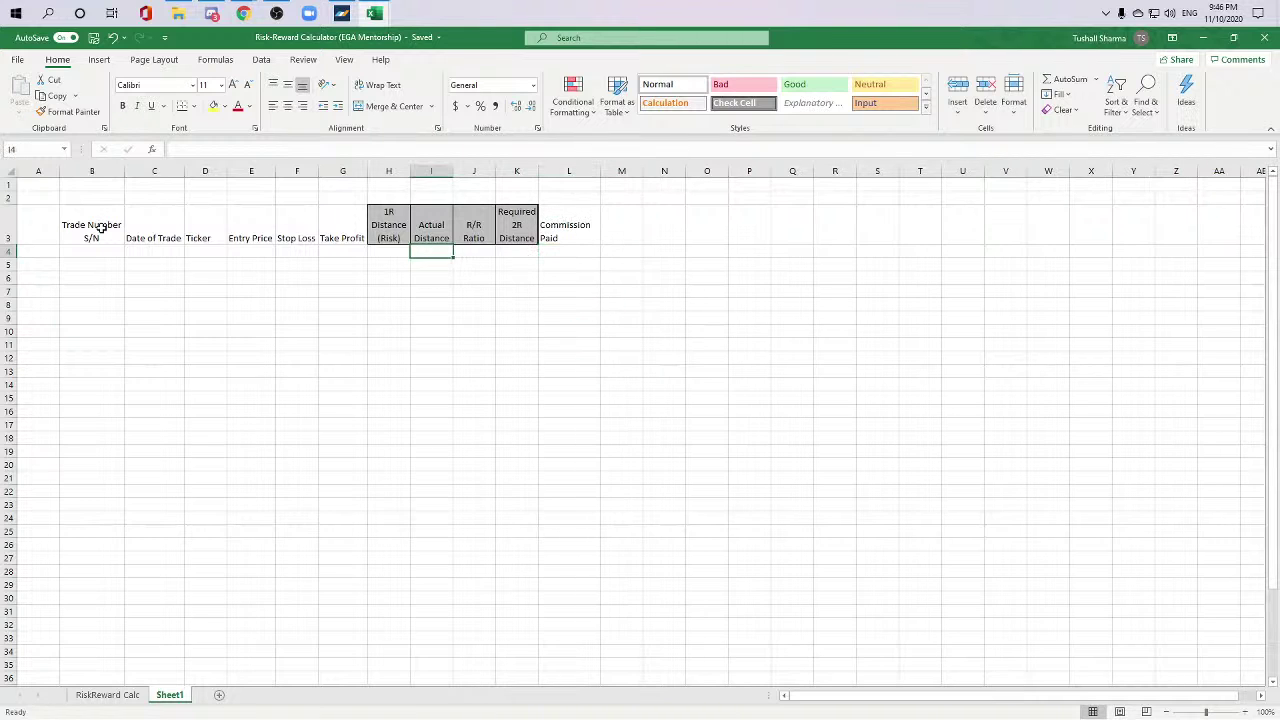
# Step: Apply the Stop Loss heading's formatting to the headings in H3:L3 with Format Painter
pyautogui.moveTo(102, 228); pyautogui.dragTo(430, 214)
pyautogui.click(296, 230)
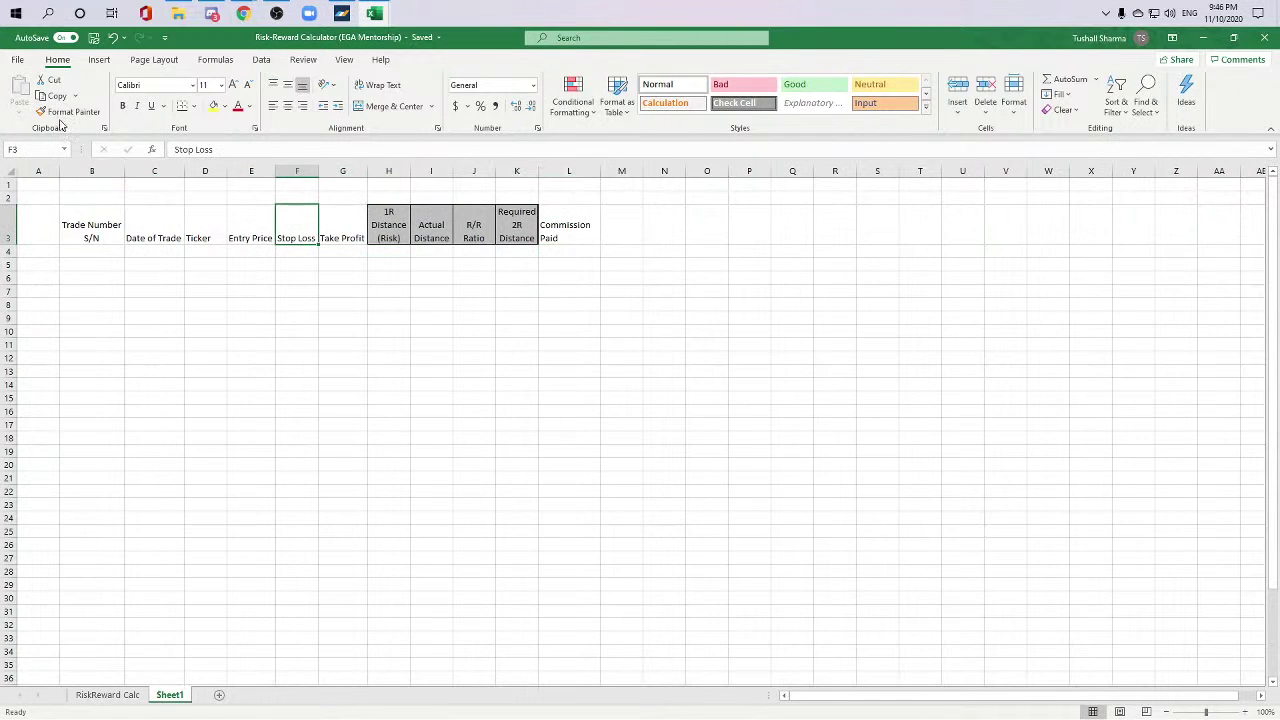
pyautogui.click(92, 111)
pyautogui.moveTo(380, 218); pyautogui.dragTo(578, 224)
pyautogui.click(569, 410)
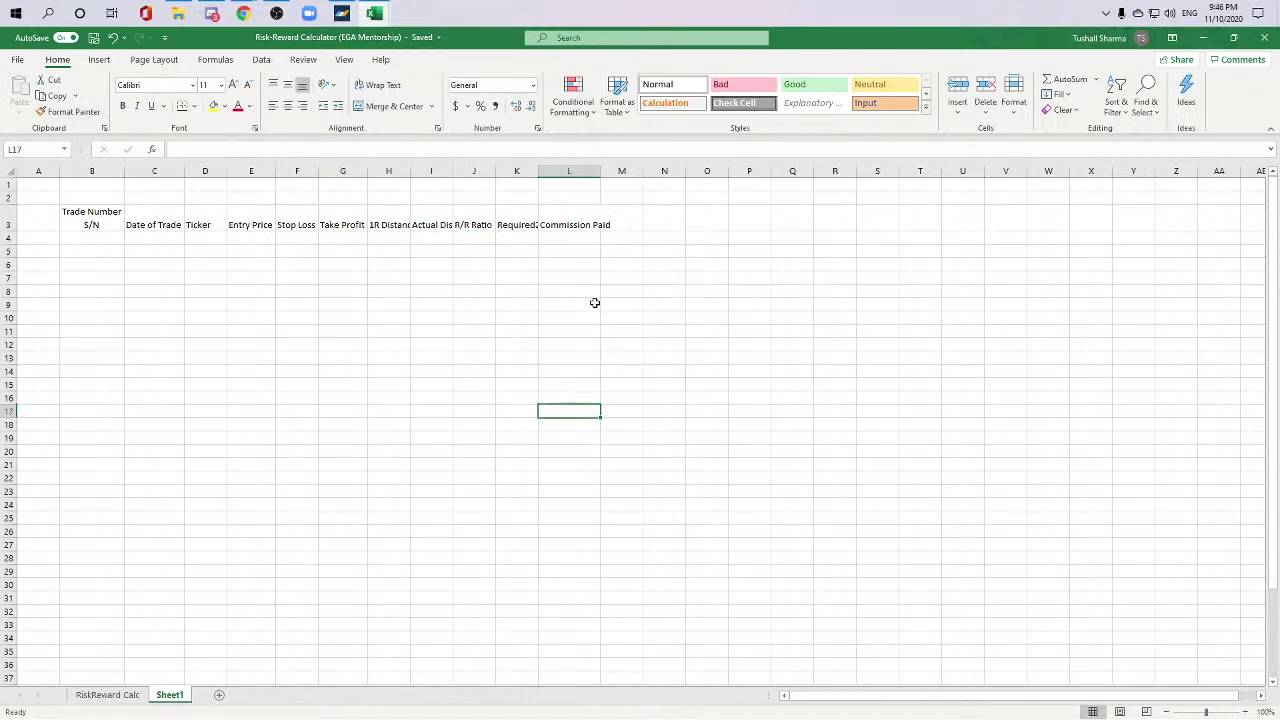
# Step: Autofit columns H through K to the width of their headings
pyautogui.doubleClick(415, 176)
pyautogui.click(415, 172)
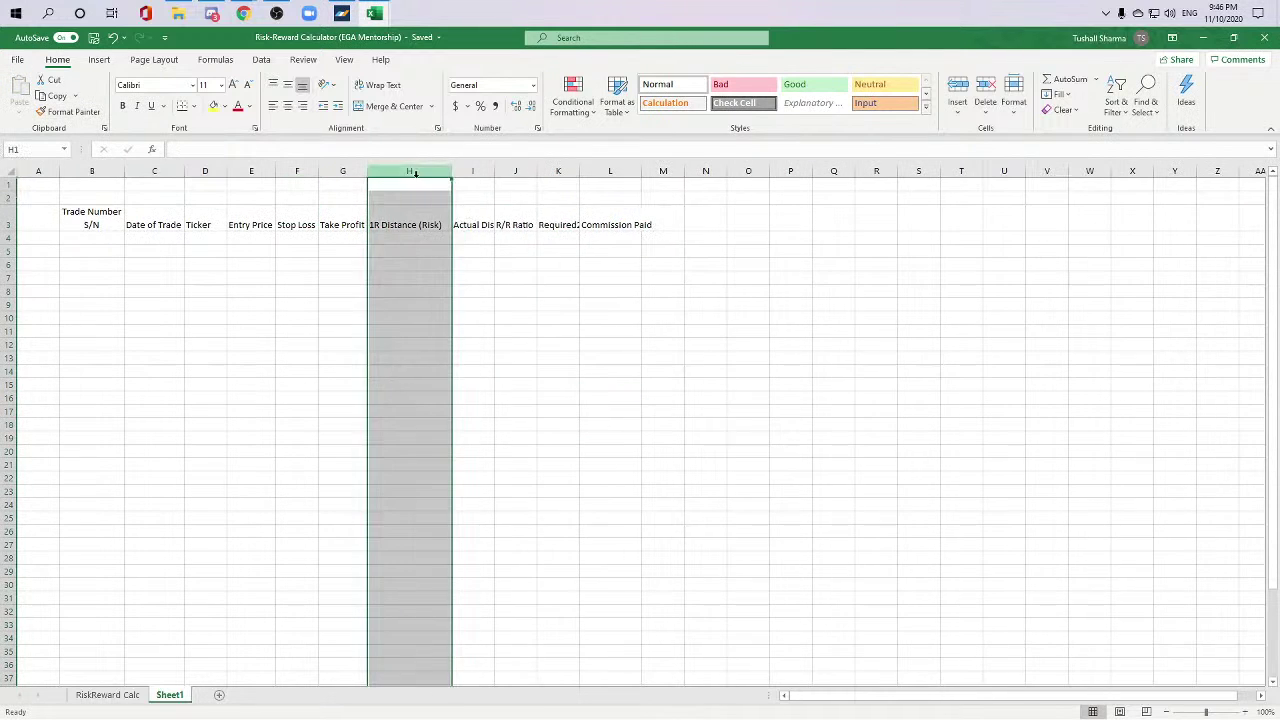
pyautogui.doubleClick(495, 171)
pyautogui.doubleClick(569, 171)
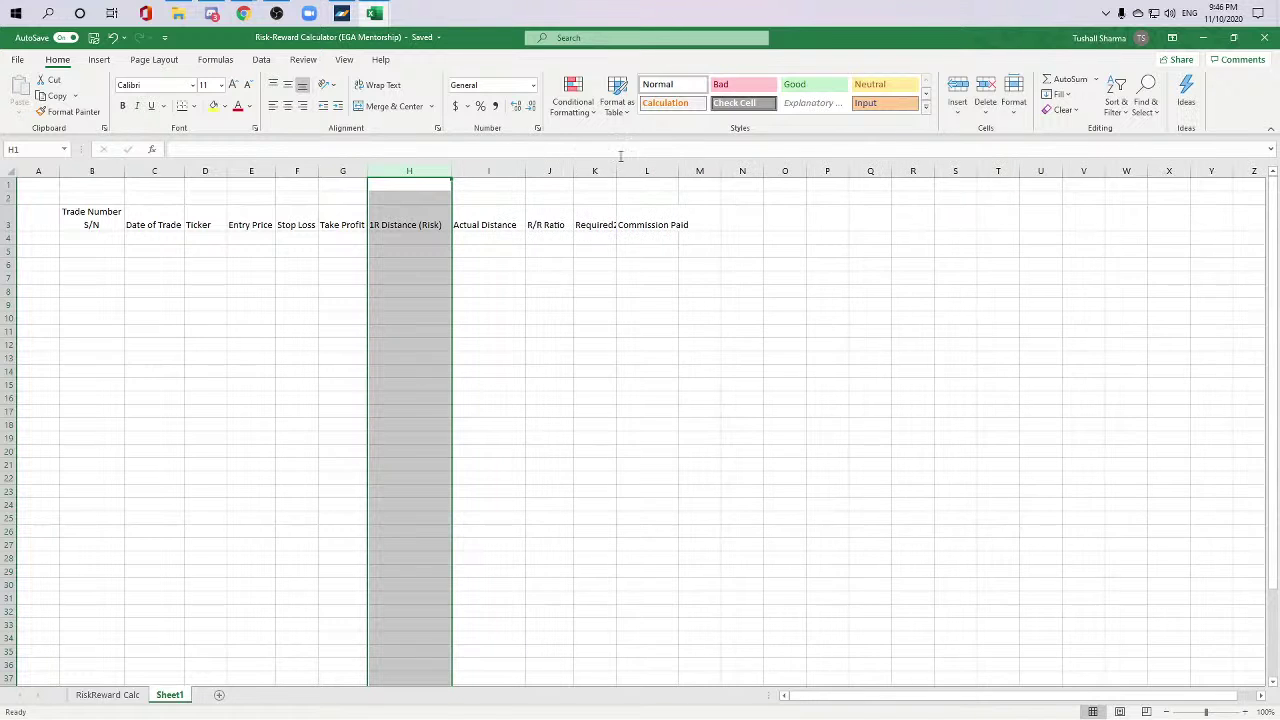
pyautogui.doubleClick(618, 168)
# Step: Break the Required 2R Distance and Actual Distance headings in row 3 onto two lines after their first word
pyautogui.click(609, 214)
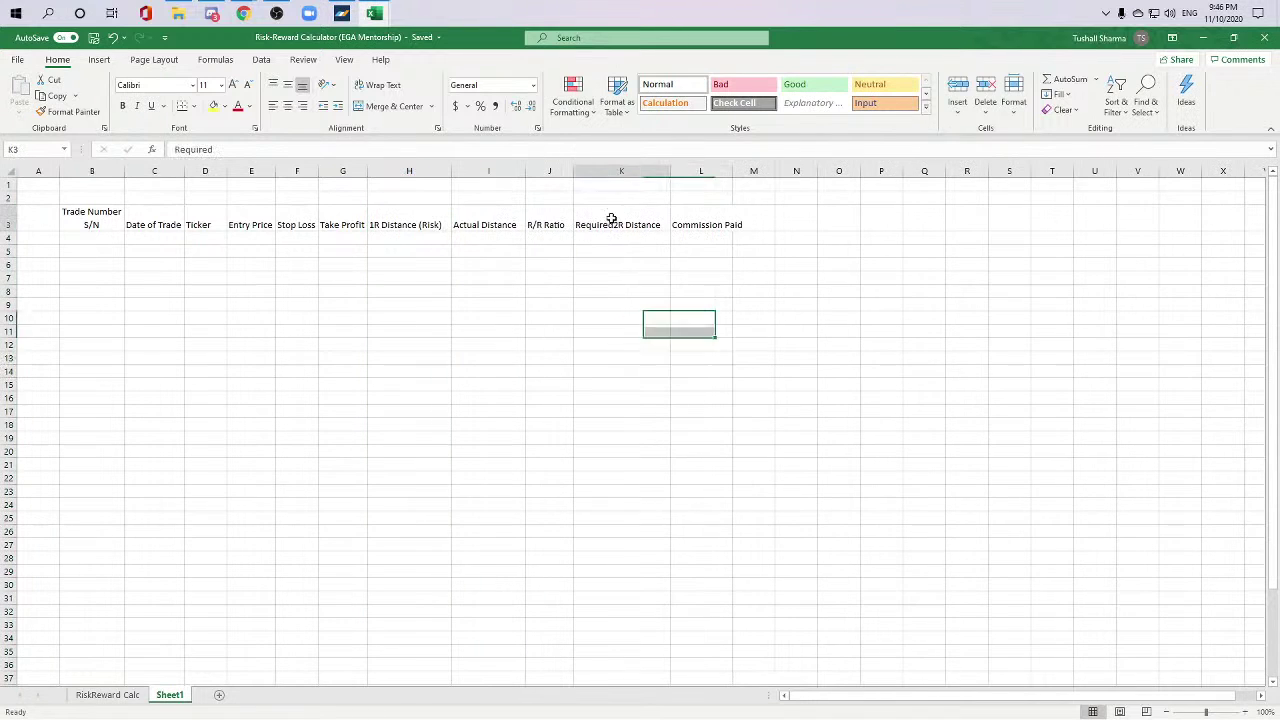
pyautogui.doubleClick(614, 224)
pyautogui.moveTo(700, 292); pyautogui.dragTo(677, 329)
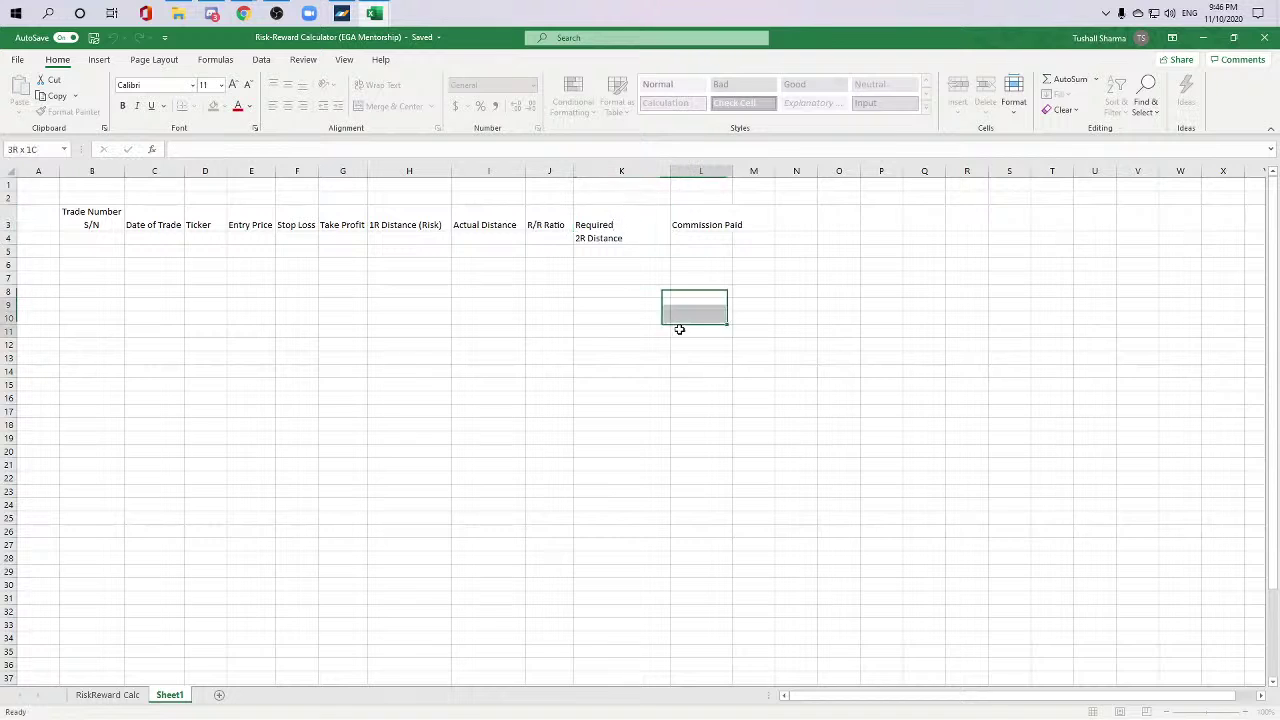
pyautogui.click(489, 230)
pyautogui.doubleClick(489, 235)
pyautogui.click(489, 371)
pyautogui.click(545, 212)
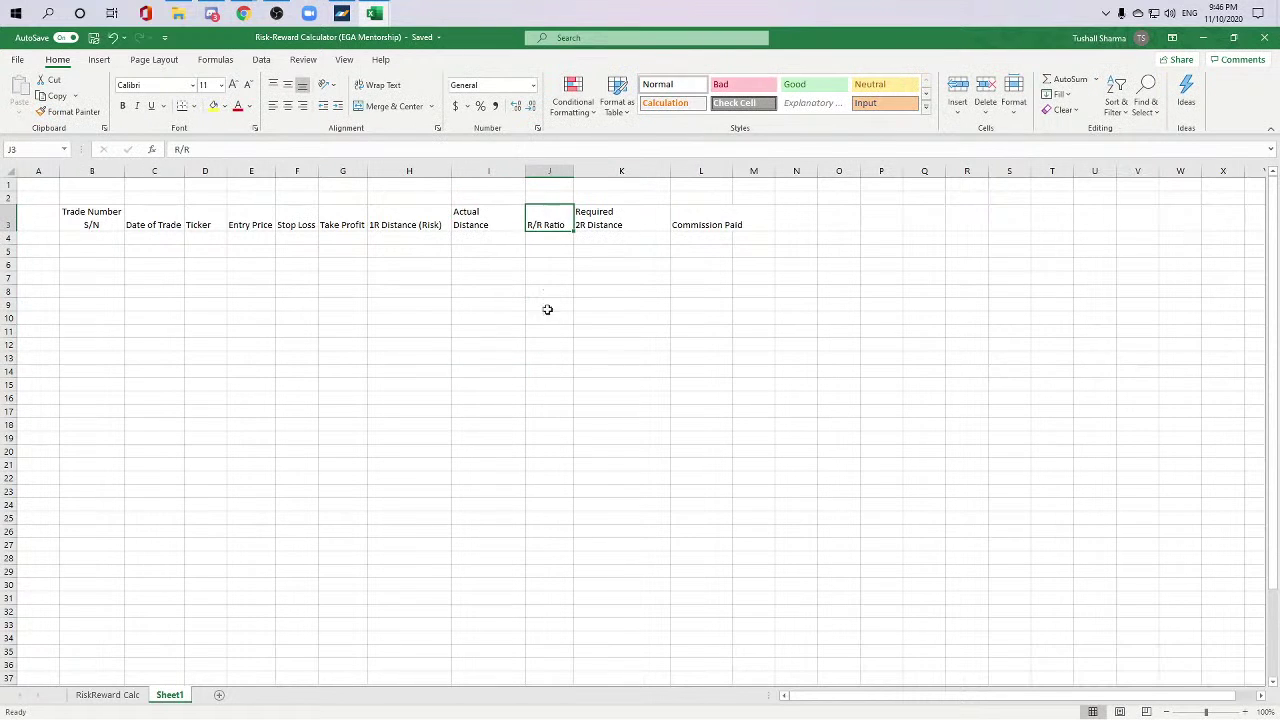
# Step: Break the headings in H3 and L3 onto two lines, after 1R and after Commission
pyautogui.click(512, 305)
pyautogui.doubleClick(400, 225)
pyautogui.hotkey('alt', 'Return')
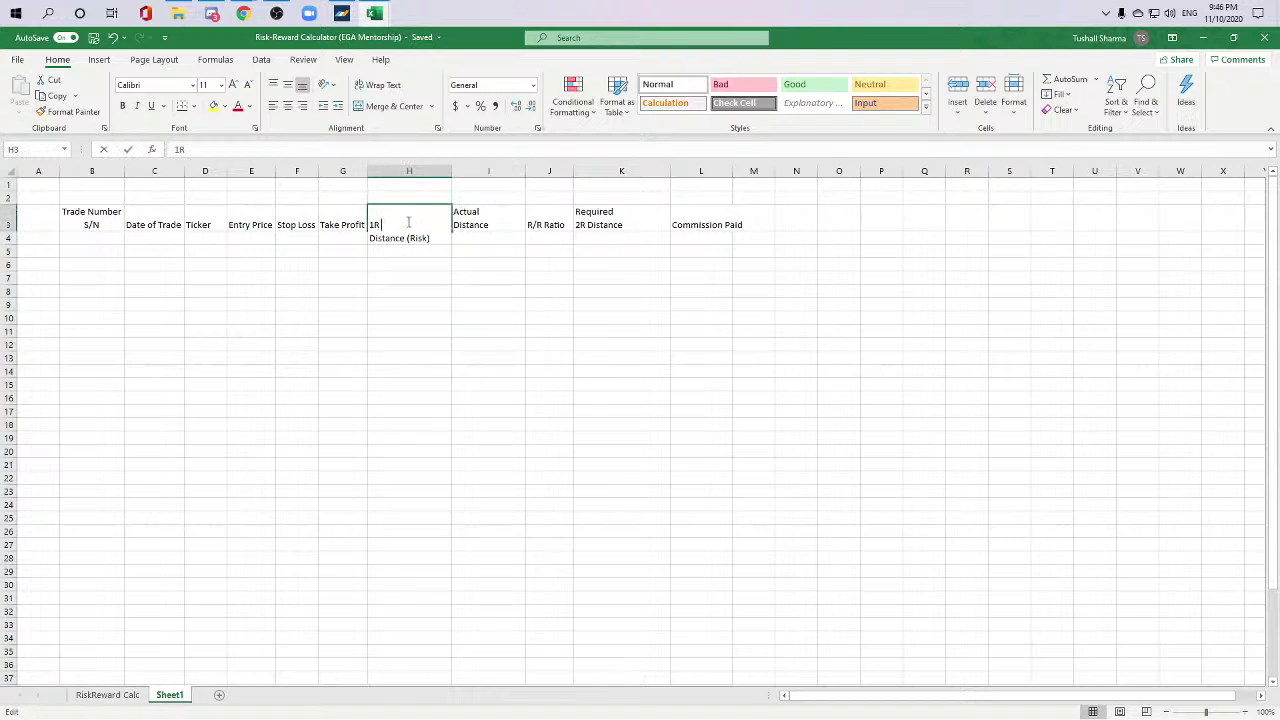
pyautogui.click(515, 357)
pyautogui.click(545, 331)
pyautogui.click(726, 197)
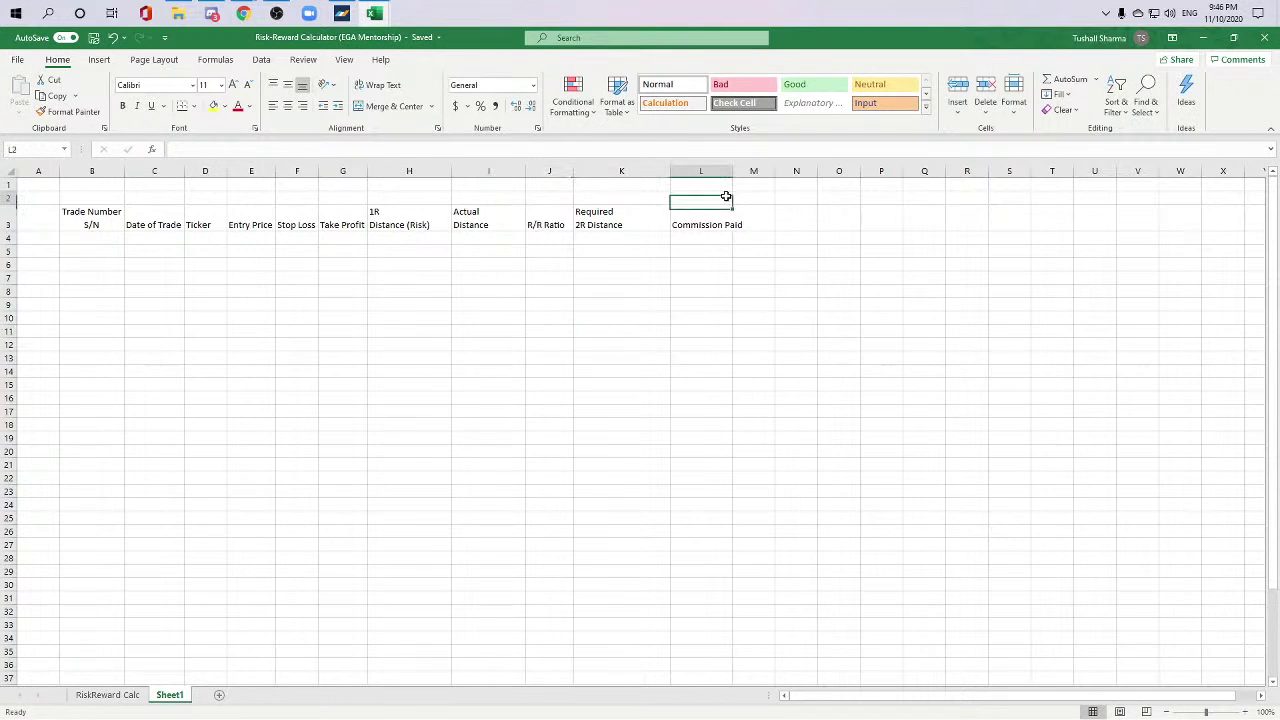
pyautogui.click(717, 211)
pyautogui.doubleClick(717, 218)
pyautogui.hotkey('alt', 'Return')
pyautogui.click(794, 278)
pyautogui.click(700, 290)
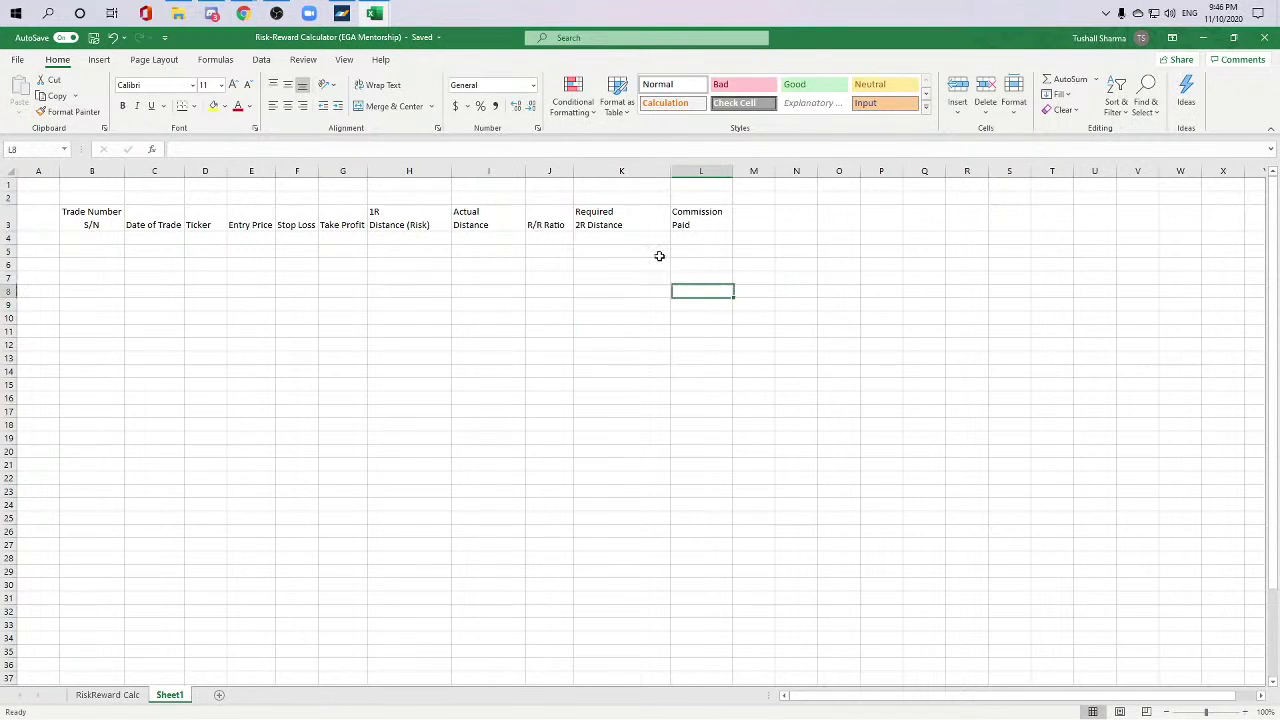
# Step: Autofit column K to its two-line heading
pyautogui.doubleClick(671, 171)
pyautogui.moveTo(705, 318); pyautogui.dragTo(720, 331)
pyautogui.moveTo(488, 344); pyautogui.dragTo(488, 331)
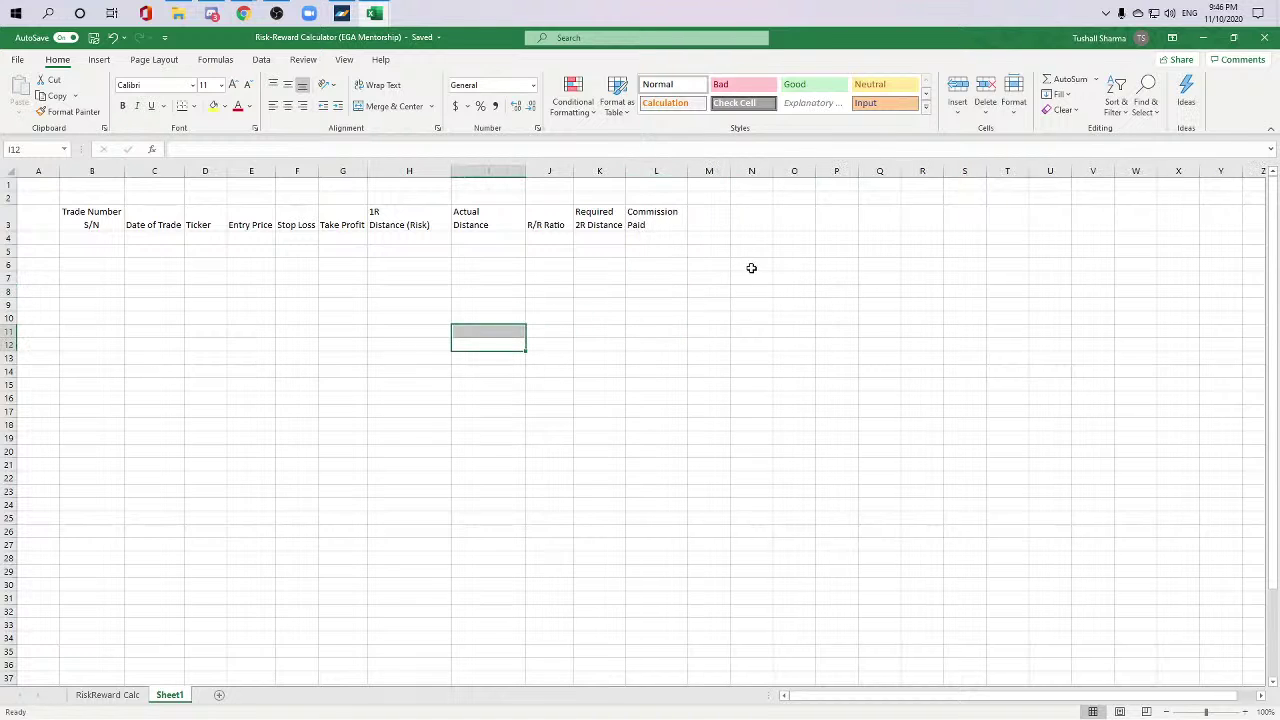
# Step: Enter the headings "P/L" in N3 and "Win Rate" in O3, and save the workbook
pyautogui.click(700, 212)
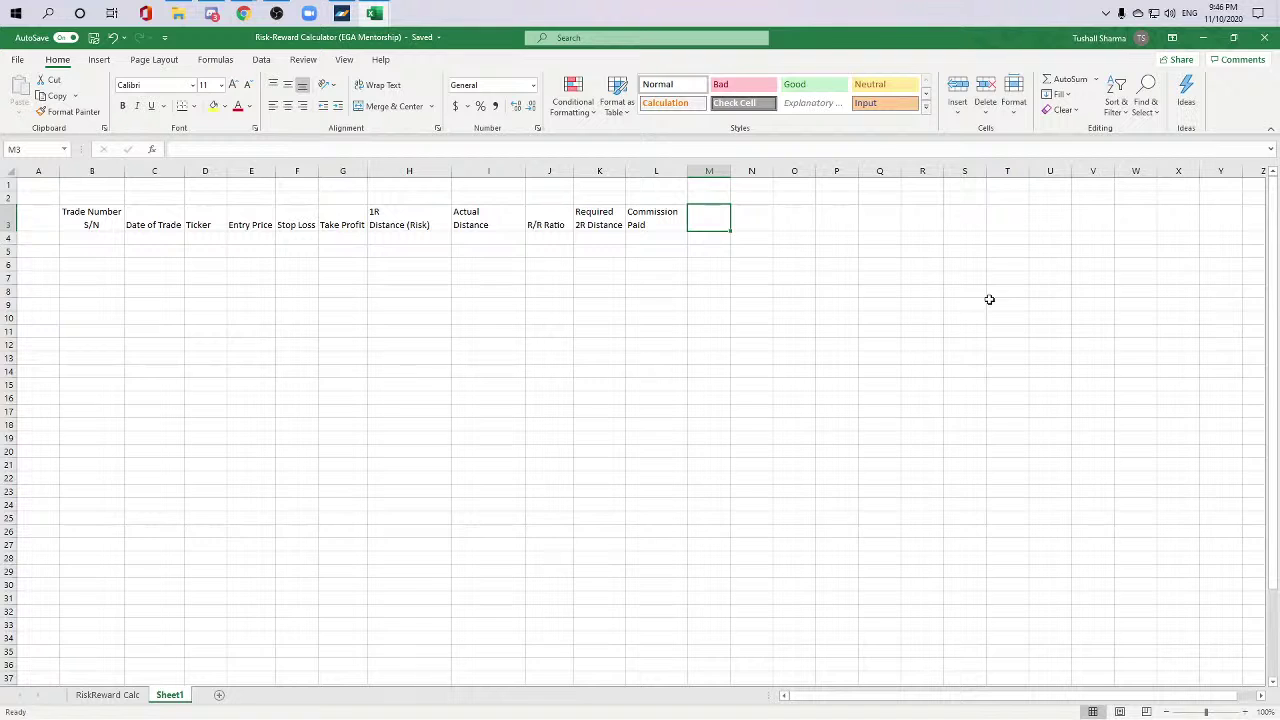
pyautogui.click(748, 213)
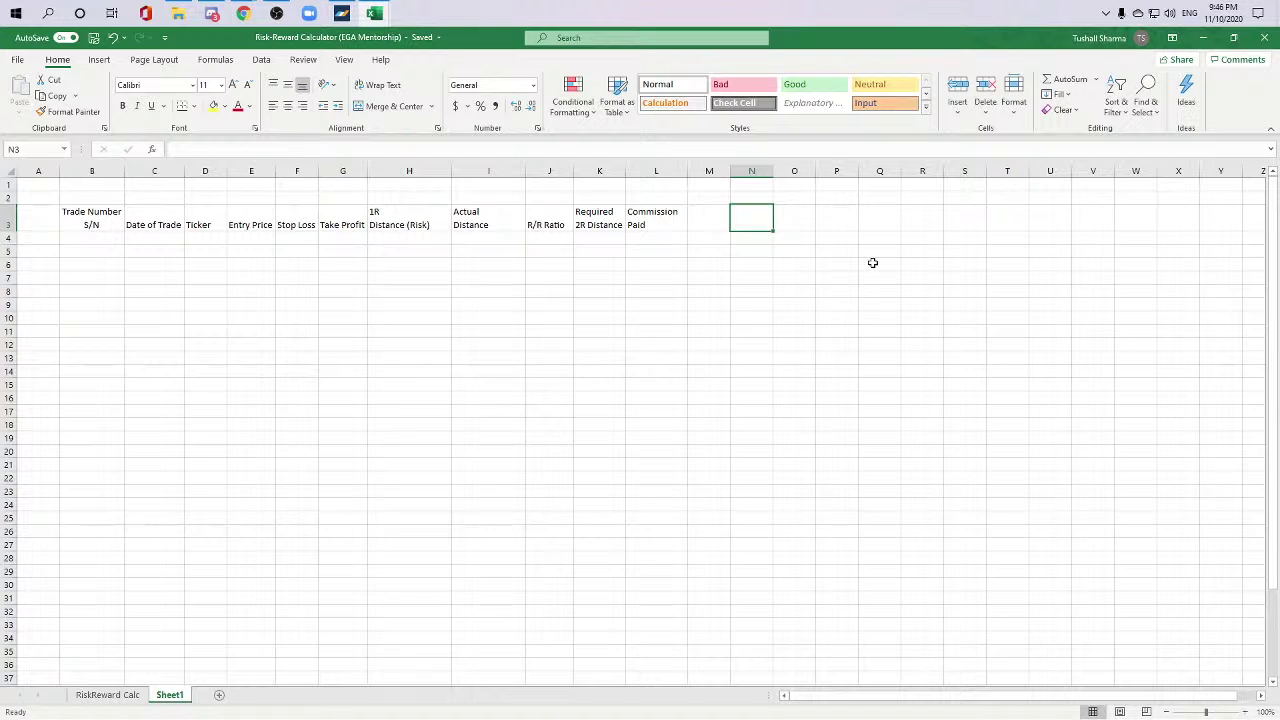
pyautogui.write('P/L')
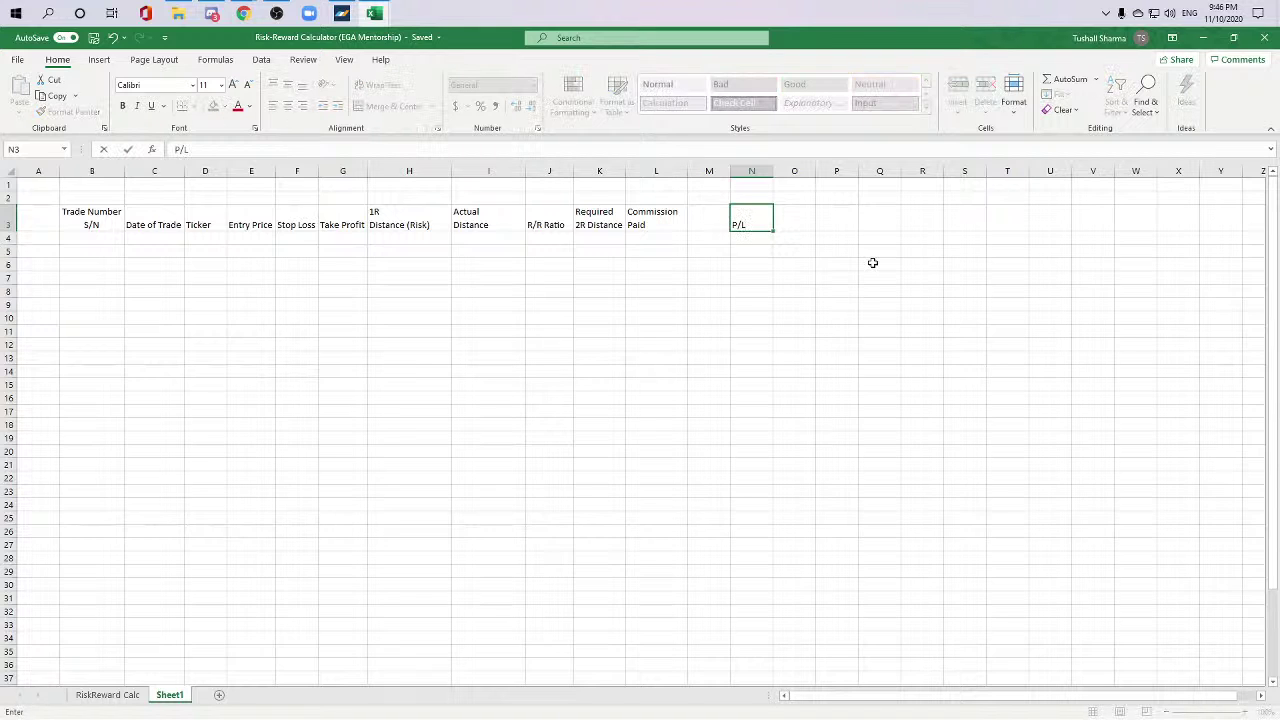
pyautogui.press('Tab')
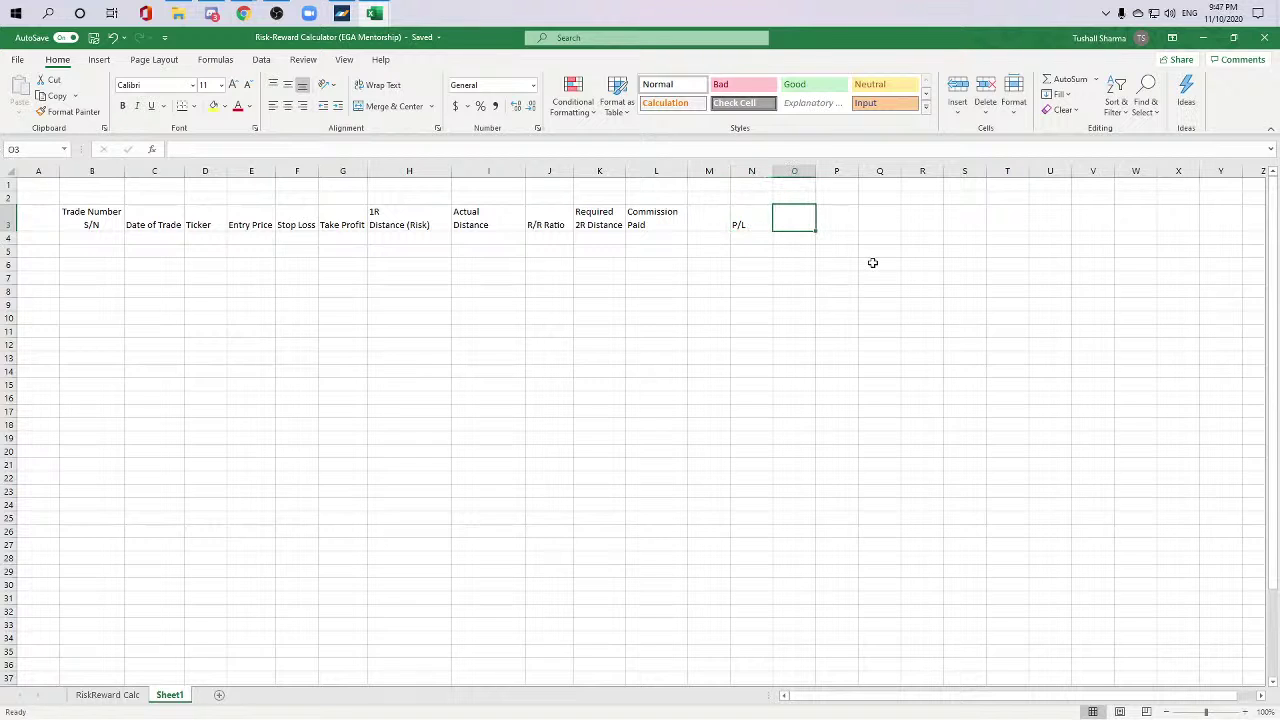
pyautogui.write('Win Rate')
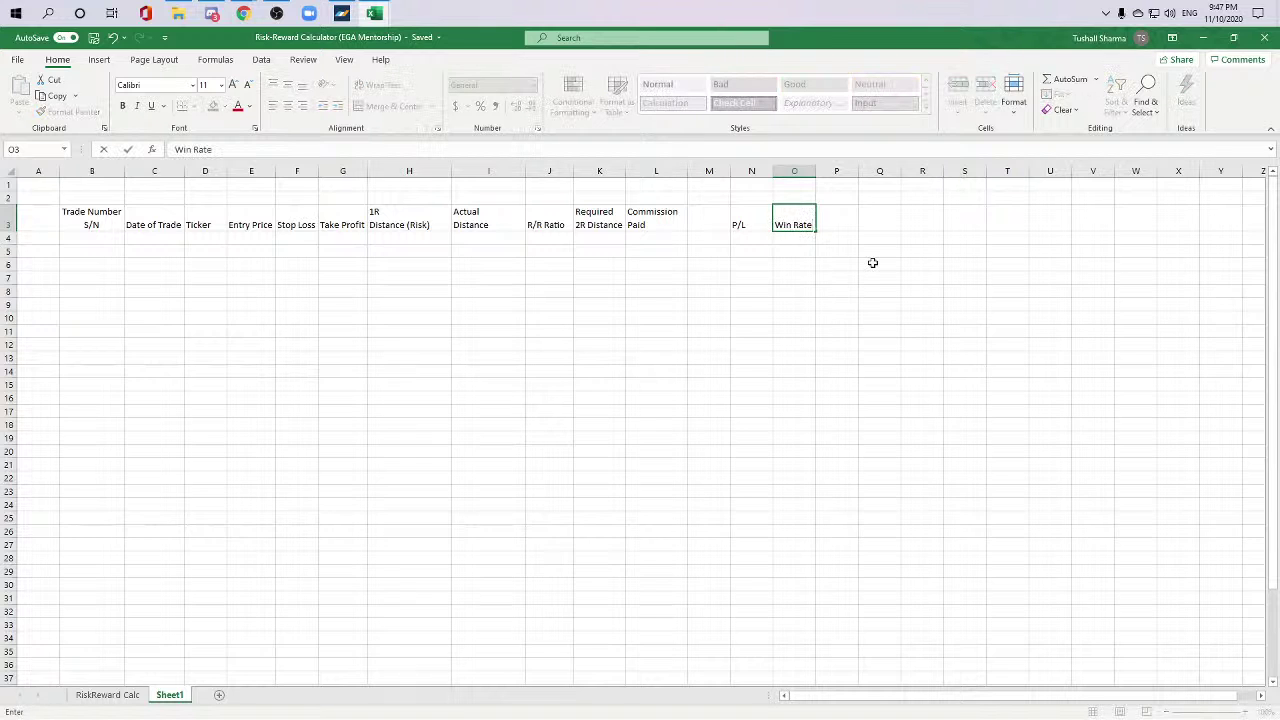
pyautogui.press('Tab')
pyautogui.press('Left')
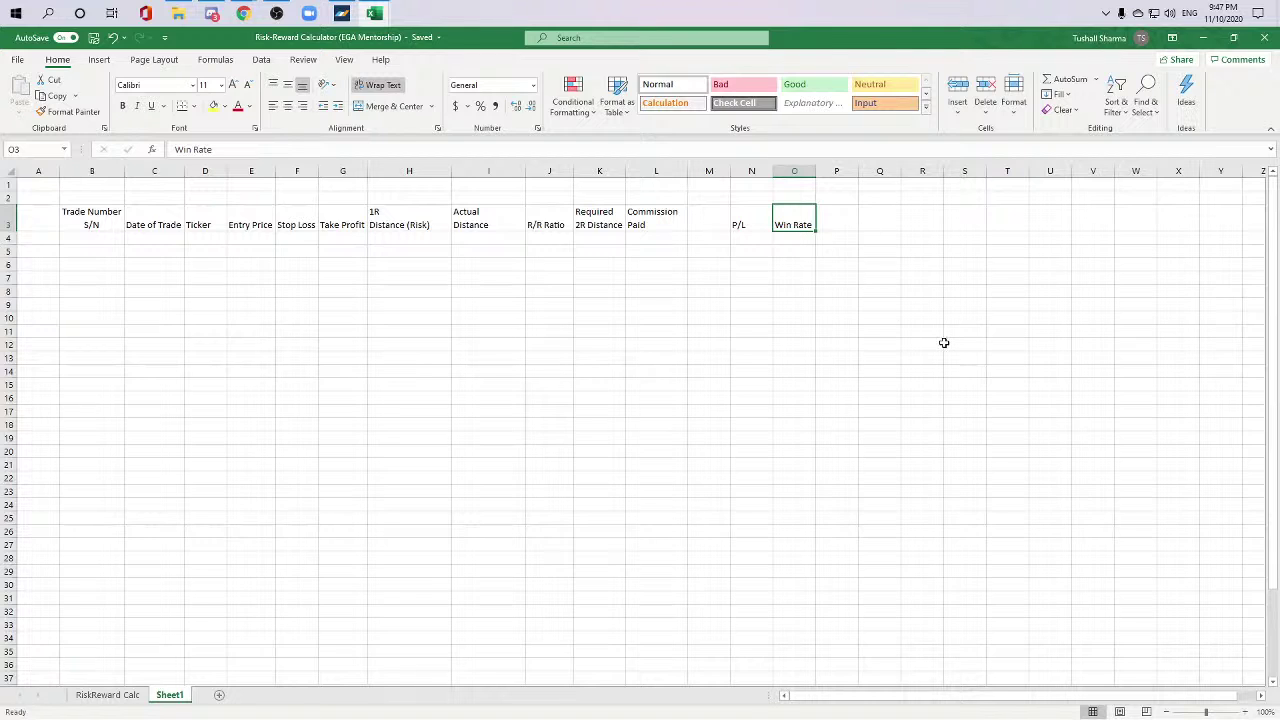
pyautogui.hotkey('ctrl', 's')
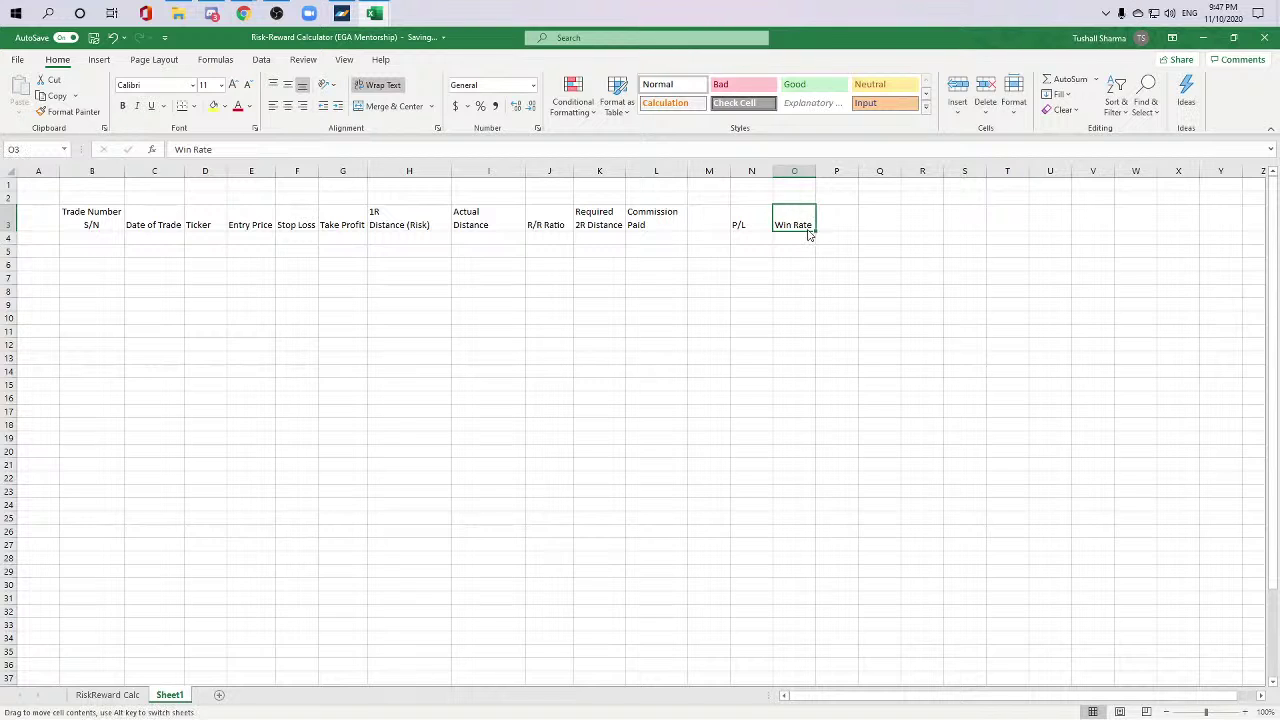
# Step: Move the Win Rate heading to P3 and enter "P/L in %" in O3
pyautogui.moveTo(808, 232); pyautogui.dragTo(850, 232)
pyautogui.press('Left')
pyautogui.press('Left')
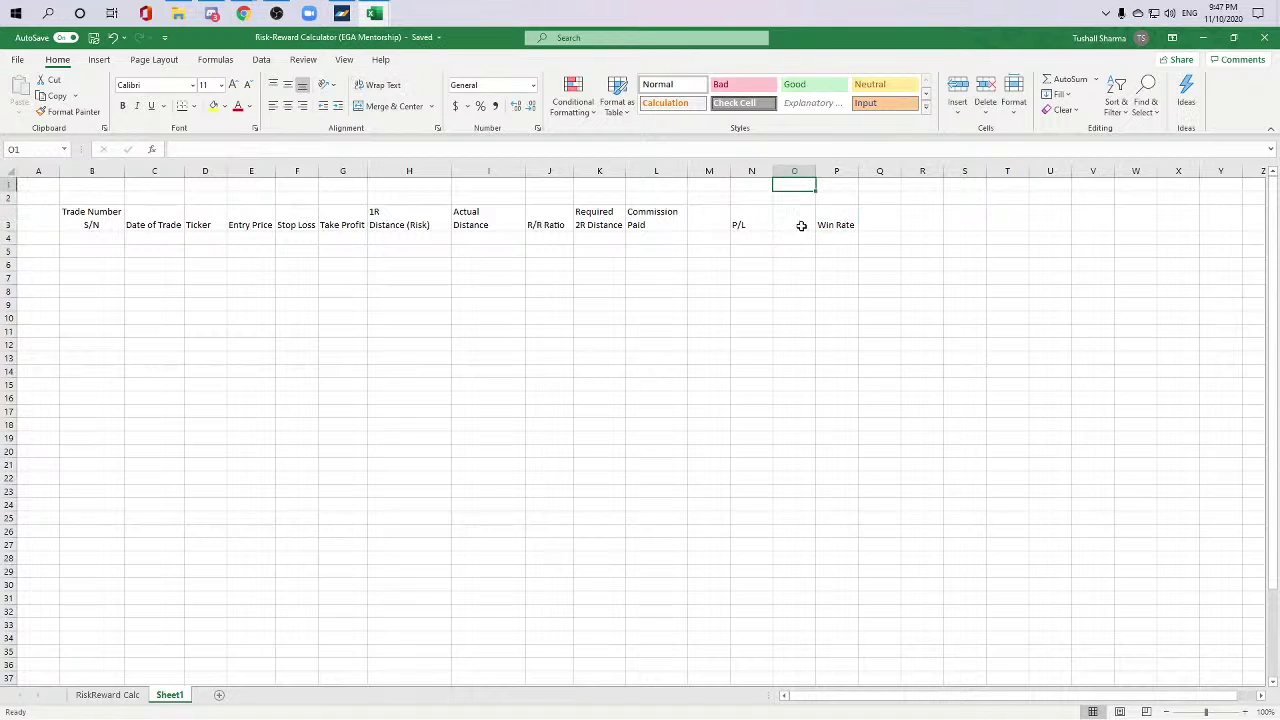
pyautogui.click(800, 223)
pyautogui.press('BackSpace')
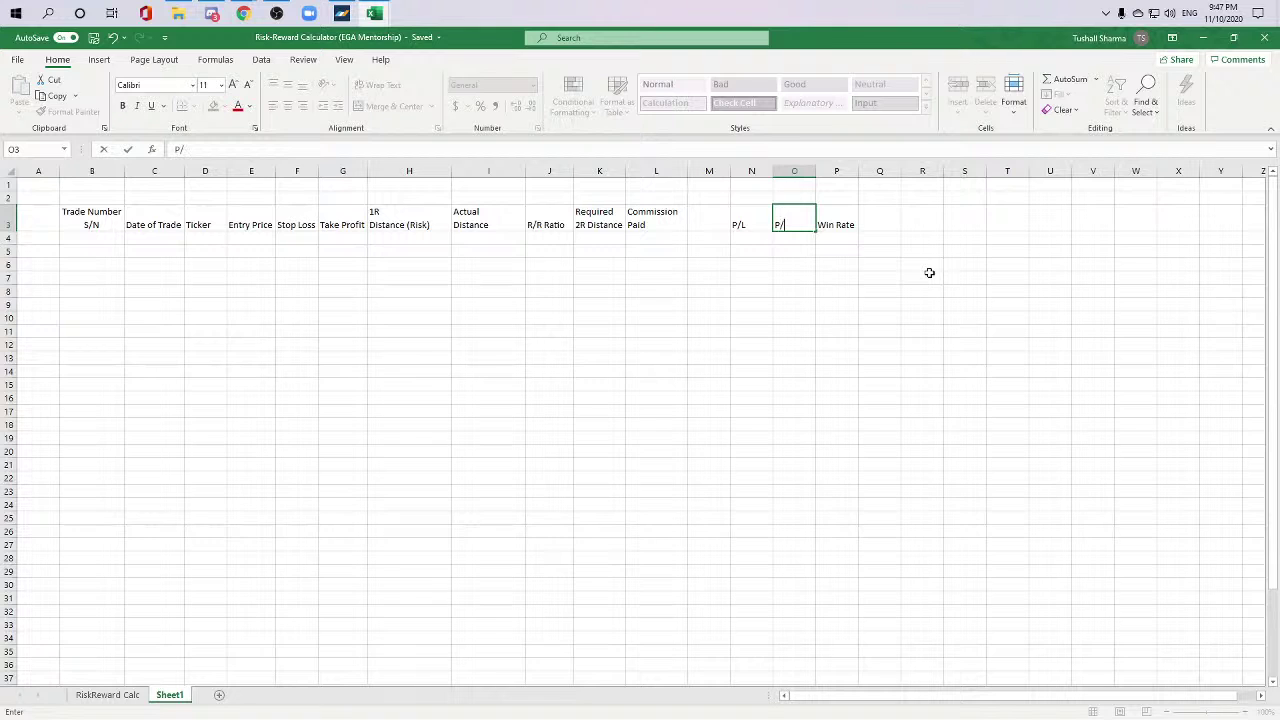
pyautogui.write('P/L in %')
pyautogui.press('Return')
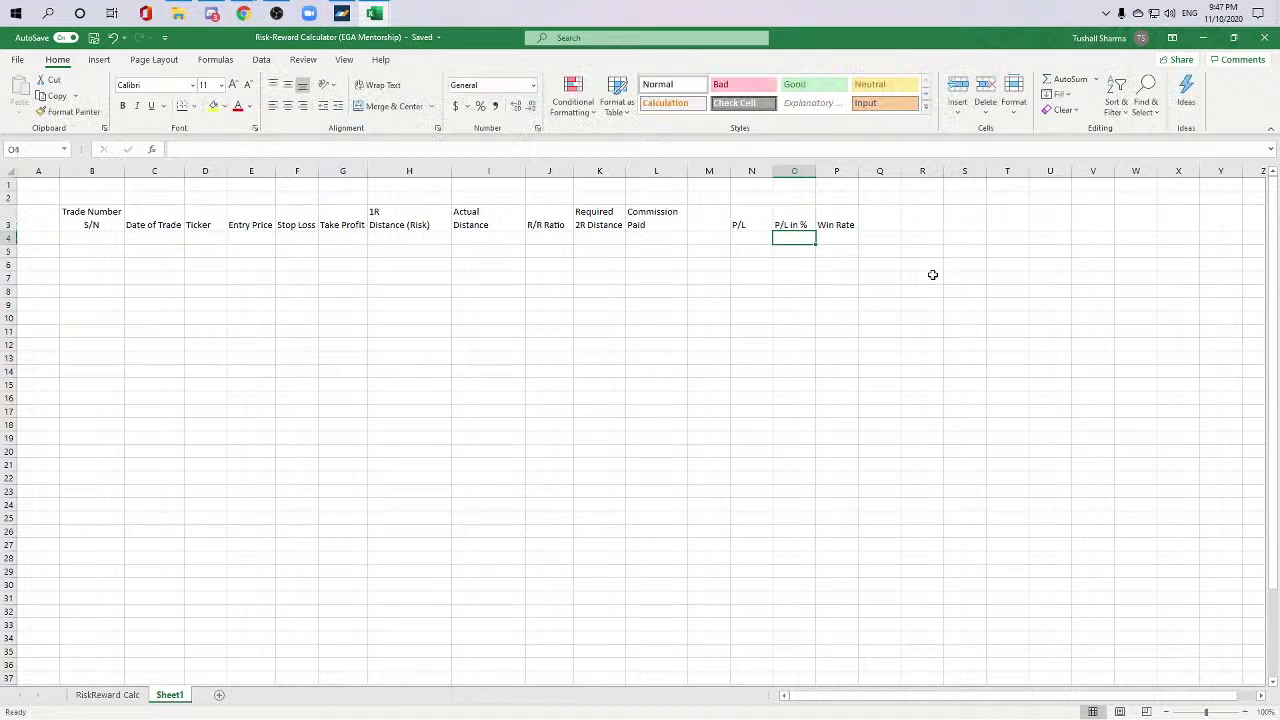
pyautogui.click(929, 276)
pyautogui.click(741, 225)
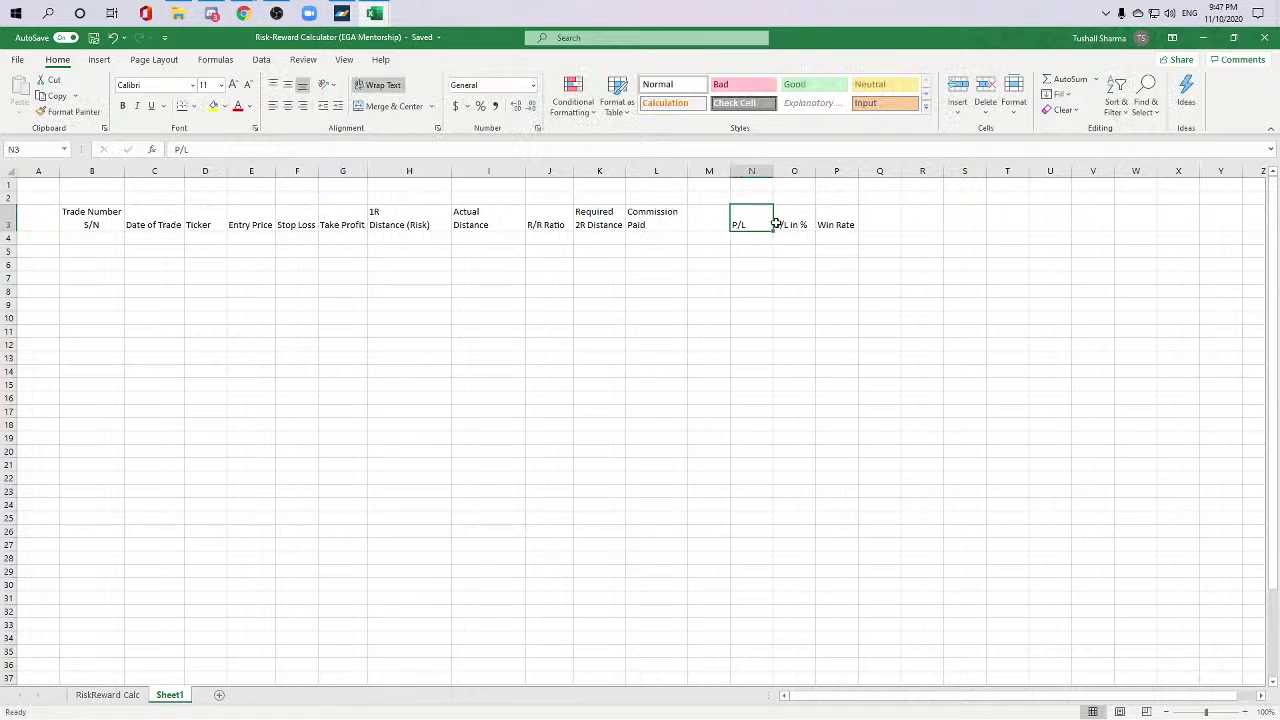
pyautogui.click(789, 223)
pyautogui.press('Left')
pyautogui.click(791, 224)
pyautogui.press('Left')
pyautogui.click(789, 223)
pyautogui.click(749, 223)
pyautogui.press('Right')
pyautogui.click(818, 305)
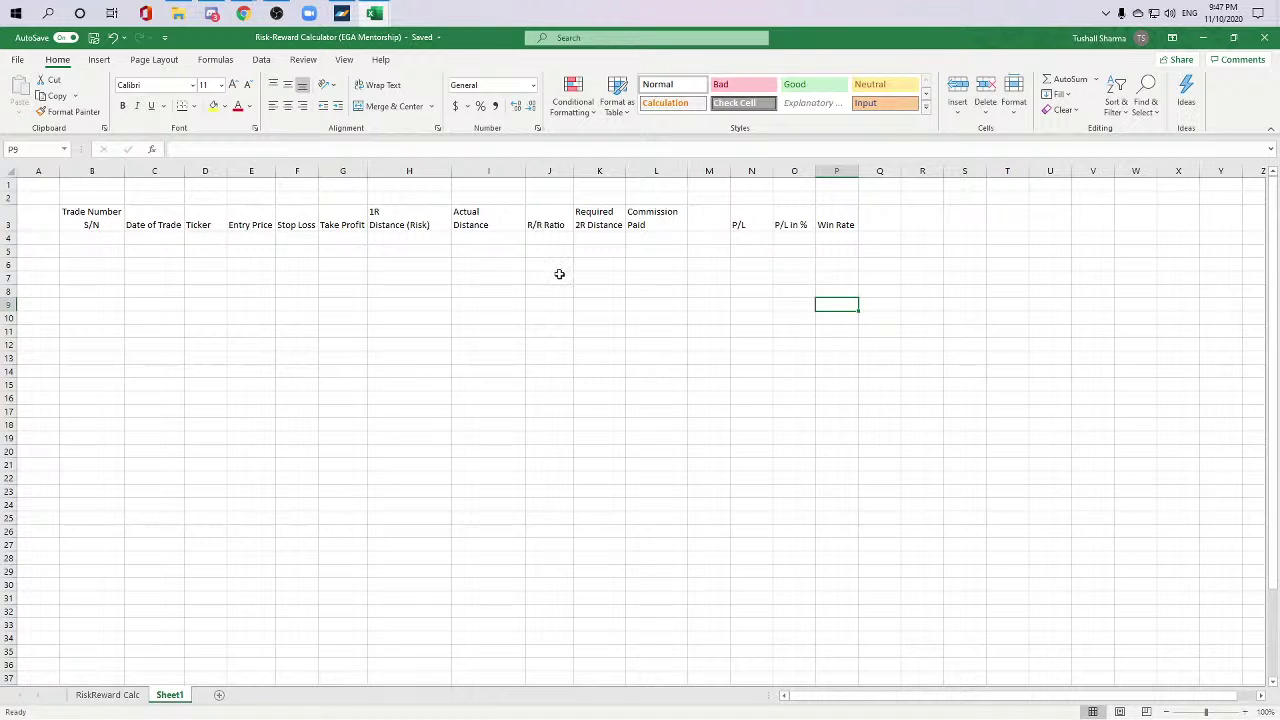
pyautogui.click(552, 304)
pyautogui.click(111, 320)
pyautogui.click(483, 374)
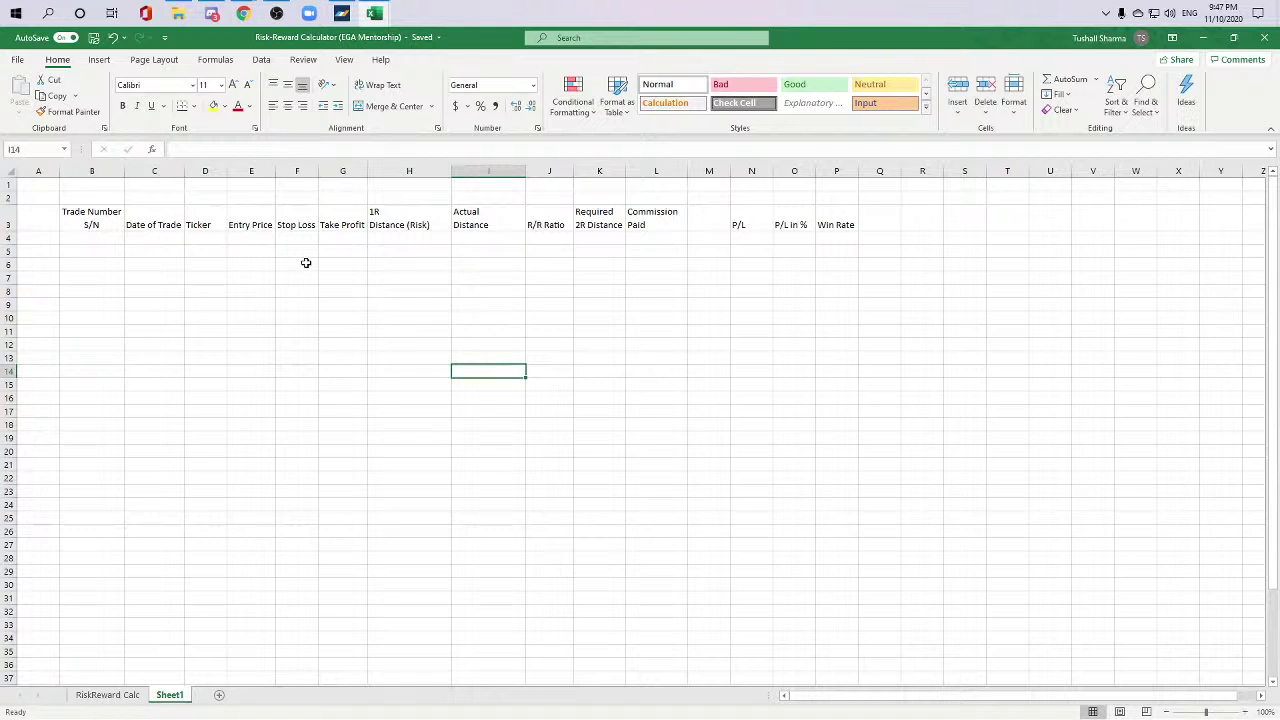
pyautogui.click(470, 301)
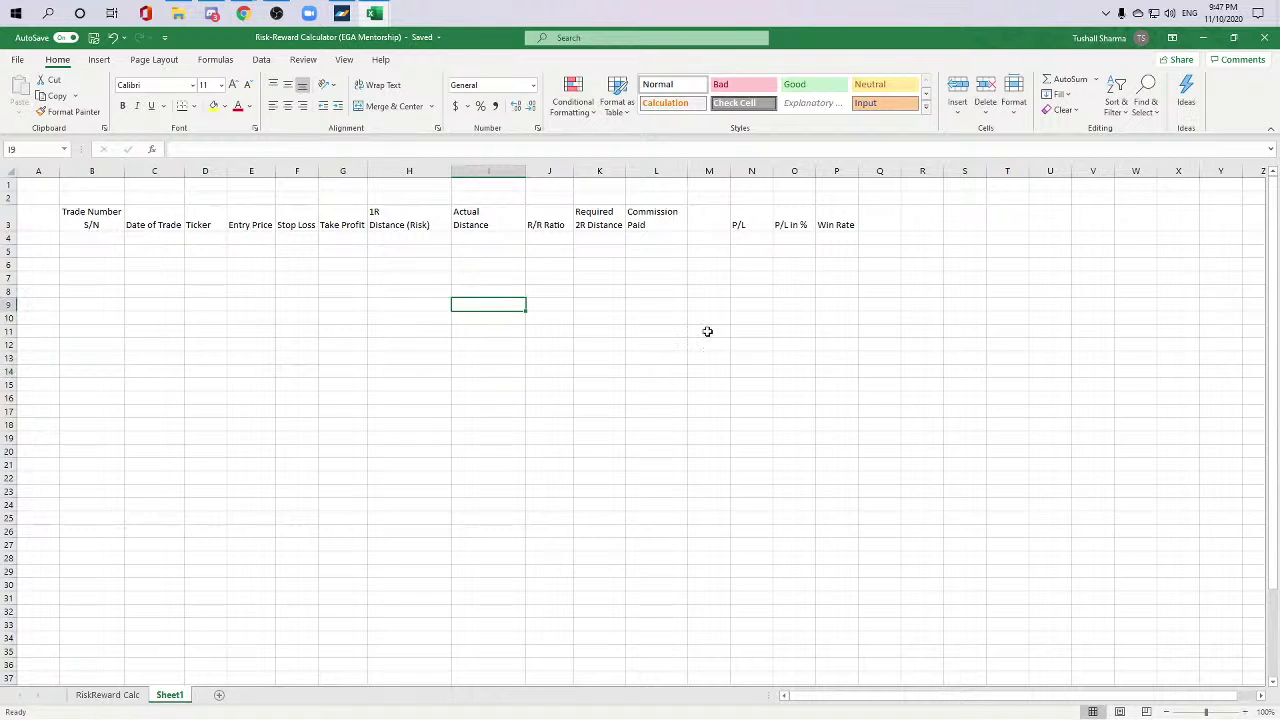
# Step: Shift the P/L, P/L in % and Win Rate headings into M3:O3, directly beside Commission Paid
pyautogui.click(706, 331)
pyautogui.moveTo(760, 208); pyautogui.dragTo(778, 234)
pyautogui.click(830, 331)
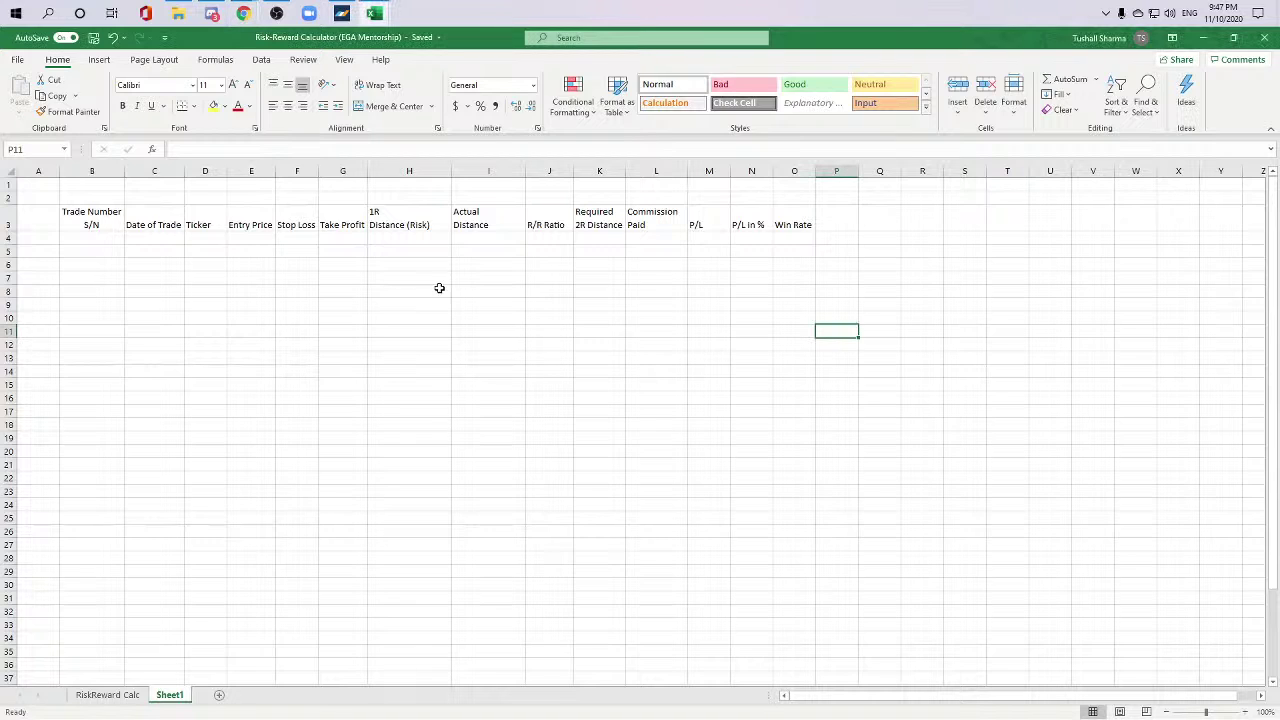
pyautogui.click(92, 240)
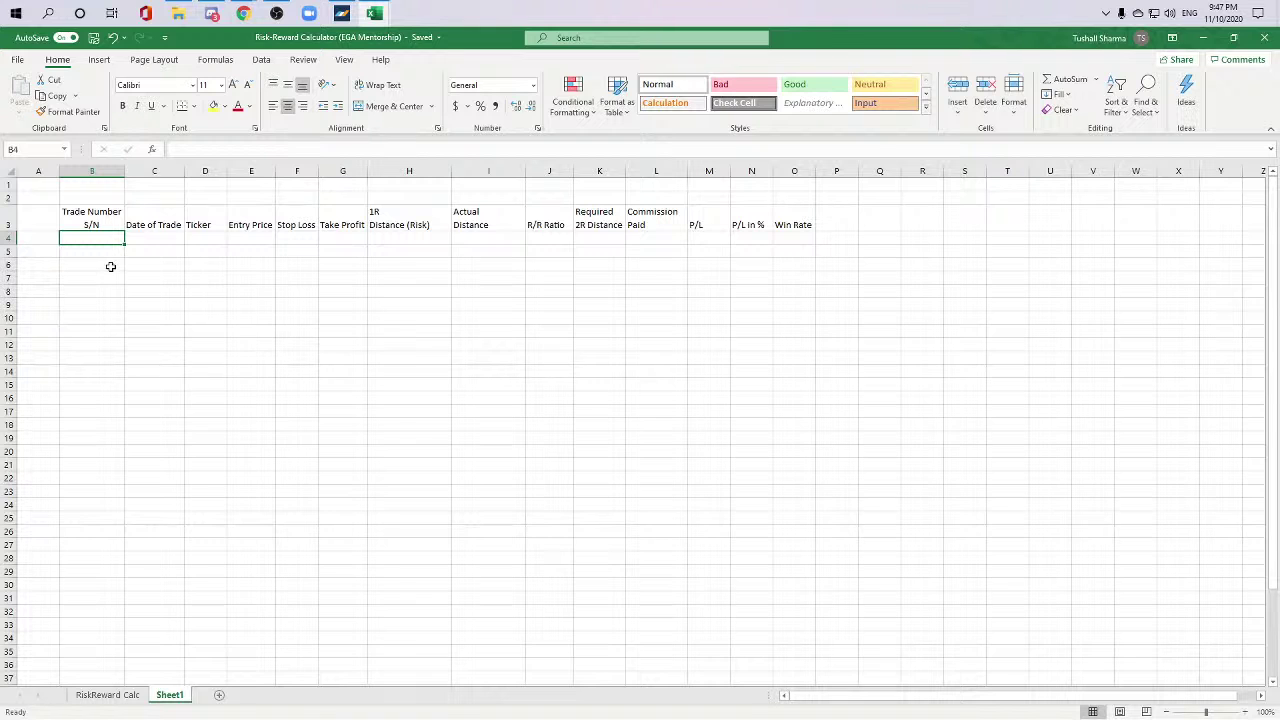
pyautogui.write('1')
pyautogui.press('Return')
pyautogui.write('3')
pyautogui.press('Return')
pyautogui.write('4')
pyautogui.press('Return')
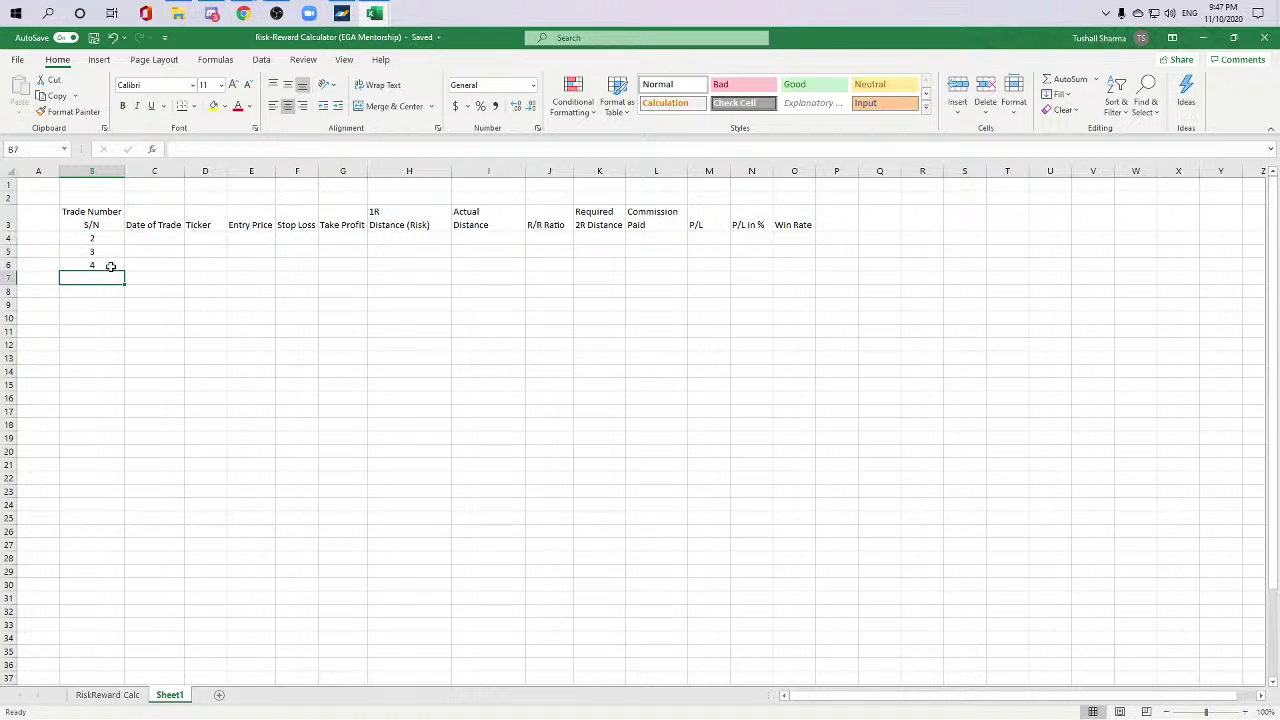
# Step: Enter the trade numbers 1 to 5 in cells B4:B8
pyautogui.press('Up')
pyautogui.press('Up')
pyautogui.write('2')
pyautogui.press('Return')
pyautogui.write('3')
pyautogui.press('Return')
pyautogui.write('4')
pyautogui.press('Return')
pyautogui.write('5')
pyautogui.press('Return')
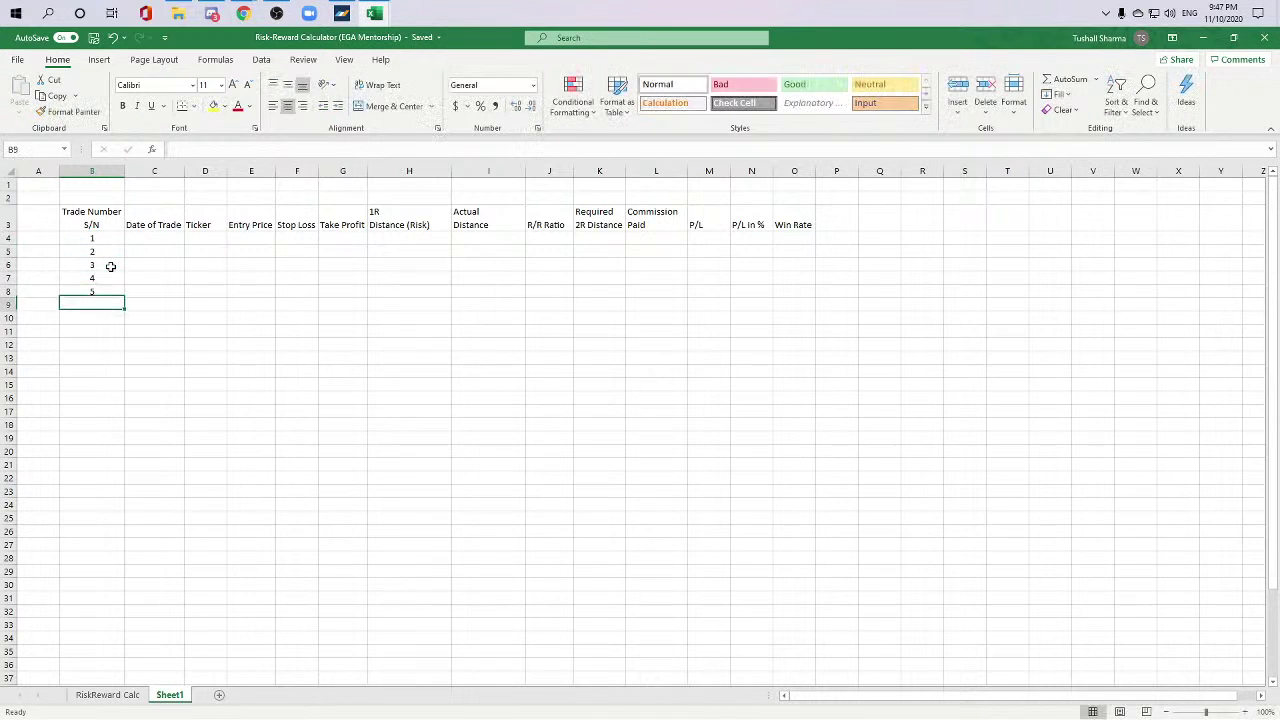
# Step: Try to extend the trade numbering by filling from B8 alone down to B18, and clear the filled cells
pyautogui.click(100, 290)
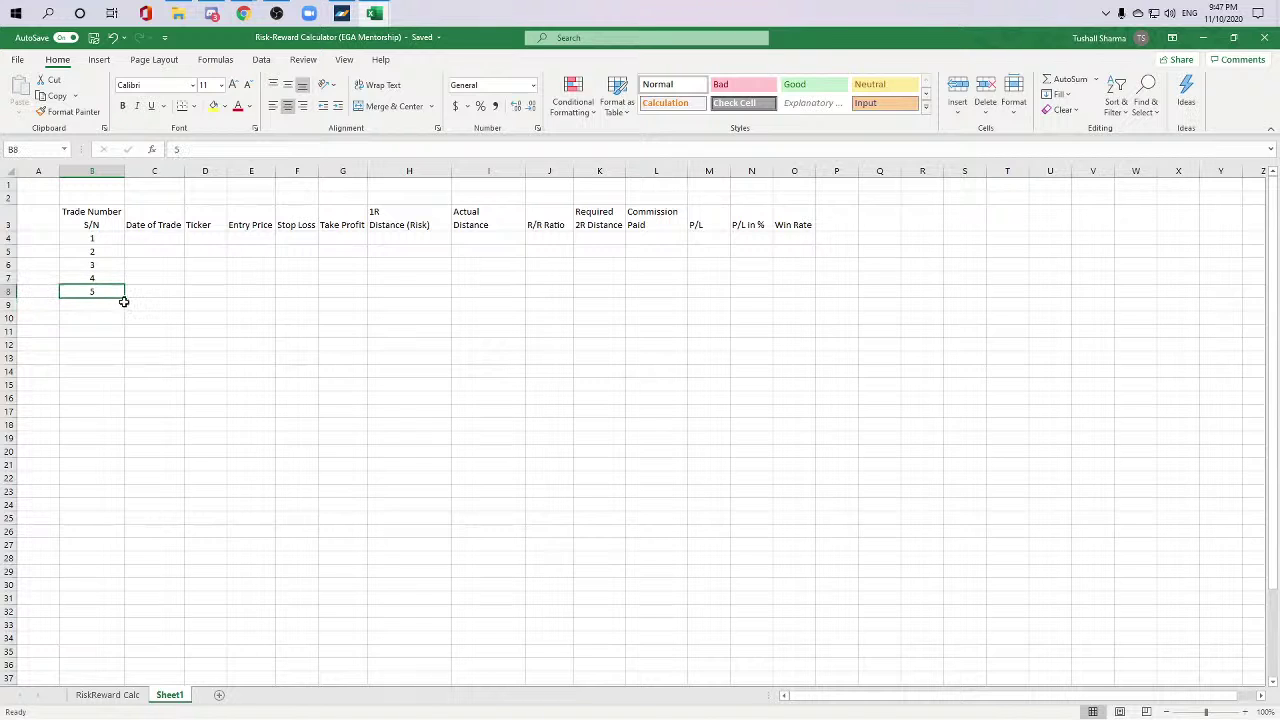
pyautogui.moveTo(124, 299); pyautogui.dragTo(124, 431)
pyautogui.click(100, 305)
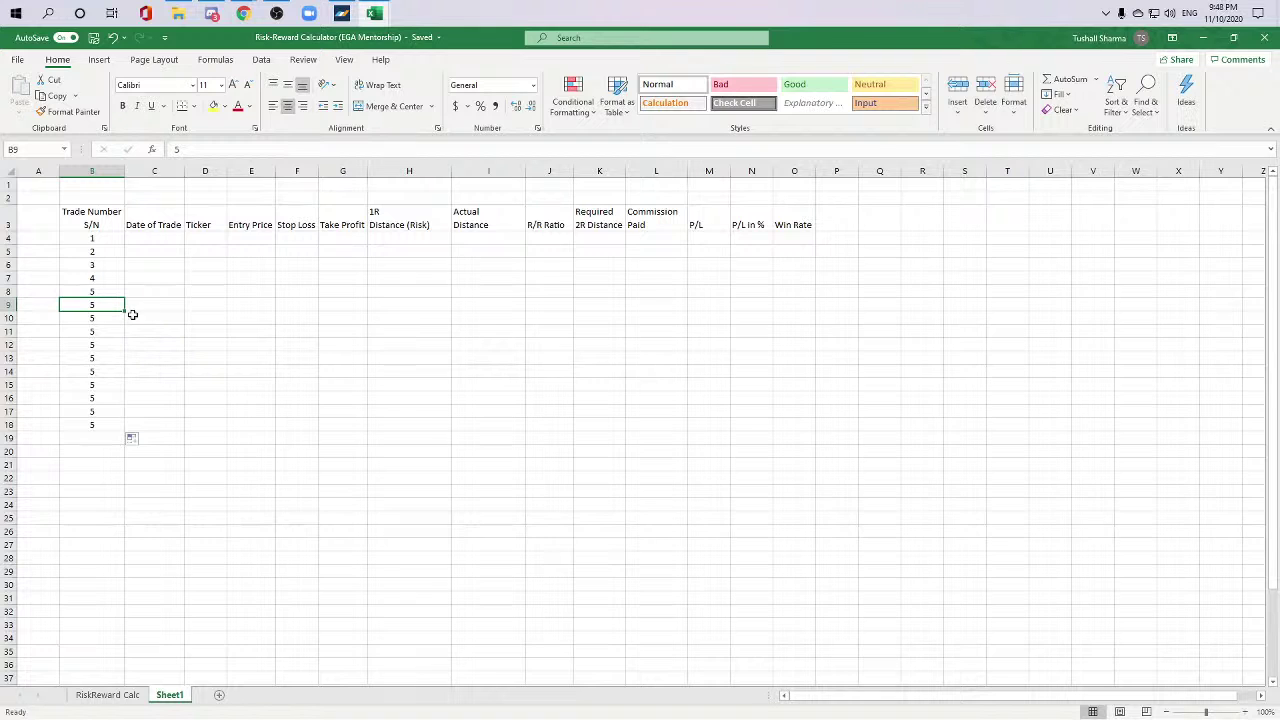
pyautogui.moveTo(94, 303); pyautogui.dragTo(96, 416)
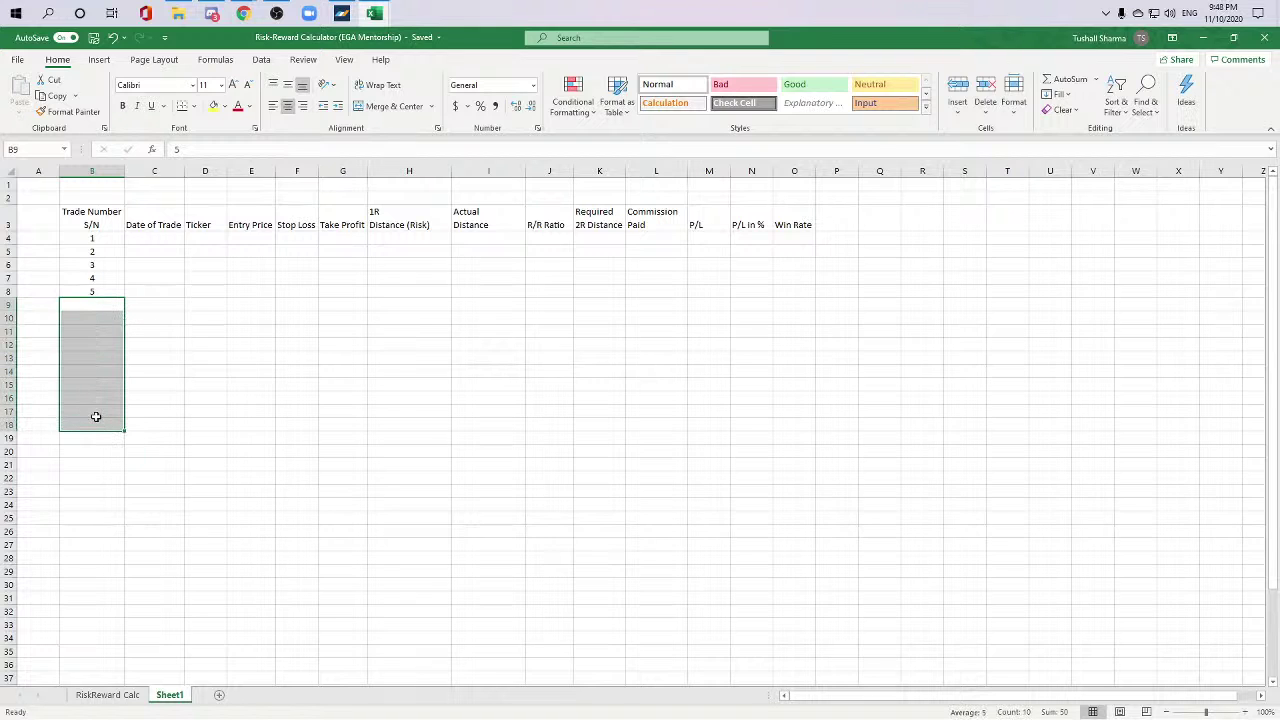
pyautogui.press('Delete')
# Step: Extend the trade number series from B4:B8 down to 17 in cell B20
pyautogui.click(126, 266)
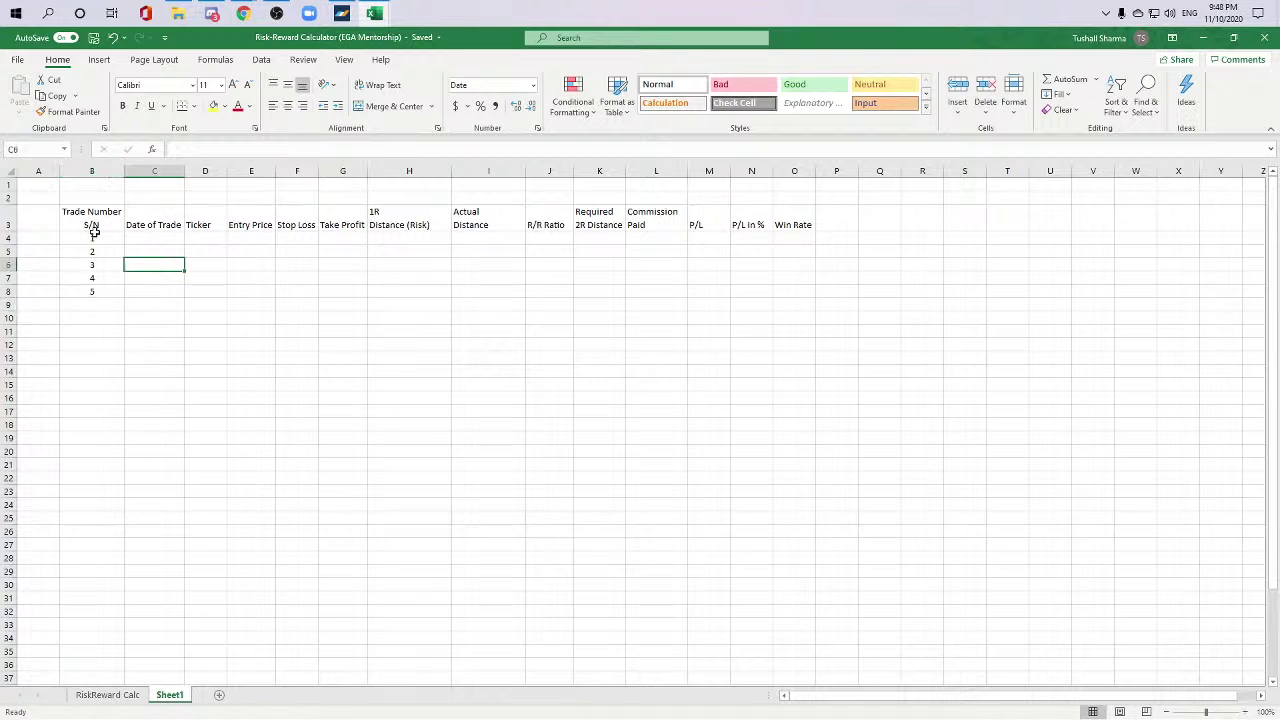
pyautogui.moveTo(93, 237); pyautogui.dragTo(125, 458)
pyautogui.click(251, 398)
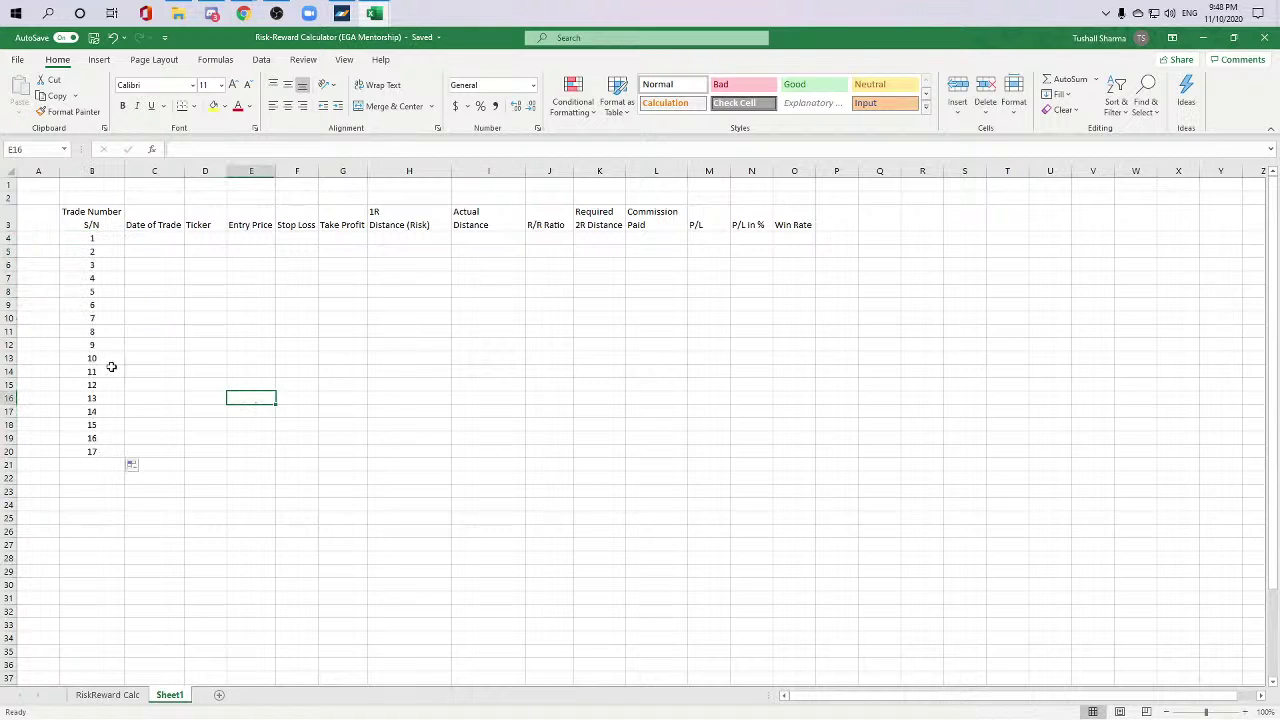
pyautogui.moveTo(95, 265); pyautogui.dragTo(122, 450)
pyautogui.moveTo(91, 239); pyautogui.dragTo(95, 273)
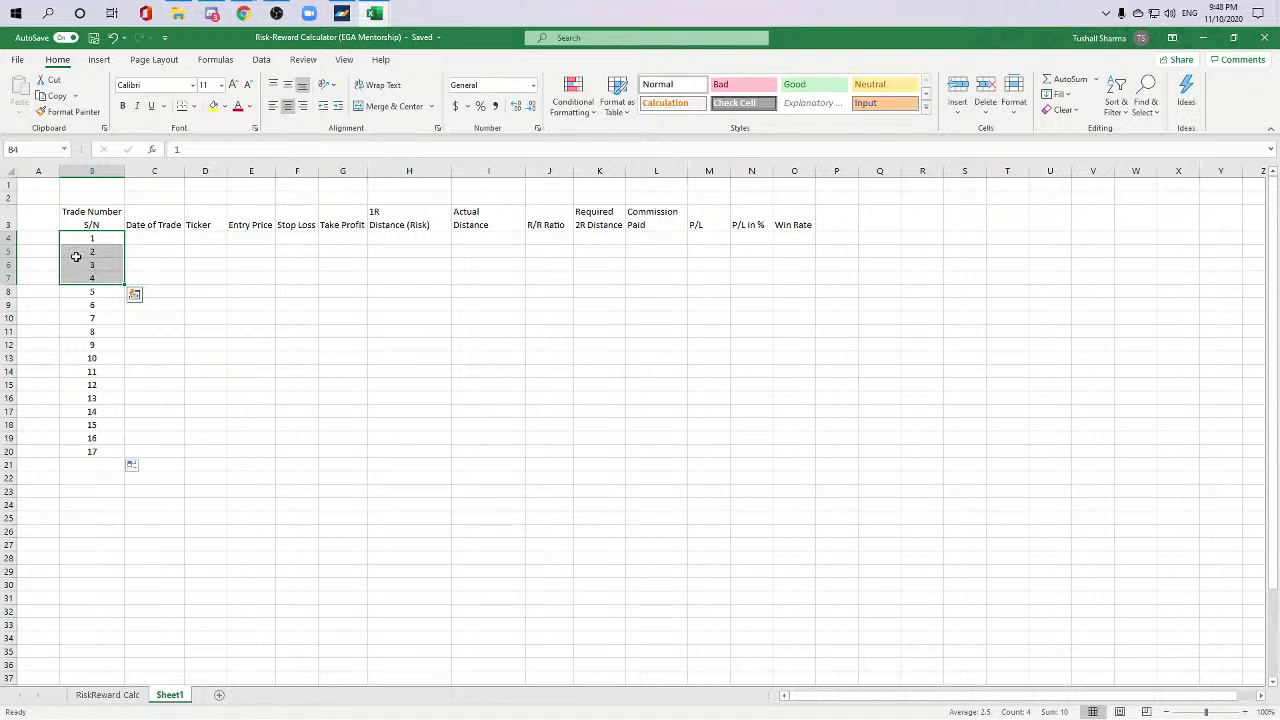
pyautogui.moveTo(85, 241); pyautogui.dragTo(85, 268)
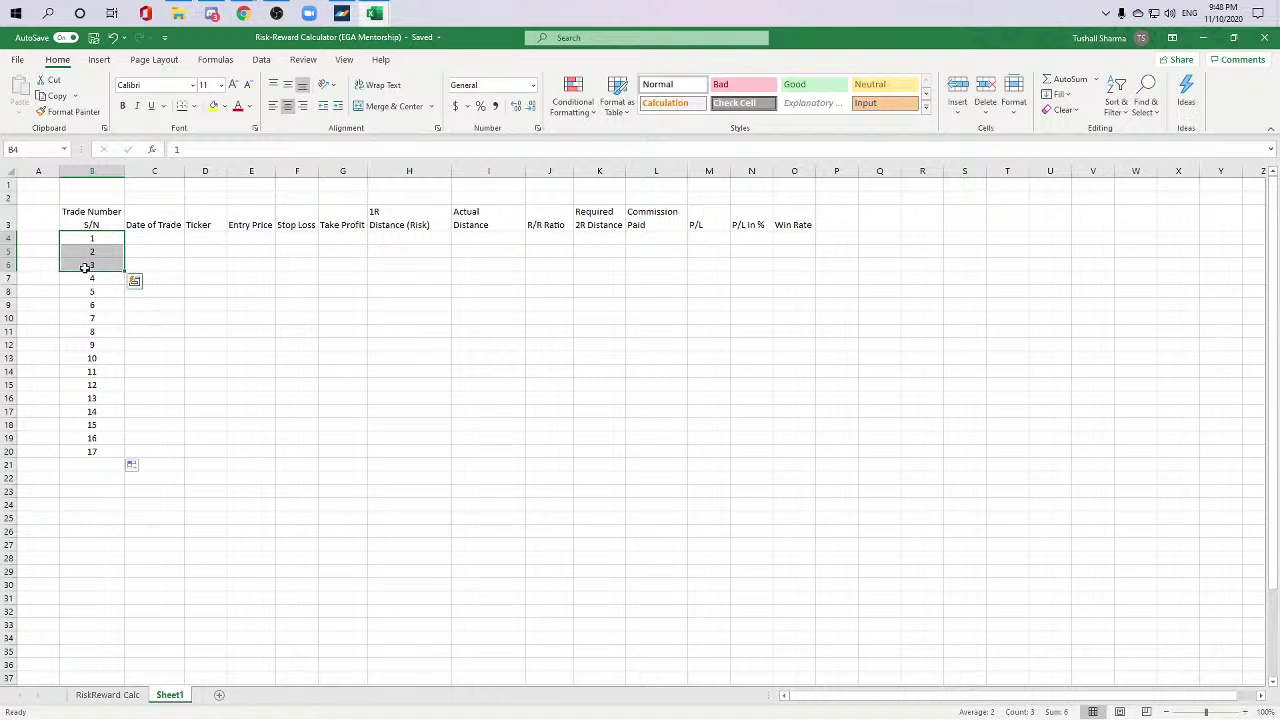
pyautogui.press('Right')
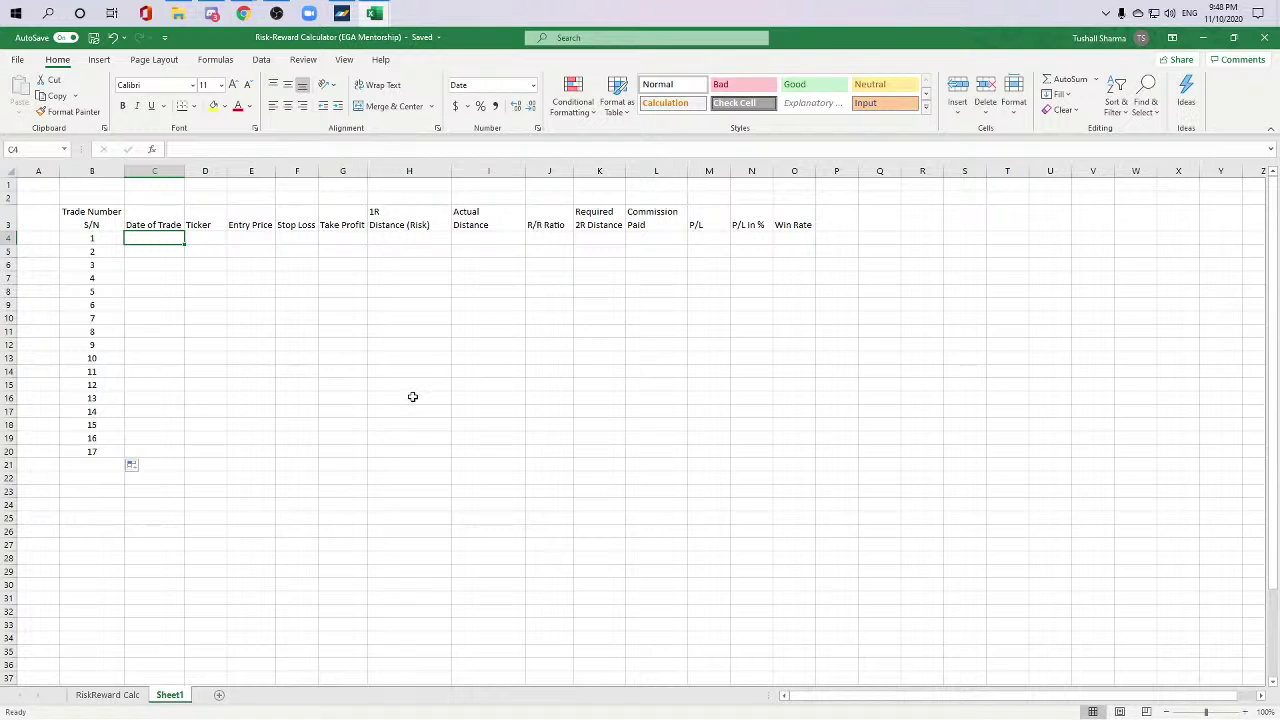
# Step: Enter the formula =TODAY() in C4 as the date of trade 1
pyautogui.write('=TODAY')
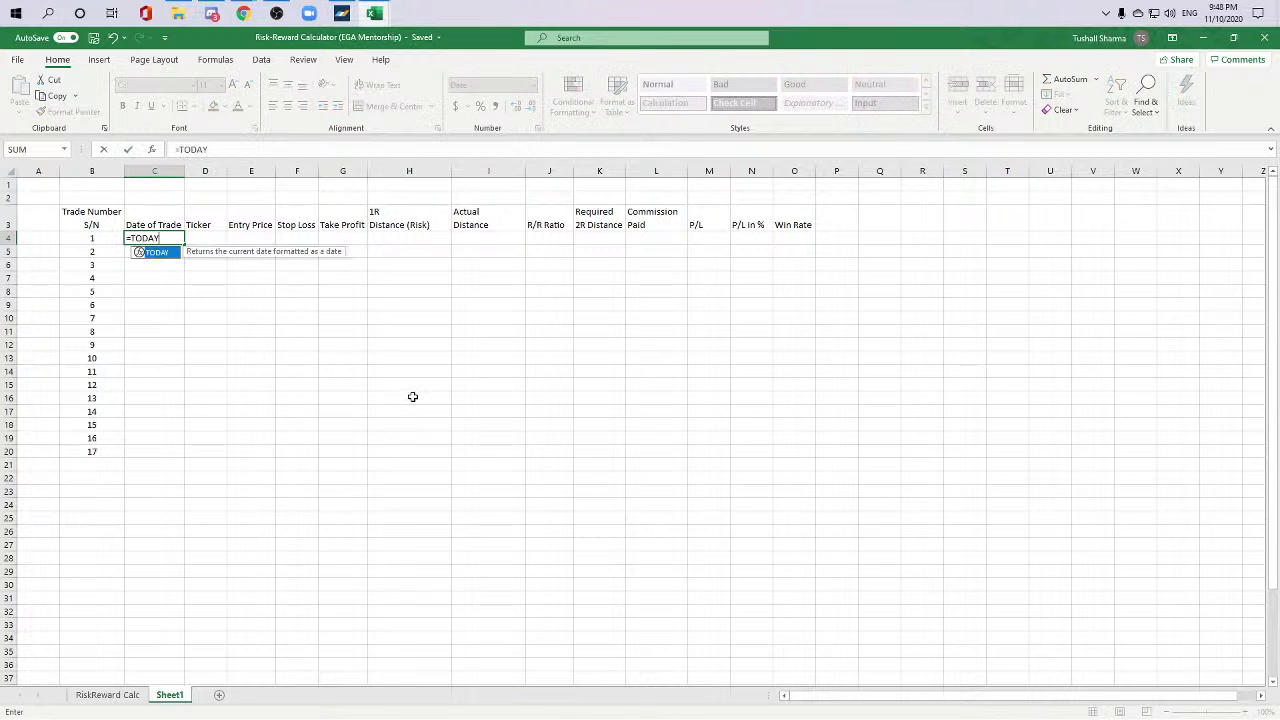
pyautogui.write('()')
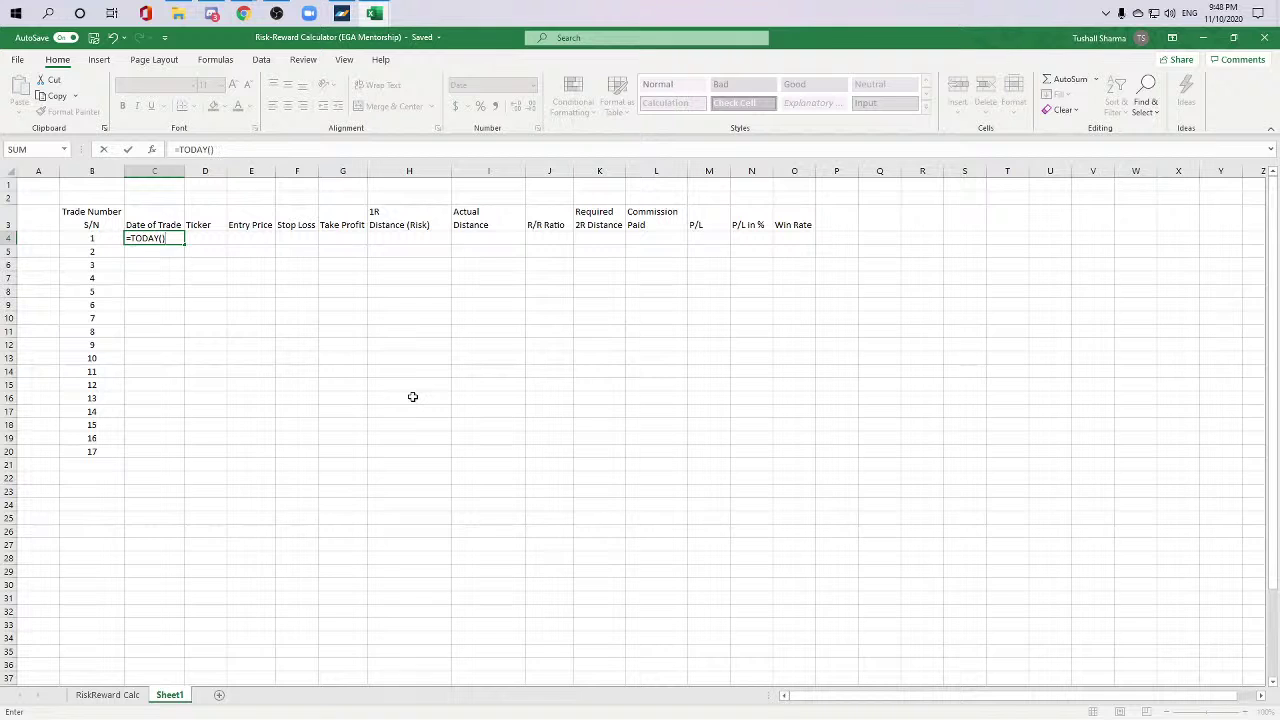
pyautogui.press('Return')
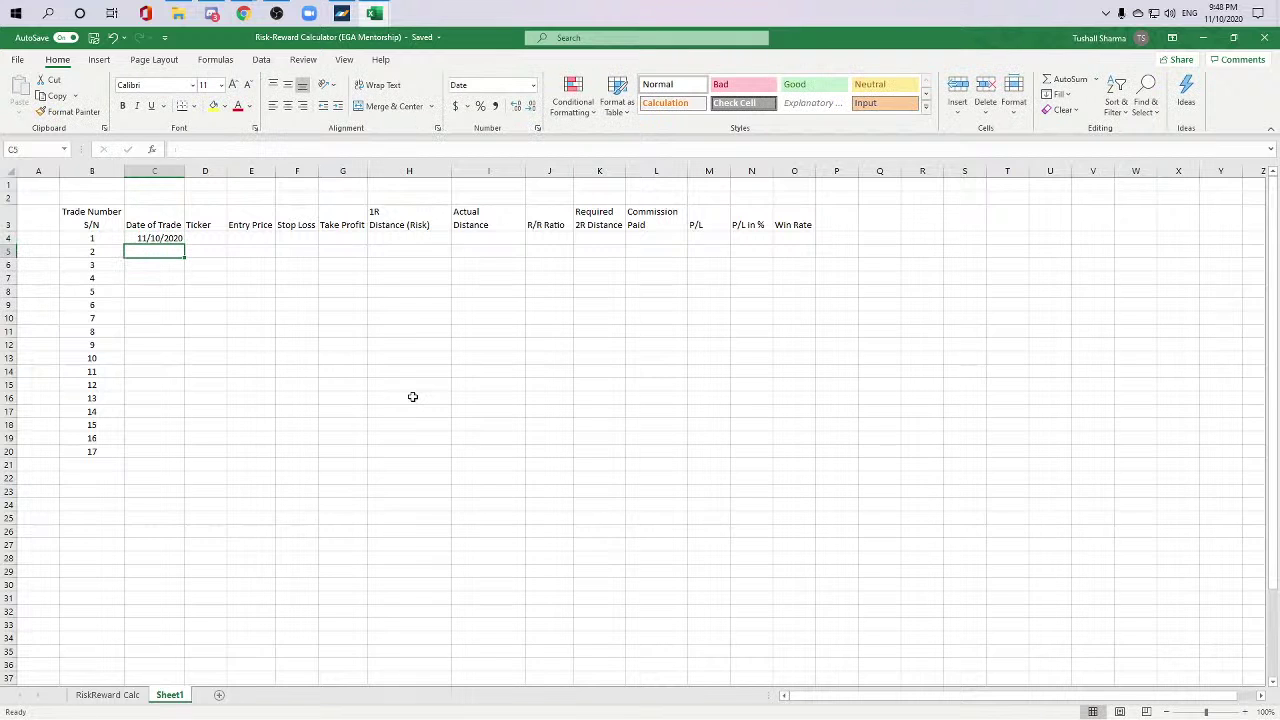
# Step: Try filling the date formula from C4 down to C5, and clear the filled cell
pyautogui.click(165, 240)
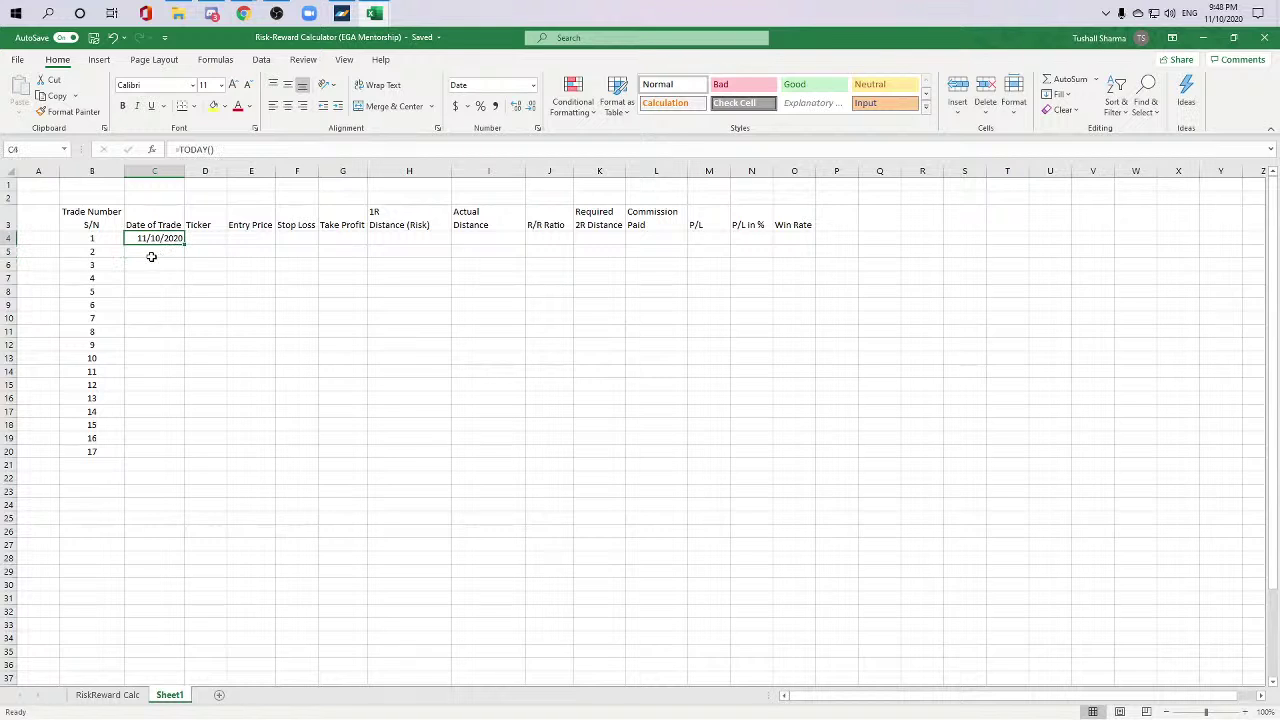
pyautogui.moveTo(186, 245); pyautogui.dragTo(186, 258)
pyautogui.click(229, 357)
pyautogui.click(163, 254)
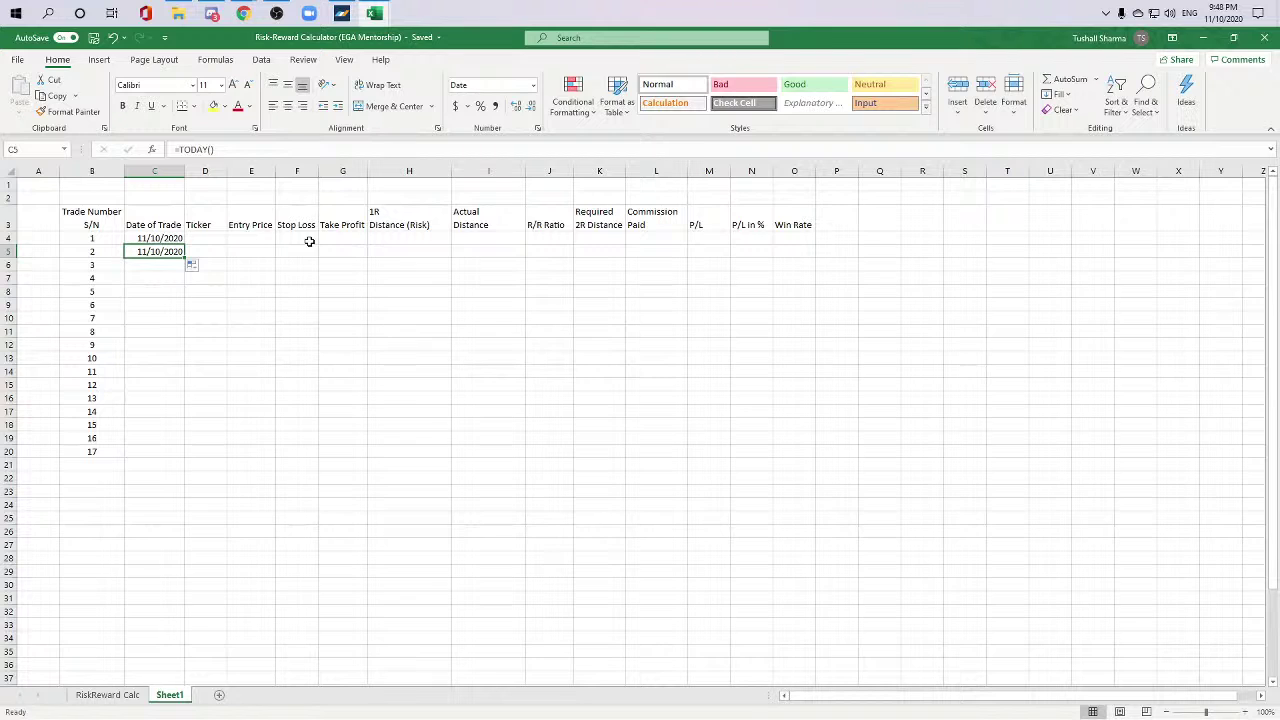
pyautogui.press('Delete')
# Step: Shift the headings from Entry Price through Win Rate one column over into F3:P3, leaving E3 empty beside Ticker
pyautogui.click(221, 235)
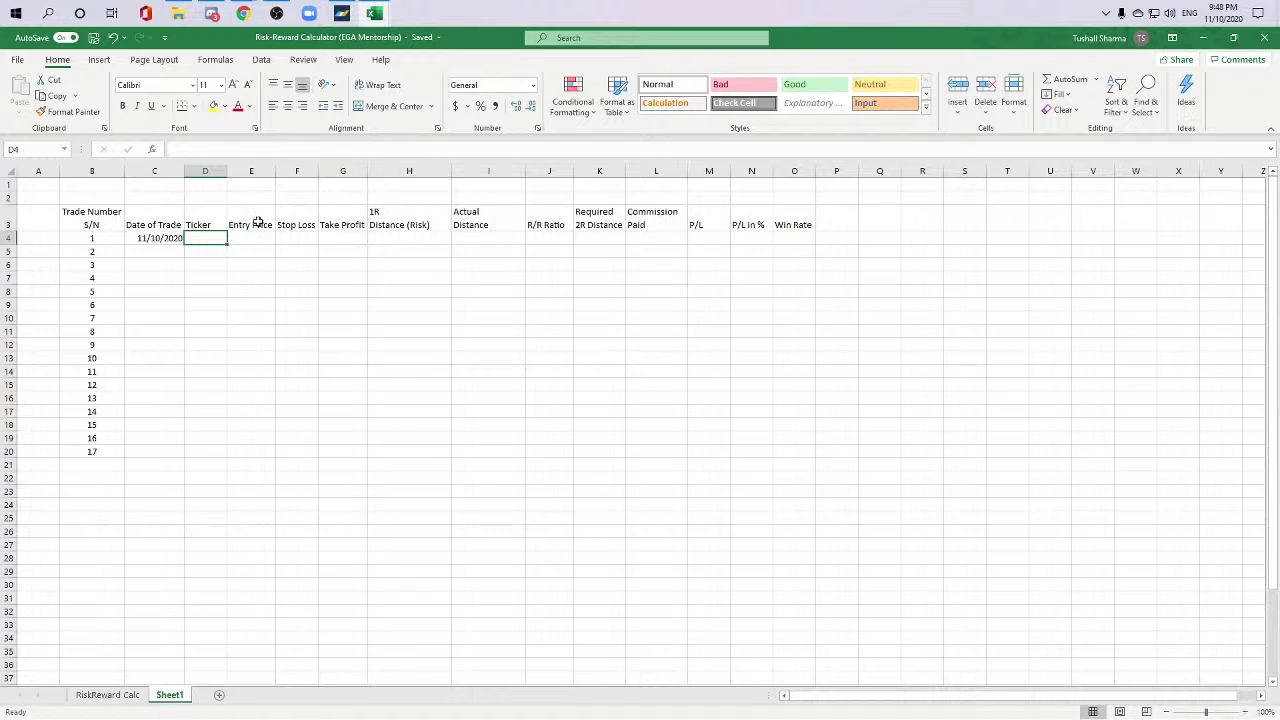
pyautogui.moveTo(257, 220); pyautogui.dragTo(790, 226)
pyautogui.click(785, 235)
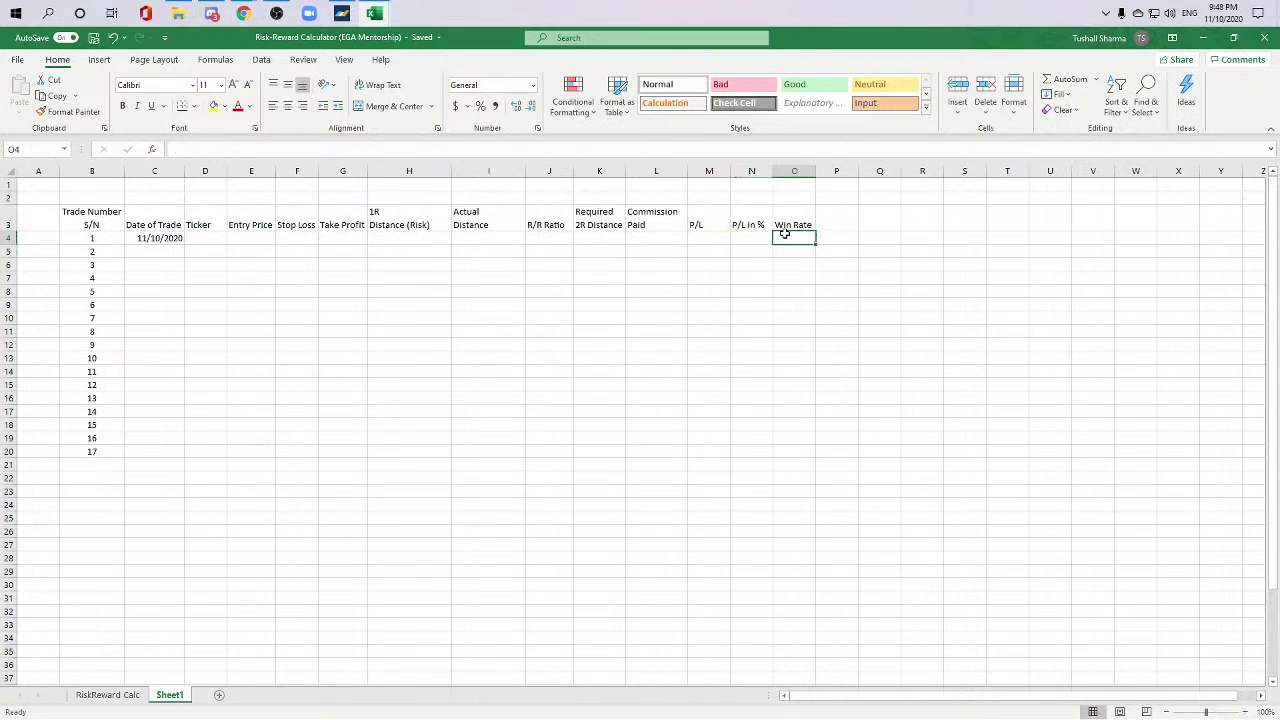
pyautogui.click(232, 220)
pyautogui.moveTo(212, 224); pyautogui.dragTo(770, 220)
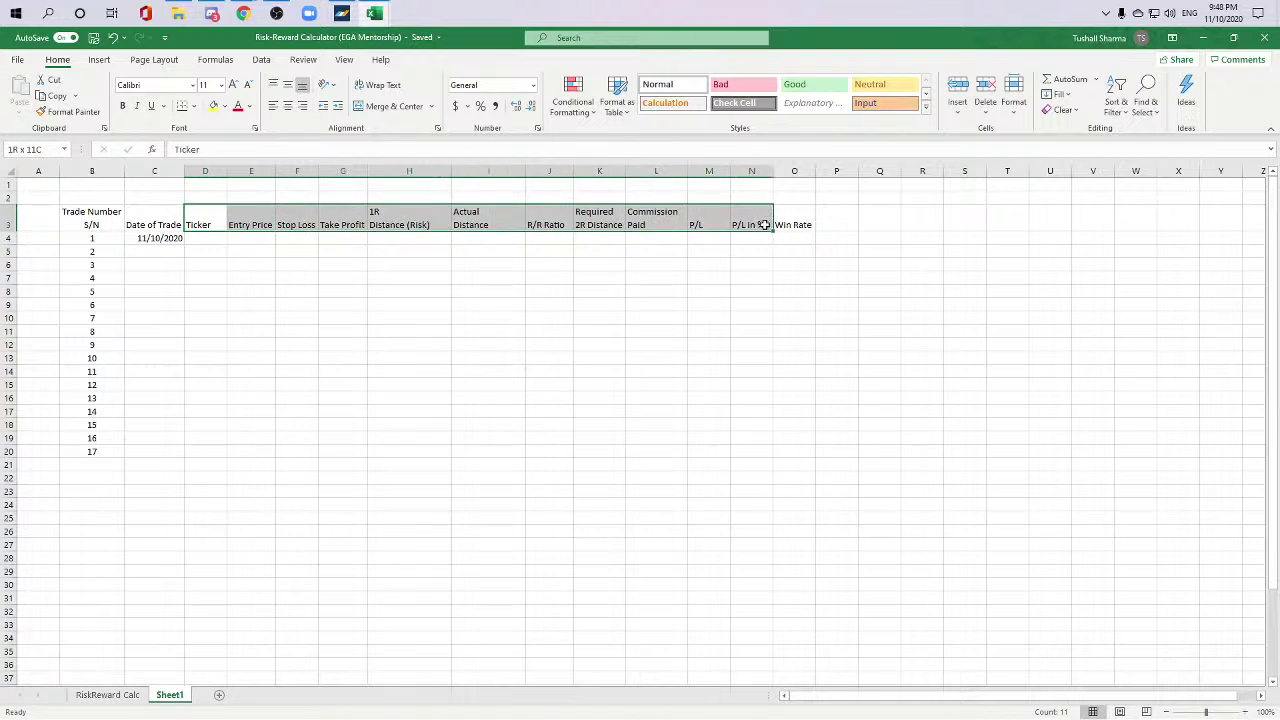
pyautogui.click(326, 268)
pyautogui.moveTo(234, 221); pyautogui.dragTo(823, 238)
pyautogui.hotkey('ctrl', 'z')
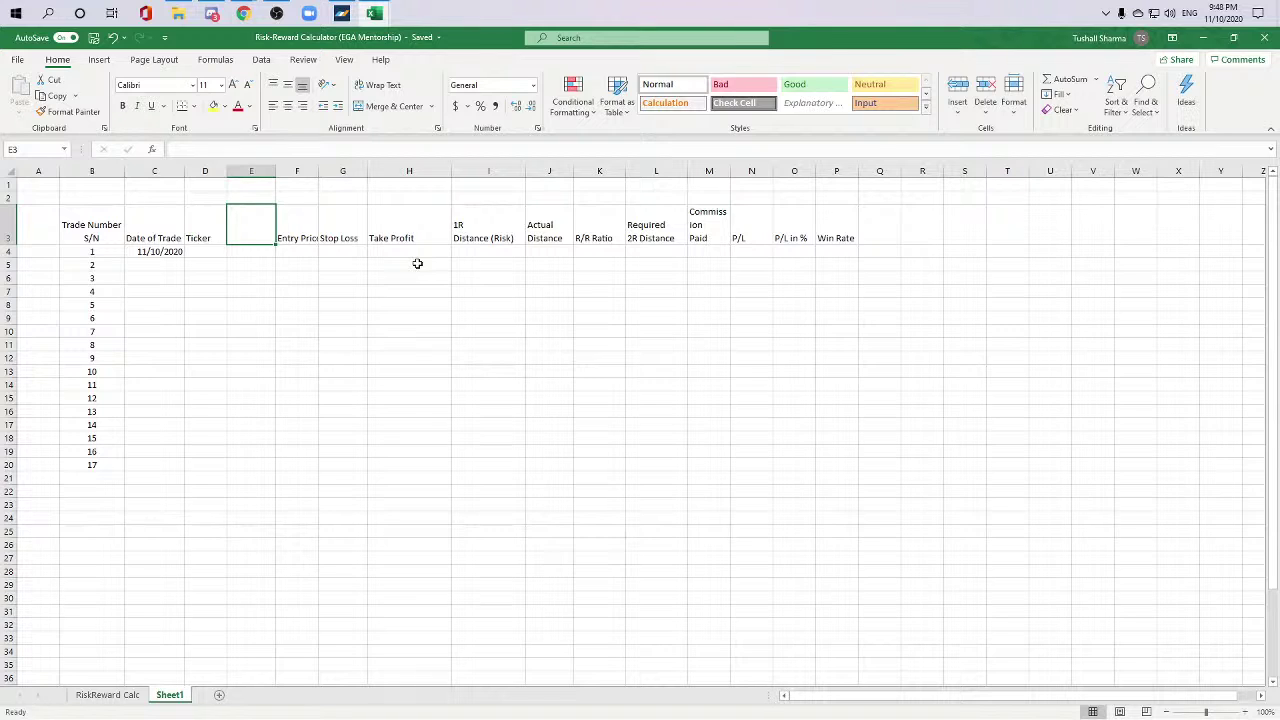
# Step: Enter the heading Ticker Current in cell E3
pyautogui.write('Ticker Price')
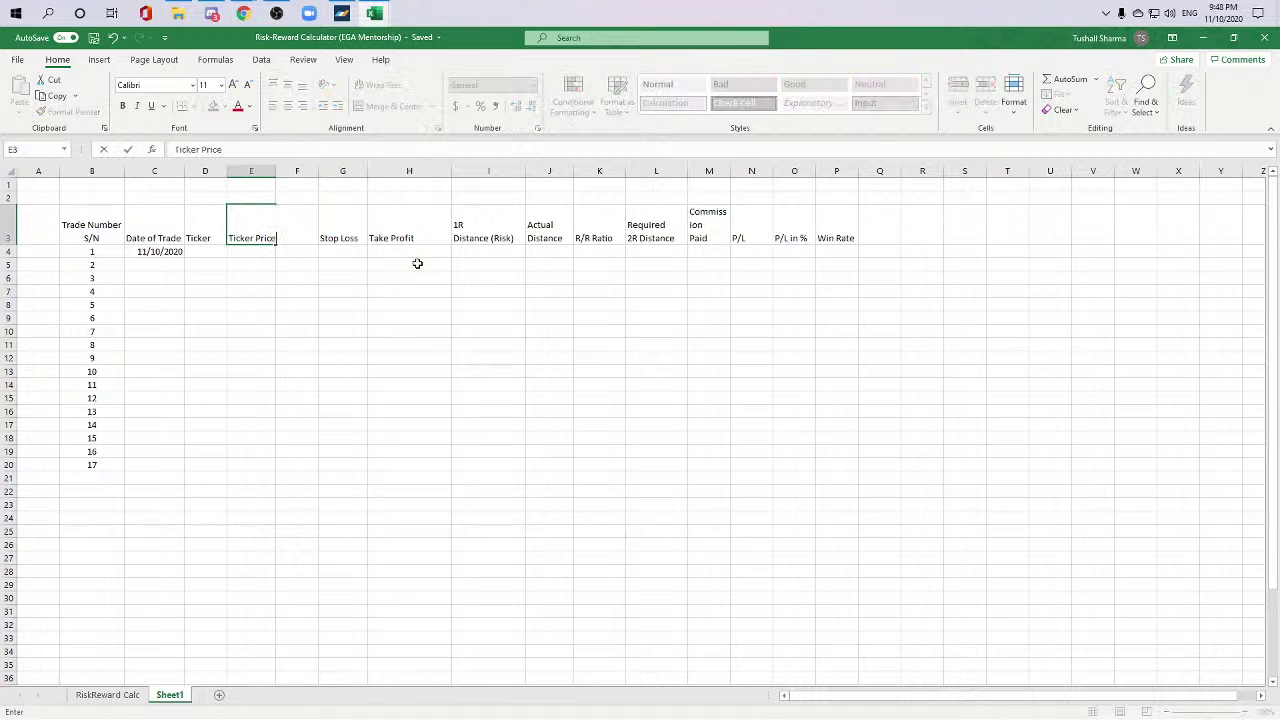
pyautogui.press('BackSpace')
pyautogui.press('BackSpace')
pyautogui.press('BackSpace')
pyautogui.press('BackSpace')
pyautogui.press('BackSpace')
pyautogui.write('Current')
pyautogui.press('Left')
pyautogui.press('Right')
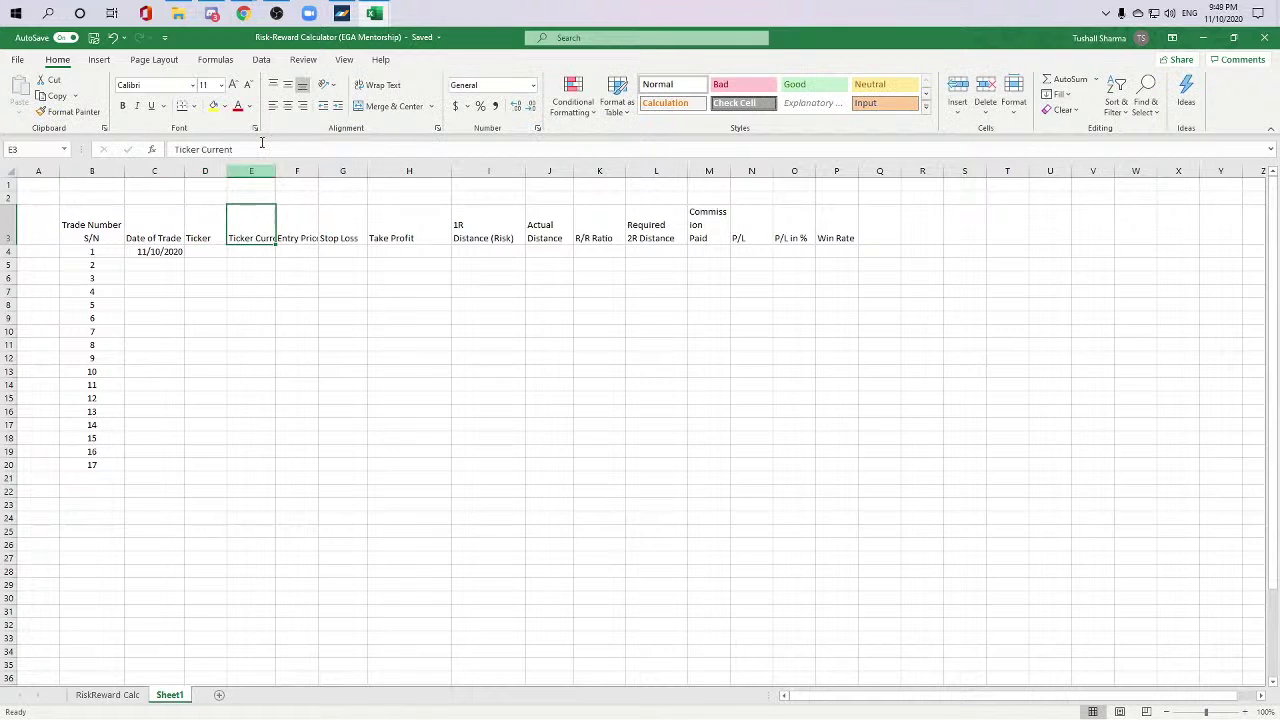
# Step: Extend the heading in E3 to Ticker Current Price, with a line break before Price
pyautogui.click(205, 149)
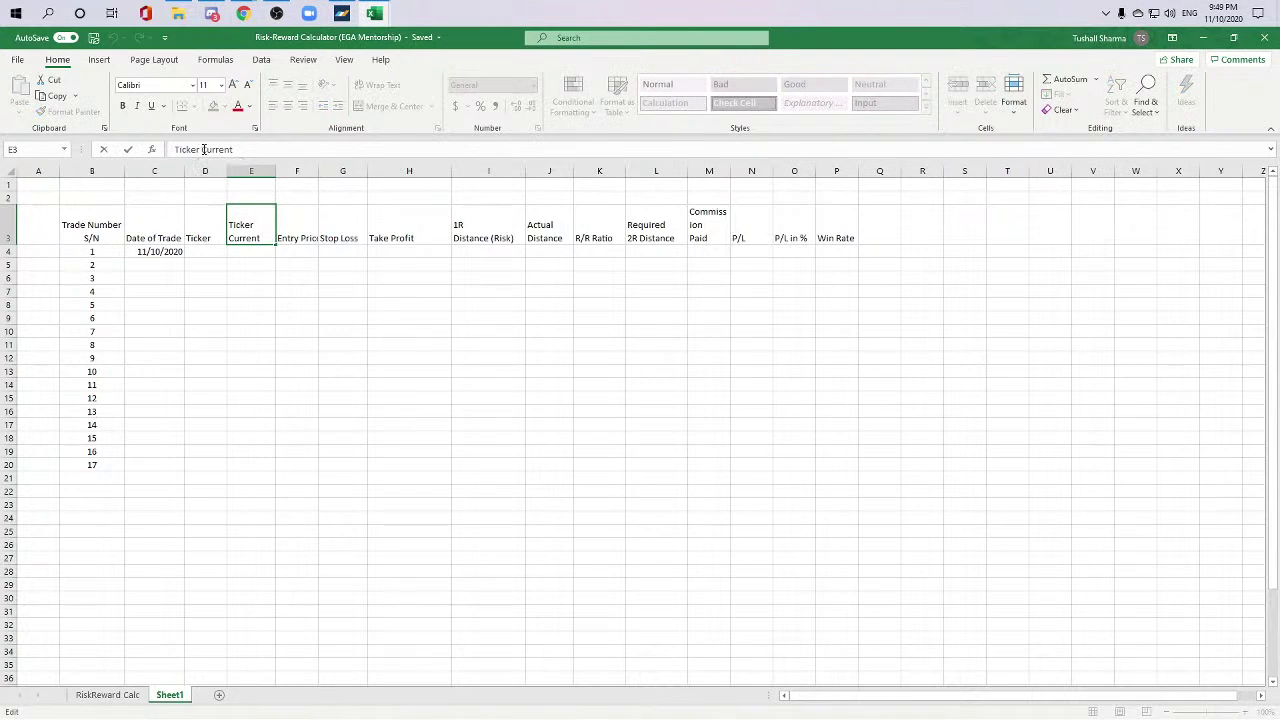
pyautogui.press('BackSpace')
pyautogui.press('BackSpace')
pyautogui.press('BackSpace')
pyautogui.press('BackSpace')
pyautogui.press('BackSpace')
pyautogui.press('BackSpace')
pyautogui.press('BackSpace')
pyautogui.hotkey('alt', 'Return')
pyautogui.write('P')
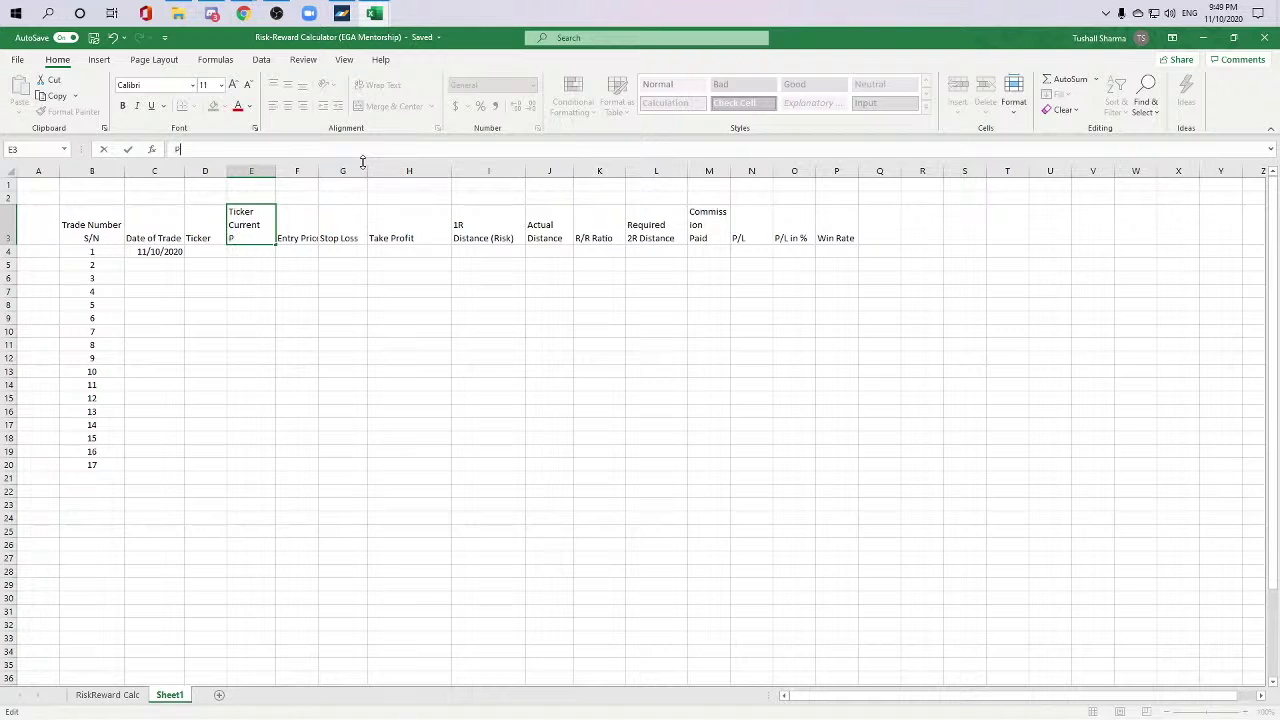
pyautogui.write('rice')
pyautogui.press('Return')
pyautogui.click(365, 317)
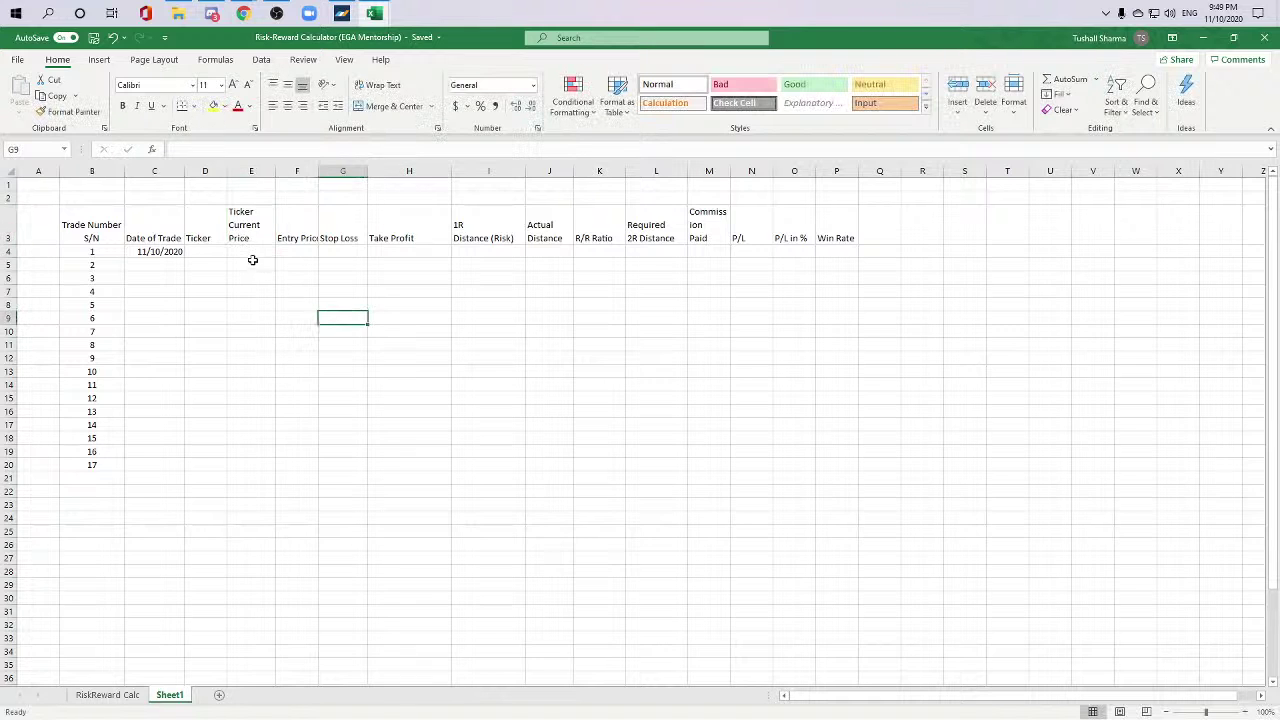
# Step: Try to find a stock price function for E4 by starting formulas with GOOGLE and FINA, and clear the attempted names
pyautogui.click(251, 252)
pyautogui.write('=GOOGLE')
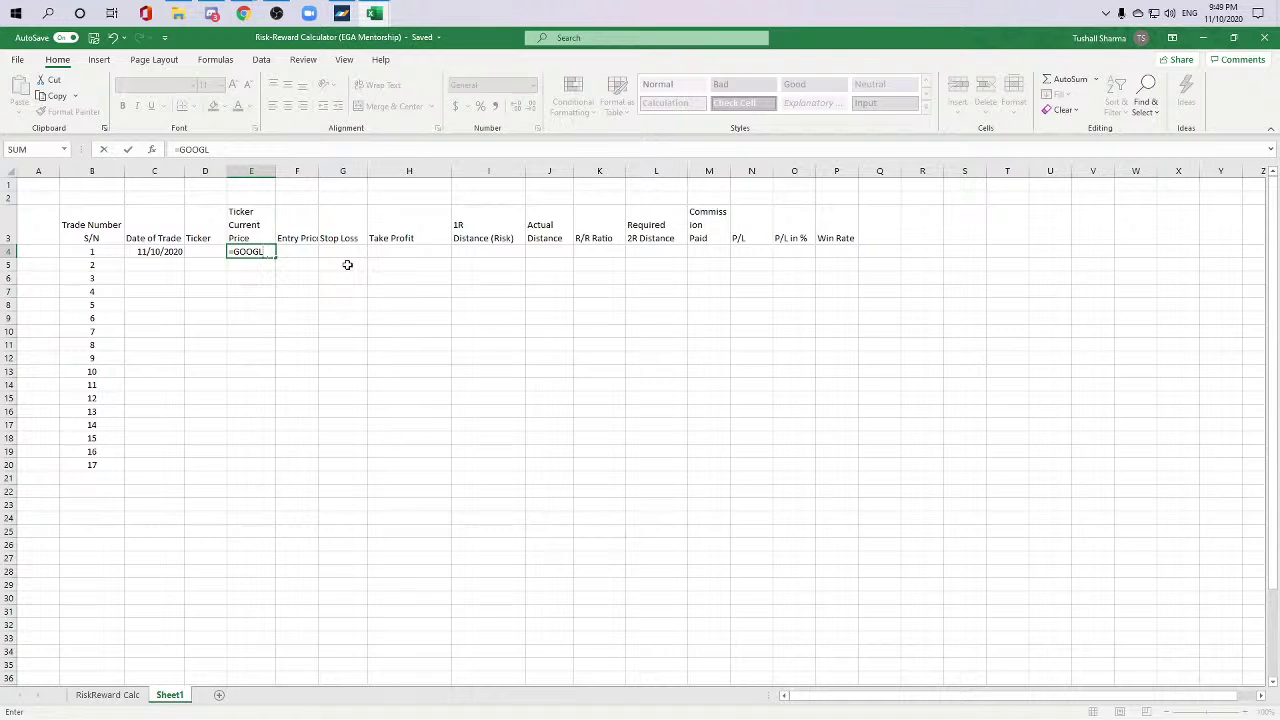
pyautogui.press('BackSpace')
pyautogui.press('BackSpace')
pyautogui.press('BackSpace')
pyautogui.press('BackSpace')
pyautogui.press('BackSpace')
pyautogui.write('FINA')
pyautogui.press('BackSpace')
pyautogui.press('BackSpace')
pyautogui.press('BackSpace')
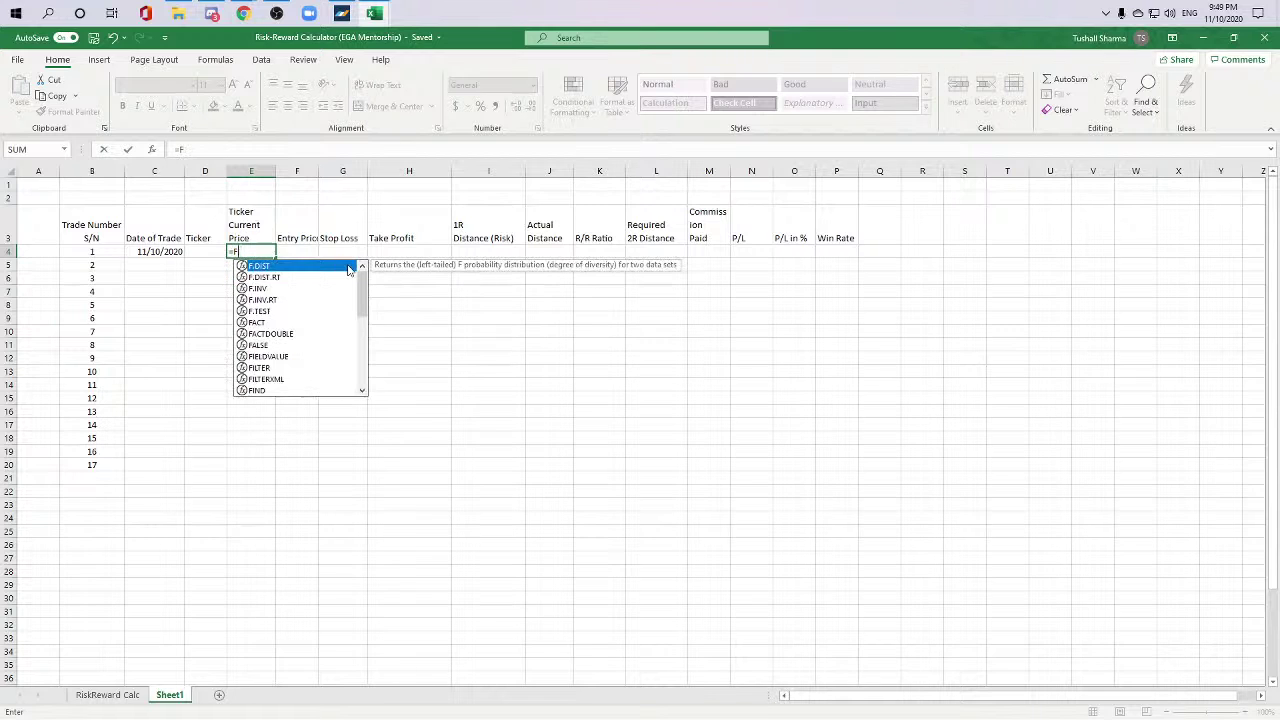
pyautogui.press('BackSpace')
pyautogui.write('GOOG')
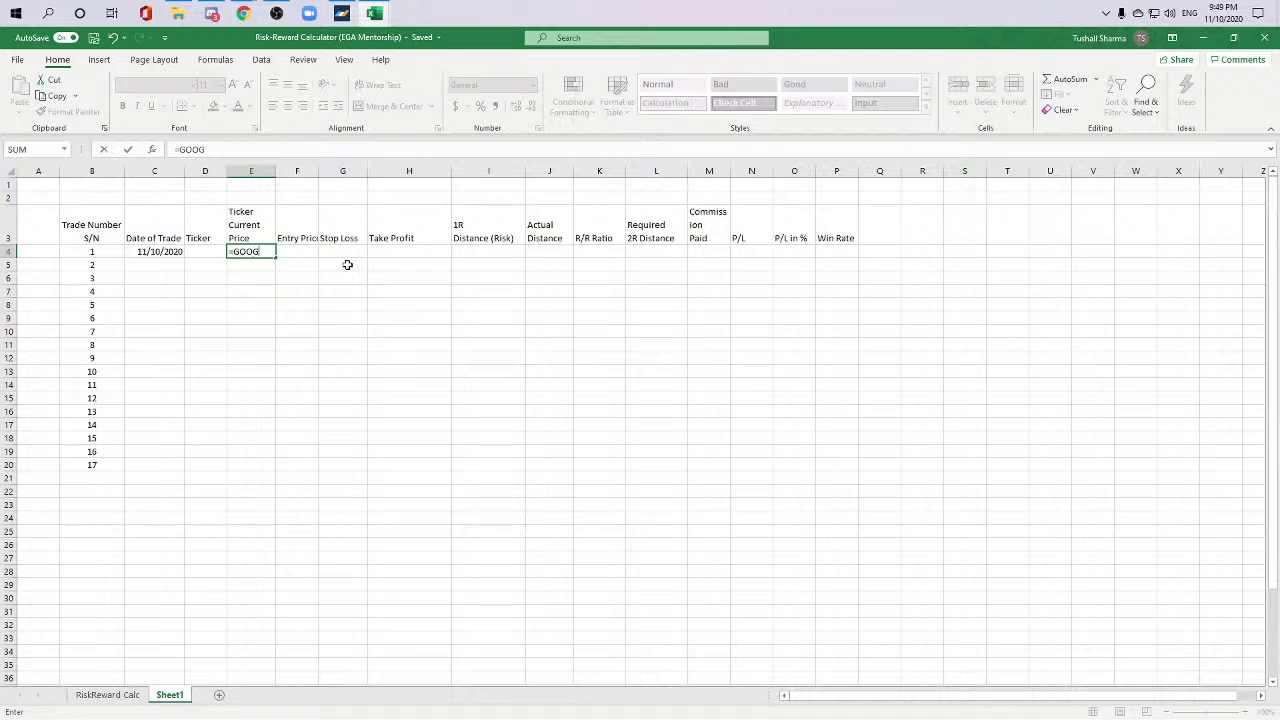
pyautogui.press('BackSpace')
pyautogui.press('BackSpace')
pyautogui.press('BackSpace')
pyautogui.write('G')
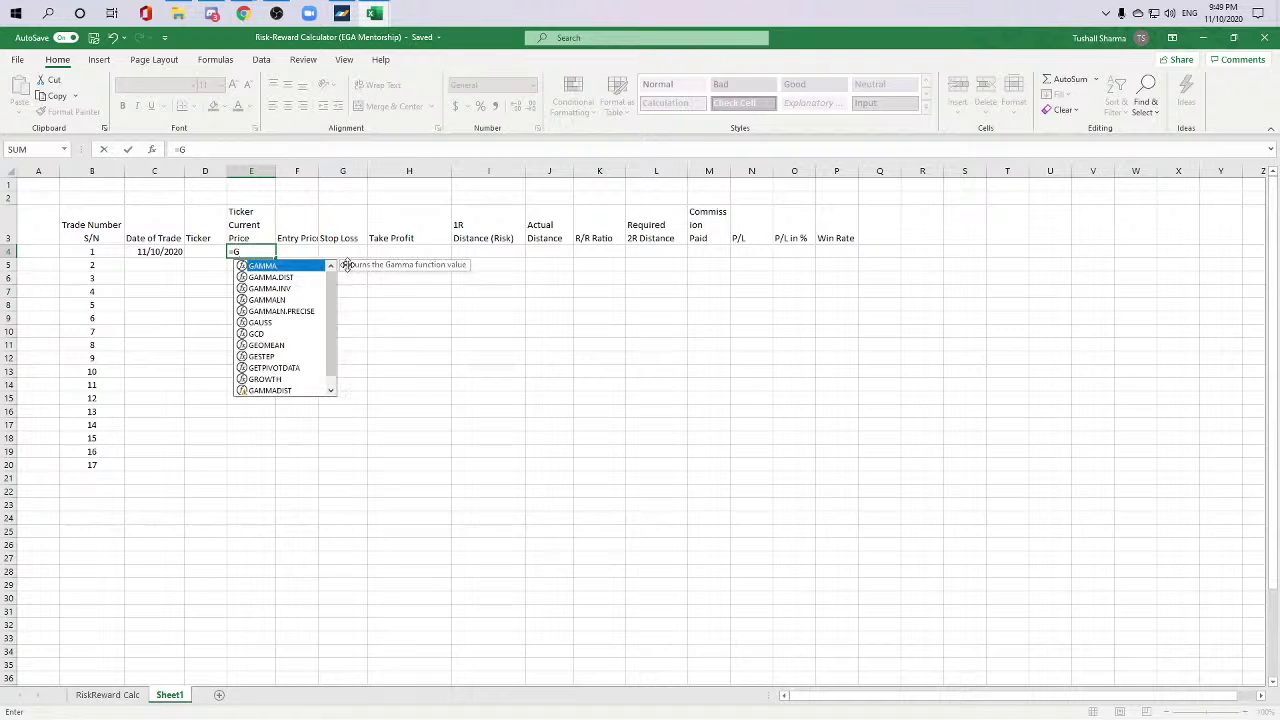
pyautogui.press('BackSpace')
pyautogui.write('FIN')
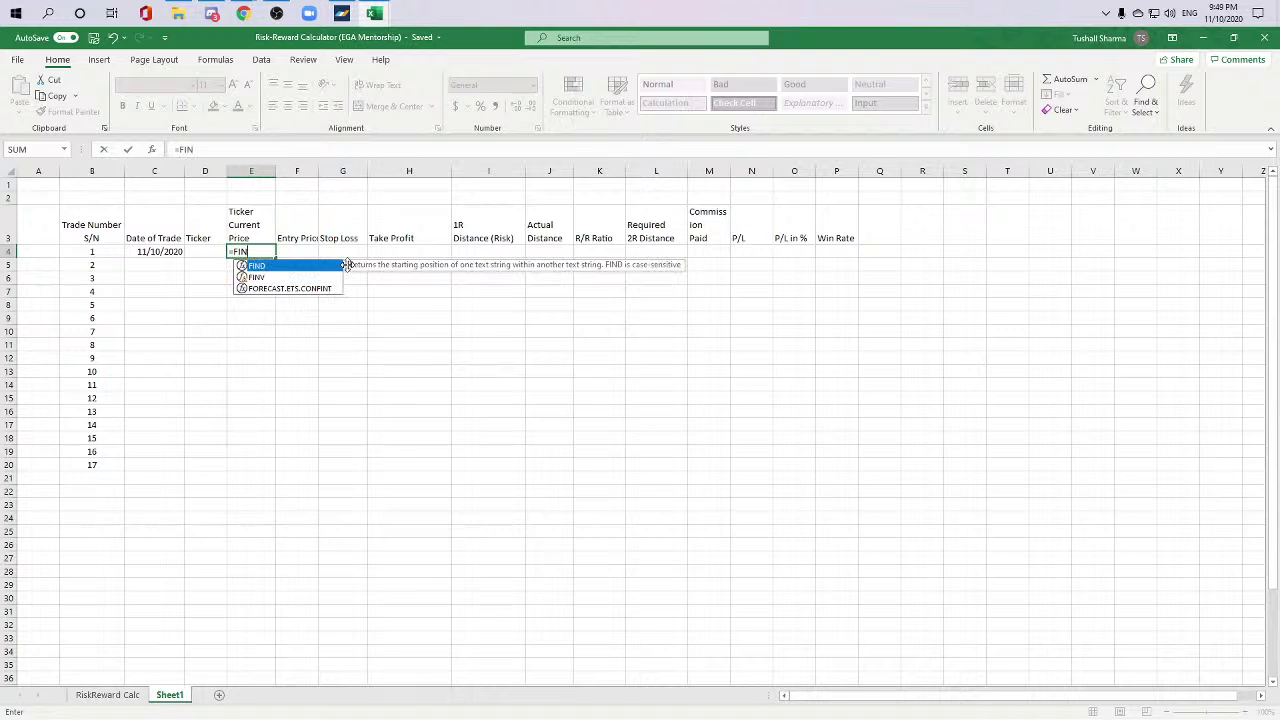
pyautogui.press('BackSpace')
pyautogui.press('BackSpace')
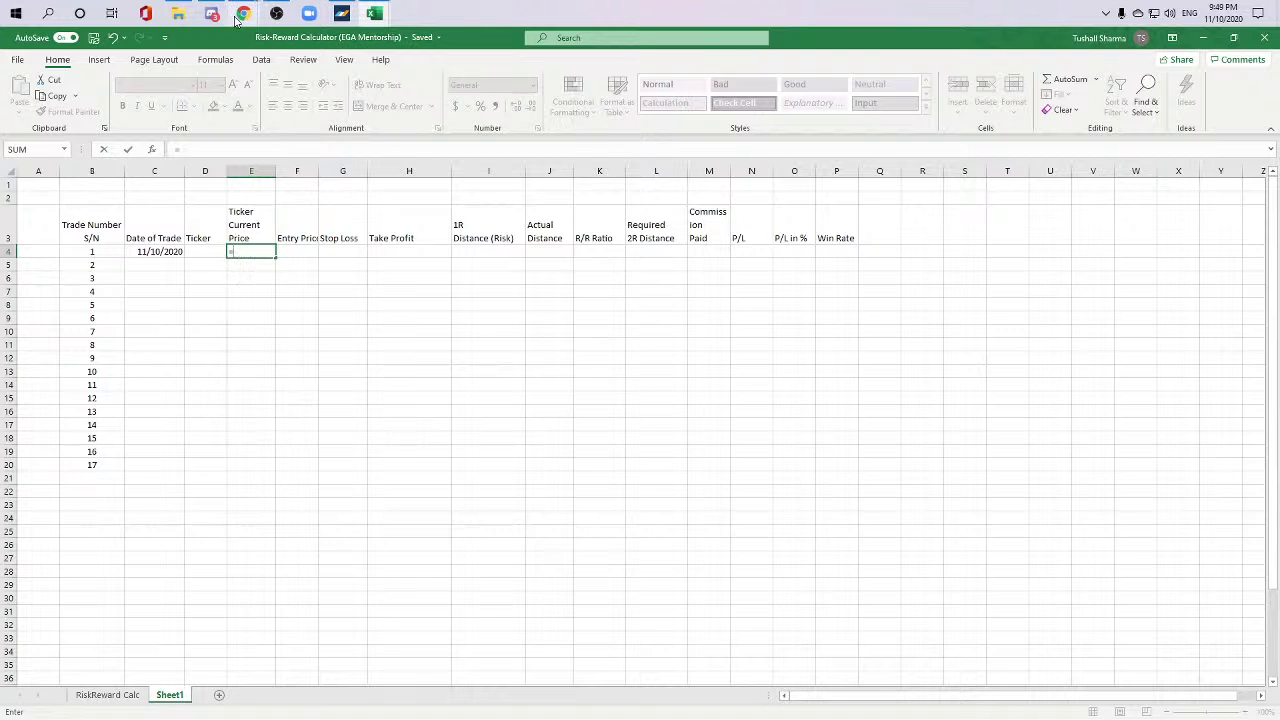
# Step: Switch to Chrome and search the web in a new tab for "excel pull up ticker price formula"
pyautogui.moveTo(243, 13)
pyautogui.click(277, 89)
pyautogui.click(340, 38)
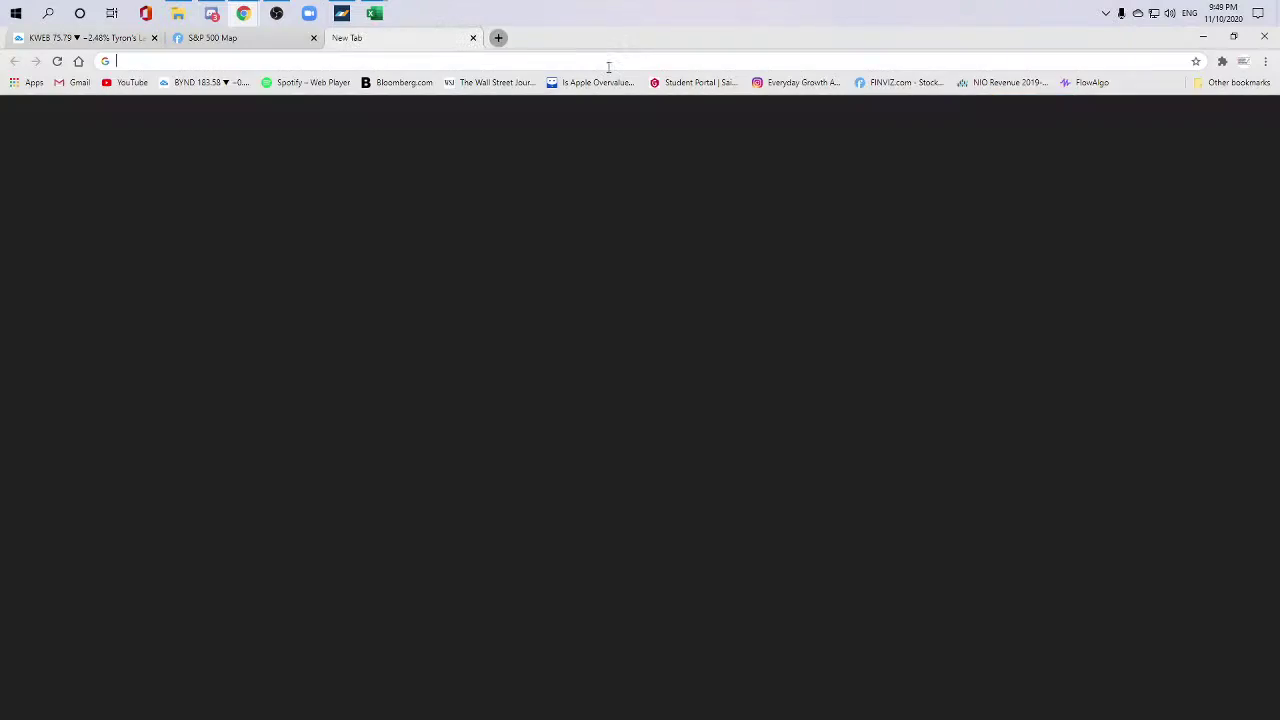
pyautogui.write('excel pu')
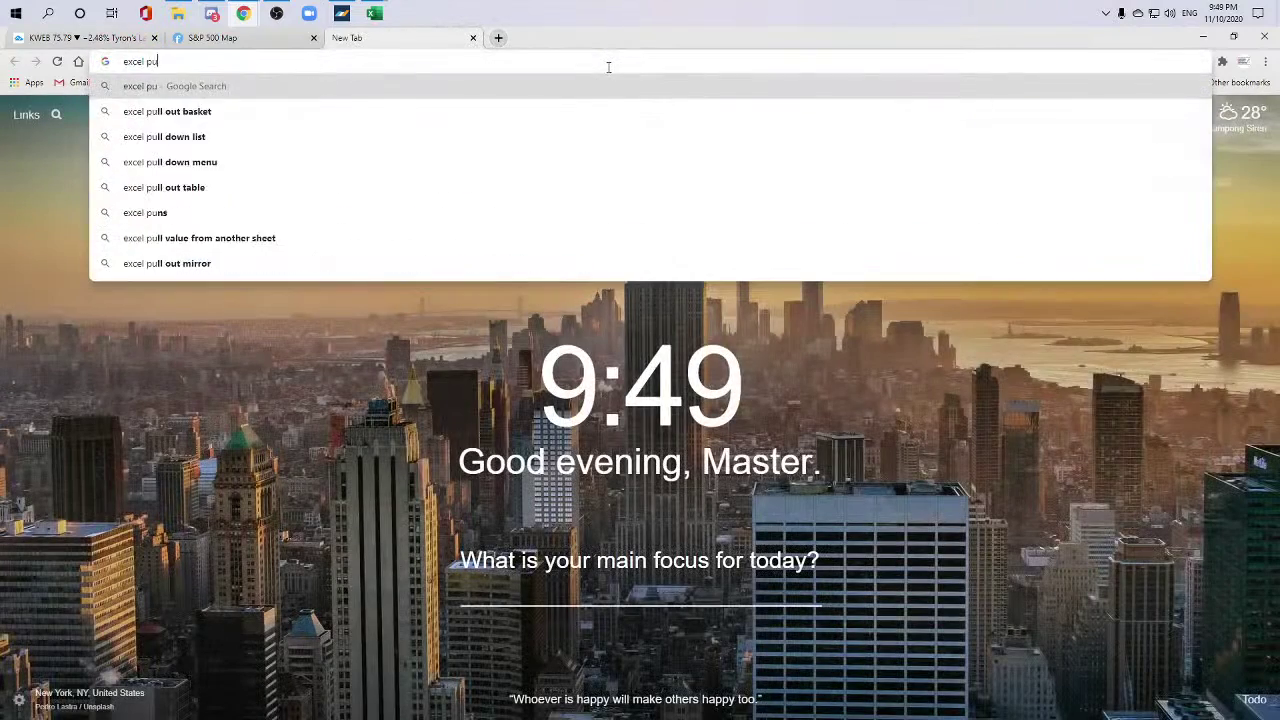
pyautogui.write('ll up ticker ')
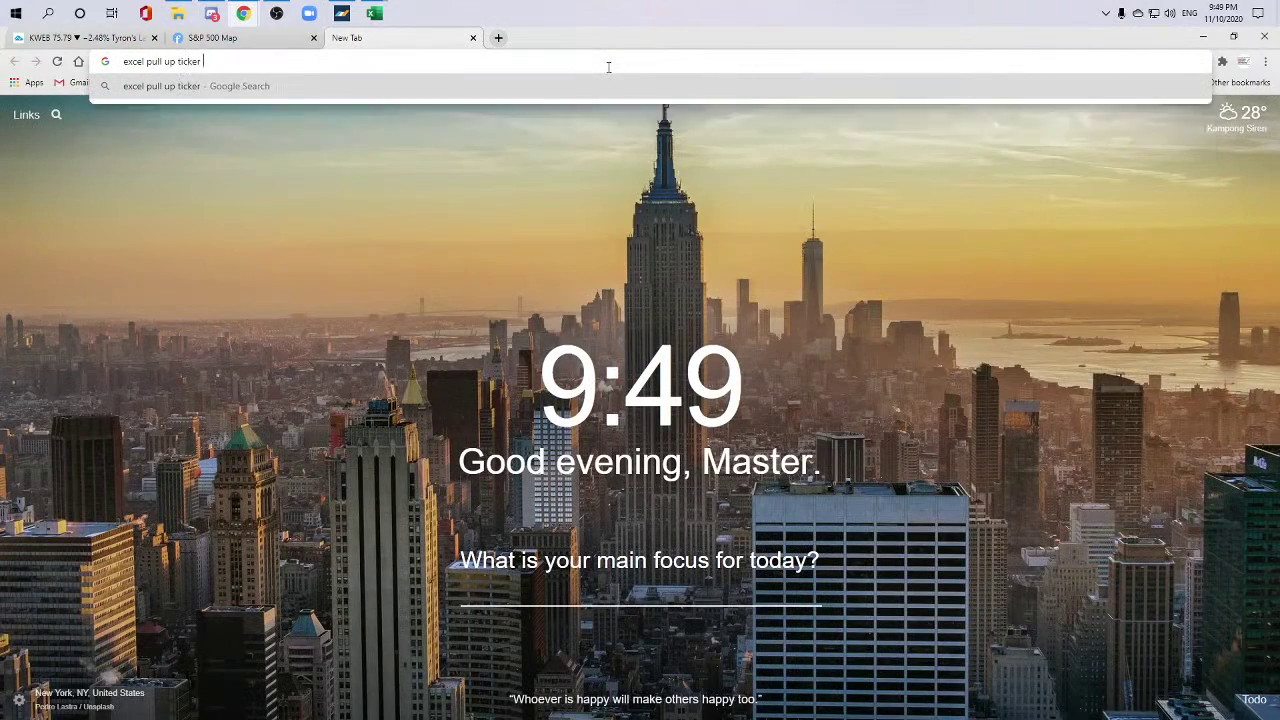
pyautogui.write('price formula')
pyautogui.press('Return')
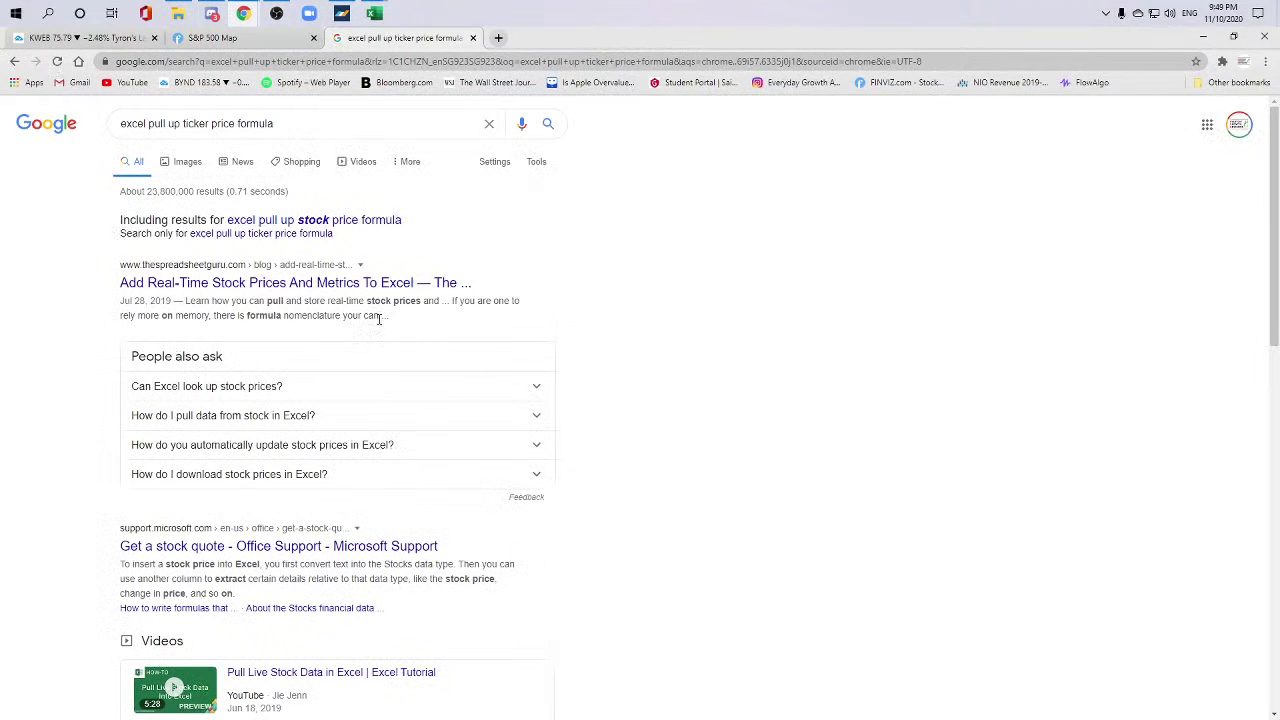
# Step: Examine the search results and the answers on looking up stock prices and pulling stock data in Excel
pyautogui.click(346, 386)
pyautogui.scroll(-1, 585, 386)
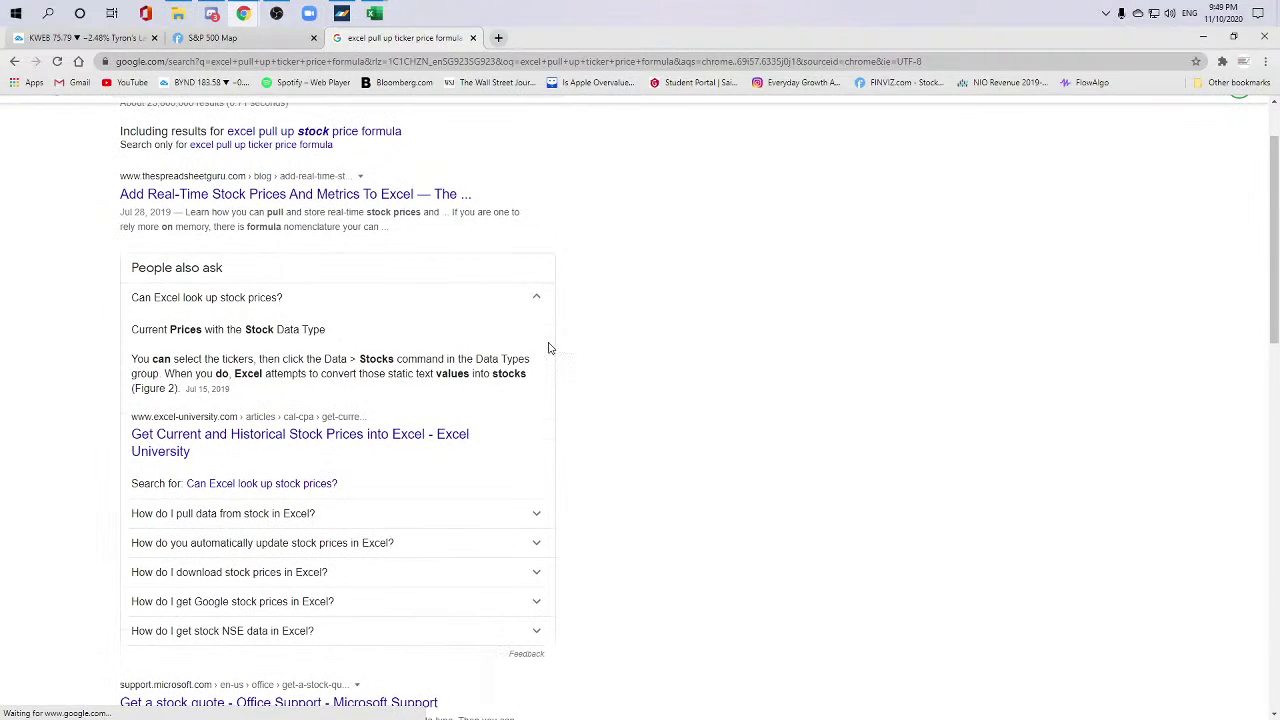
pyautogui.scroll(-1, 549, 347)
pyautogui.scroll(-2, 548, 347)
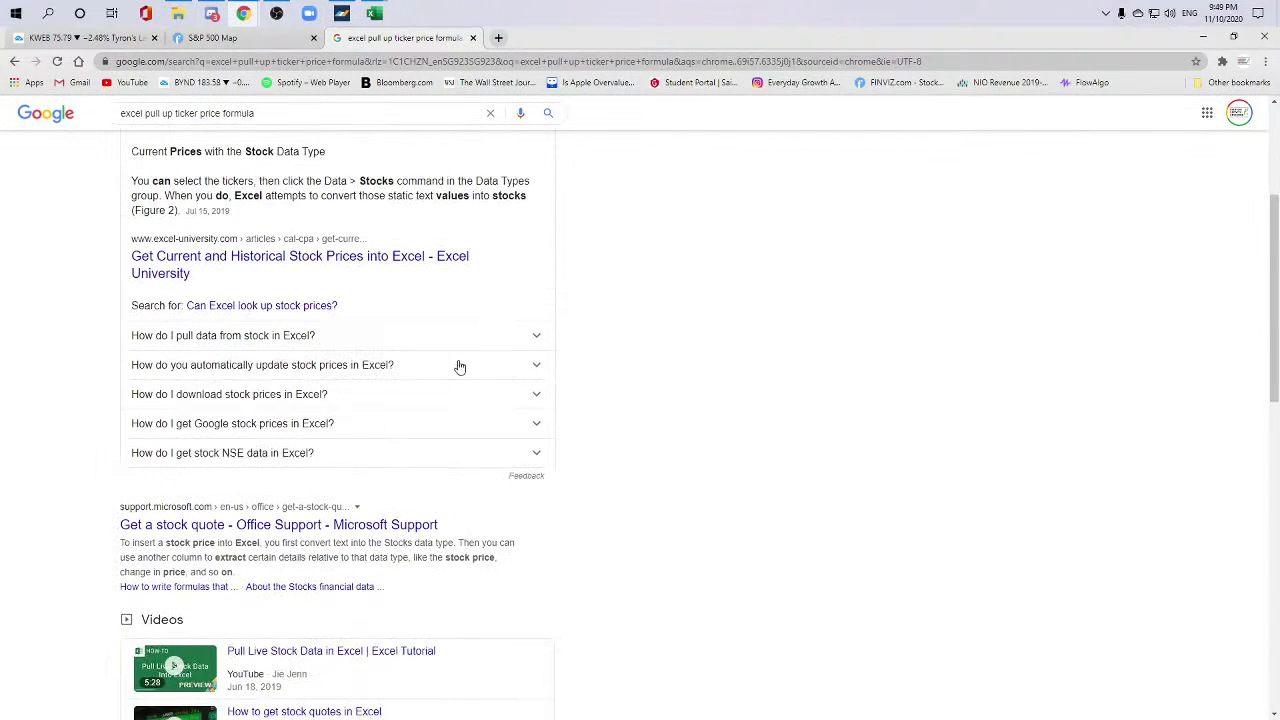
pyautogui.click(400, 340)
pyautogui.scroll(-1, 557, 349)
pyautogui.scroll(-1, 547, 352)
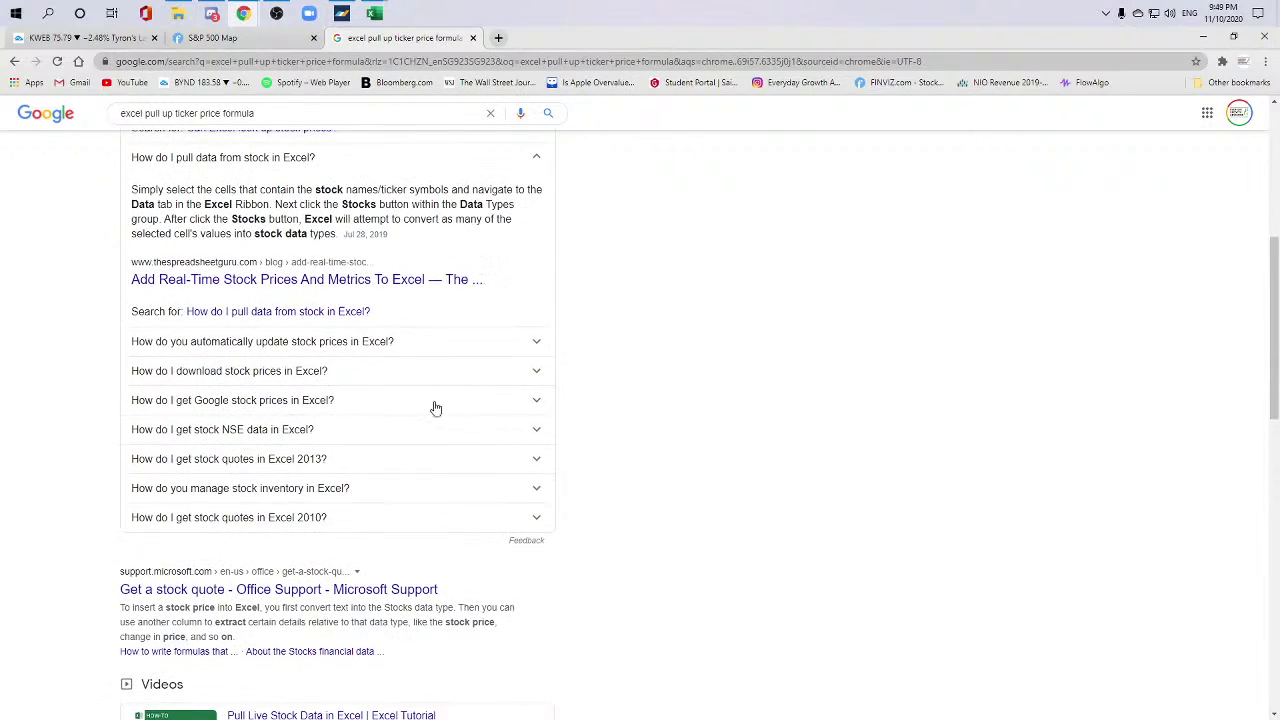
pyautogui.scroll(-3, 457, 420)
pyautogui.scroll(-4, 459, 420)
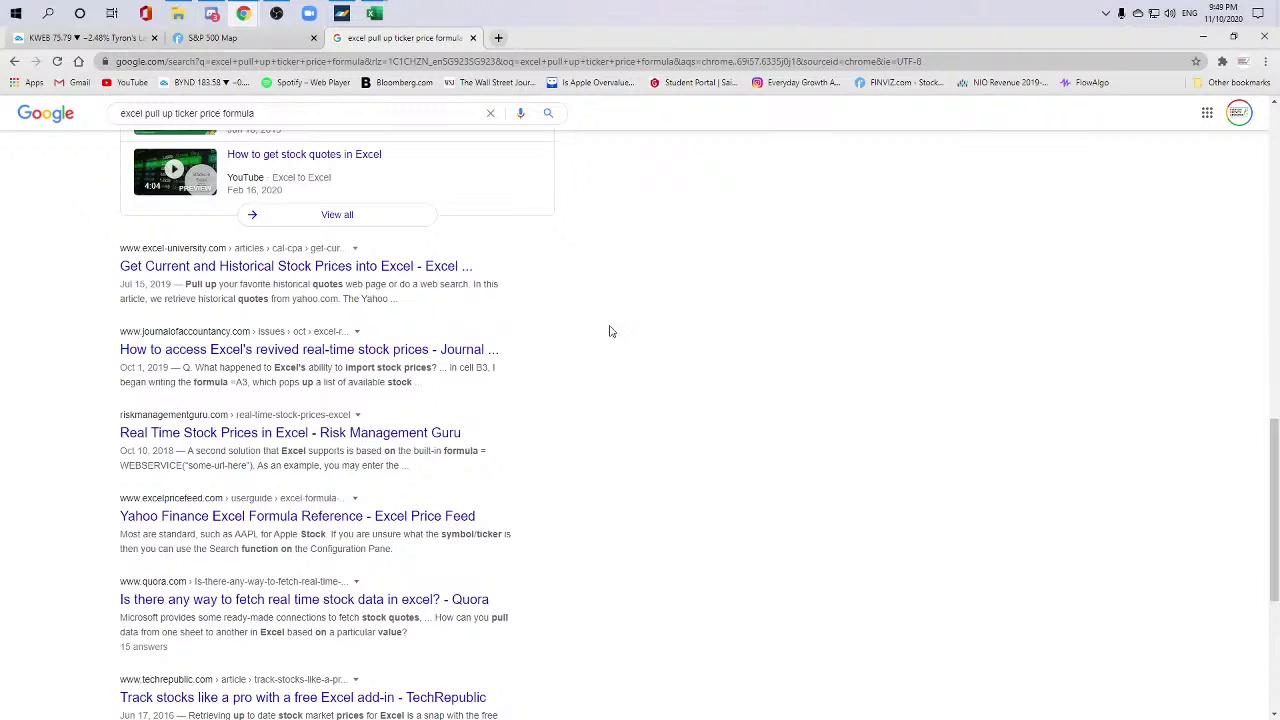
pyautogui.scroll(-1, 646, 289)
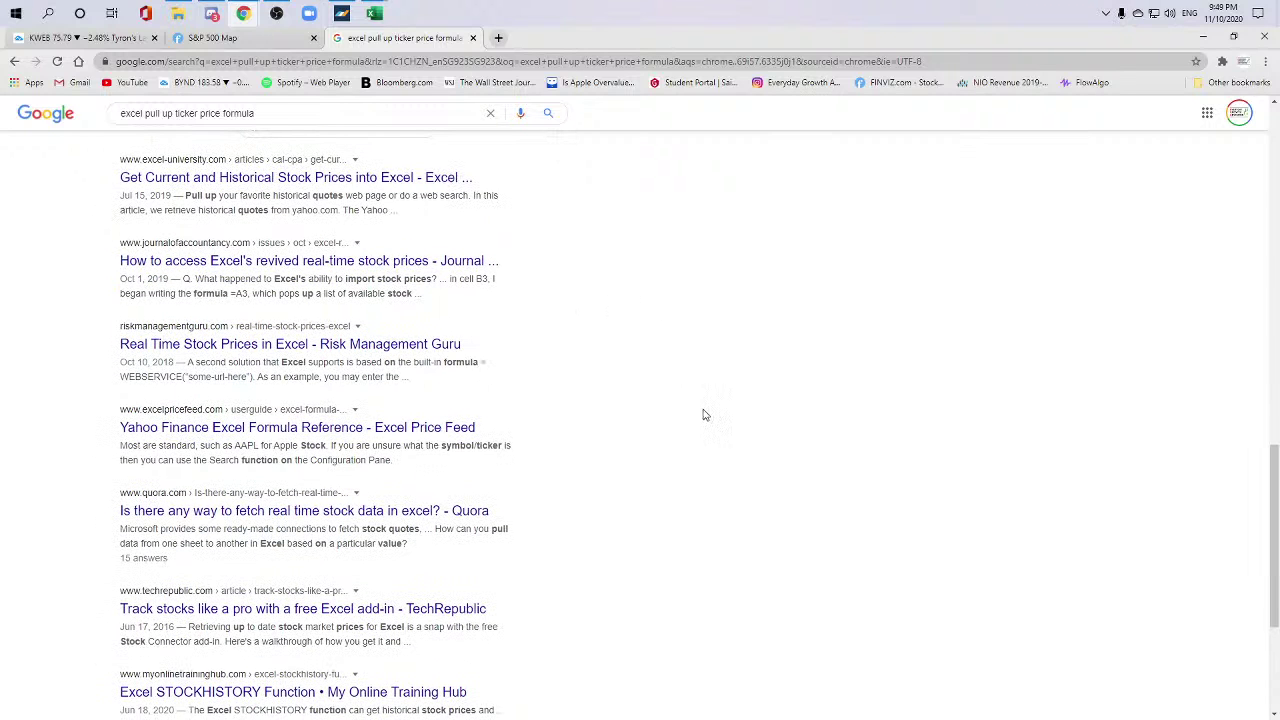
pyautogui.scroll(-1, 703, 414)
pyautogui.doubleClick(160, 287)
pyautogui.click(652, 297)
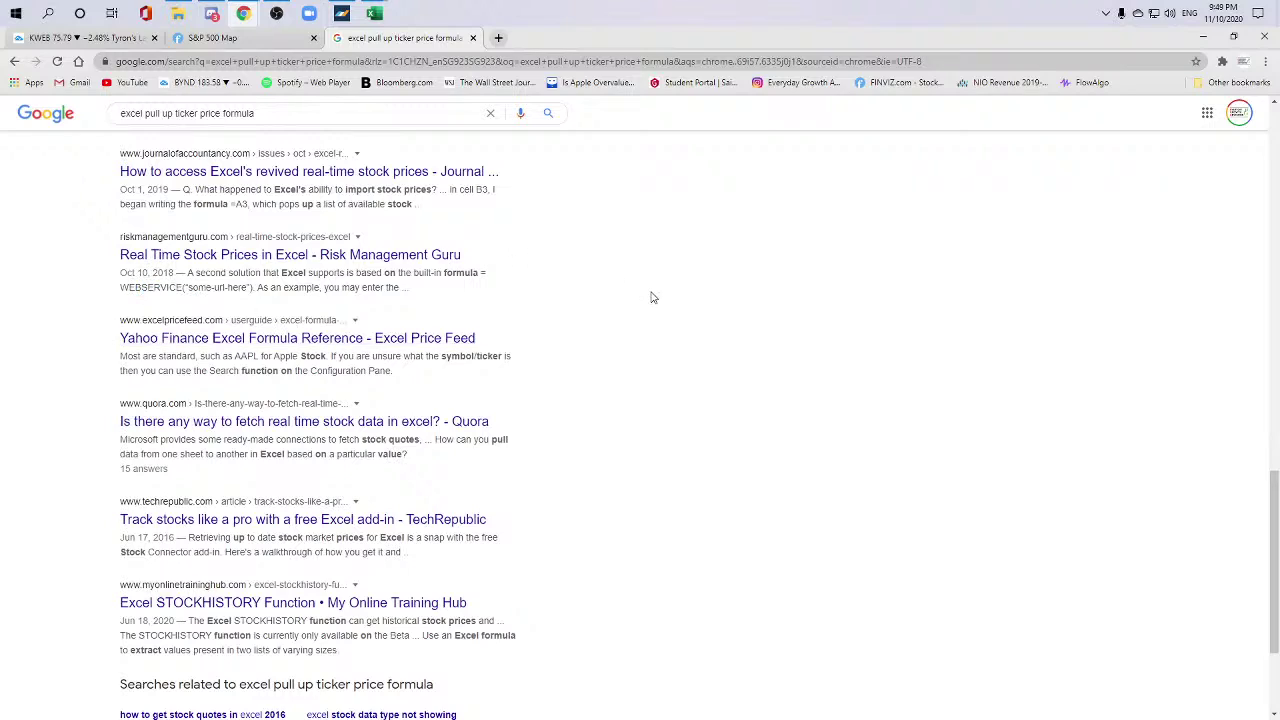
pyautogui.scroll(-2, 675, 293)
pyautogui.scroll(12, 677, 291)
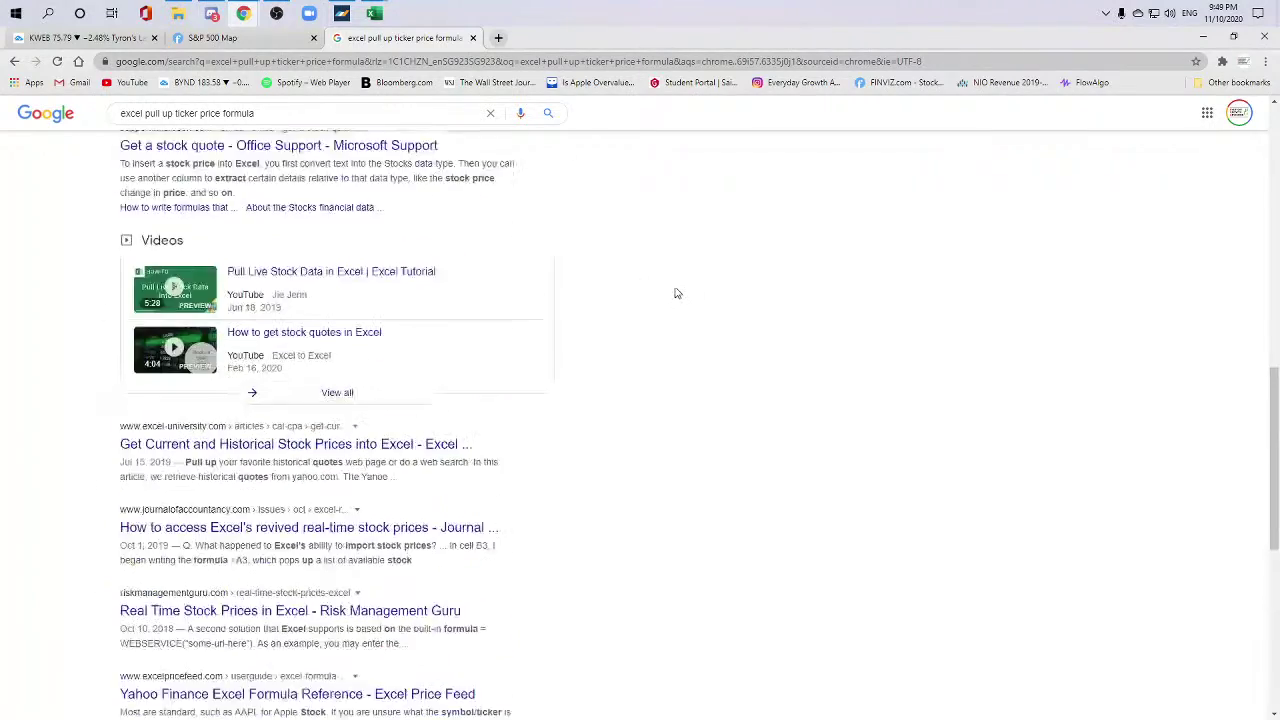
# Step: Close the search results tab and switch back to the Risk-Reward Calculator workbook in Excel
pyautogui.click(473, 38)
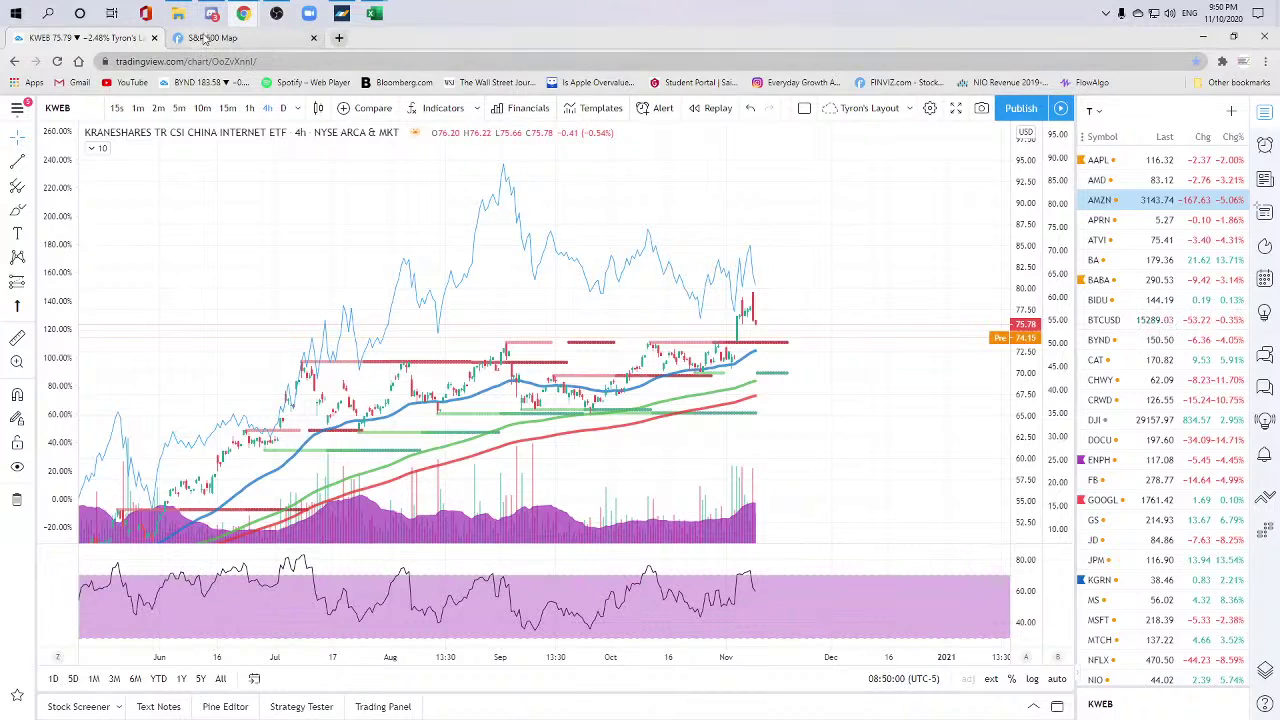
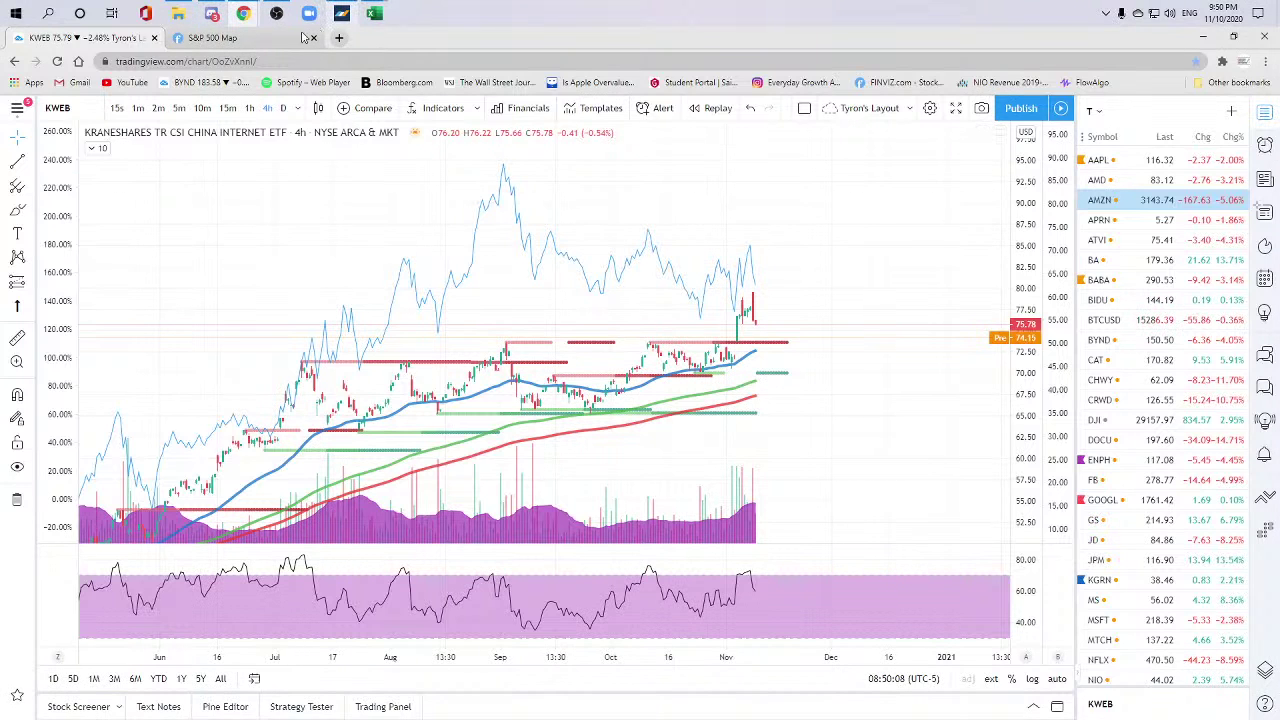
pyautogui.moveTo(374, 13)
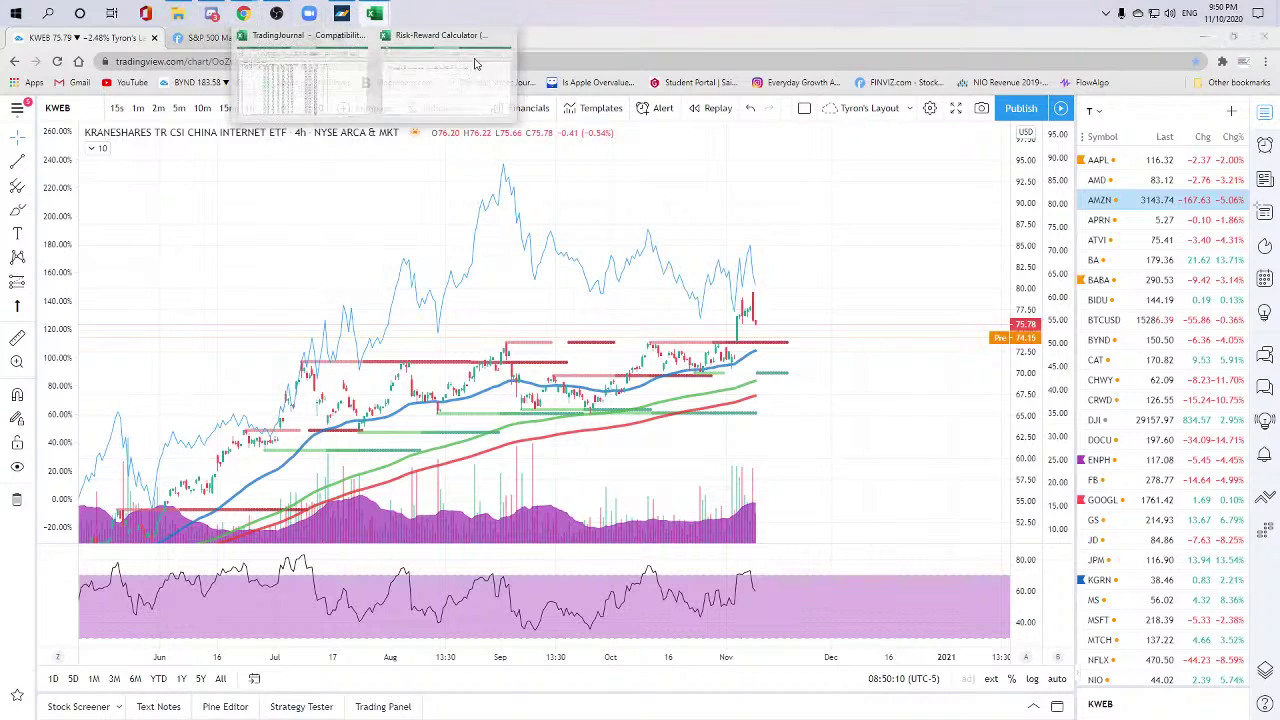
pyautogui.click(440, 62)
pyautogui.click(321, 279)
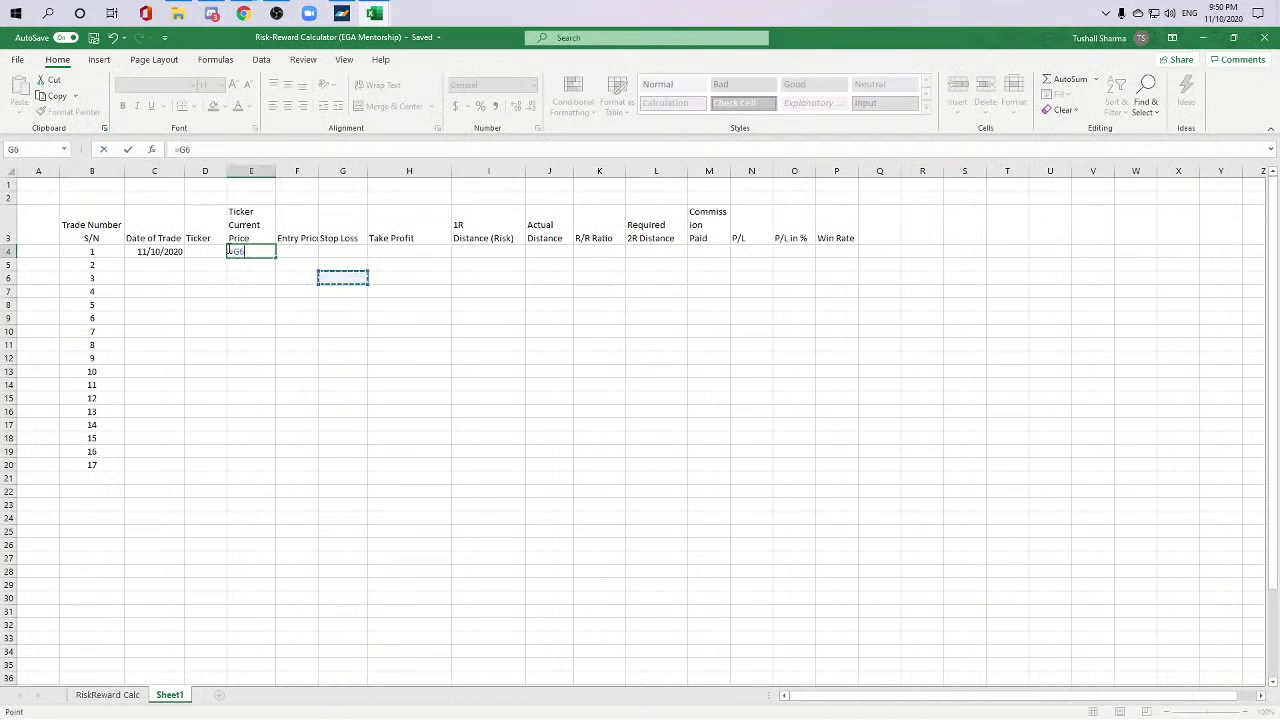
pyautogui.press('Escape')
pyautogui.write('=Y')
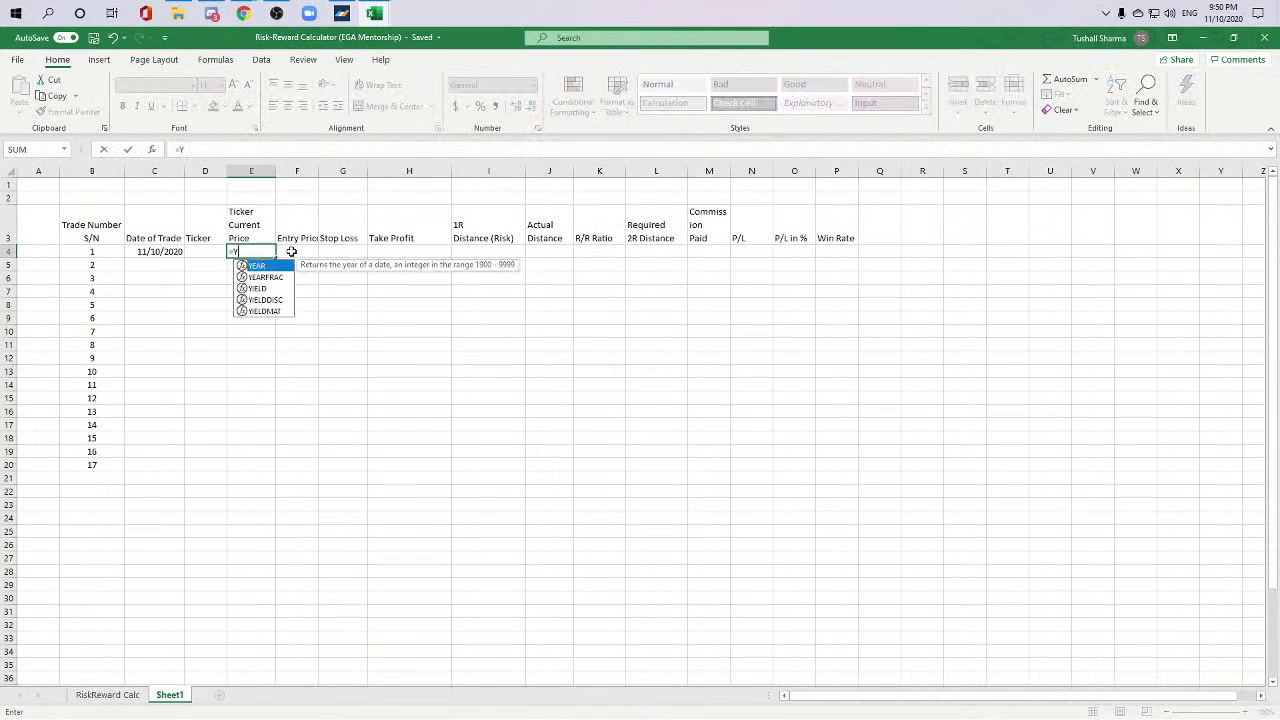
pyautogui.press('BackSpace')
pyautogui.write('FI')
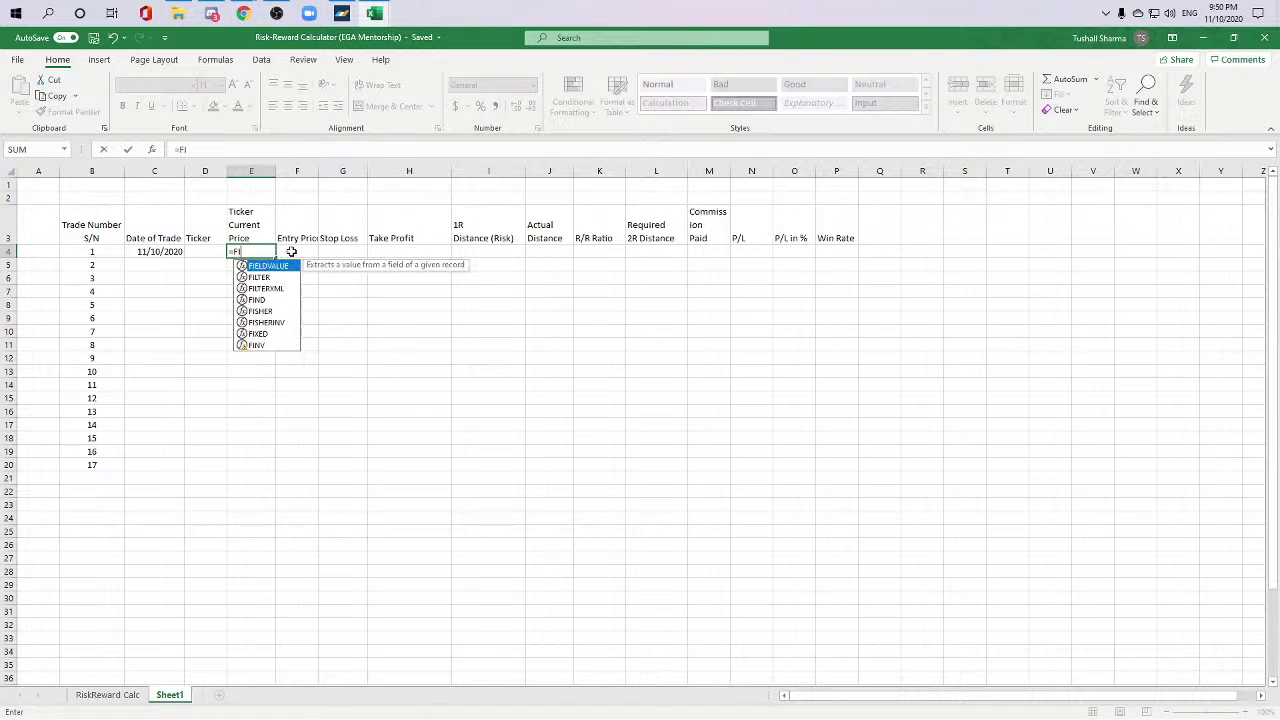
pyautogui.press('BackSpace')
pyautogui.press('BackSpace')
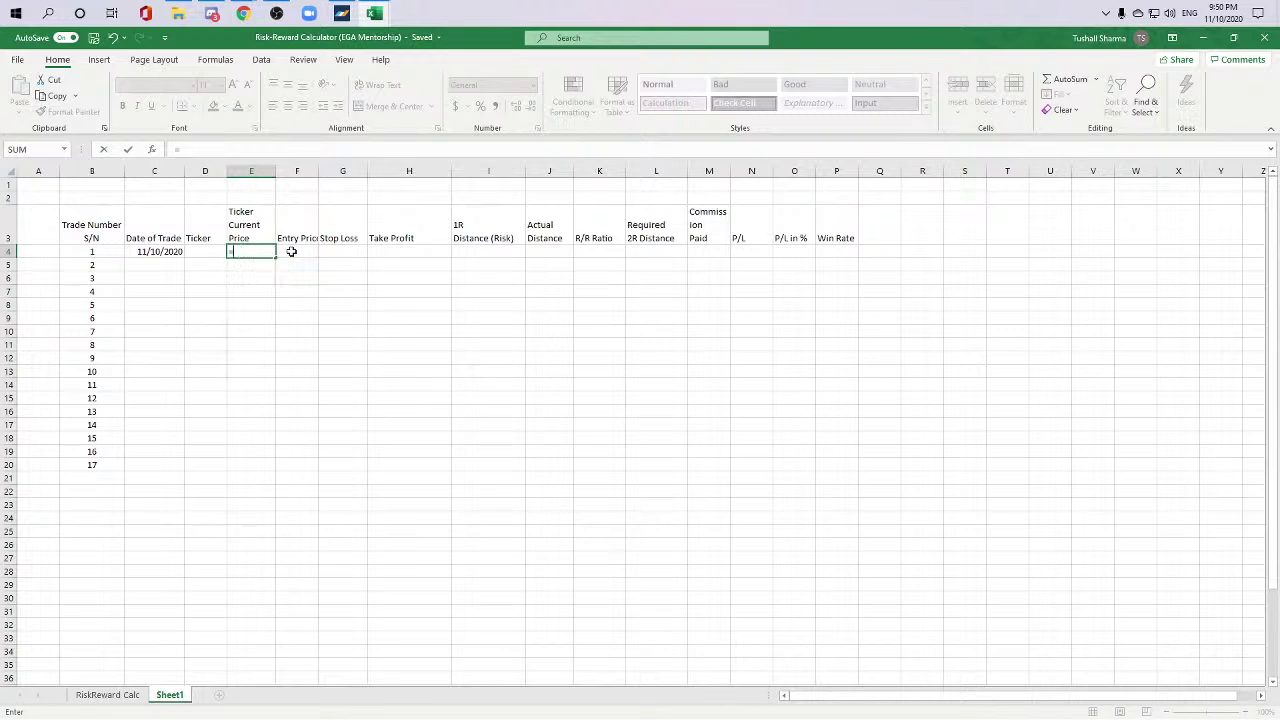
pyautogui.press('Escape')
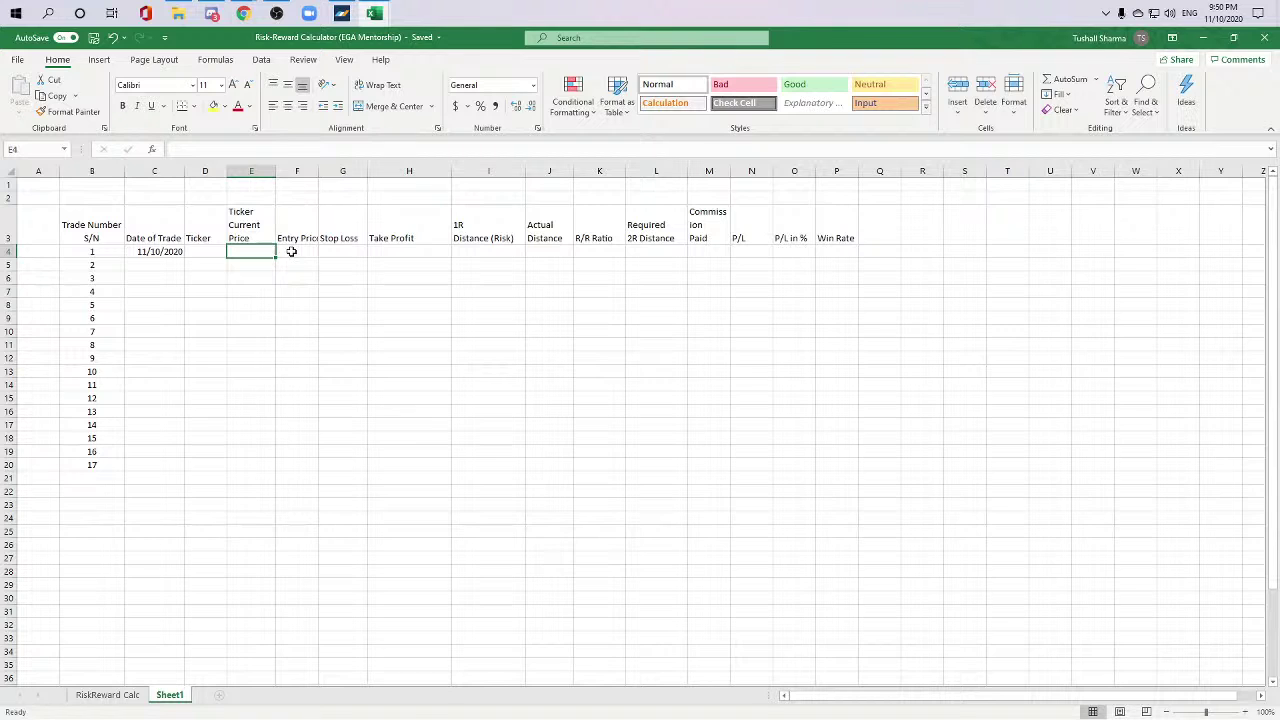
pyautogui.press('Up')
pyautogui.press('Down')
pyautogui.press('Up')
pyautogui.press('Down')
pyautogui.press('Left')
pyautogui.press('Right')
pyautogui.press('Left')
pyautogui.press('Right')
pyautogui.press('Left')
pyautogui.press('Right')
pyautogui.press('Left')
pyautogui.press('Right')
pyautogui.press('Left')
pyautogui.press('Right')
pyautogui.press('Left')
pyautogui.press('Right')
pyautogui.press('Left')
# Step: Clear the Ticker Current Price heading in E3, fit column F's width, and shift the Entry Price through Win Rate headings to start at E3
pyautogui.press('Up')
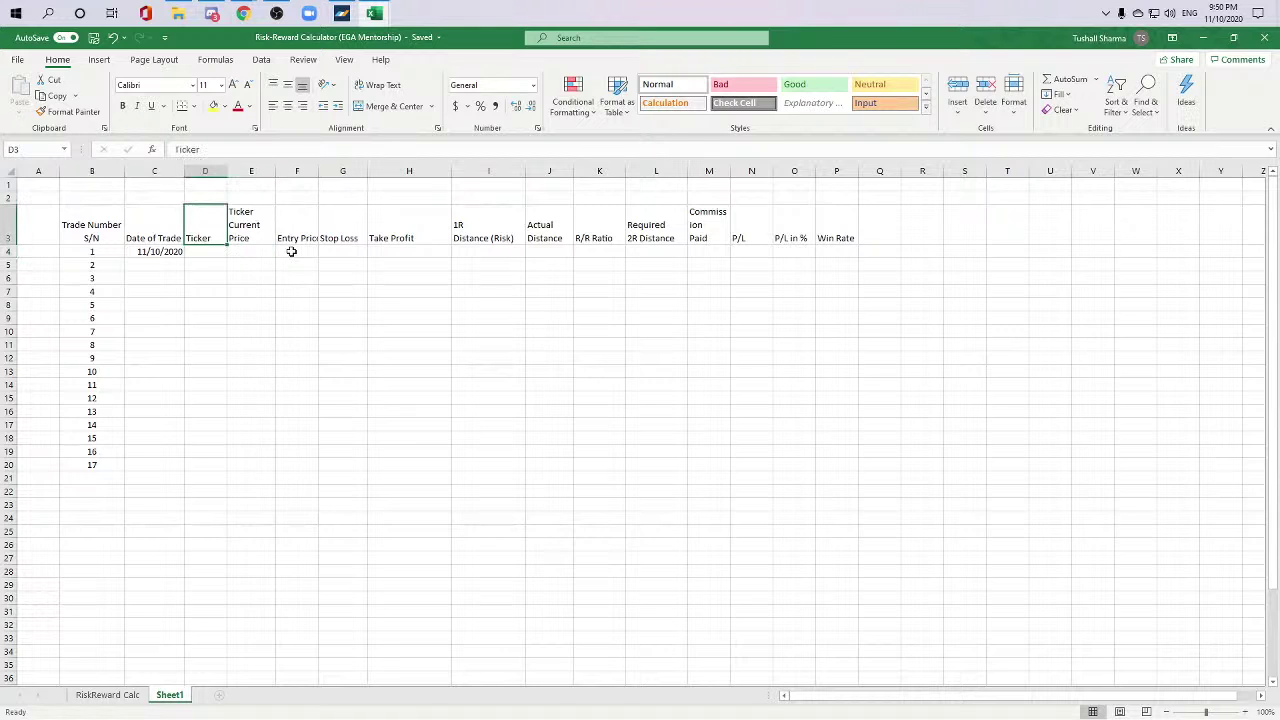
pyautogui.press('Right')
pyautogui.press('Delete')
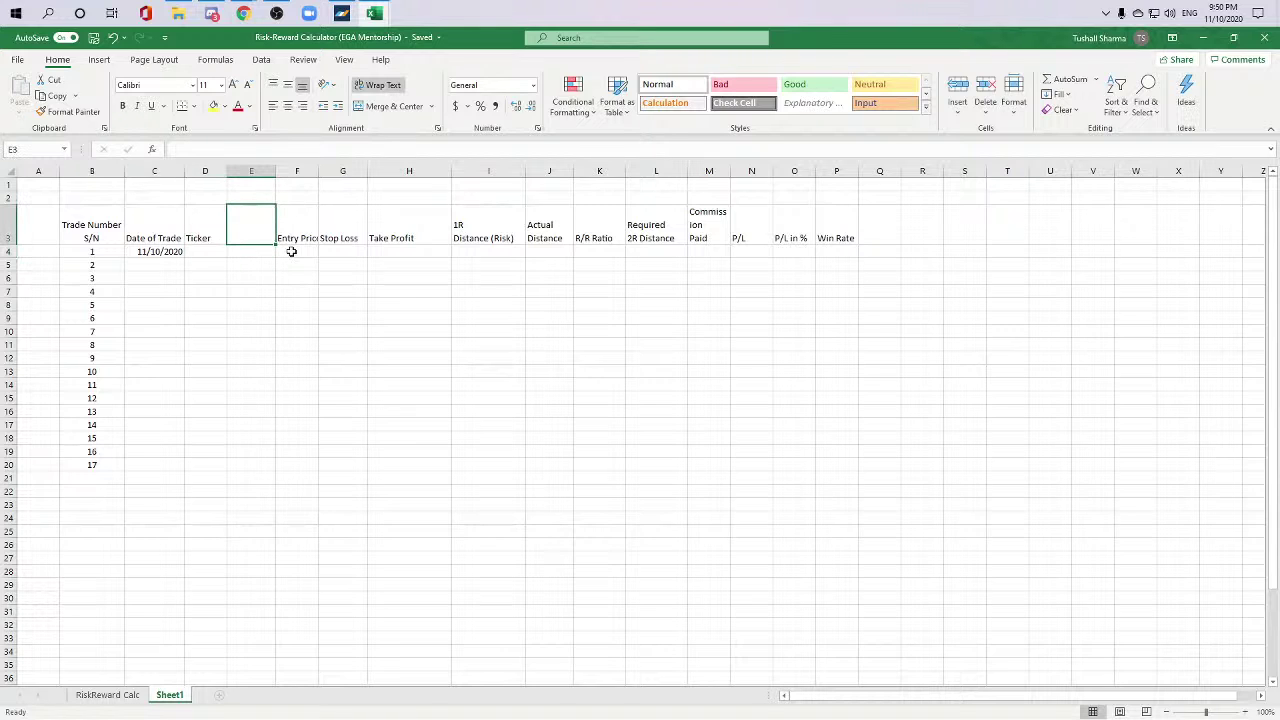
pyautogui.doubleClick(320, 170)
pyautogui.moveTo(309, 234); pyautogui.dragTo(840, 249)
pyautogui.click(838, 290)
pyautogui.moveTo(262, 218); pyautogui.dragTo(758, 250)
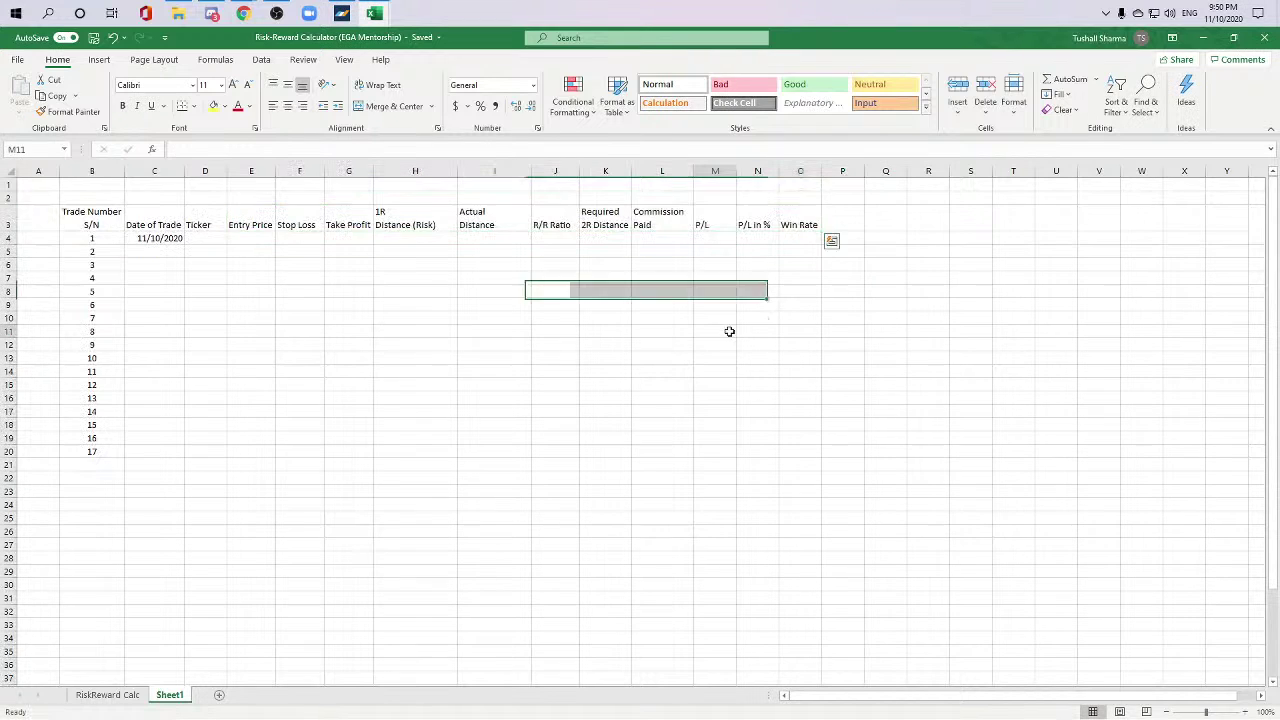
pyautogui.click(729, 331)
pyautogui.click(284, 256)
pyautogui.click(270, 215)
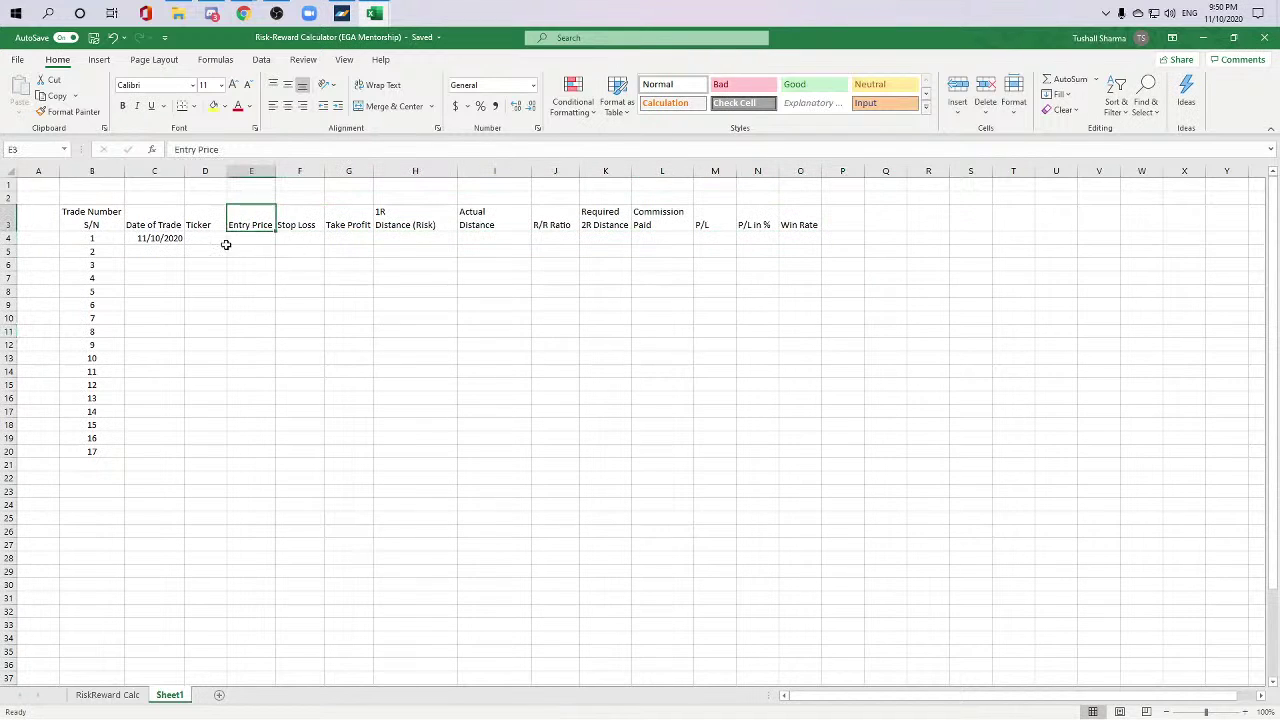
pyautogui.click(230, 244)
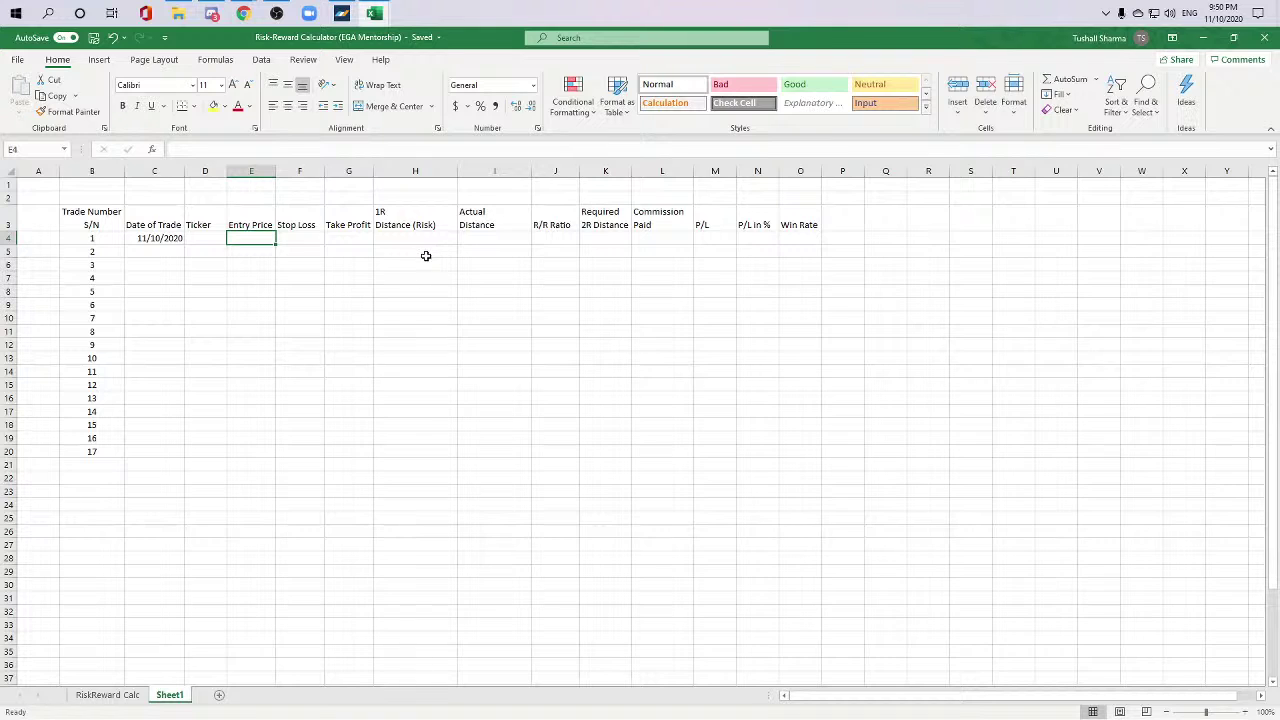
# Step: Fill the Ticker, Entry Price, Stop Loss and Take Profit headings in D3:G3 with light green
pyautogui.click(207, 219)
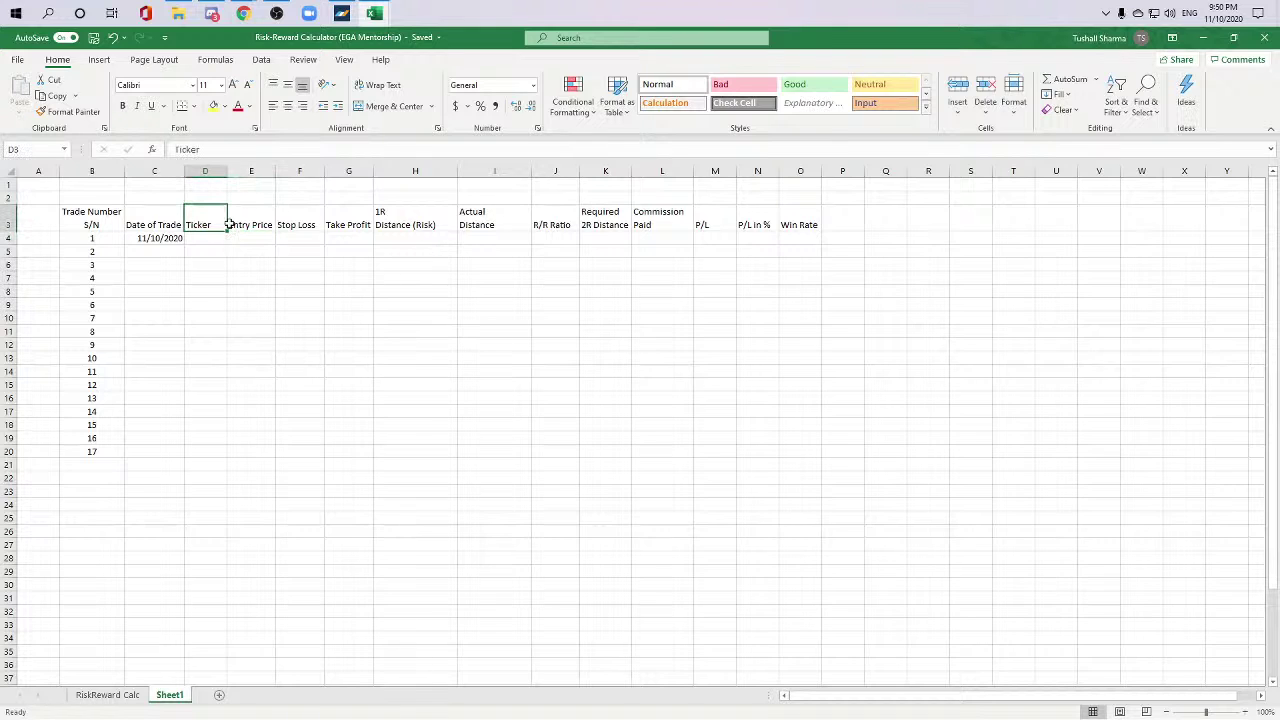
pyautogui.click(225, 107)
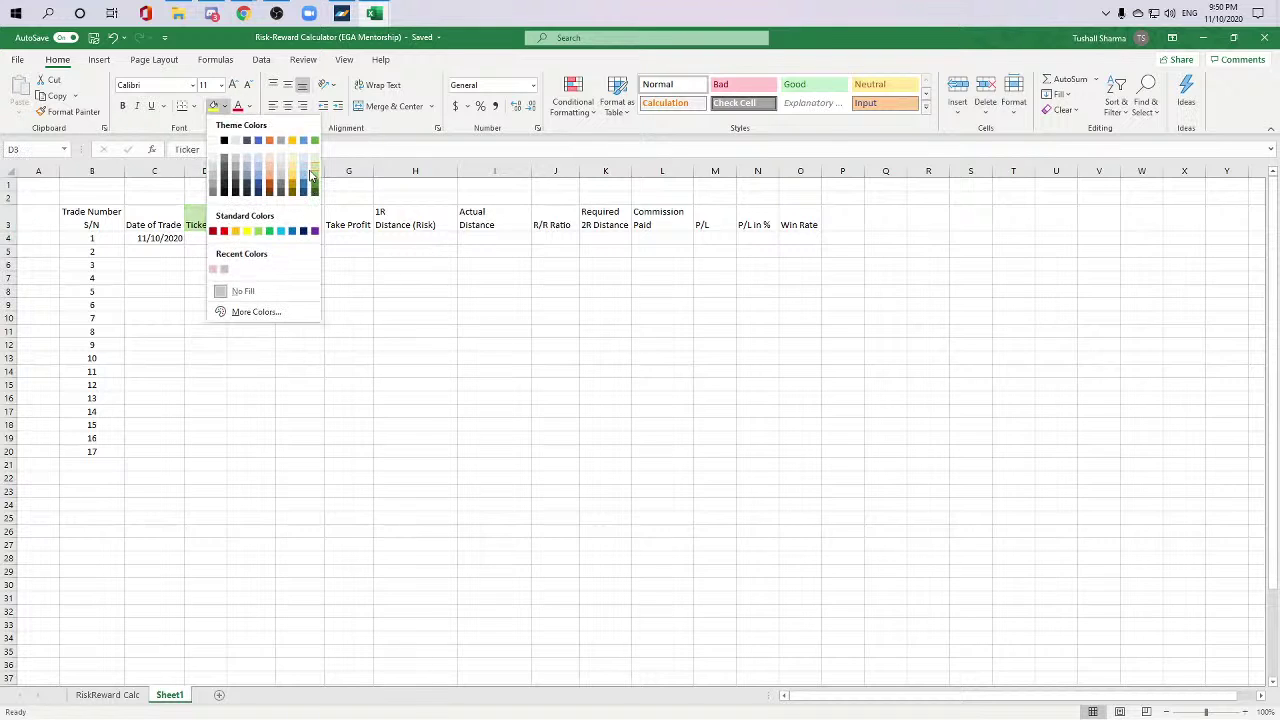
pyautogui.click(310, 165)
pyautogui.click(244, 210)
pyautogui.click(216, 107)
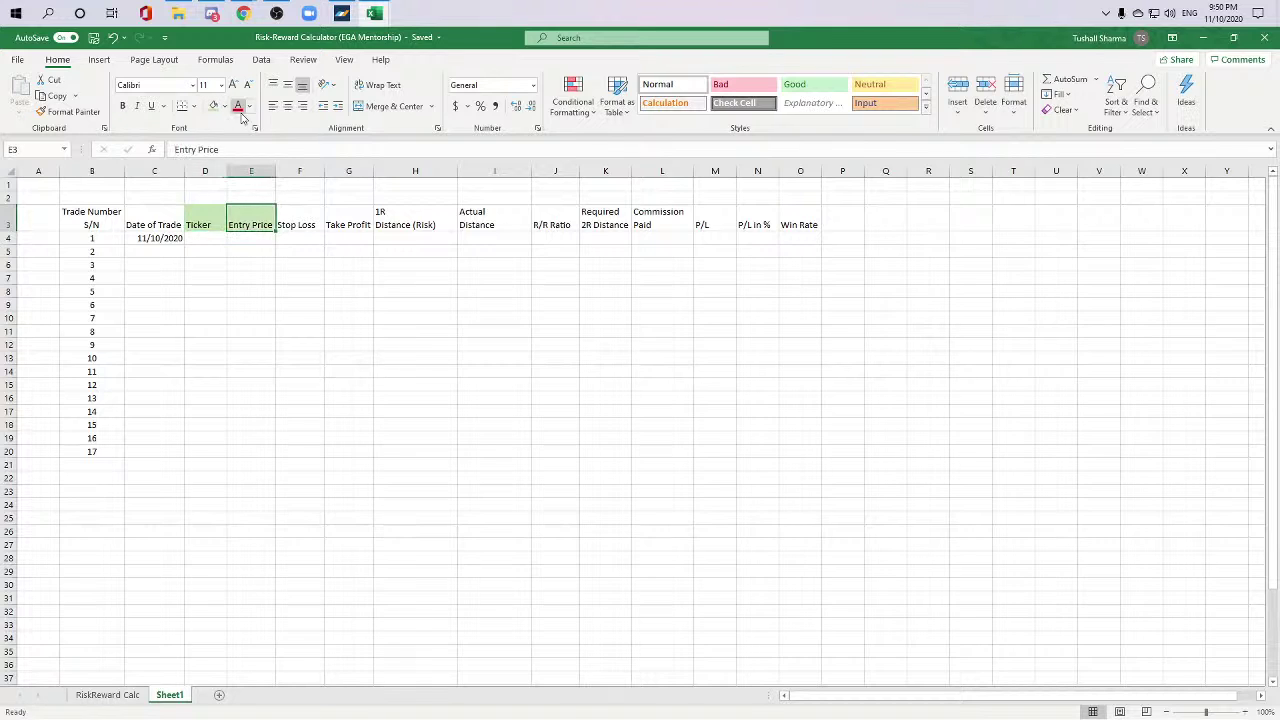
pyautogui.click(297, 212)
pyautogui.click(213, 107)
pyautogui.click(350, 262)
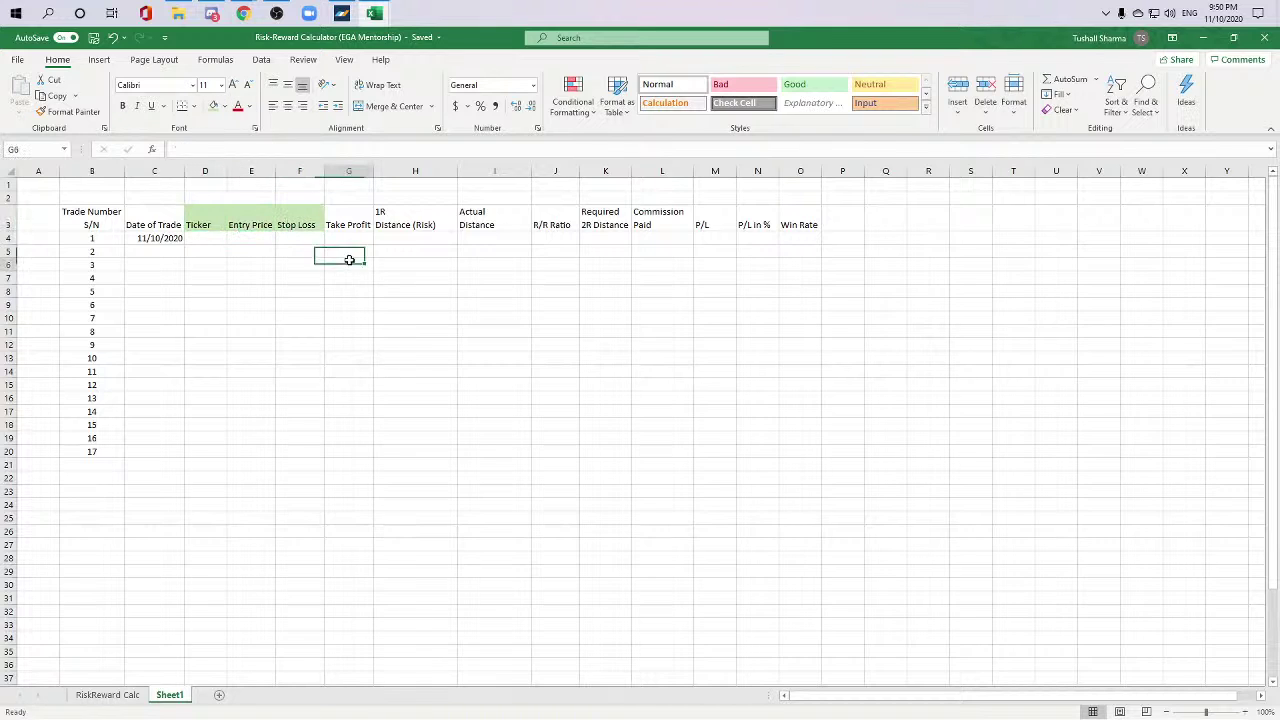
pyautogui.press('Up')
pyautogui.press('Up')
pyautogui.press('Up')
pyautogui.click(345, 214)
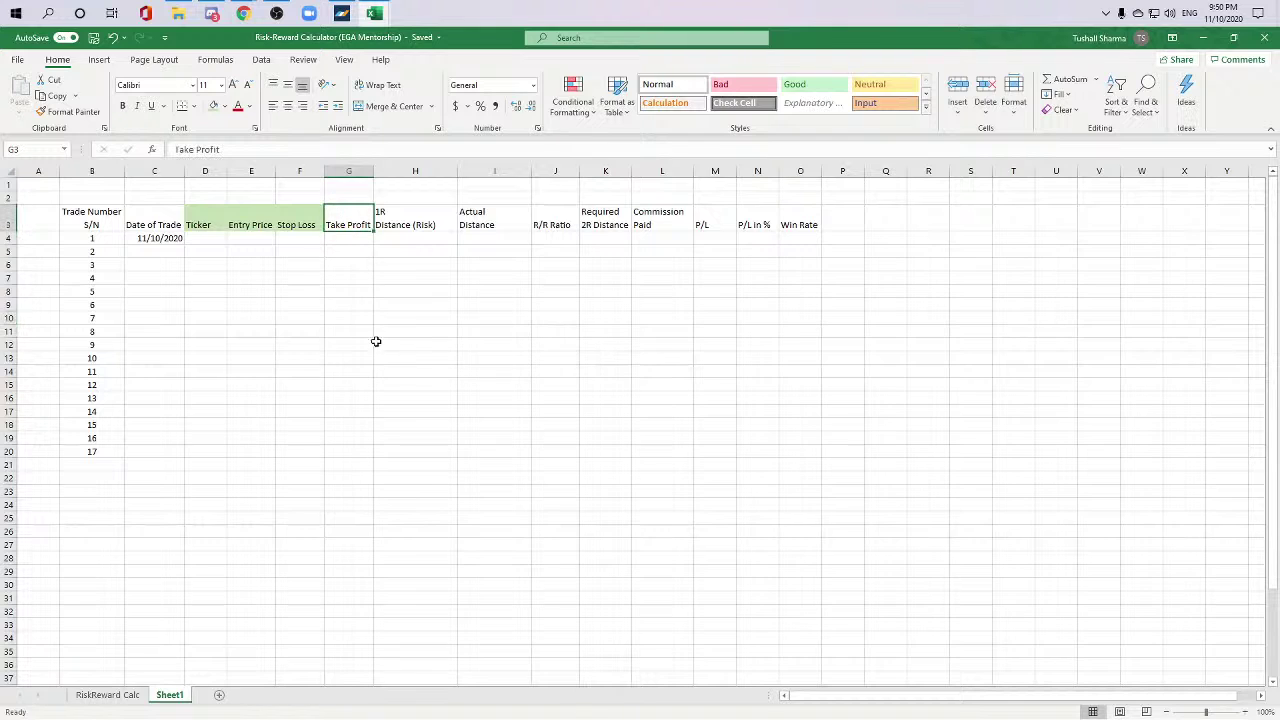
pyautogui.click(213, 107)
# Step: Enter the formula =E3-F3 in H4 under 1R Distance (Risk)
pyautogui.click(400, 214)
pyautogui.press('Down')
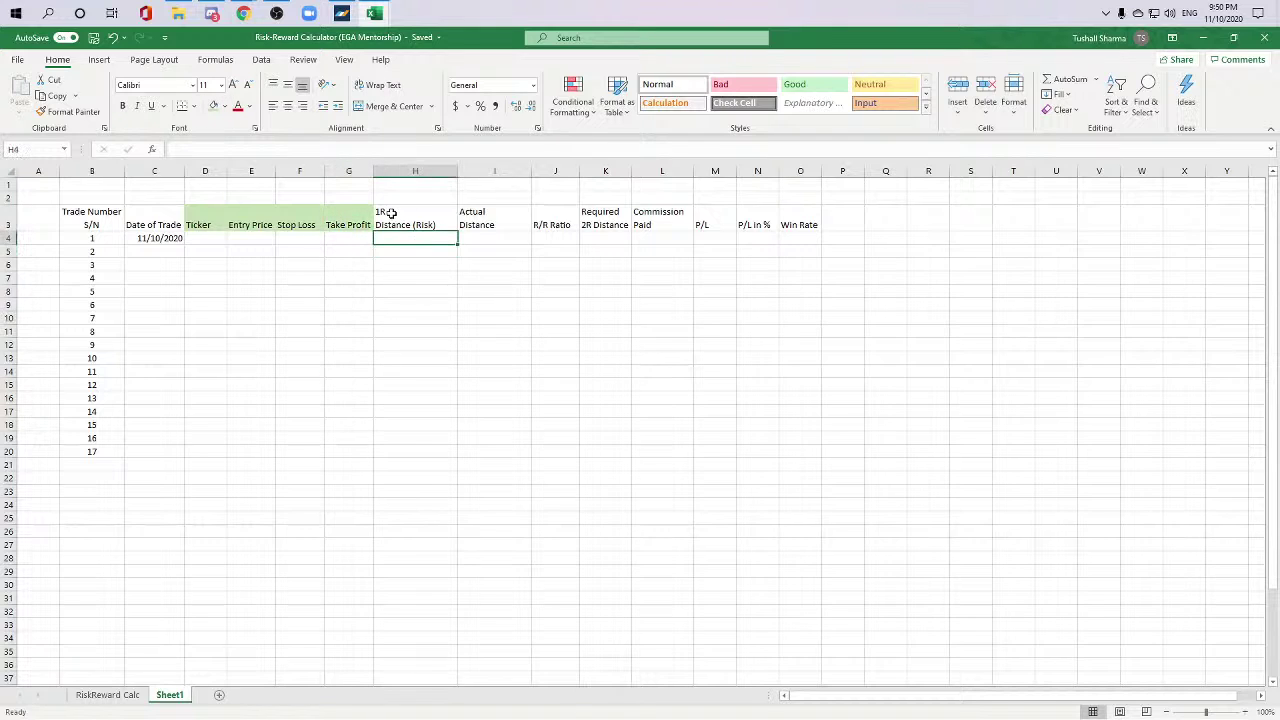
pyautogui.click(390, 213)
pyautogui.press('Down')
pyautogui.write('=')
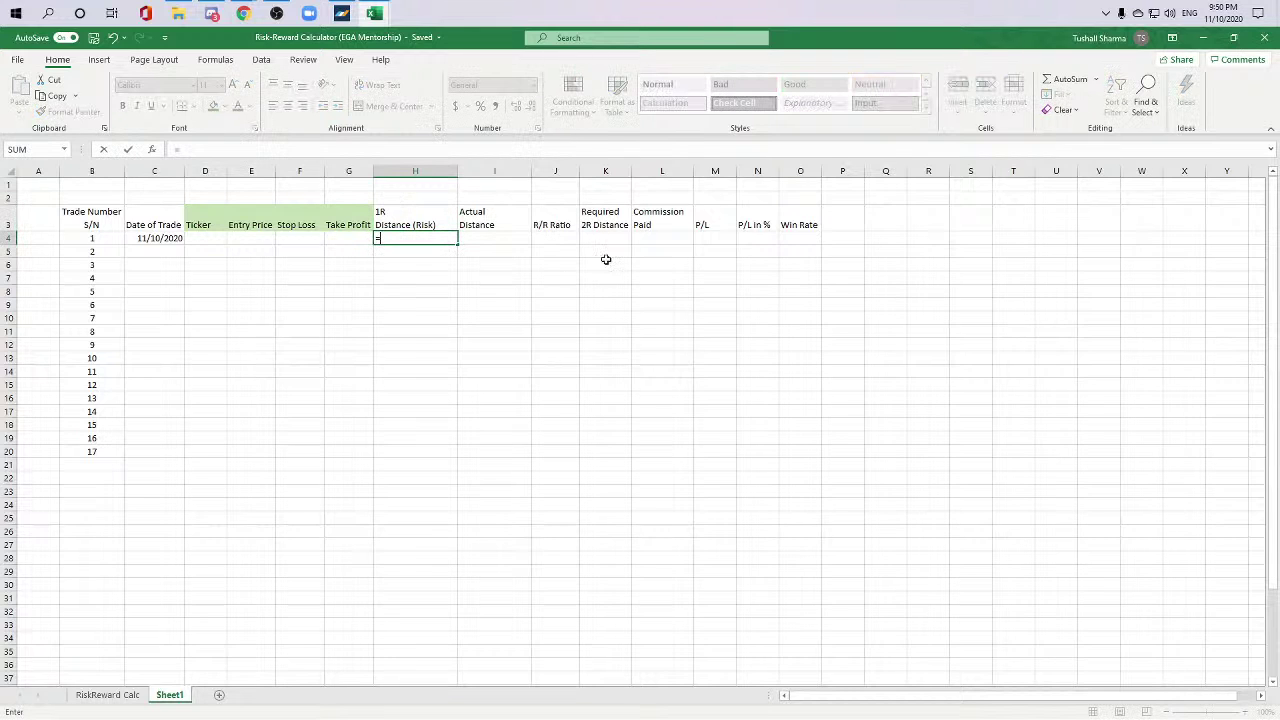
pyautogui.click(256, 222)
pyautogui.write('-')
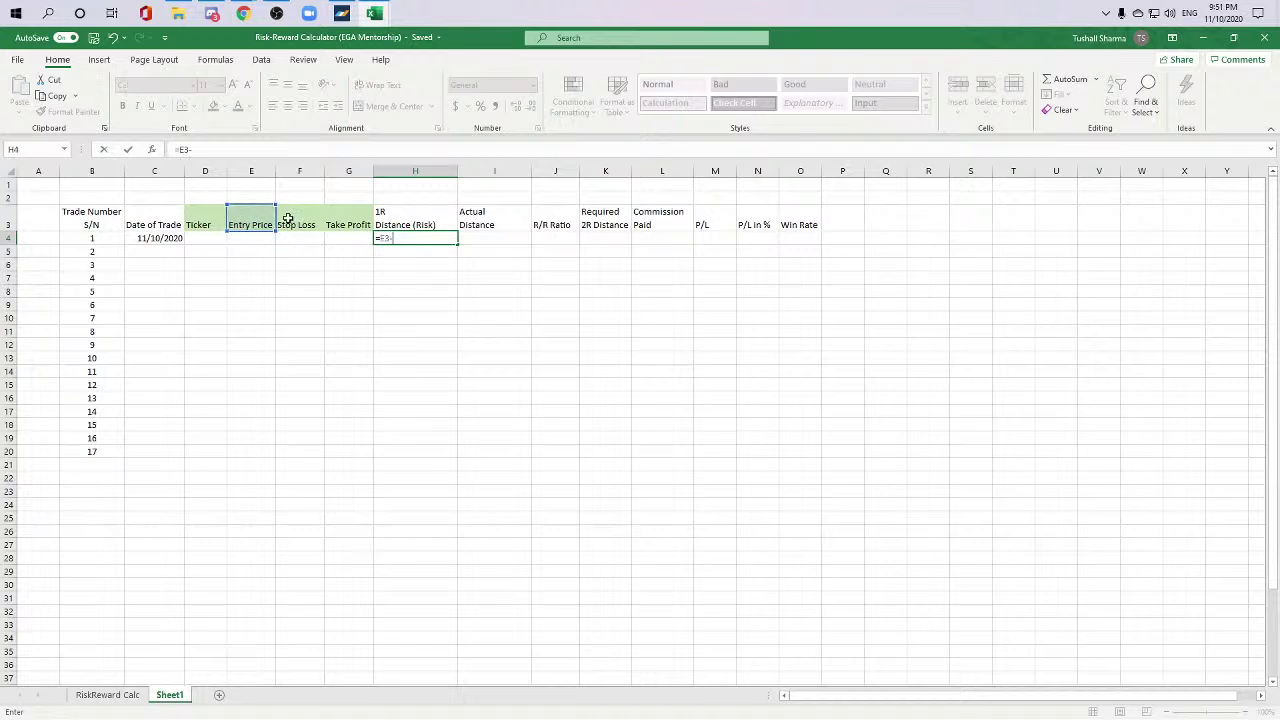
pyautogui.click(288, 220)
pyautogui.press('Return')
pyautogui.click(408, 288)
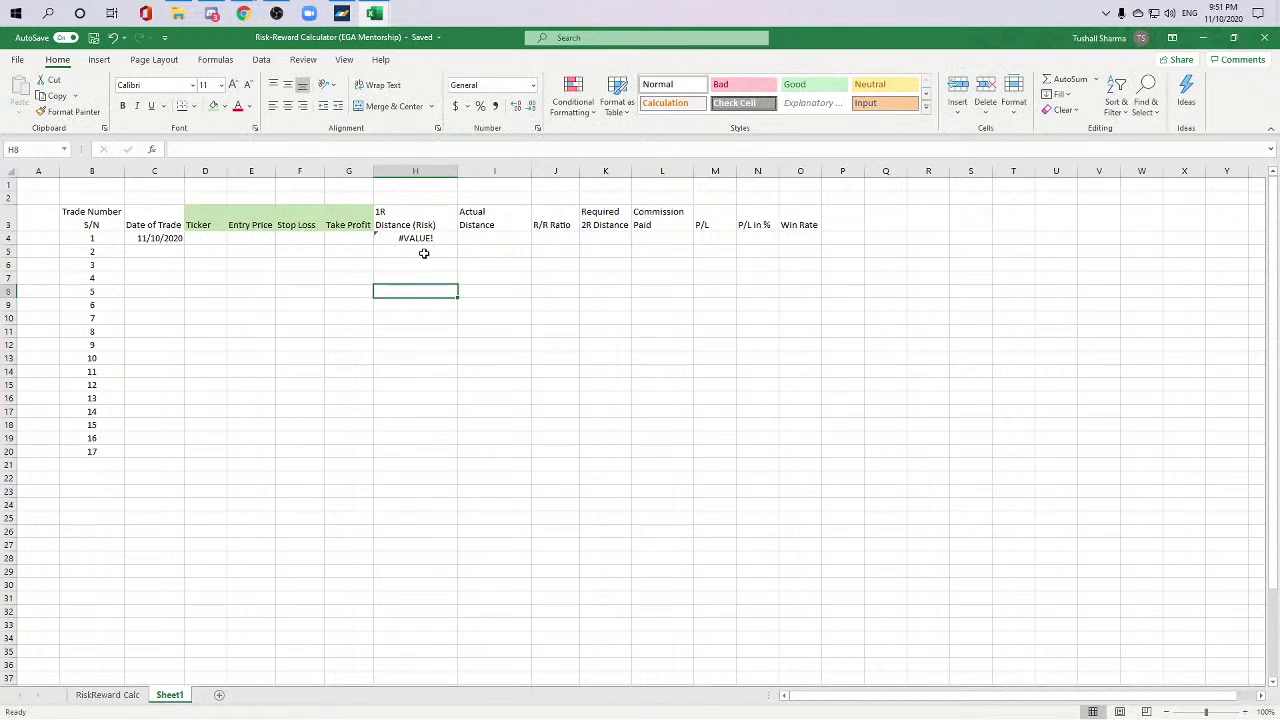
# Step: Enter an entry price of 10 in E4 and a stop loss of 5 in F4 for trade 1
pyautogui.click(424, 253)
pyautogui.click(412, 239)
pyautogui.click(250, 237)
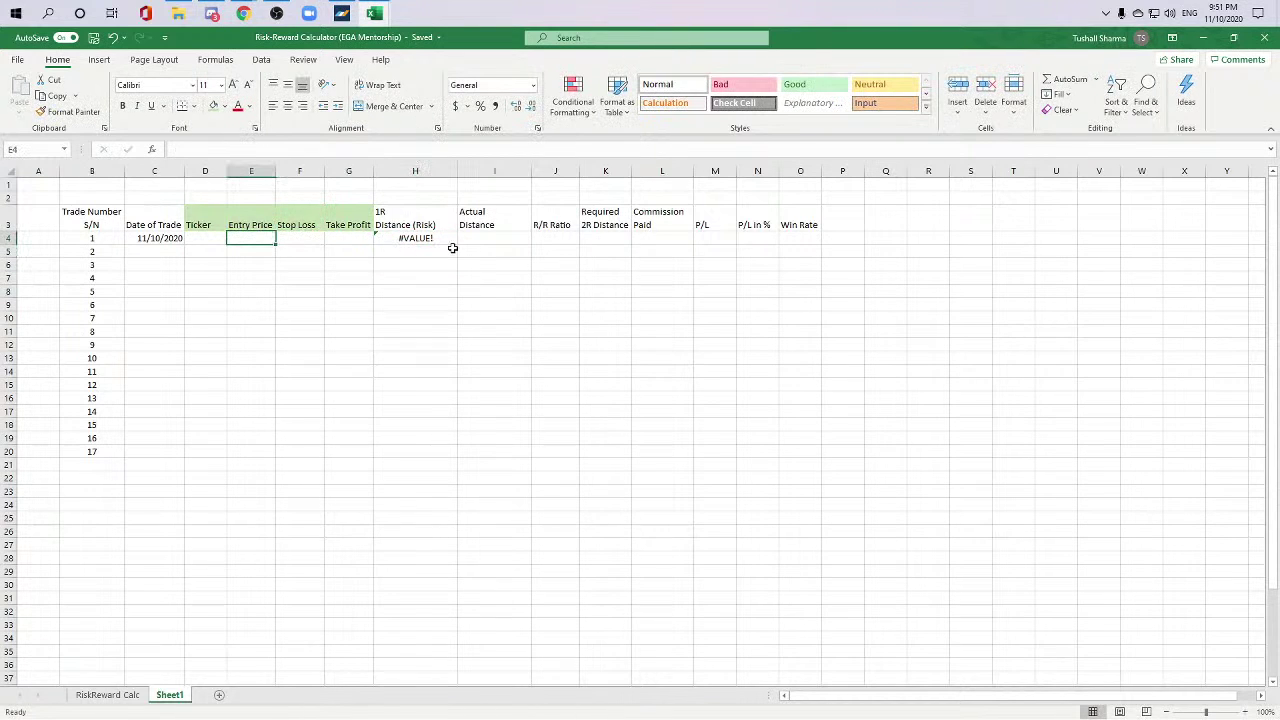
pyautogui.write('10')
pyautogui.press('Tab')
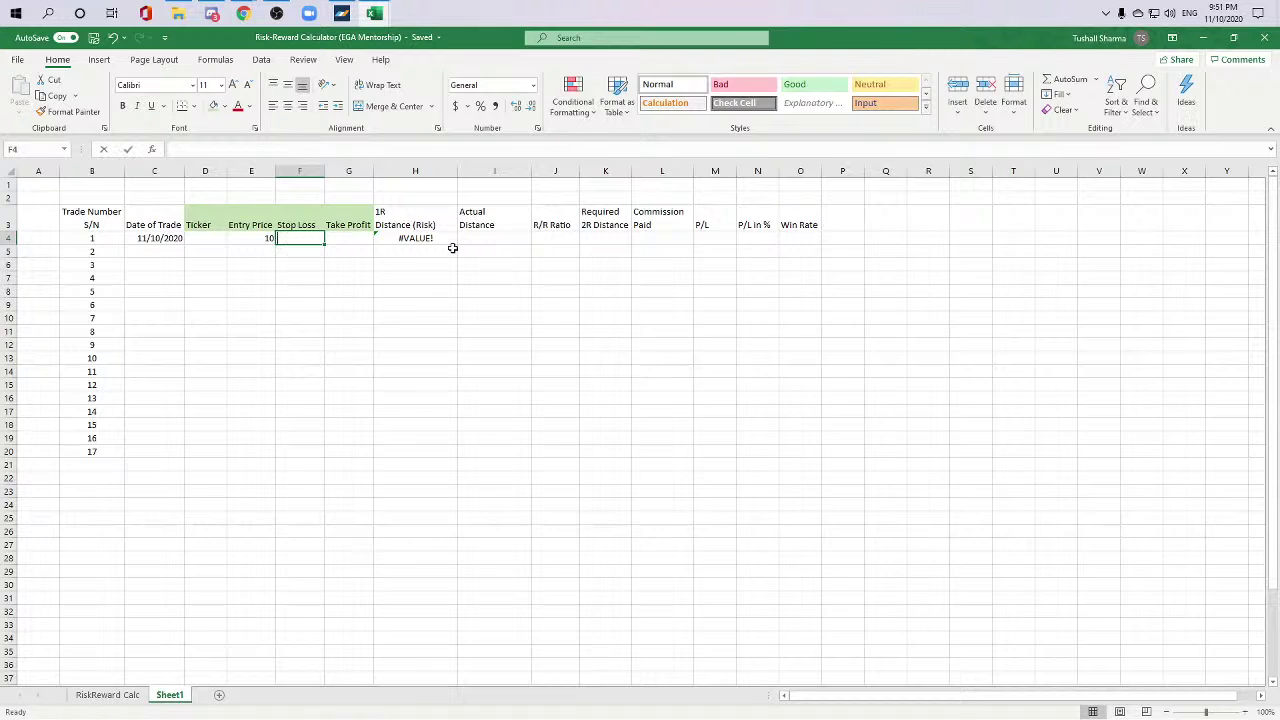
pyautogui.write('5')
pyautogui.press('Tab')
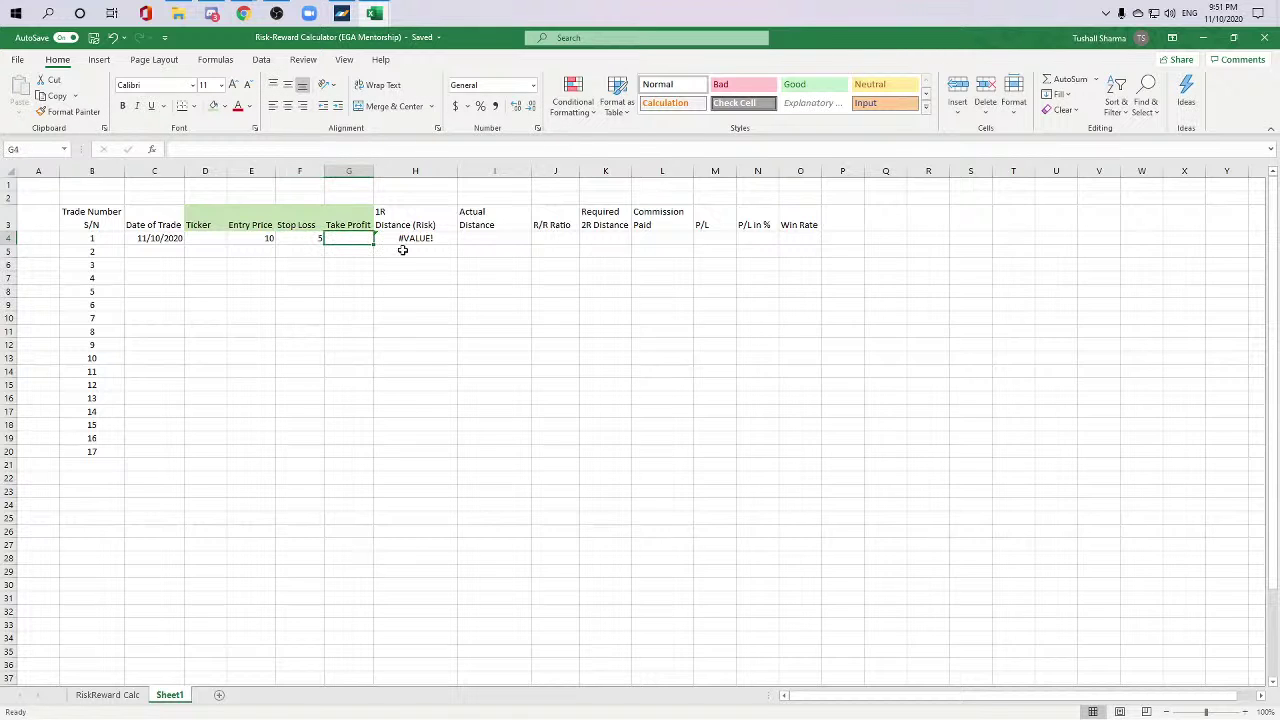
# Step: Correct the 1R Distance formula in H4 to =E4-F4
pyautogui.click(392, 241)
pyautogui.click(216, 149)
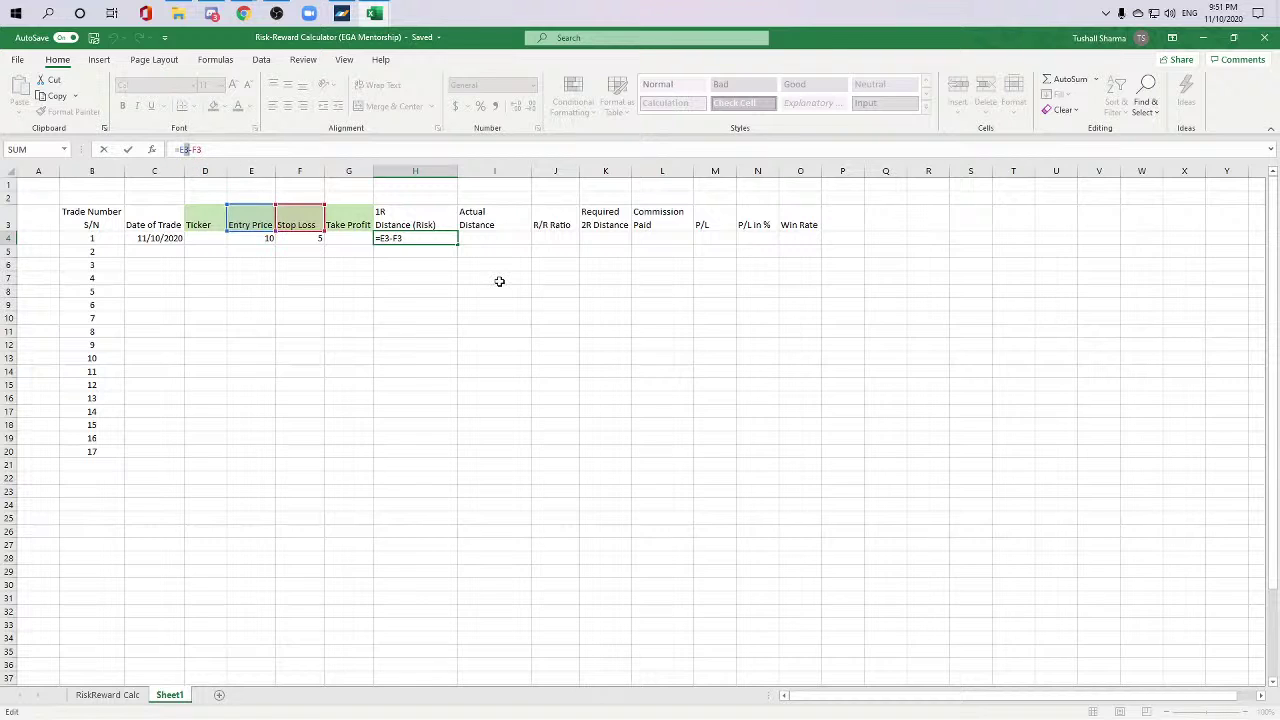
pyautogui.write('E4')
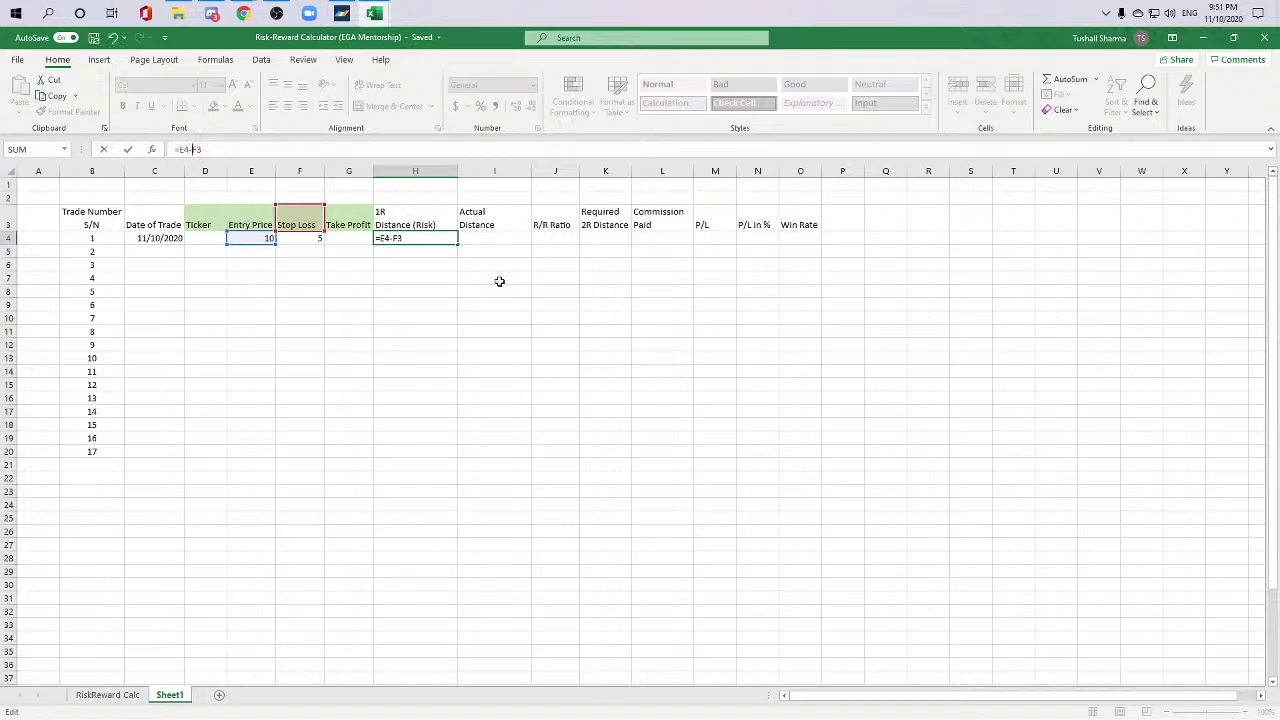
pyautogui.press('BackSpace')
pyautogui.write('4')
pyautogui.press('Return')
pyautogui.click(499, 281)
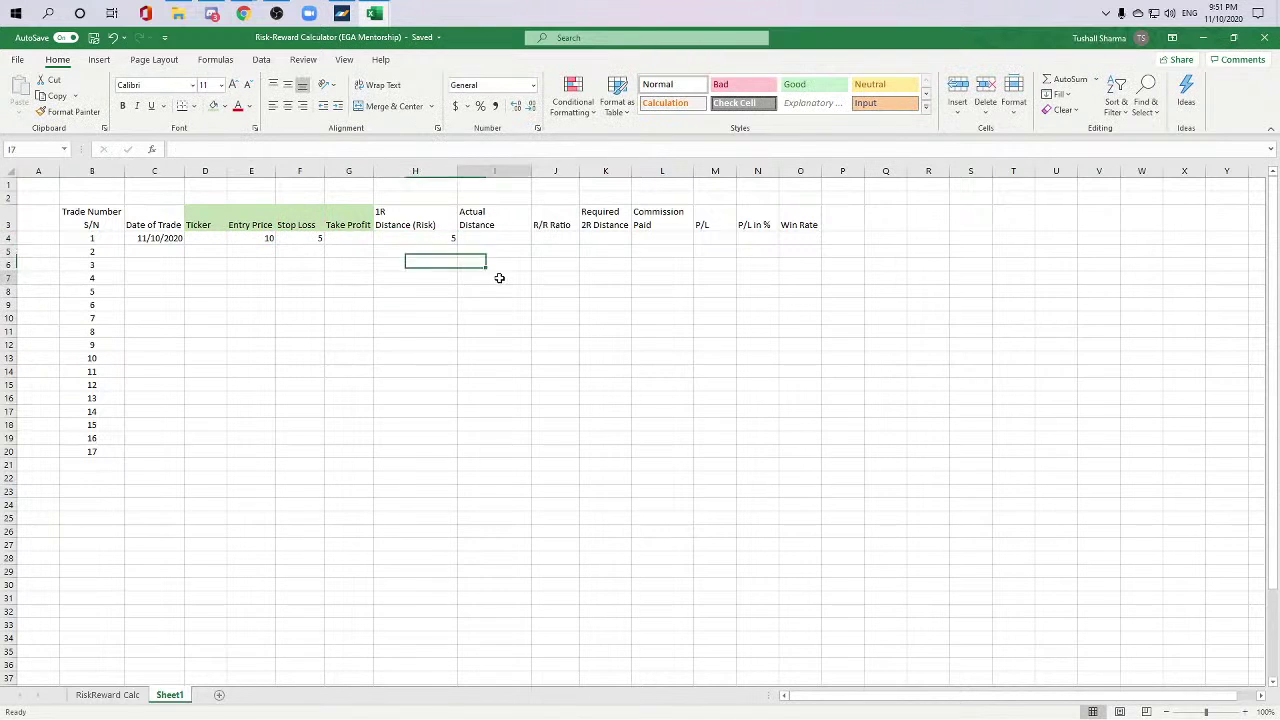
# Step: Enter a take profit of 15 in G4 and the ticker X in D4 for trade 1
pyautogui.click(345, 238)
pyautogui.write('15')
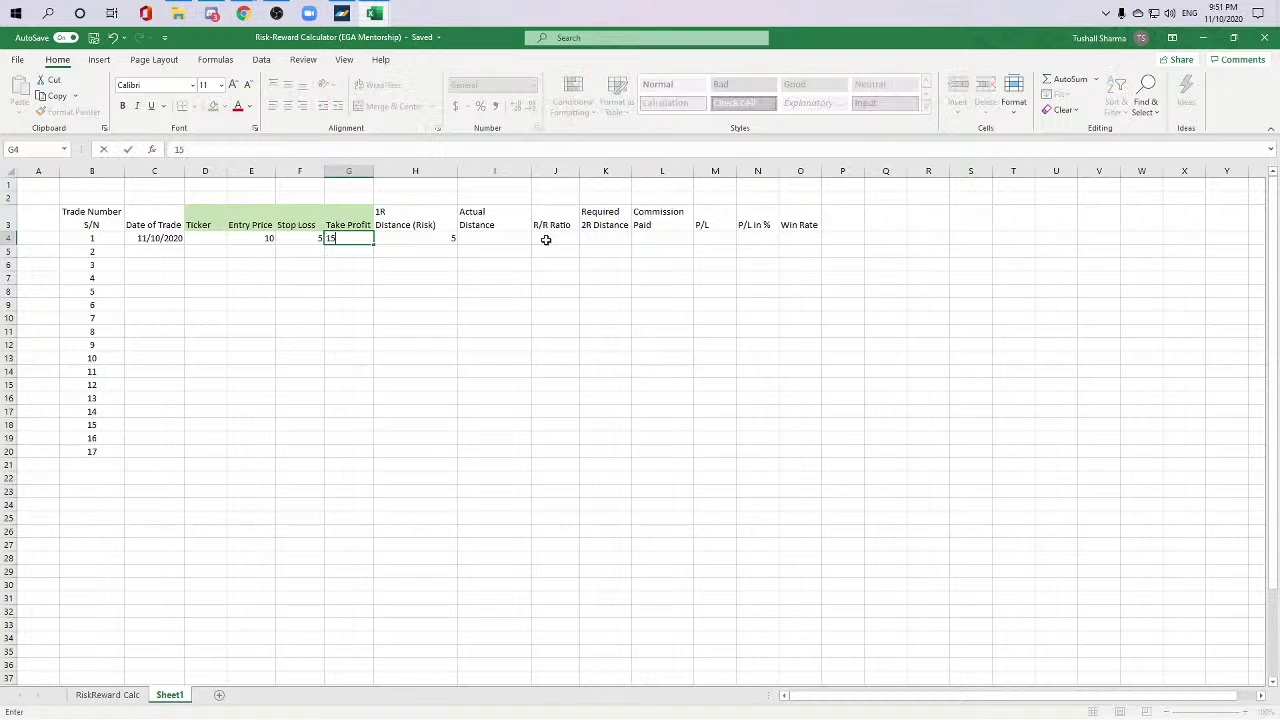
pyautogui.click(648, 385)
pyautogui.click(204, 238)
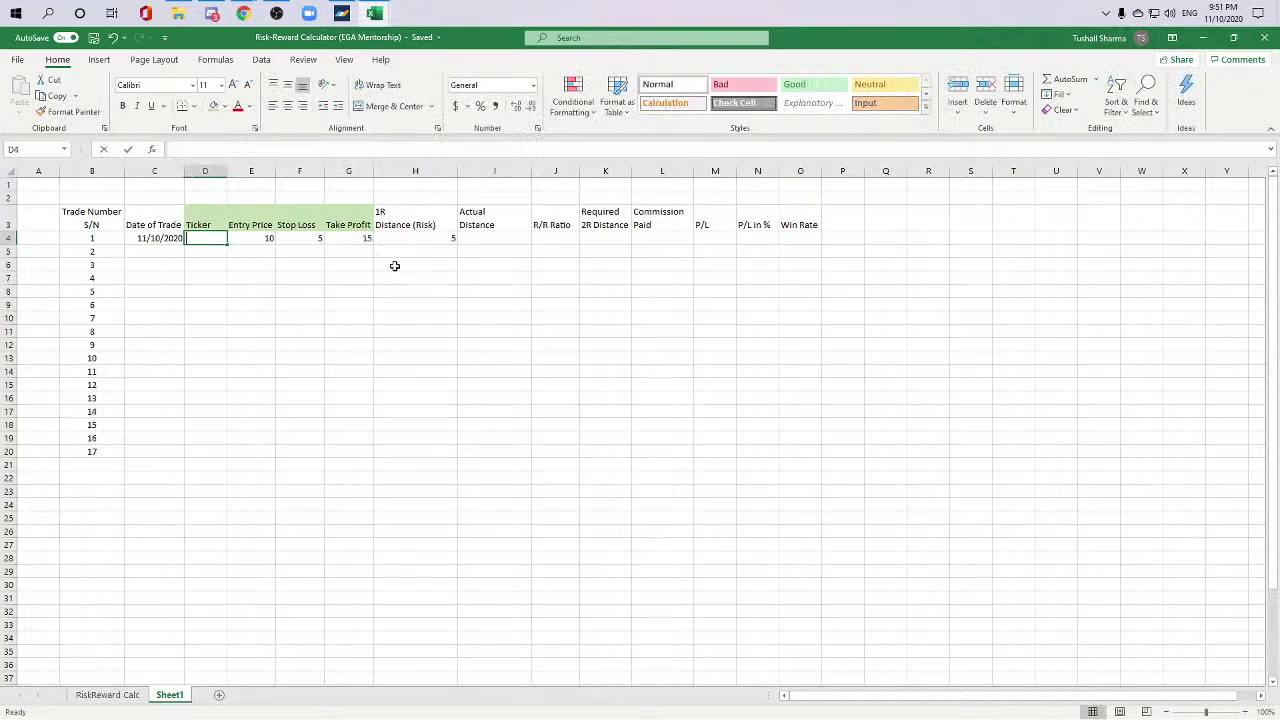
pyautogui.write('X')
pyautogui.press('Tab')
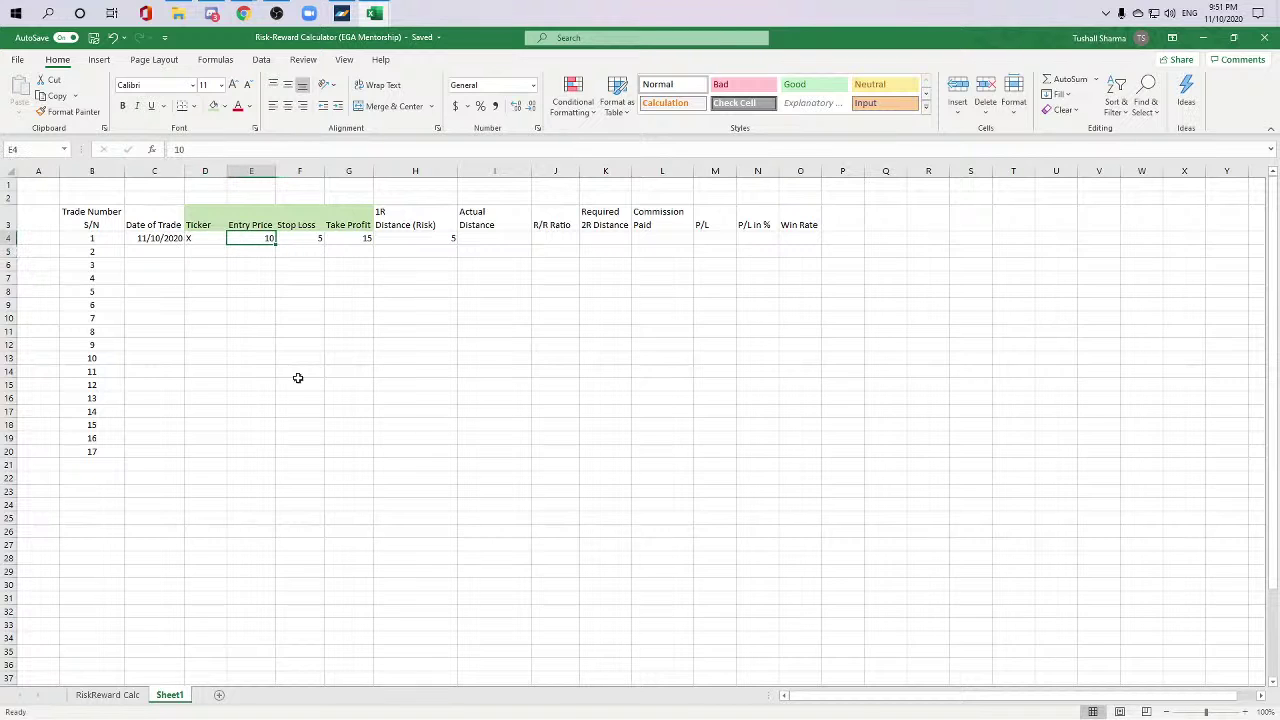
# Step: Center the contents of the log range B4:O21 horizontally
pyautogui.moveTo(106, 237); pyautogui.dragTo(808, 463)
pyautogui.click(287, 105)
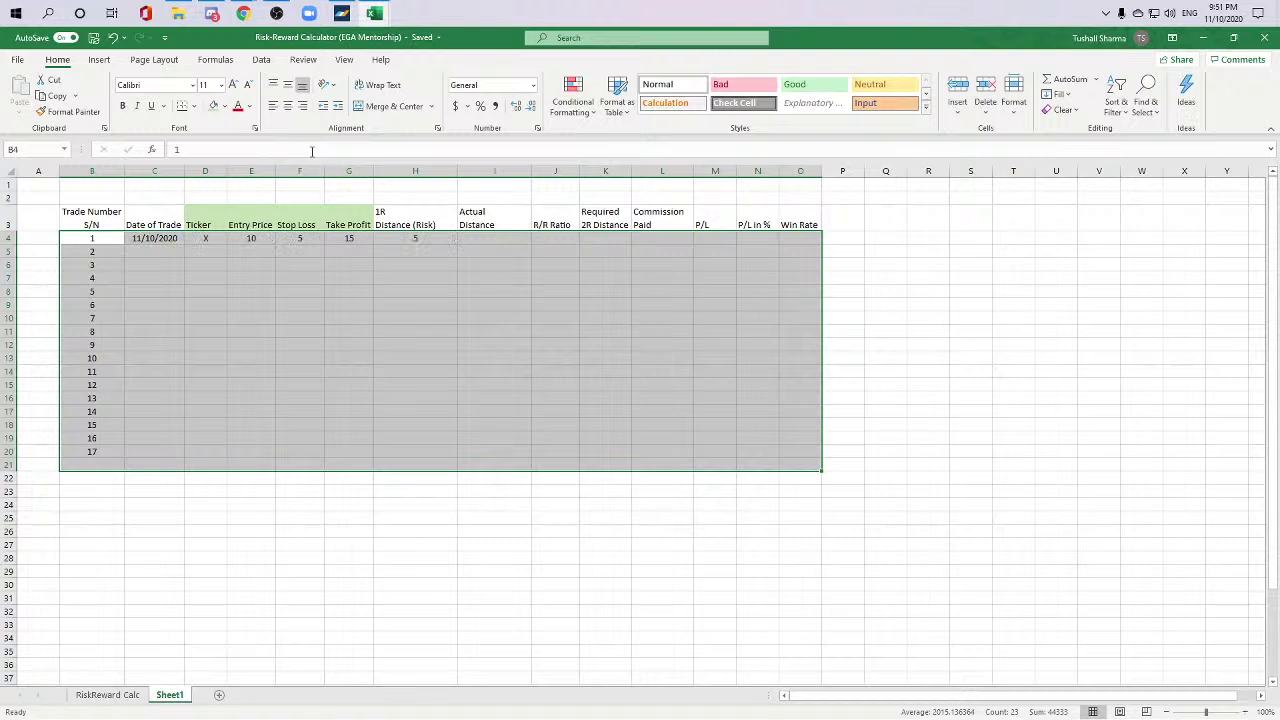
pyautogui.click(494, 398)
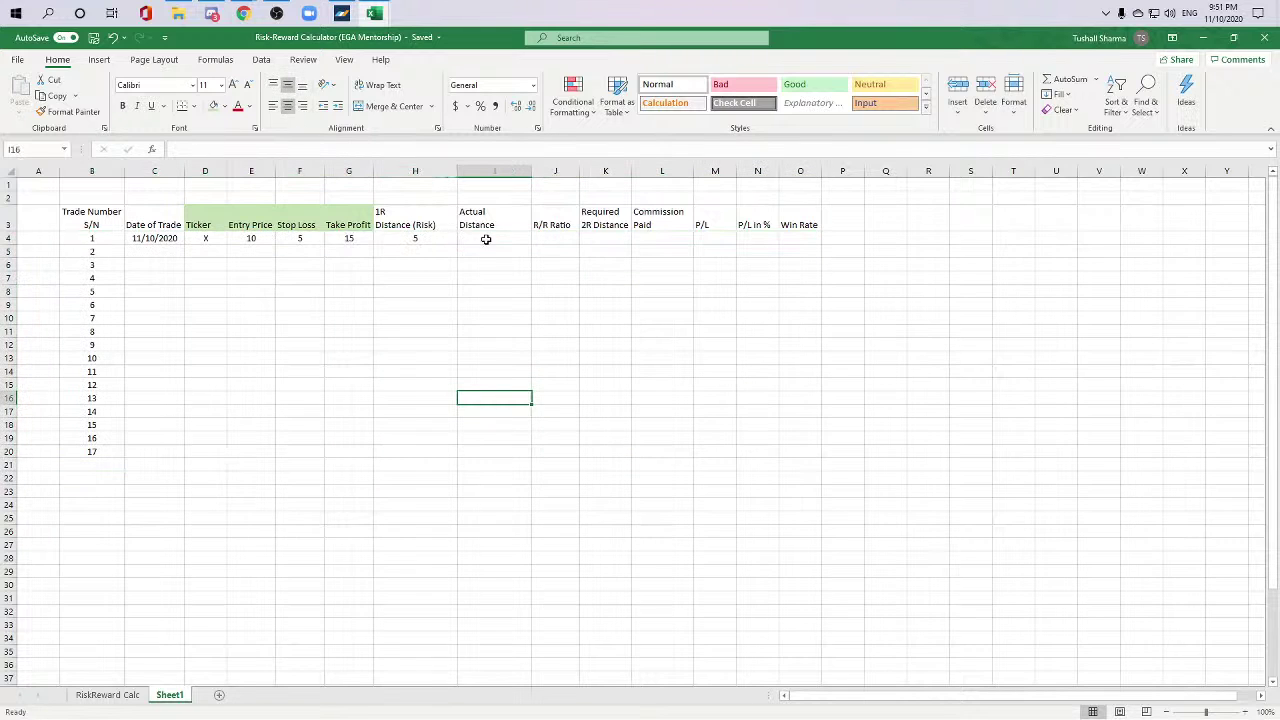
# Step: Enter the Actual Distance formula =G4-E4 in I4, subtracting the entry price from the take profit
pyautogui.click(486, 239)
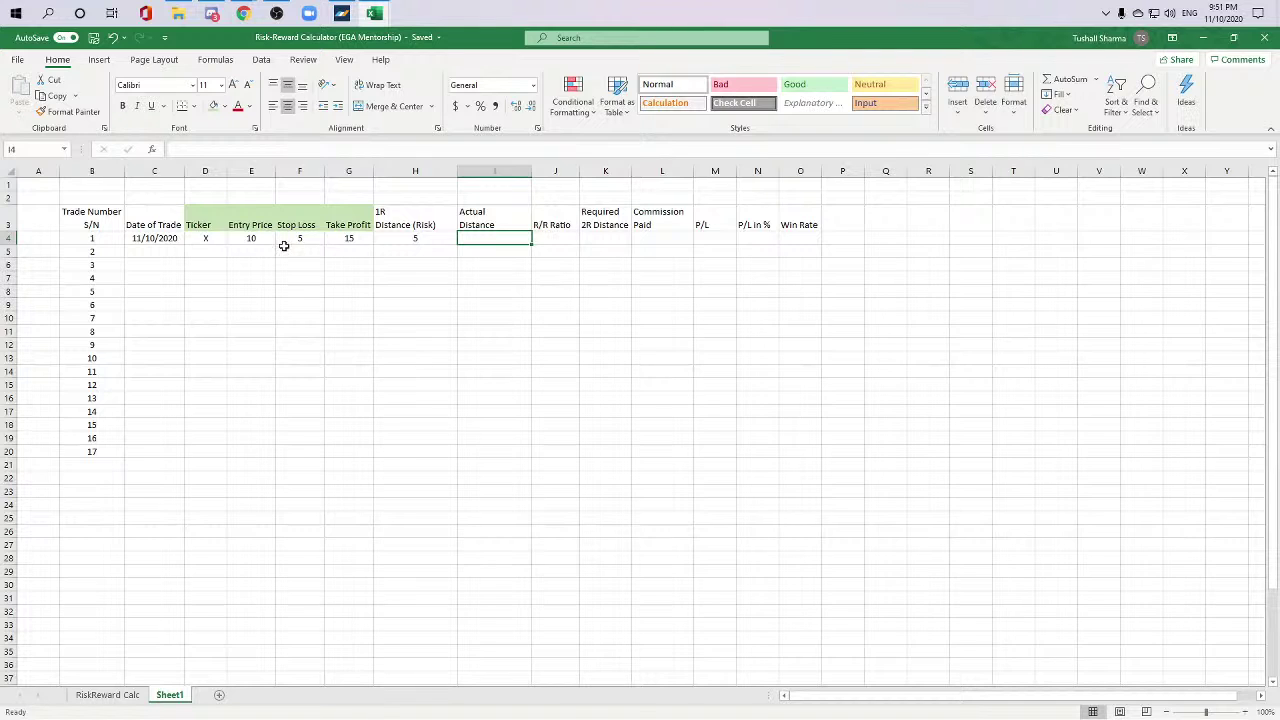
pyautogui.write('=')
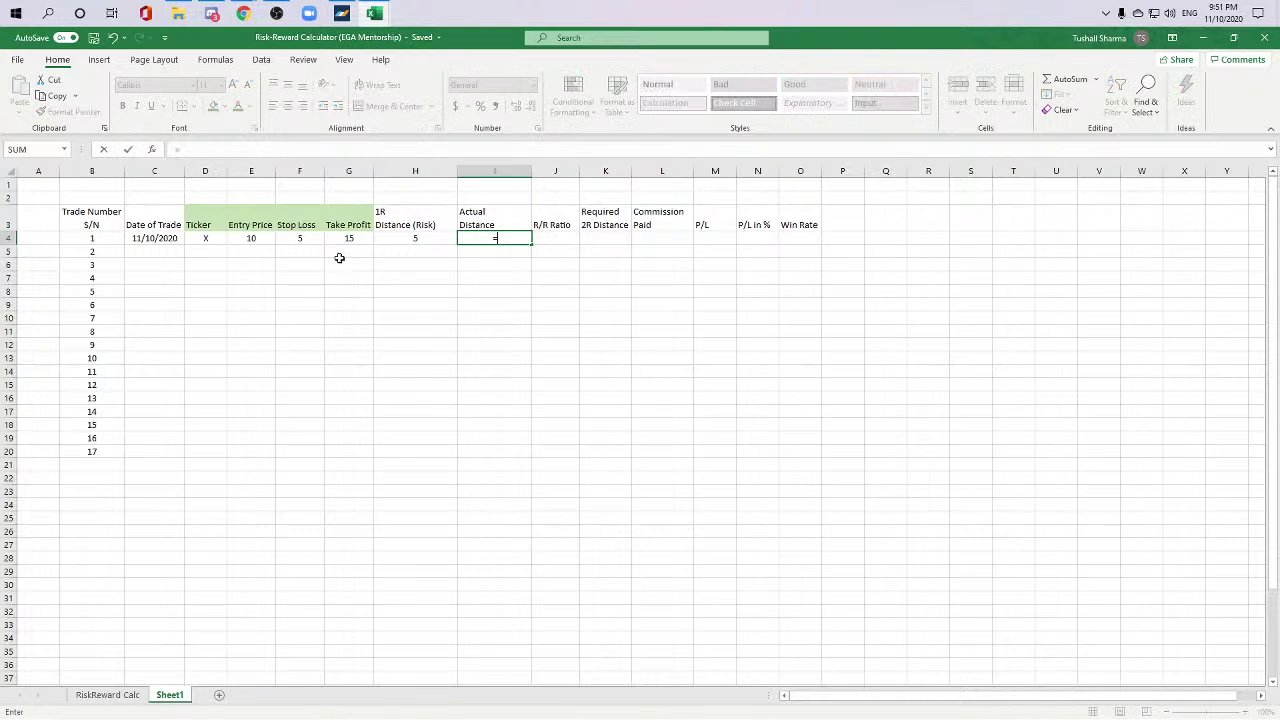
pyautogui.click(340, 238)
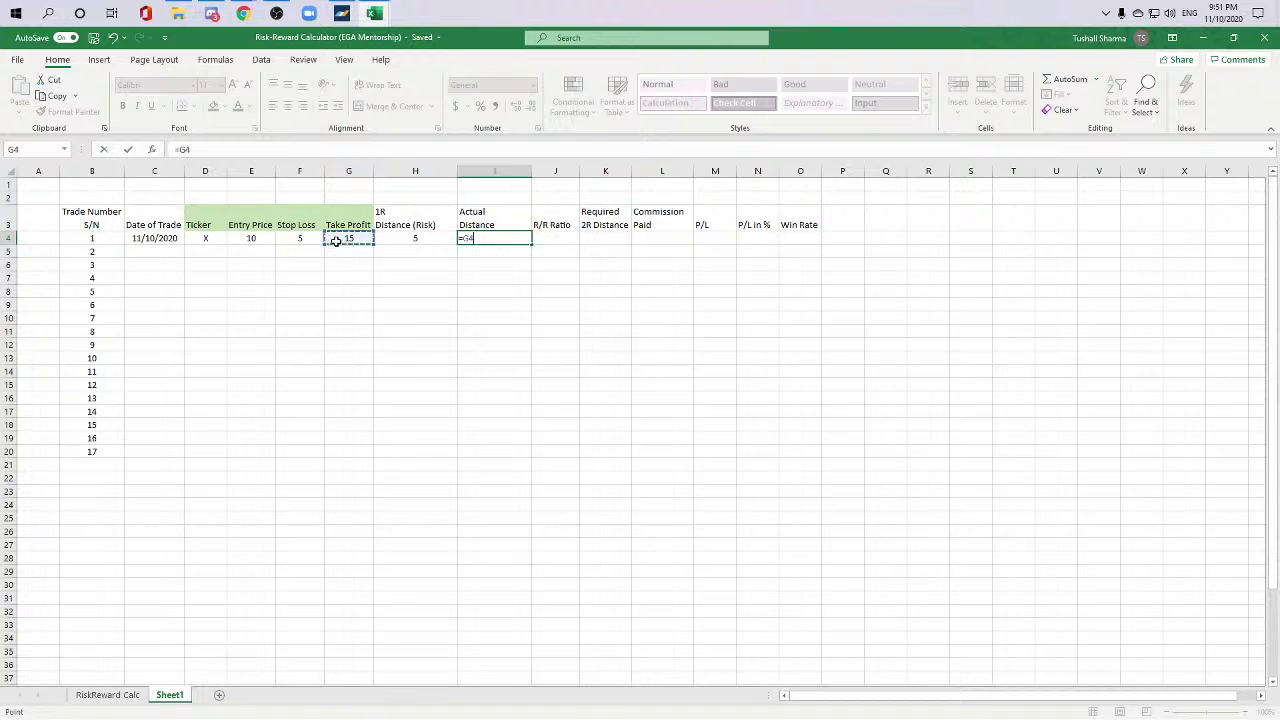
pyautogui.write('-')
pyautogui.click(254, 242)
pyautogui.press('Return')
pyautogui.click(555, 345)
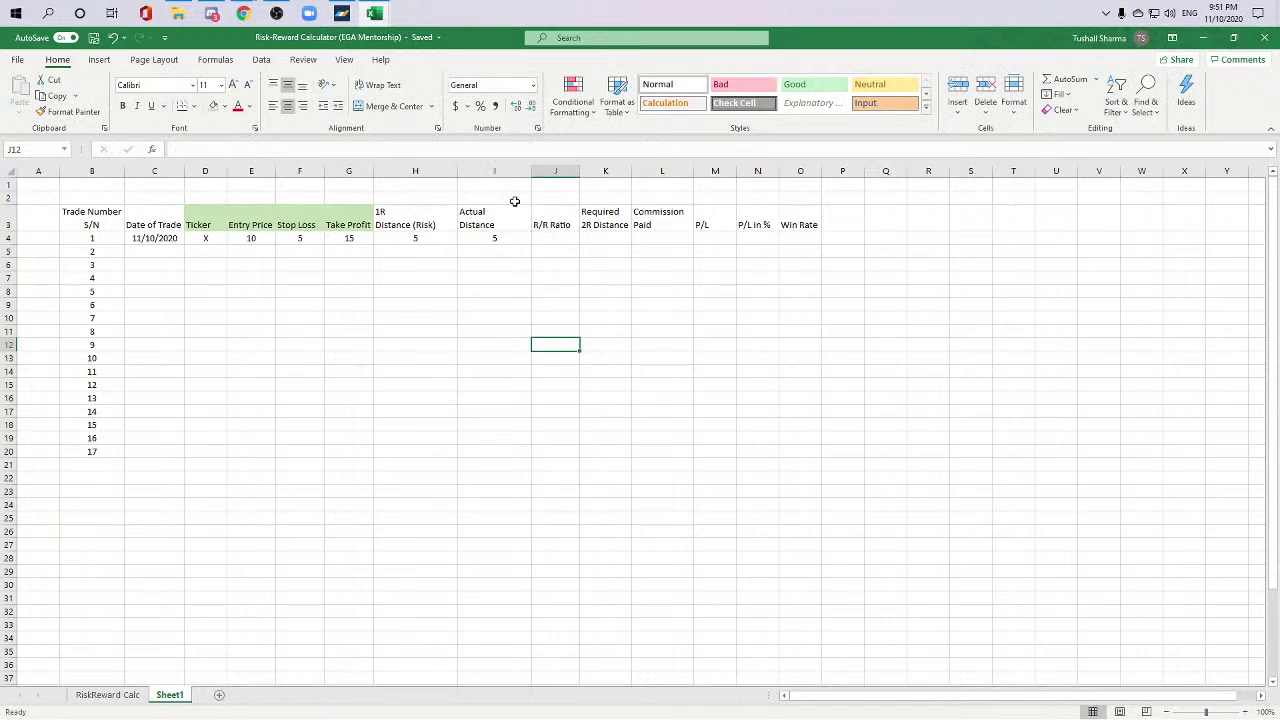
# Step: Rename the Actual Distance heading in I3 to Profit Distance, keeping the two words on separate lines
pyautogui.doubleClick(500, 224)
pyautogui.moveTo(495, 224); pyautogui.dragTo(459, 224)
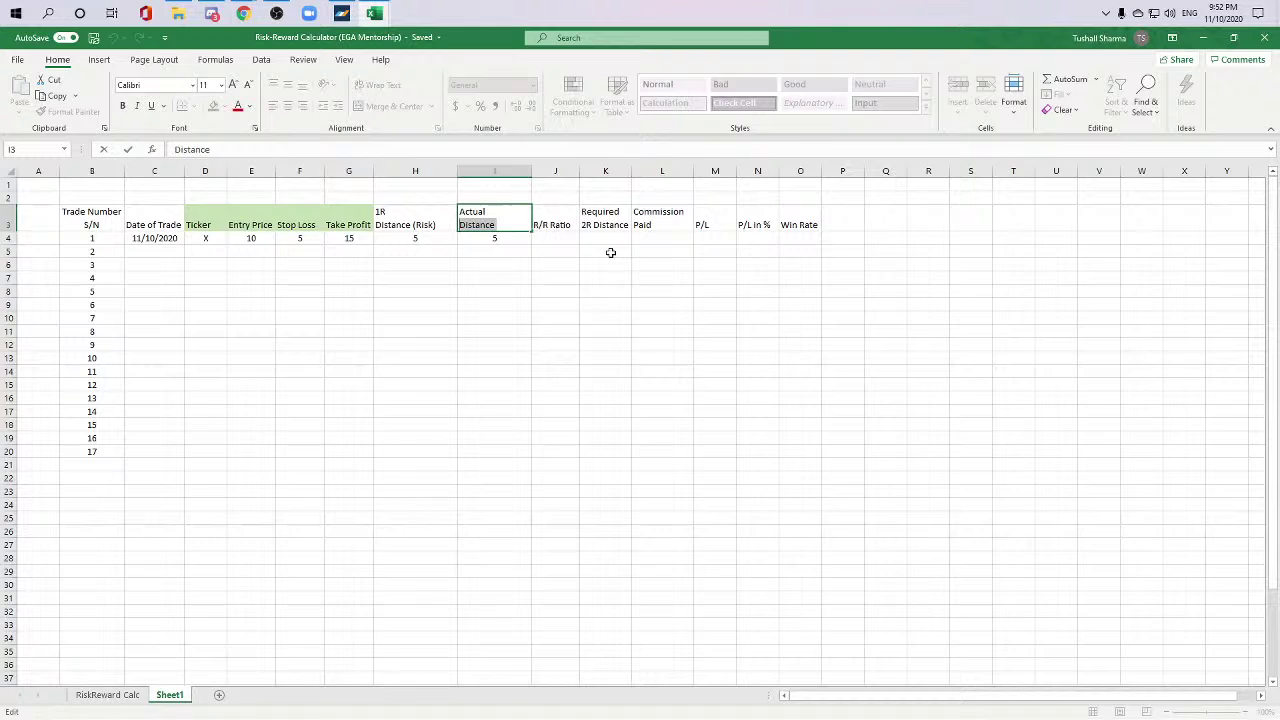
pyautogui.press('Left')
pyautogui.press('BackSpace')
pyautogui.press('BackSpace')
pyautogui.press('BackSpace')
pyautogui.press('BackSpace')
pyautogui.press('BackSpace')
pyautogui.press('BackSpace')
pyautogui.press('BackSpace')
pyautogui.press('BackSpace')
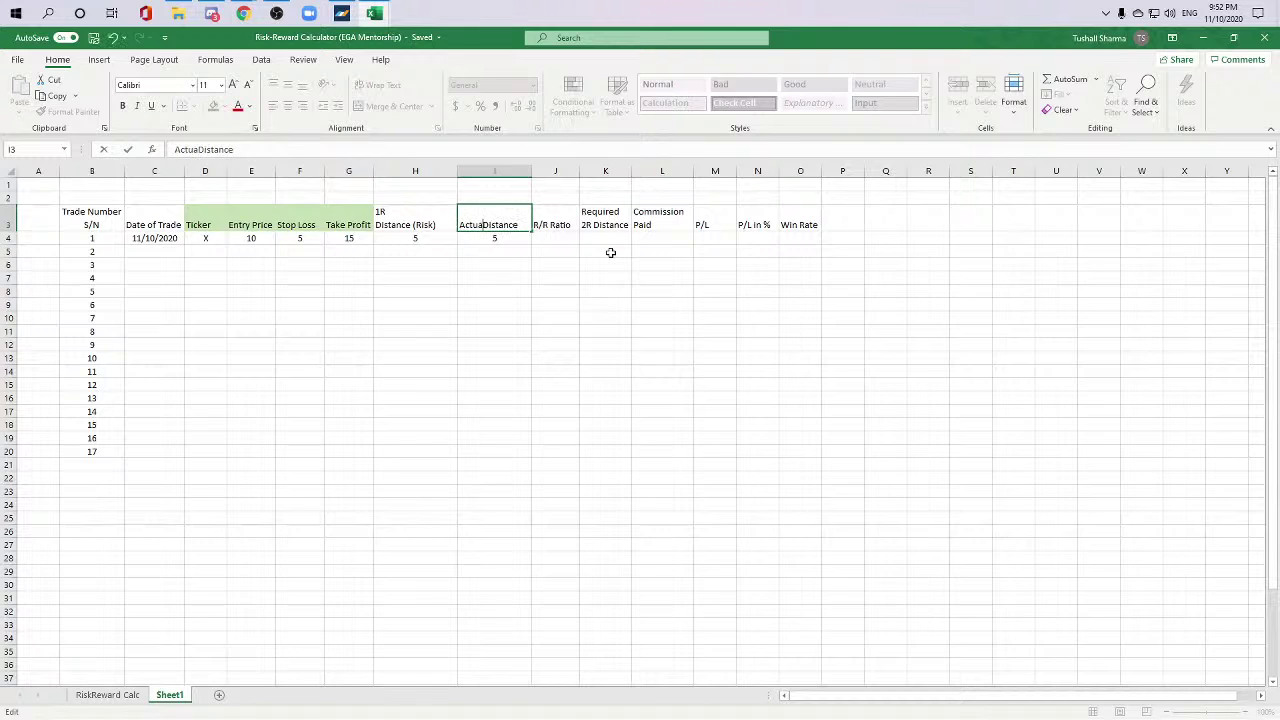
pyautogui.write('Profit')
pyautogui.press('alt')
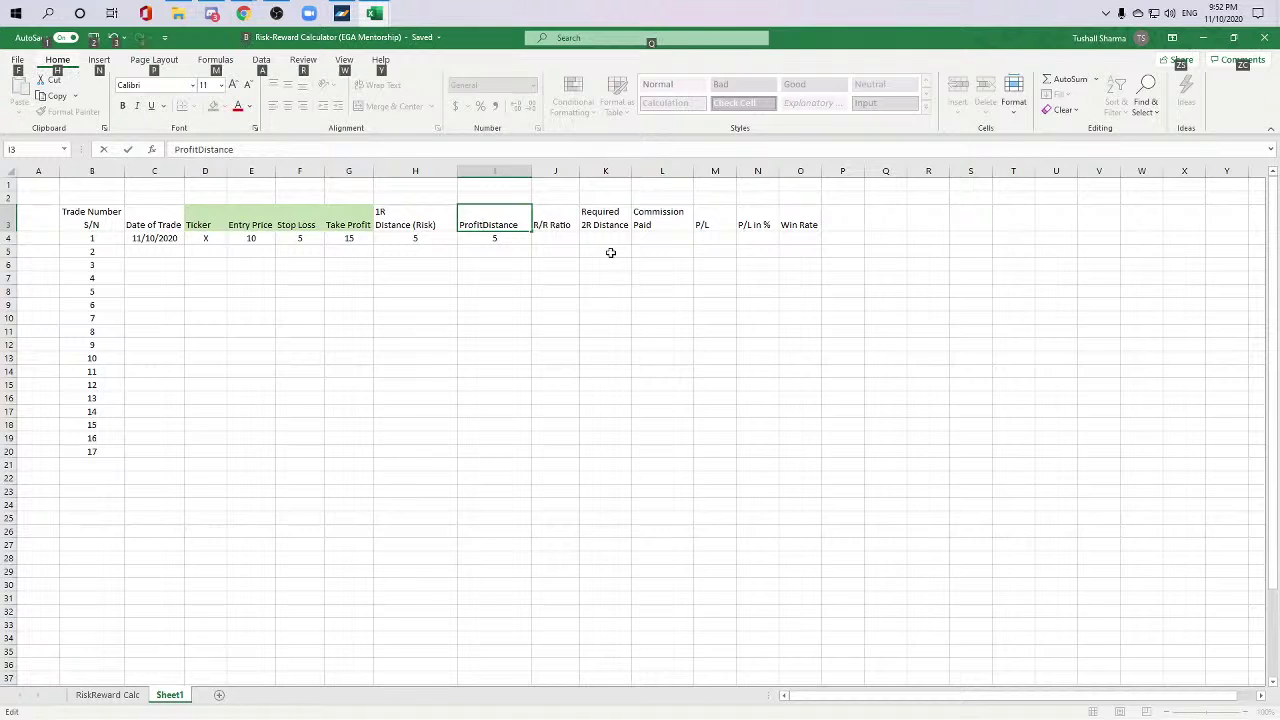
pyautogui.hotkey('alt', 'Return')
pyautogui.press('Return')
pyautogui.click(605, 249)
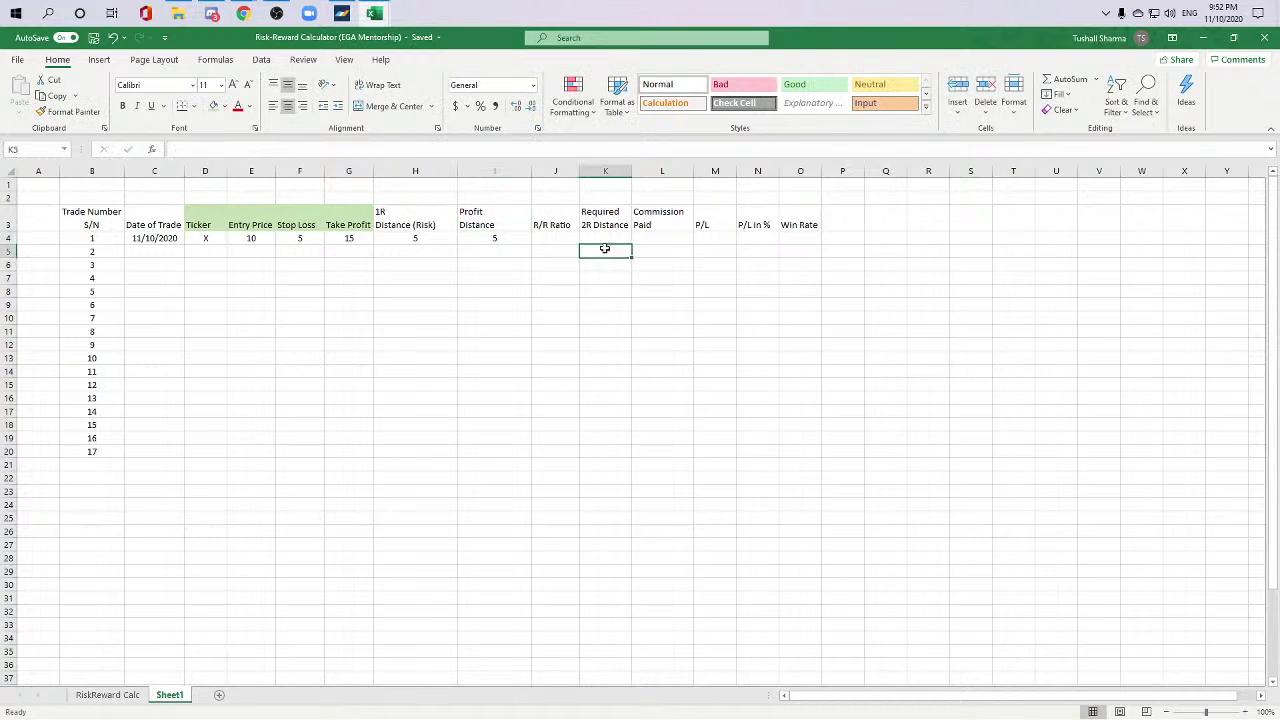
# Step: Center the headings in C3:O3 horizontally, from Date of Trade to Win Rate
pyautogui.moveTo(152, 215); pyautogui.dragTo(818, 220)
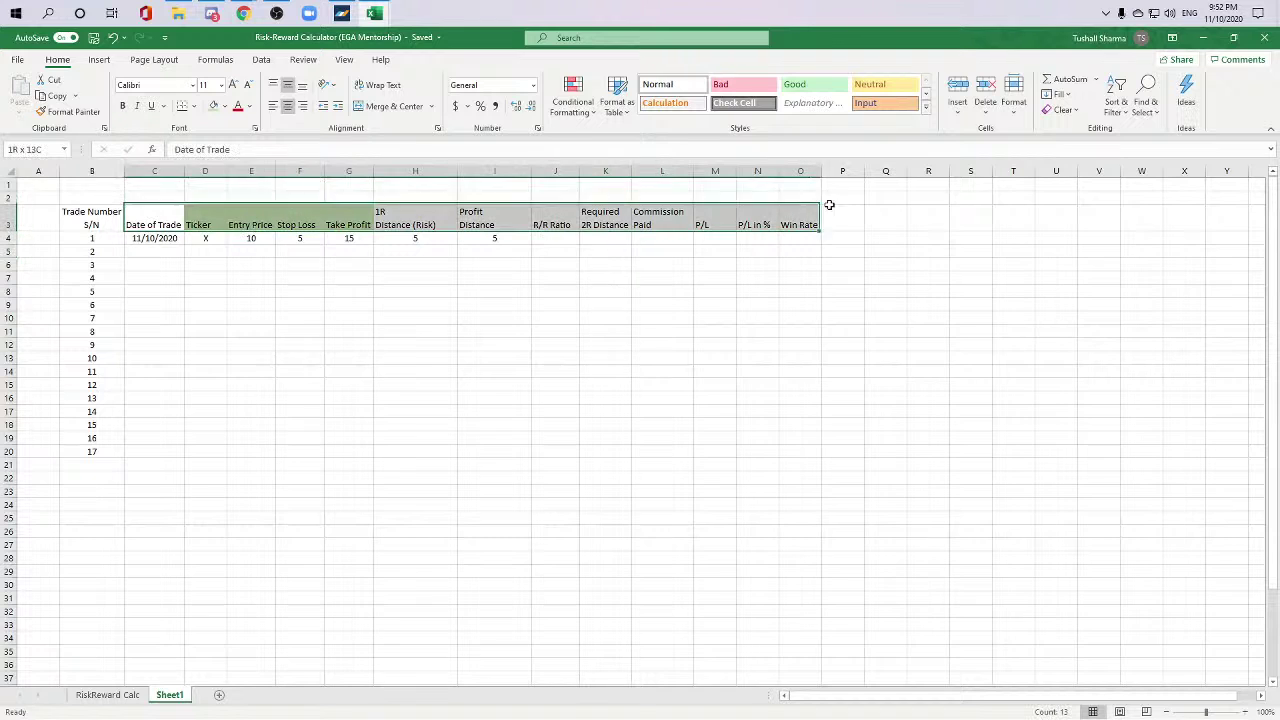
pyautogui.click(289, 106)
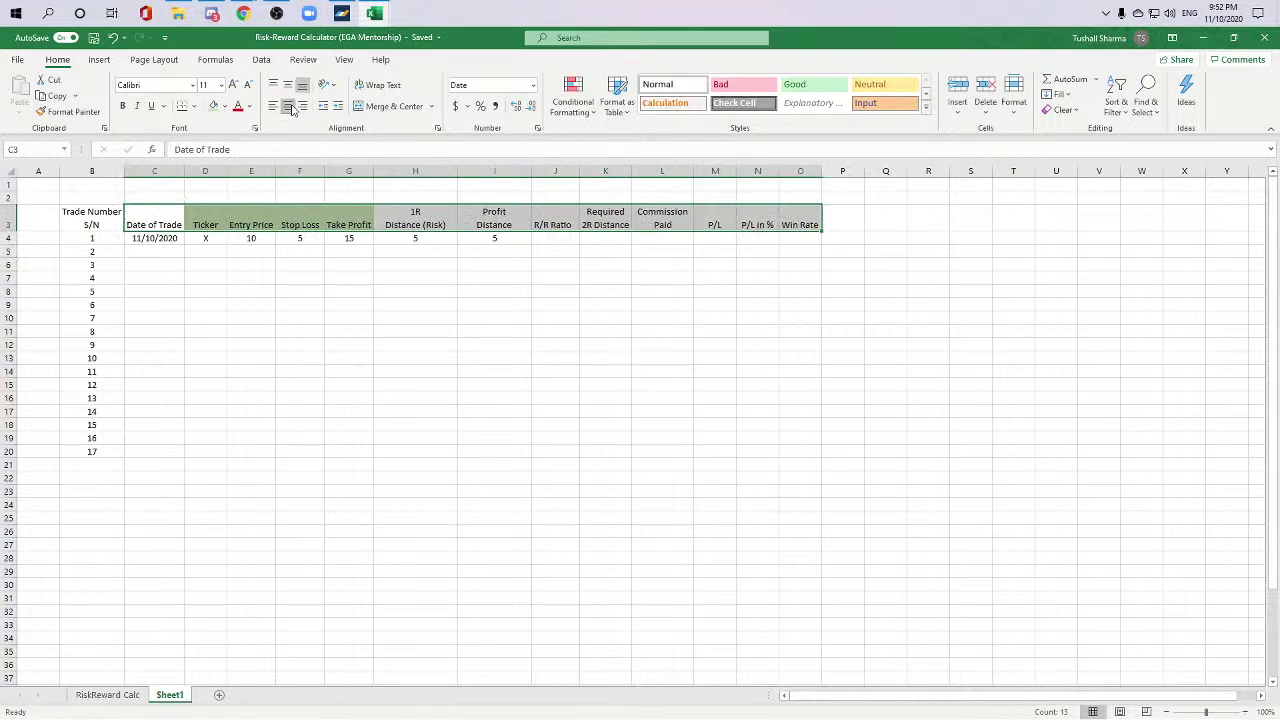
pyautogui.click(600, 357)
pyautogui.click(454, 275)
pyautogui.click(561, 240)
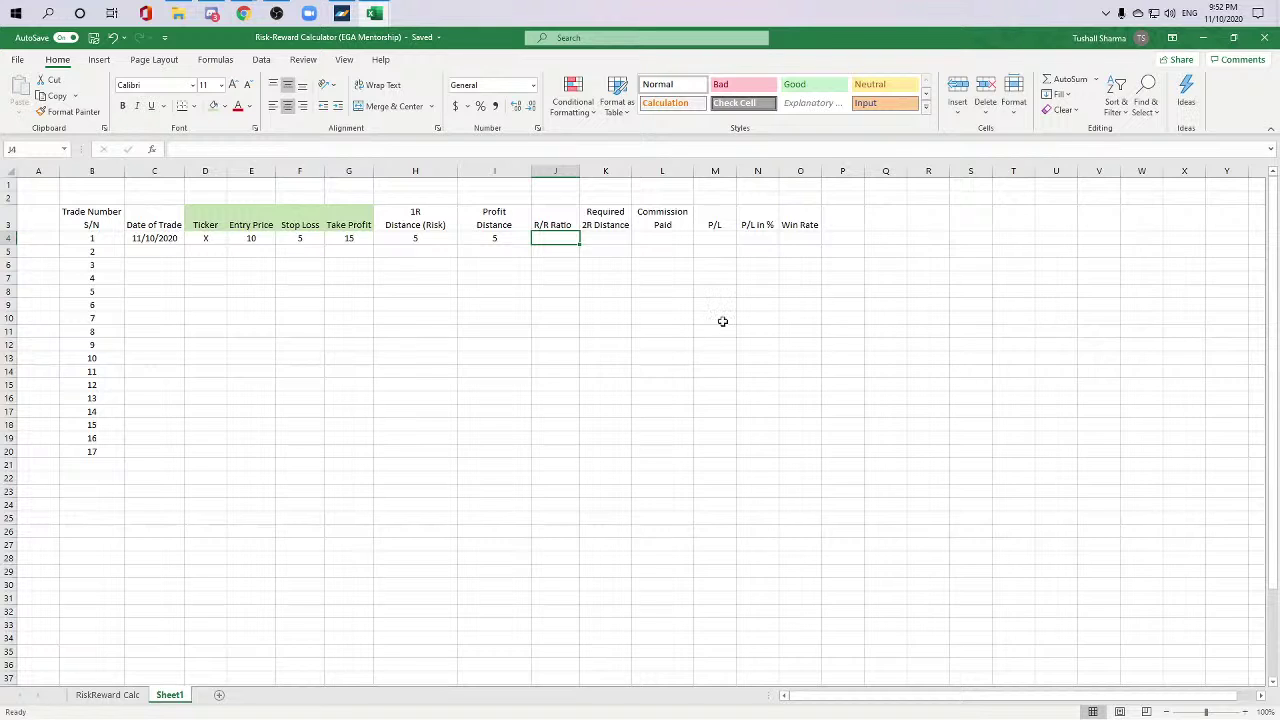
pyautogui.click(605, 331)
pyautogui.click(575, 210)
pyautogui.click(663, 278)
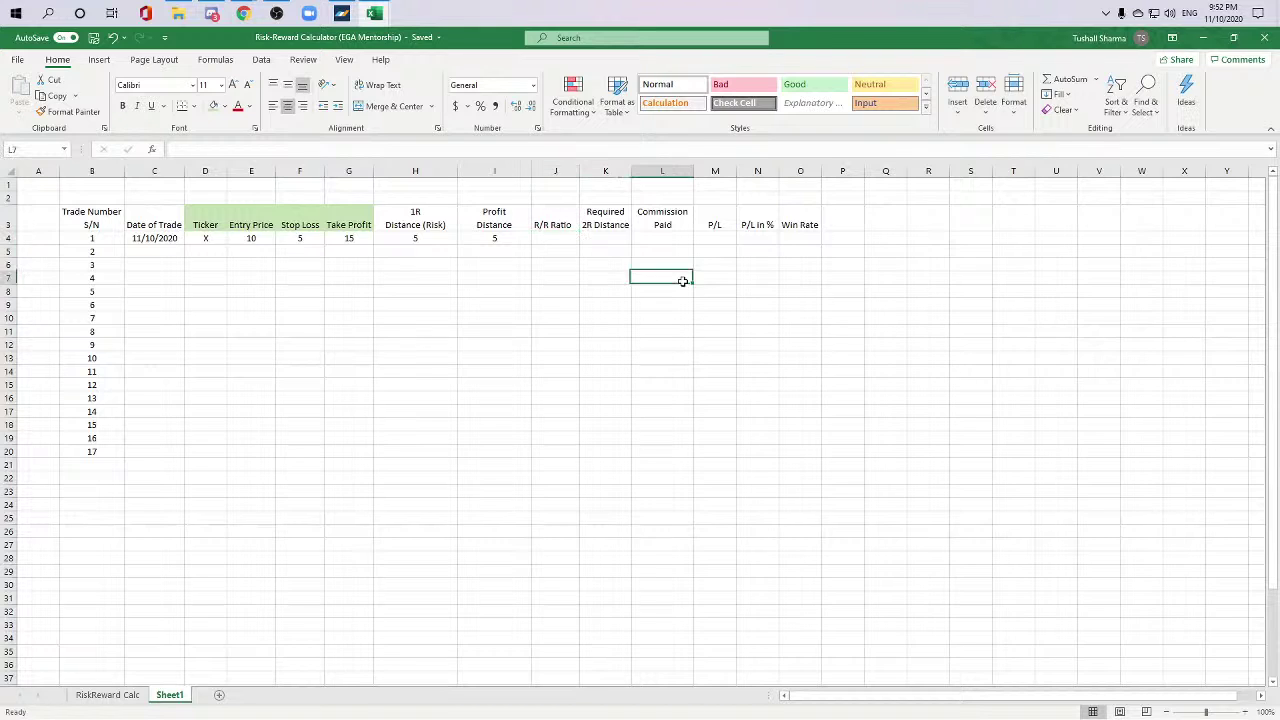
# Step: Park a copy of the R/R Ratio heading in L7 and copy the Required 2R Distance heading from K3 into J3
pyautogui.click(605, 218)
pyautogui.click(563, 216)
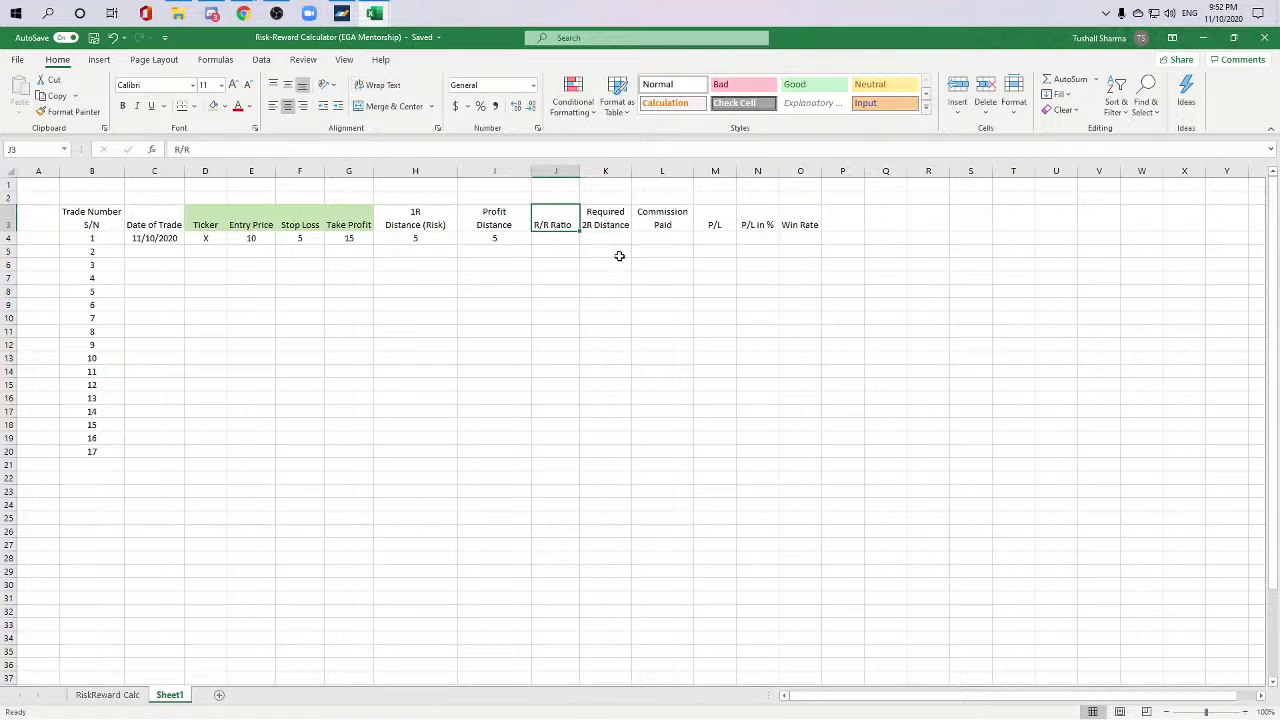
pyautogui.moveTo(578, 228); pyautogui.dragTo(662, 282)
pyautogui.click(605, 218)
pyautogui.hotkey('ctrl', 'c')
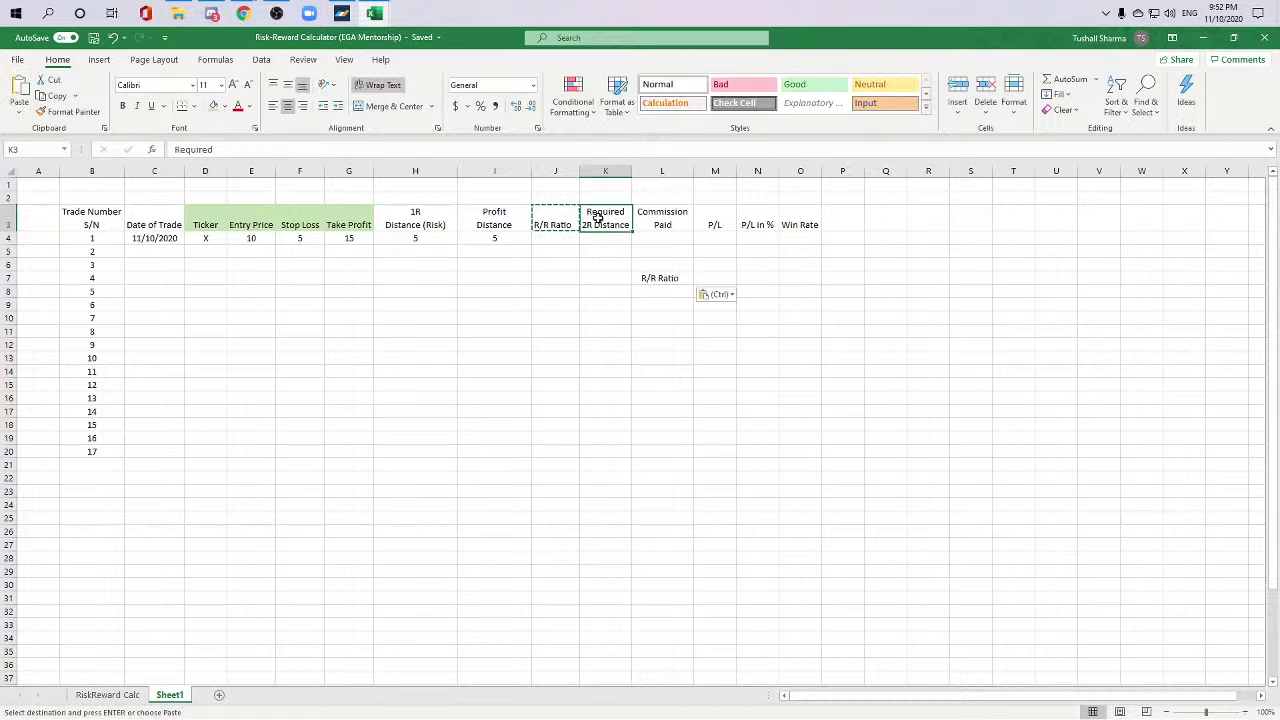
pyautogui.click(558, 226)
pyautogui.hotkey('ctrl', 'v')
pyautogui.press('Escape')
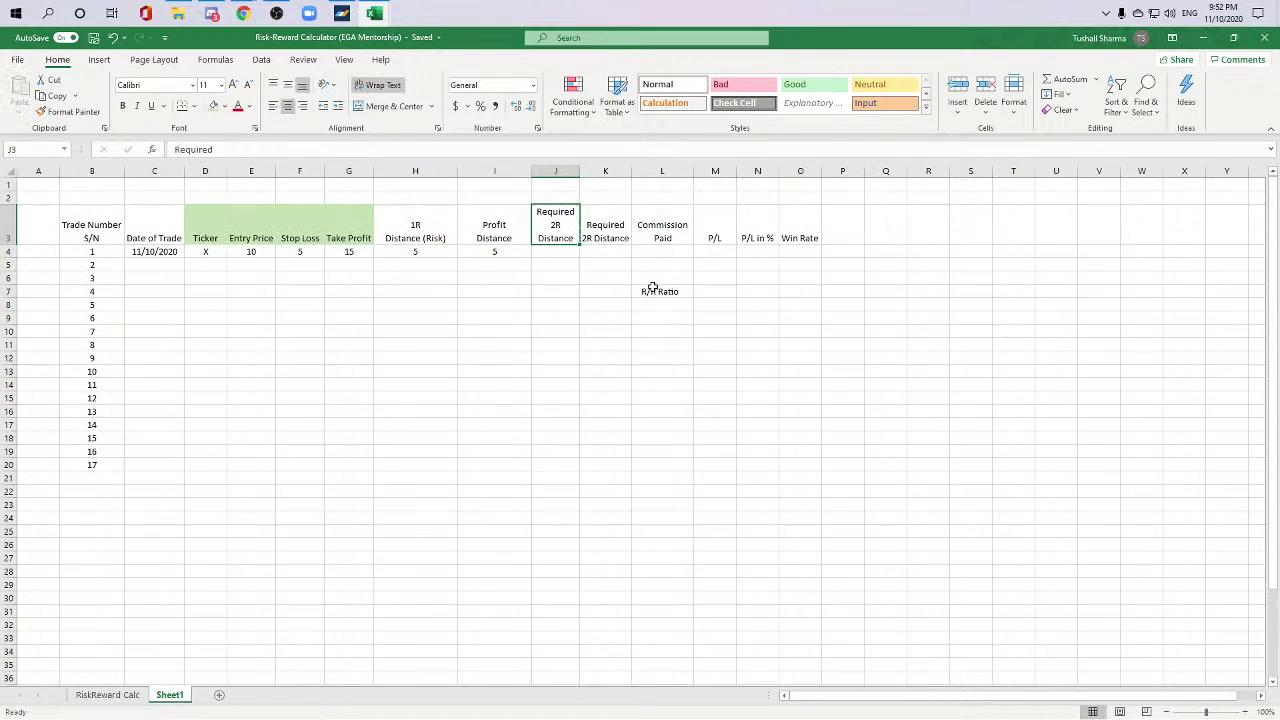
# Step: Copy the R/R Ratio heading from L7 into K3 and clear the temporary copy in L7
pyautogui.click(657, 291)
pyautogui.hotkey('ctrl', 'c')
pyautogui.click(605, 231)
pyautogui.hotkey('ctrl', 'v')
pyautogui.click(662, 350)
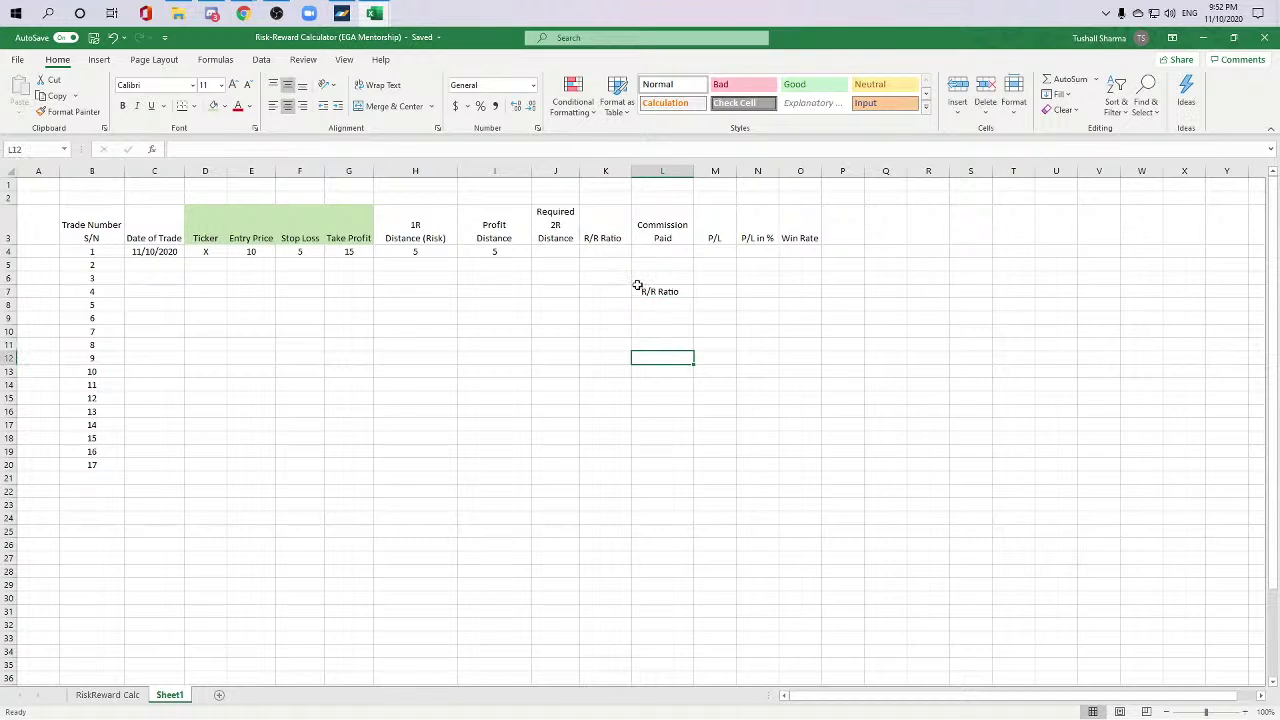
pyautogui.click(645, 291)
pyautogui.press('Delete')
# Step: Enter the Required 2R Distance formula =H4*2 in J4, doubling the risk distance
pyautogui.click(557, 252)
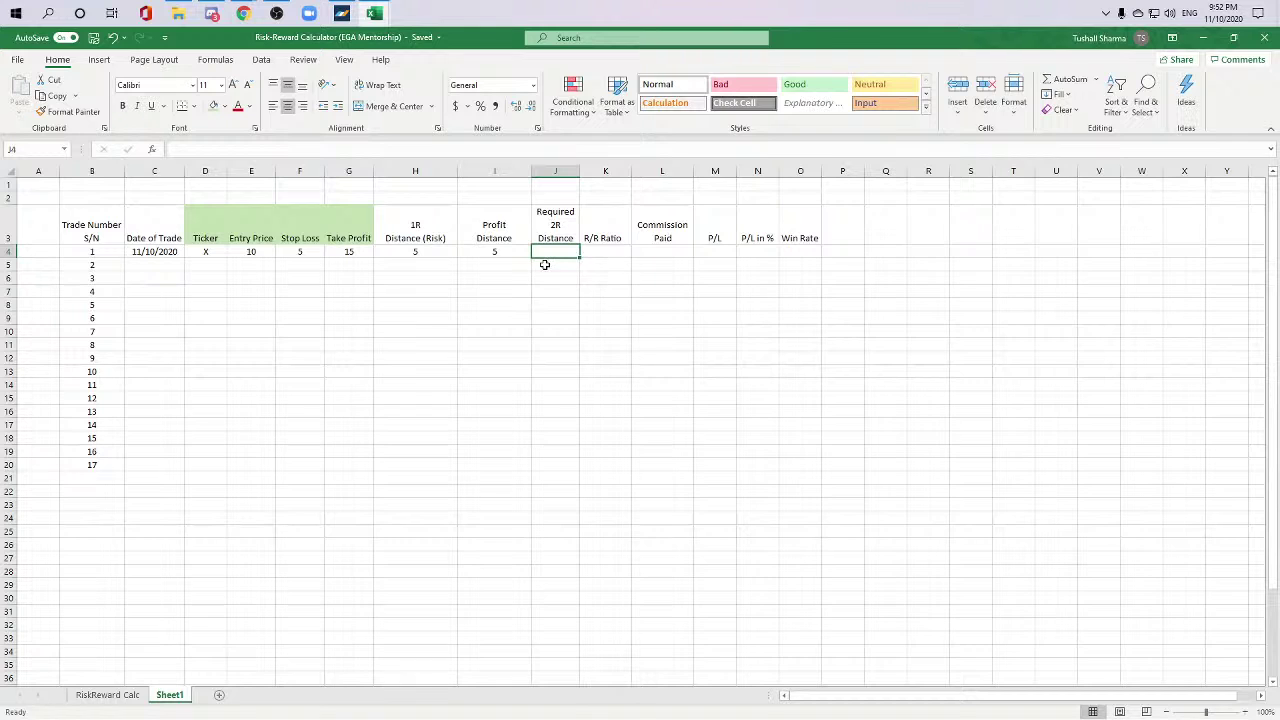
pyautogui.write('=')
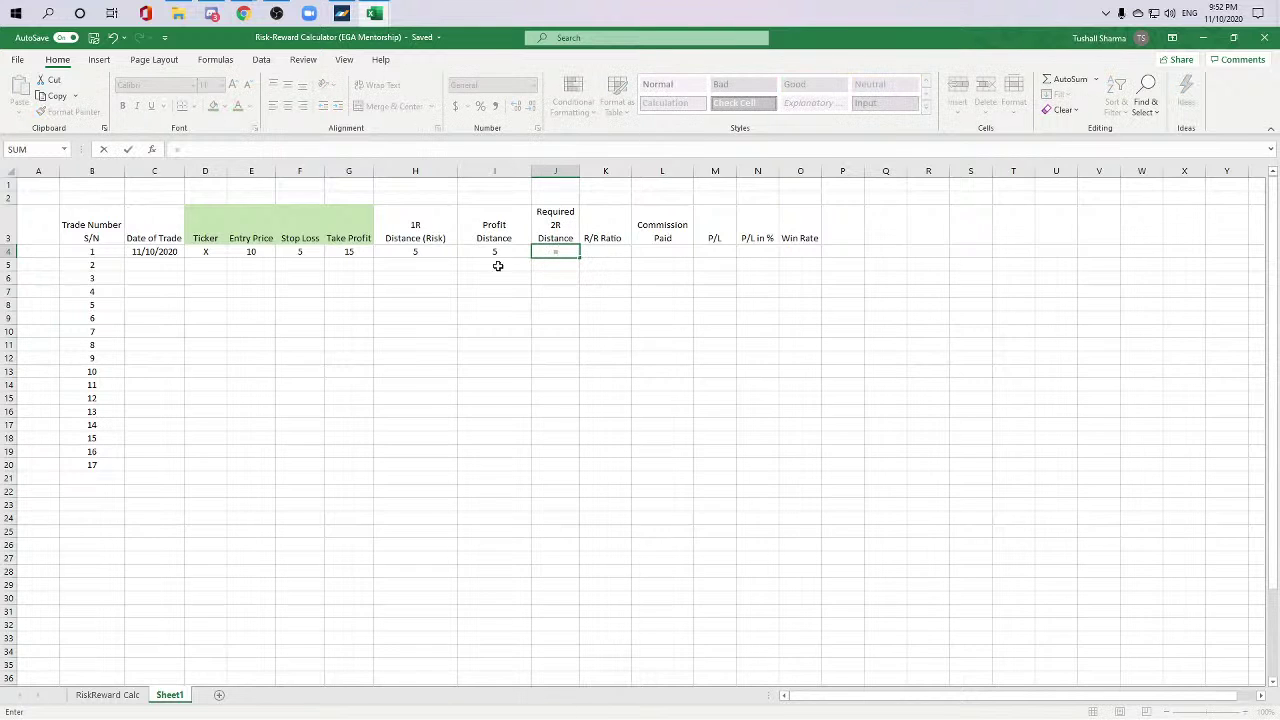
pyautogui.click(428, 254)
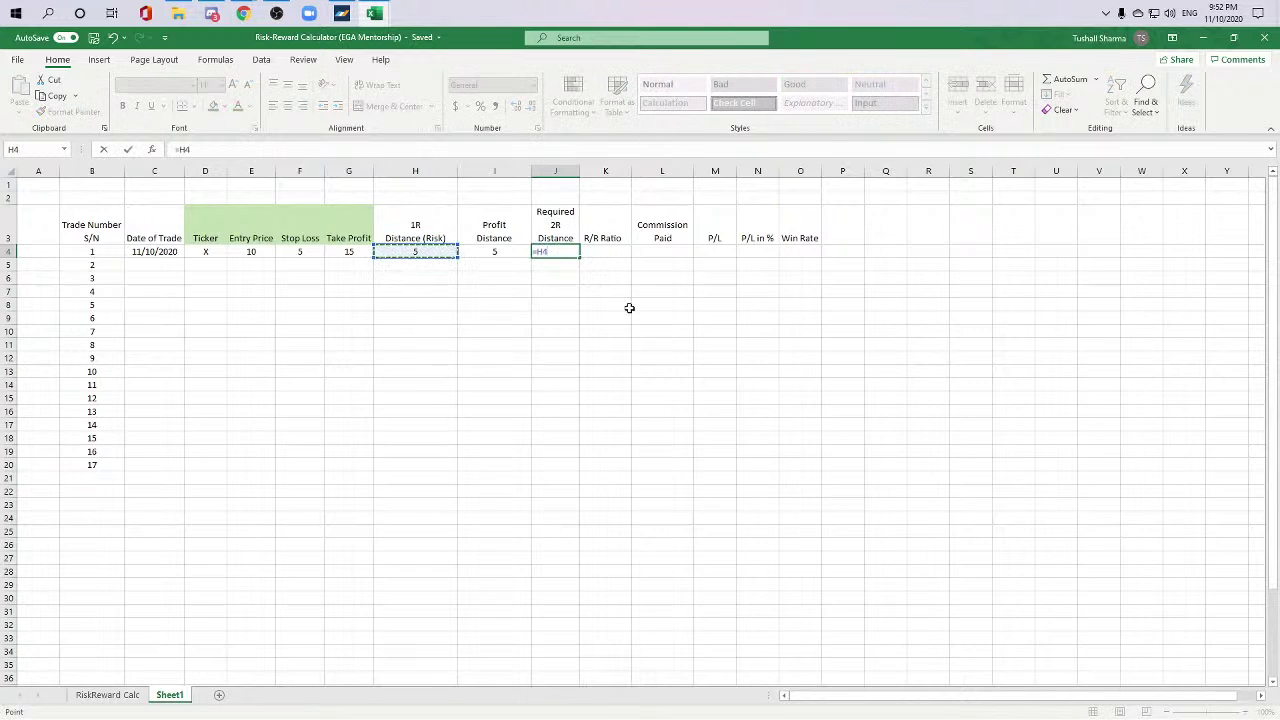
pyautogui.write('*2')
pyautogui.press('Return')
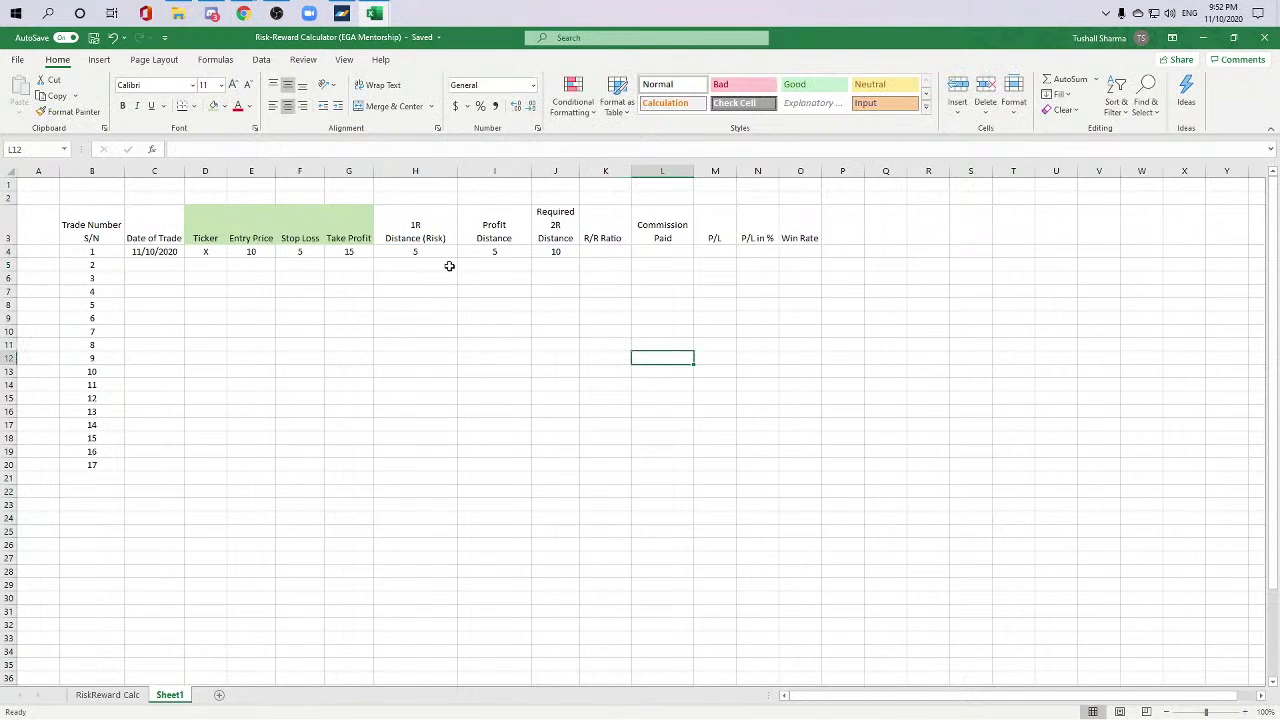
# Step: Enter the R/R Ratio formula =J4/H4 in K4, dividing the required 2R distance by the risk distance
pyautogui.click(630, 265)
pyautogui.press('Up')
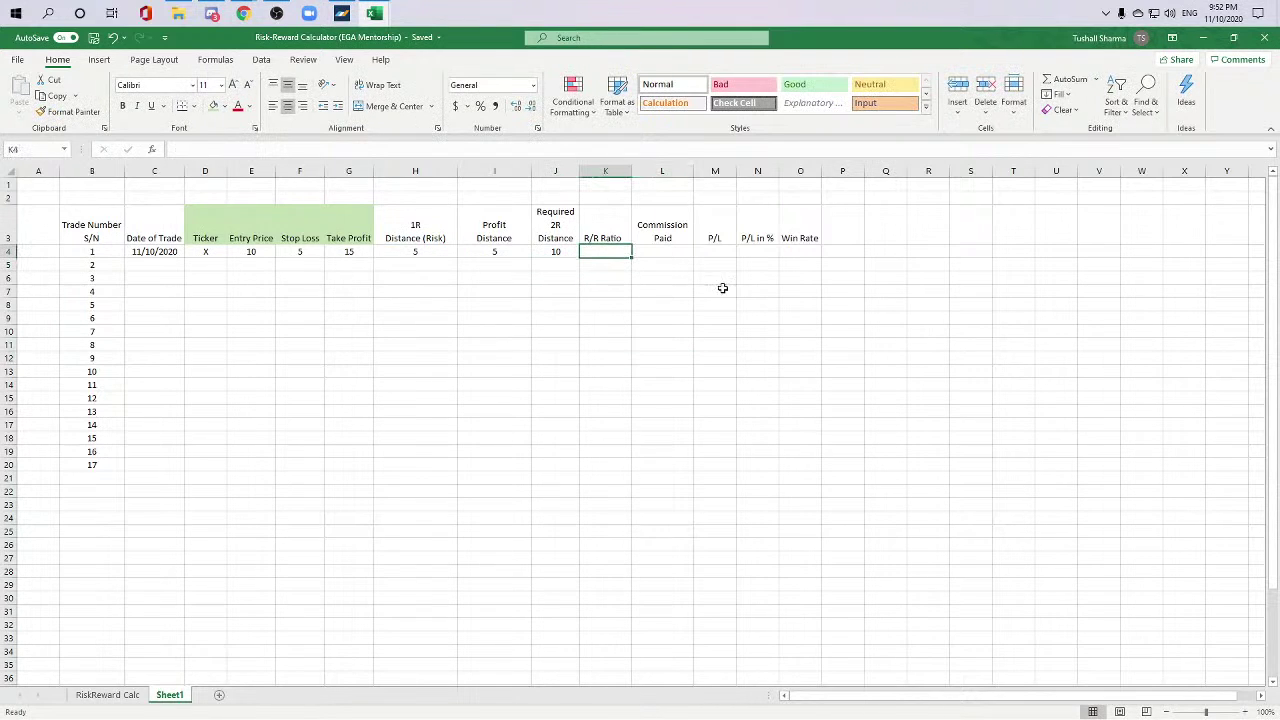
pyautogui.write('=')
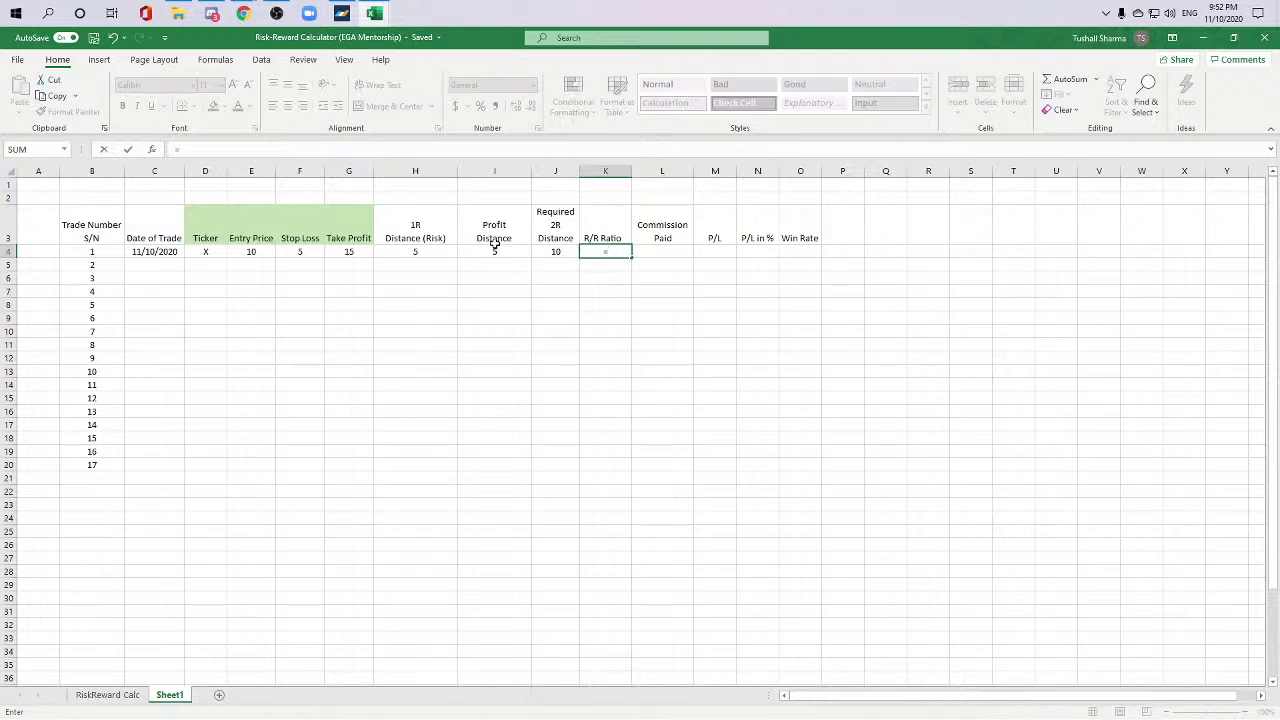
pyautogui.click(550, 251)
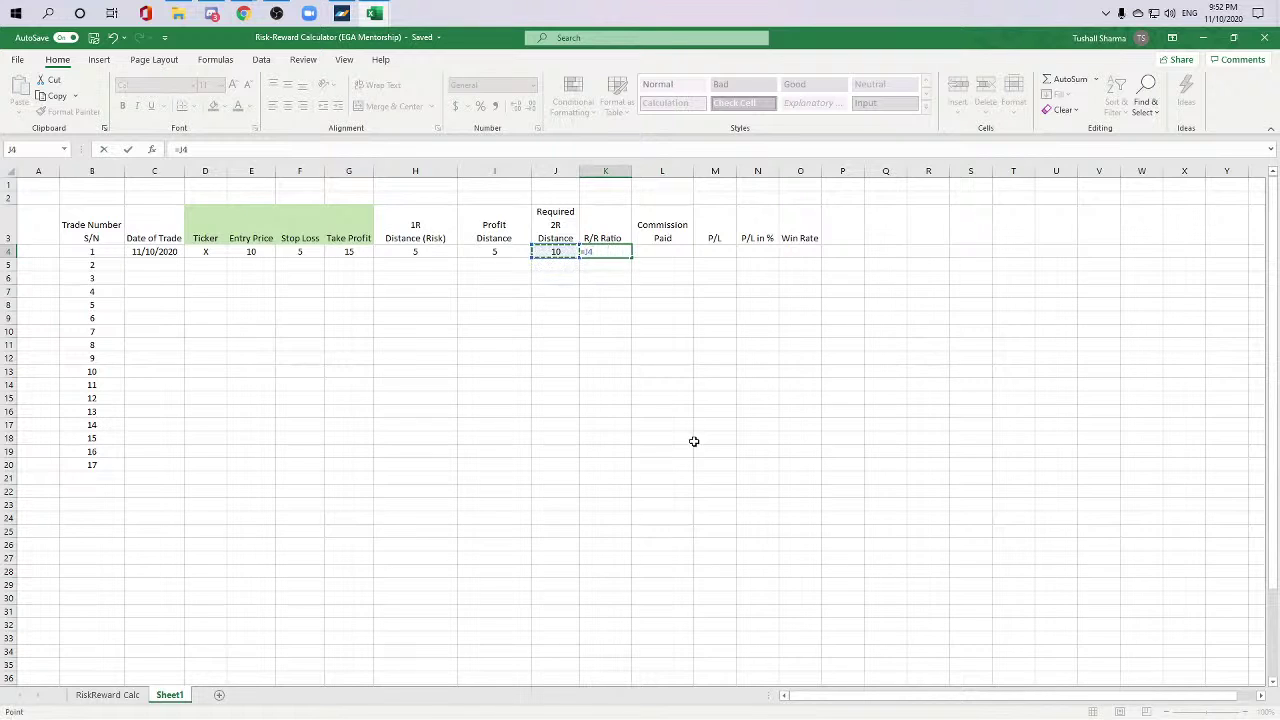
pyautogui.write('/')
pyautogui.click(410, 249)
pyautogui.press('Return')
pyautogui.click(605, 316)
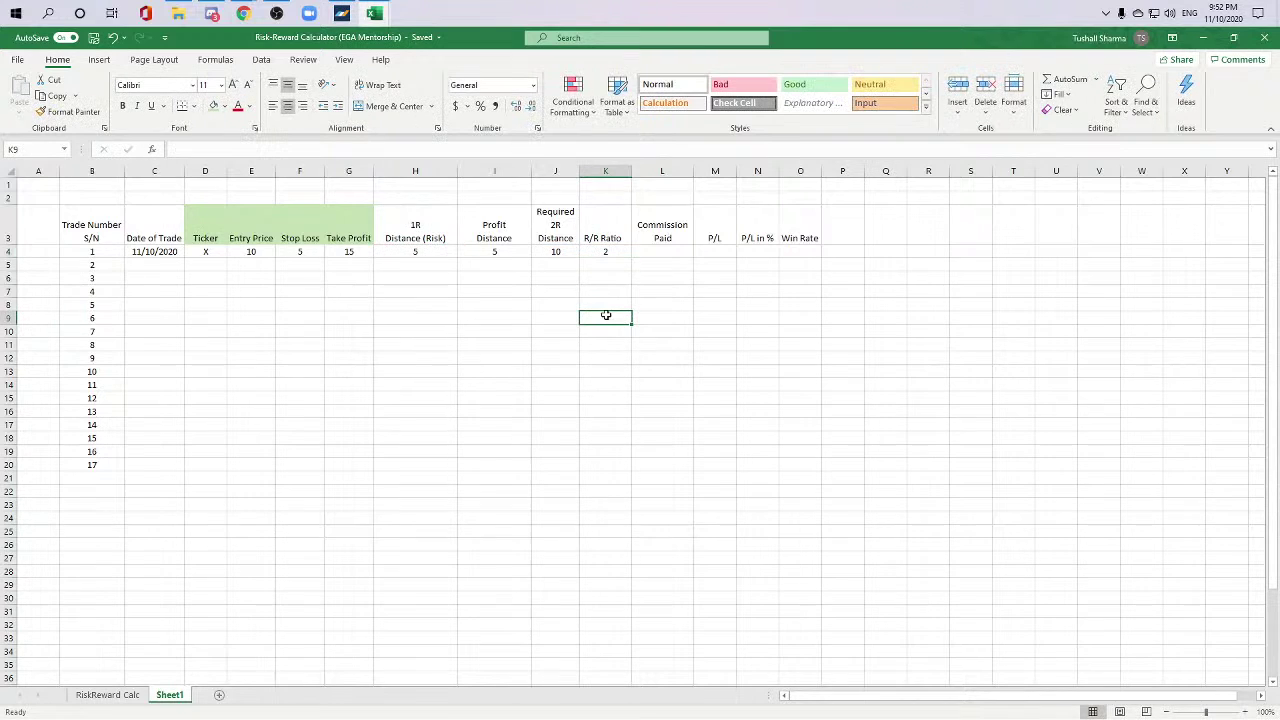
pyautogui.click(710, 266)
pyautogui.click(605, 251)
pyautogui.click(621, 305)
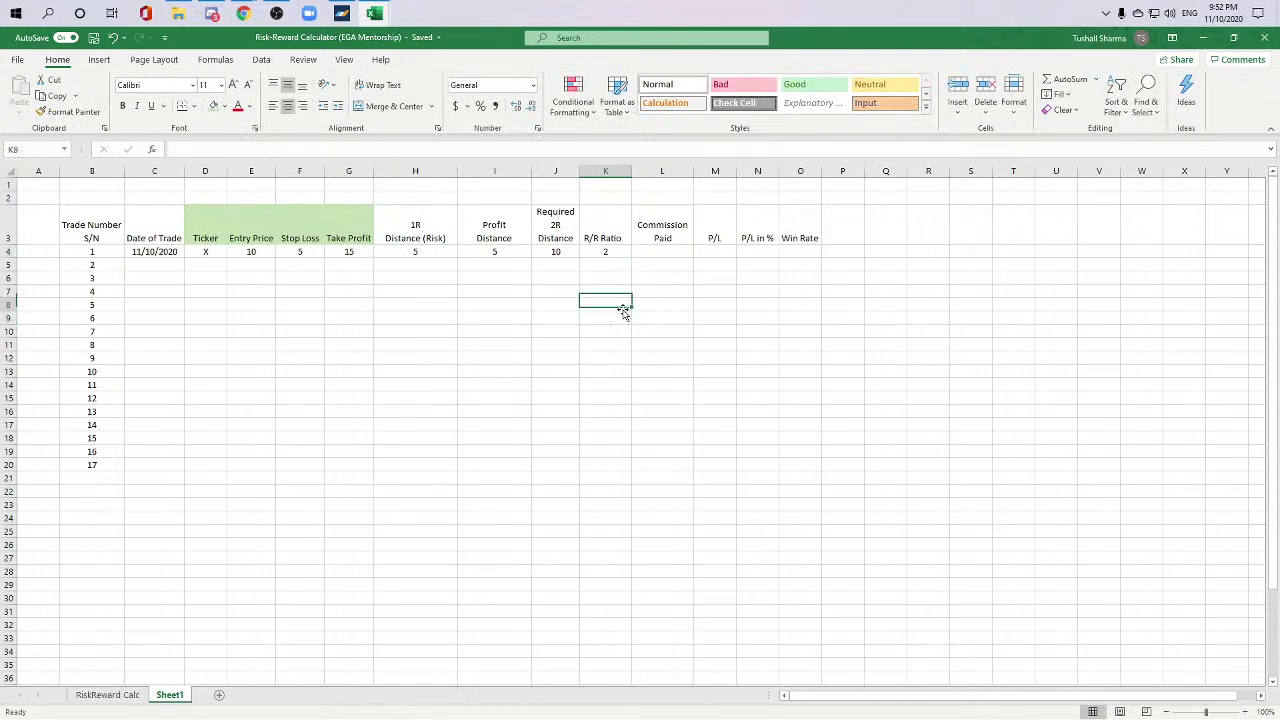
pyautogui.click(603, 255)
# Step: Show the trade 1 values in E4:K4 with two decimal places
pyautogui.moveTo(250, 254); pyautogui.dragTo(591, 251)
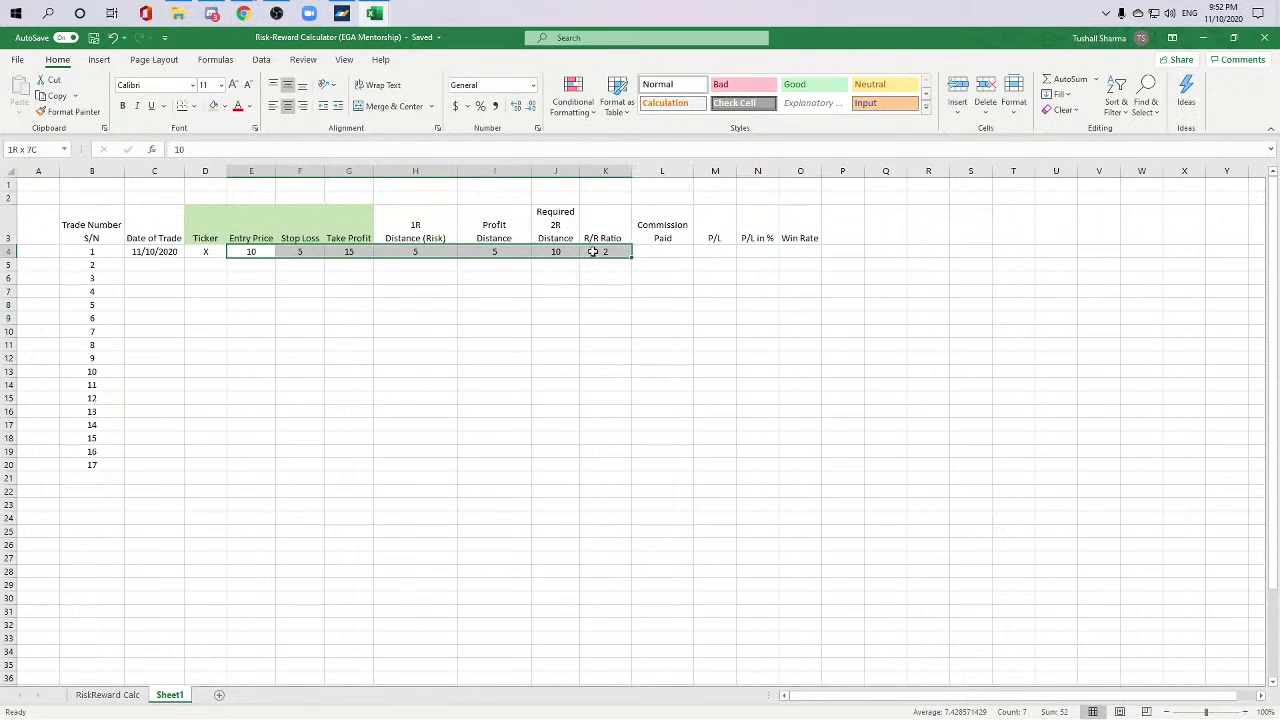
pyautogui.click(518, 110)
pyautogui.click(518, 110)
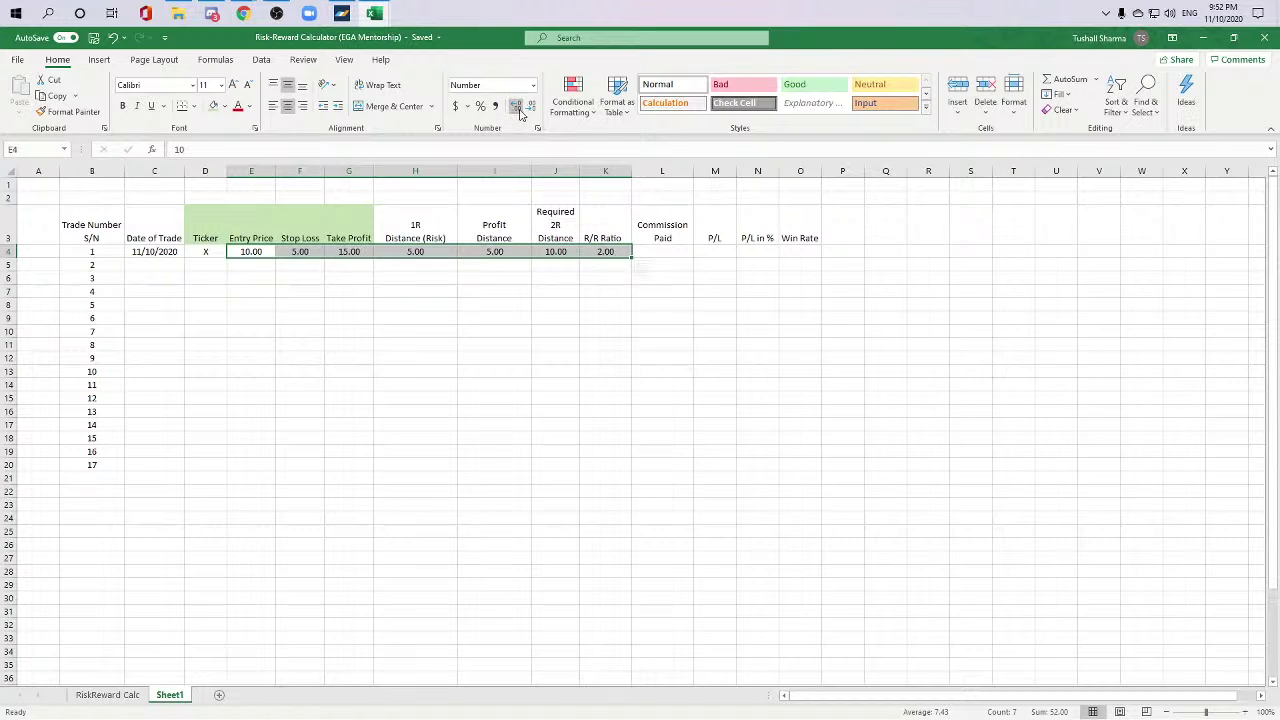
pyautogui.click(602, 378)
# Step: Start a Greater Than highlight rule with conditional formatting on the R/R Ratio cell K4
pyautogui.click(606, 251)
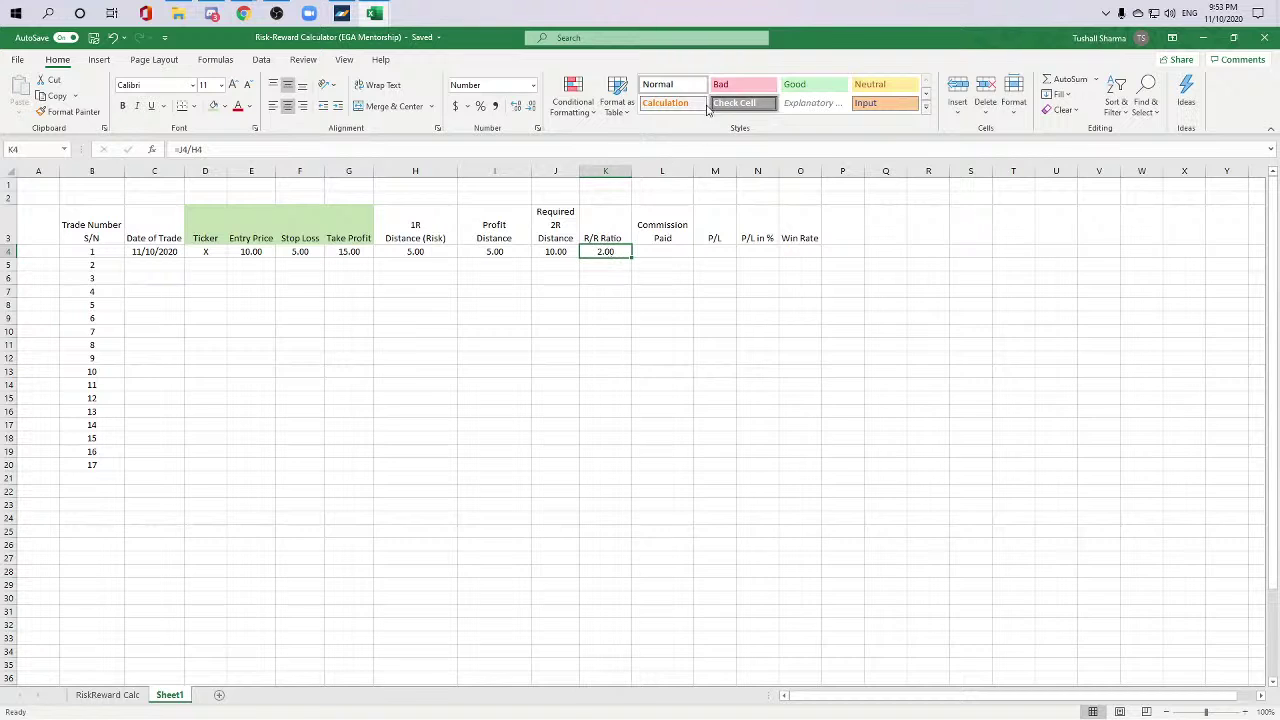
pyautogui.click(575, 119)
pyautogui.moveTo(610, 132)
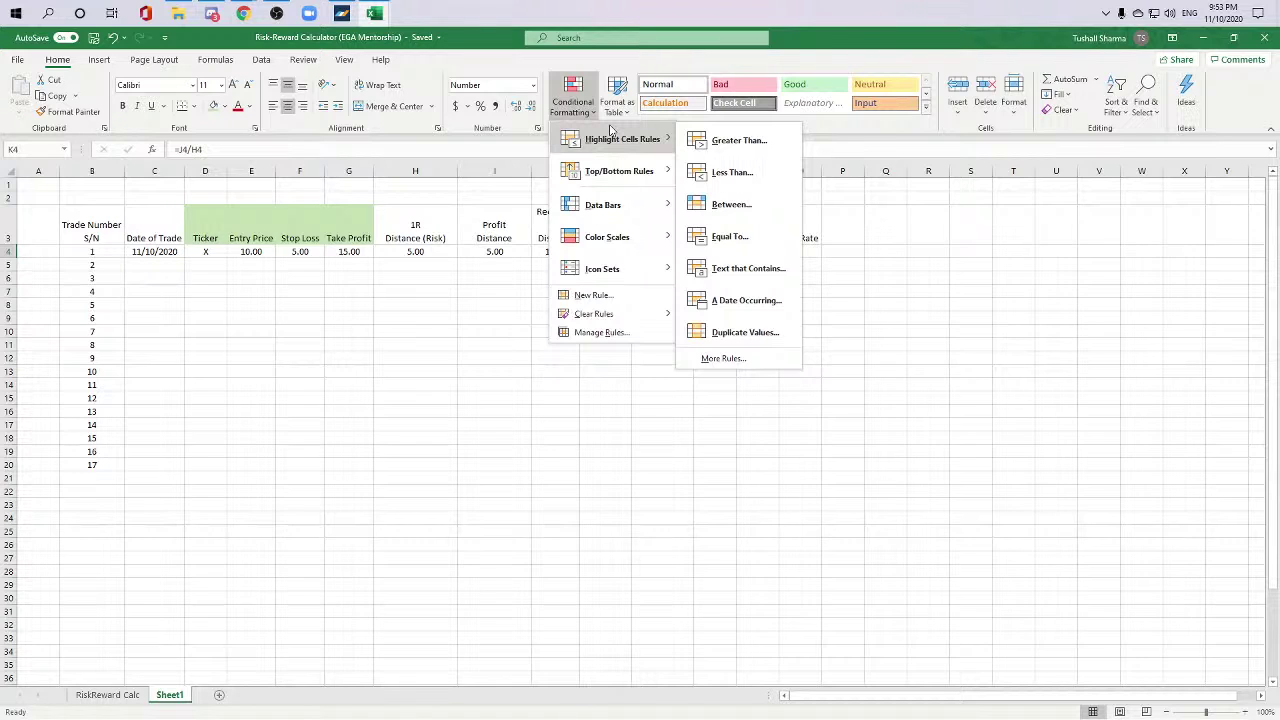
pyautogui.click(751, 152)
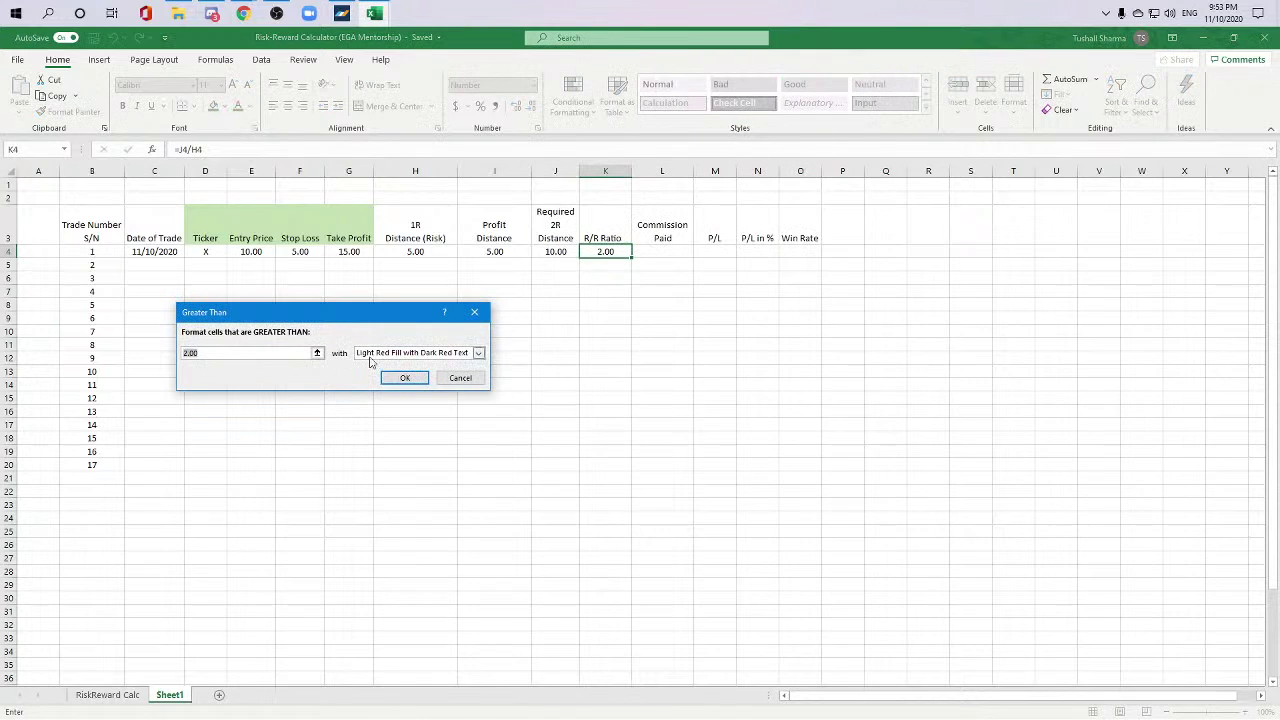
pyautogui.click(249, 356)
pyautogui.click(478, 353)
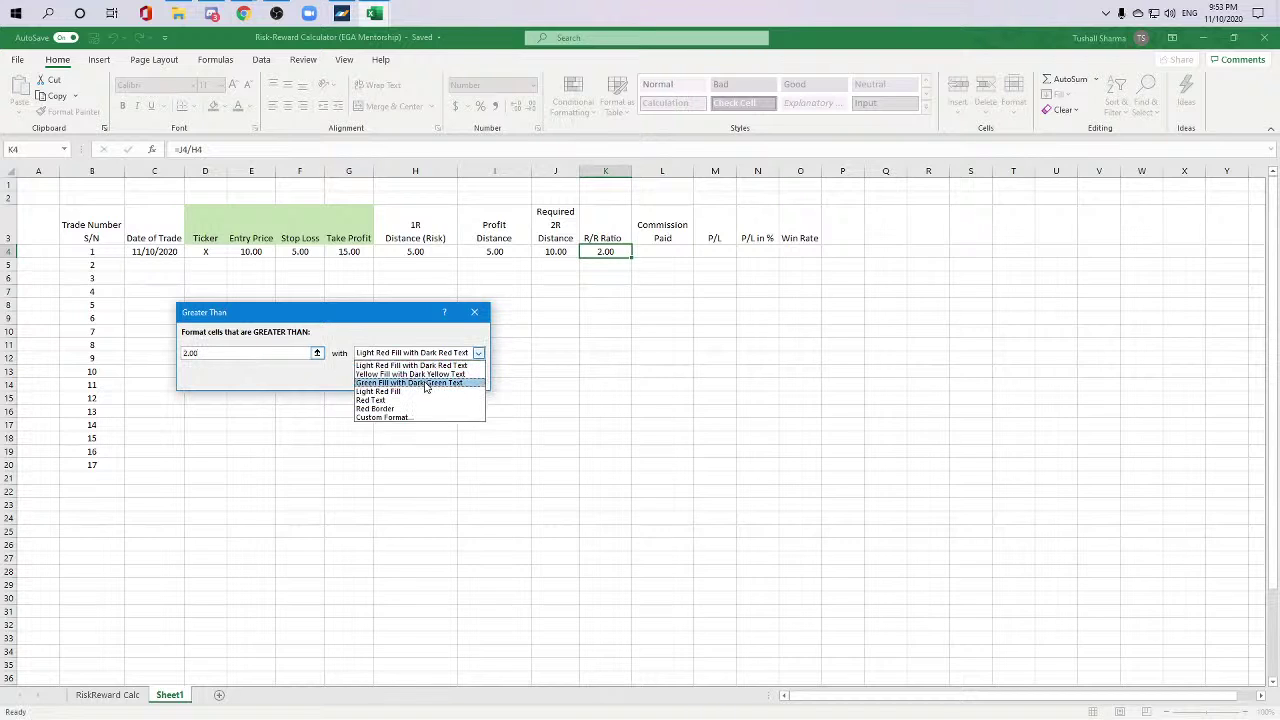
pyautogui.click(395, 417)
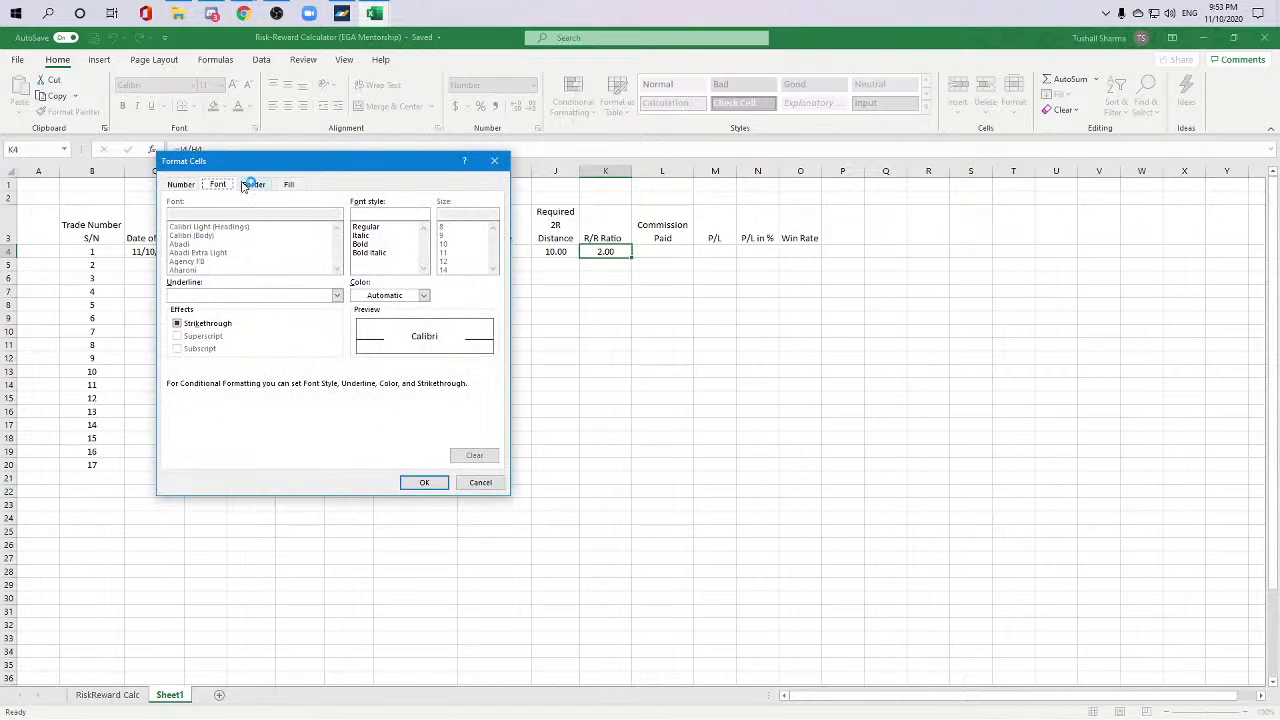
pyautogui.click(288, 184)
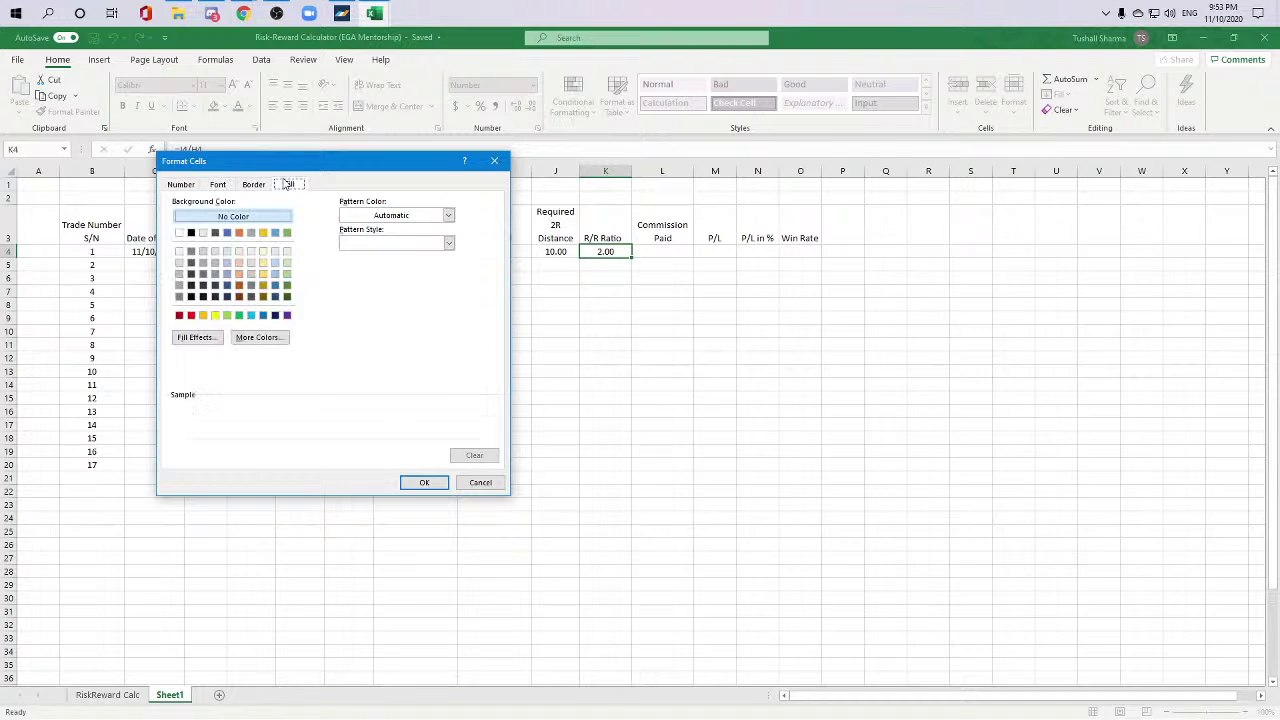
pyautogui.click(240, 316)
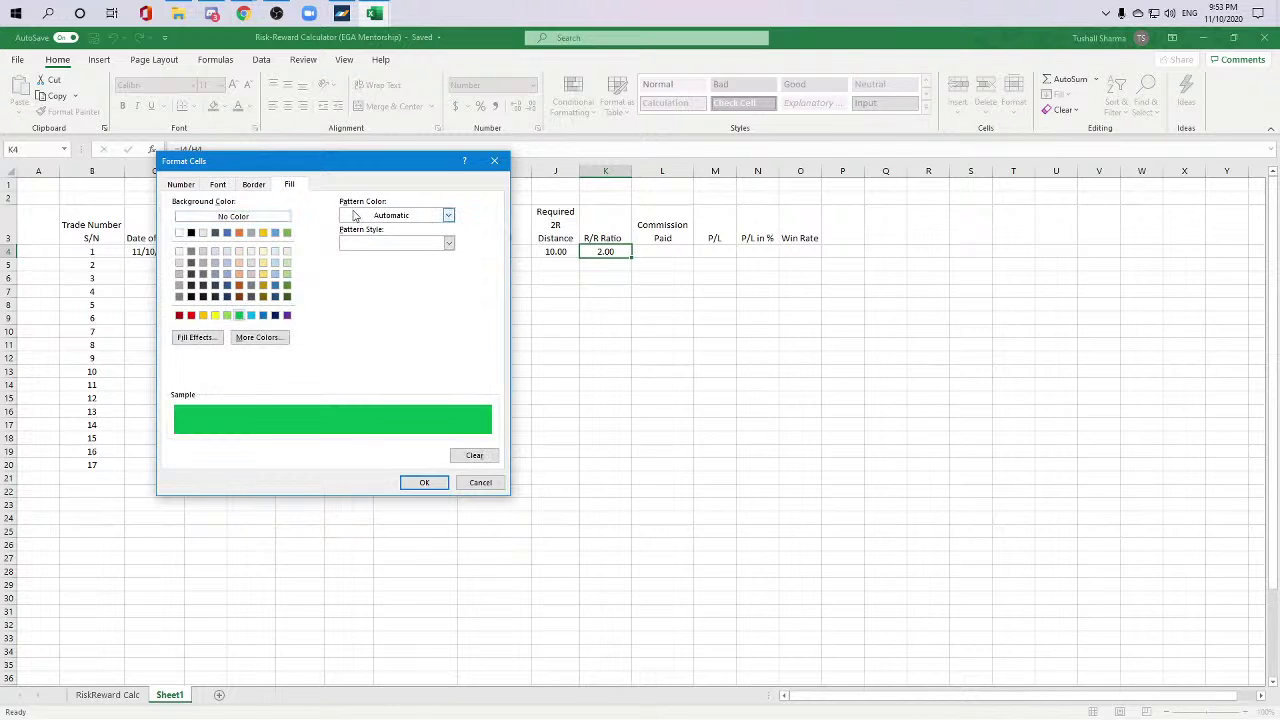
pyautogui.click(217, 185)
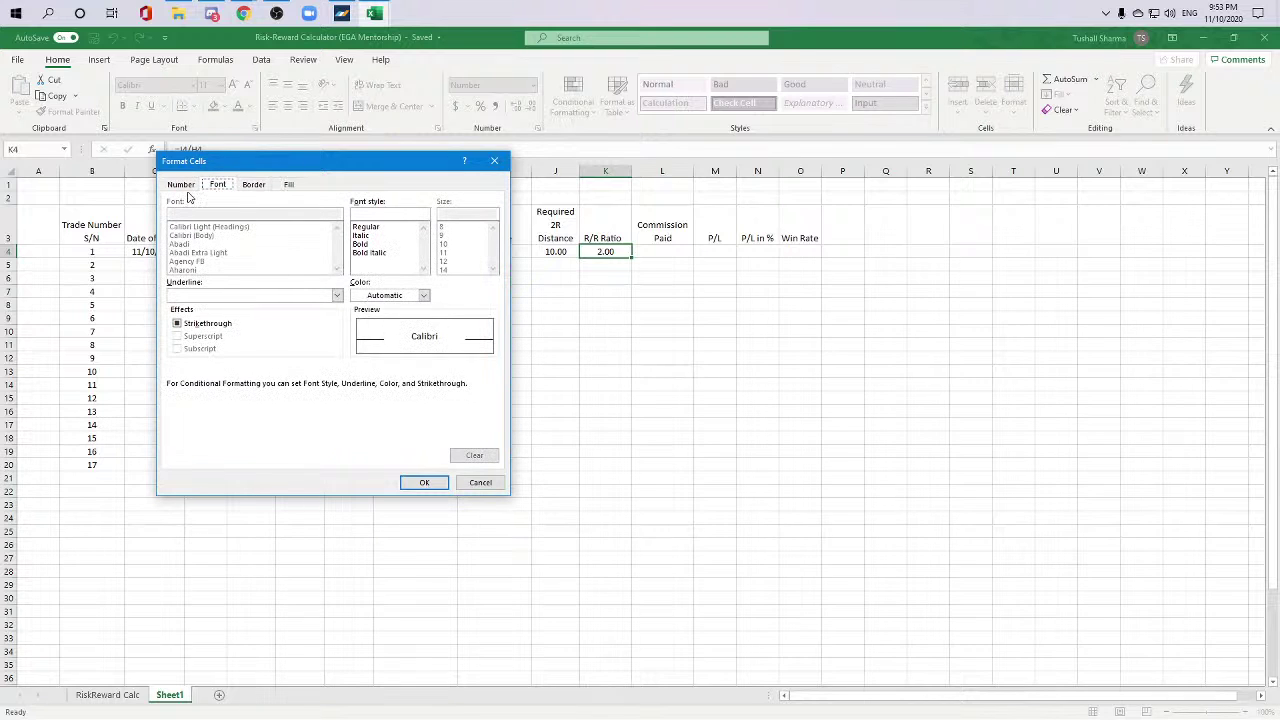
pyautogui.click(480, 482)
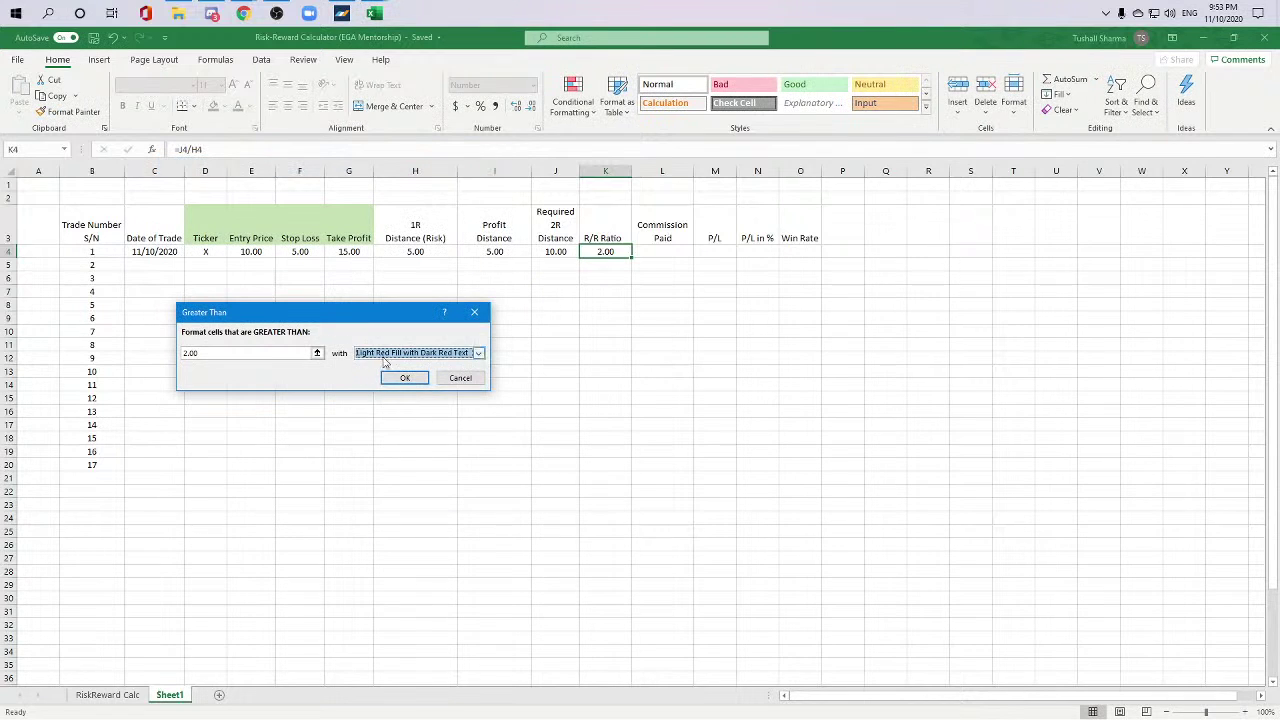
# Step: Give the rule Green Fill with Dark Green Text for values greater than 1.99 and apply it to K4
pyautogui.click(385, 354)
pyautogui.click(395, 384)
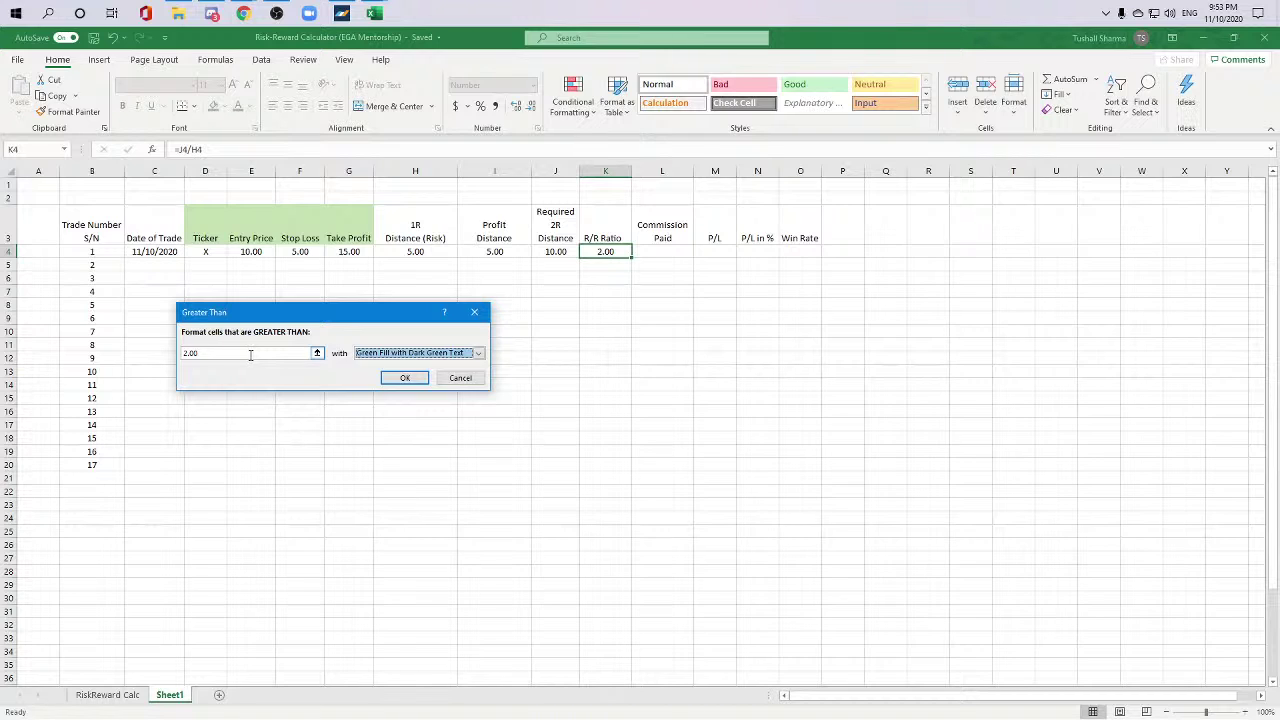
pyautogui.click(249, 354)
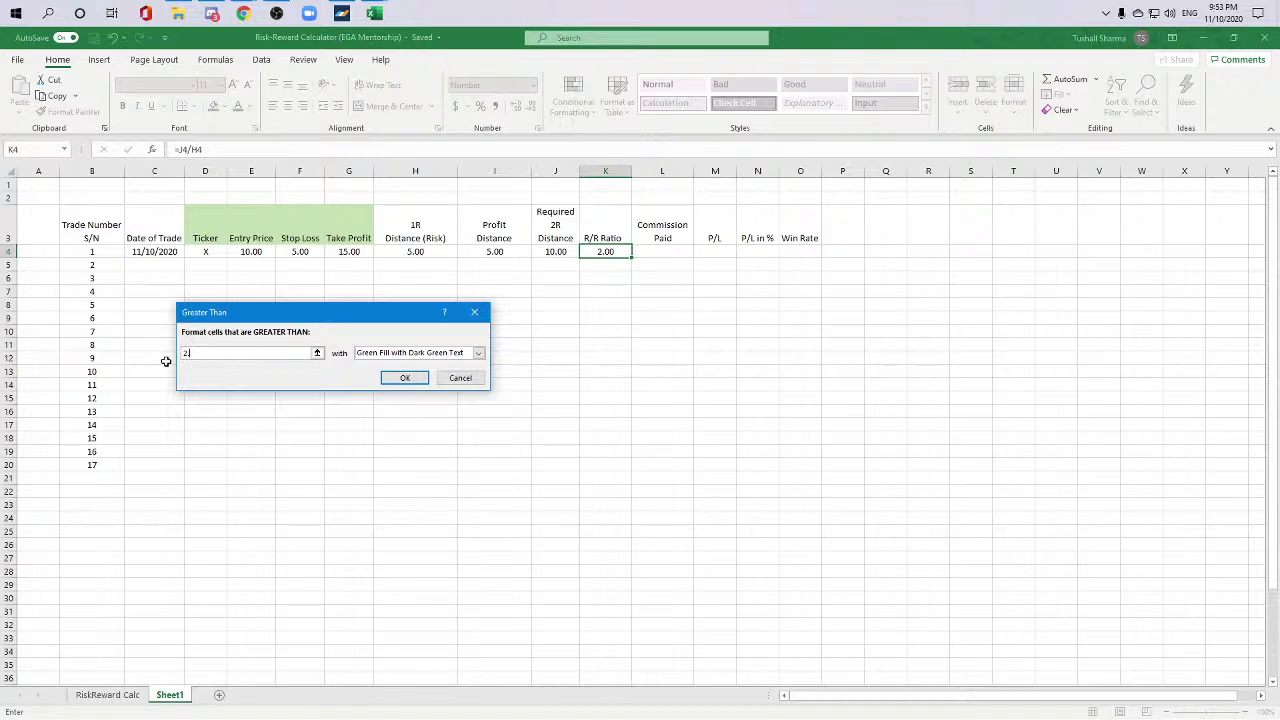
pyautogui.write('1.99')
pyautogui.click(405, 378)
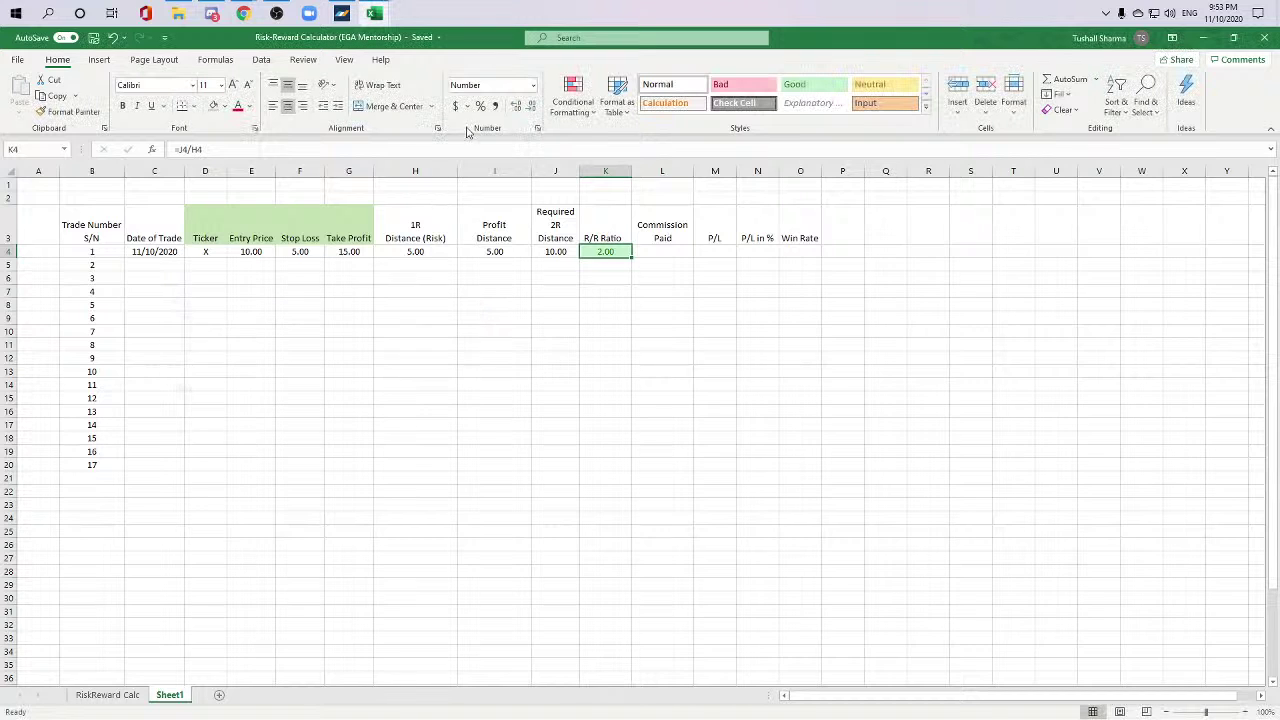
pyautogui.click(572, 98)
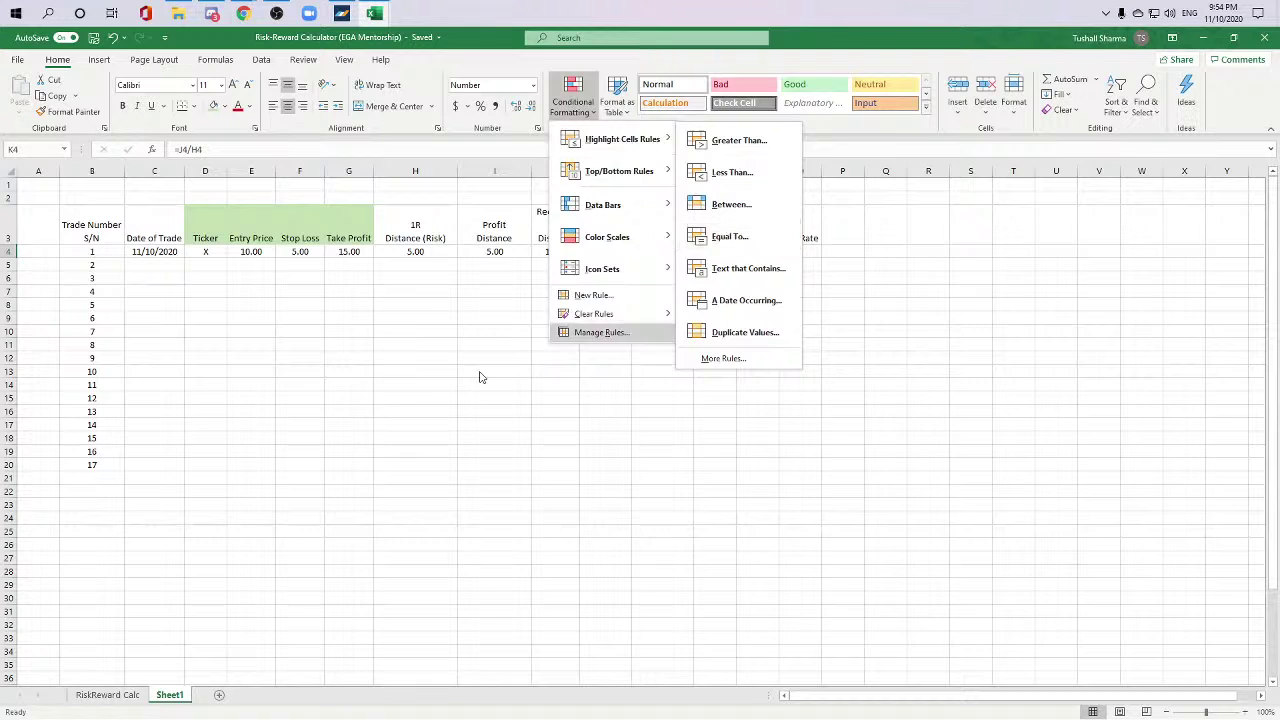
pyautogui.click(522, 318)
pyautogui.doubleClick(622, 253)
pyautogui.click(630, 357)
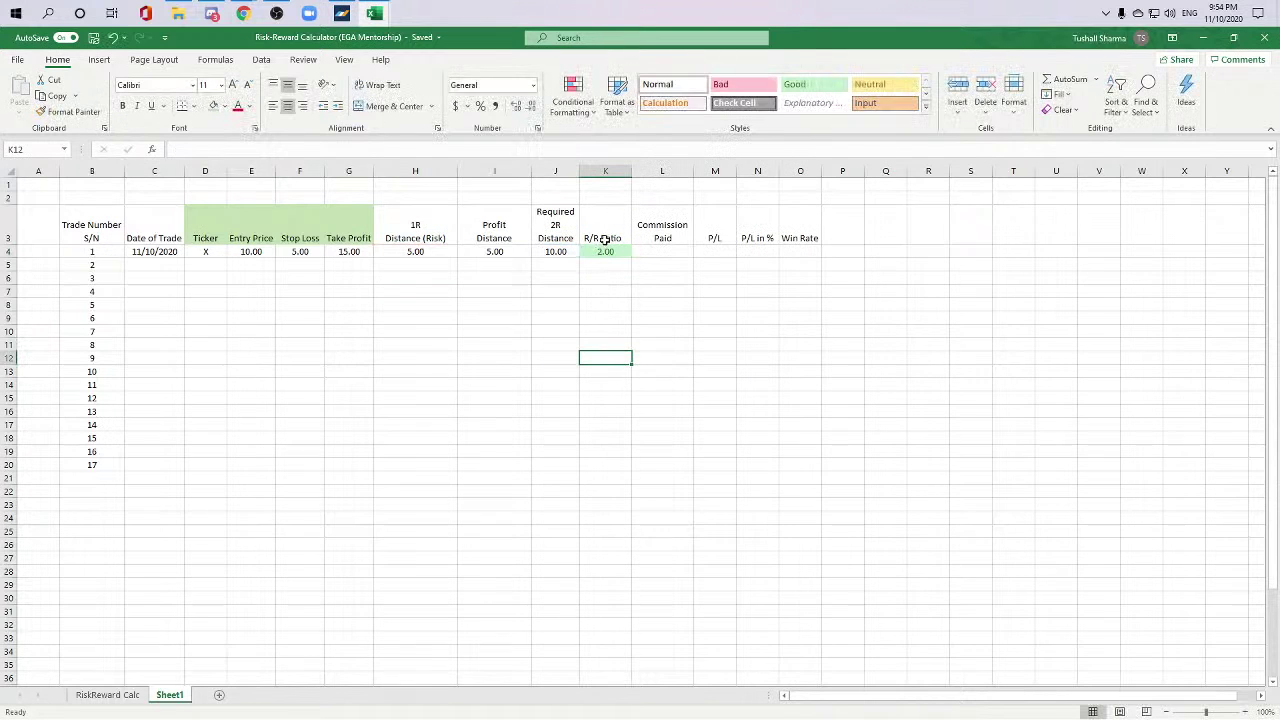
pyautogui.click(601, 250)
pyautogui.rightClick(599, 250)
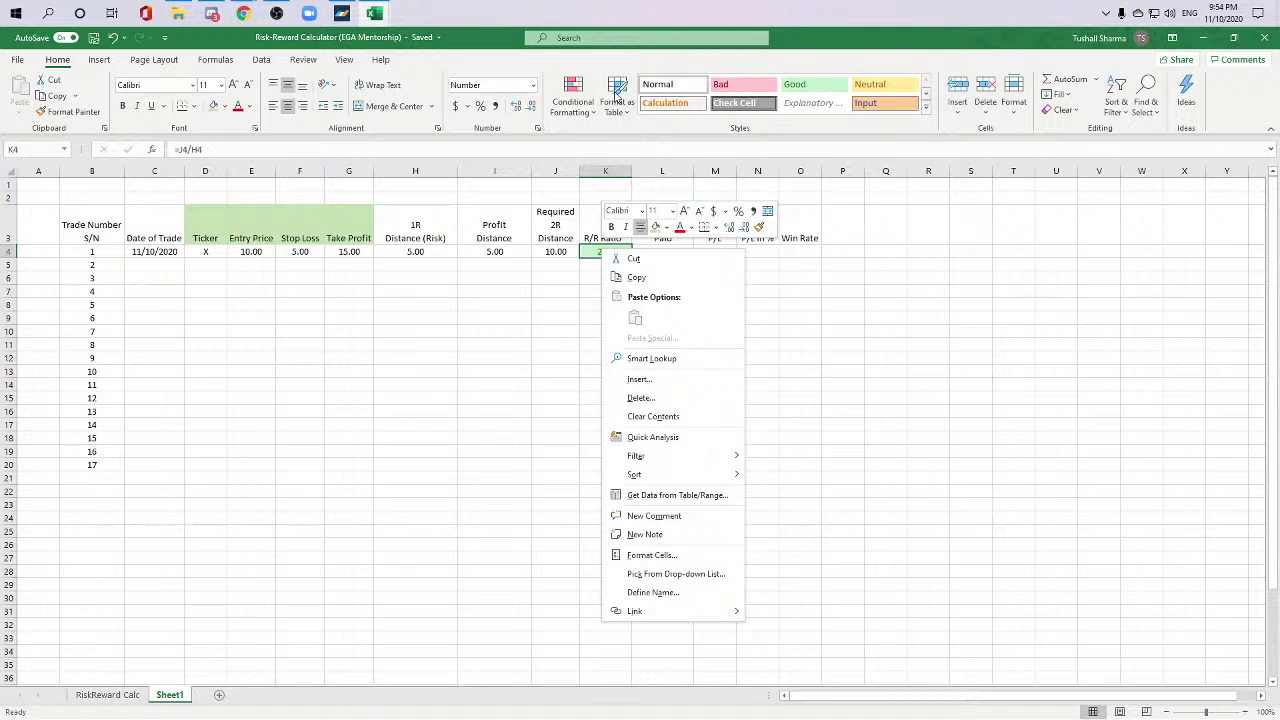
pyautogui.click(579, 95)
pyautogui.moveTo(618, 142)
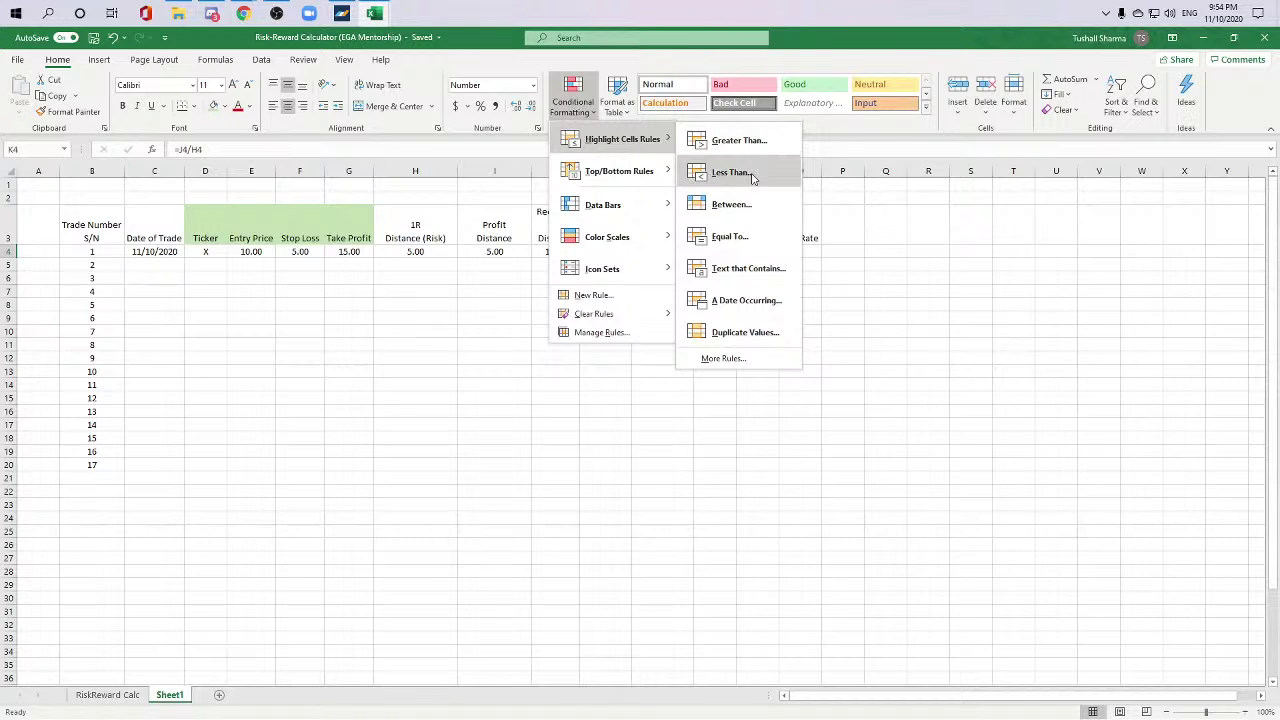
pyautogui.click(735, 237)
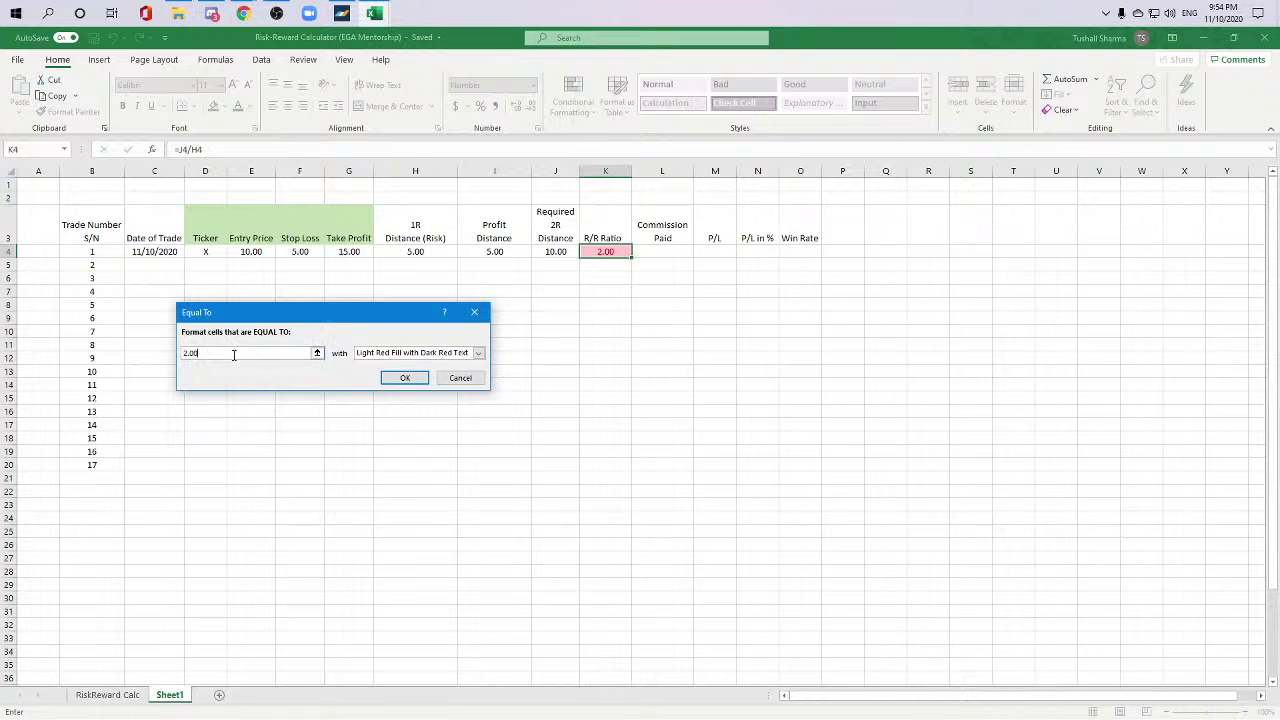
pyautogui.click(460, 378)
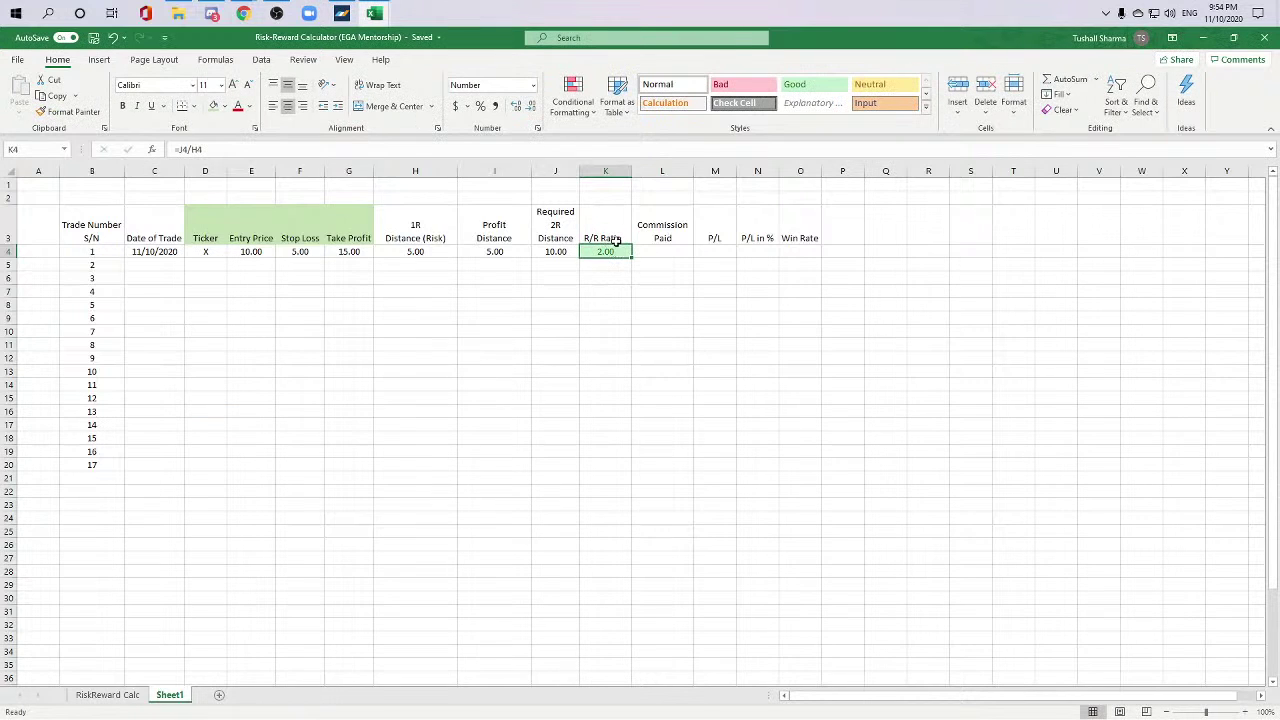
# Step: Clear the R/R Ratio cell K4 and re-enter its formula as =J4/H4
pyautogui.press('Delete')
pyautogui.write('=')
pyautogui.click(548, 252)
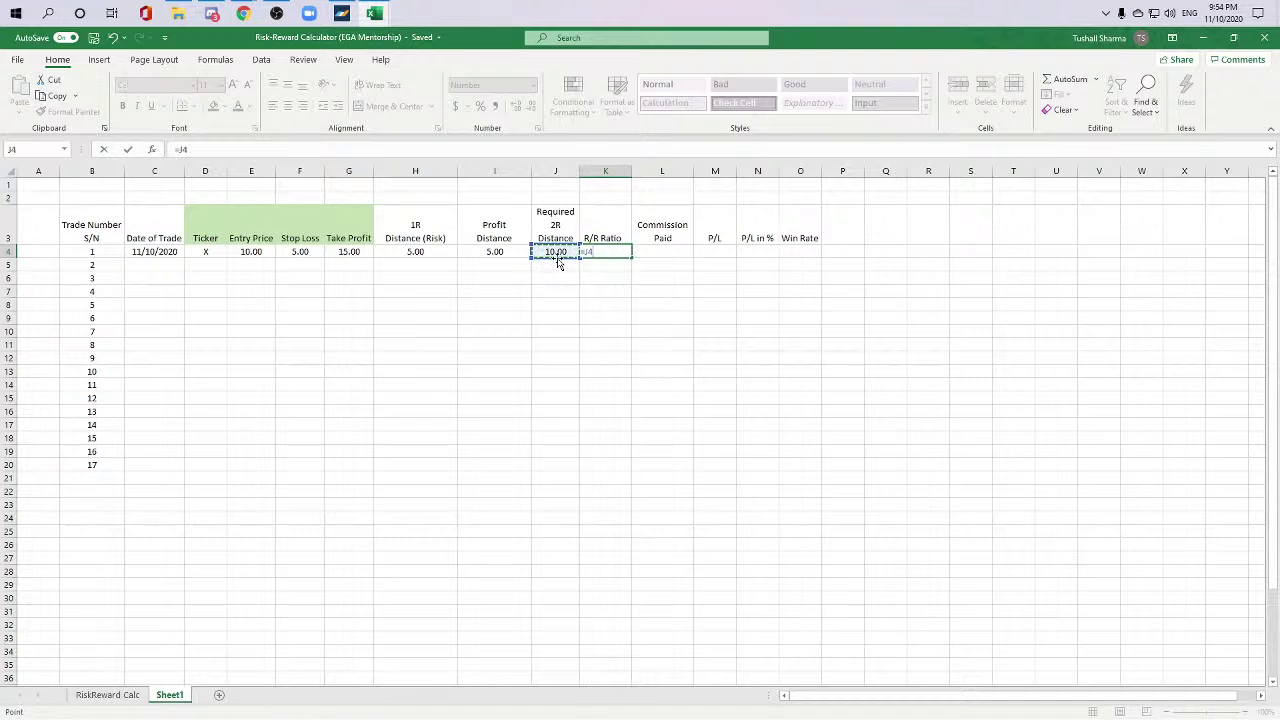
pyautogui.write('/')
pyautogui.click(425, 257)
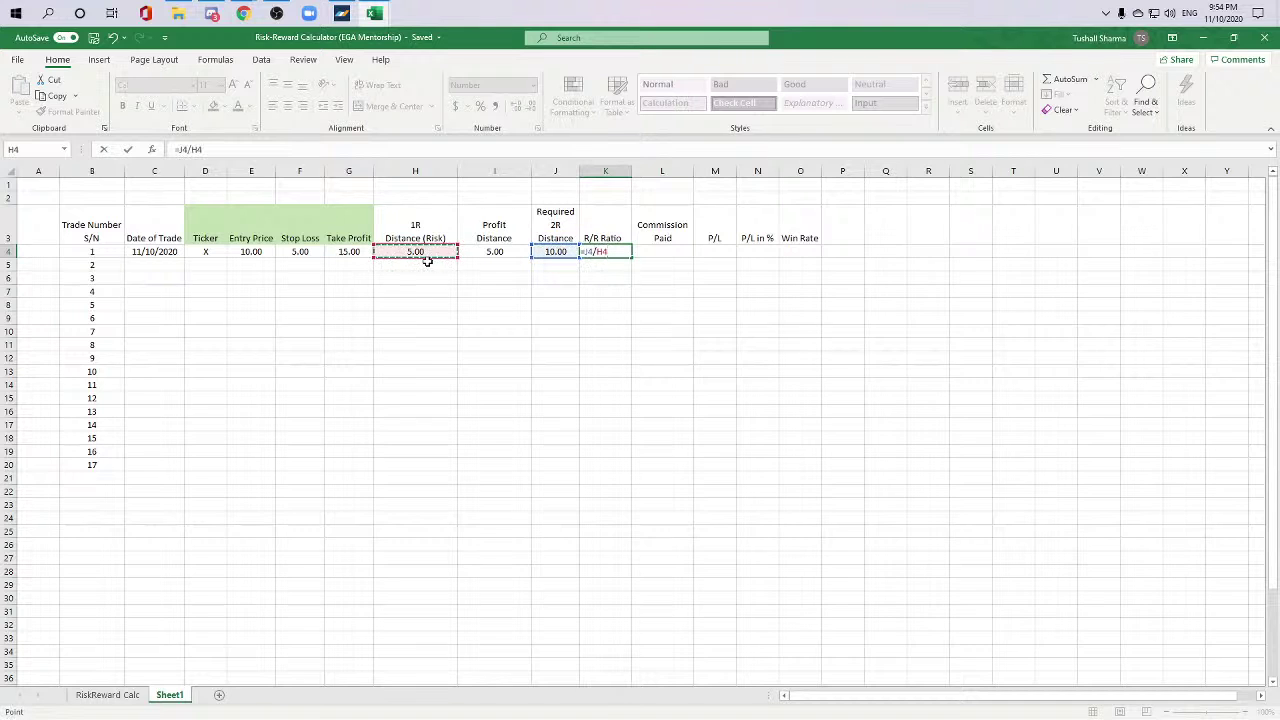
pyautogui.press('Return')
# Step: Clear the existing conditional formatting rule from the R/R Ratio cell K4
pyautogui.click(596, 252)
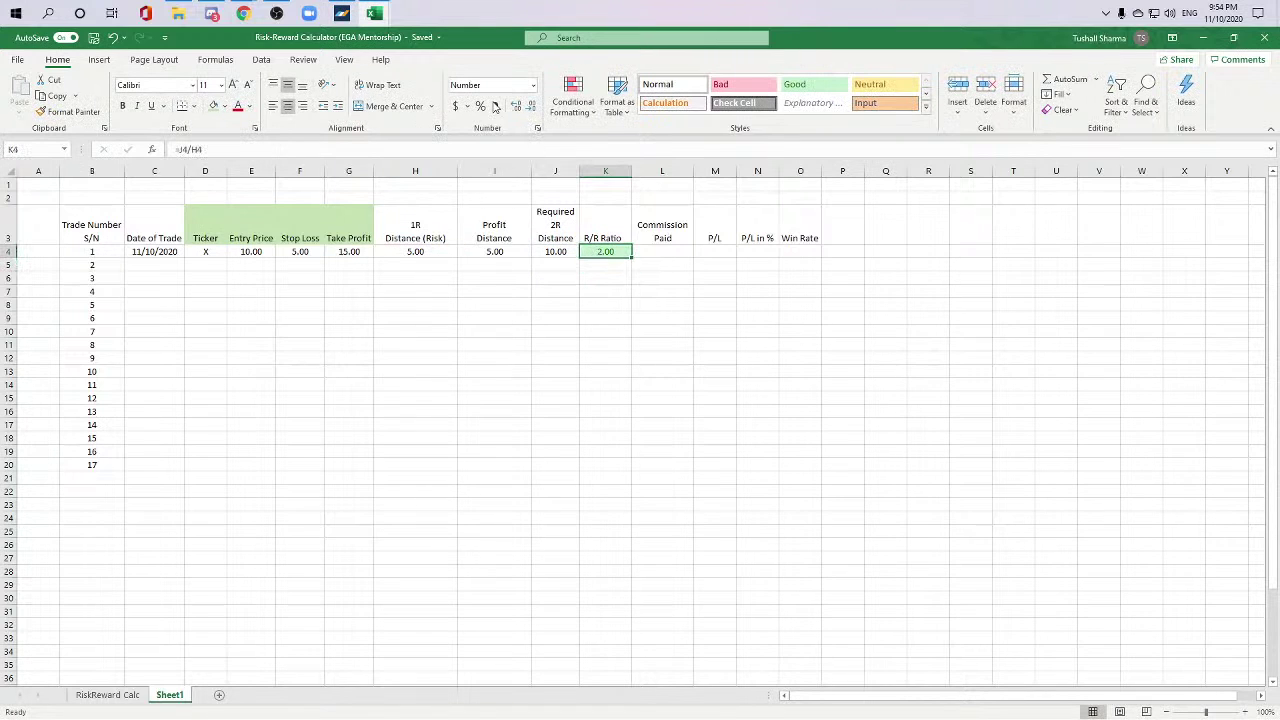
pyautogui.click(573, 98)
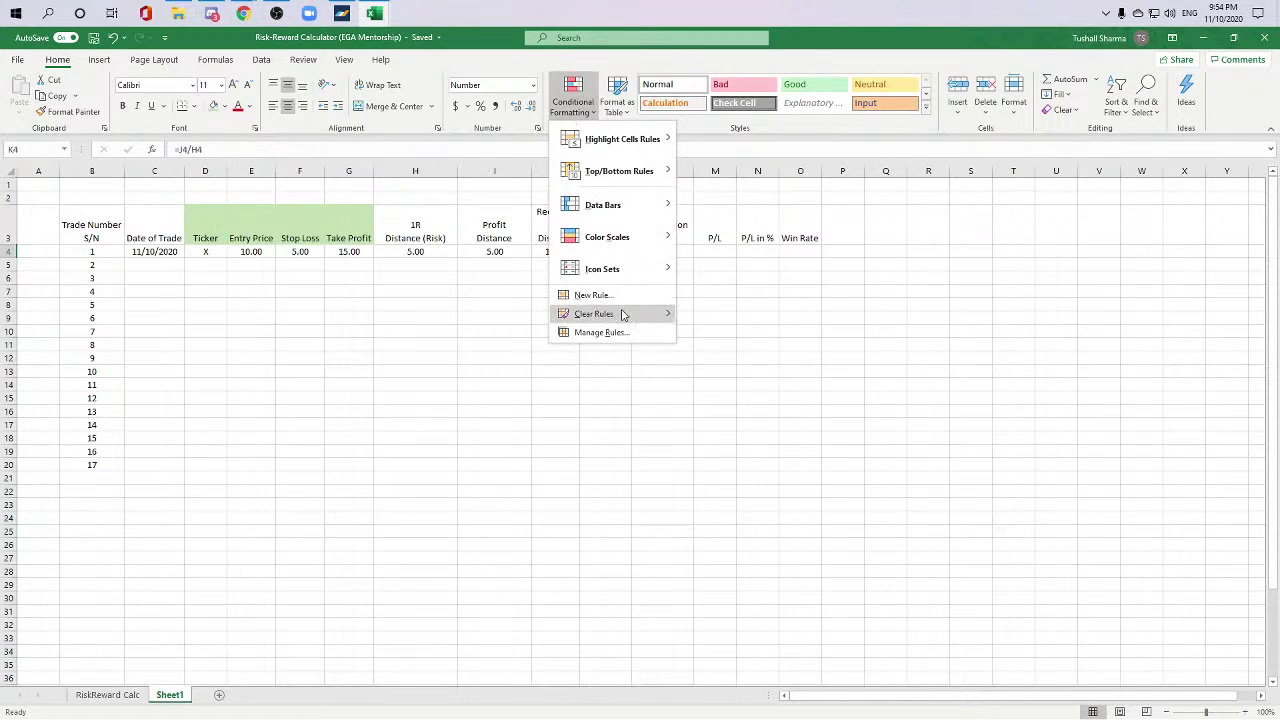
pyautogui.click(750, 334)
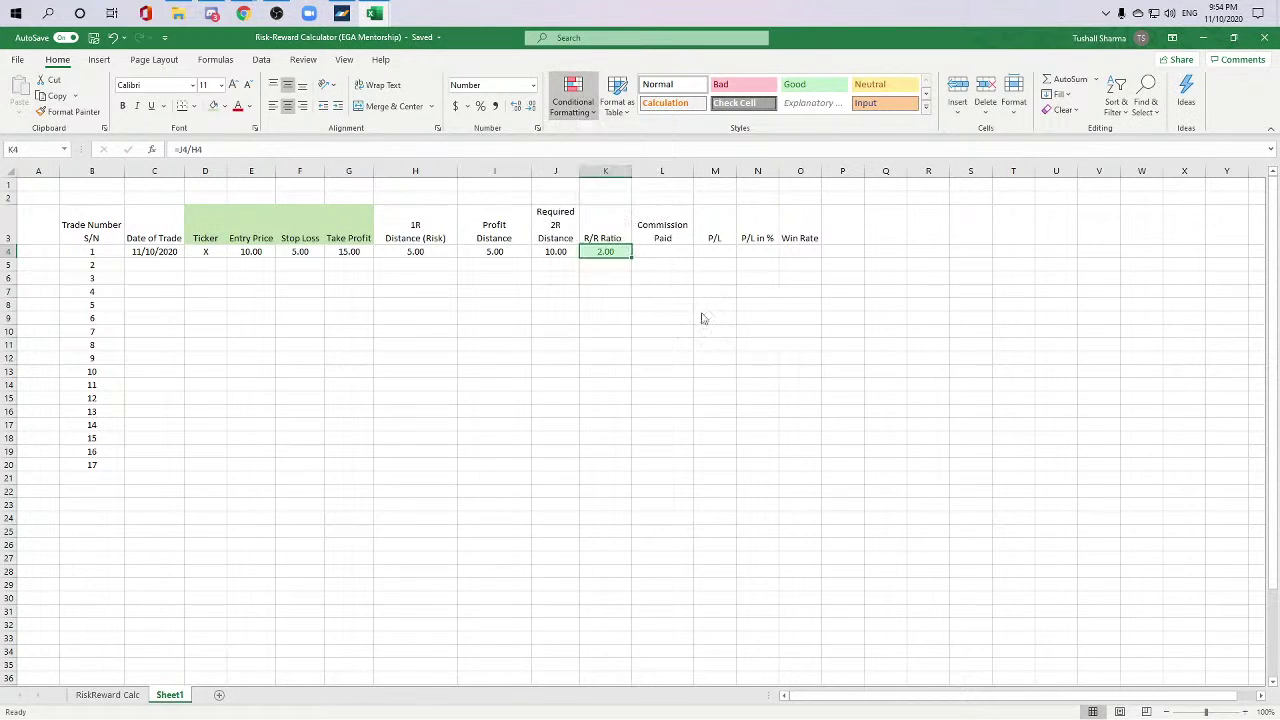
# Step: Add an Equal To highlight rule to K4 for the value 2.00 with Green Fill with Dark Green Text
pyautogui.click(605, 252)
pyautogui.click(574, 98)
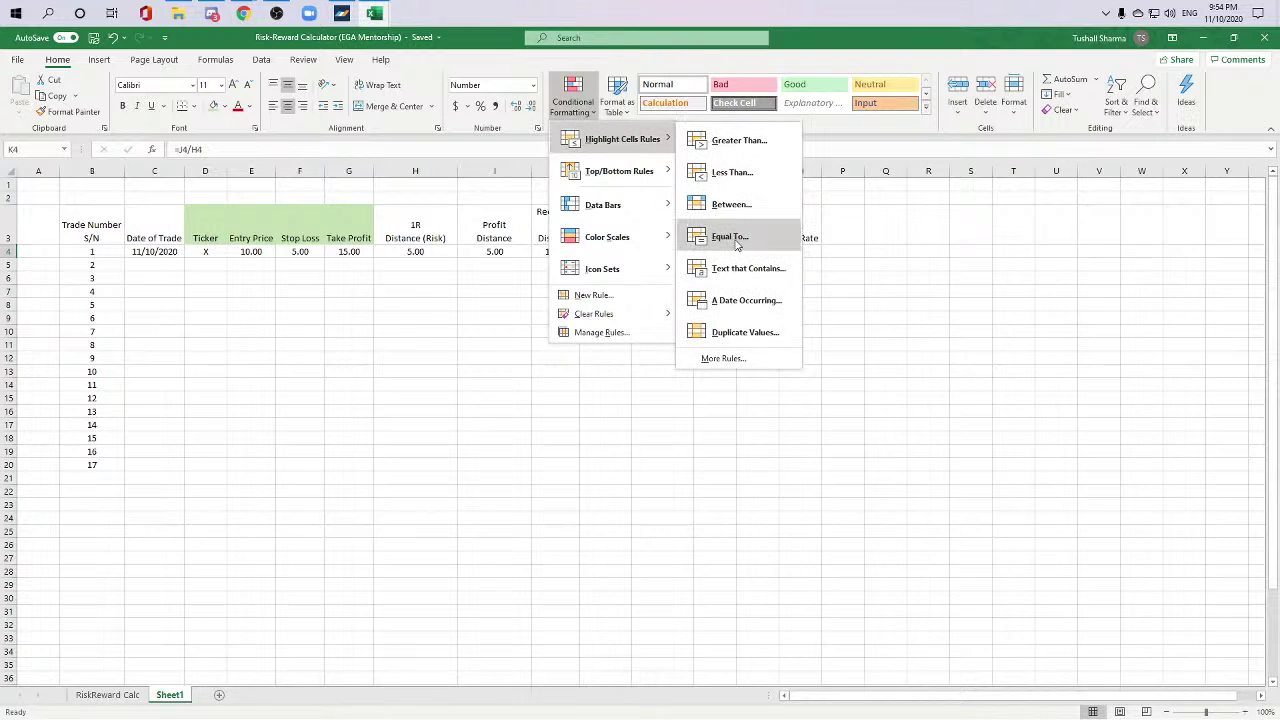
pyautogui.click(730, 237)
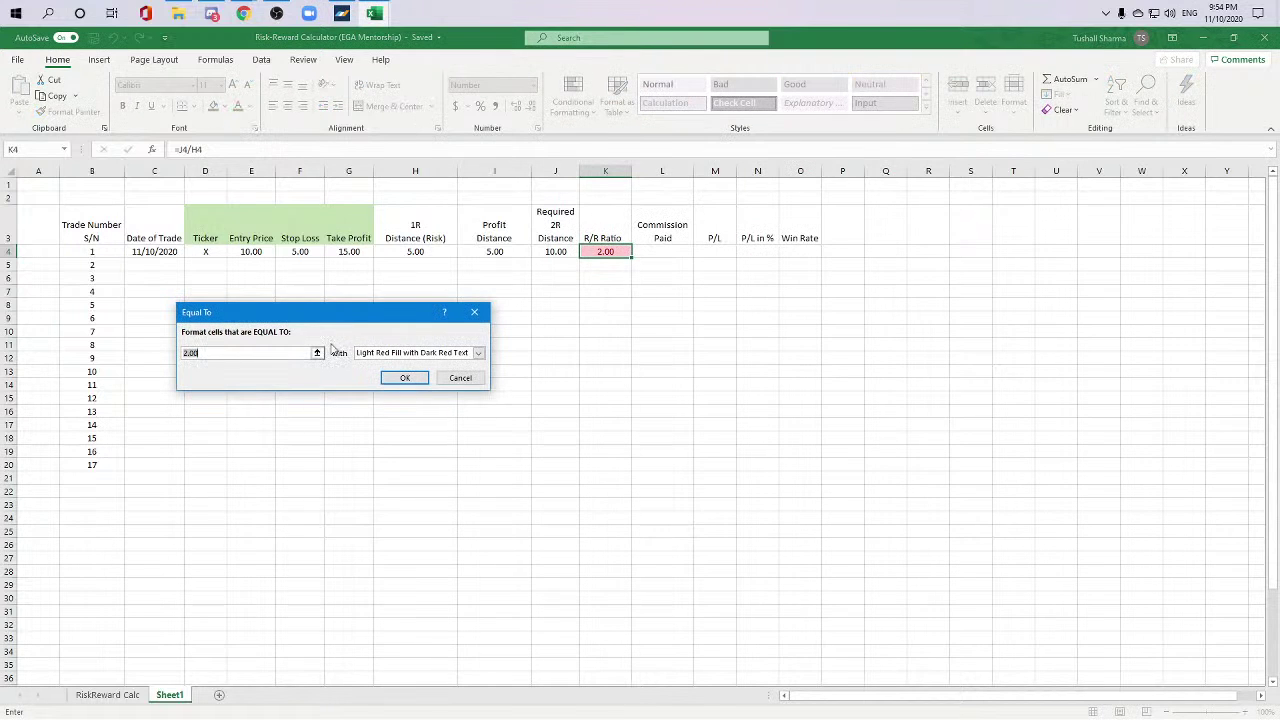
pyautogui.click(396, 353)
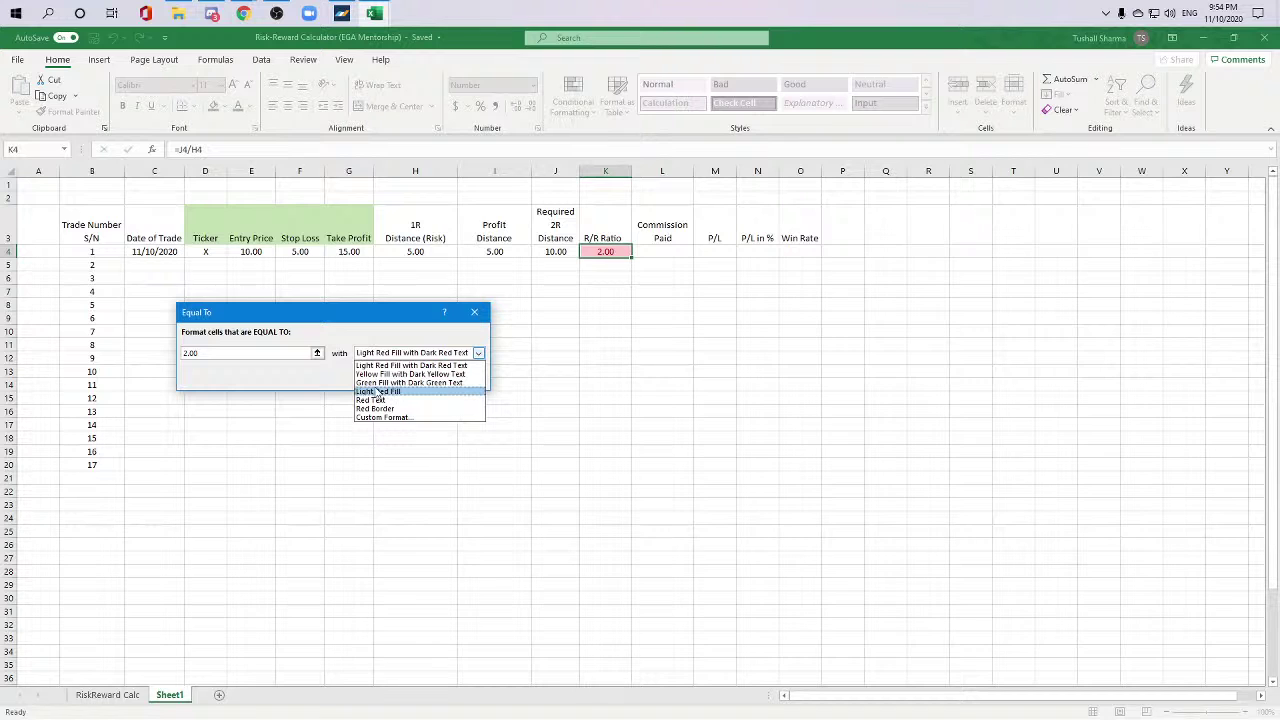
pyautogui.click(370, 385)
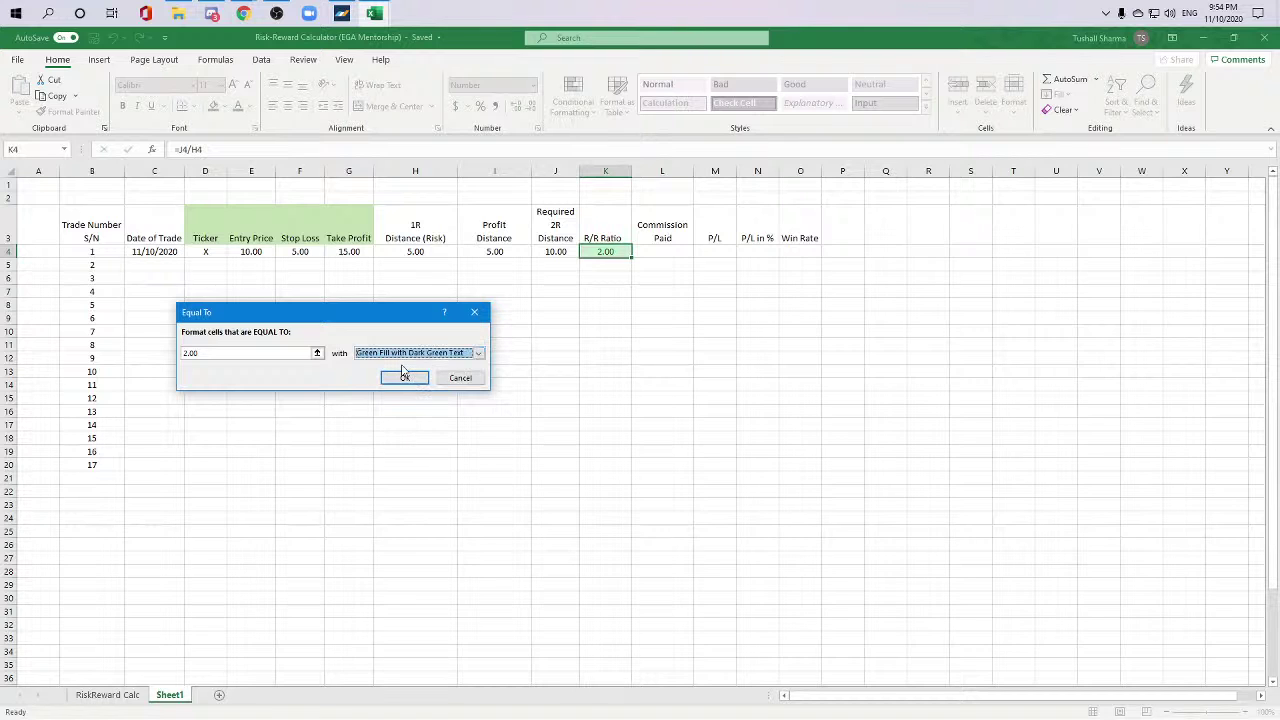
pyautogui.click(402, 378)
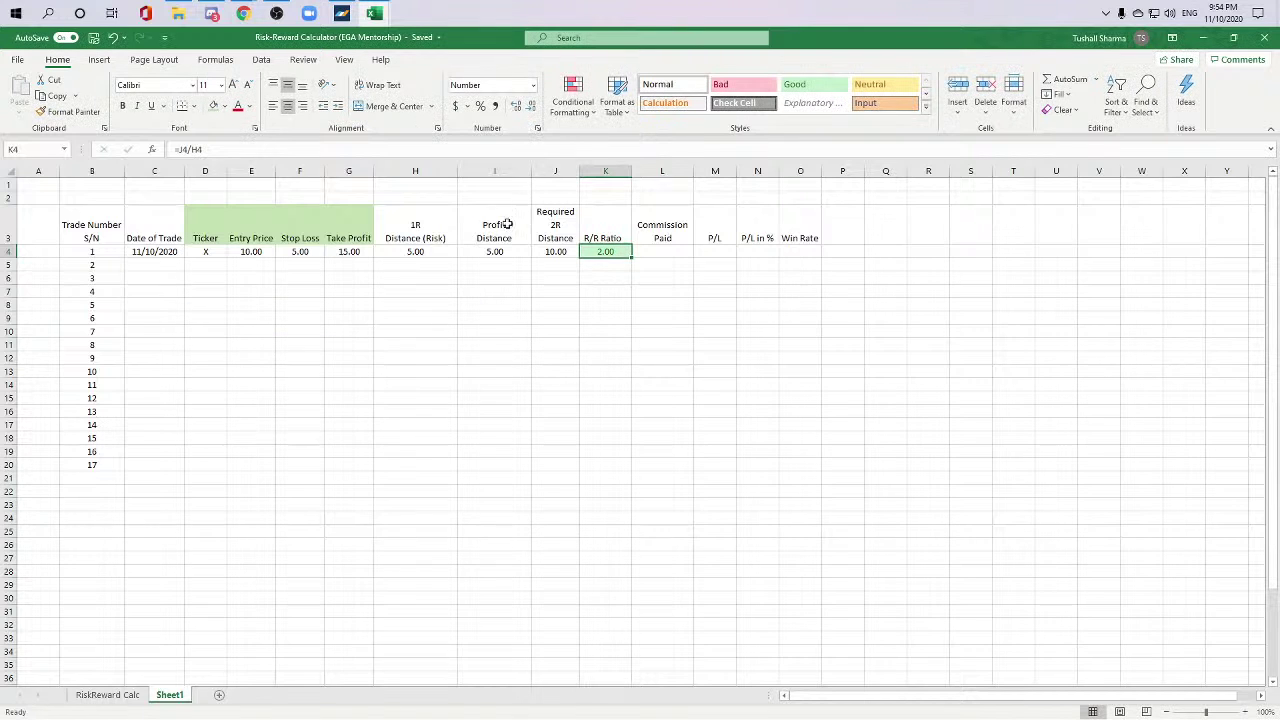
# Step: Add a Greater Than highlight rule to K4 for values above 2.00 with Green Fill with Dark Green Text
pyautogui.click(572, 95)
pyautogui.moveTo(603, 138)
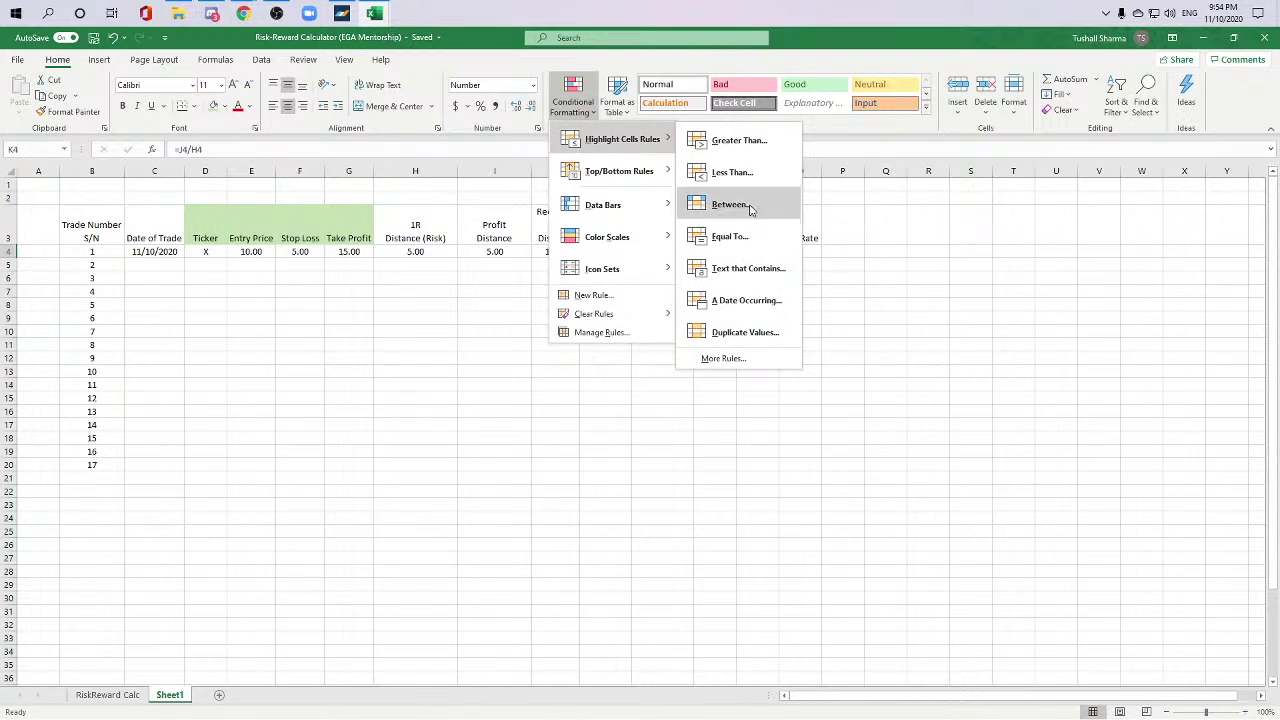
pyautogui.click(733, 139)
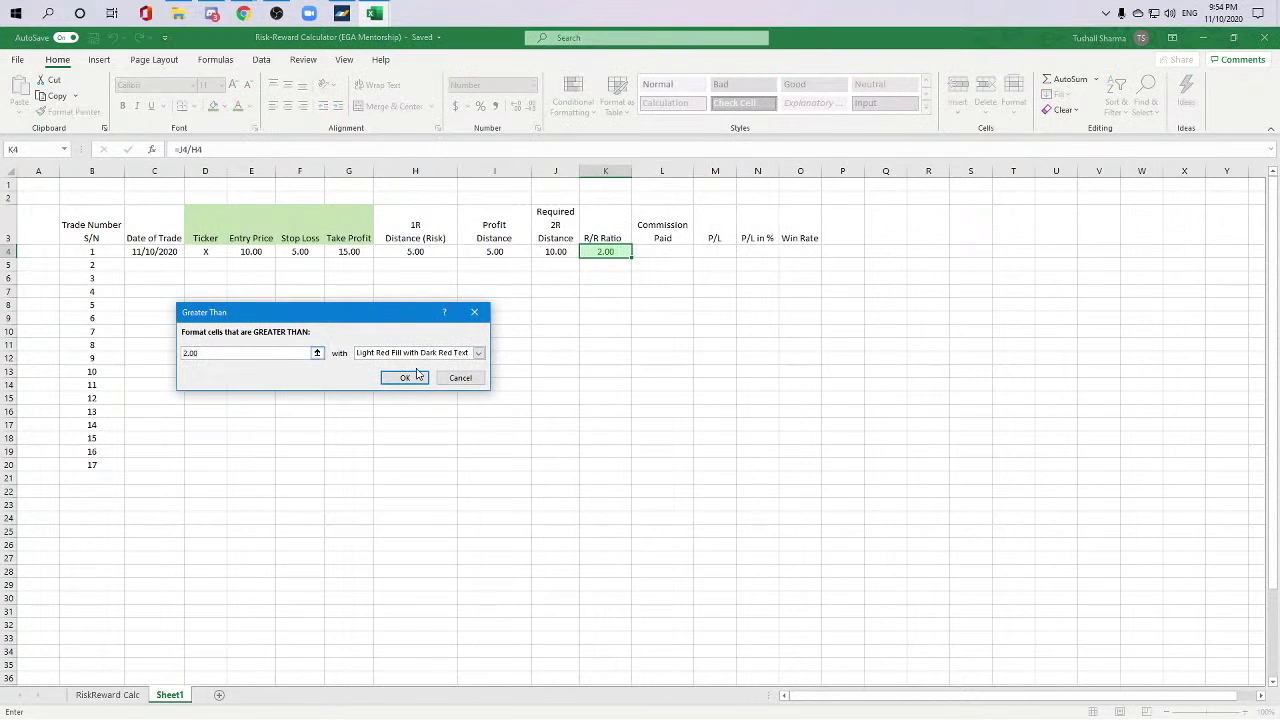
pyautogui.click(478, 353)
pyautogui.click(381, 384)
pyautogui.click(403, 377)
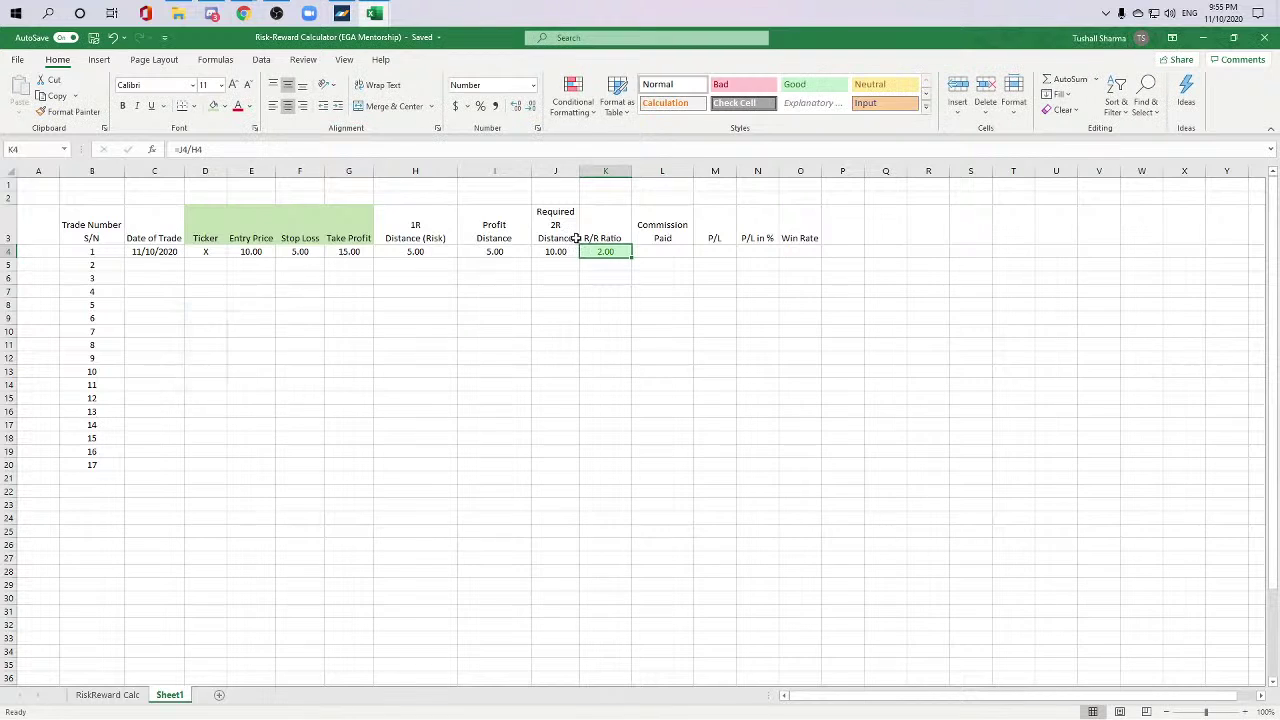
# Step: Add a Less Than highlight rule to K4 for values below 2.00 with Light Red Fill with Dark Red Text
pyautogui.click(578, 100)
pyautogui.moveTo(603, 146)
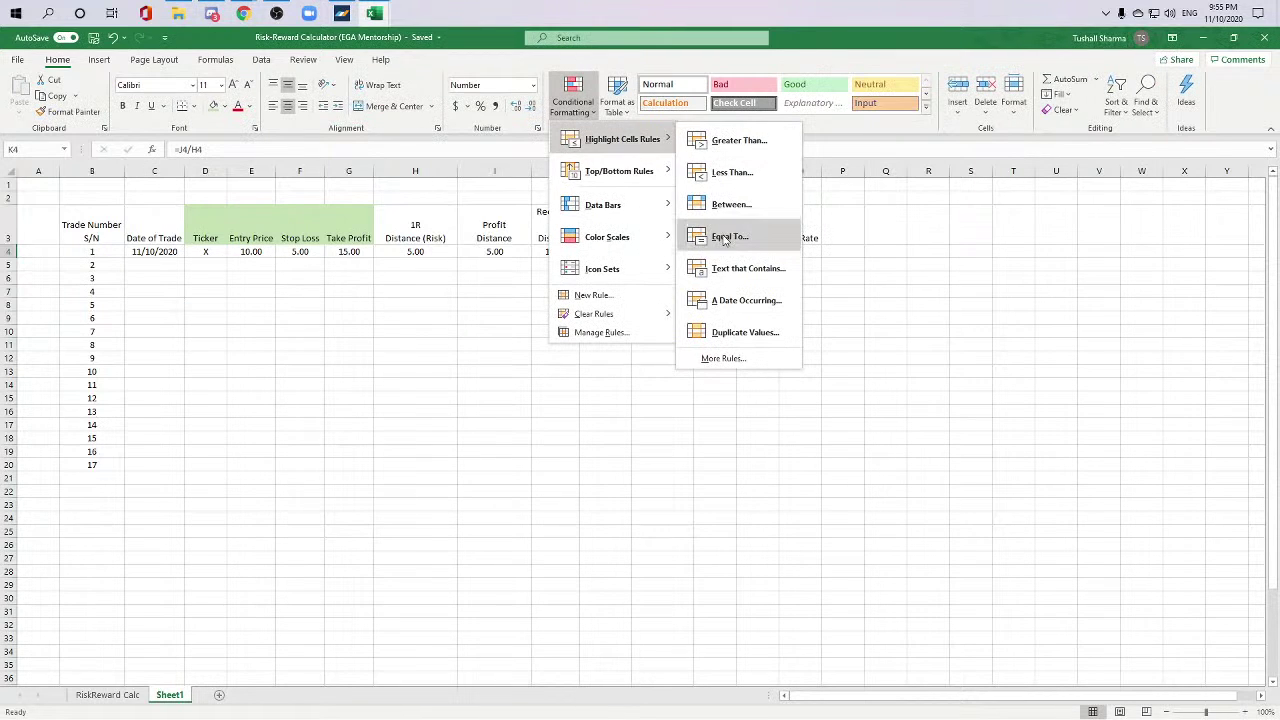
pyautogui.click(731, 172)
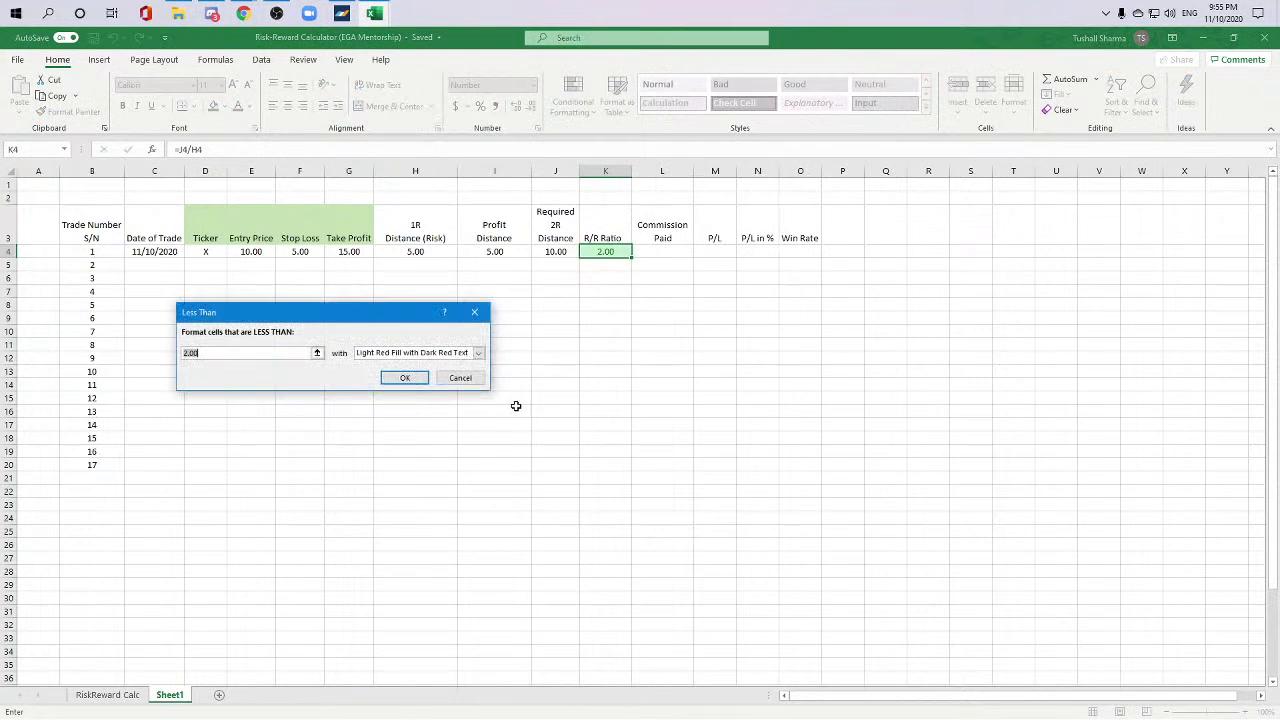
pyautogui.click(229, 353)
pyautogui.click(478, 353)
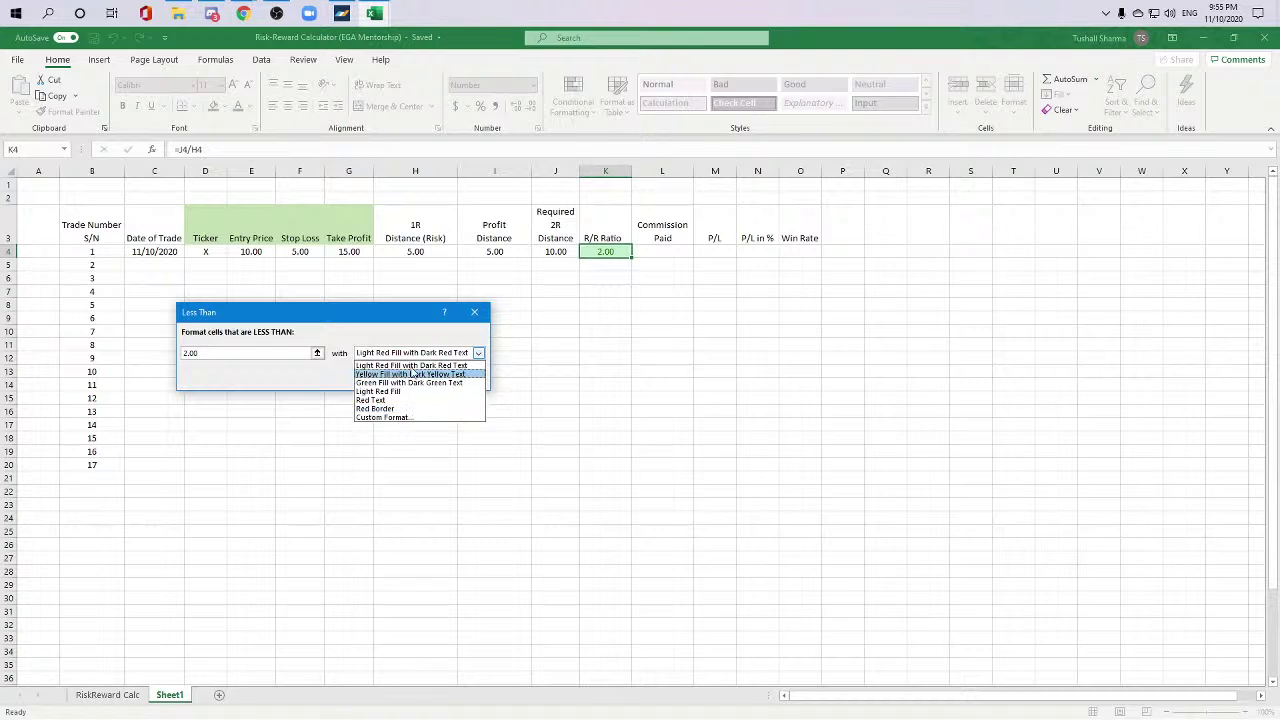
pyautogui.click(412, 366)
pyautogui.click(405, 377)
pyautogui.press('Down')
pyautogui.press('Down')
pyautogui.press('Down')
pyautogui.press('Down')
pyautogui.press('Down')
pyautogui.press('Down')
pyautogui.press('Down')
pyautogui.press('Down')
pyautogui.press('Down')
pyautogui.press('Down')
pyautogui.press('Down')
pyautogui.press('Down')
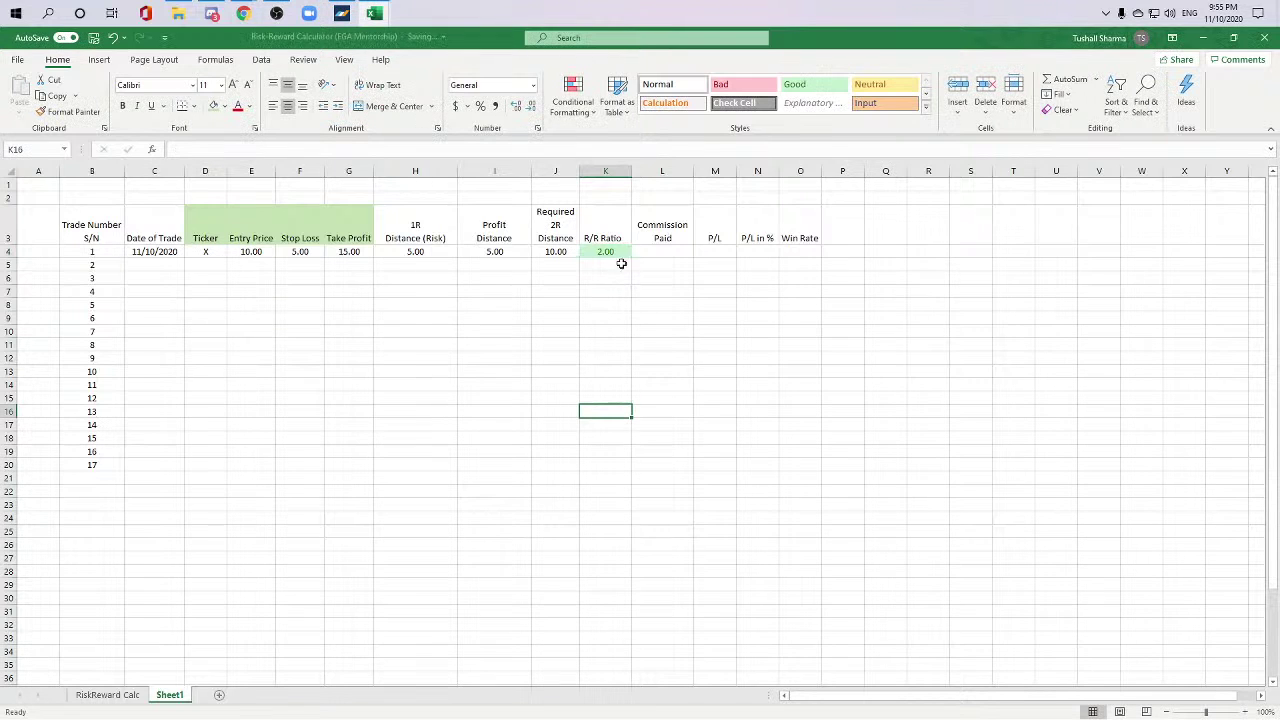
pyautogui.click(480, 330)
pyautogui.click(400, 265)
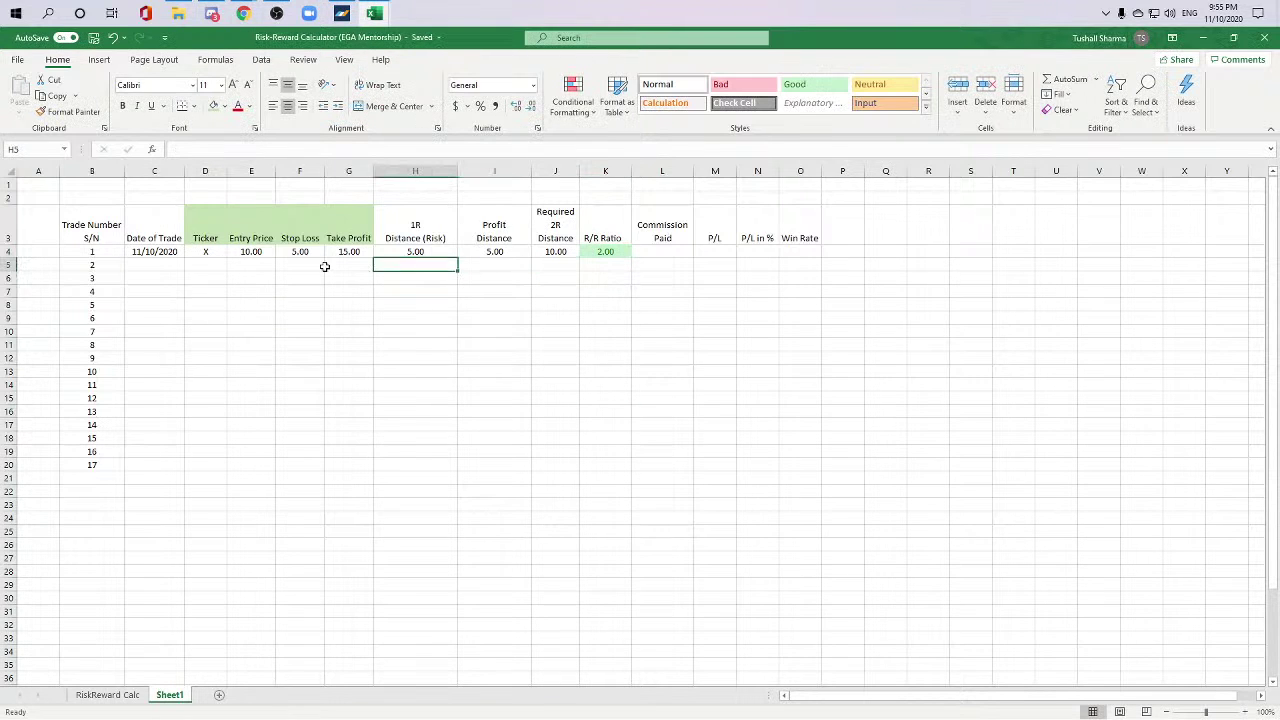
pyautogui.click(420, 252)
pyautogui.click(510, 382)
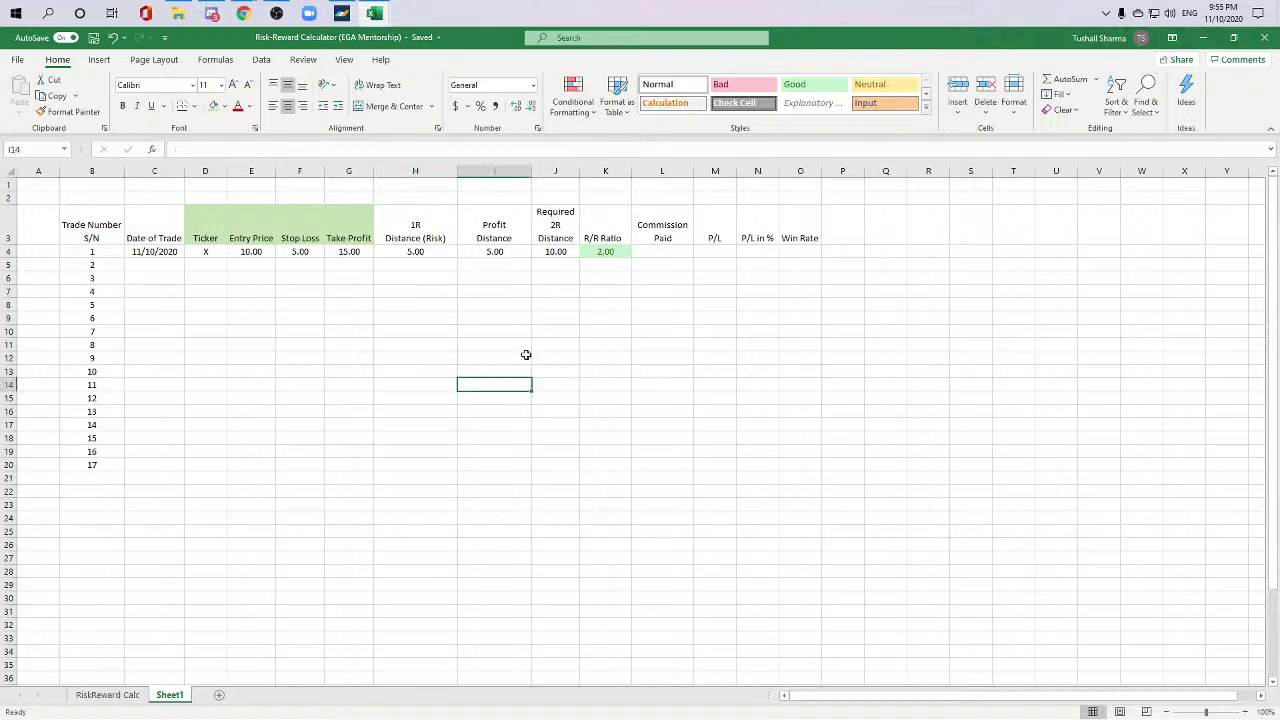
pyautogui.click(543, 251)
pyautogui.click(318, 252)
pyautogui.click(330, 252)
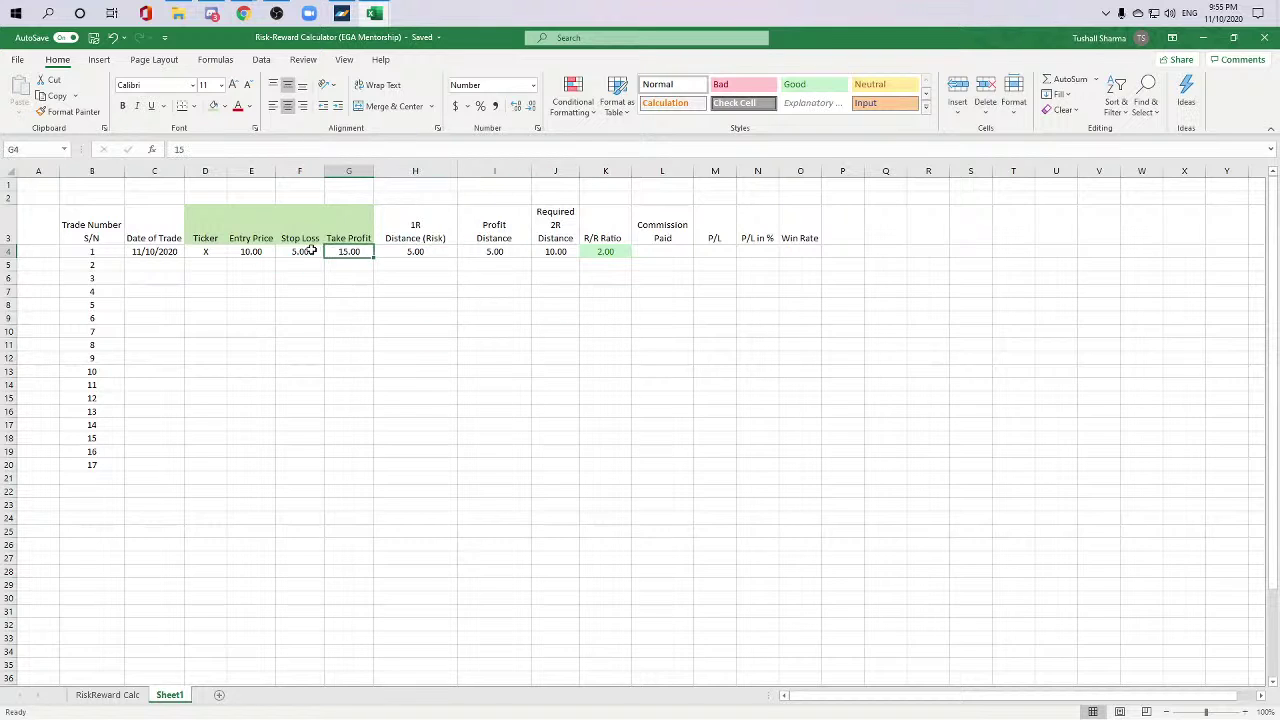
pyautogui.click(300, 252)
# Step: Try Entry Price values of 8, 4 and 5 in E4 to test the R/R Ratio formatting
pyautogui.click(264, 252)
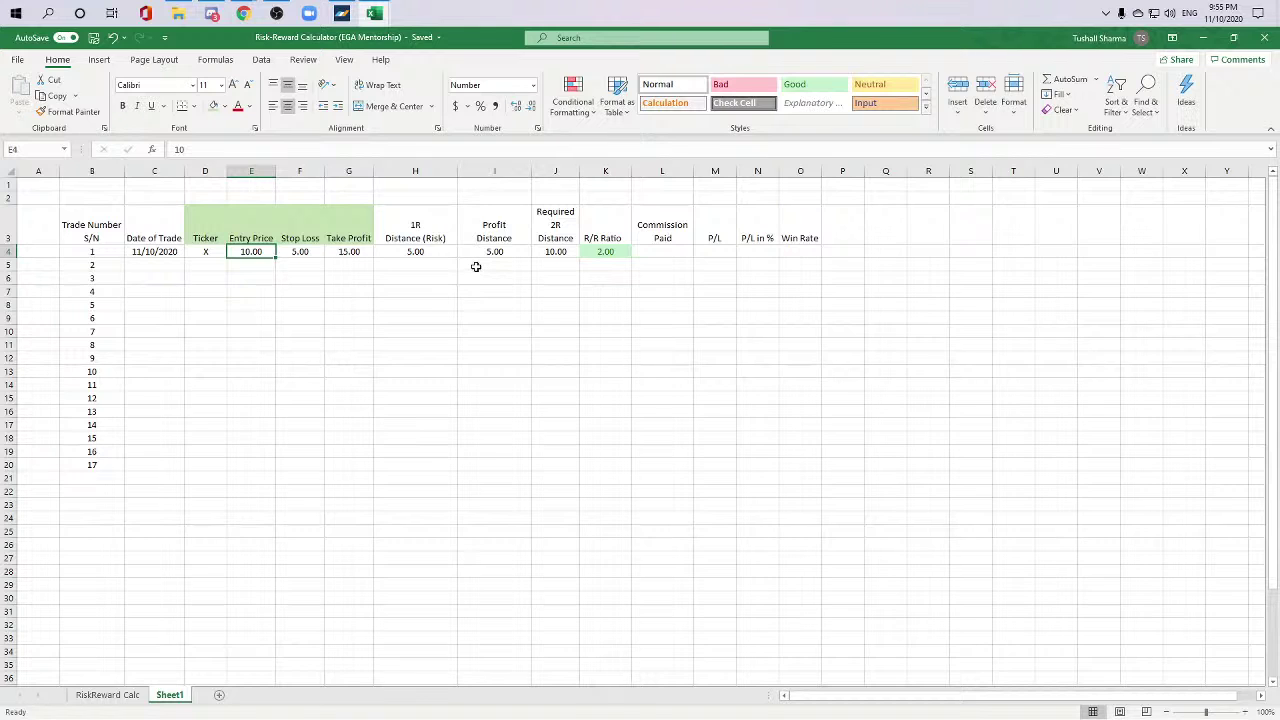
pyautogui.write('8')
pyautogui.press('Return')
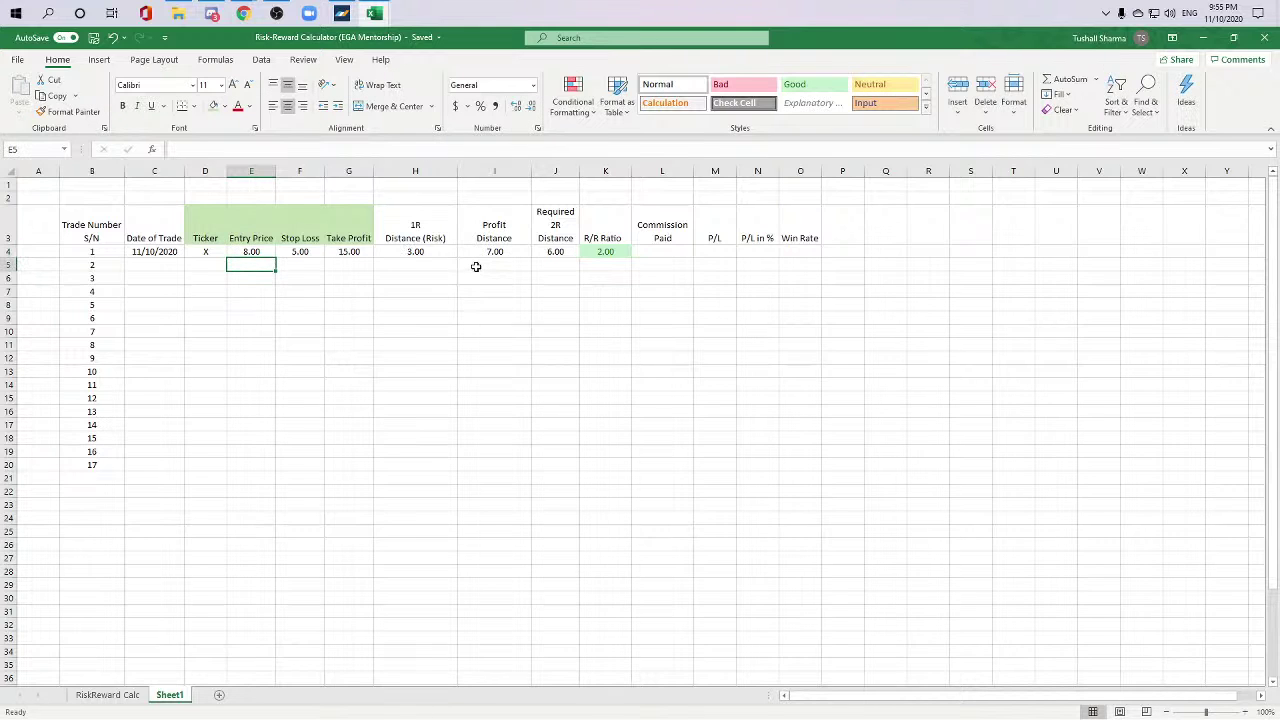
pyautogui.press('Up')
pyautogui.write('4')
pyautogui.press('Return')
pyautogui.press('Up')
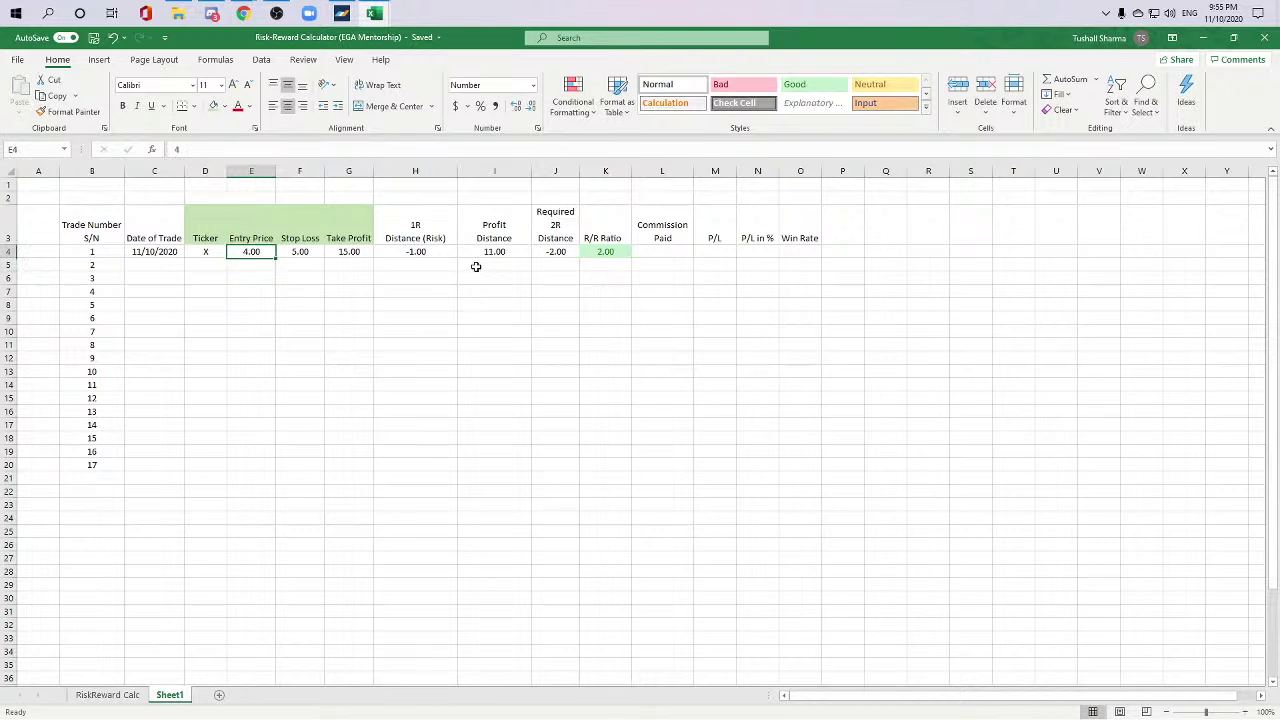
pyautogui.press('Right')
pyautogui.press('Left')
pyautogui.write('5')
pyautogui.press('Return')
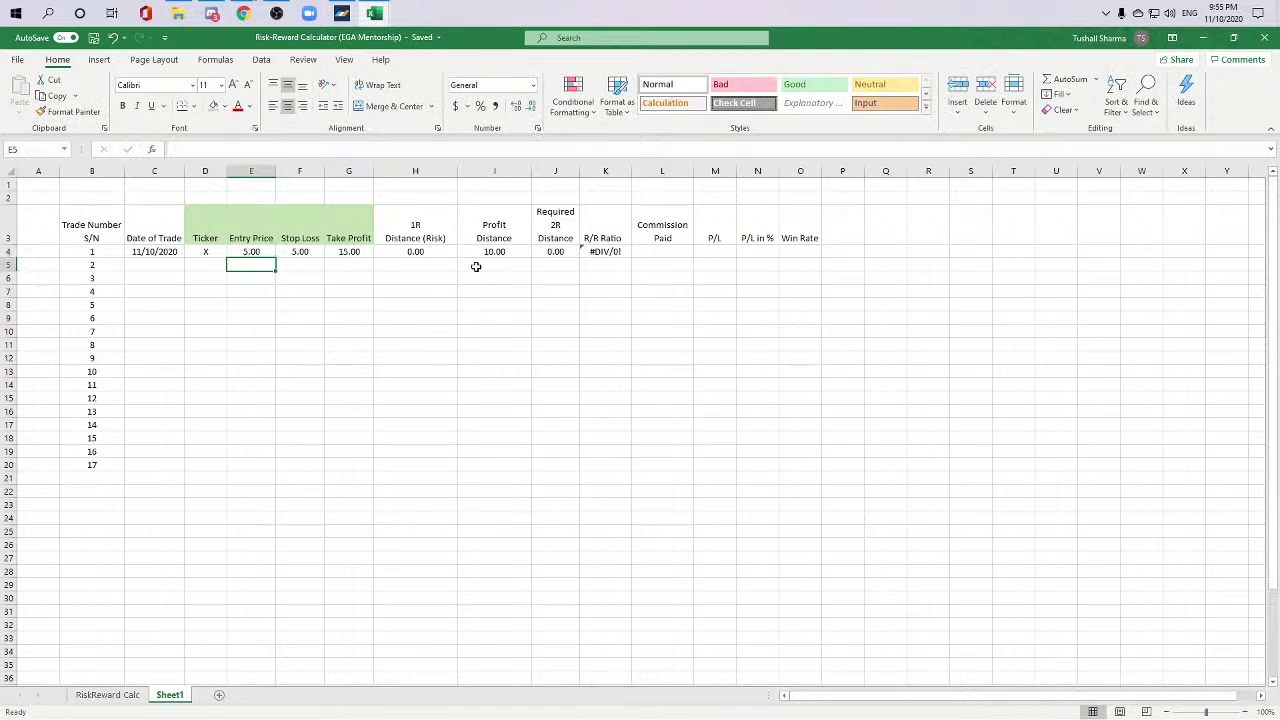
# Step: Try an Entry Price of 1 in E4 and restore the price to 10
pyautogui.press('Up')
pyautogui.write('1')
pyautogui.press('Return')
pyautogui.press('Up')
pyautogui.press('Right')
pyautogui.press('Left')
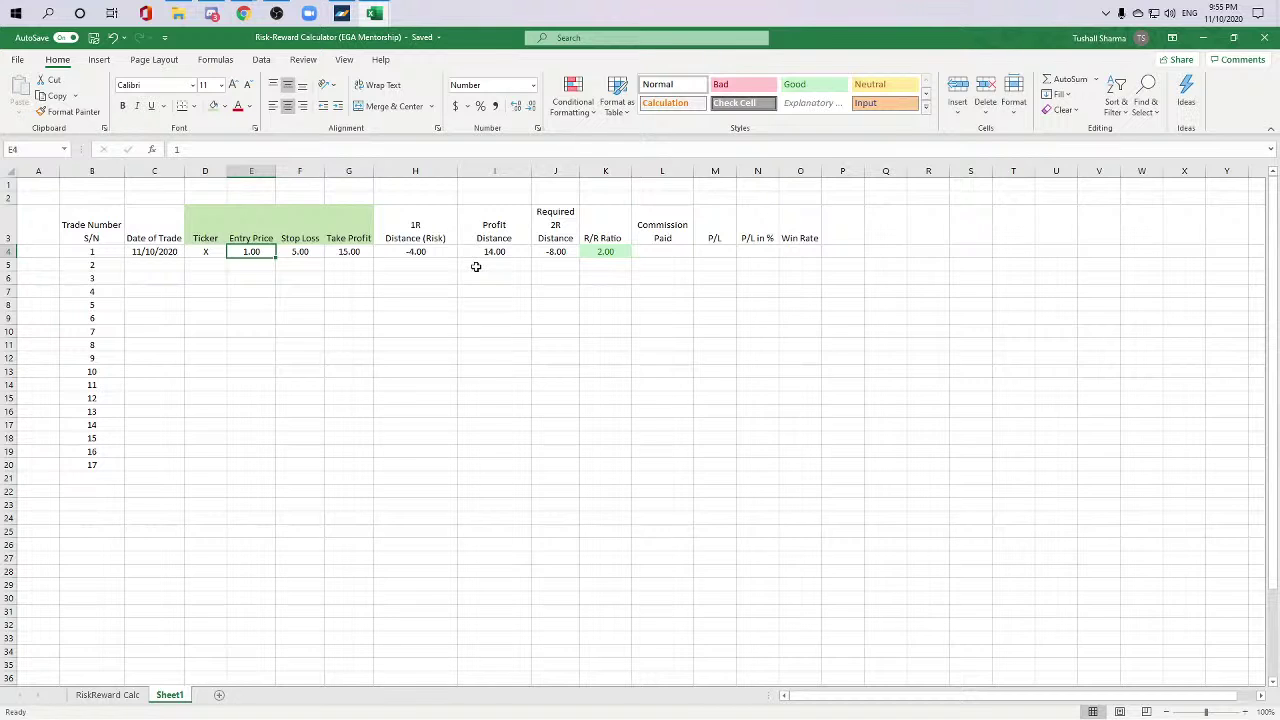
pyautogui.write('4')
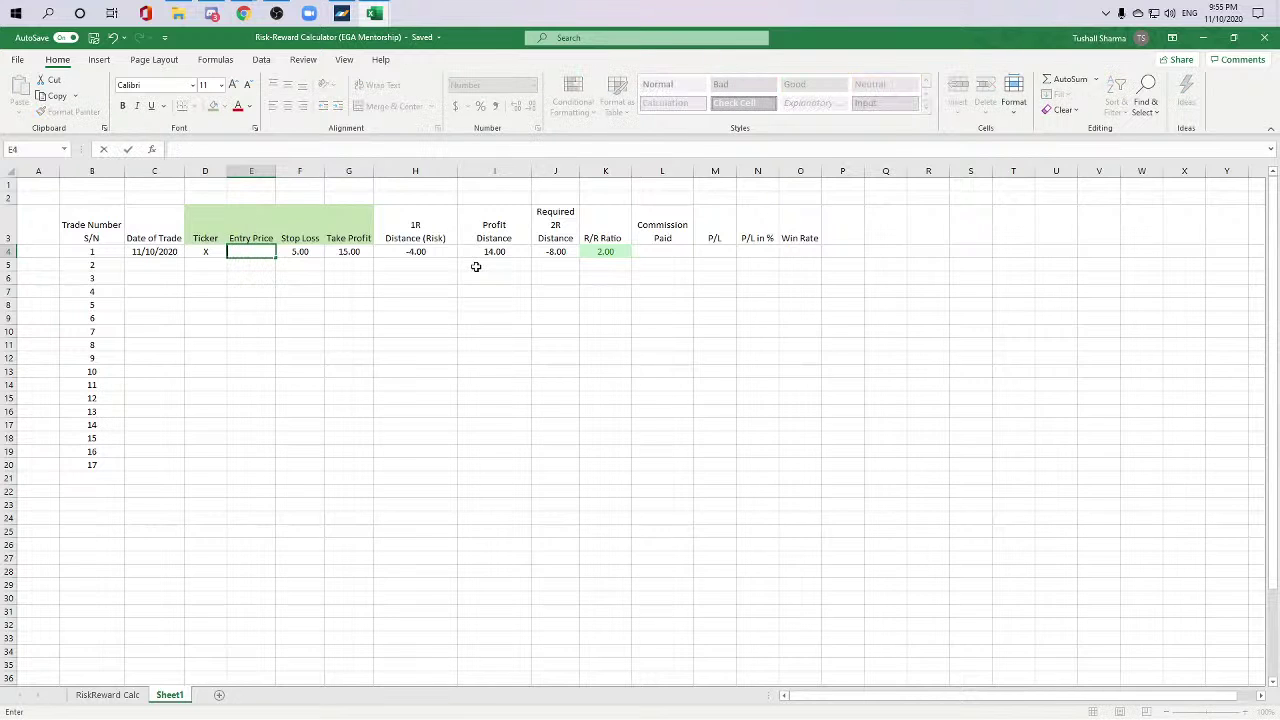
pyautogui.write('10')
pyautogui.press('Right')
pyautogui.press('Right')
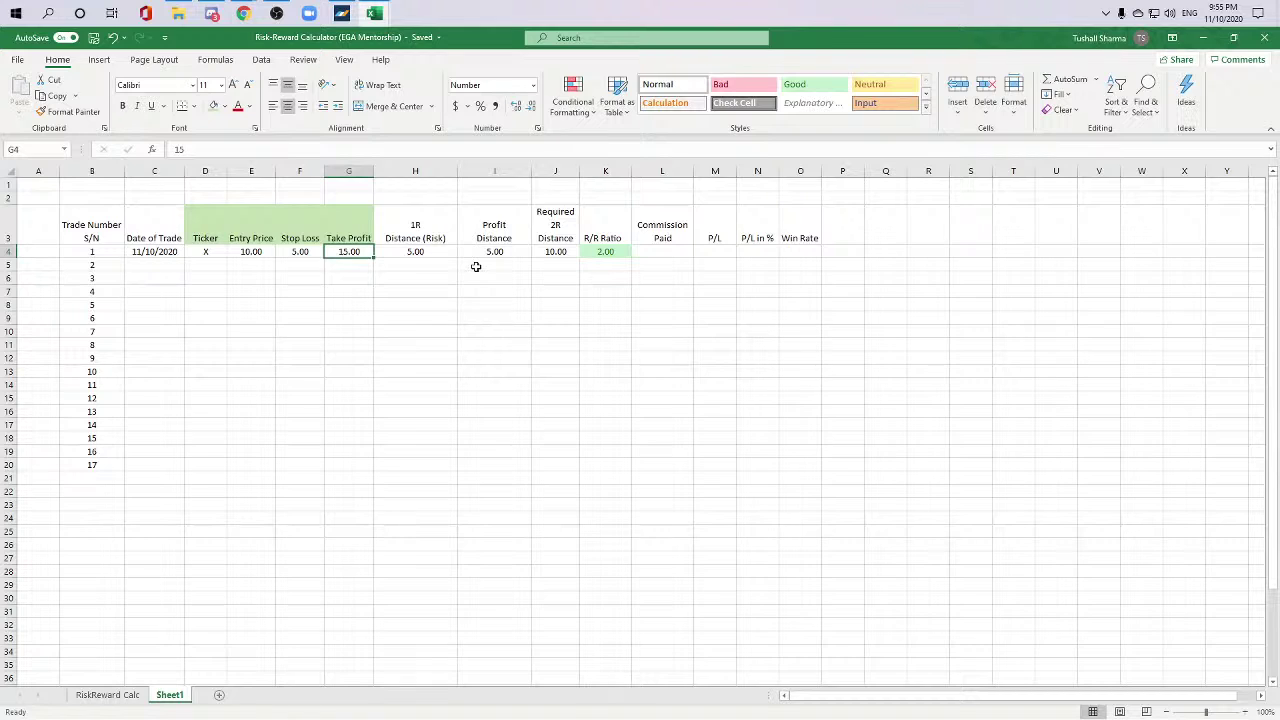
# Step: Examine the risk, profit, required distance and R/R Ratio formulas of trade 1 in H4:K4
pyautogui.press('Right')
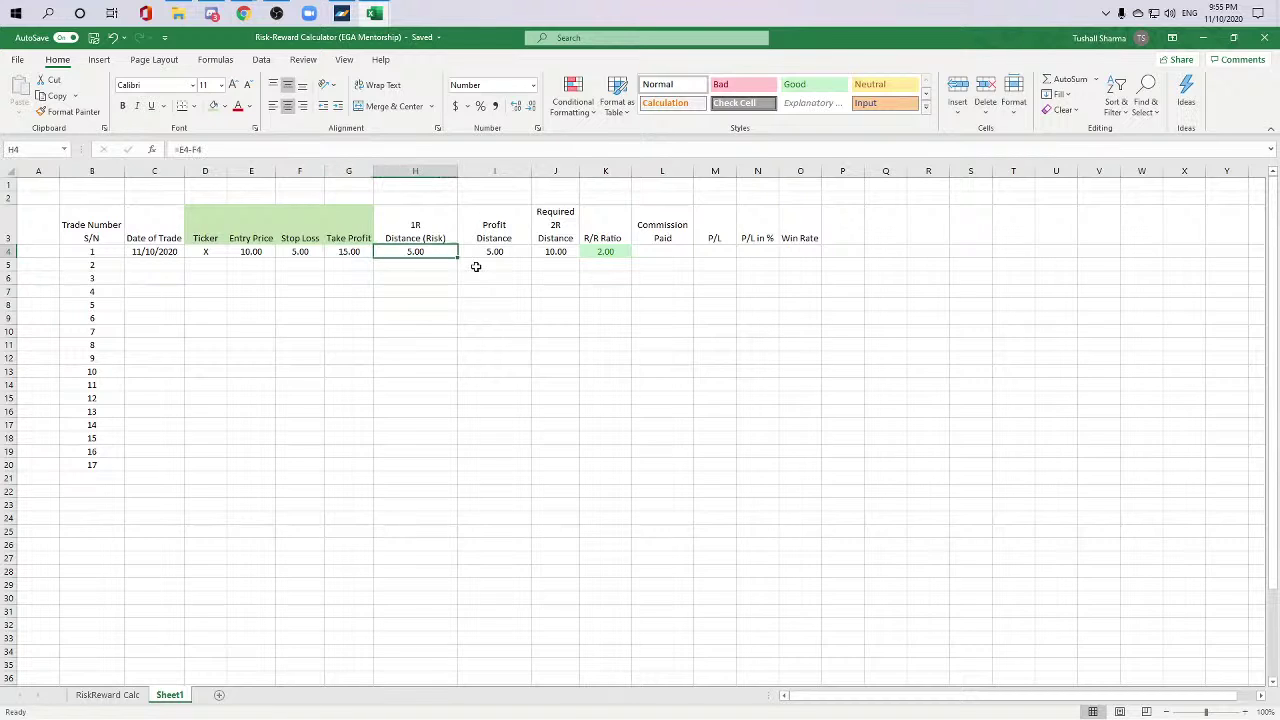
pyautogui.press('Left')
pyautogui.press('Right')
pyautogui.press('Right')
pyautogui.press('Right')
pyautogui.press('Left')
pyautogui.press('Right')
pyautogui.press('Right')
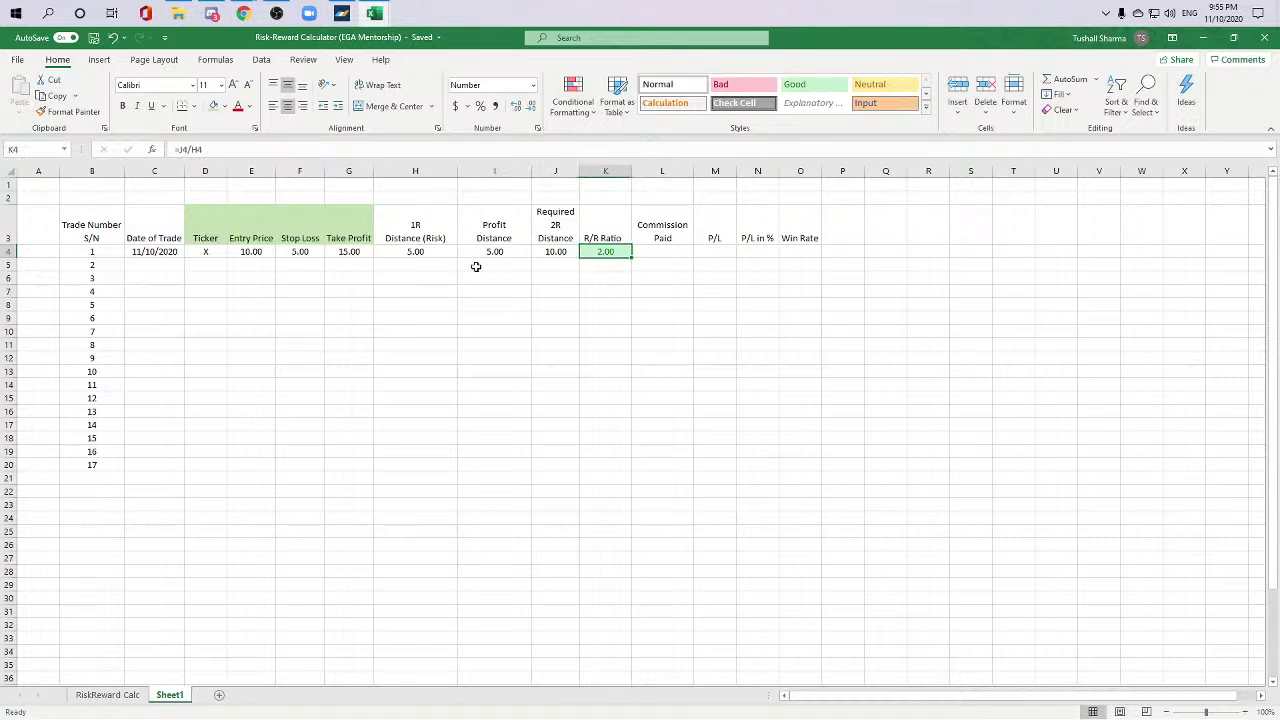
pyautogui.press('Right')
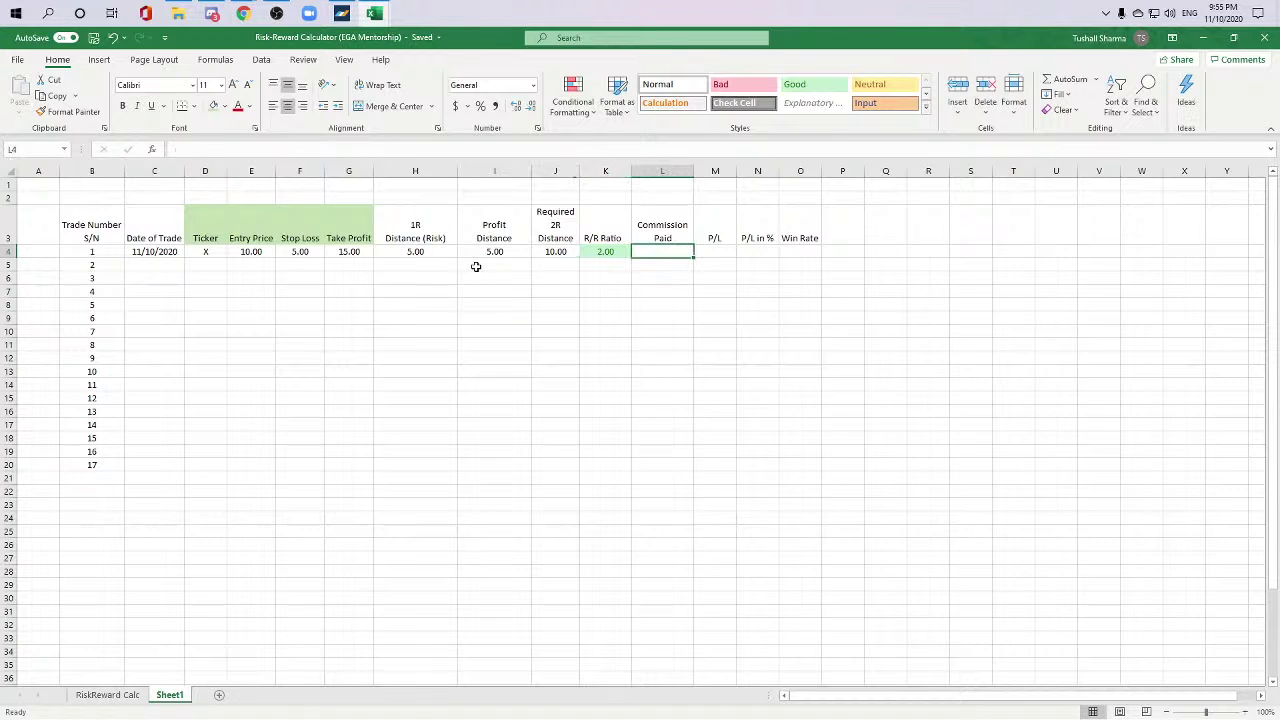
# Step: Open the conditional formatting rules manager for the R/R Ratio cell K4
pyautogui.press('Left')
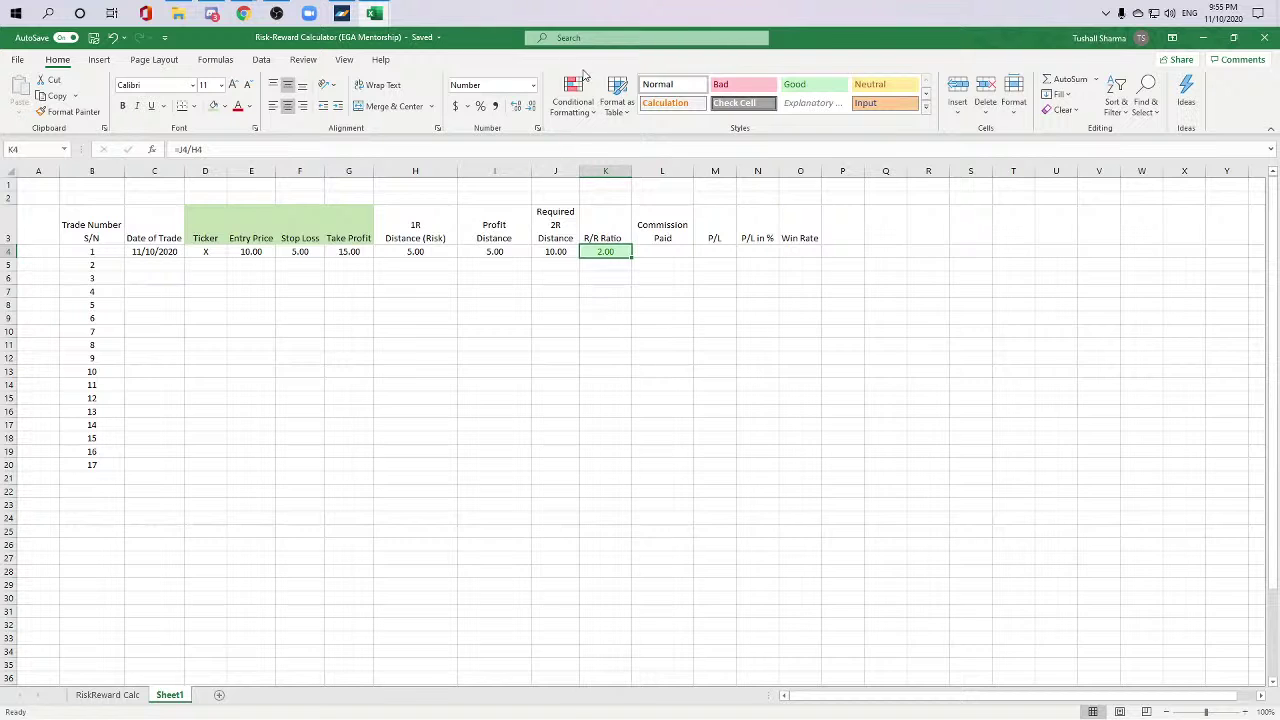
pyautogui.click(578, 92)
pyautogui.click(600, 332)
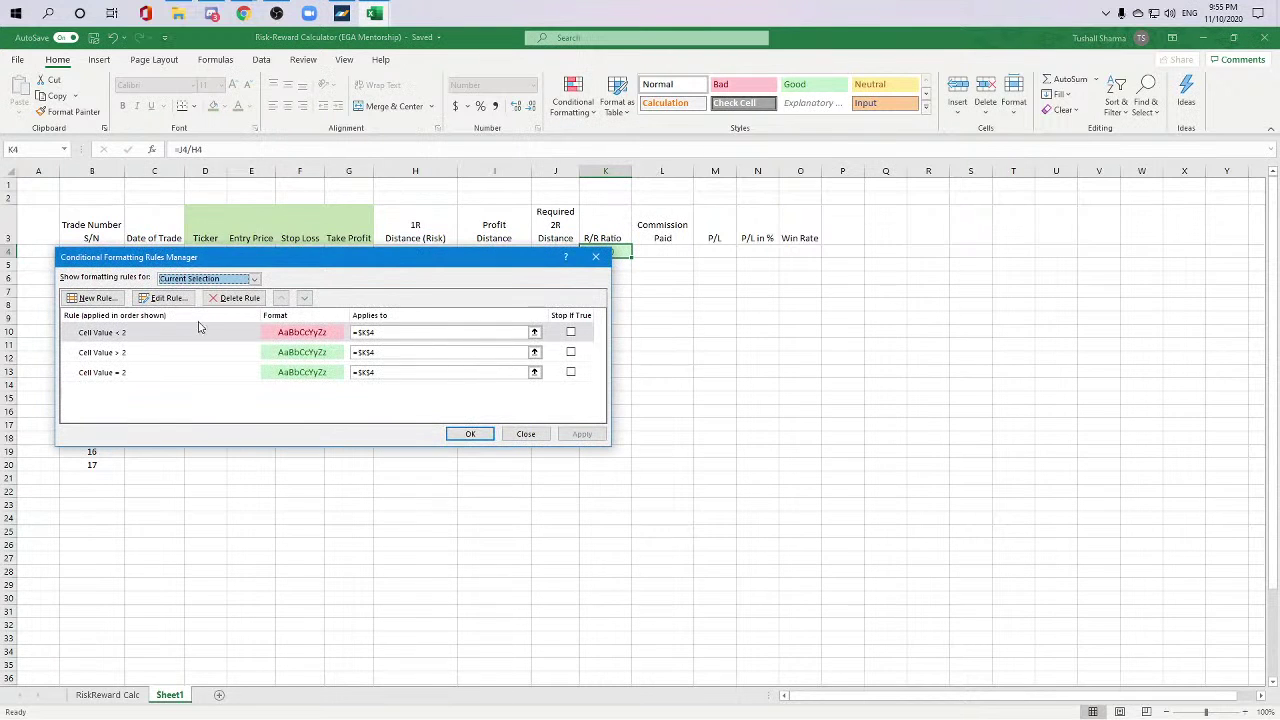
# Step: Close the conditional formatting rules manager and fill the R/R Ratio formula from K4 down to K16
pyautogui.moveTo(390, 262); pyautogui.dragTo(860, 308)
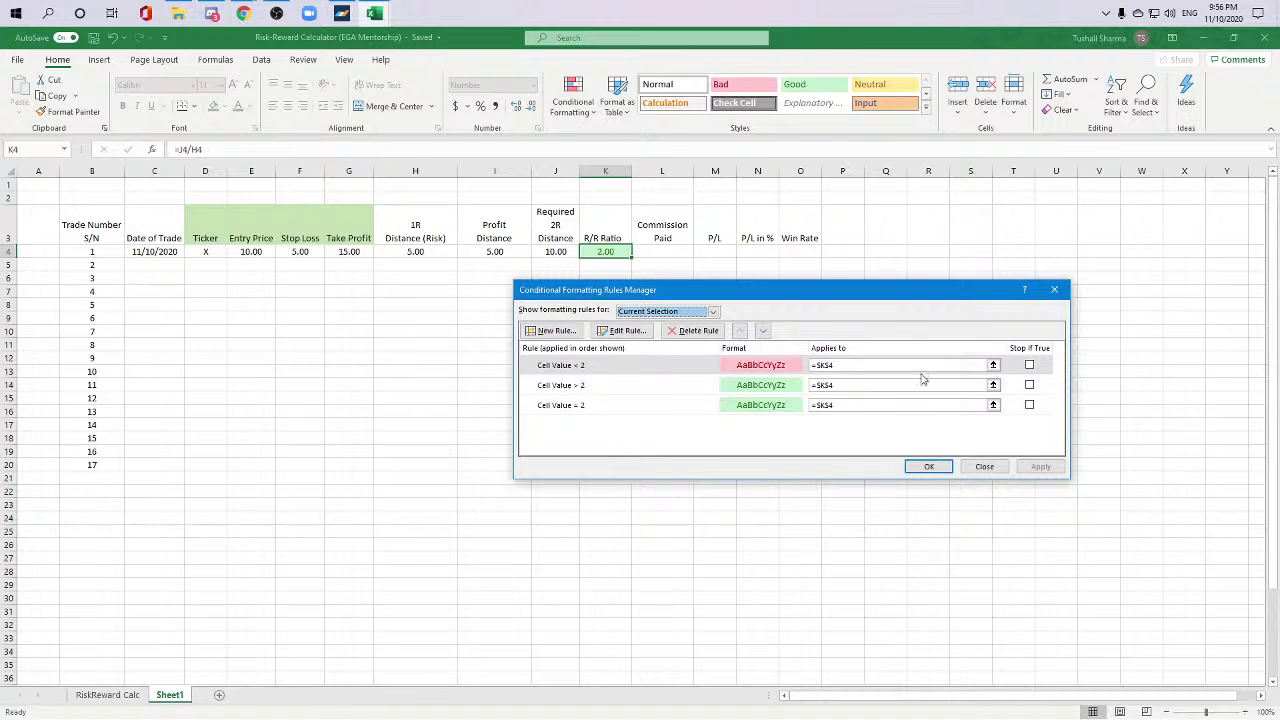
pyautogui.click(1055, 293)
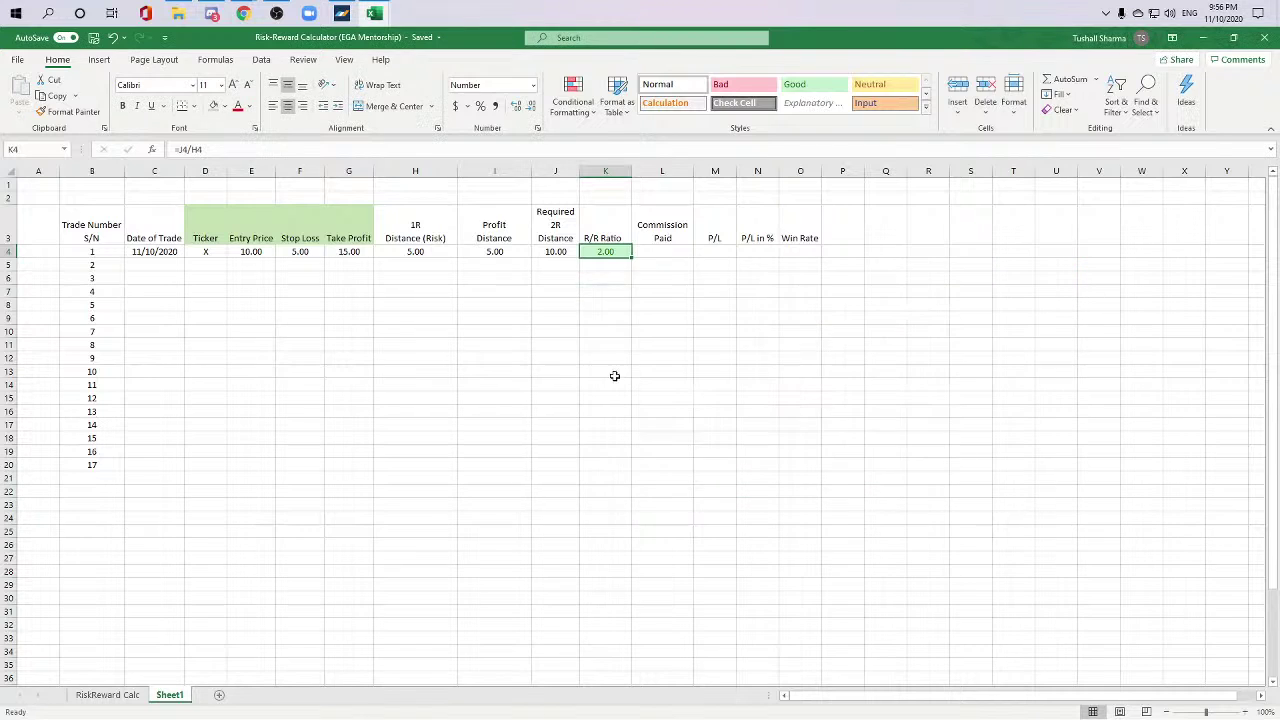
pyautogui.click(614, 372)
pyautogui.click(605, 255)
pyautogui.moveTo(629, 259); pyautogui.dragTo(617, 416)
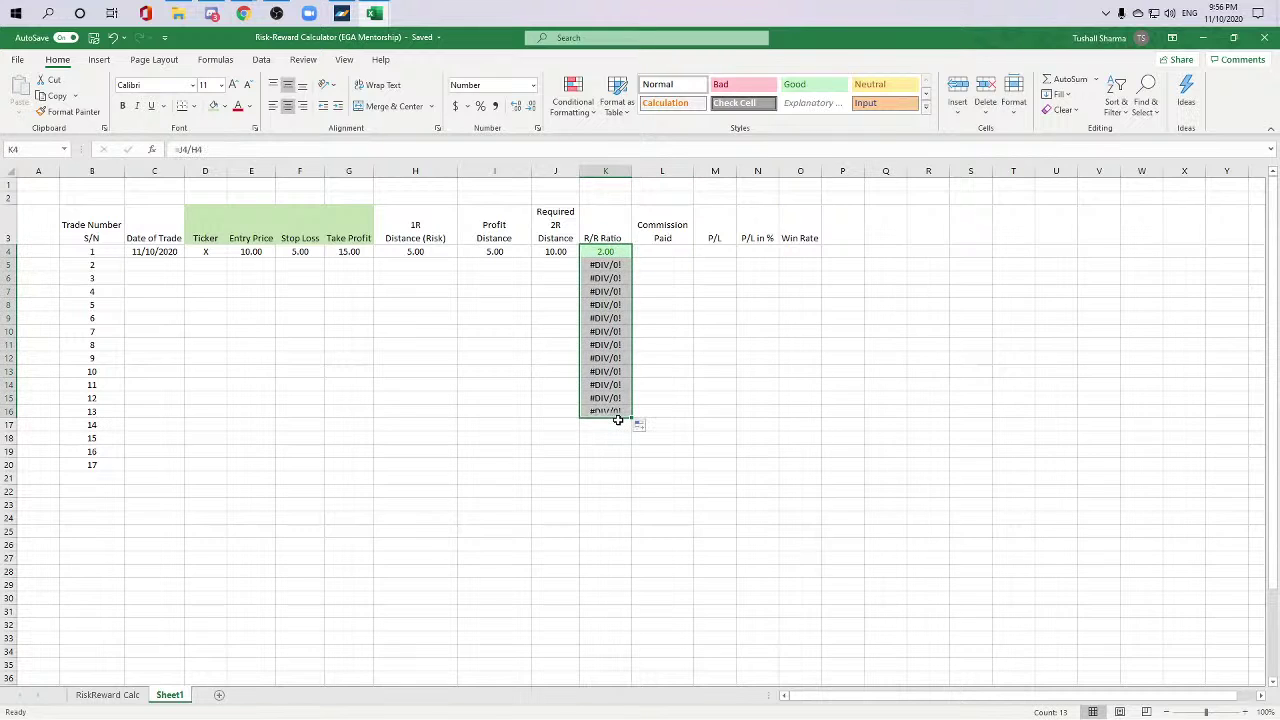
pyautogui.click(612, 358)
# Step: Wrap the R/R Ratio formula in K5 with error handling as =IFERROR((J5/H5),0)
pyautogui.click(603, 265)
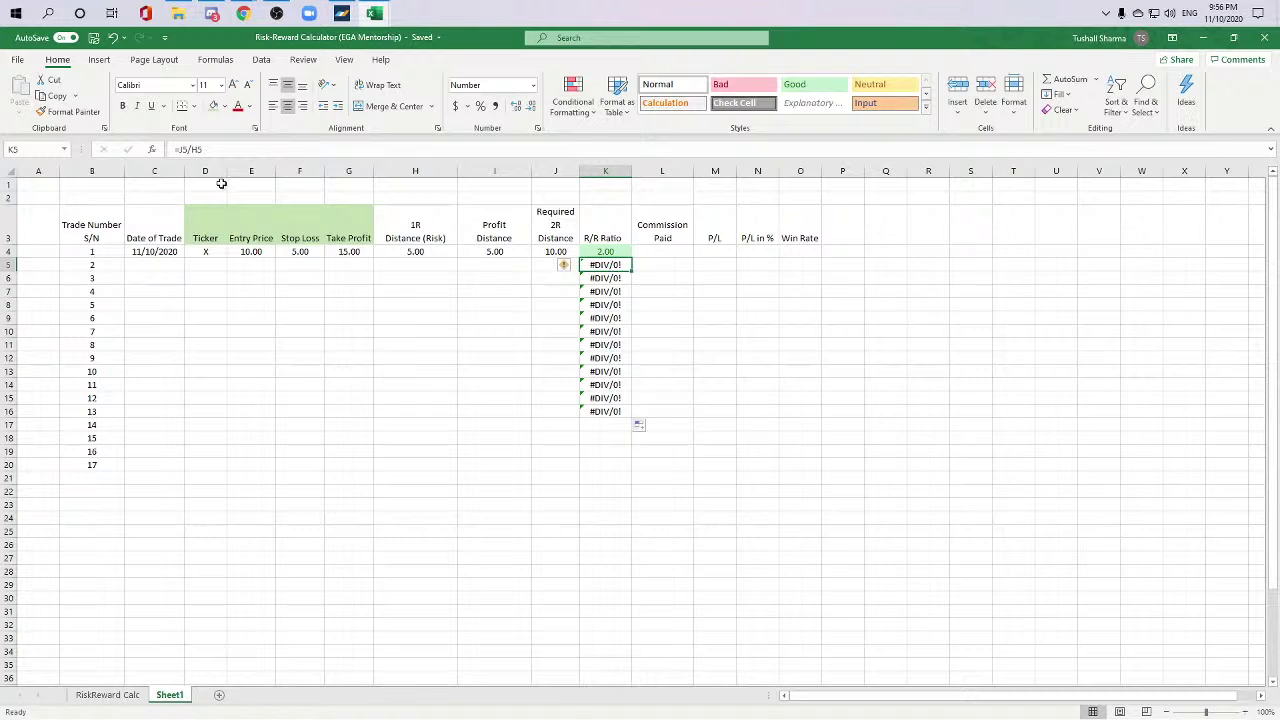
pyautogui.click(177, 151)
pyautogui.write('IFE')
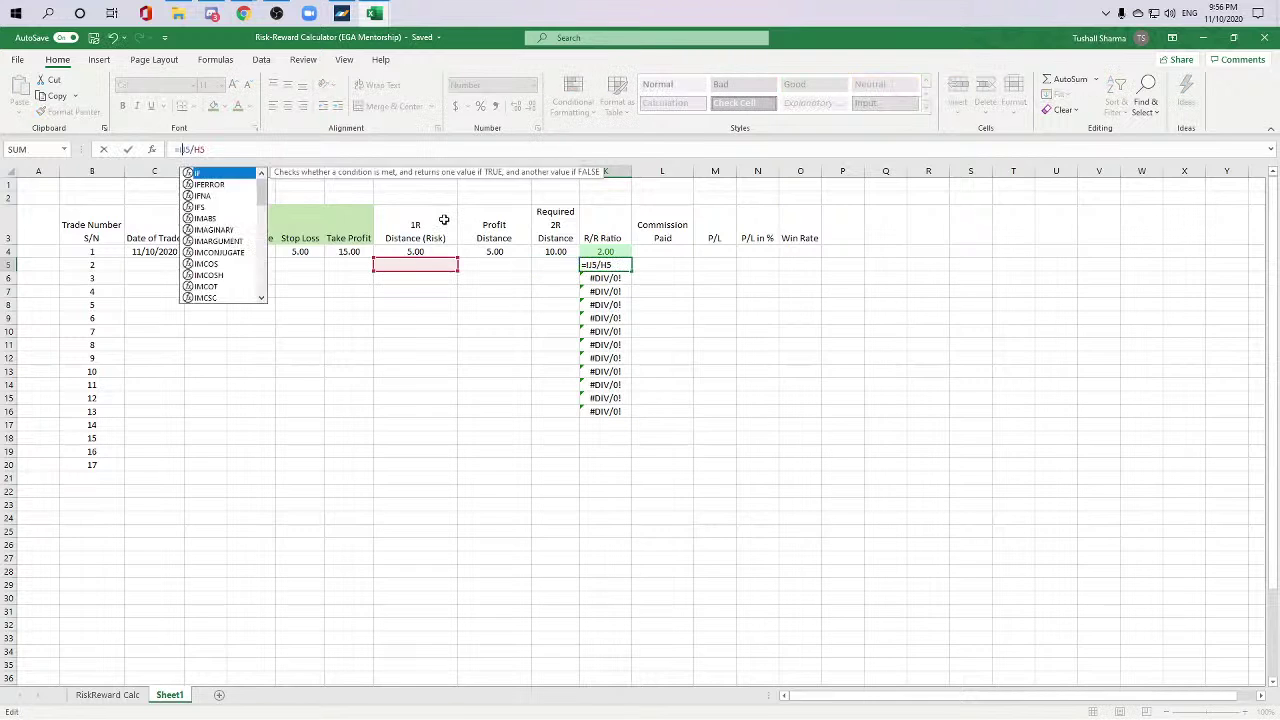
pyautogui.write('RROR')
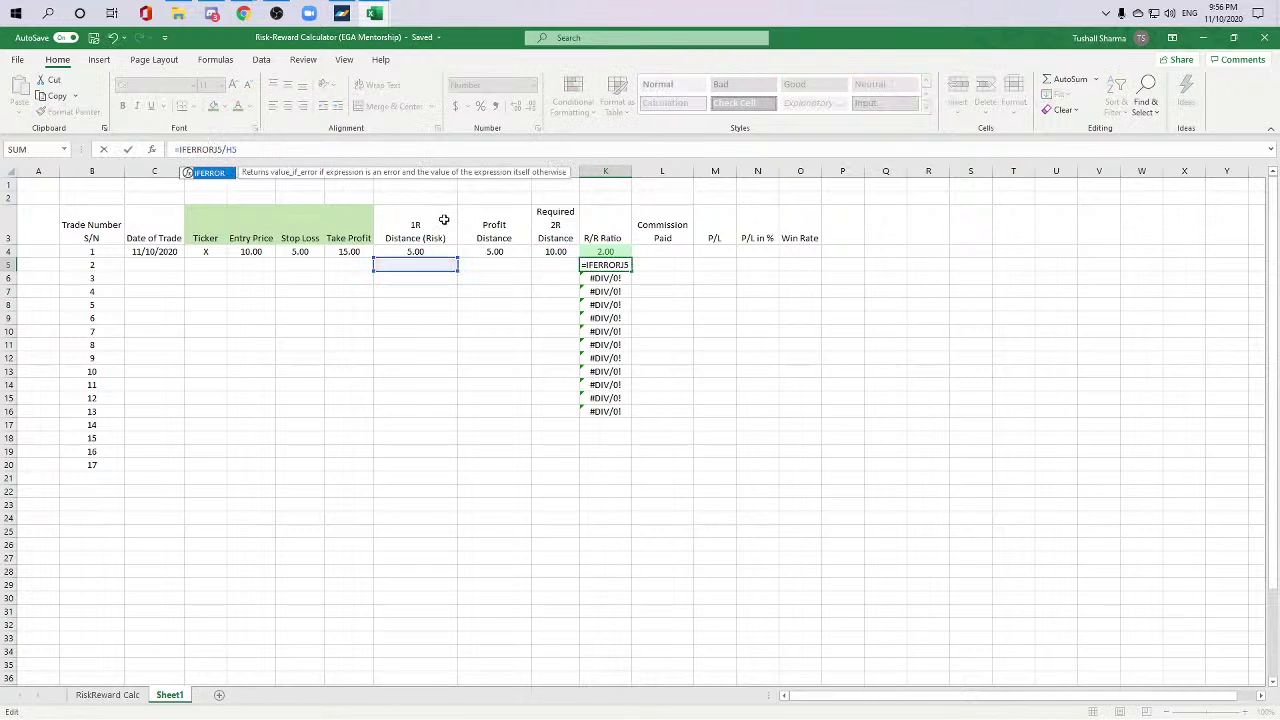
pyautogui.write('(')
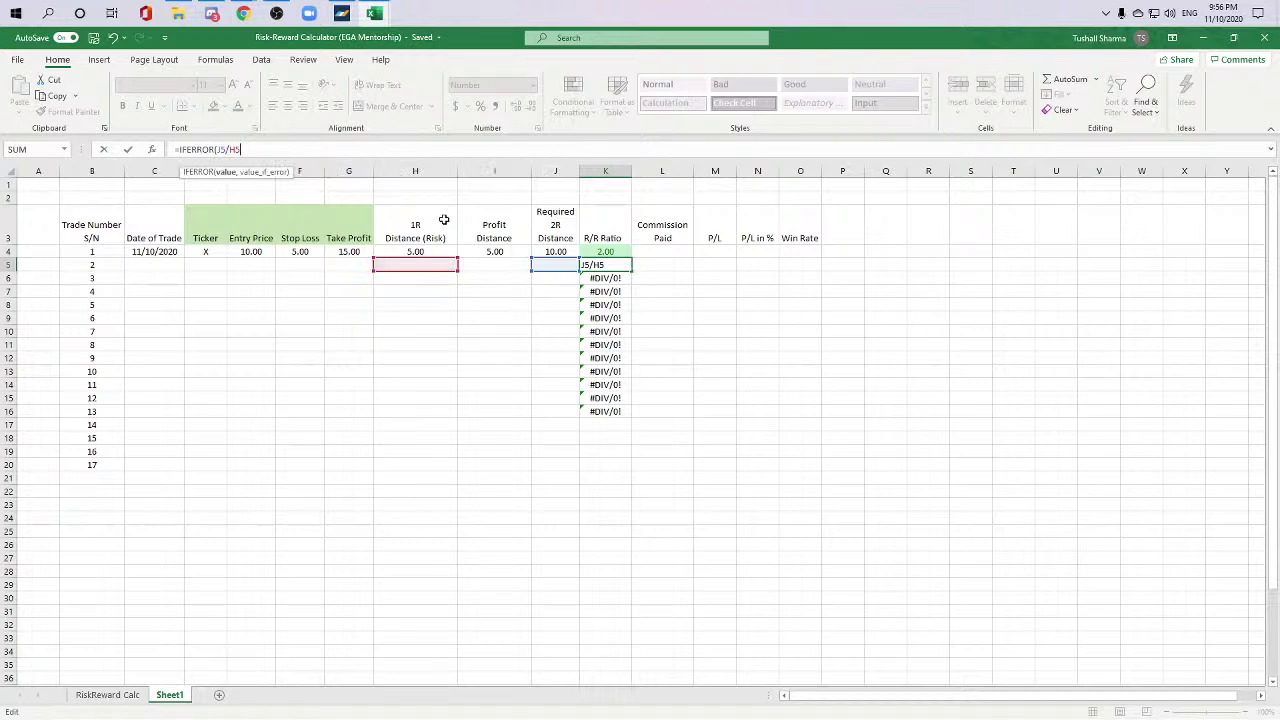
pyautogui.write(')')
pyautogui.write('(')
pyautogui.write('J5/H5),')
pyautogui.write('0)')
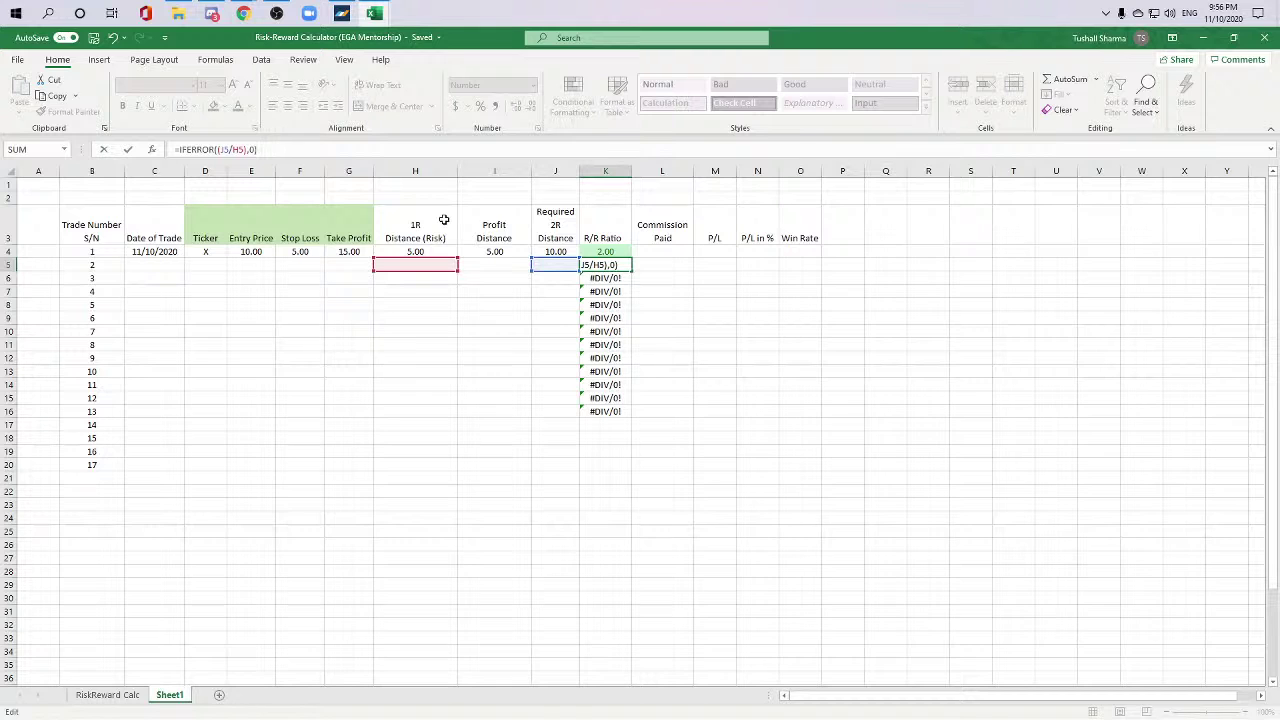
pyautogui.press('Return')
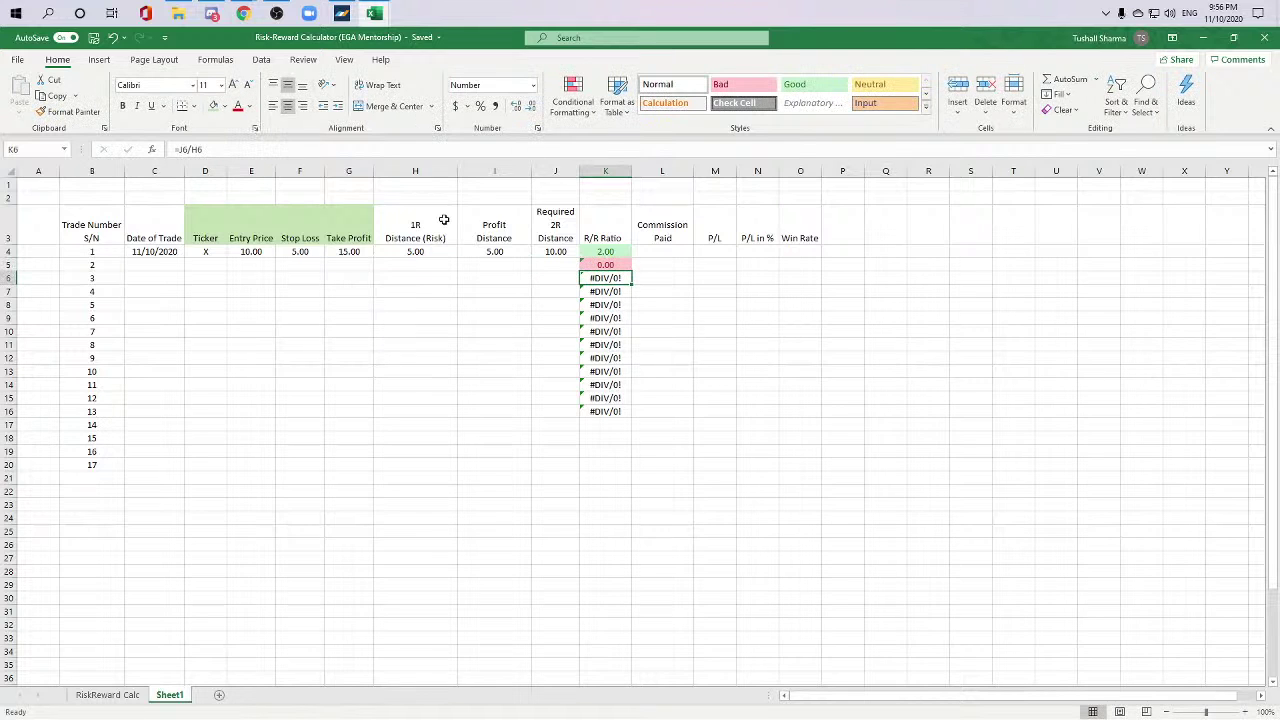
# Step: Fill the IFERROR formula from K5 down to K21 and undo that fill
pyautogui.click(624, 265)
pyautogui.moveTo(632, 271); pyautogui.dragTo(634, 480)
pyautogui.click(700, 449)
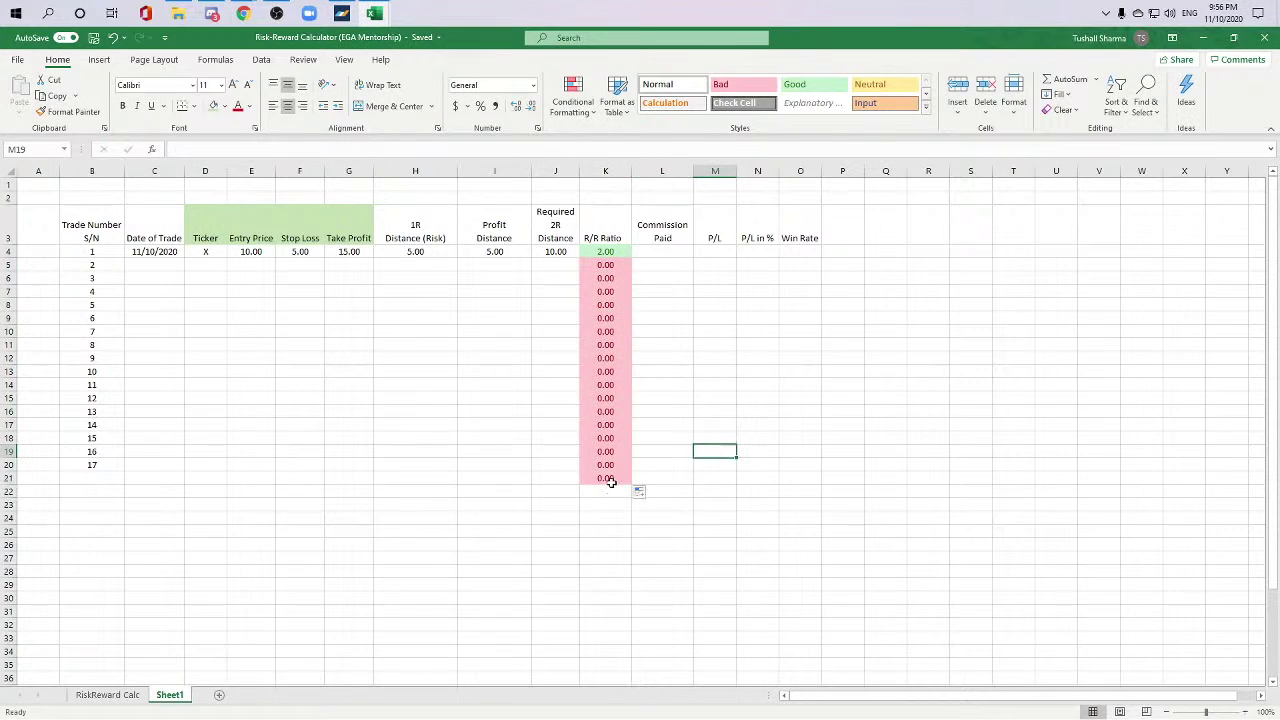
pyautogui.click(700, 470)
pyautogui.hotkey('ctrl', 'z')
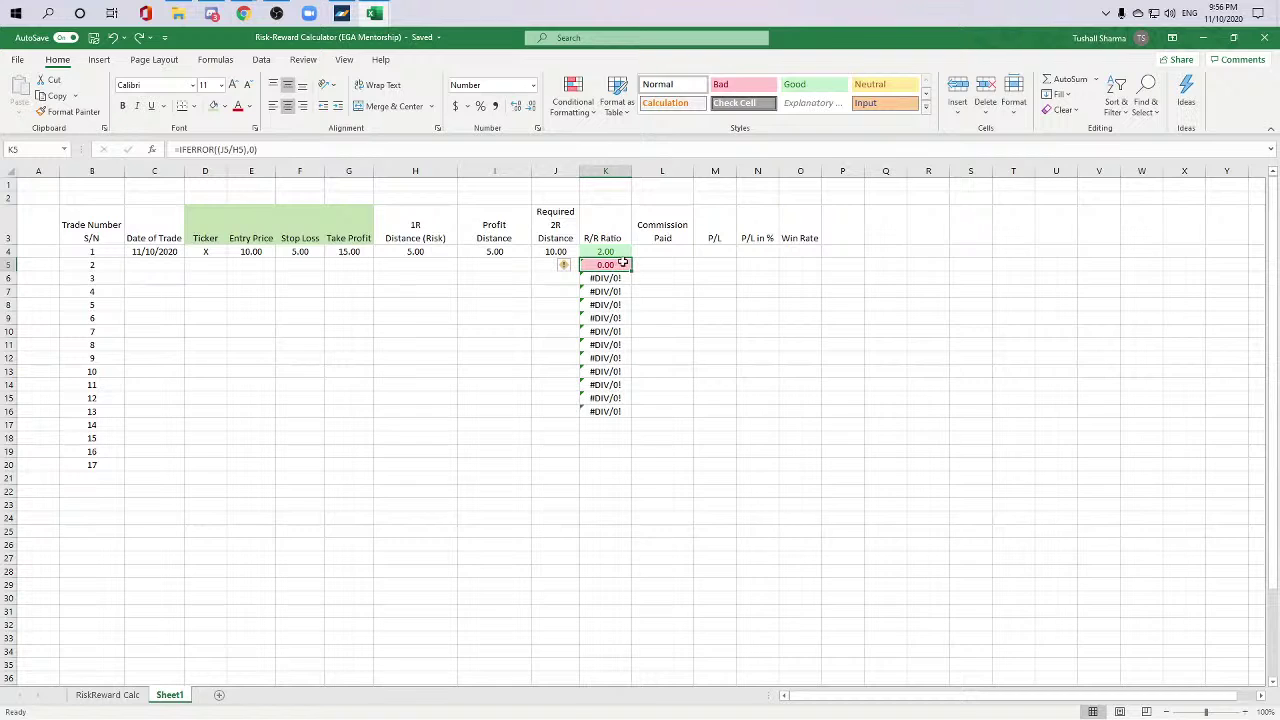
# Step: Fill the IFERROR formula from K5 down to K20, the row of trade number 17
pyautogui.click(630, 271)
pyautogui.moveTo(630, 271); pyautogui.dragTo(623, 466)
pyautogui.click(669, 443)
# Step: Examine the IFERROR formula in the R/R Ratio column, including its value-if-error argument in K5, without changing it
pyautogui.click(594, 289)
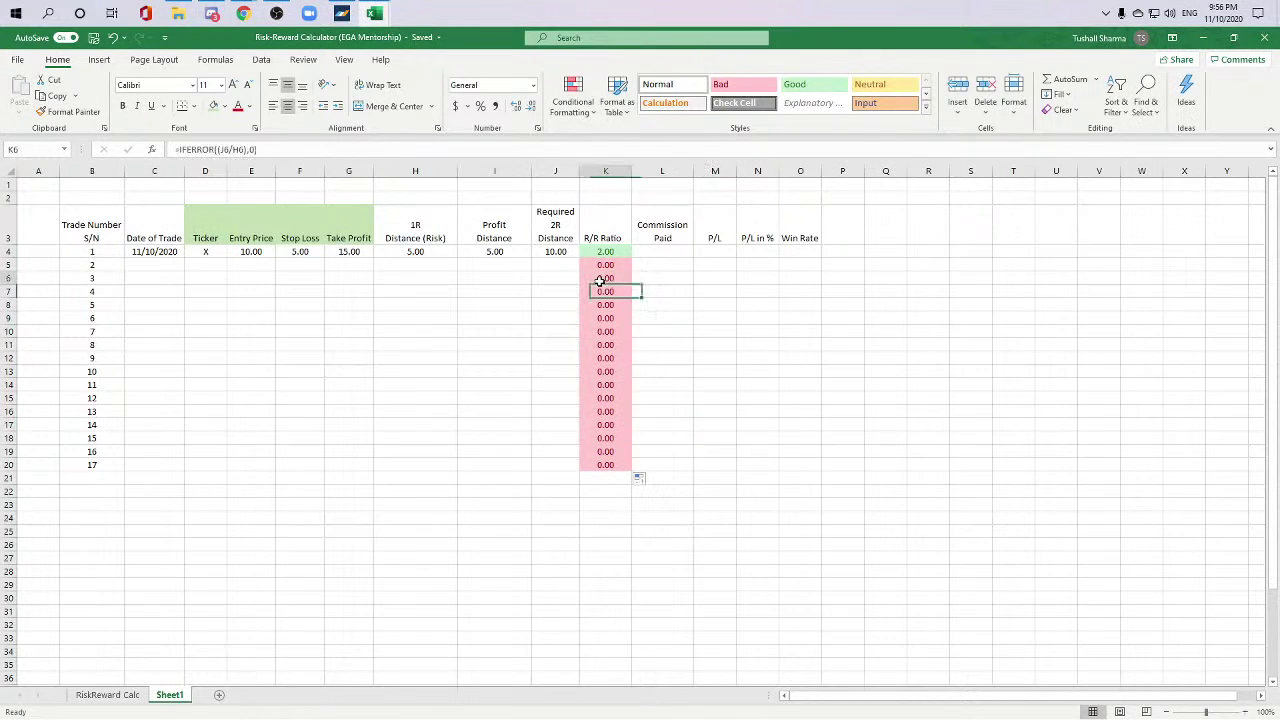
pyautogui.click(662, 251)
pyautogui.click(732, 308)
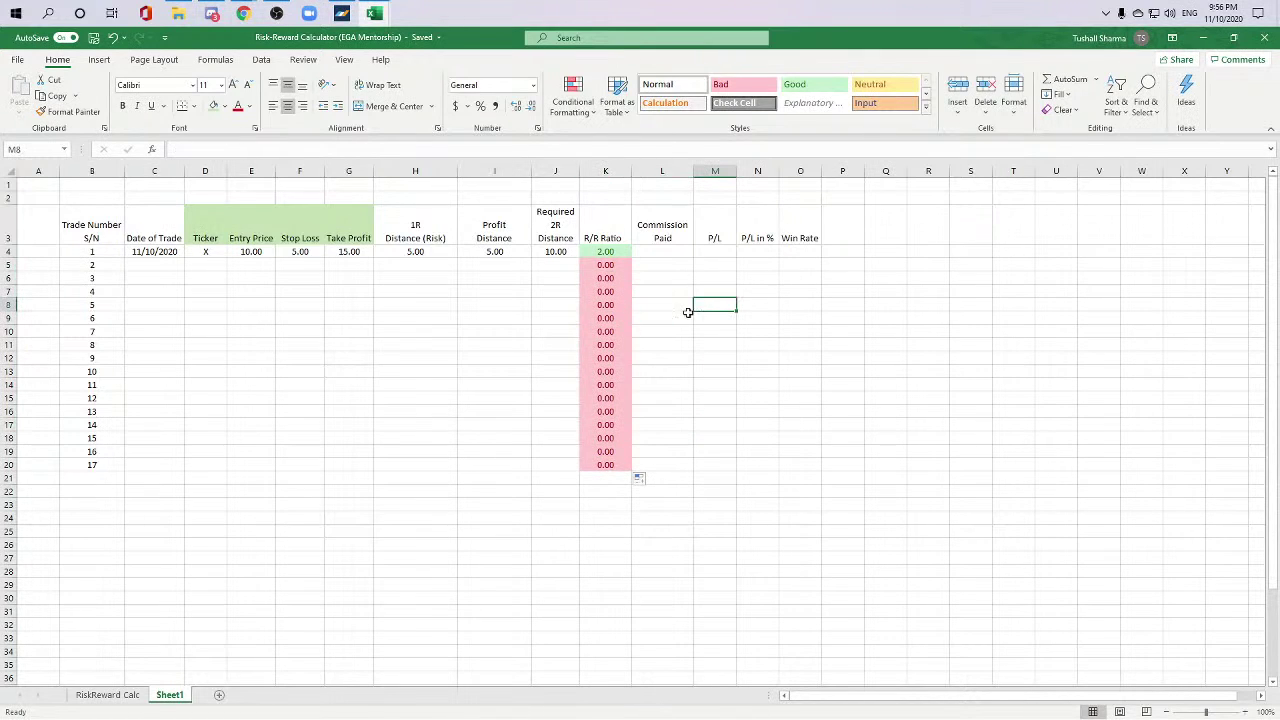
pyautogui.click(612, 318)
pyautogui.click(628, 264)
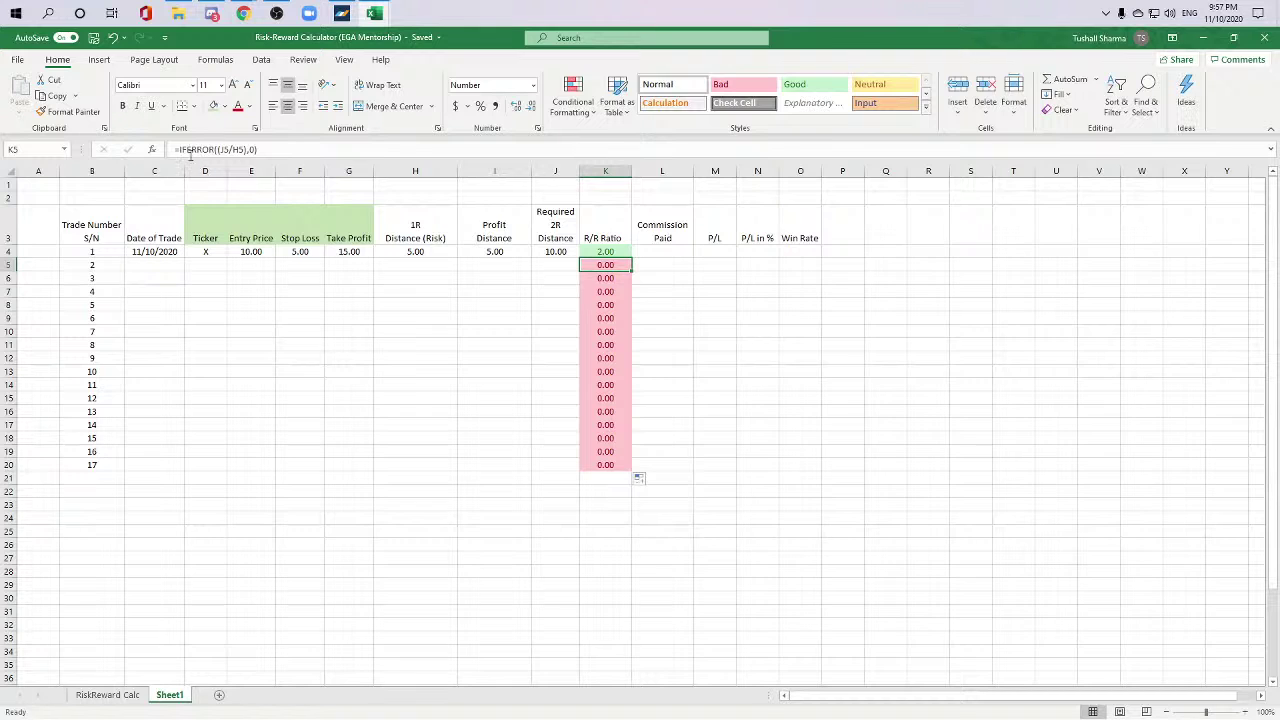
pyautogui.click(285, 151)
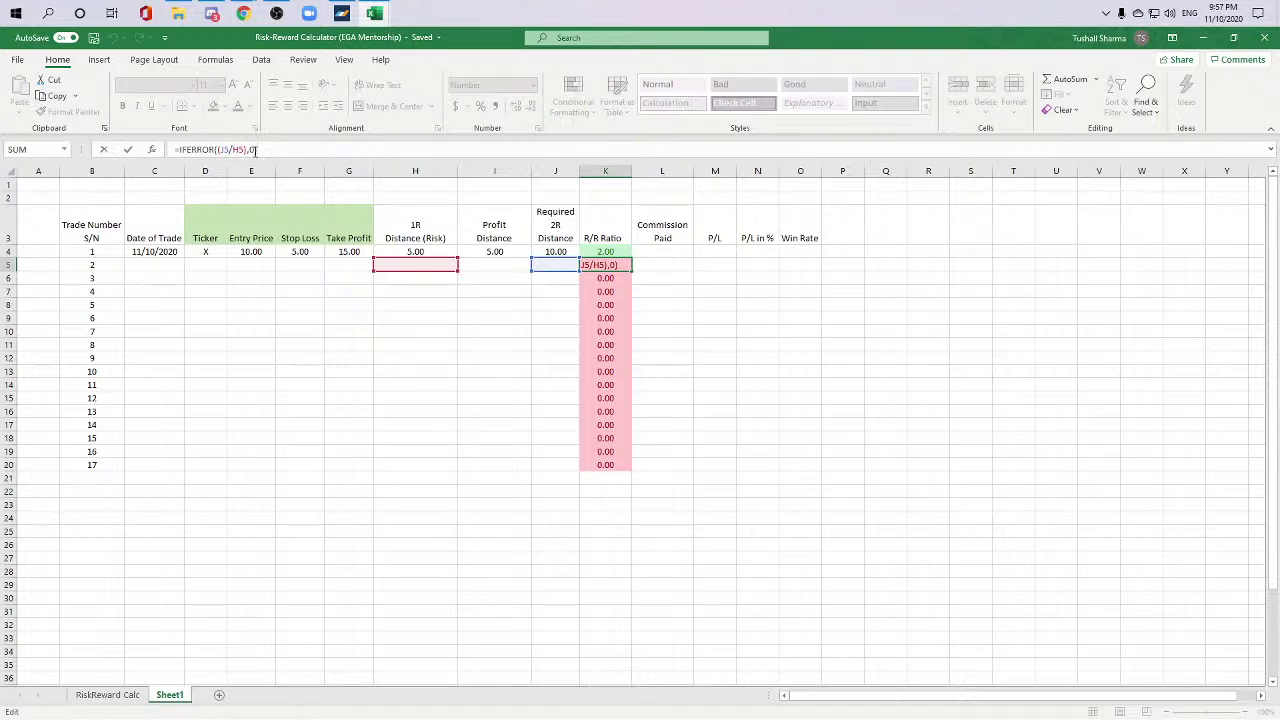
pyautogui.click(255, 149)
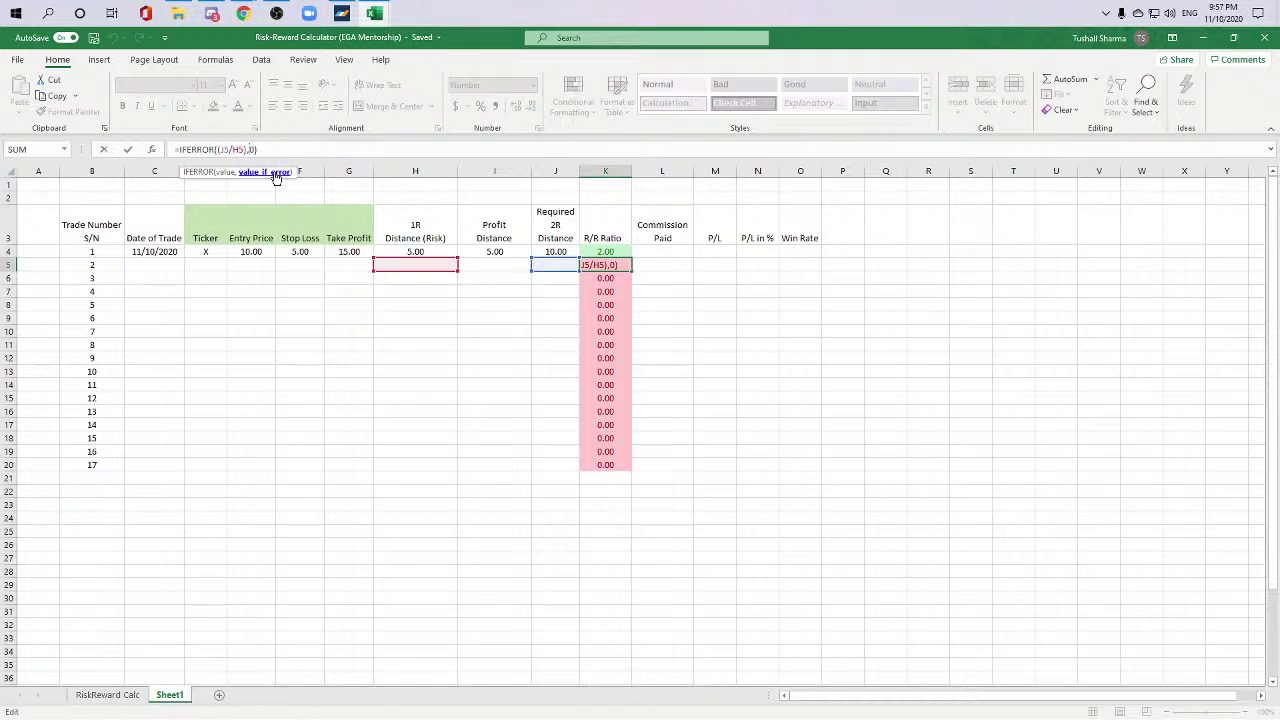
pyautogui.press('Escape')
pyautogui.click(815, 360)
pyautogui.click(622, 268)
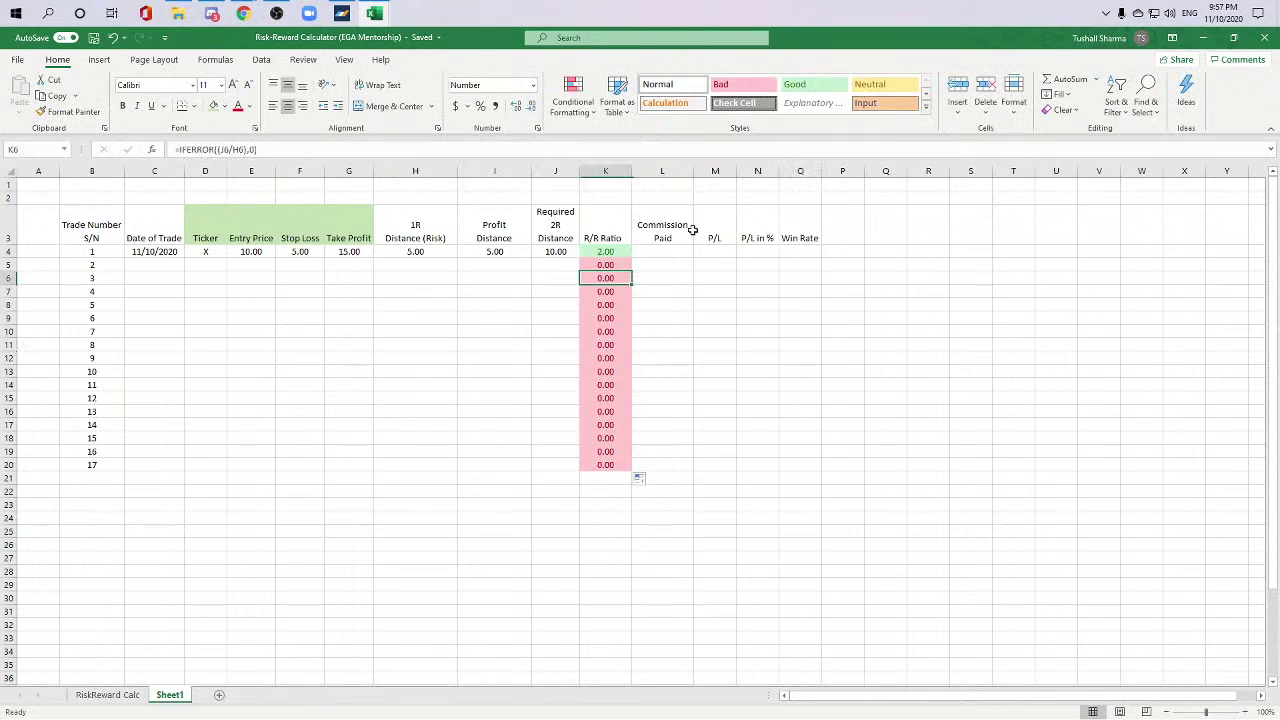
# Step: Enter the label "Commision Price" in L1 and widen column L to fit the text
pyautogui.click(674, 250)
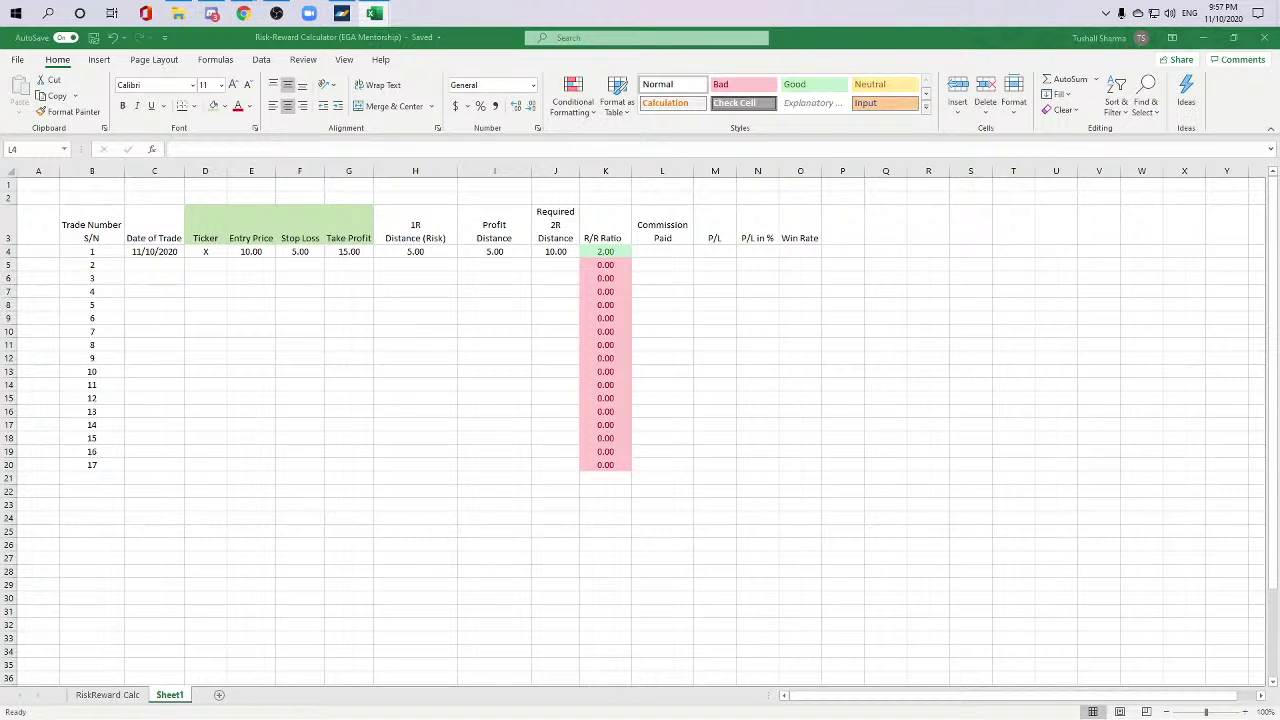
pyautogui.click(715, 171)
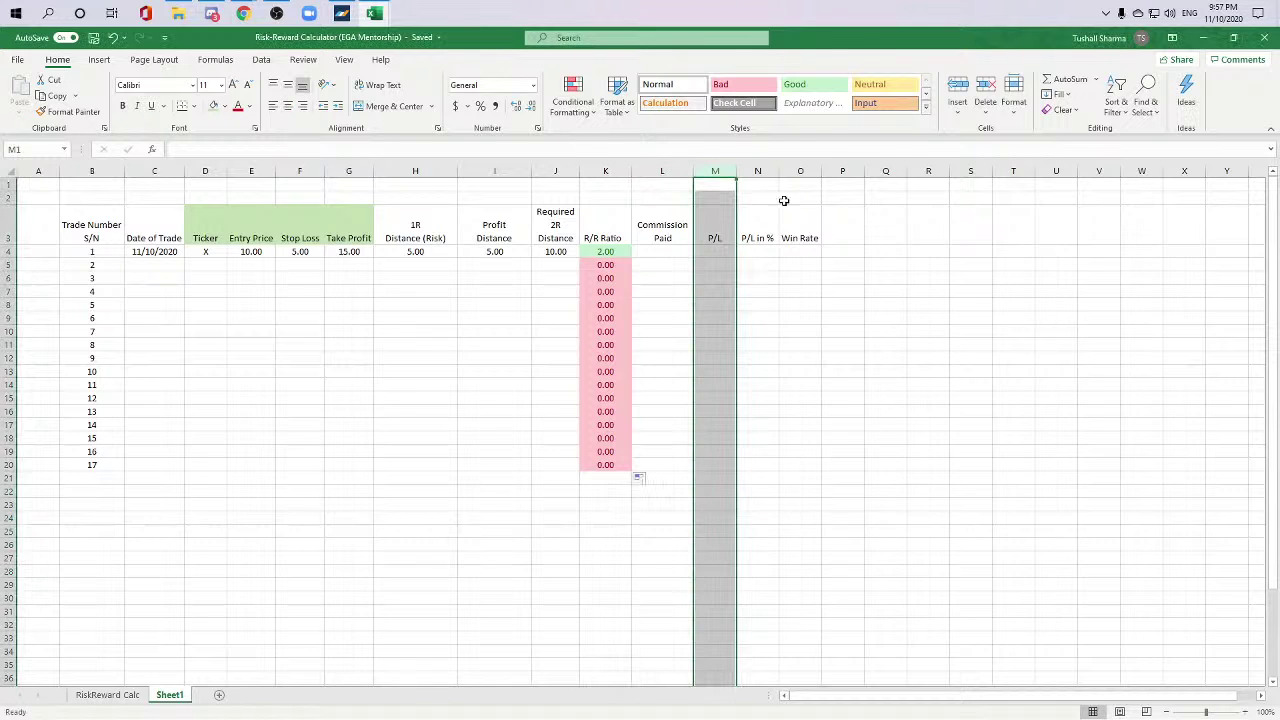
pyautogui.click(670, 198)
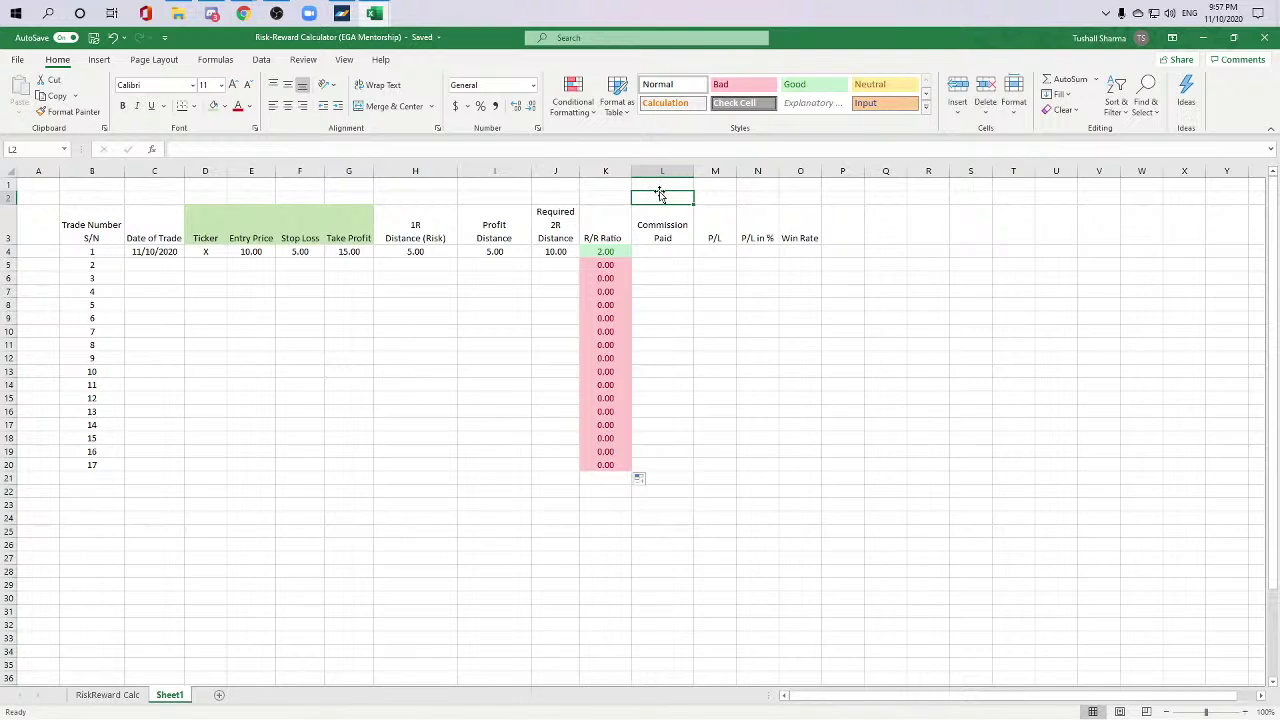
pyautogui.click(662, 186)
pyautogui.write('Co')
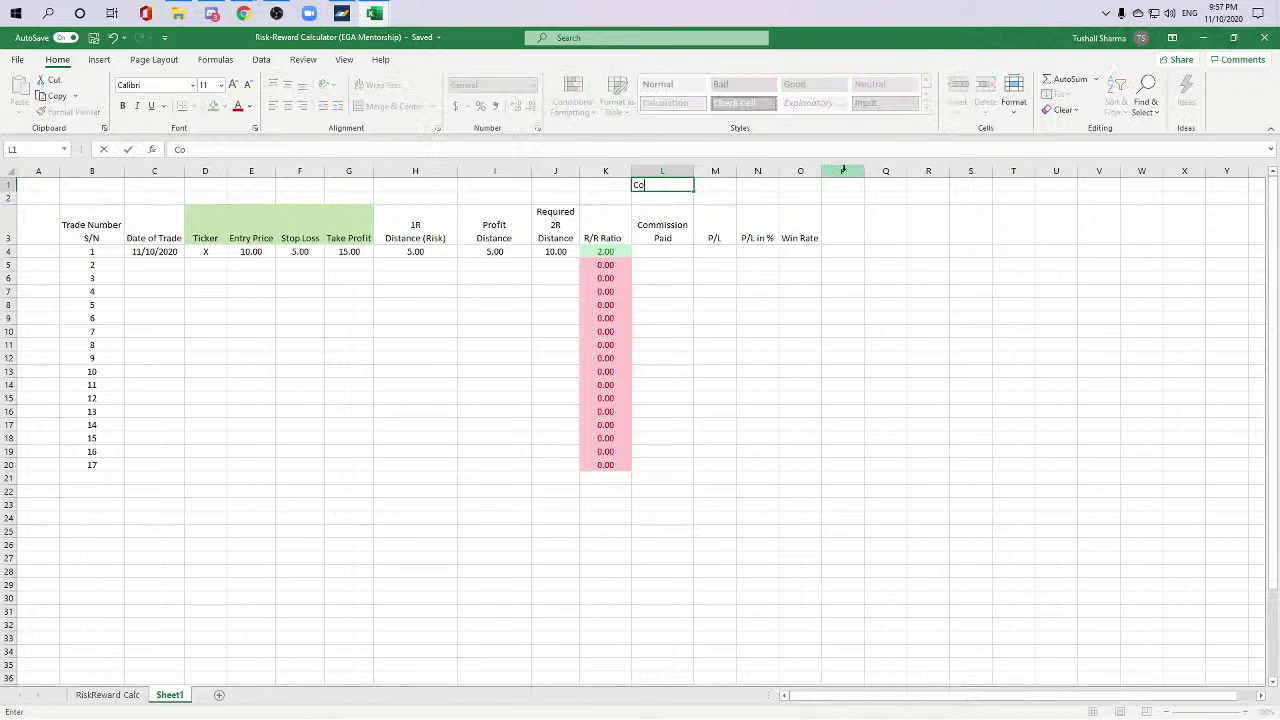
pyautogui.write('mmision Price')
pyautogui.press('Return')
pyautogui.press('Up')
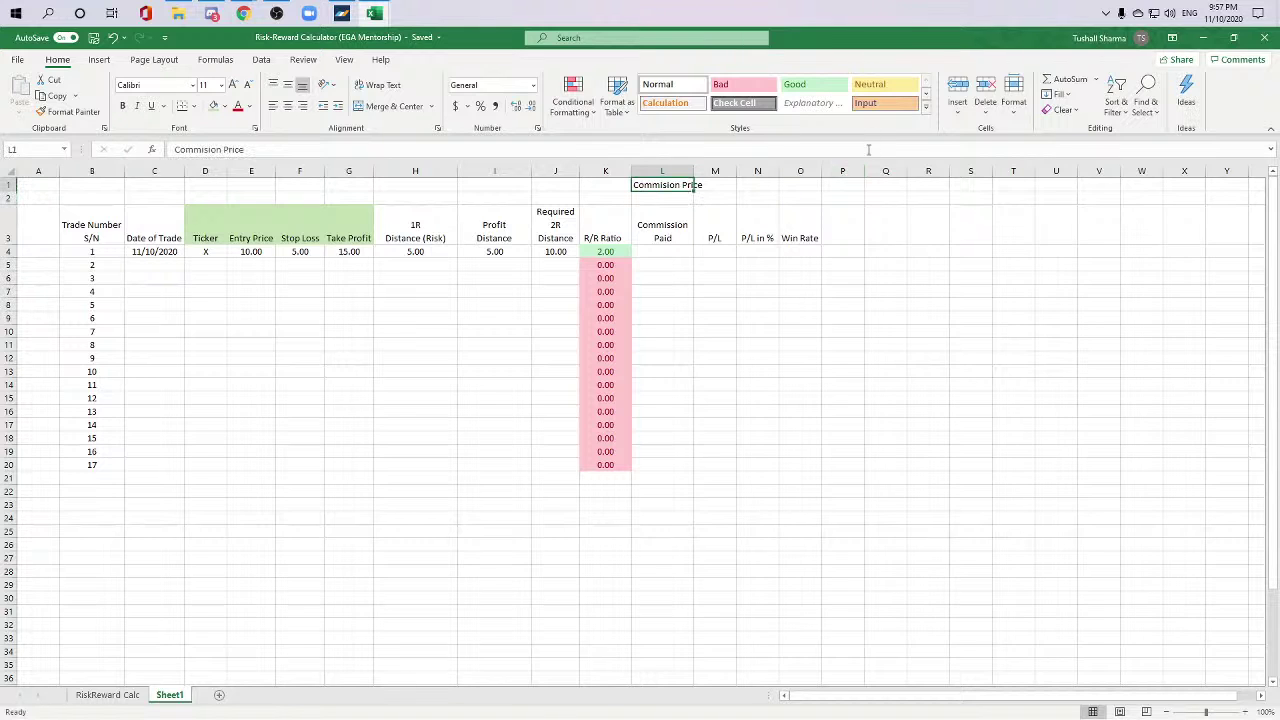
pyautogui.moveTo(692, 172); pyautogui.dragTo(706, 172)
# Step: Enter the commission price $0.65 in M1, removing the stray backslash
pyautogui.click(722, 185)
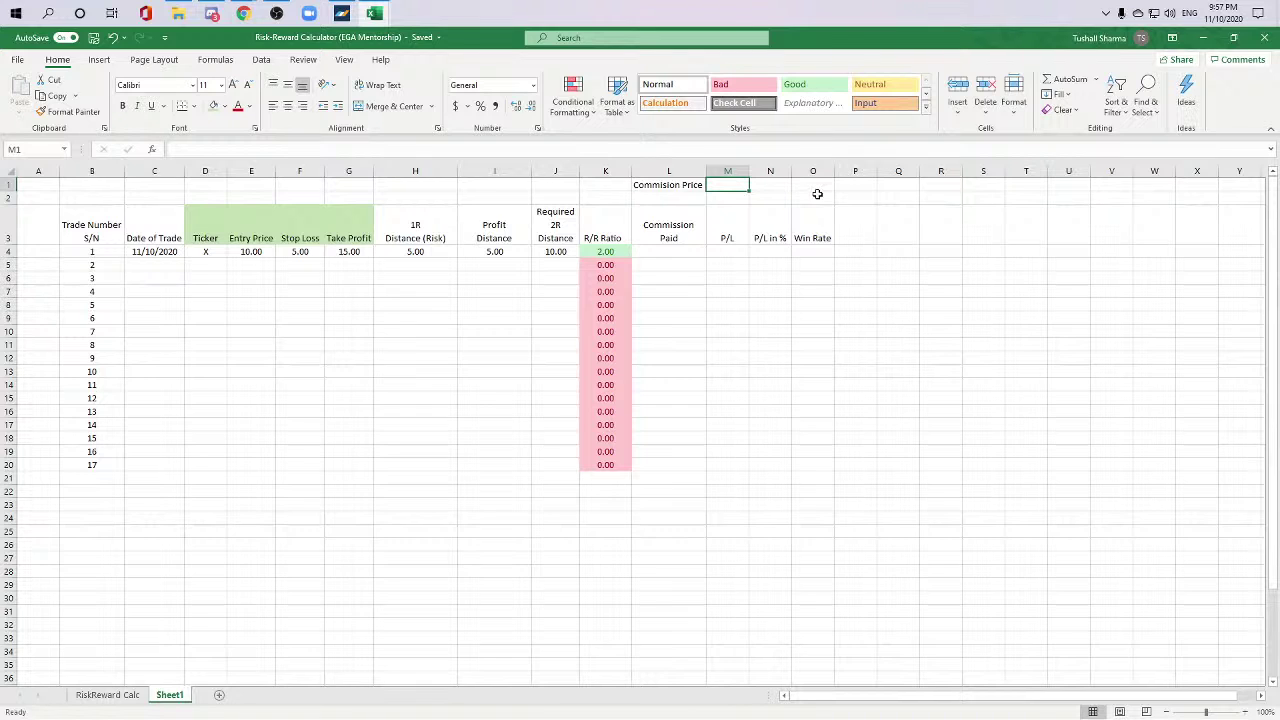
pyautogui.write('$0.65')
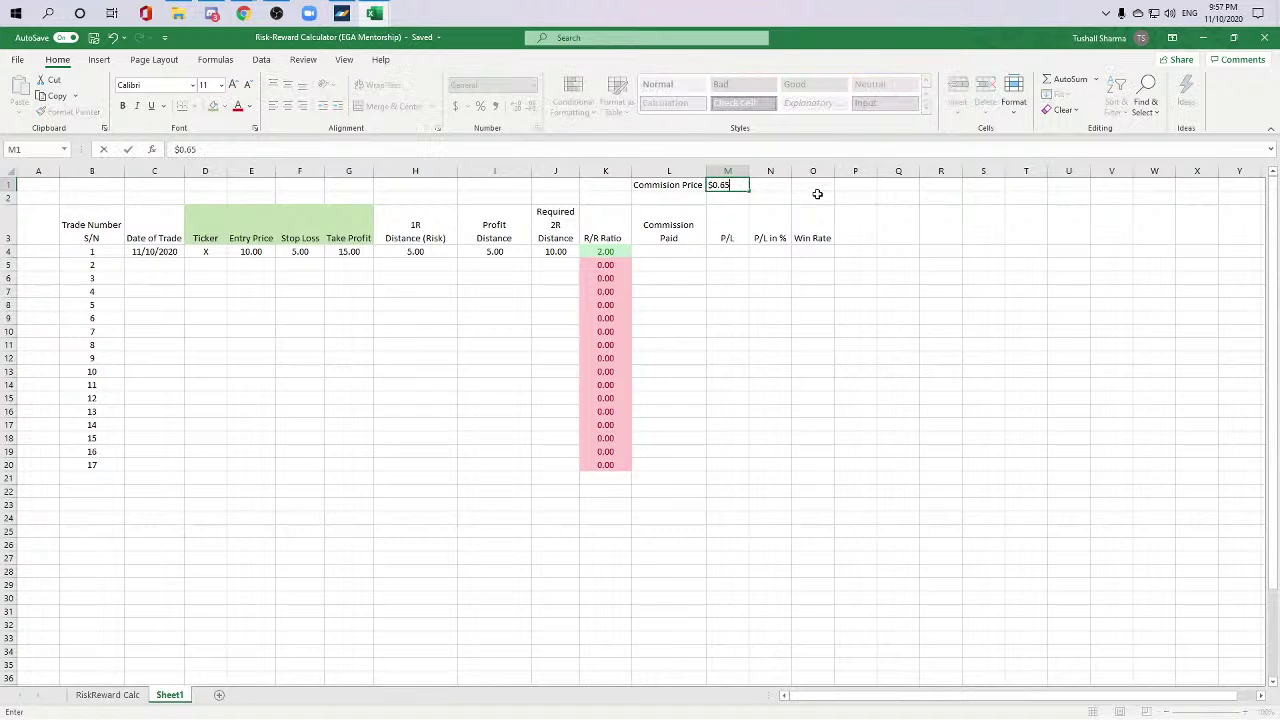
pyautogui.write('\\')
pyautogui.press('Return')
pyautogui.press('Up')
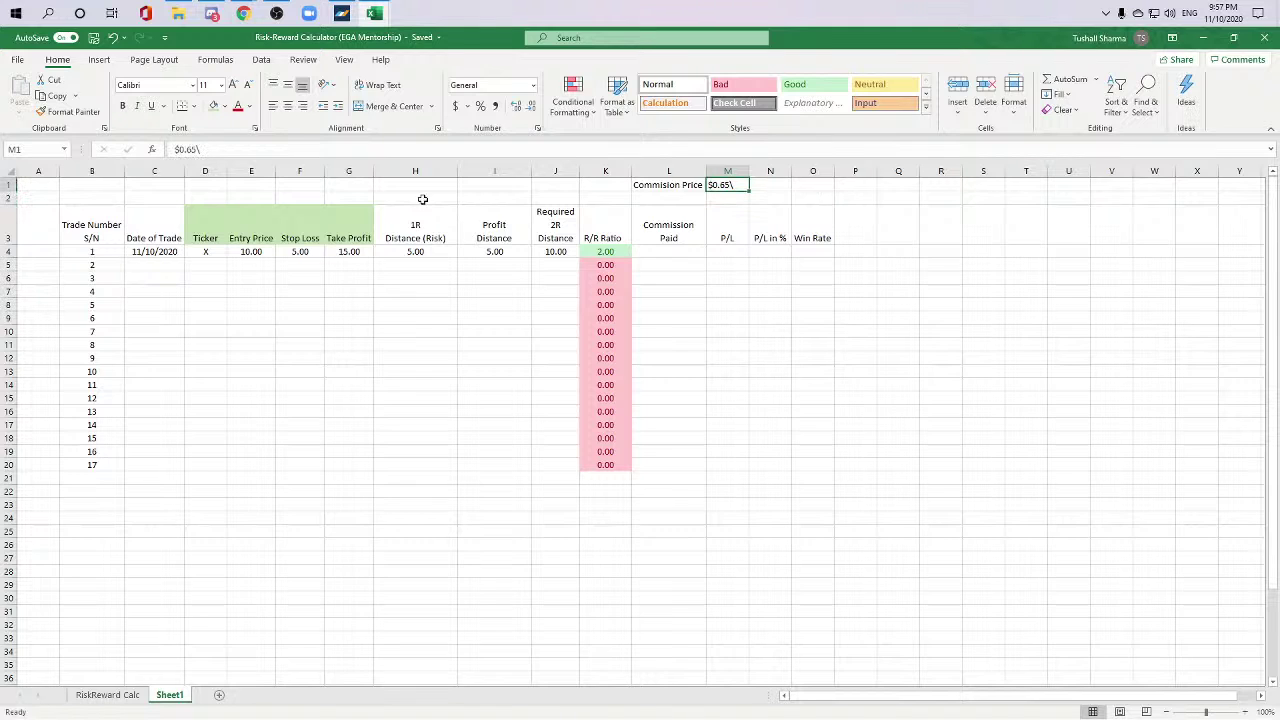
pyautogui.click(290, 148)
pyautogui.hotkey('ctrl', 'Return')
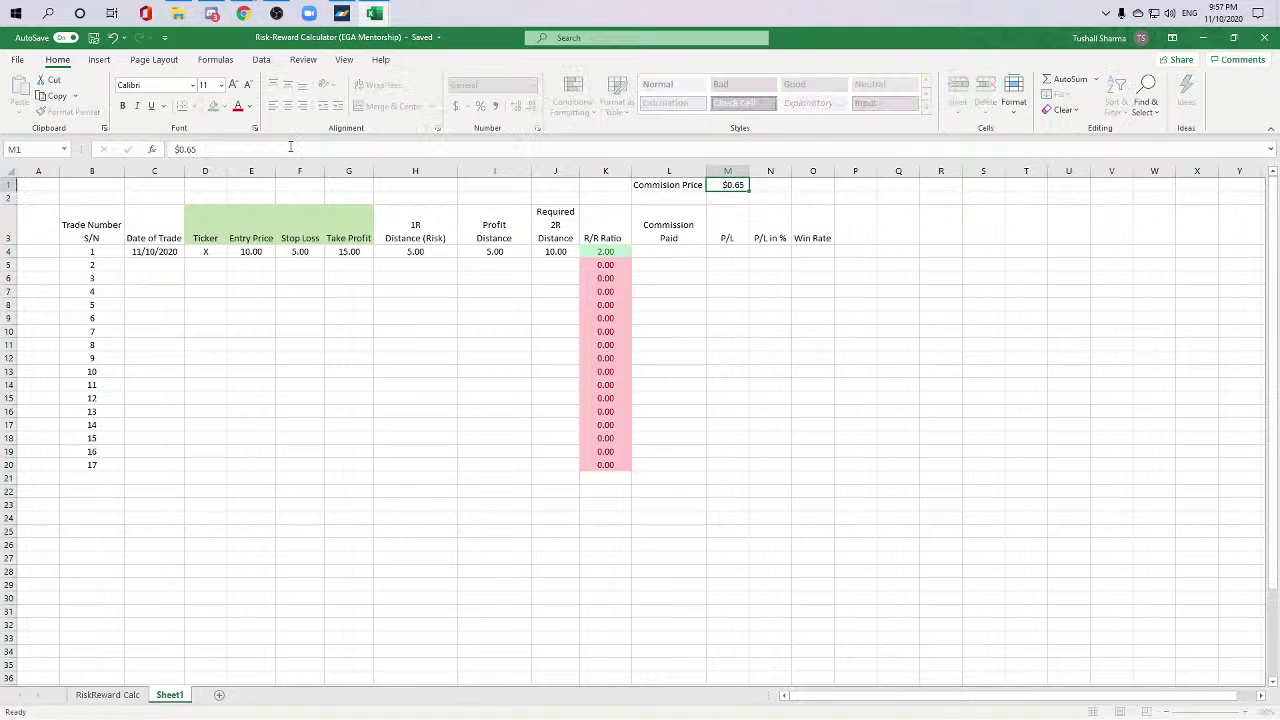
pyautogui.click(855, 290)
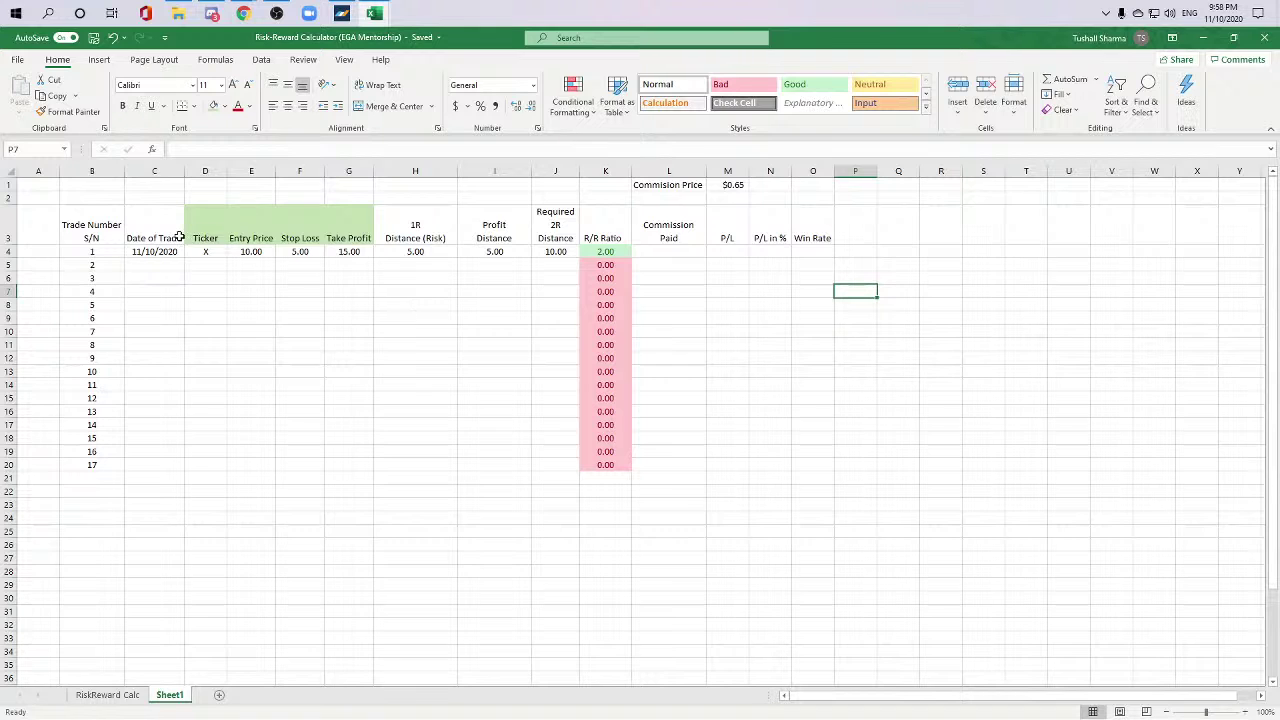
# Step: Insert a blank column before the Date of Trade column
pyautogui.click(251, 278)
pyautogui.click(204, 219)
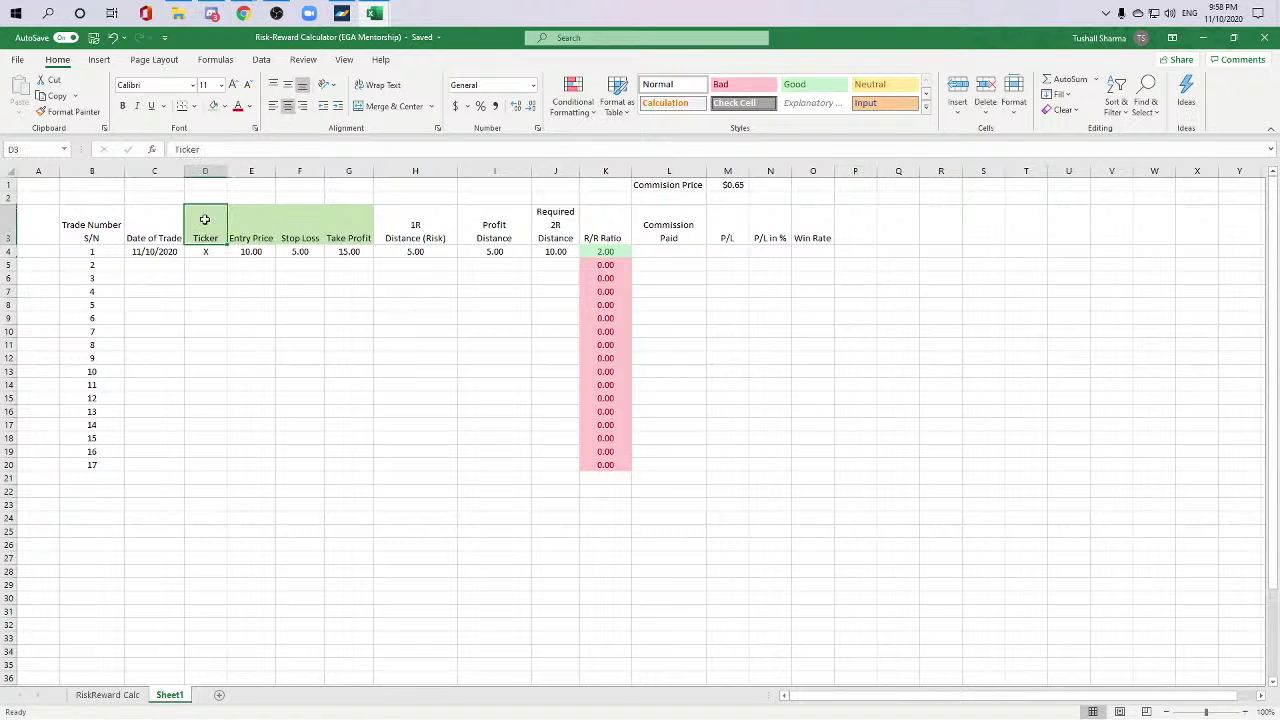
pyautogui.rightClick(181, 176)
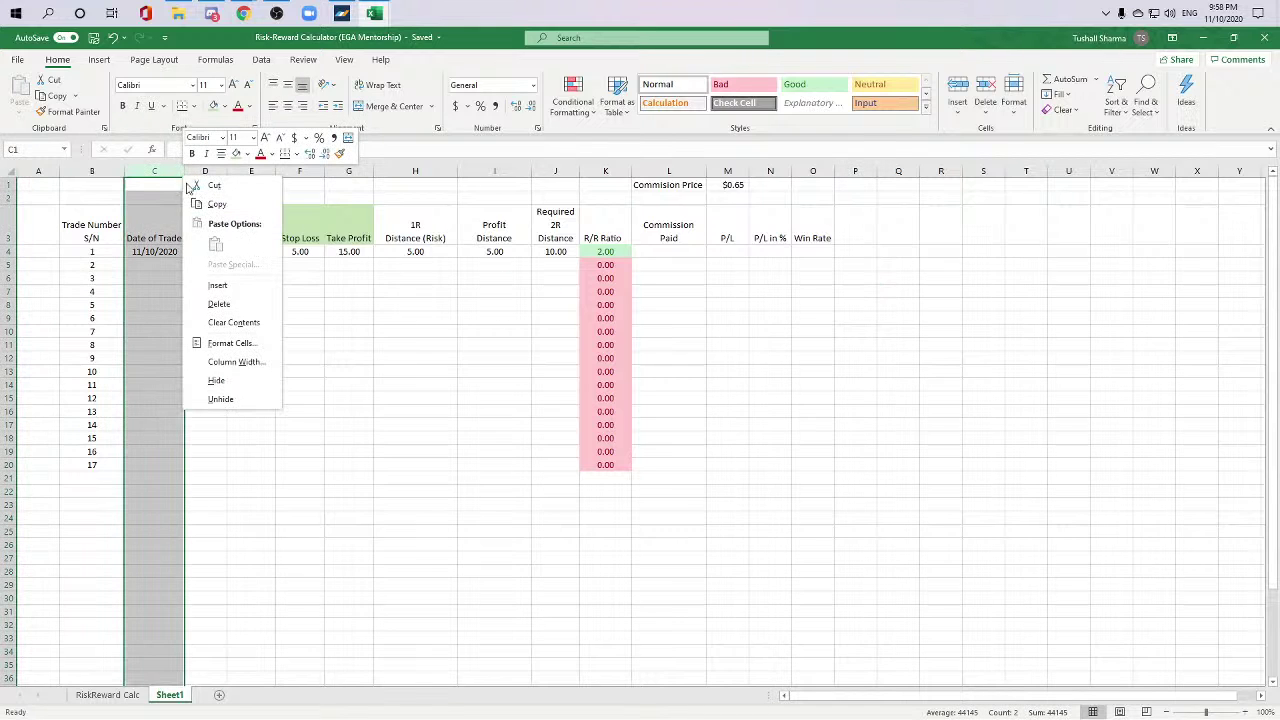
pyautogui.click(217, 285)
pyautogui.click(300, 424)
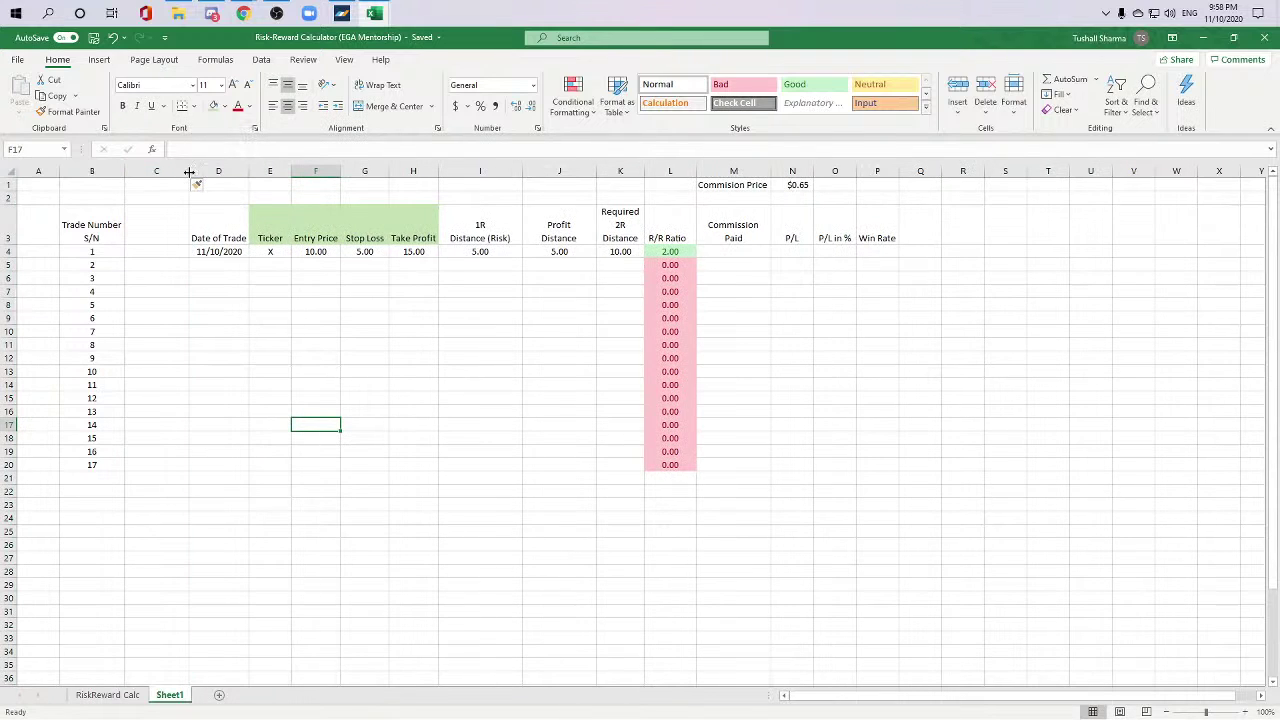
# Step: Copy the Date of Trade header and its date into C3:C4 and clear the originals in D3:D4
pyautogui.click(225, 241)
pyautogui.moveTo(225, 241); pyautogui.dragTo(219, 253)
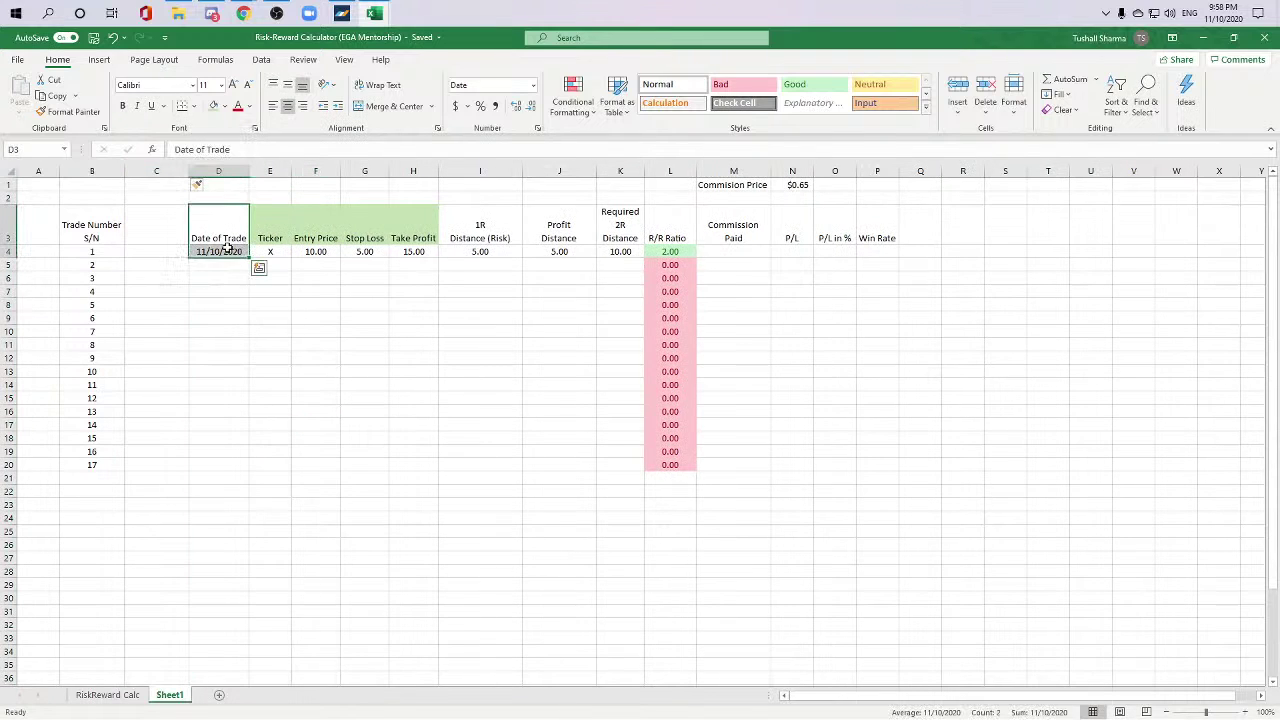
pyautogui.hotkey('ctrl', 'c')
pyautogui.click(162, 240)
pyautogui.hotkey('ctrl', 'v')
pyautogui.moveTo(212, 244); pyautogui.dragTo(213, 252)
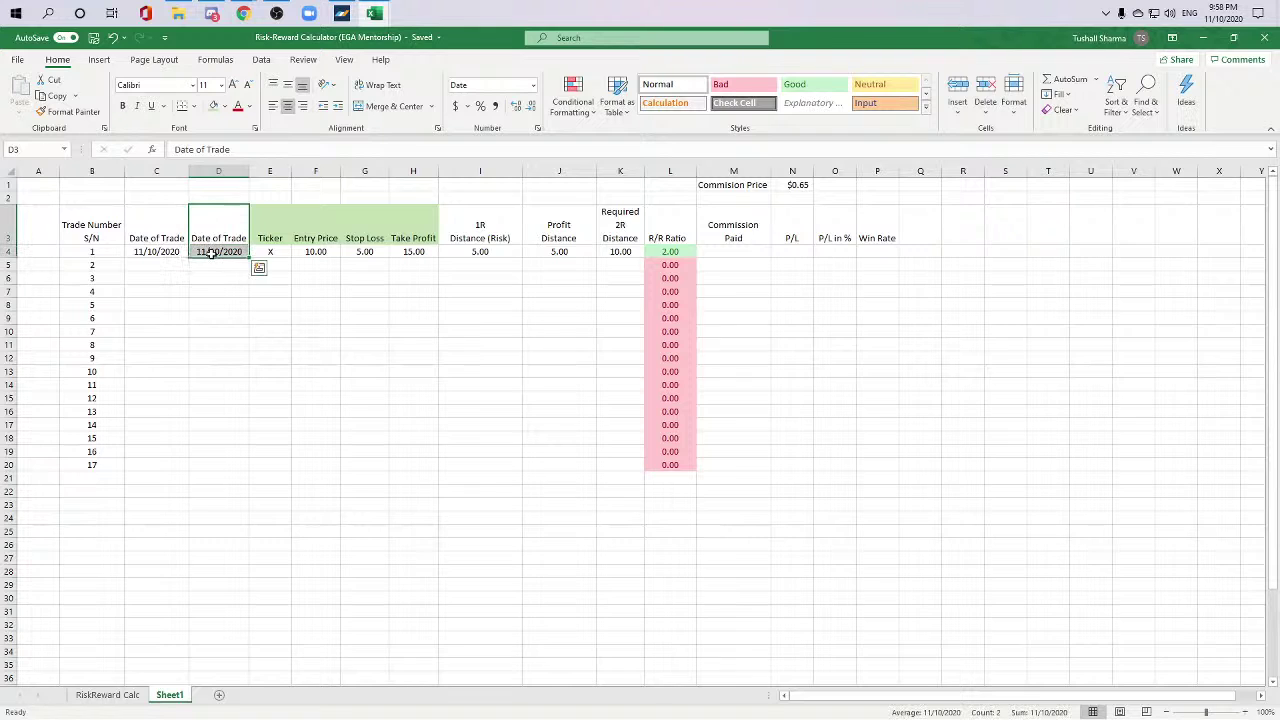
pyautogui.press('Delete')
# Step: Enter "Number" as the column header in D3
pyautogui.click(228, 238)
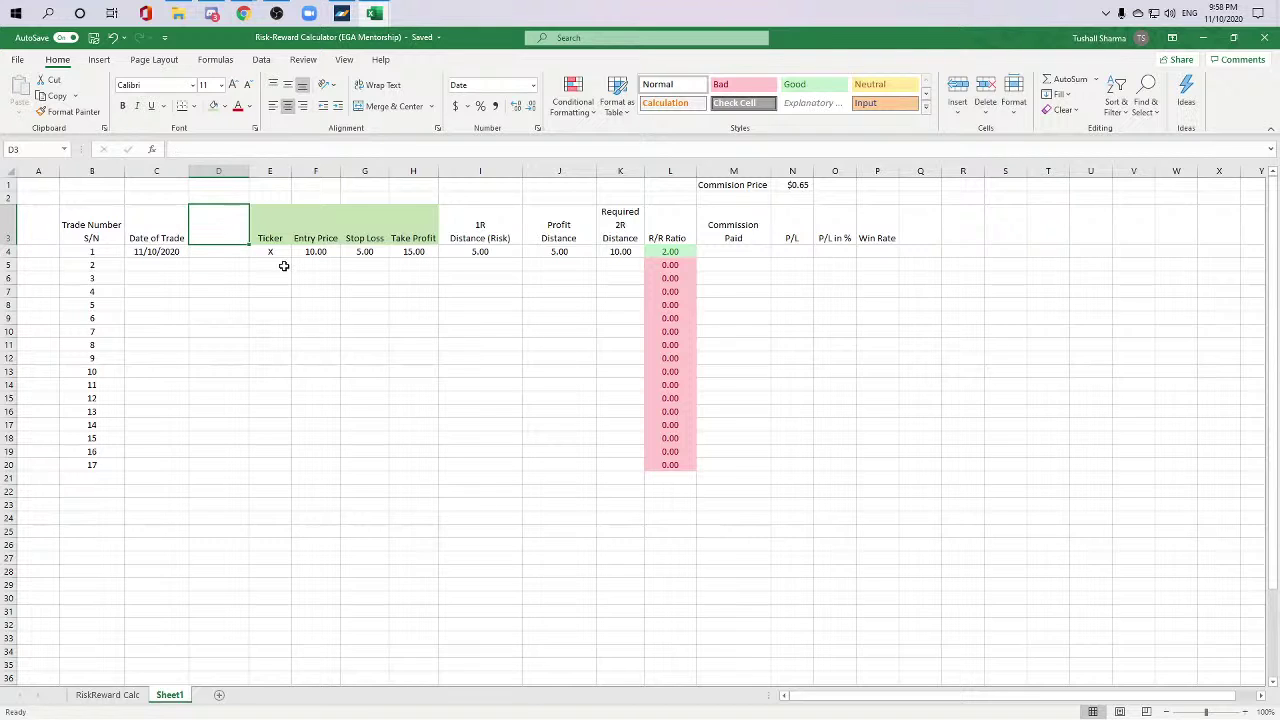
pyautogui.write('Number')
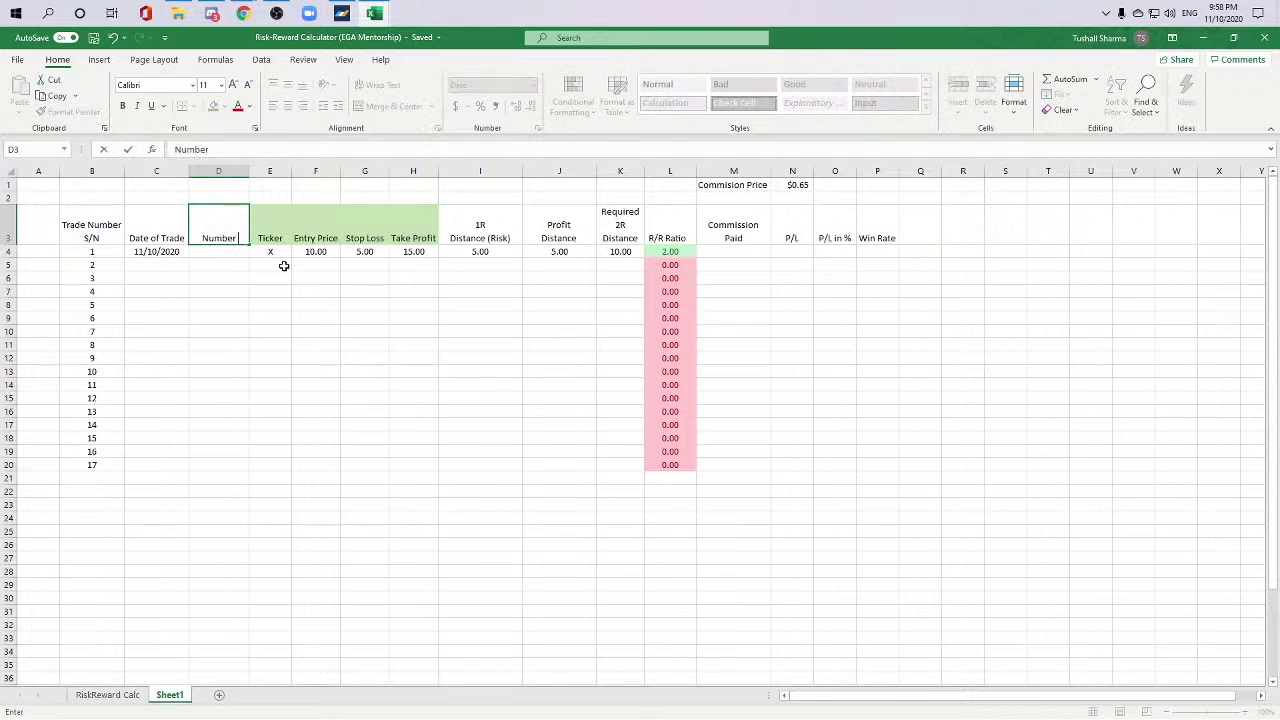
pyautogui.press('Up')
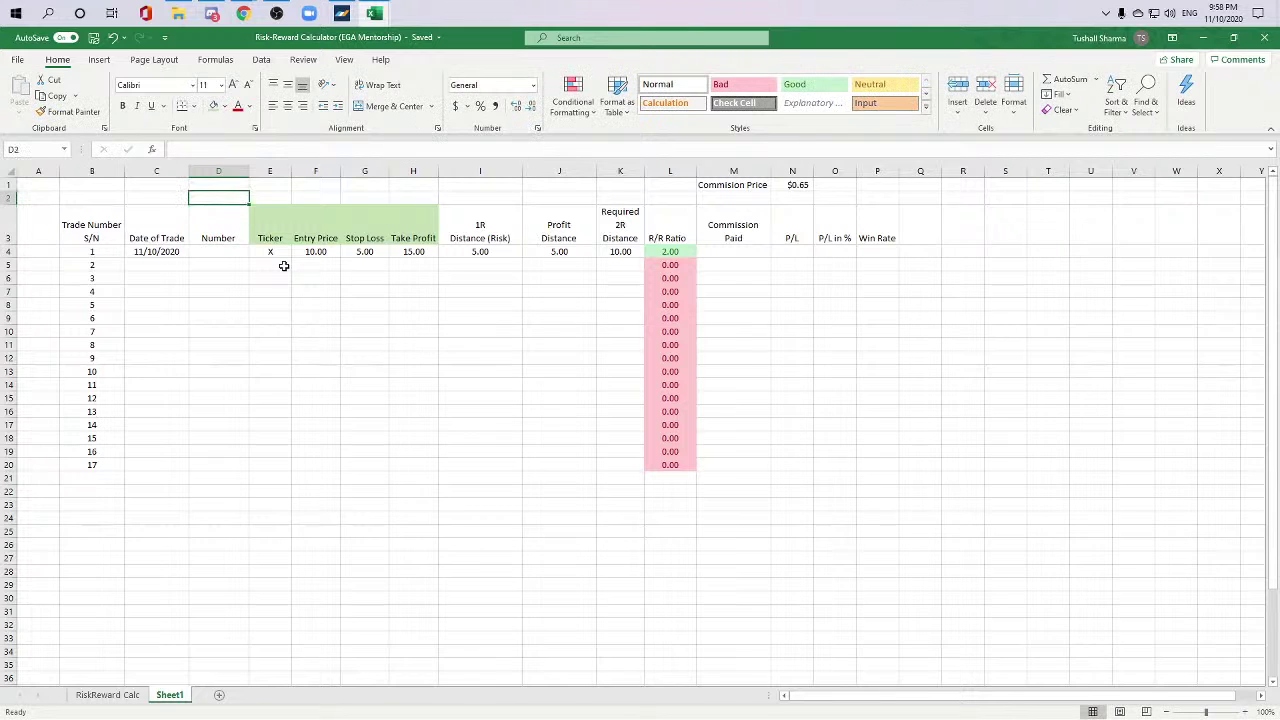
# Step: Extend the D3 header to read "Number of Contracts" with each word on its own line
pyautogui.press('Down')
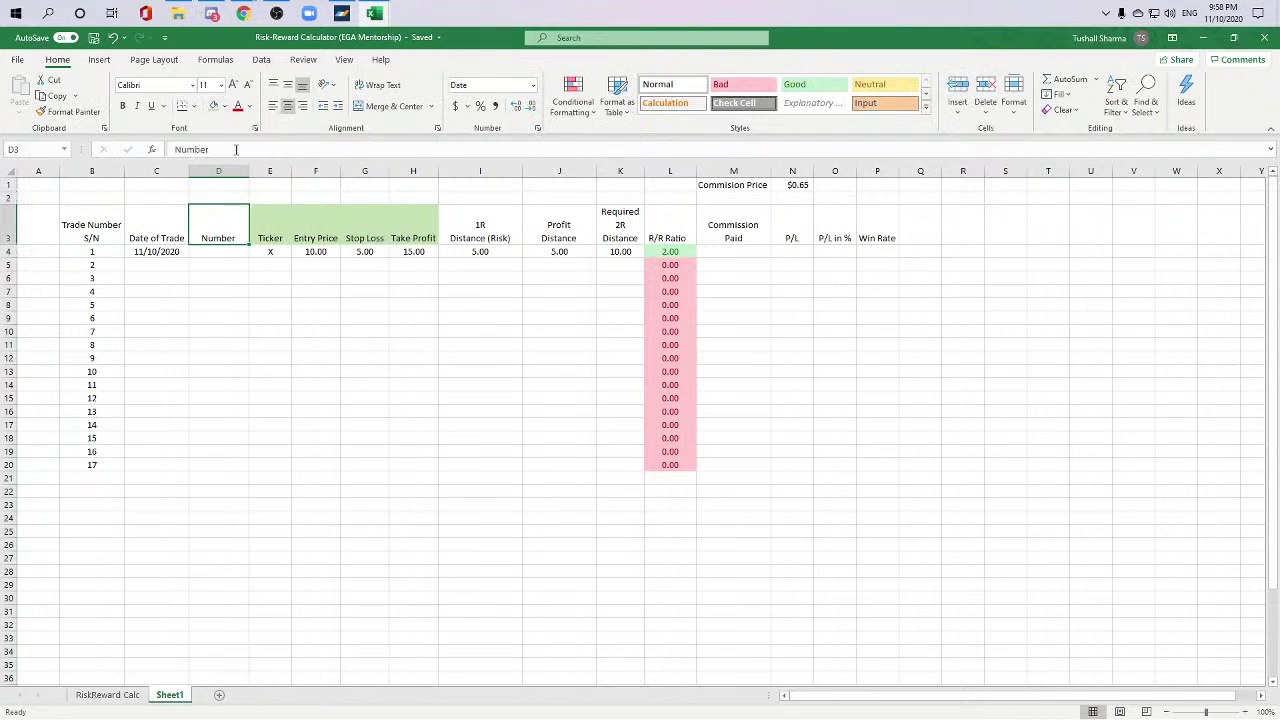
pyautogui.click(236, 149)
pyautogui.hotkey('alt', 'Return')
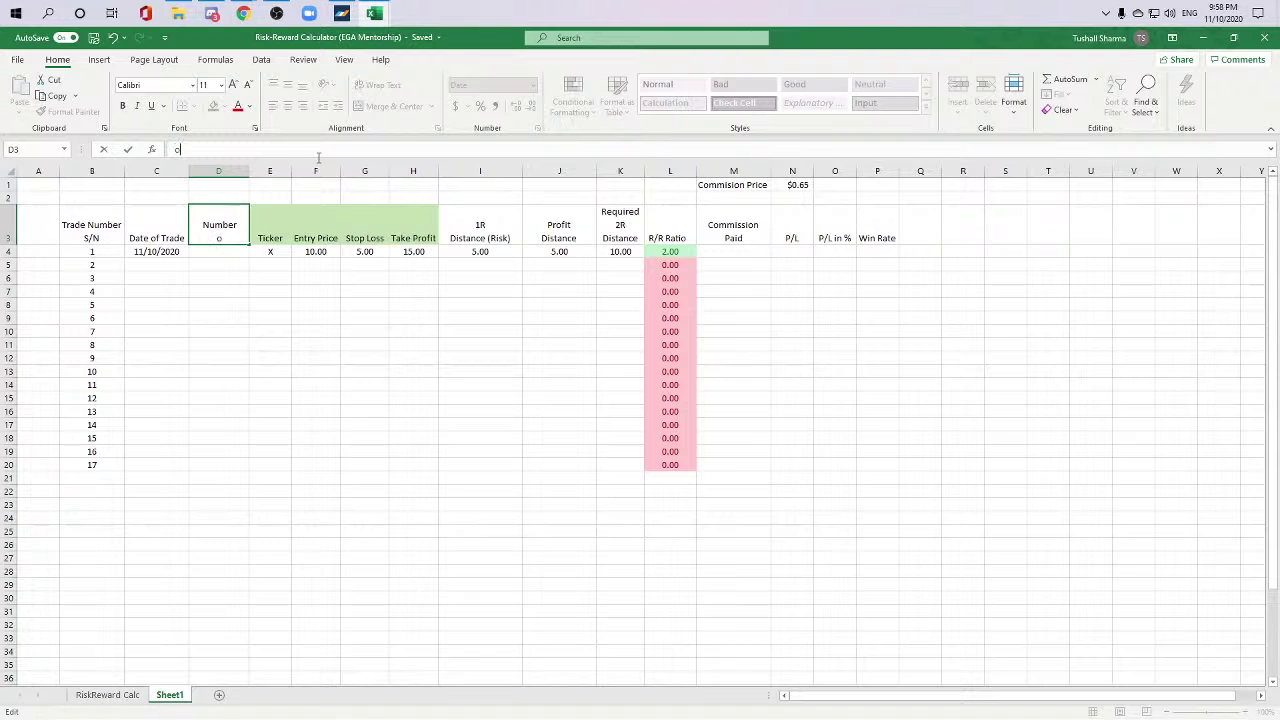
pyautogui.write('of')
pyautogui.hotkey('alt', 'Return')
pyautogui.write('Contracts')
pyautogui.press('Return')
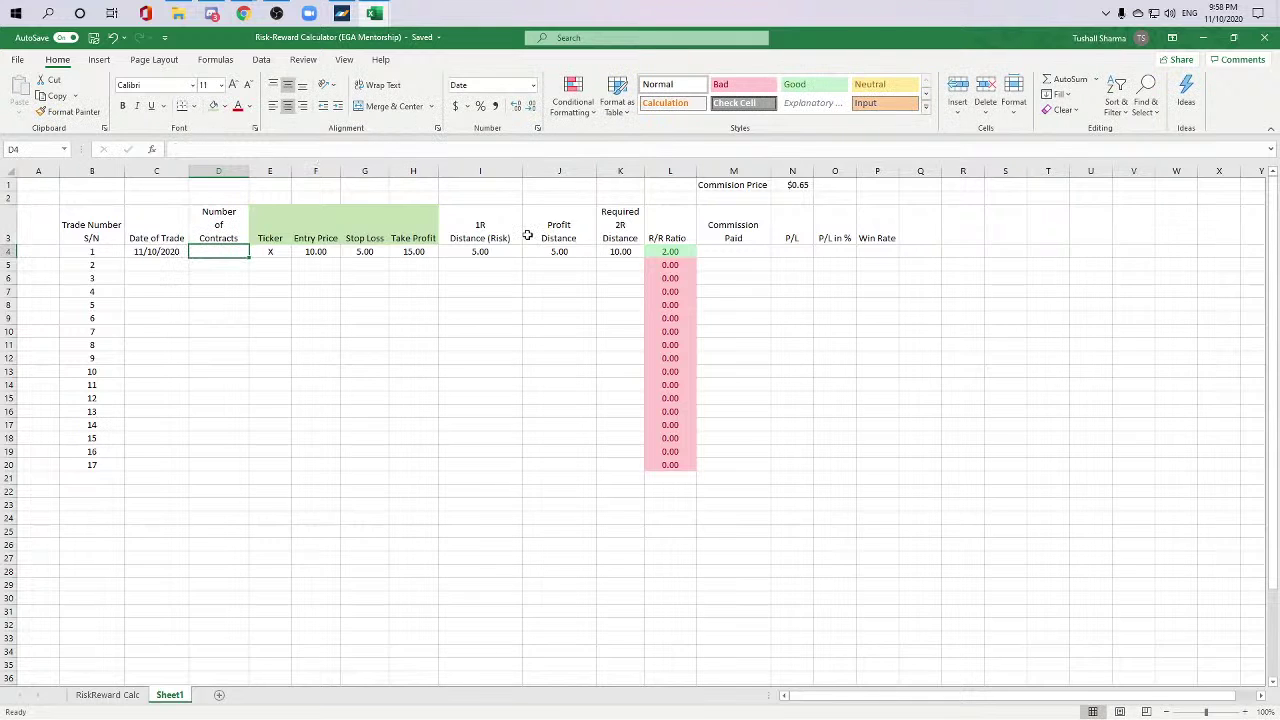
pyautogui.write('2')
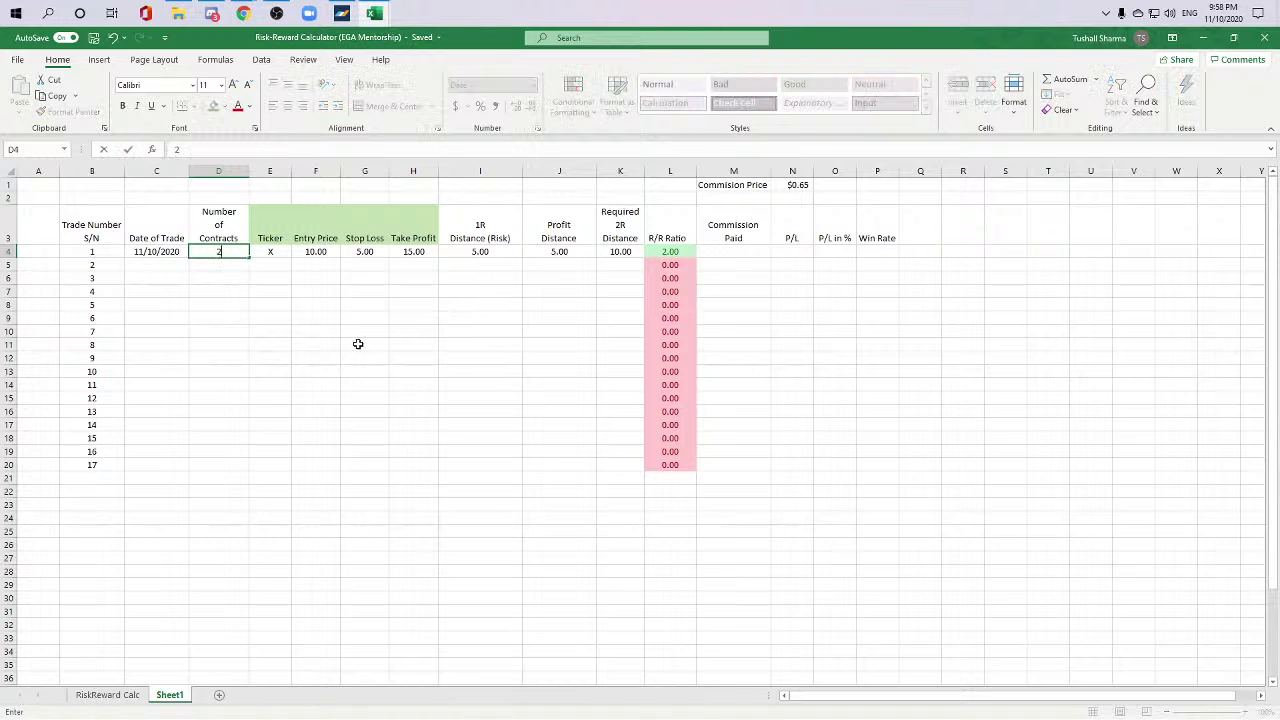
pyautogui.click(414, 372)
pyautogui.click(866, 305)
pyautogui.click(238, 252)
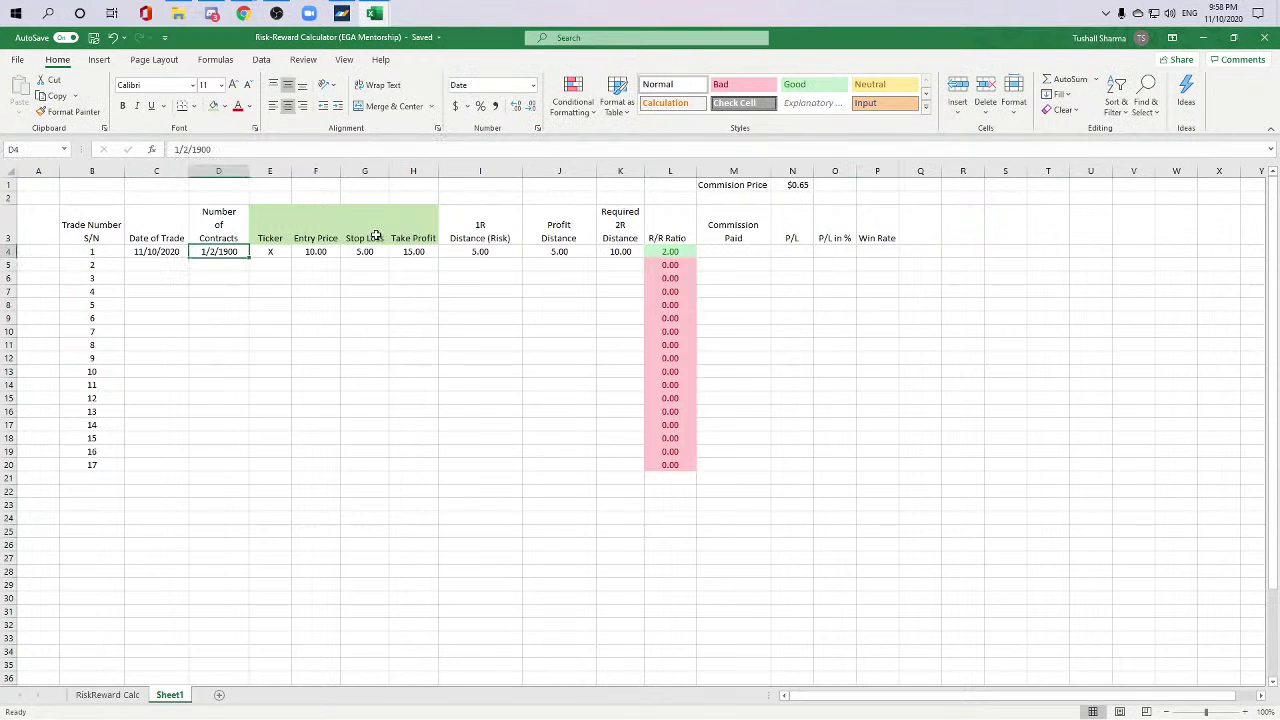
pyautogui.press('Delete')
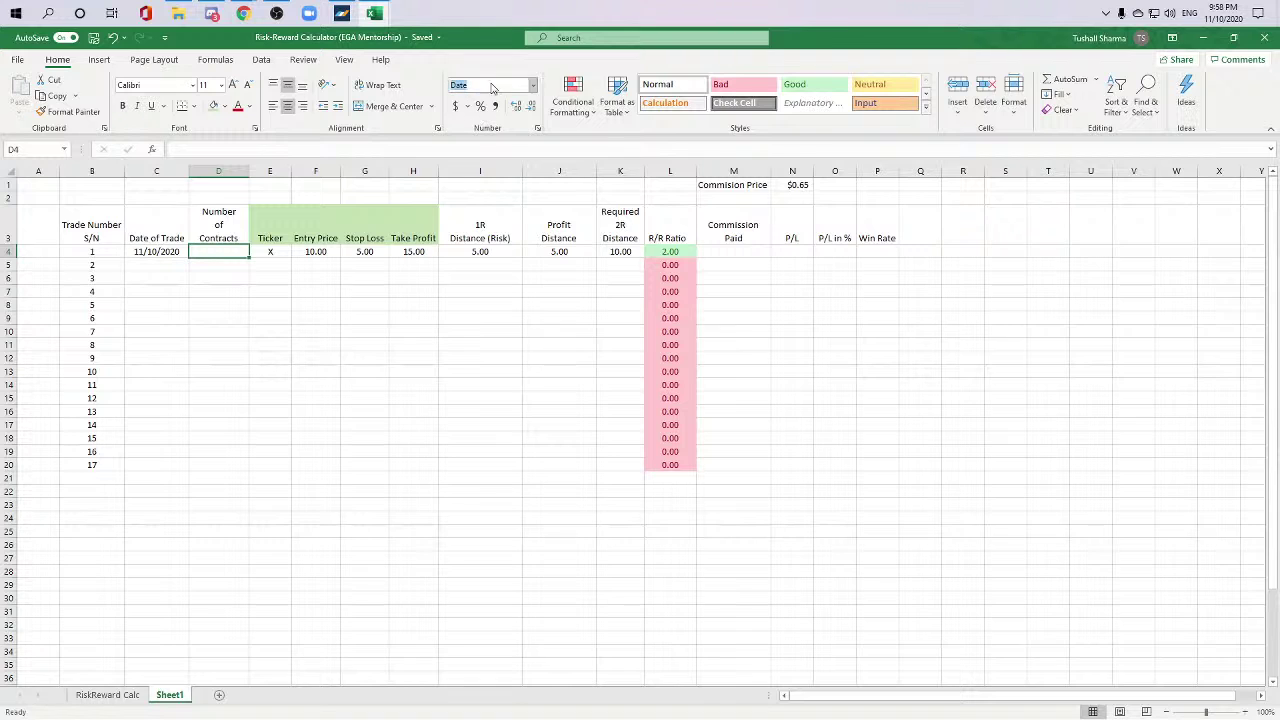
# Step: Change the number format of D4 to General and enter 2 as the number of contracts
pyautogui.click(533, 86)
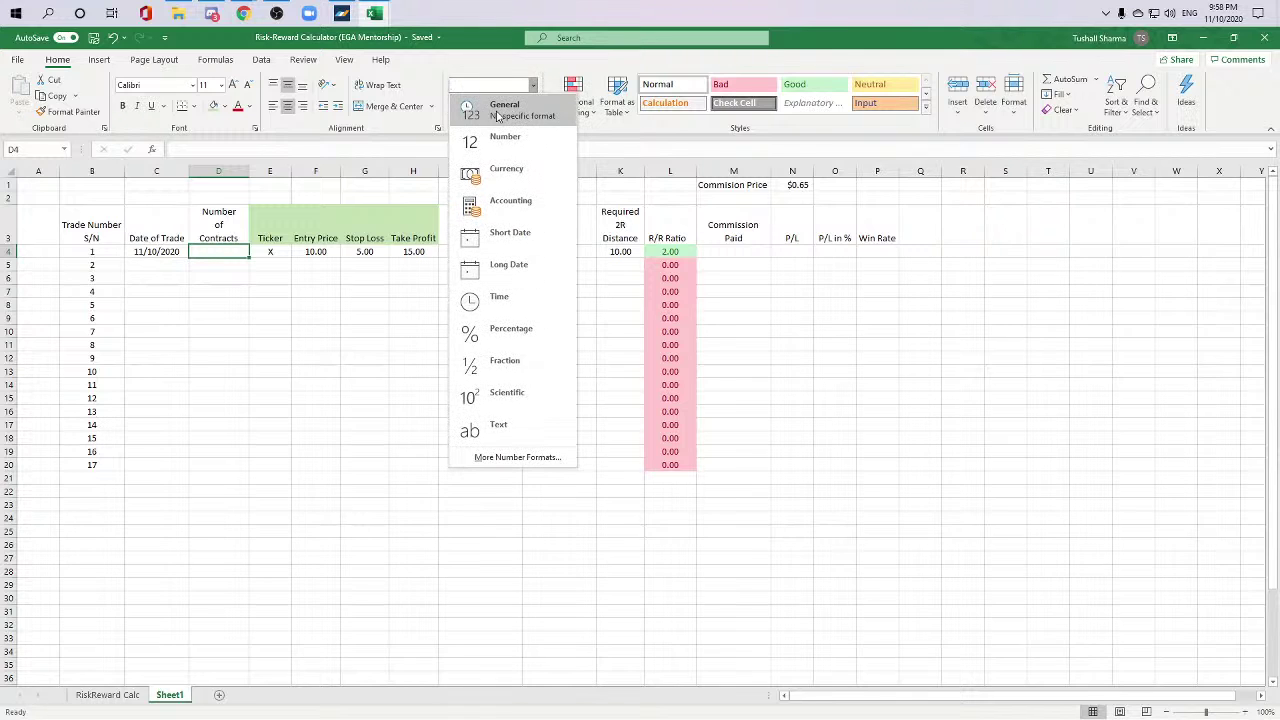
pyautogui.click(503, 112)
pyautogui.click(360, 271)
pyautogui.click(229, 251)
pyautogui.write('2')
pyautogui.click(326, 345)
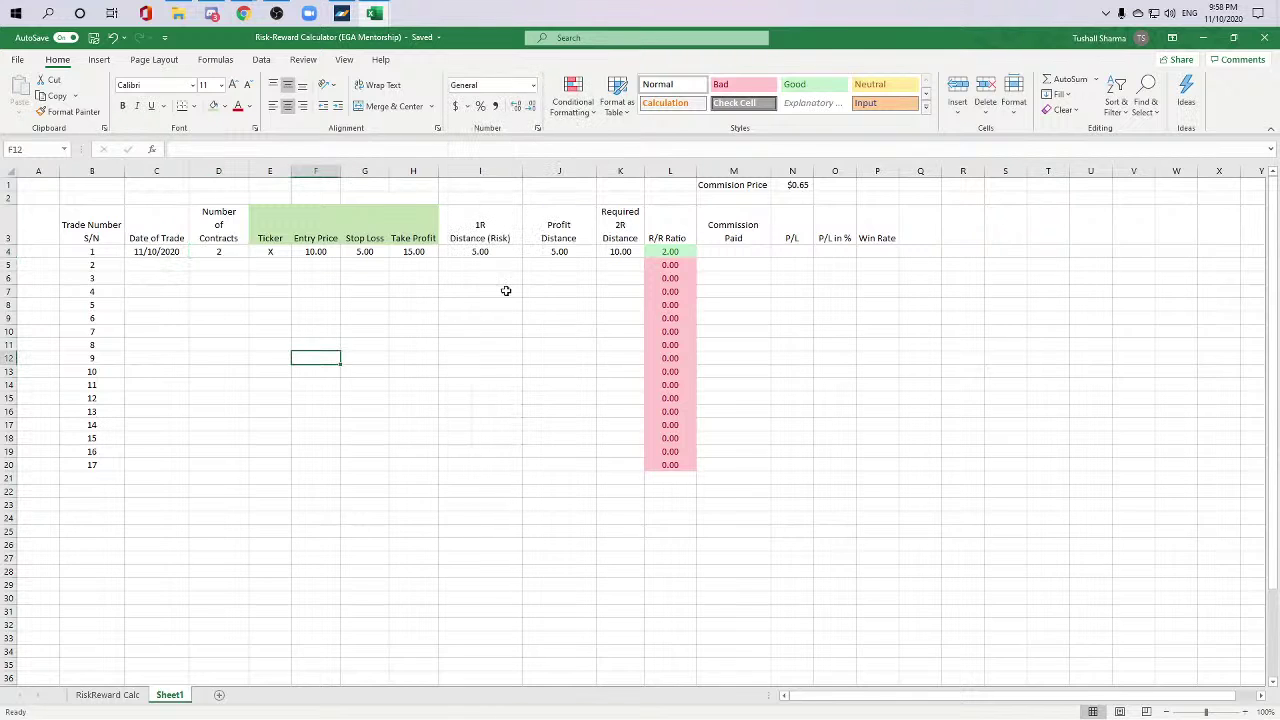
# Step: Enter the formula =$N$1 in M4 under Commission Paid as an absolute reference to the commission price
pyautogui.click(721, 250)
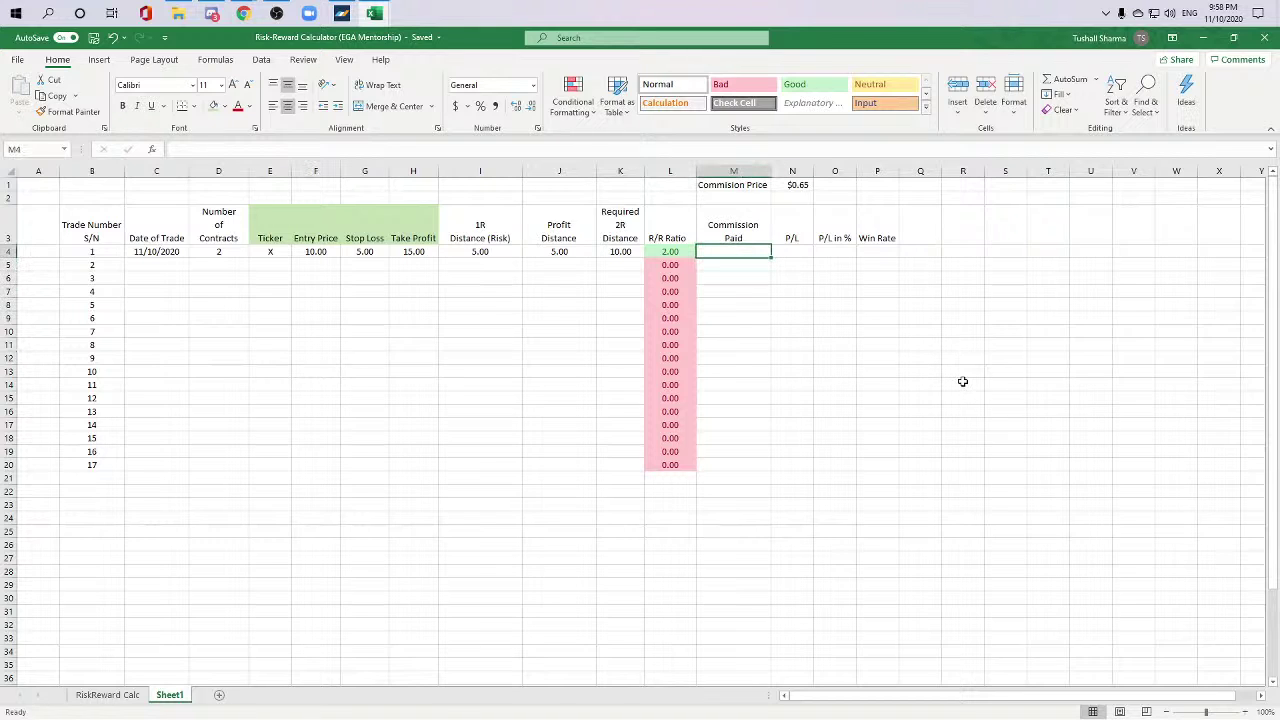
pyautogui.write('=')
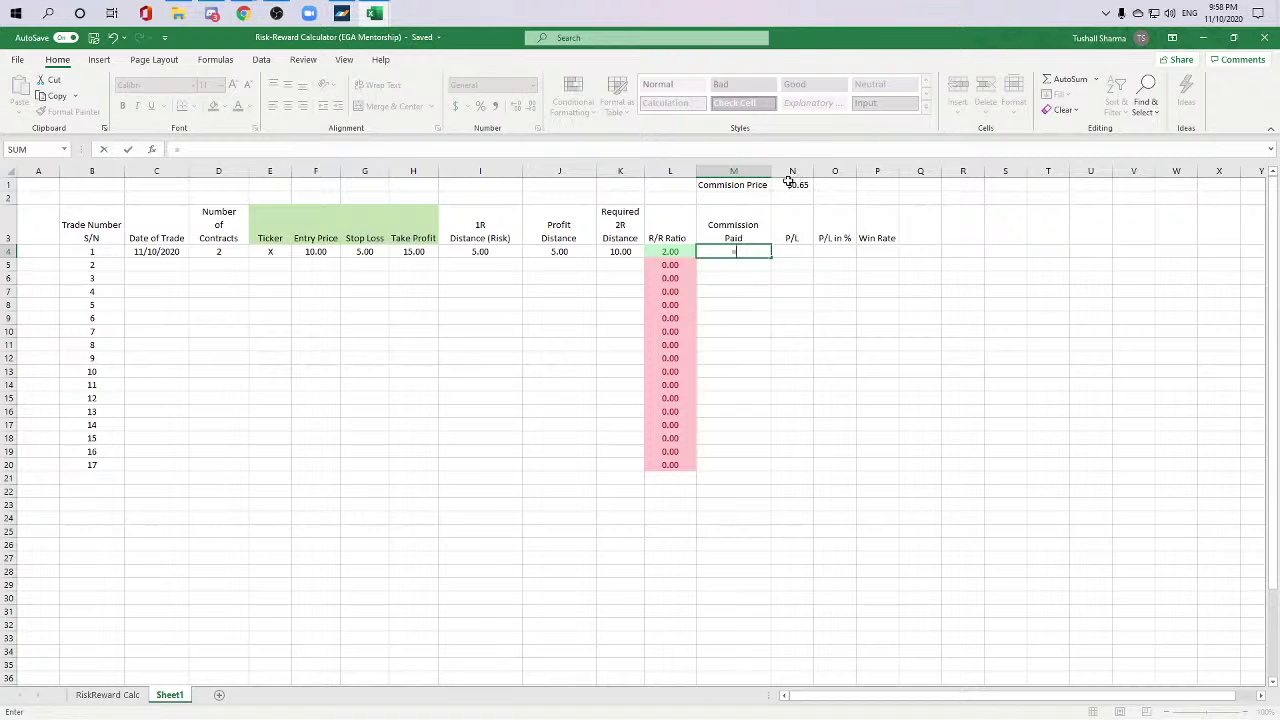
pyautogui.click(790, 184)
pyautogui.write('$N$1')
pyautogui.hotkey('ctrl', 'Return')
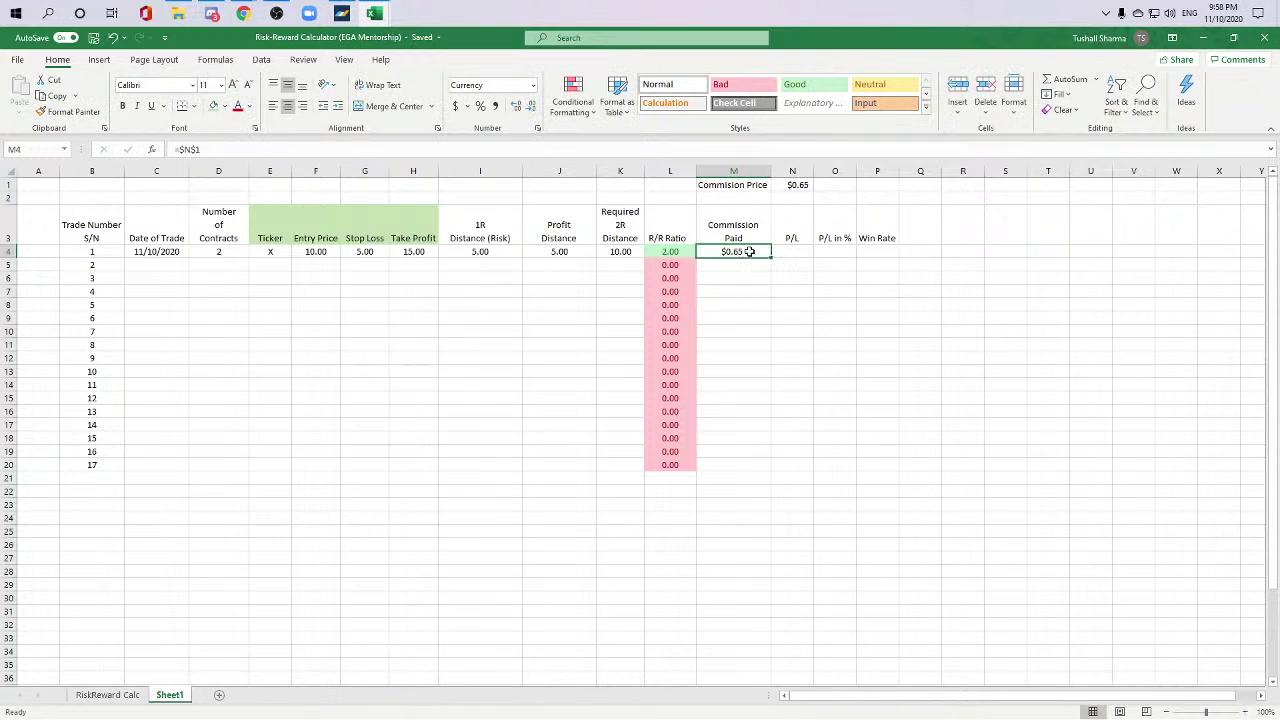
# Step: Extend the Commission Paid formula in M4 to multiply the commission price by the number of contracts in D4
pyautogui.doubleClick(749, 251)
pyautogui.click(269, 151)
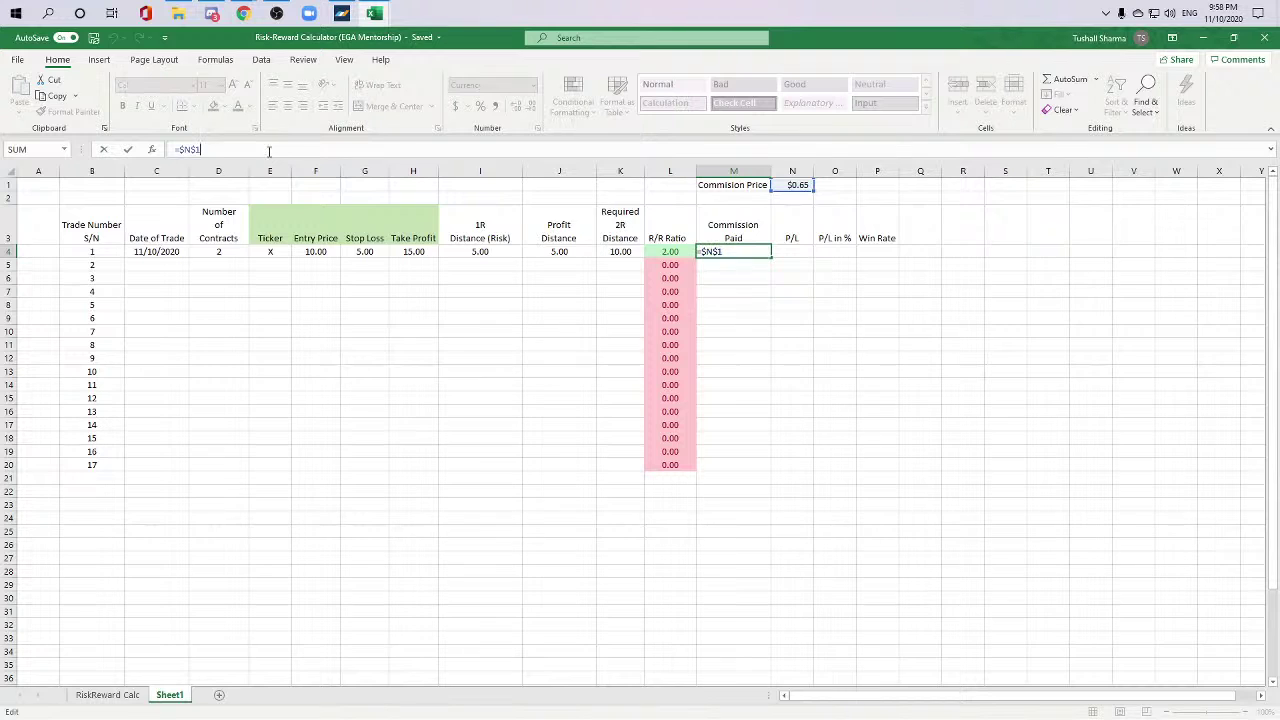
pyautogui.write('*')
pyautogui.click(216, 254)
pyautogui.hotkey('ctrl', 'Return')
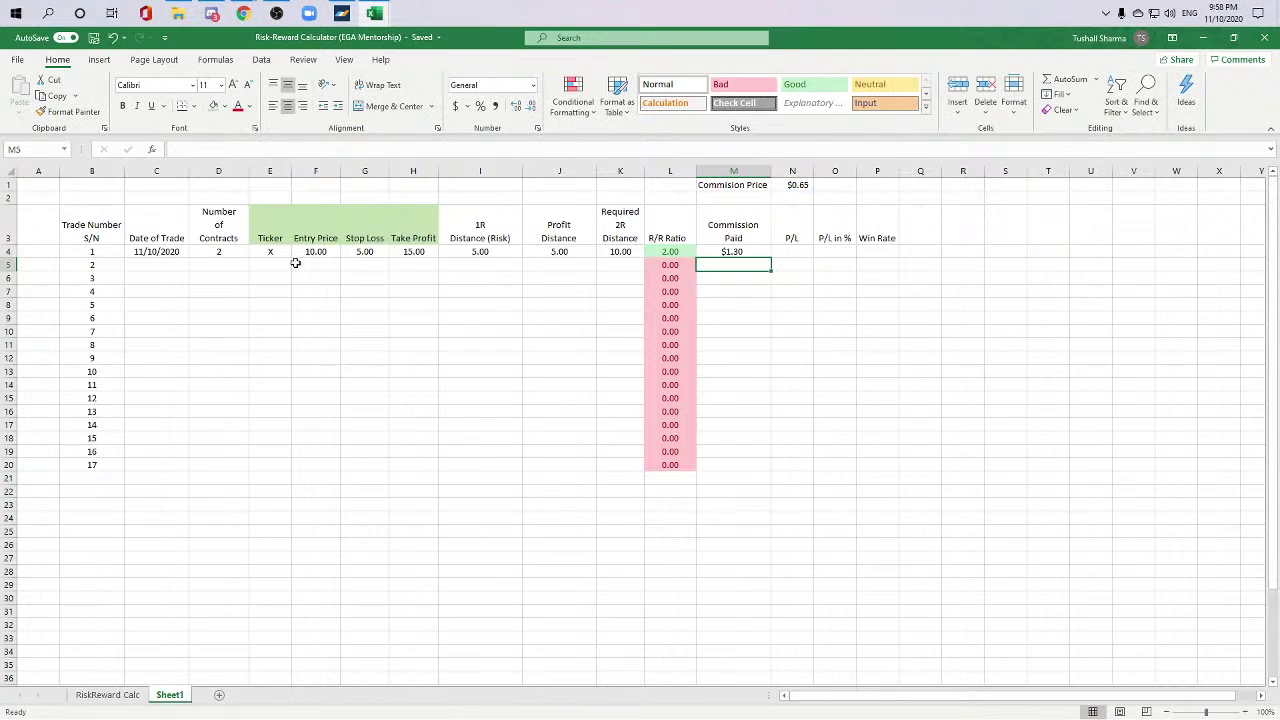
pyautogui.click(878, 334)
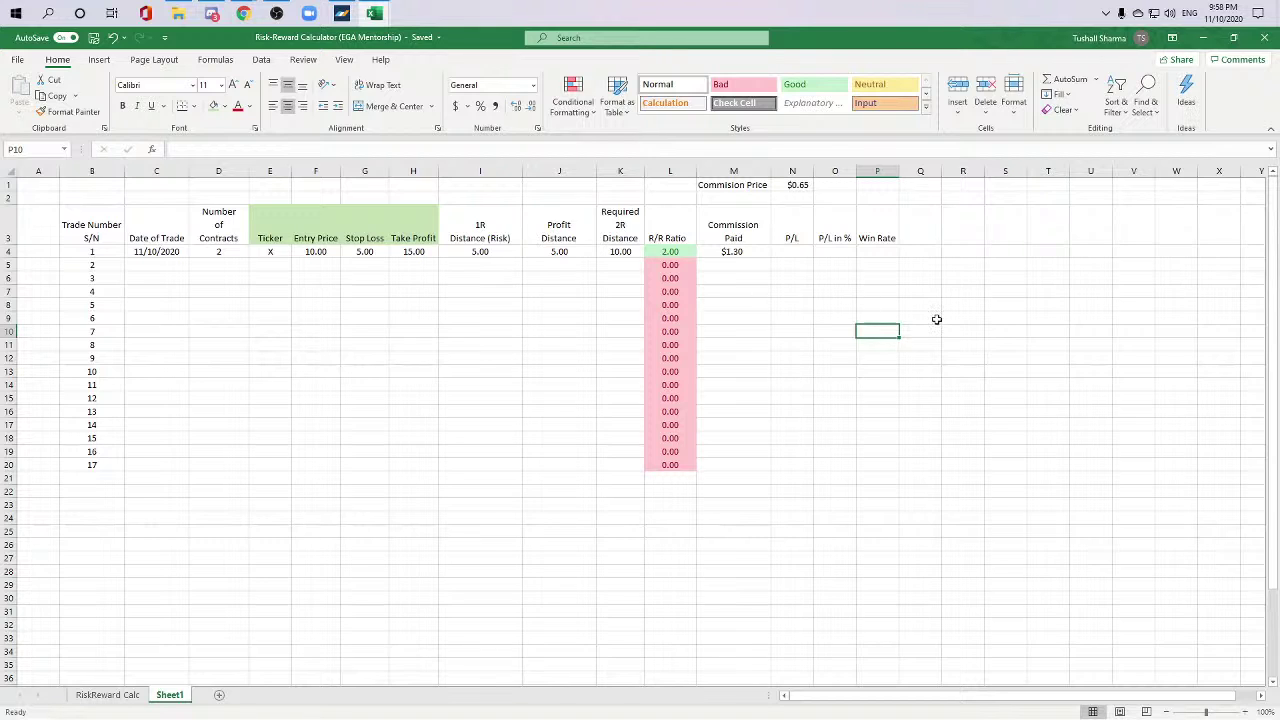
pyautogui.click(878, 303)
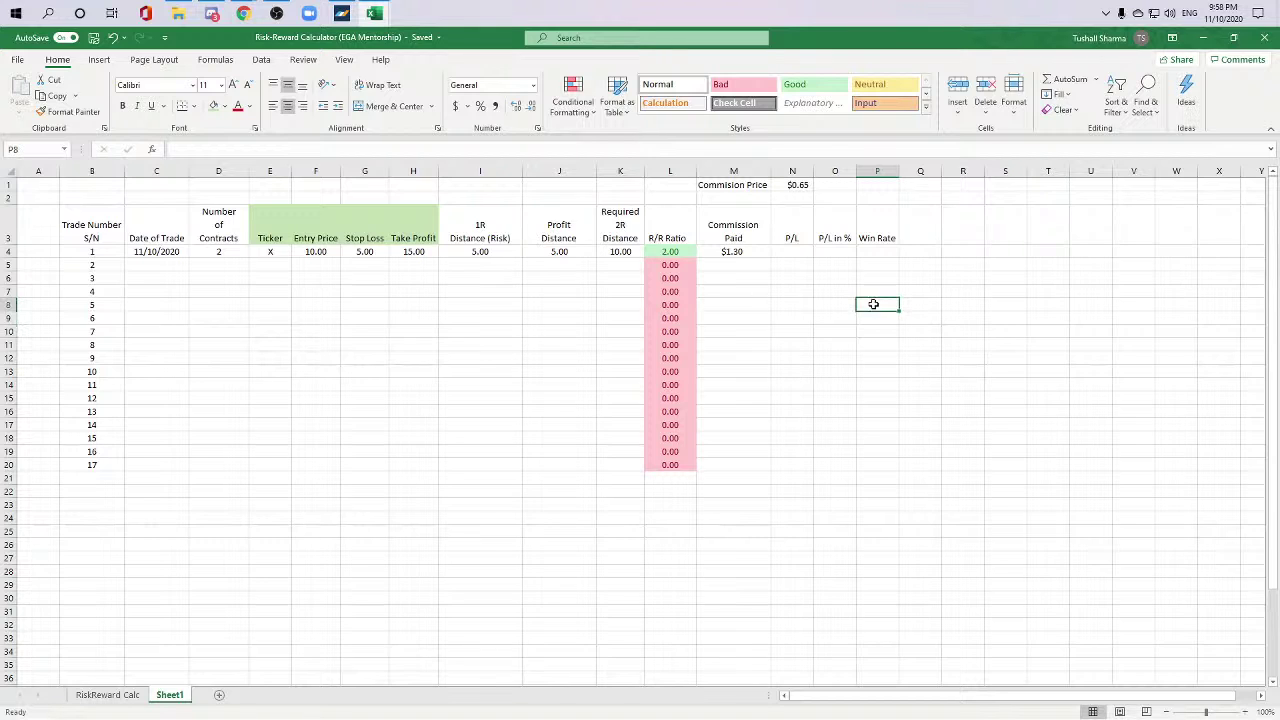
pyautogui.click(355, 290)
pyautogui.moveTo(134, 231); pyautogui.dragTo(886, 417)
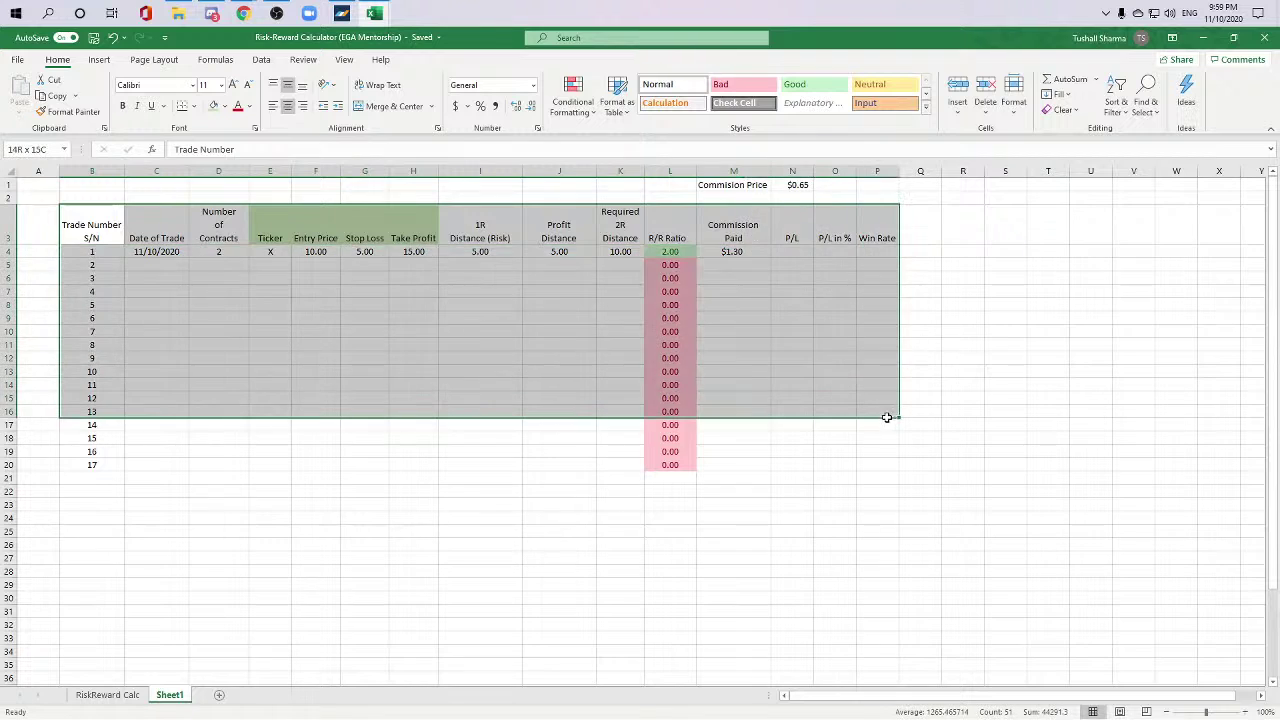
pyautogui.click(917, 514)
pyautogui.click(841, 332)
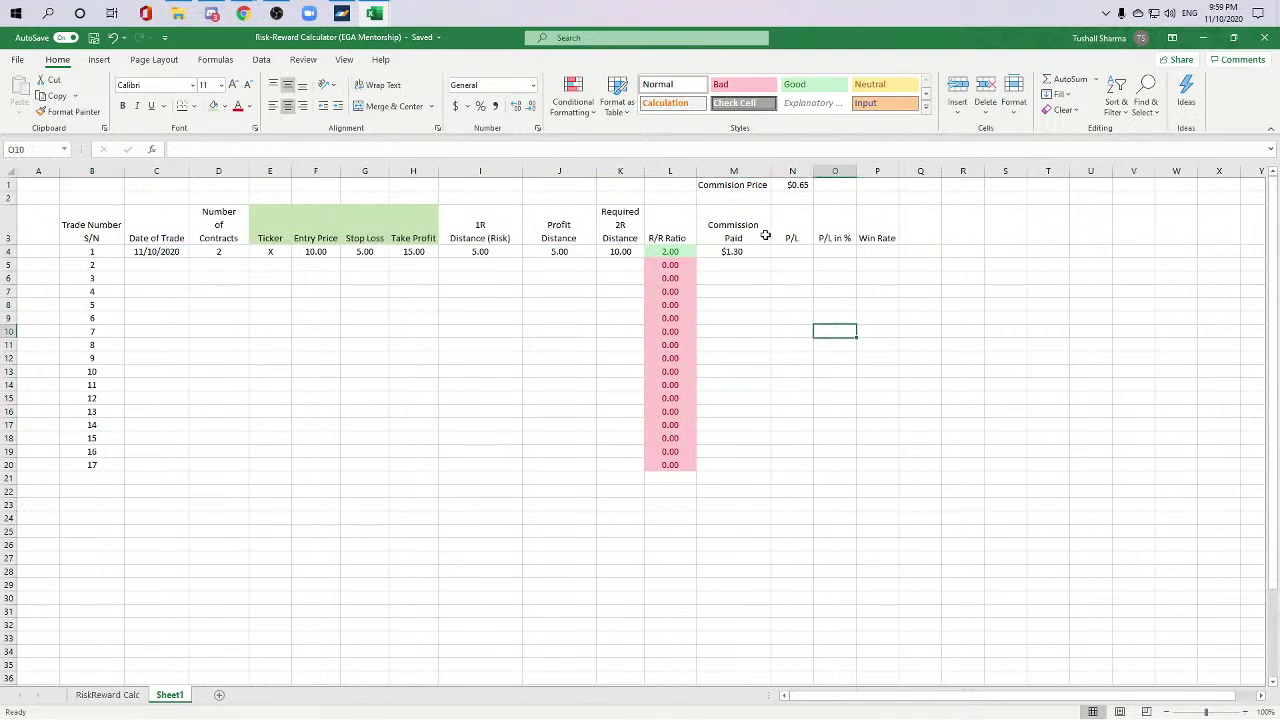
pyautogui.click(803, 253)
pyautogui.click(919, 358)
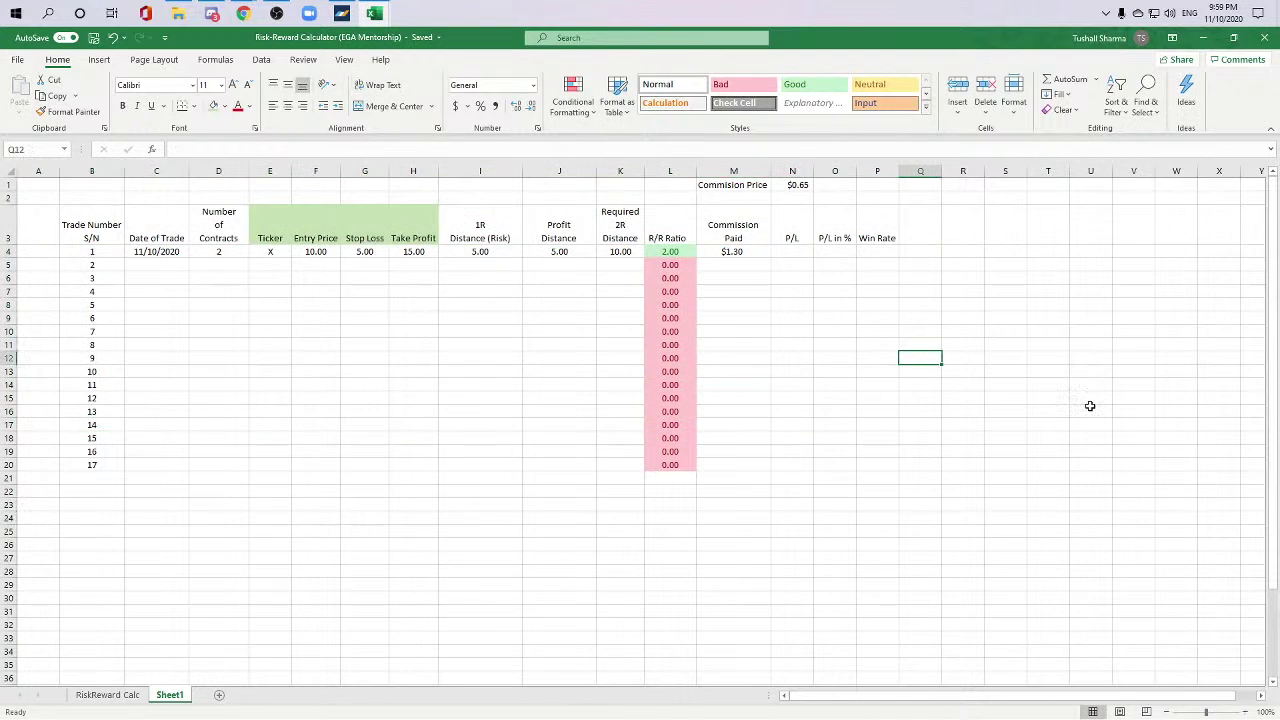
pyautogui.click(794, 251)
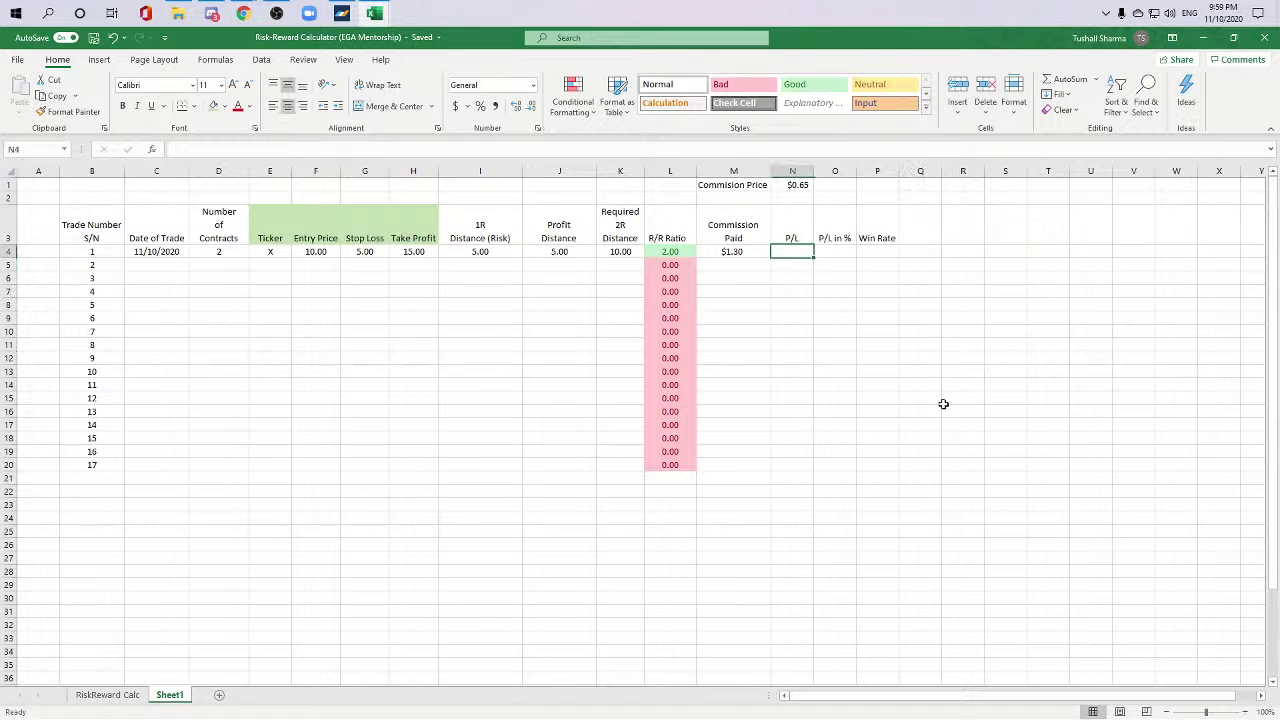
# Step: Fill the P/L header cell N3 with the same light green as the Ticker to Take Profit headers
pyautogui.click(792, 238)
pyautogui.click(213, 106)
pyautogui.click(792, 371)
pyautogui.click(834, 238)
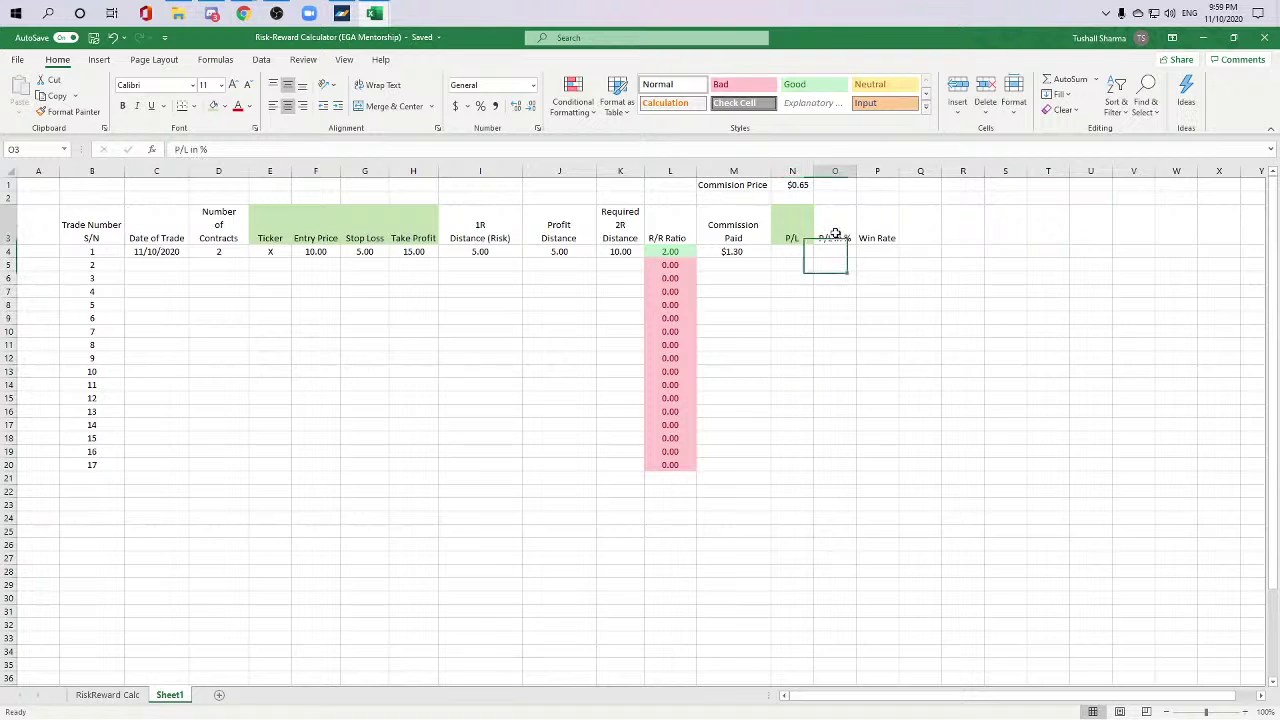
pyautogui.click(790, 251)
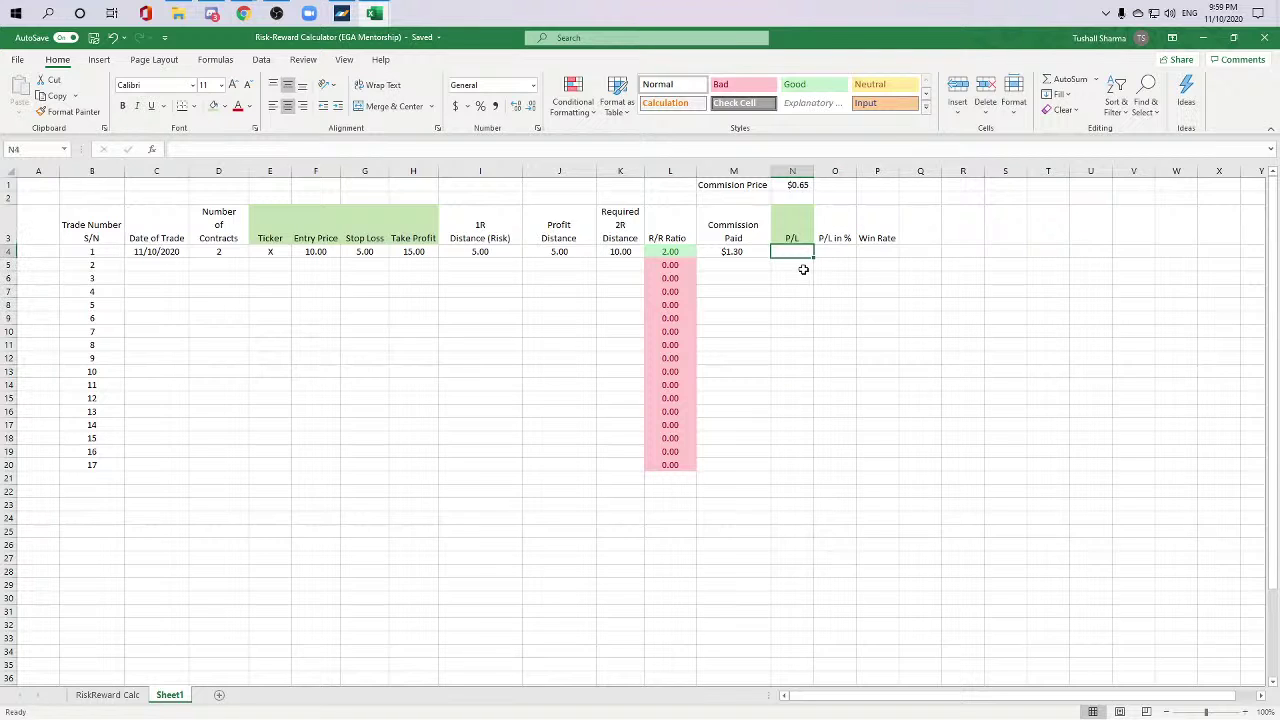
pyautogui.click(834, 451)
pyautogui.click(920, 358)
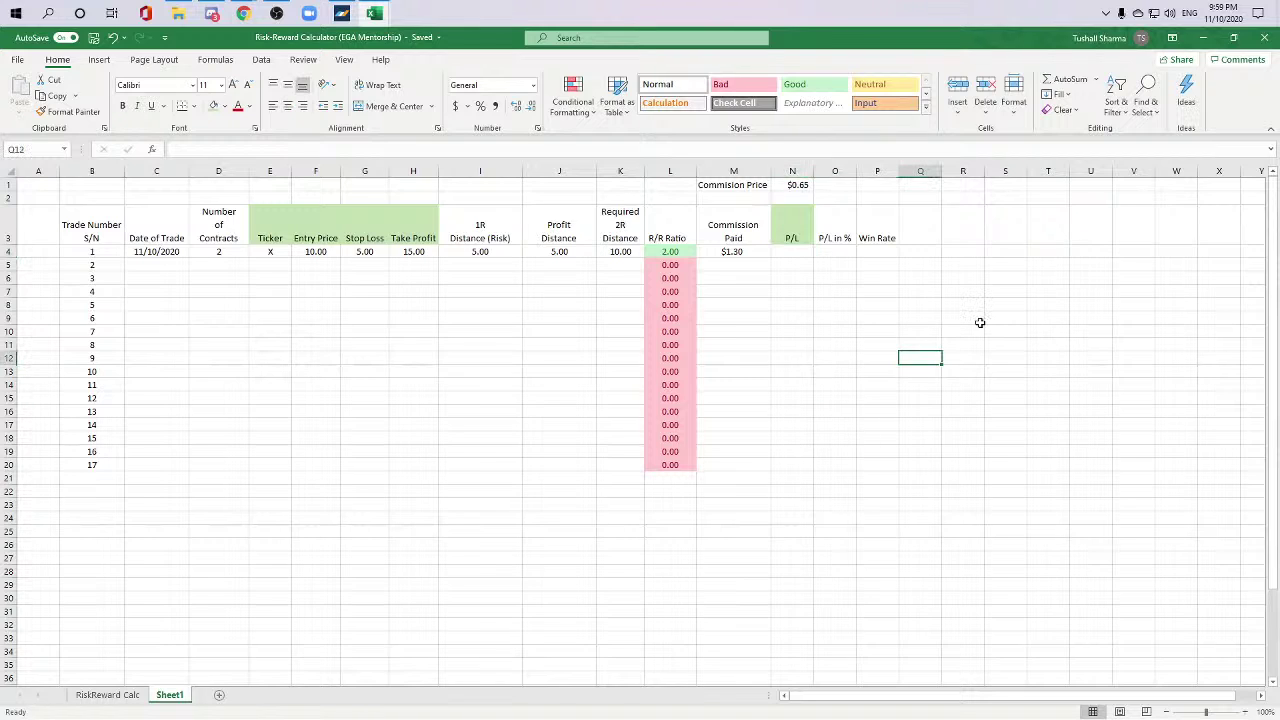
pyautogui.click(976, 320)
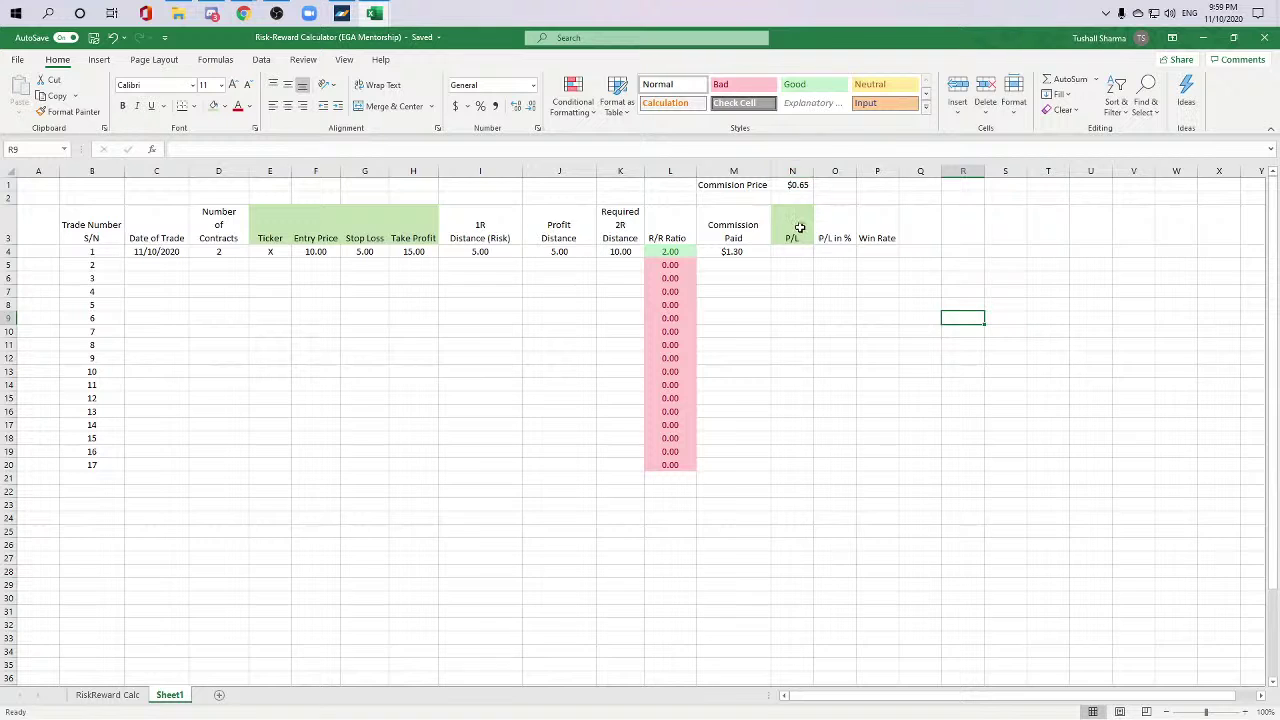
# Step: Move the P/L, P/L in % and Win Rate headers two columns over so they start in P3
pyautogui.moveTo(800, 228); pyautogui.dragTo(948, 252)
pyautogui.click(1005, 357)
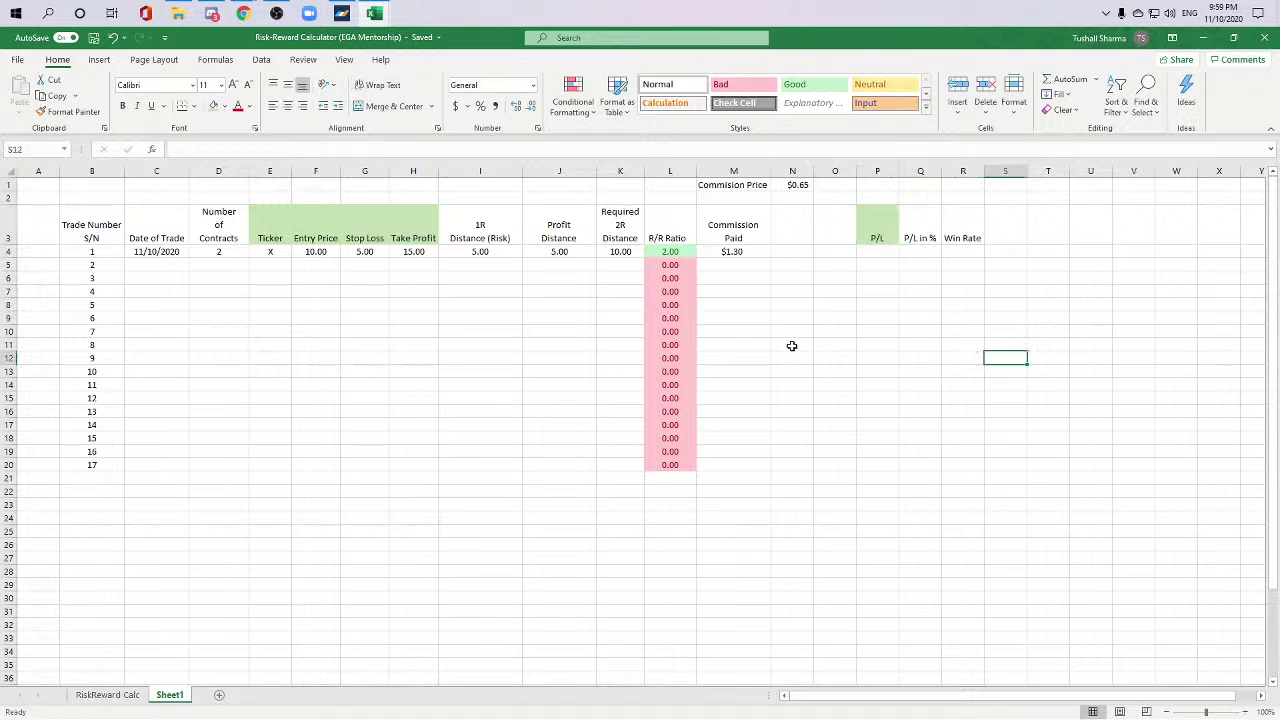
# Step: Review the green-highlighted Ticker, Entry Price, Stop Loss and Take Profit columns
pyautogui.click(270, 238)
pyautogui.click(315, 238)
pyautogui.click(364, 238)
pyautogui.click(413, 238)
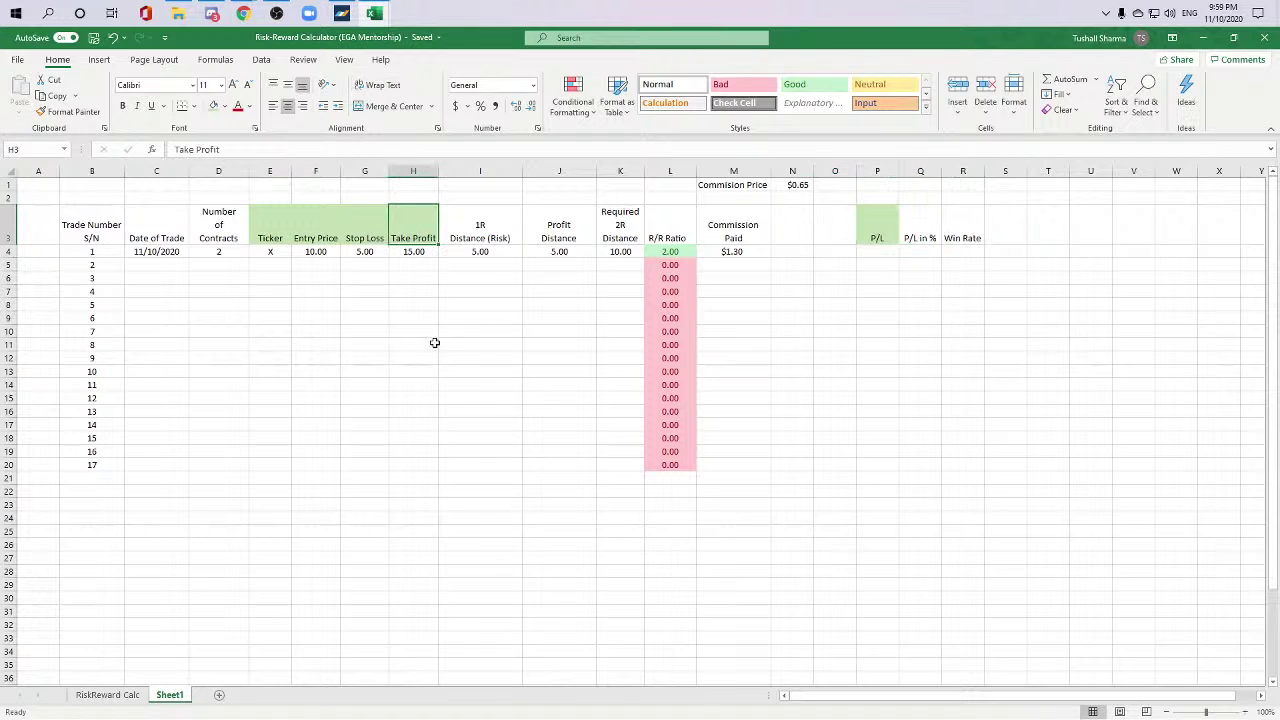
pyautogui.click(425, 347)
pyautogui.click(315, 240)
pyautogui.click(364, 240)
pyautogui.click(413, 240)
pyautogui.click(425, 345)
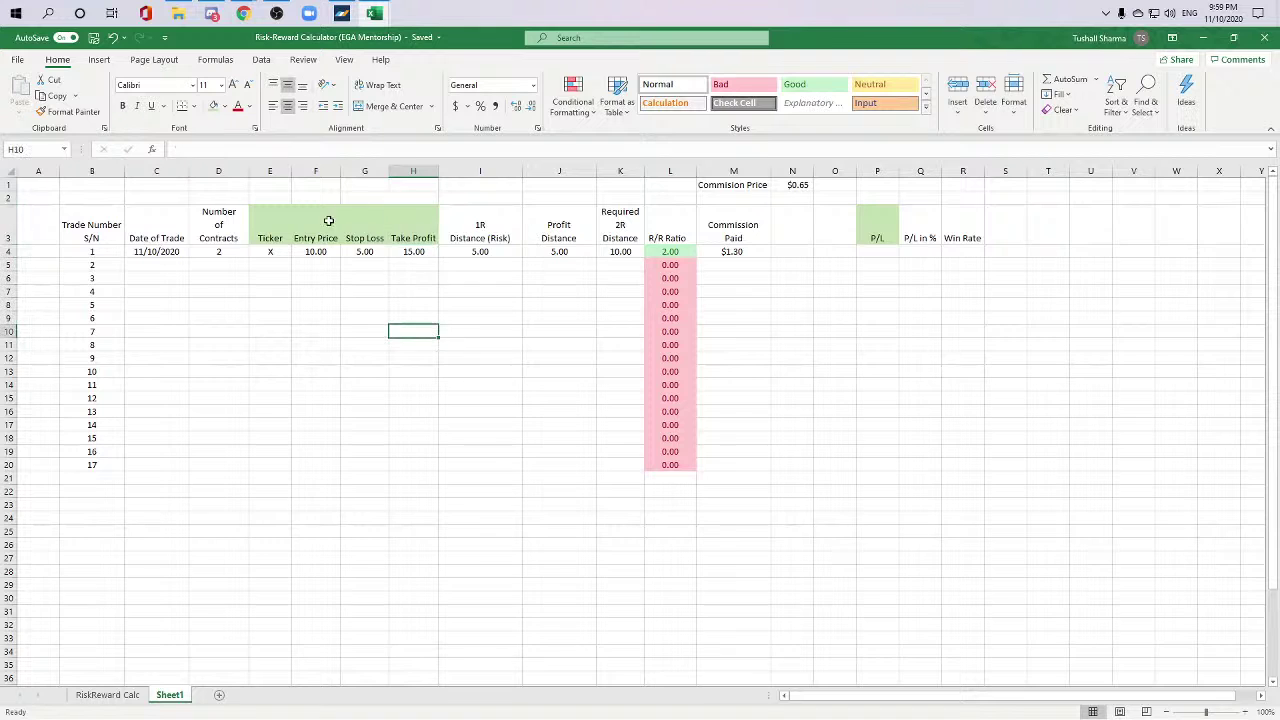
pyautogui.moveTo(325, 225); pyautogui.dragTo(414, 249)
pyautogui.click(968, 347)
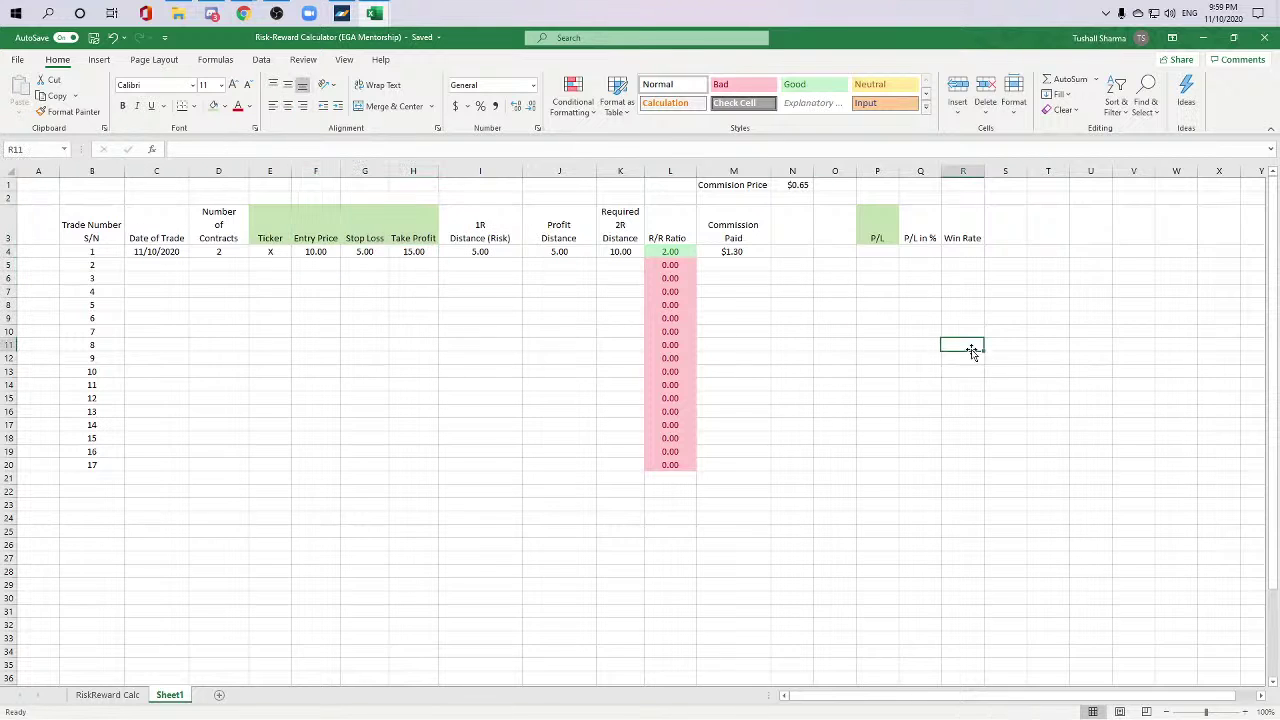
# Step: Move the P/L, P/L in % and Win Rate headers one more column over so they start in Q3
pyautogui.click(876, 215)
pyautogui.moveTo(876, 215); pyautogui.dragTo(1008, 250)
pyautogui.click(1094, 342)
pyautogui.click(864, 212)
pyautogui.click(826, 214)
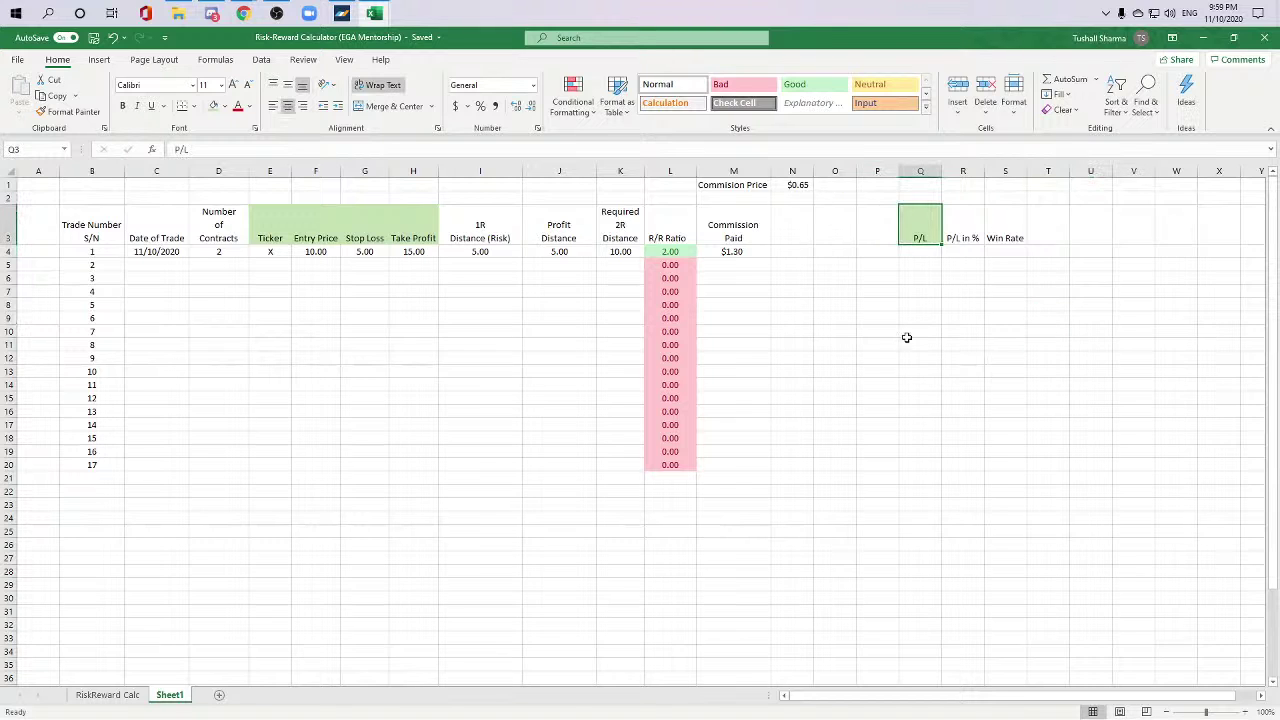
pyautogui.moveTo(82, 232); pyautogui.dragTo(754, 534)
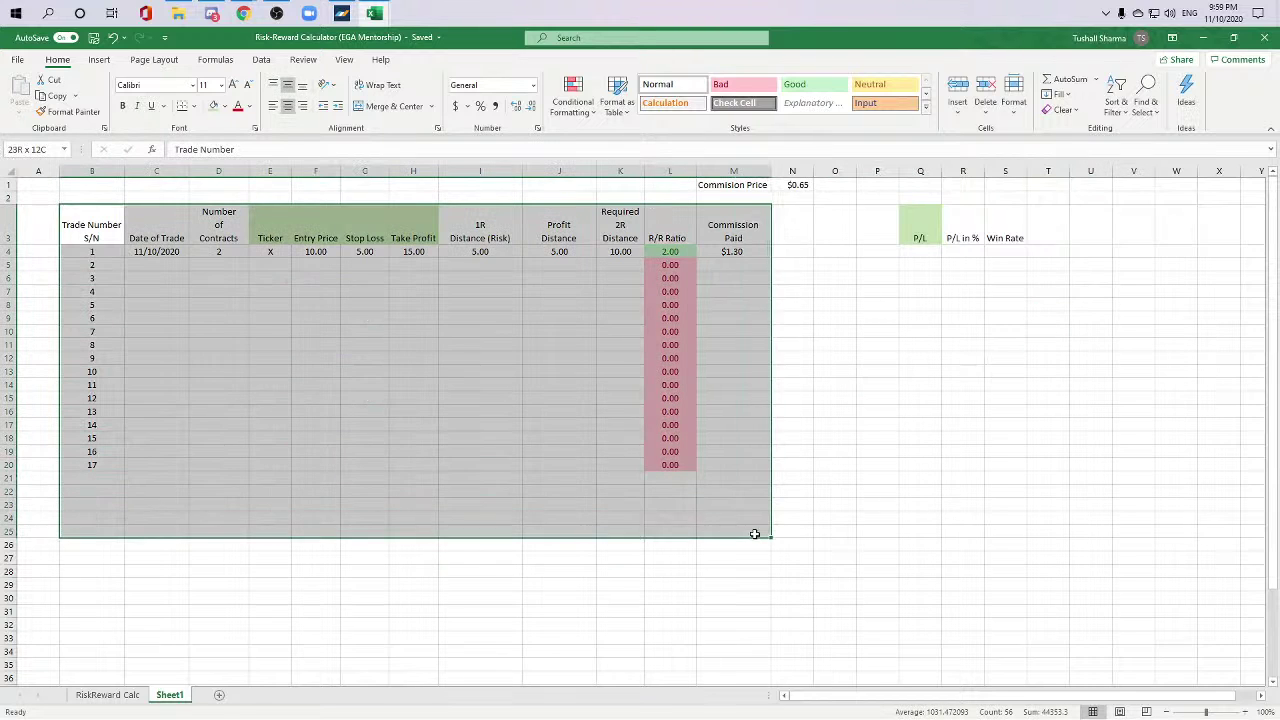
pyautogui.click(843, 422)
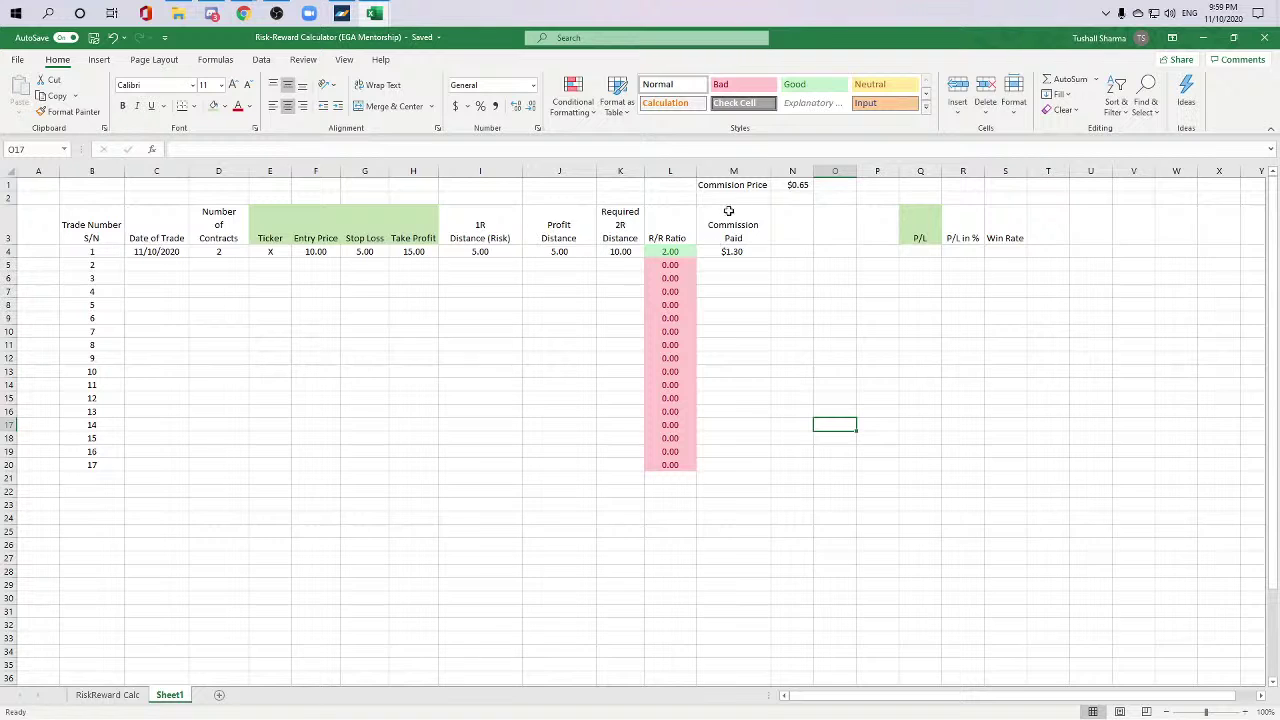
pyautogui.moveTo(729, 211); pyautogui.dragTo(731, 251)
pyautogui.click(792, 331)
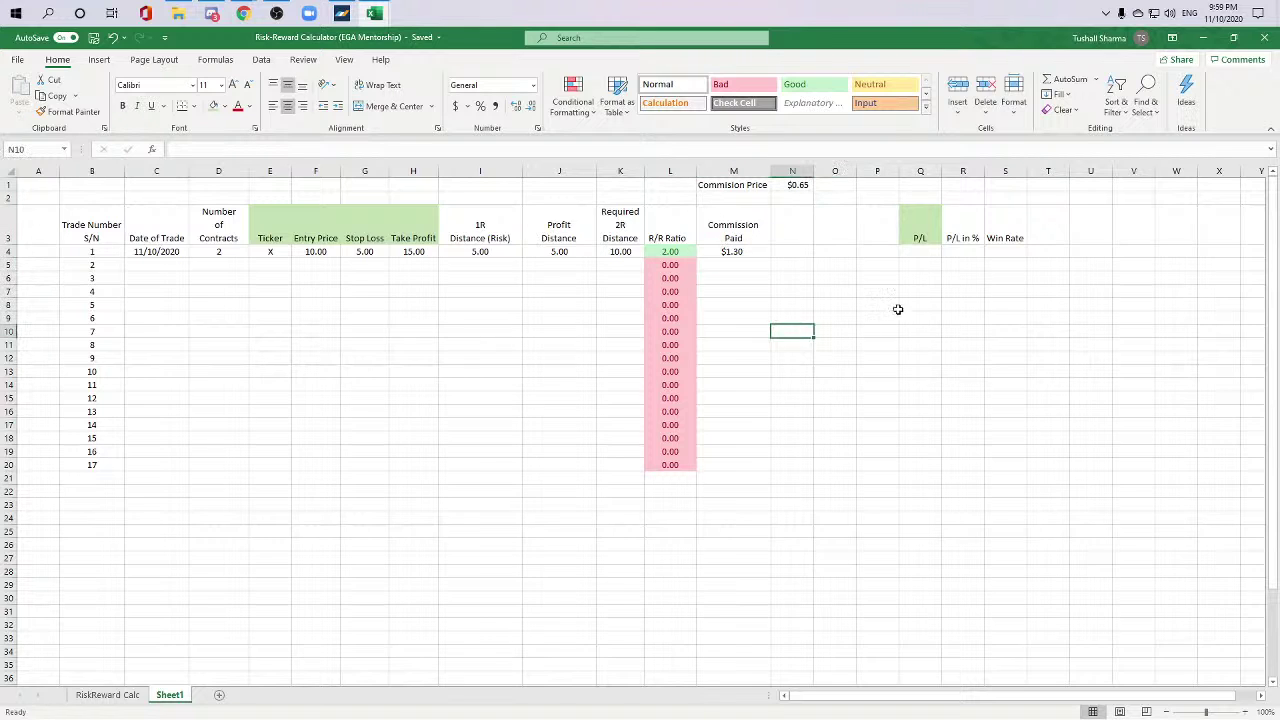
pyautogui.click(920, 271)
pyautogui.click(1073, 448)
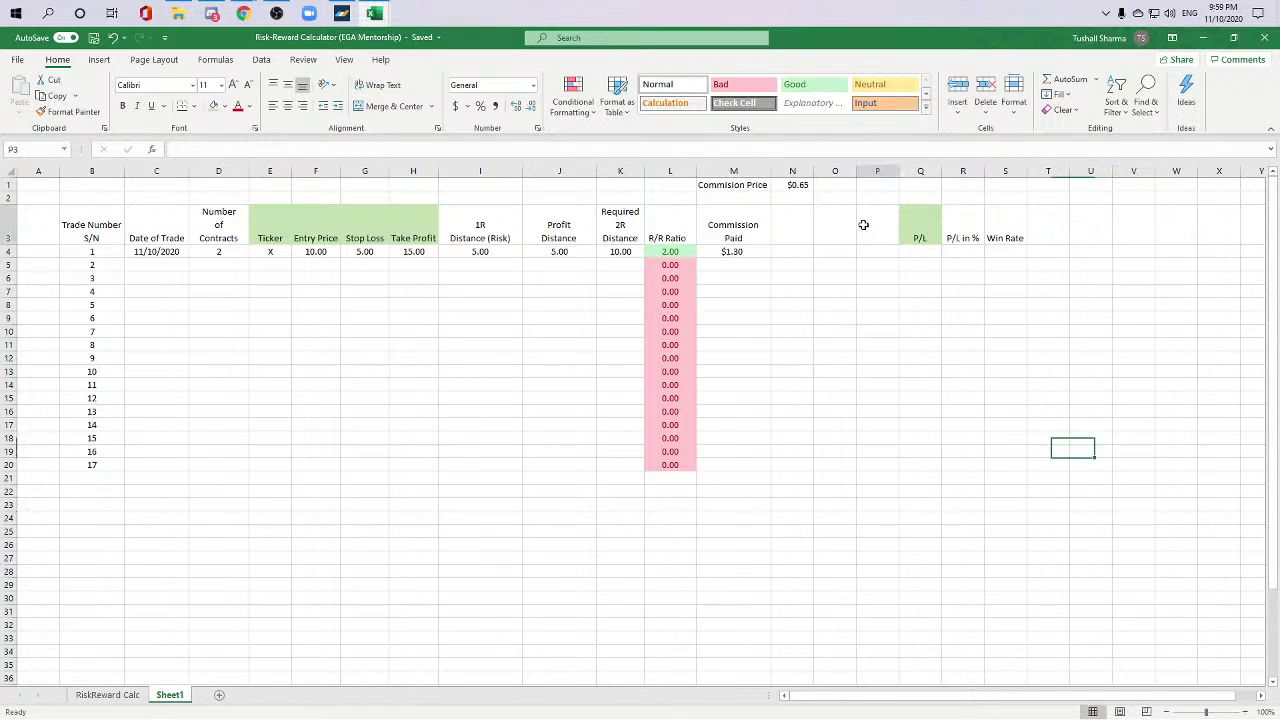
pyautogui.moveTo(863, 225); pyautogui.dragTo(792, 225)
pyautogui.click(960, 344)
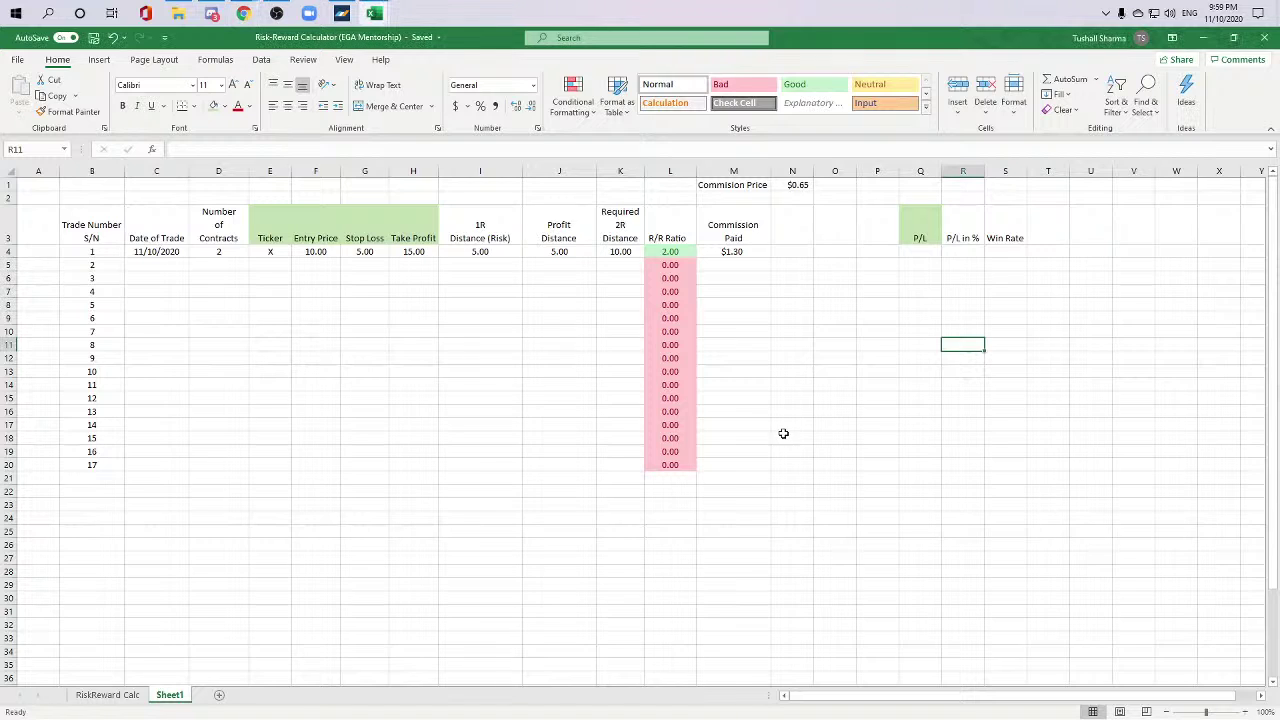
pyautogui.click(828, 238)
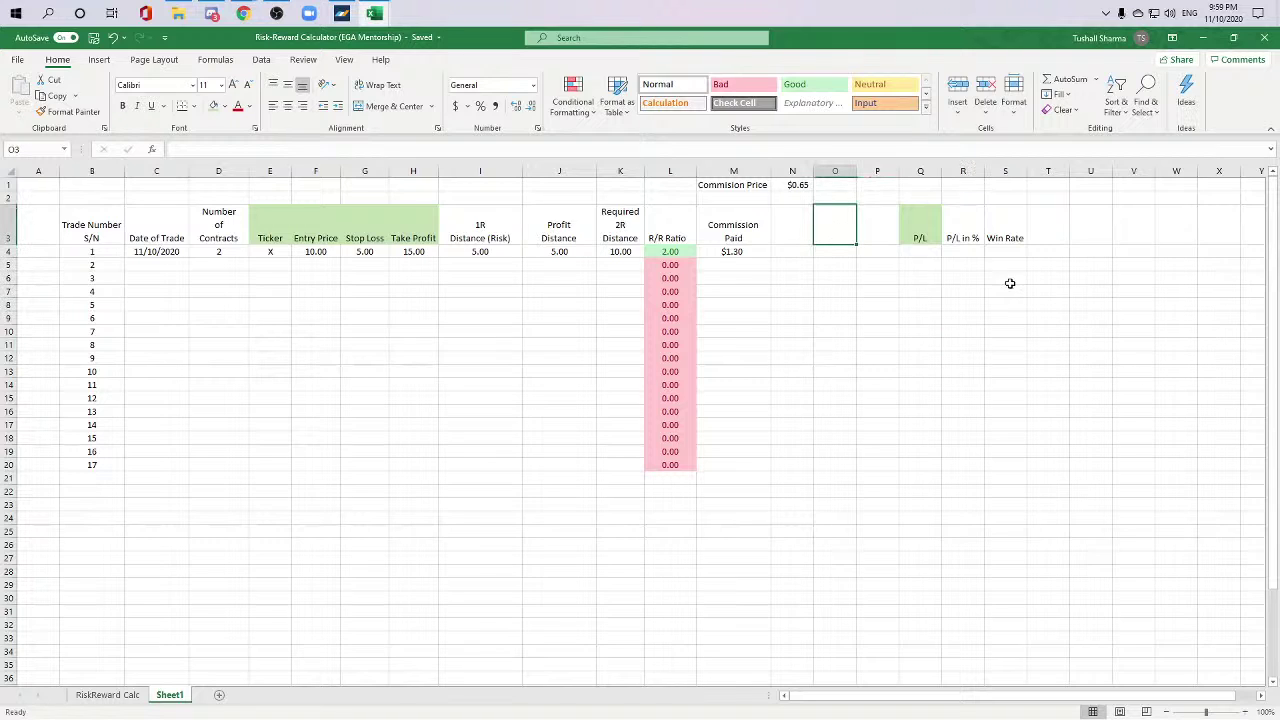
pyautogui.press('Left')
pyautogui.press('Right')
pyautogui.press('Right')
pyautogui.press('Left')
pyautogui.press('Left')
pyautogui.click(960, 369)
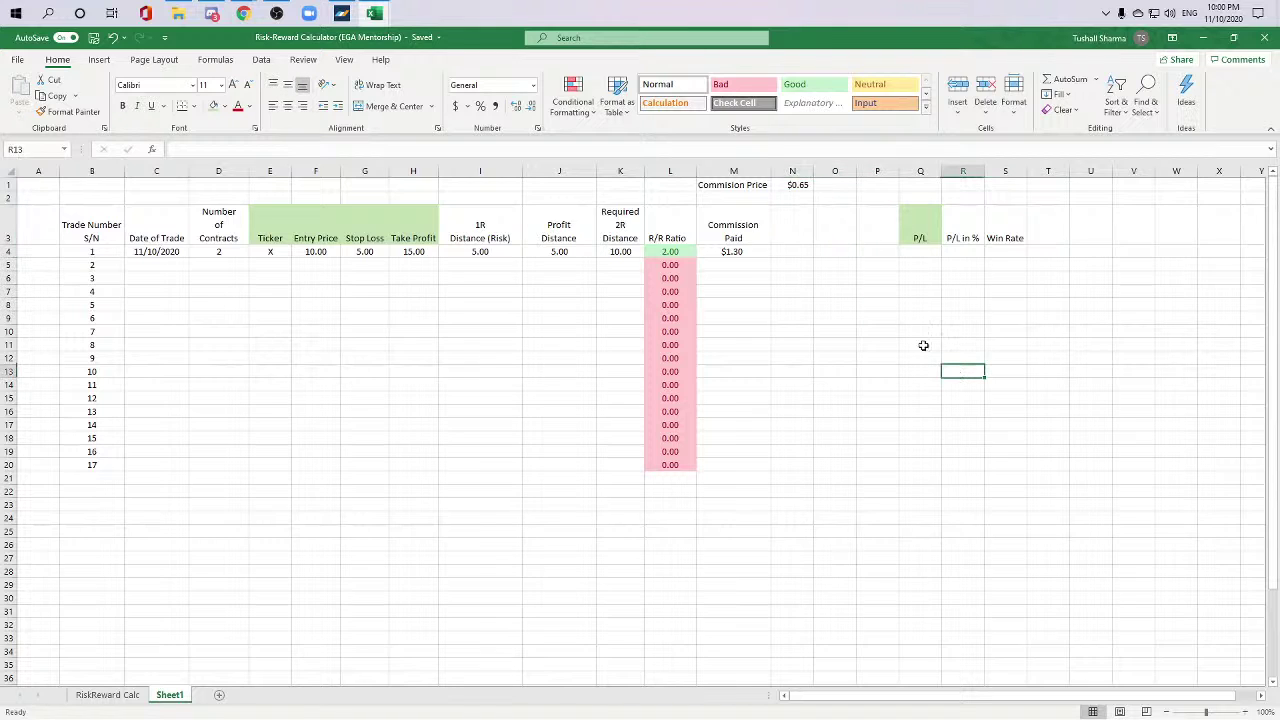
# Step: Add the header Contract Price in cell N3, next to Commission Paid
pyautogui.click(790, 243)
pyautogui.write('C')
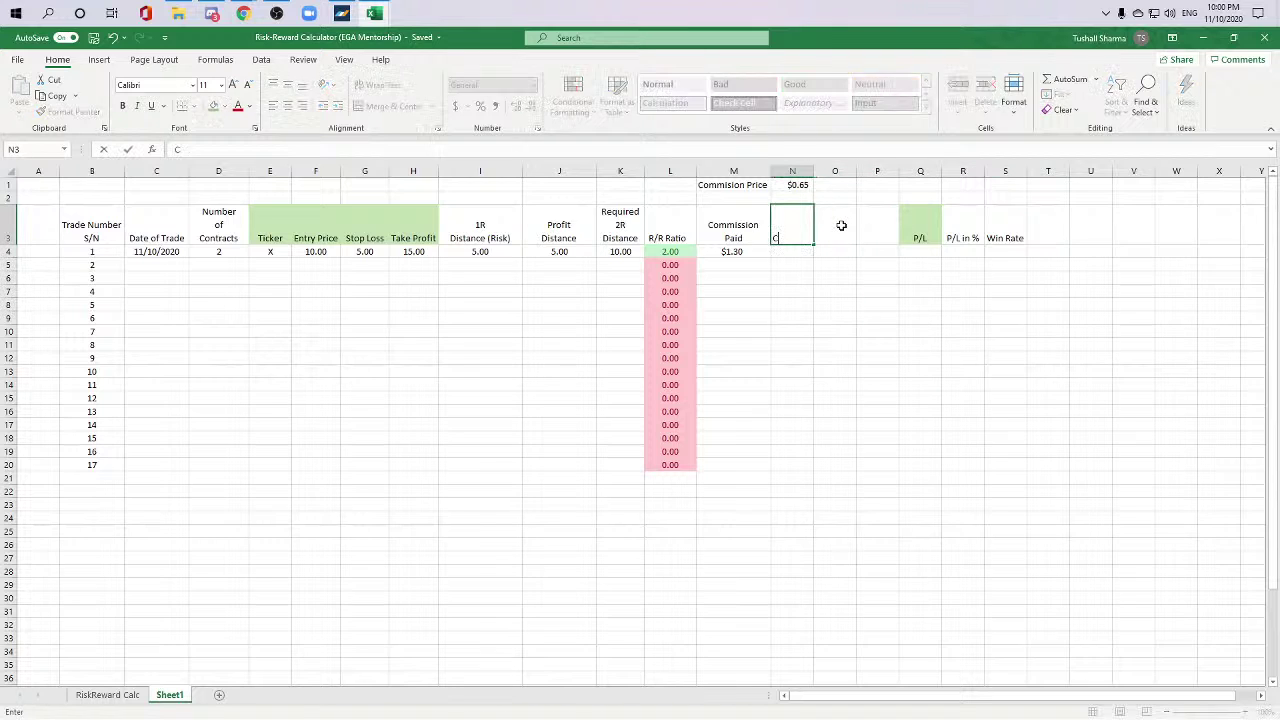
pyautogui.write('ontract Price')
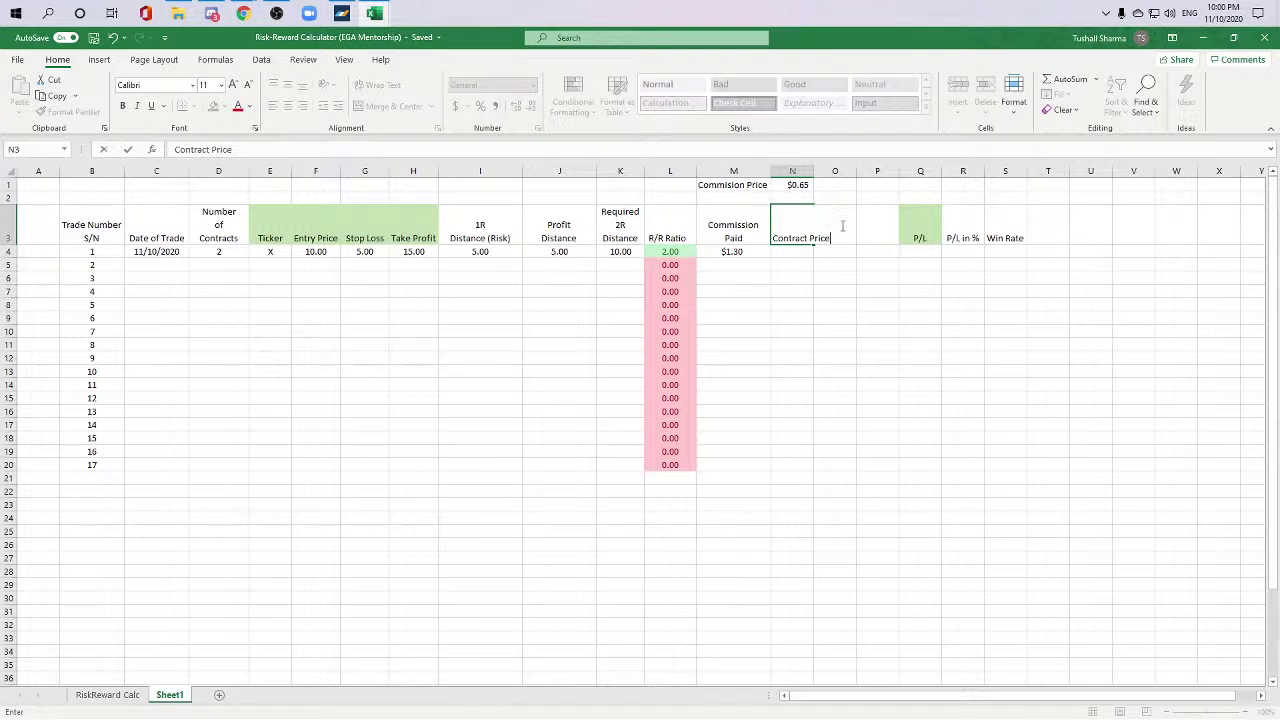
pyautogui.click(836, 227)
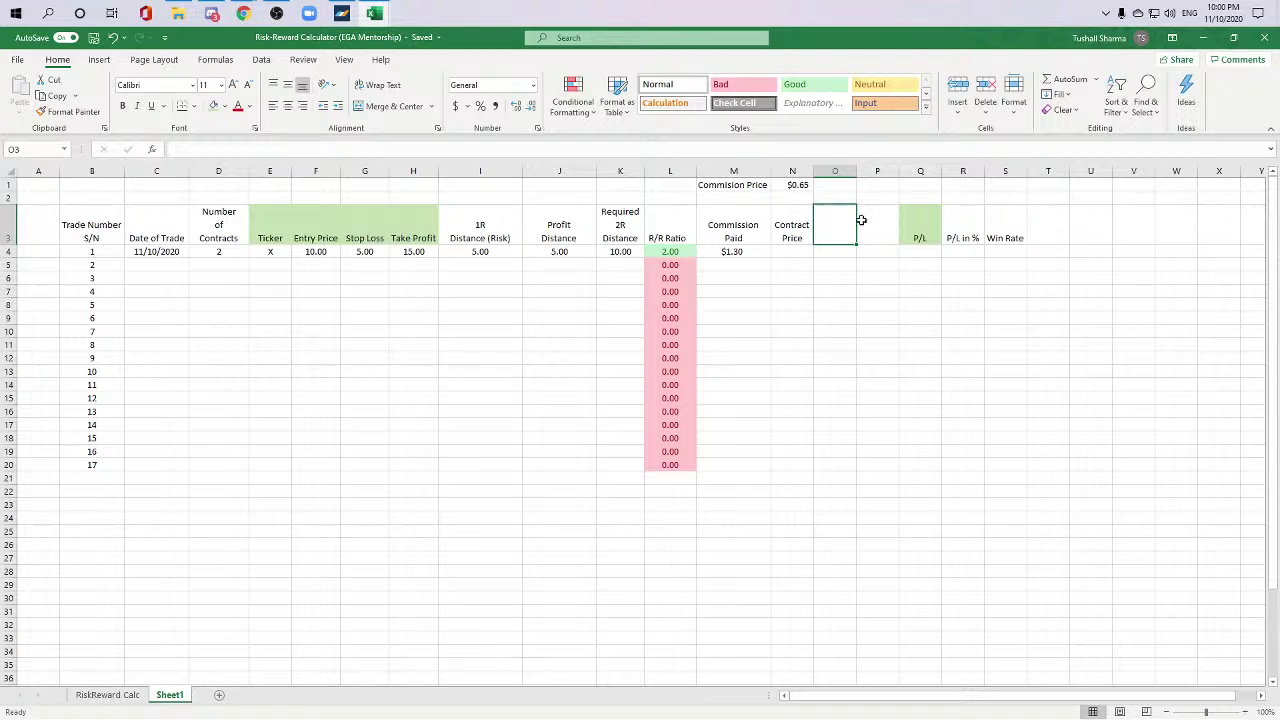
pyautogui.click(989, 353)
# Step: Add the header Capital Used in cell O3, next to Contract Price
pyautogui.click(826, 230)
pyautogui.write('Ca')
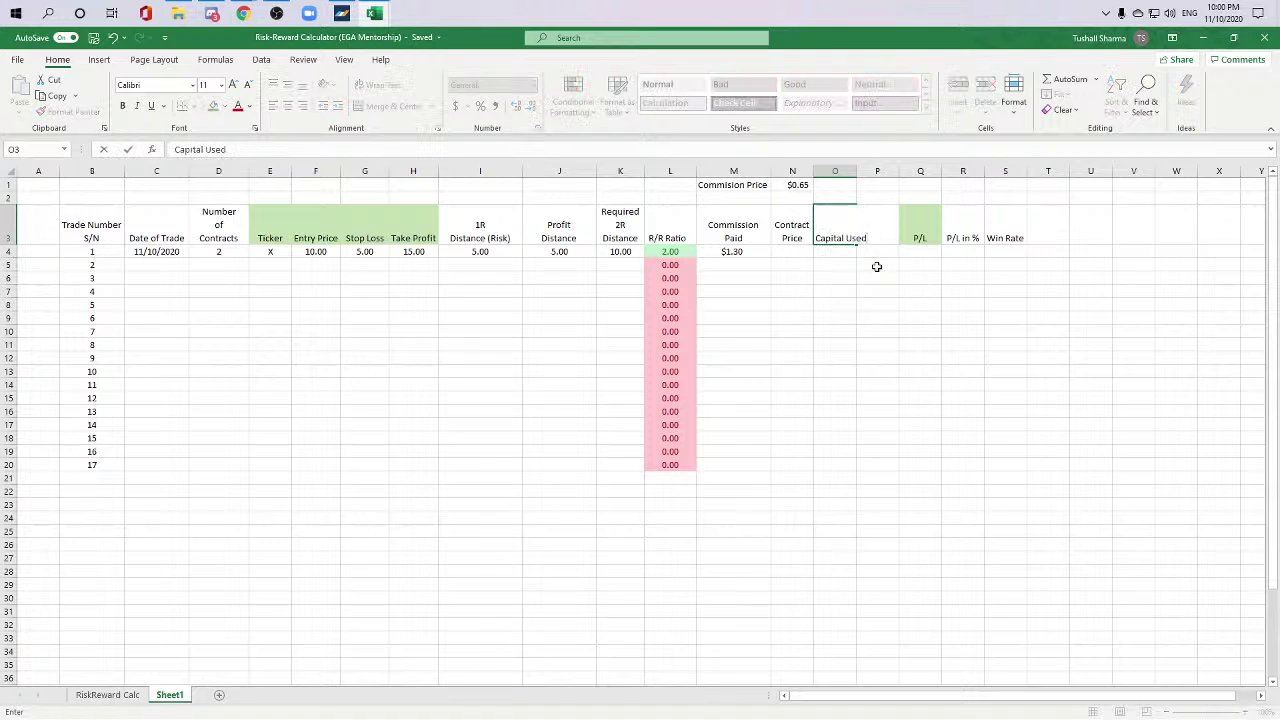
pyautogui.write('pital Used')
pyautogui.press('Left')
pyautogui.press('Right')
pyautogui.press('Right')
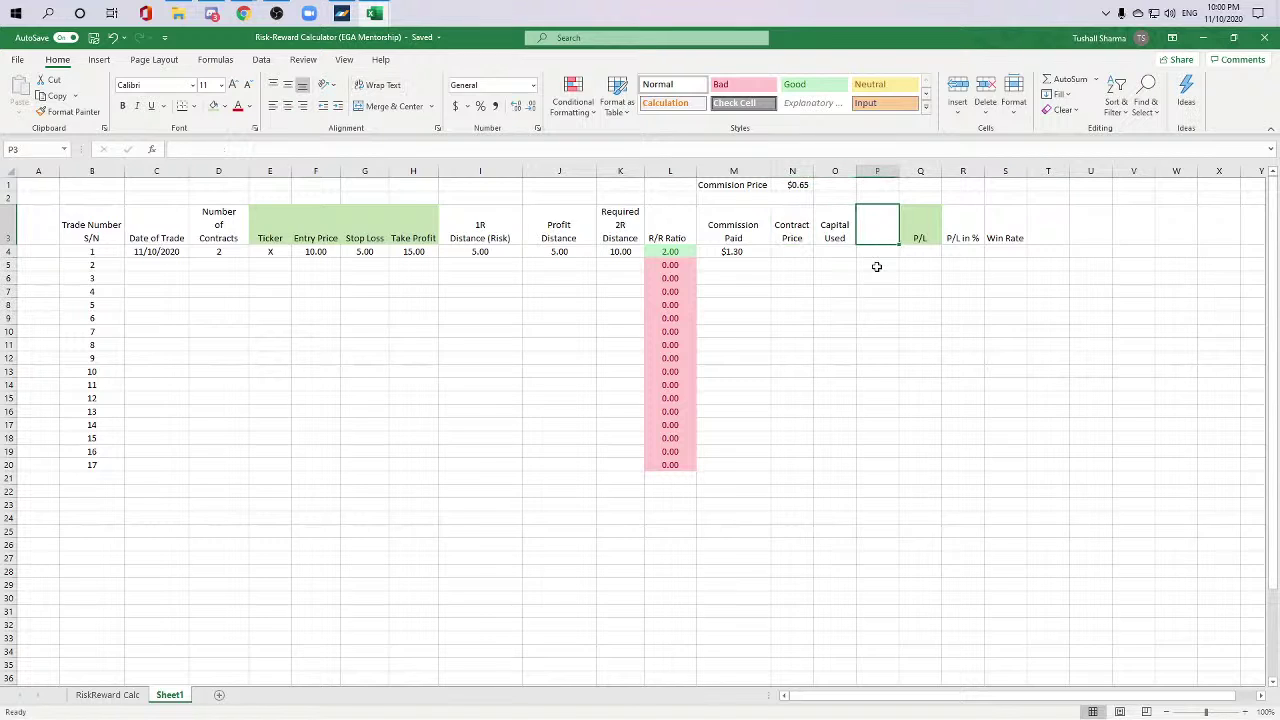
# Step: Move the P/L header to P3 and the P/L in % header to Q3
pyautogui.press('Right')
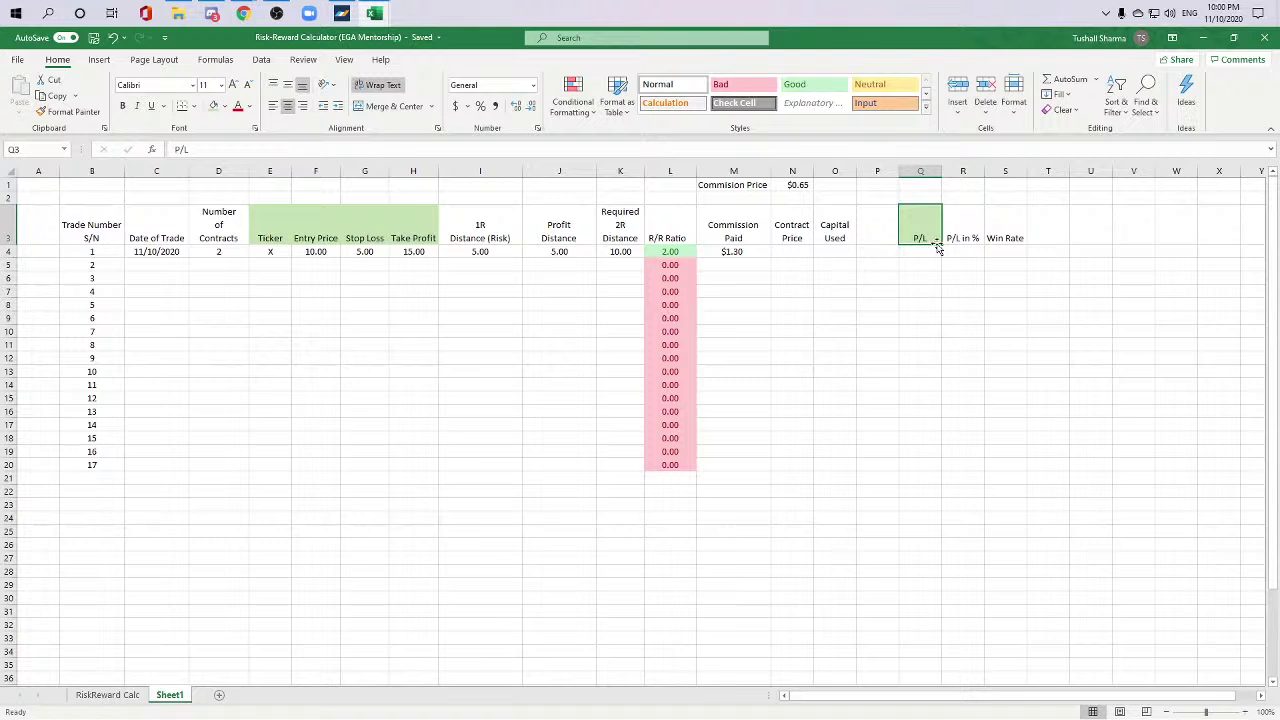
pyautogui.moveTo(937, 250); pyautogui.dragTo(880, 247)
pyautogui.click(948, 222)
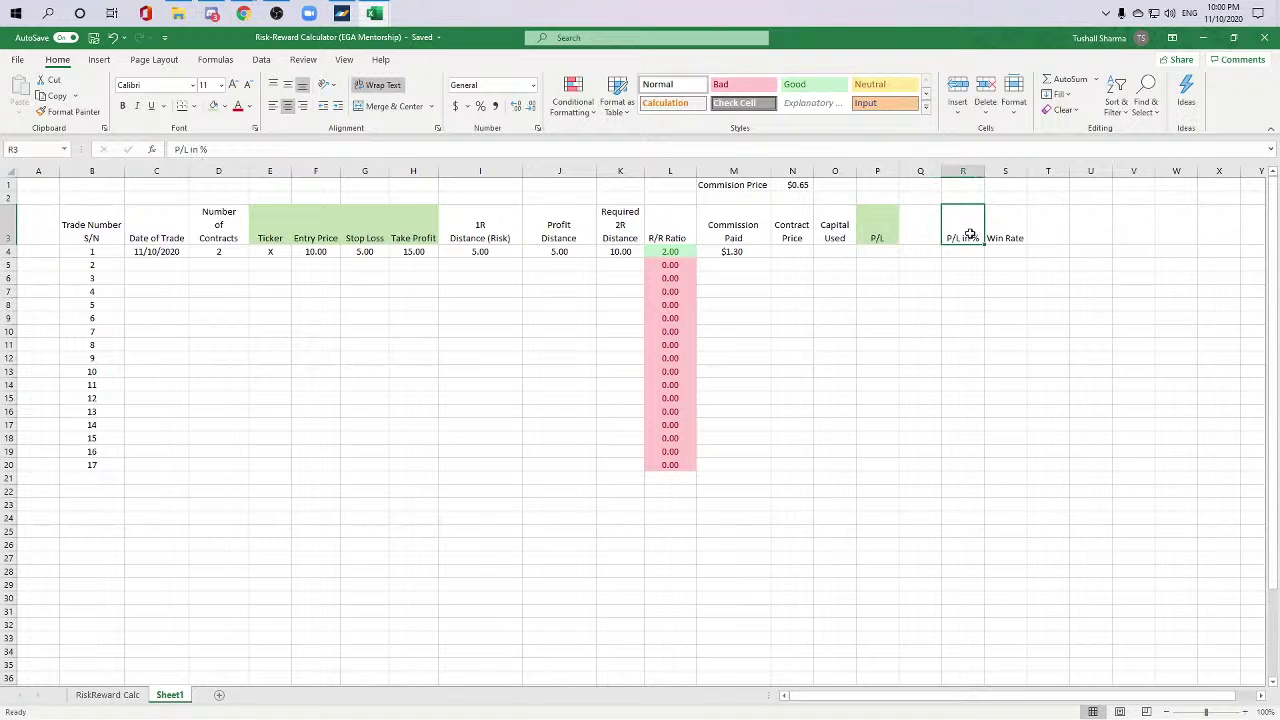
pyautogui.moveTo(963, 248); pyautogui.dragTo(921, 248)
pyautogui.click(960, 328)
# Step: Enter a contract price of $4.00 for trade 1 in cell N4
pyautogui.click(791, 251)
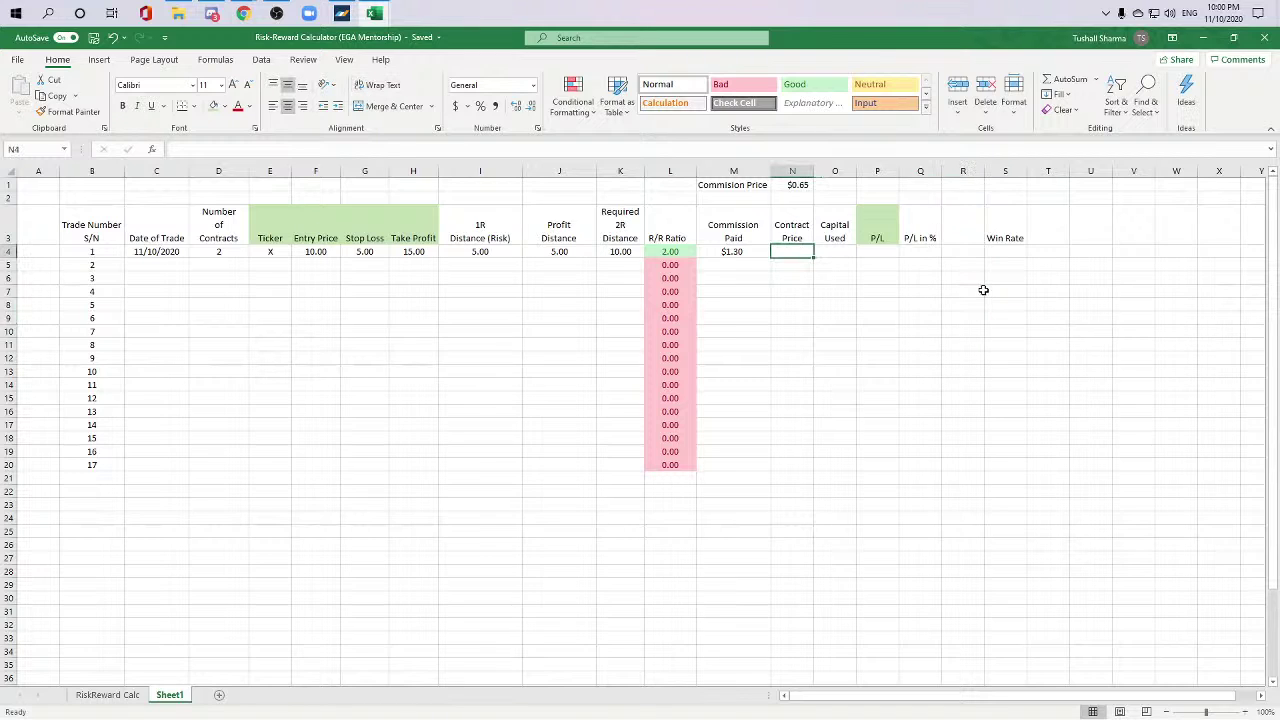
pyautogui.write('$4.0')
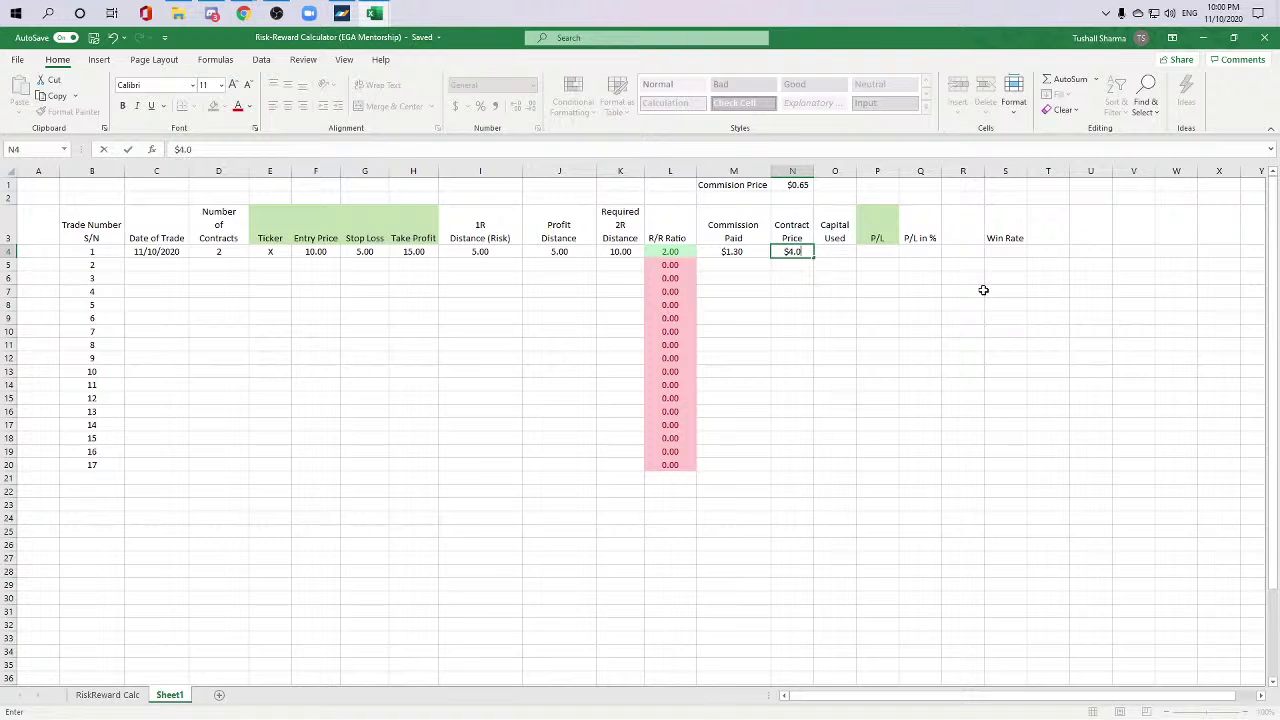
pyautogui.press('Return')
# Step: Calculate trade 1's capital used in O4 with the formula =N4*100*D4
pyautogui.click(832, 251)
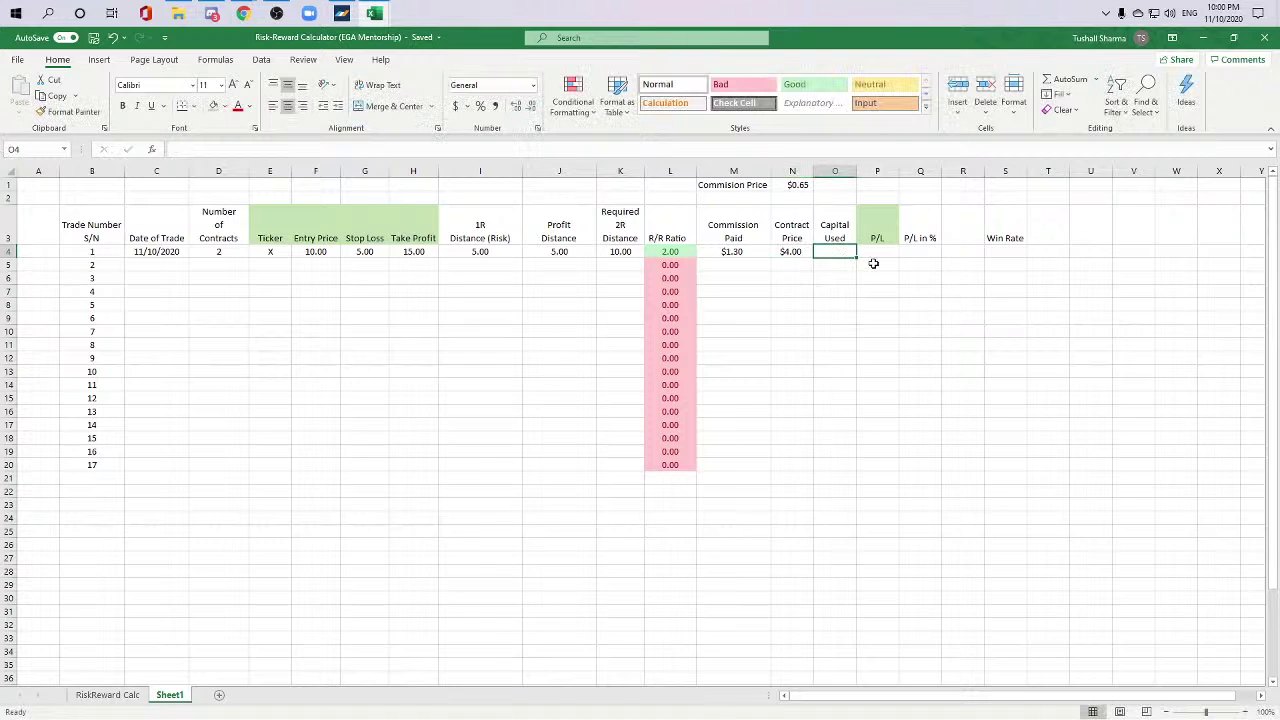
pyautogui.write('=')
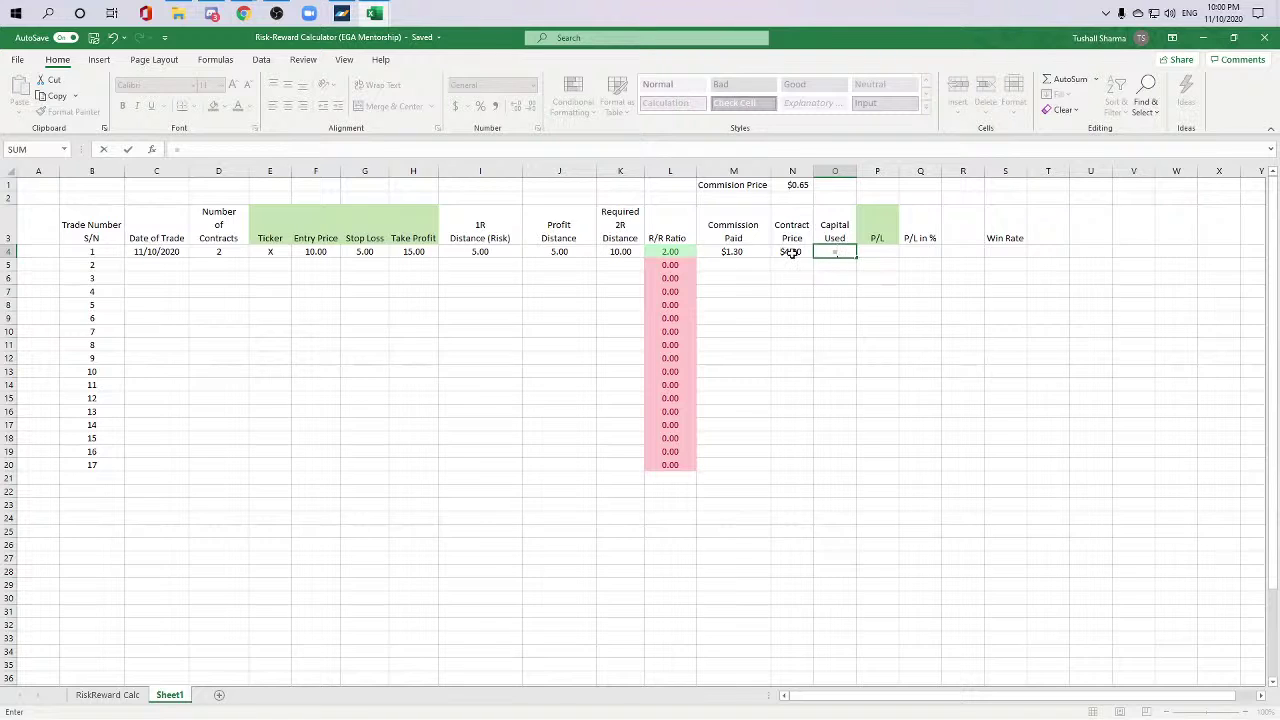
pyautogui.click(791, 252)
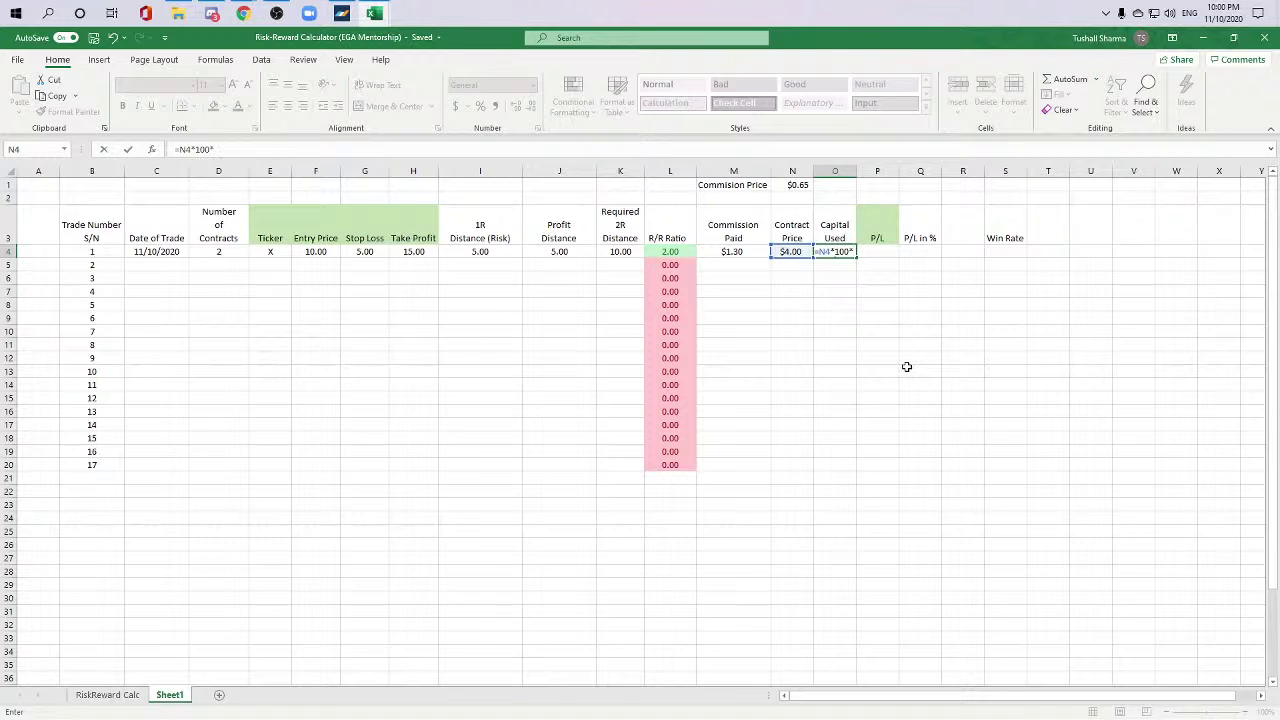
pyautogui.click(200, 253)
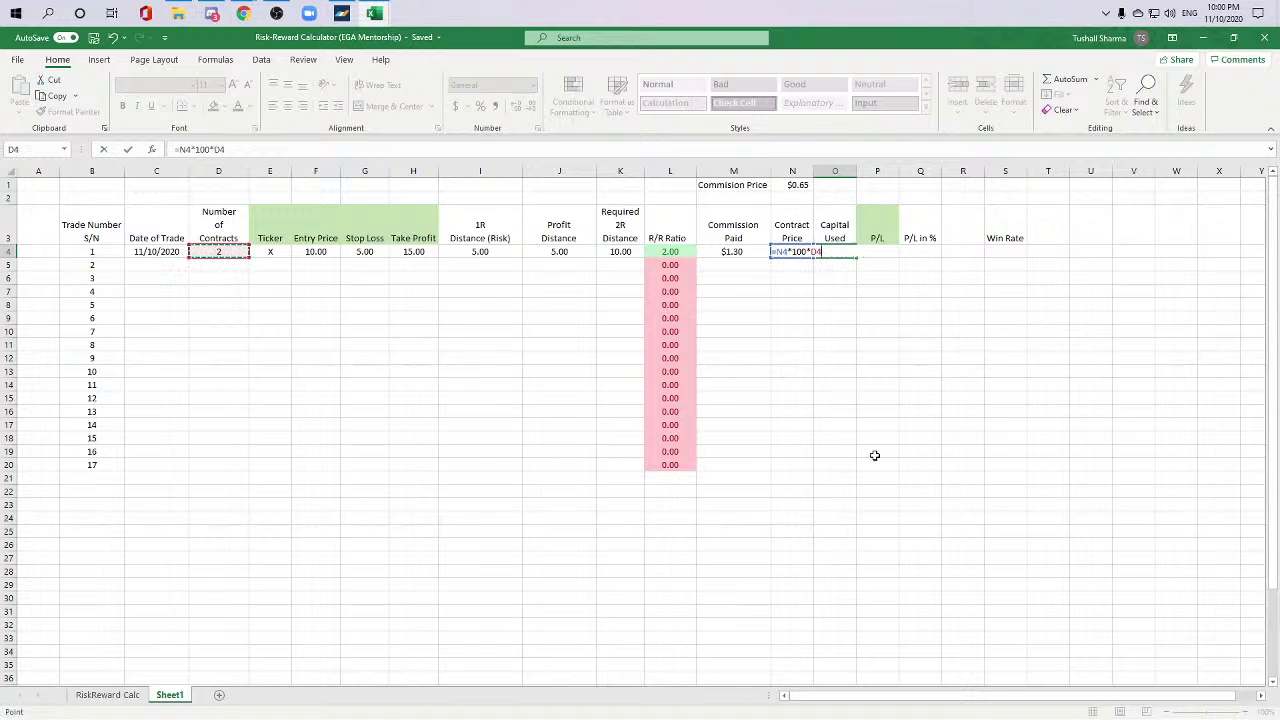
pyautogui.press('Return')
pyautogui.click(1018, 349)
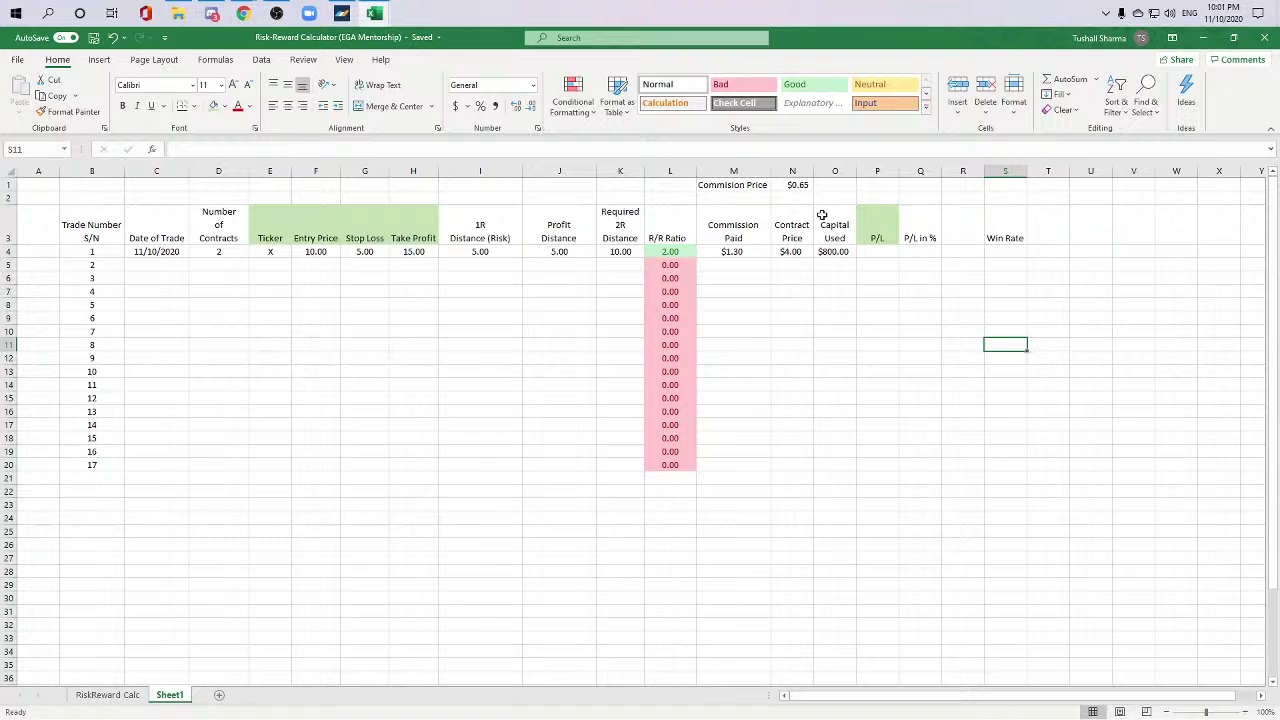
pyautogui.click(816, 277)
pyautogui.click(815, 253)
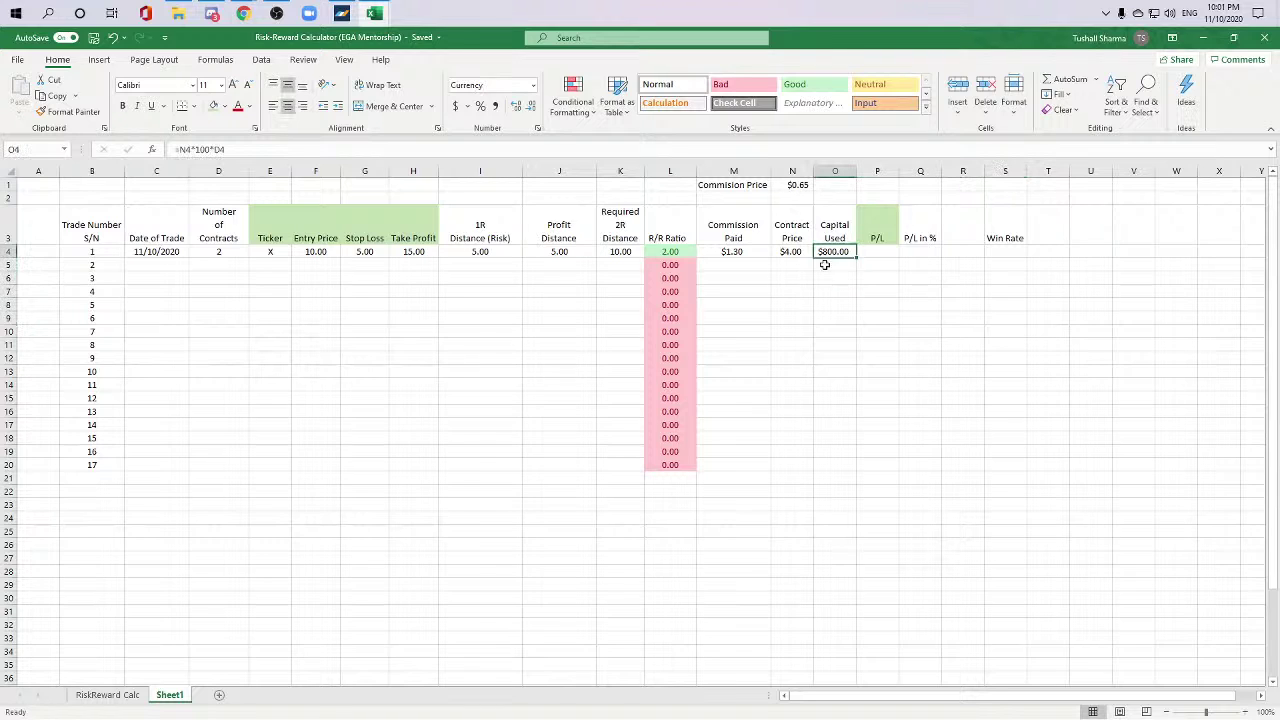
pyautogui.click(892, 251)
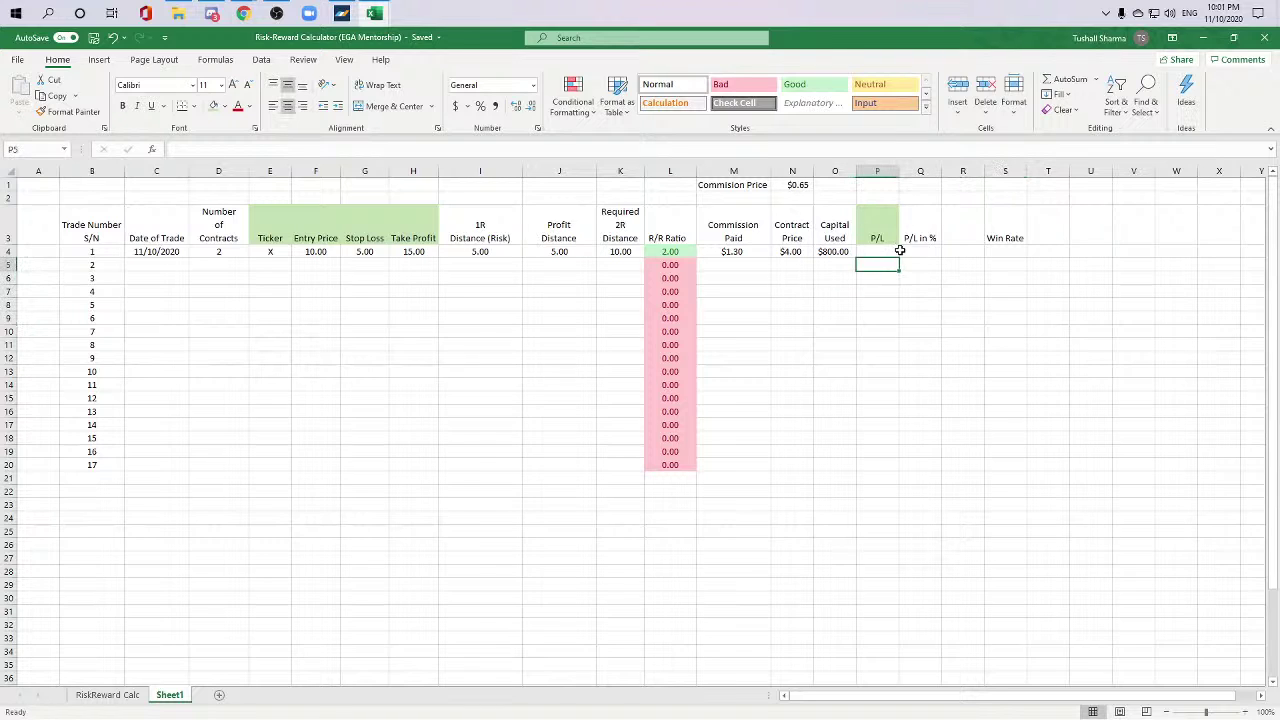
pyautogui.click(1061, 367)
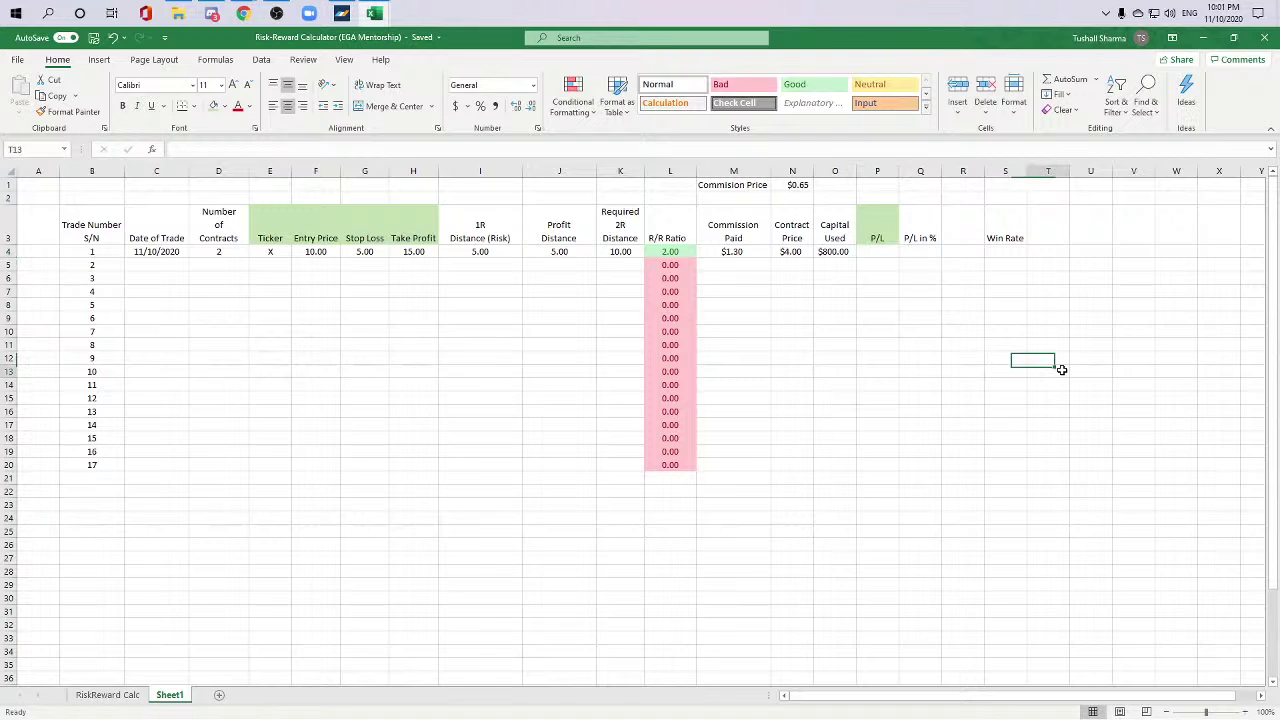
pyautogui.click(877, 250)
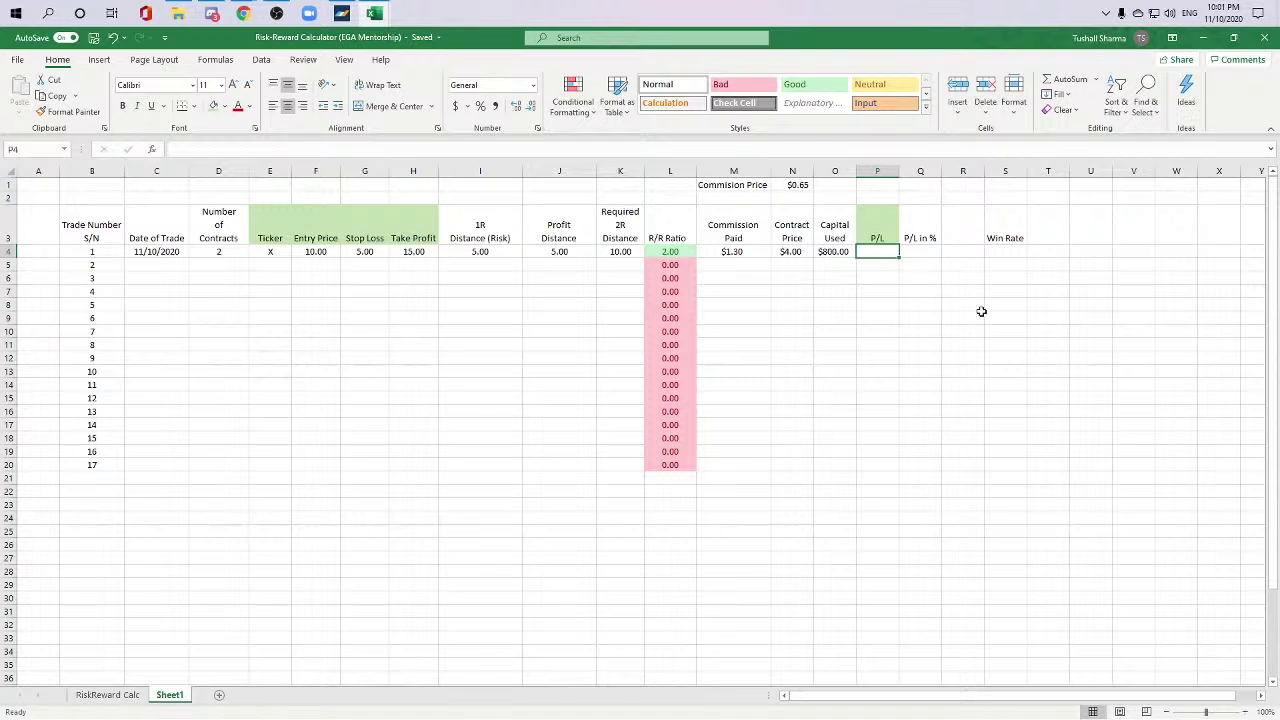
pyautogui.click(1022, 362)
# Step: Move the P/L and P/L in % headers back one column to Q3 and R3, beside Win Rate
pyautogui.moveTo(882, 212); pyautogui.dragTo(971, 214)
pyautogui.click(931, 218)
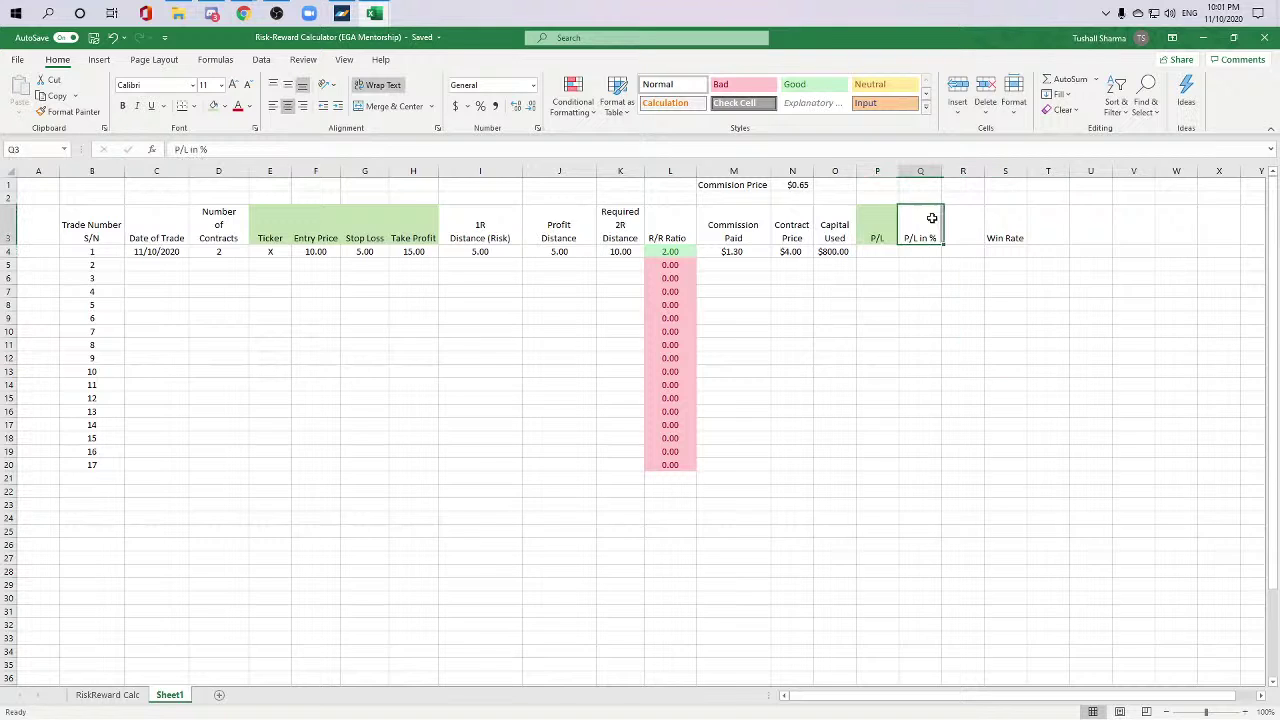
pyautogui.click(883, 227)
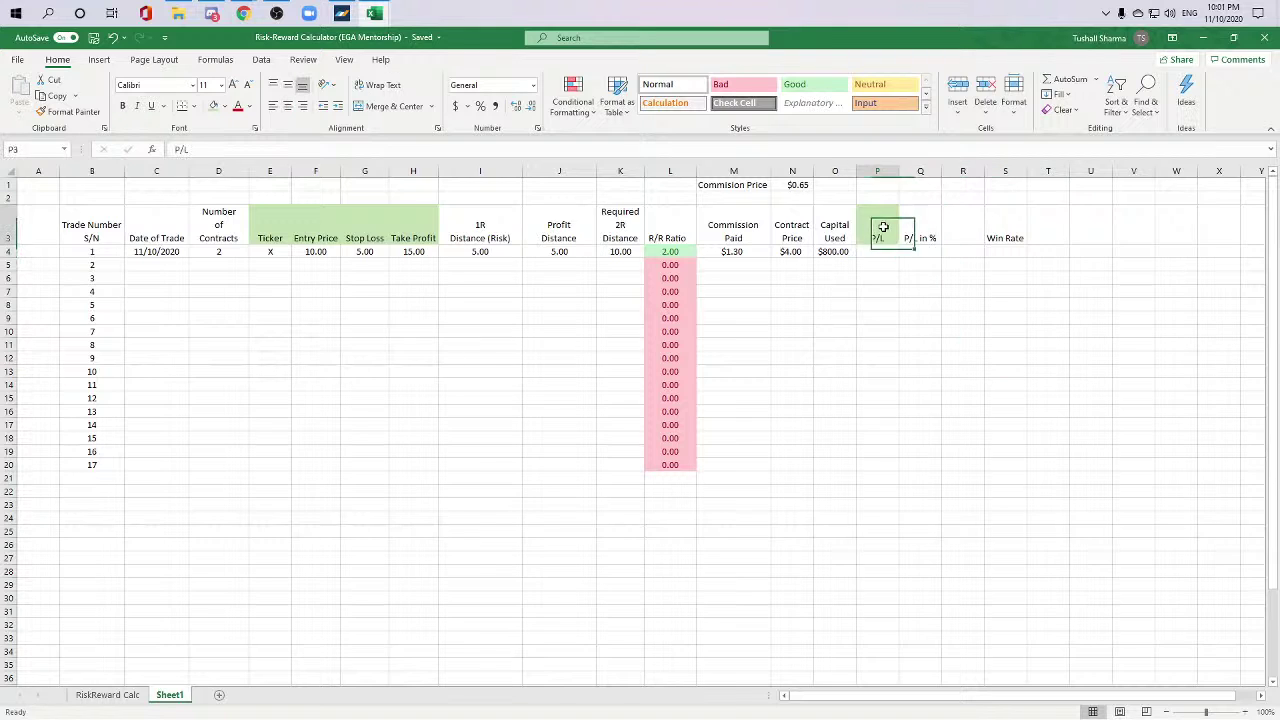
pyautogui.moveTo(883, 227); pyautogui.dragTo(962, 250)
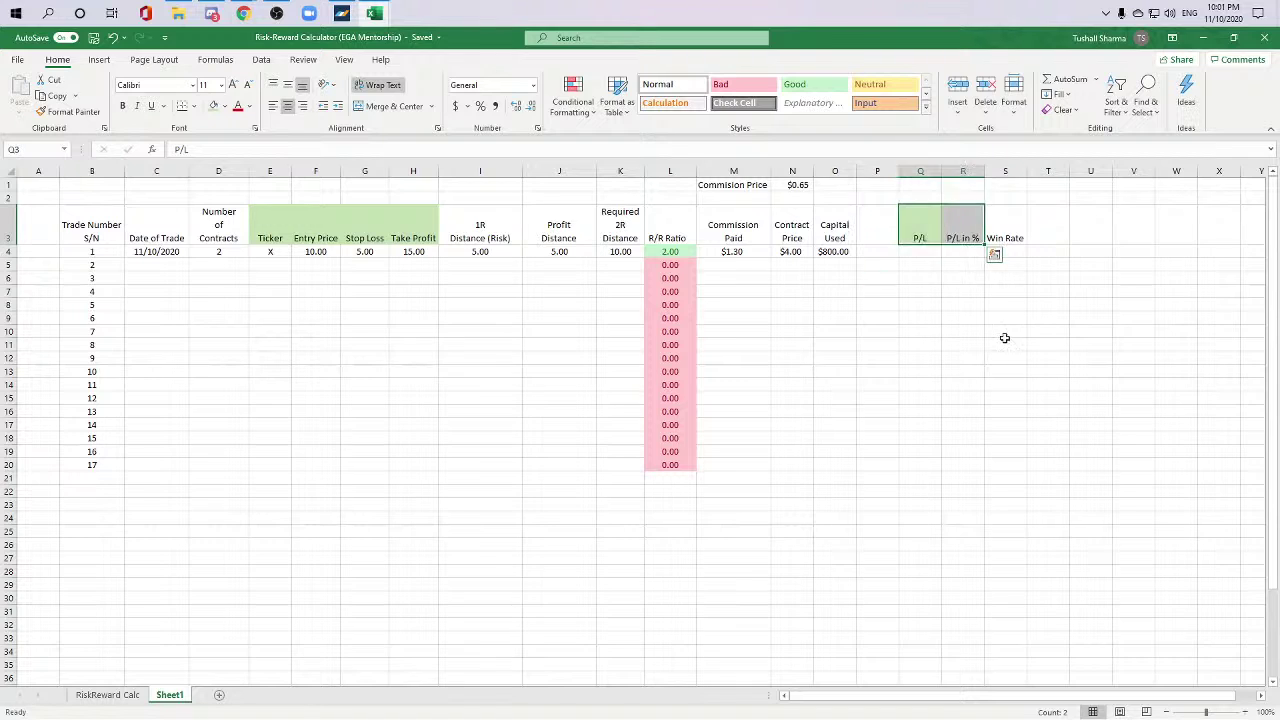
# Step: Add the header Price Contract Sold in cell P3, with each word on its own line
pyautogui.click(886, 236)
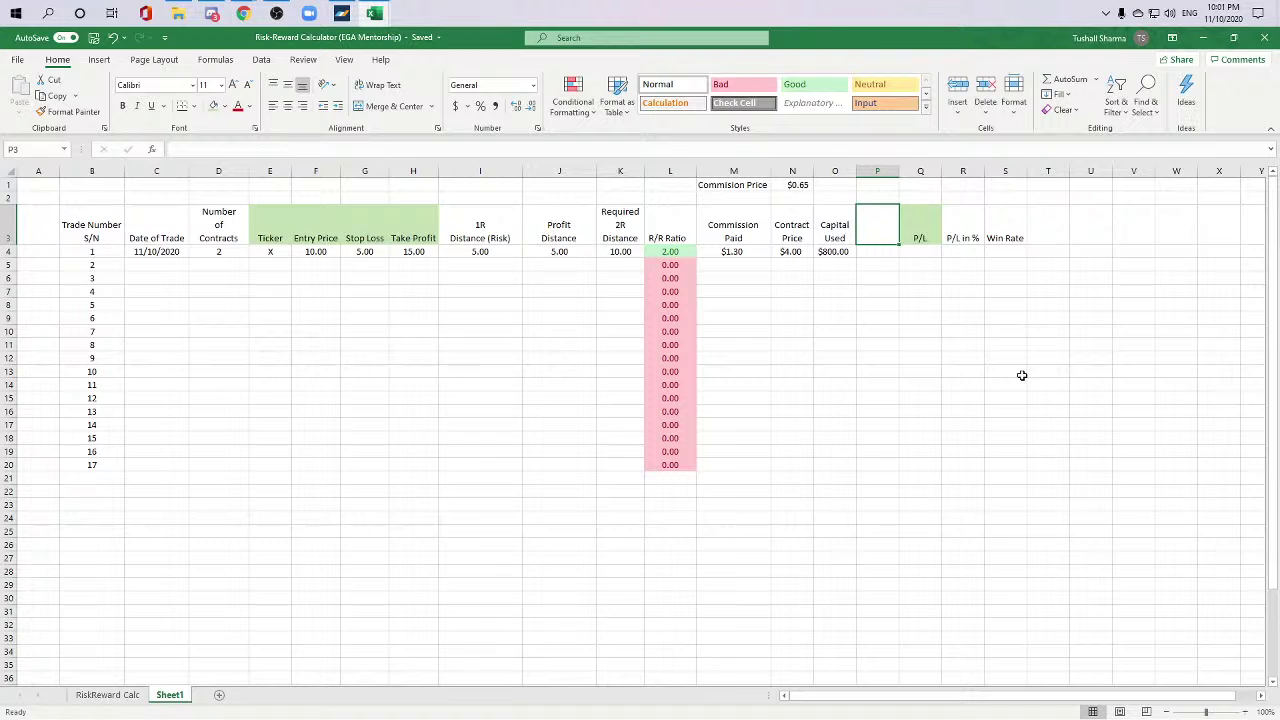
pyautogui.write('Price')
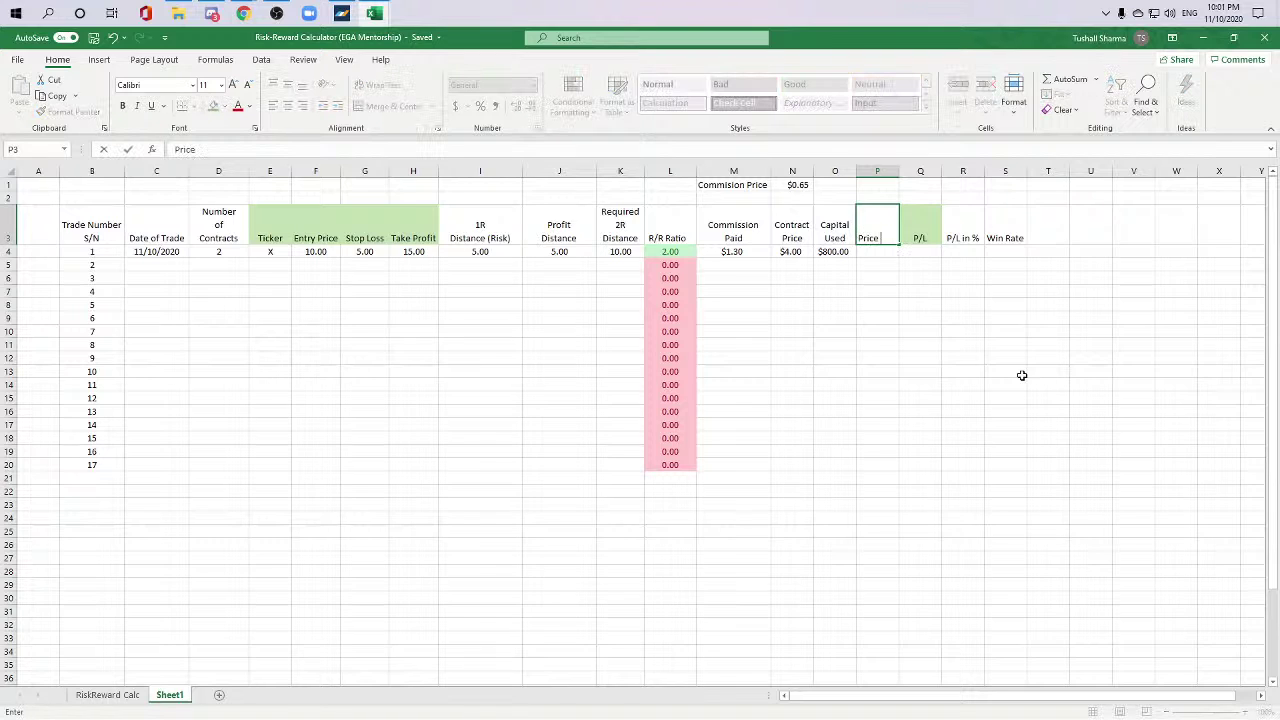
pyautogui.hotkey('alt', 'Return')
pyautogui.write('Contract SDo')
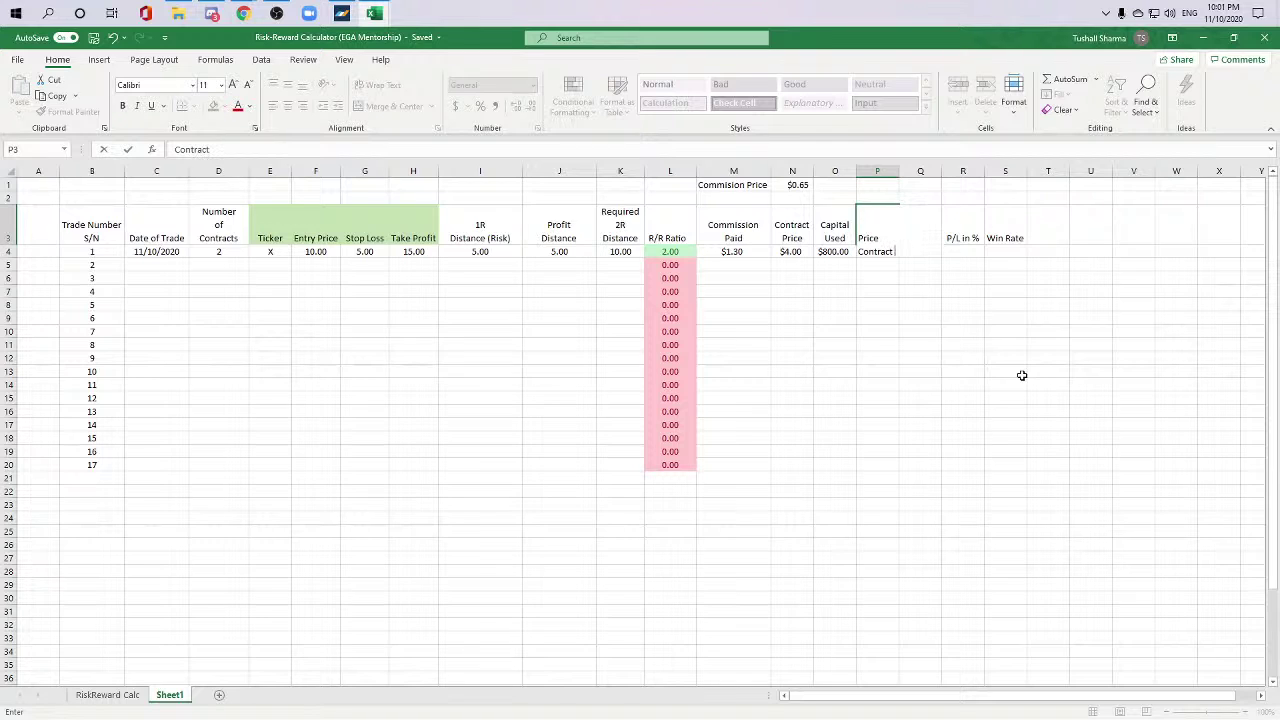
pyautogui.hotkey('alt', 'Return')
pyautogui.write('Sold')
pyautogui.press('Return')
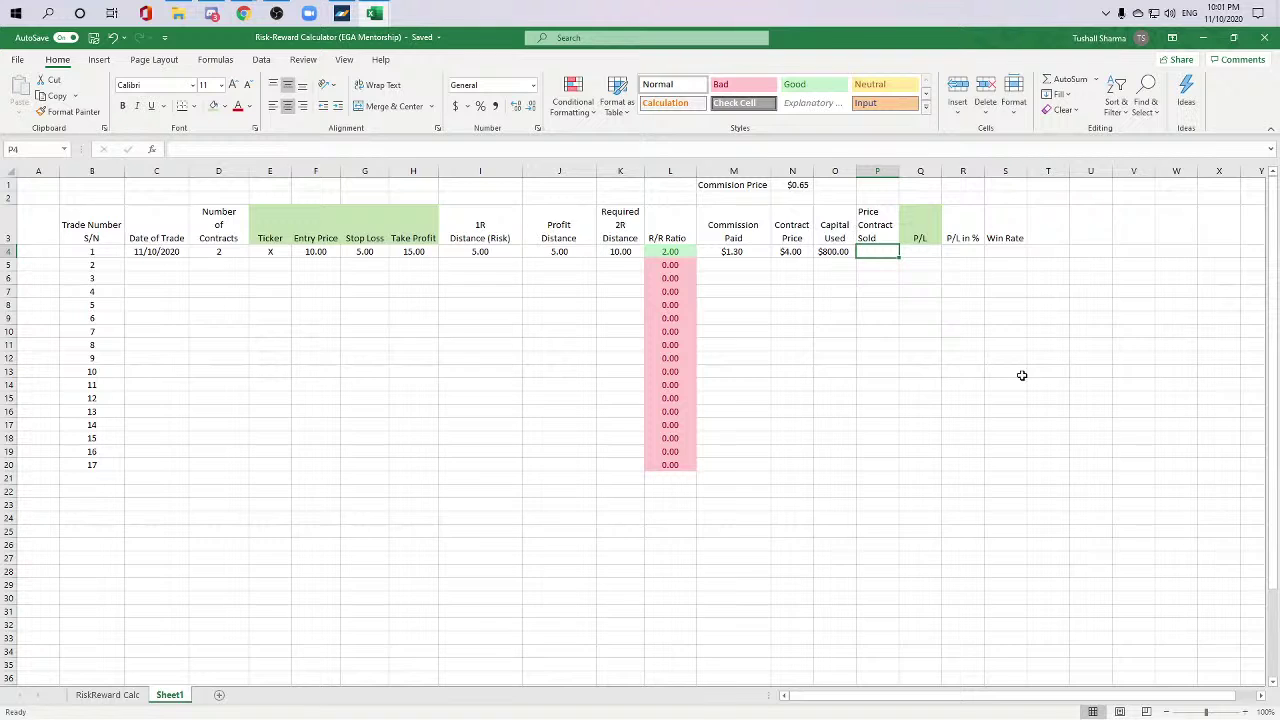
# Step: Enter a sold contract price of $4.50 for trade 1 in cell P4
pyautogui.write('$')
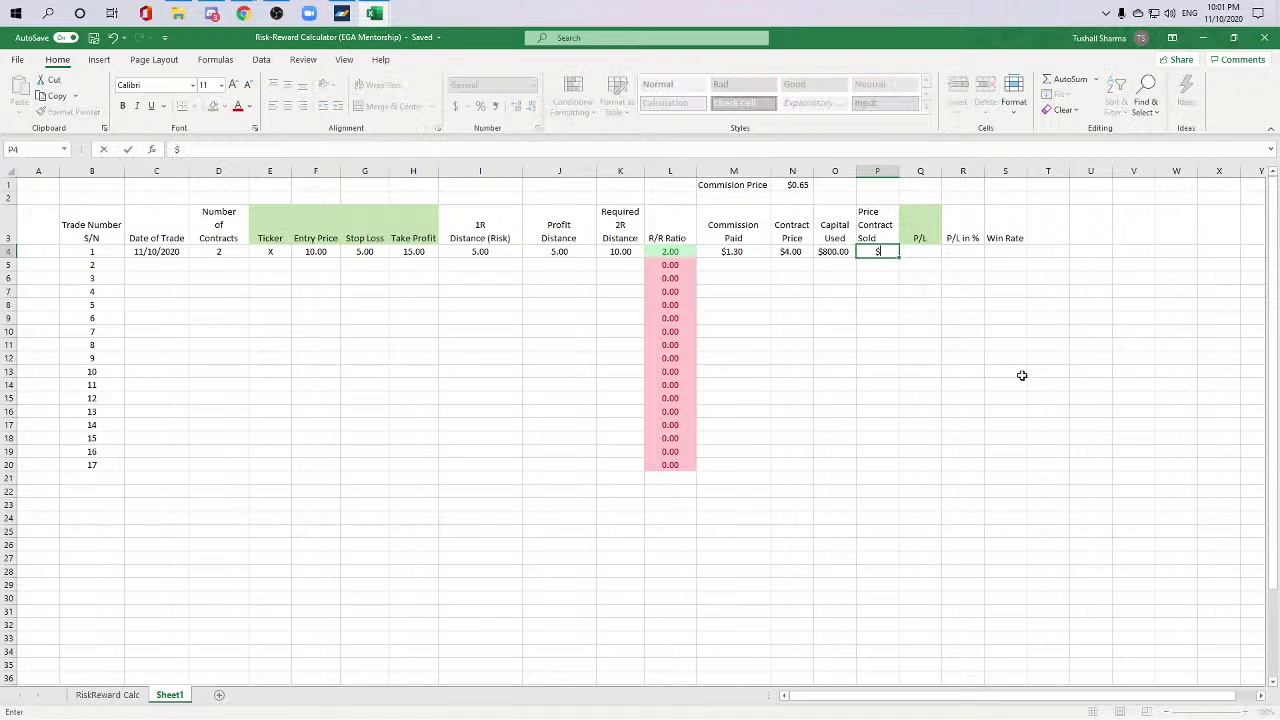
pyautogui.write('4.50')
pyautogui.hotkey('ctrl', 'Return')
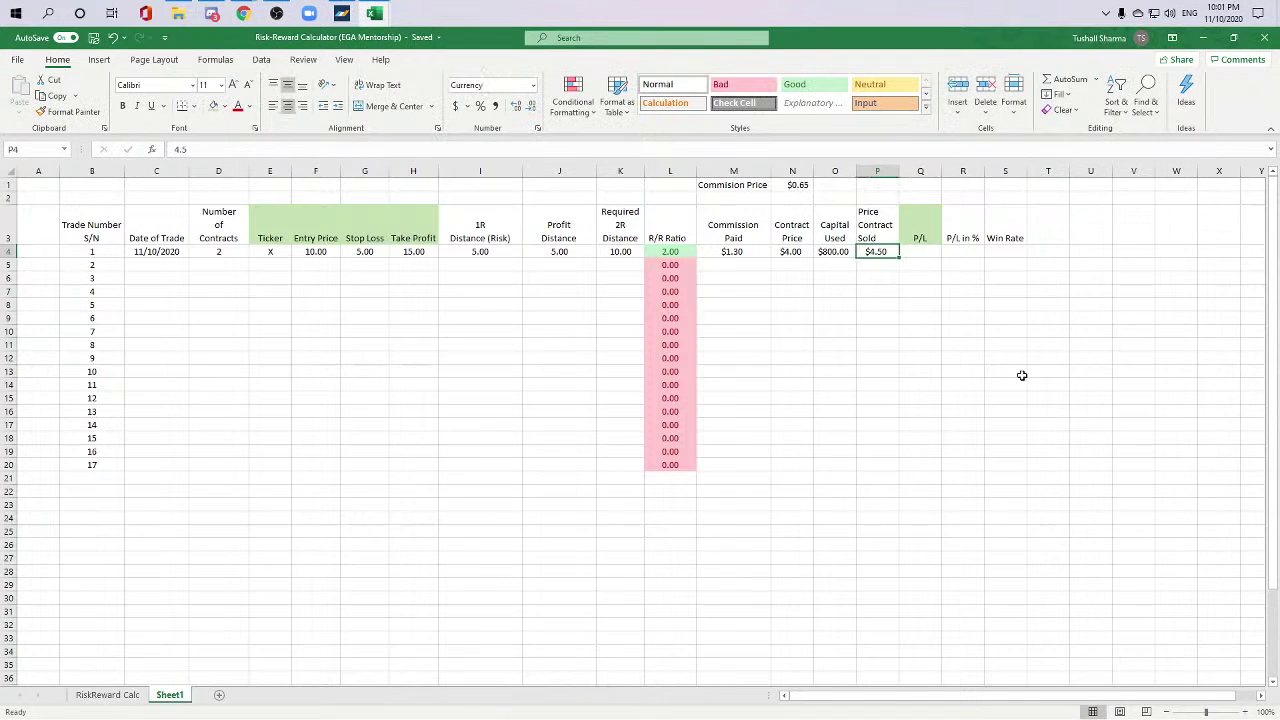
# Step: Move the P/L, P/L in % and Win Rate headers one column over so they start in R3
pyautogui.press('Right')
pyautogui.press('Right')
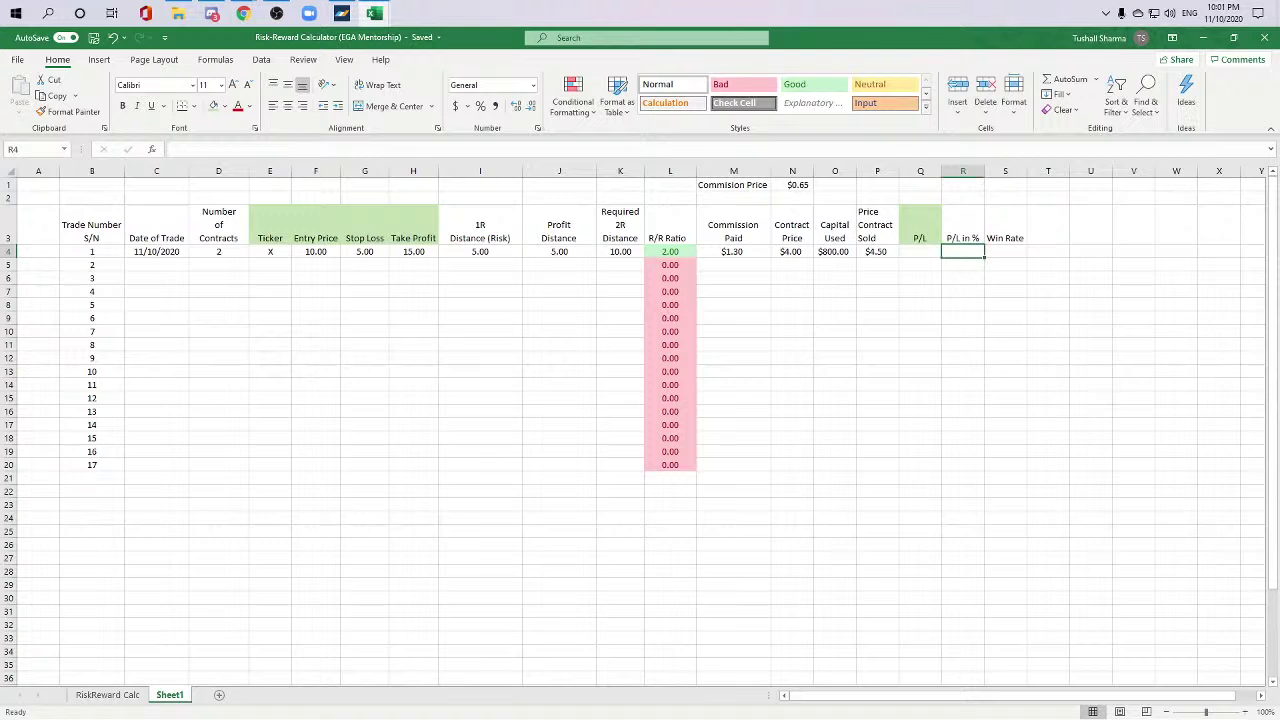
pyautogui.moveTo(918, 236); pyautogui.dragTo(1043, 248)
pyautogui.click(1040, 343)
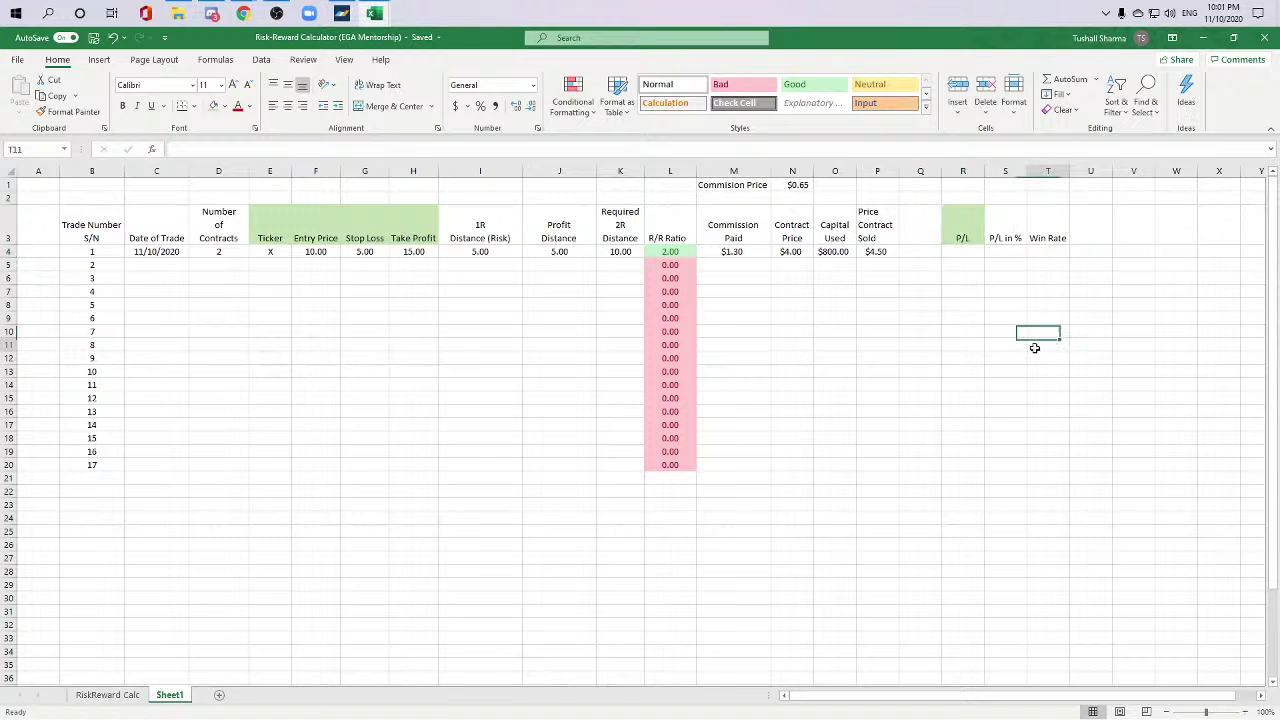
pyautogui.moveTo(163, 236); pyautogui.dragTo(1054, 497)
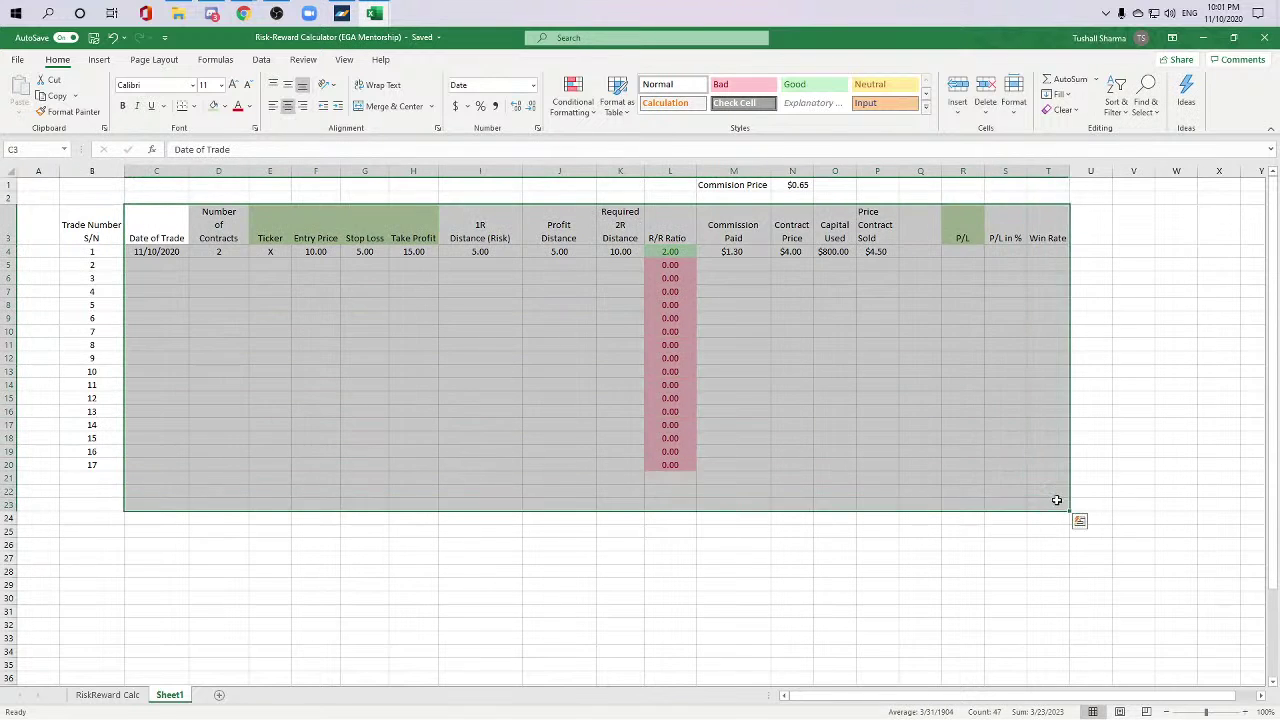
pyautogui.click(1045, 497)
pyautogui.click(930, 402)
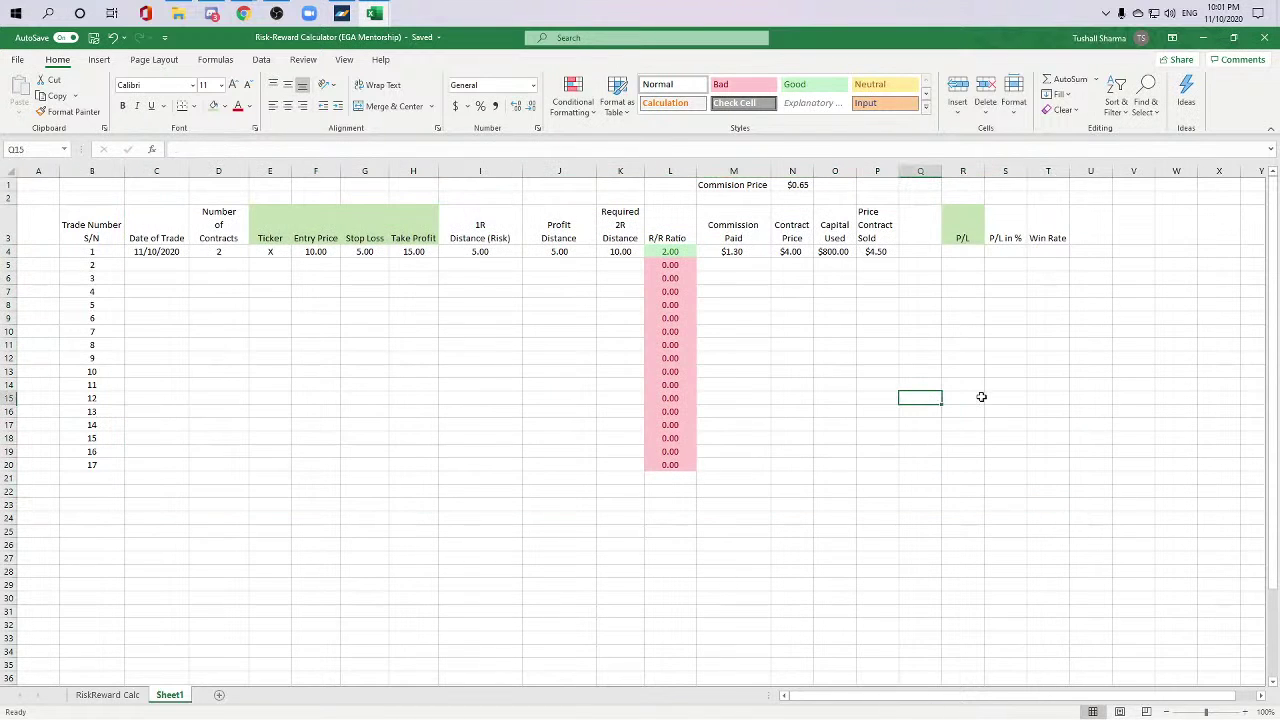
pyautogui.click(901, 304)
pyautogui.click(928, 291)
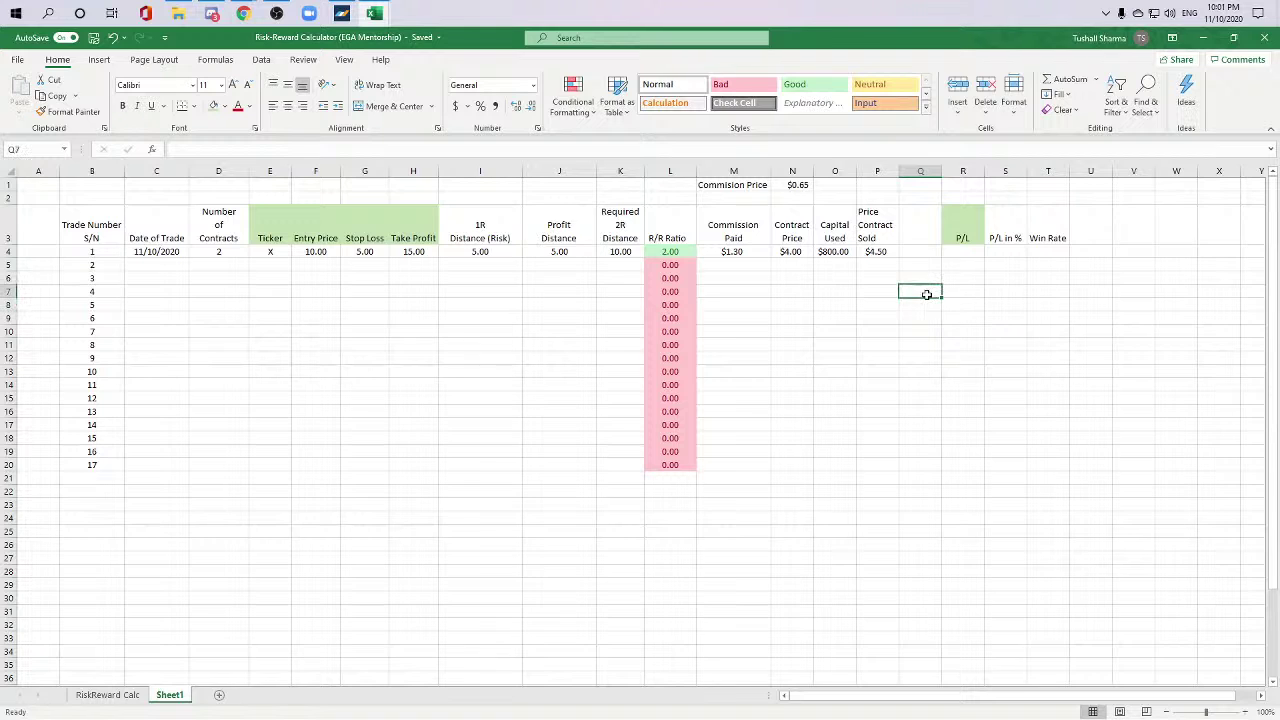
pyautogui.click(850, 293)
# Step: Center the text horizontally across the header row from B3 to T3
pyautogui.moveTo(102, 222); pyautogui.dragTo(1047, 241)
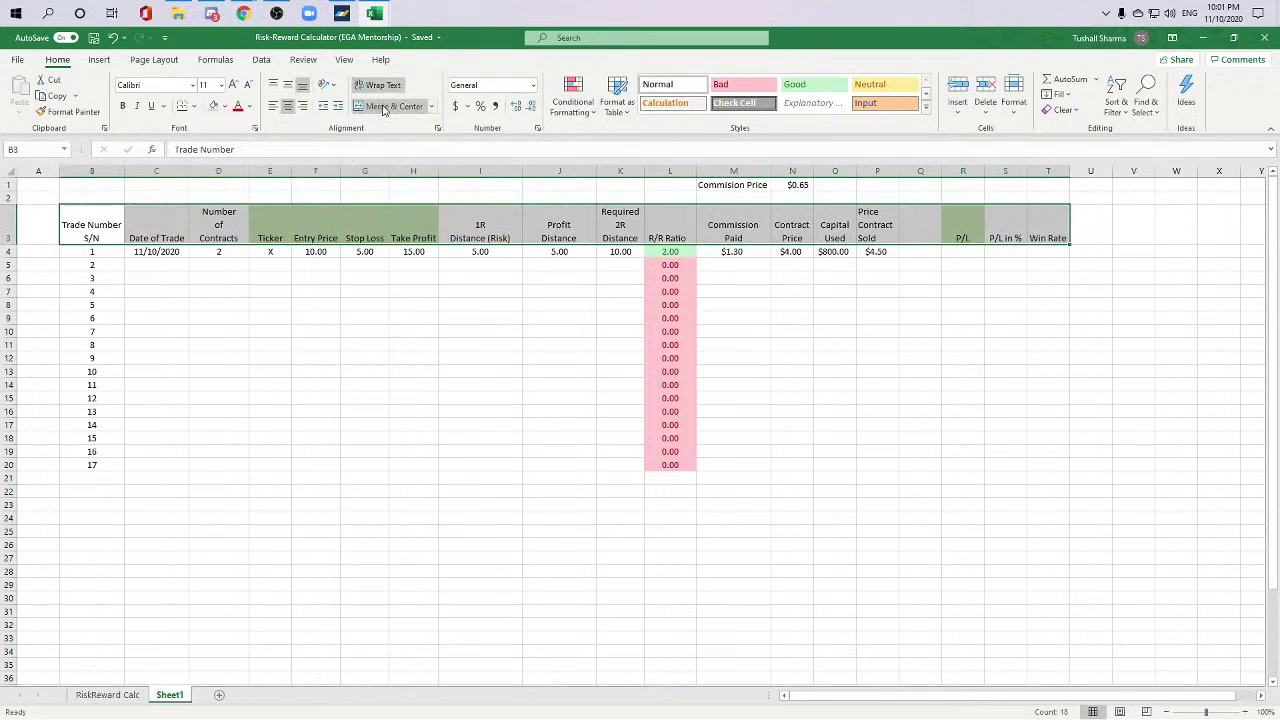
pyautogui.click(818, 341)
pyautogui.click(1000, 358)
pyautogui.click(928, 298)
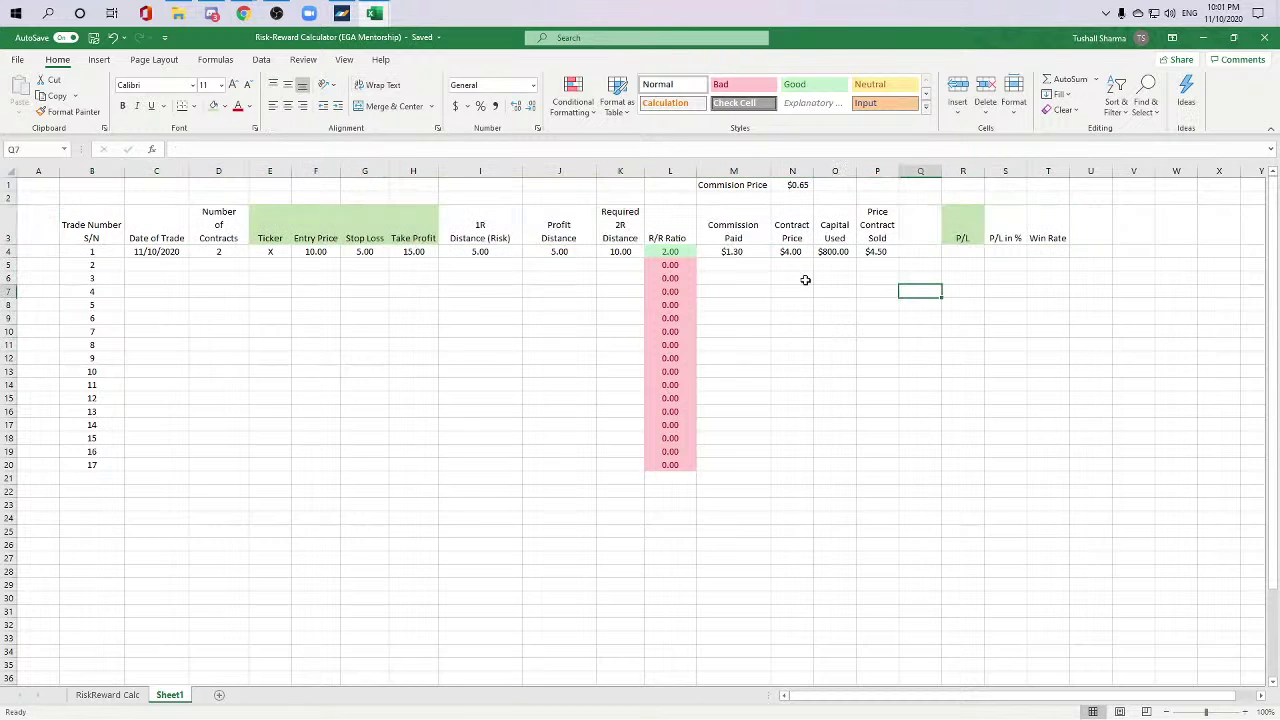
pyautogui.moveTo(105, 238); pyautogui.dragTo(1034, 460)
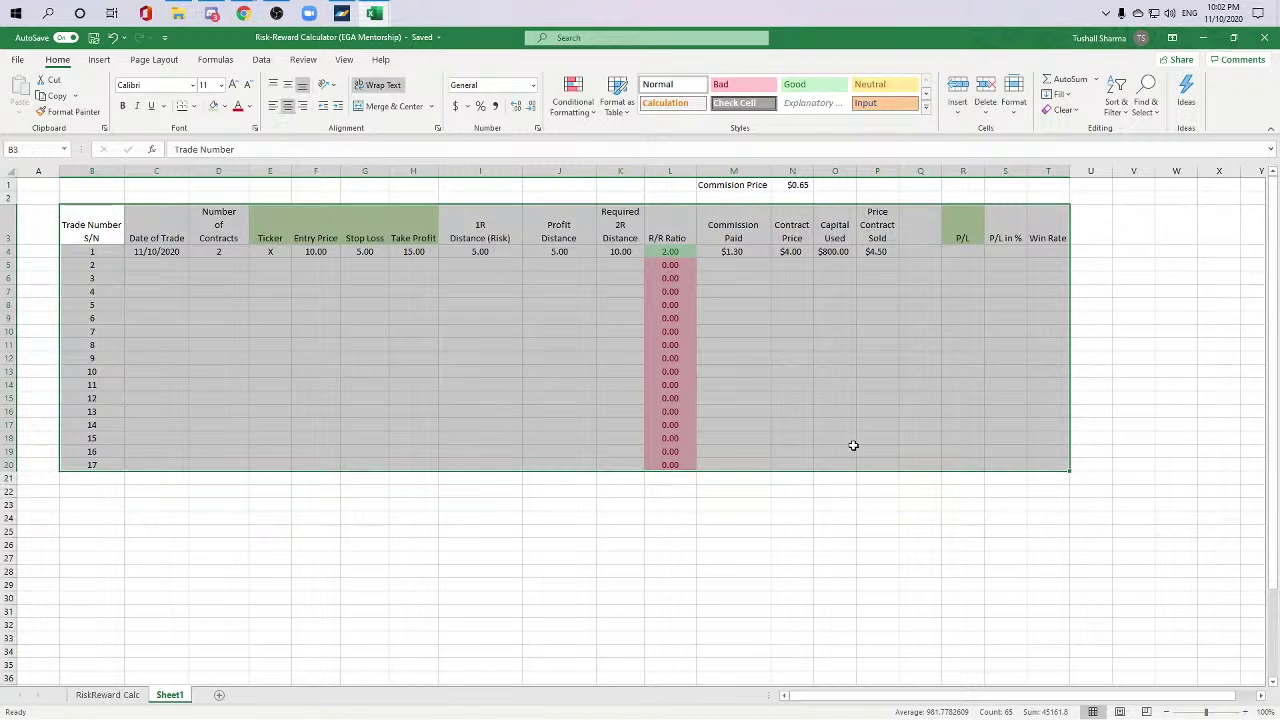
pyautogui.click(470, 264)
pyautogui.moveTo(96, 222); pyautogui.dragTo(1047, 221)
pyautogui.click(1048, 333)
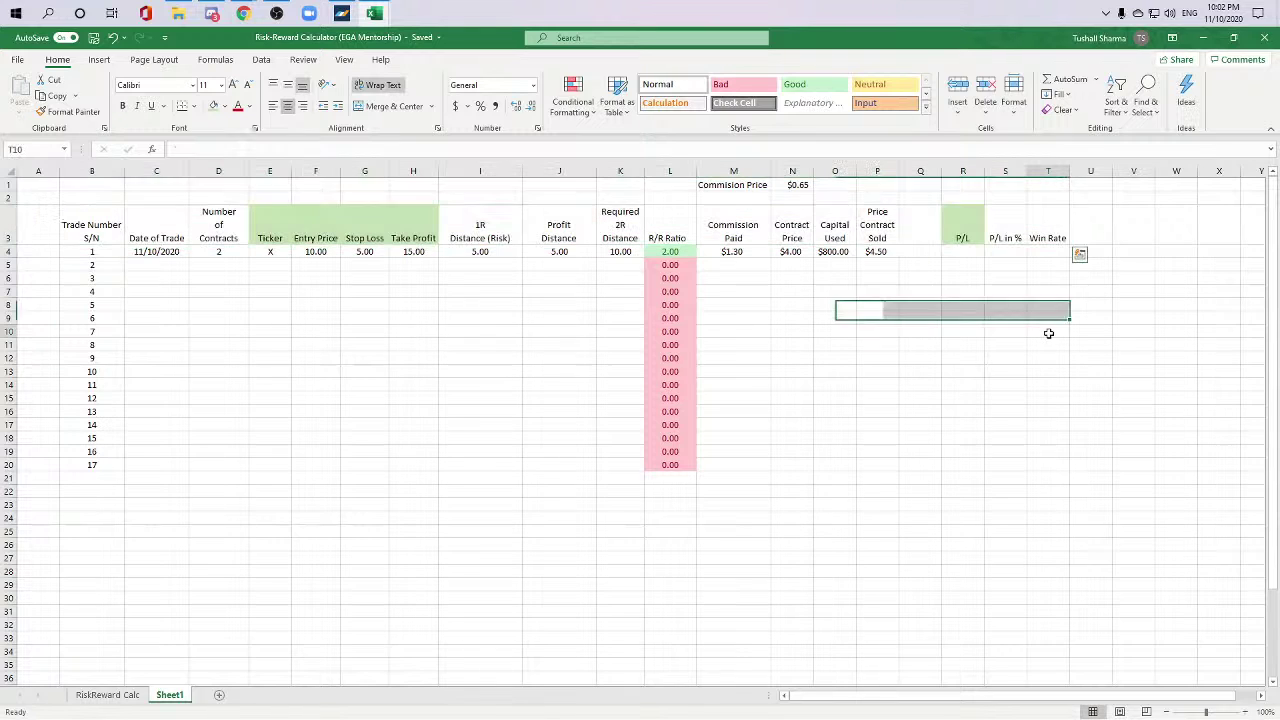
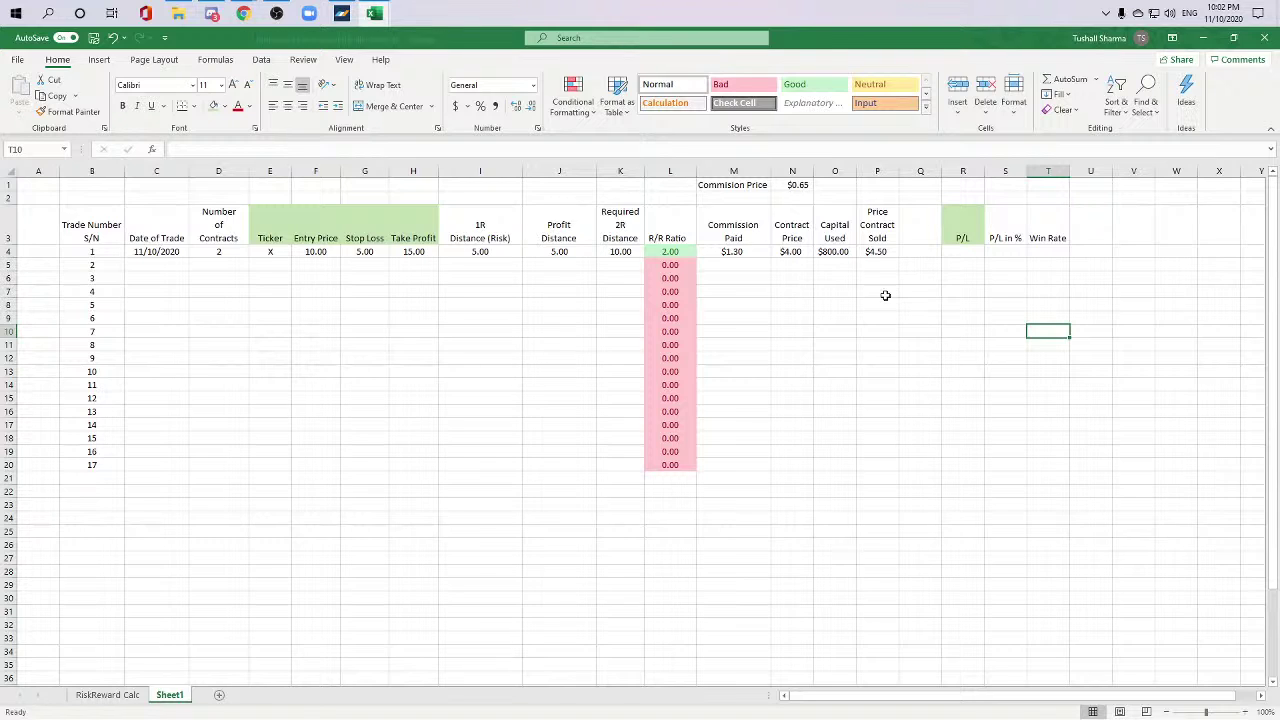
# Step: Add the header Equity in cell Q3, between the sold price and P/L columns
pyautogui.click(920, 224)
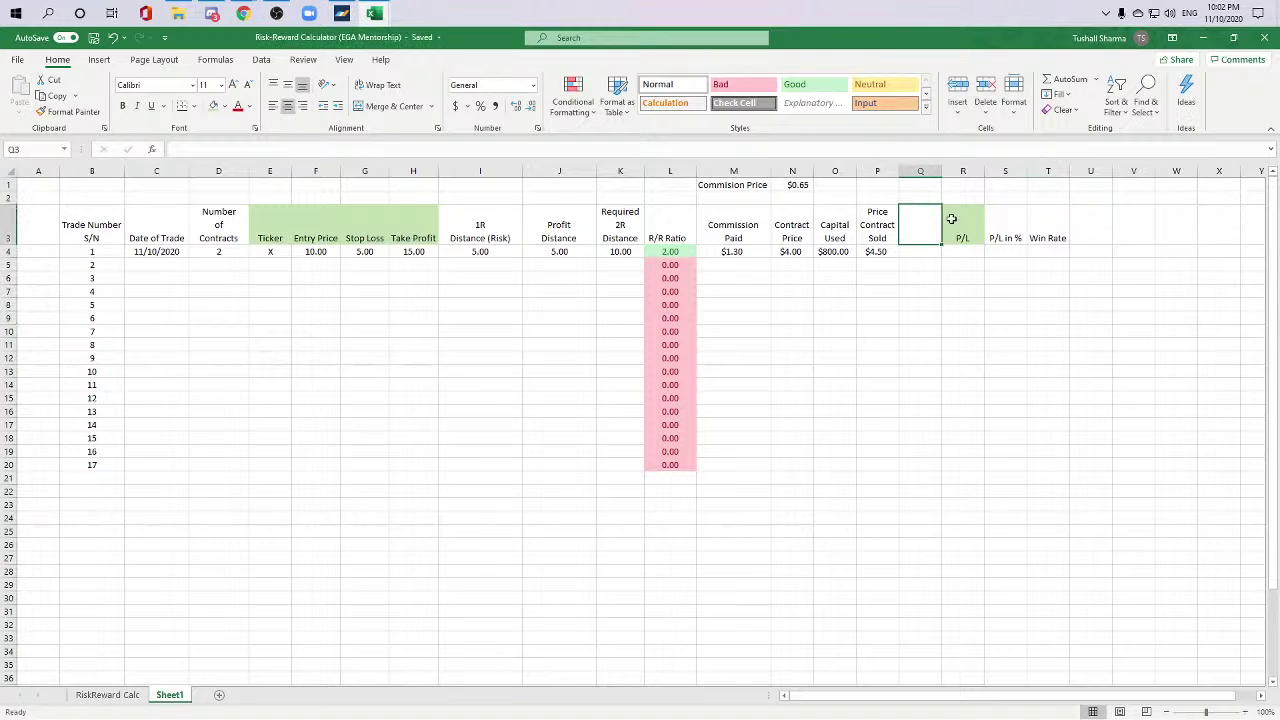
pyautogui.write('T')
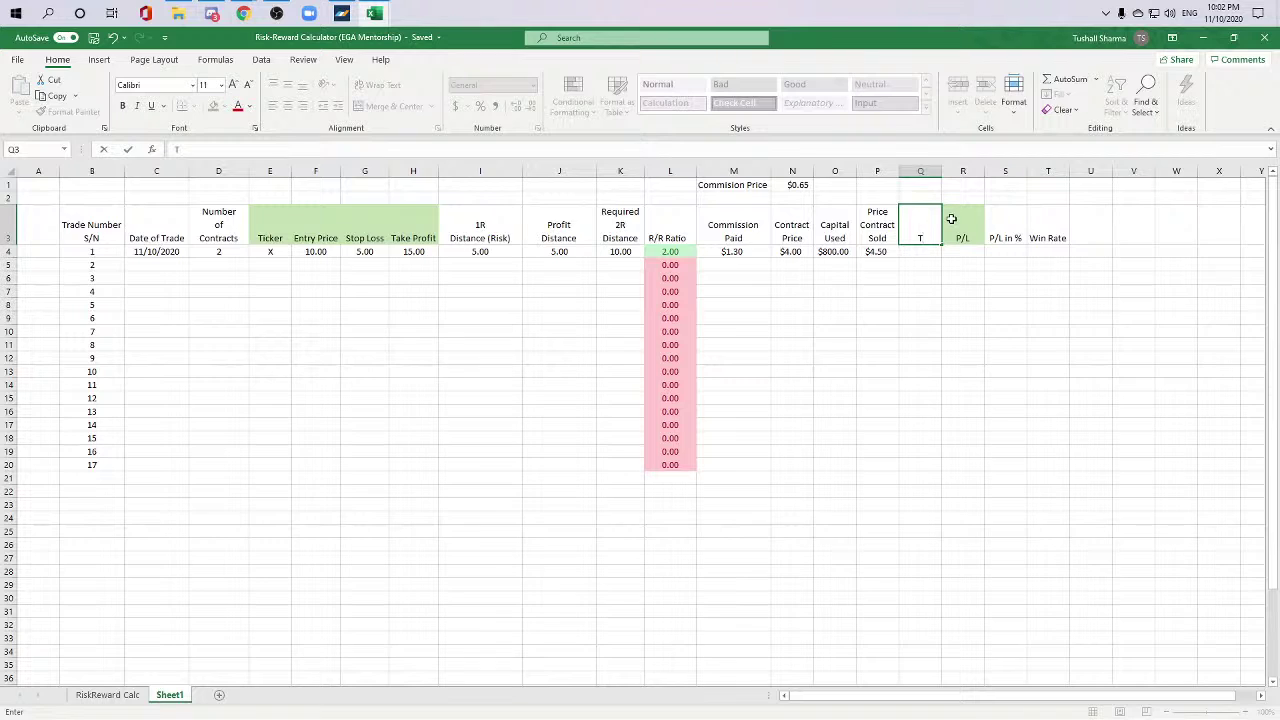
pyautogui.write('otal')
pyautogui.press('BackSpace')
pyautogui.press('BackSpace')
pyautogui.press('BackSpace')
pyautogui.press('BackSpace')
pyautogui.write('Entry')
pyautogui.press('BackSpace')
pyautogui.press('BackSpace')
pyautogui.press('BackSpace')
pyautogui.press('BackSpace')
pyautogui.press('BackSpace')
pyautogui.write('Equity')
pyautogui.press('Return')
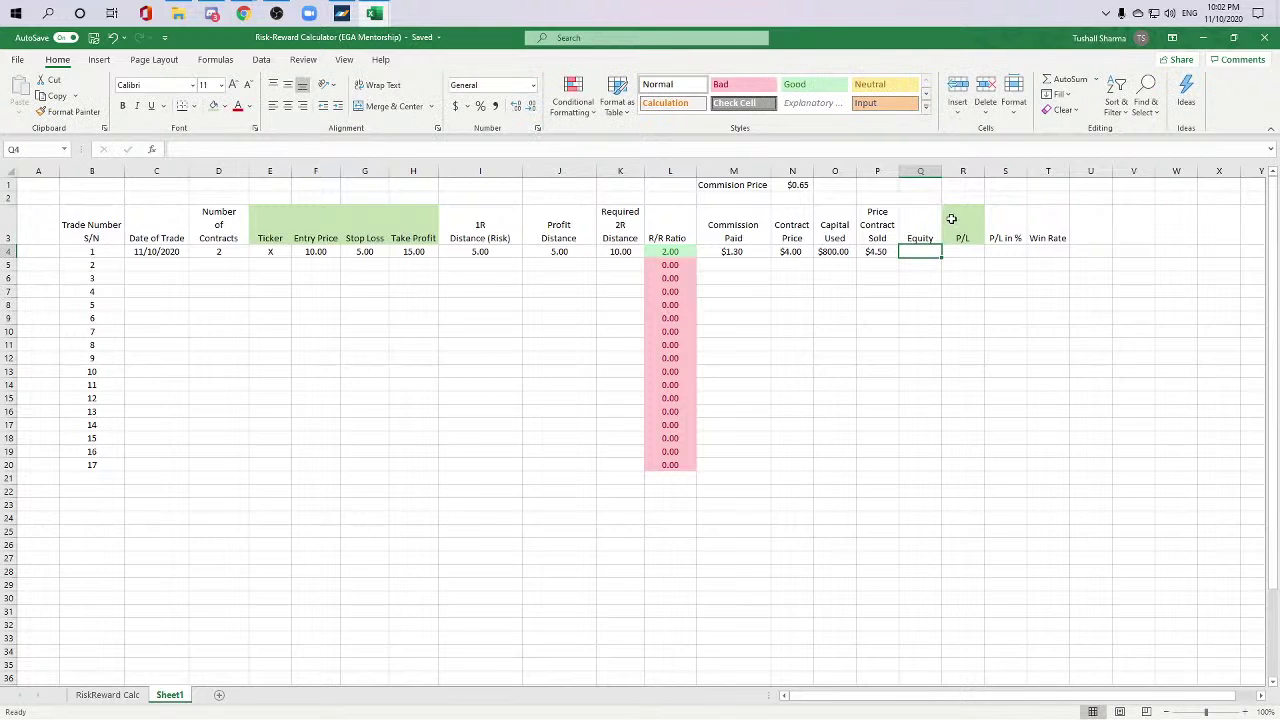
# Step: Rename the header in cell P3 as Current Contract Price
pyautogui.press('Left')
pyautogui.press('Left')
pyautogui.press('Right')
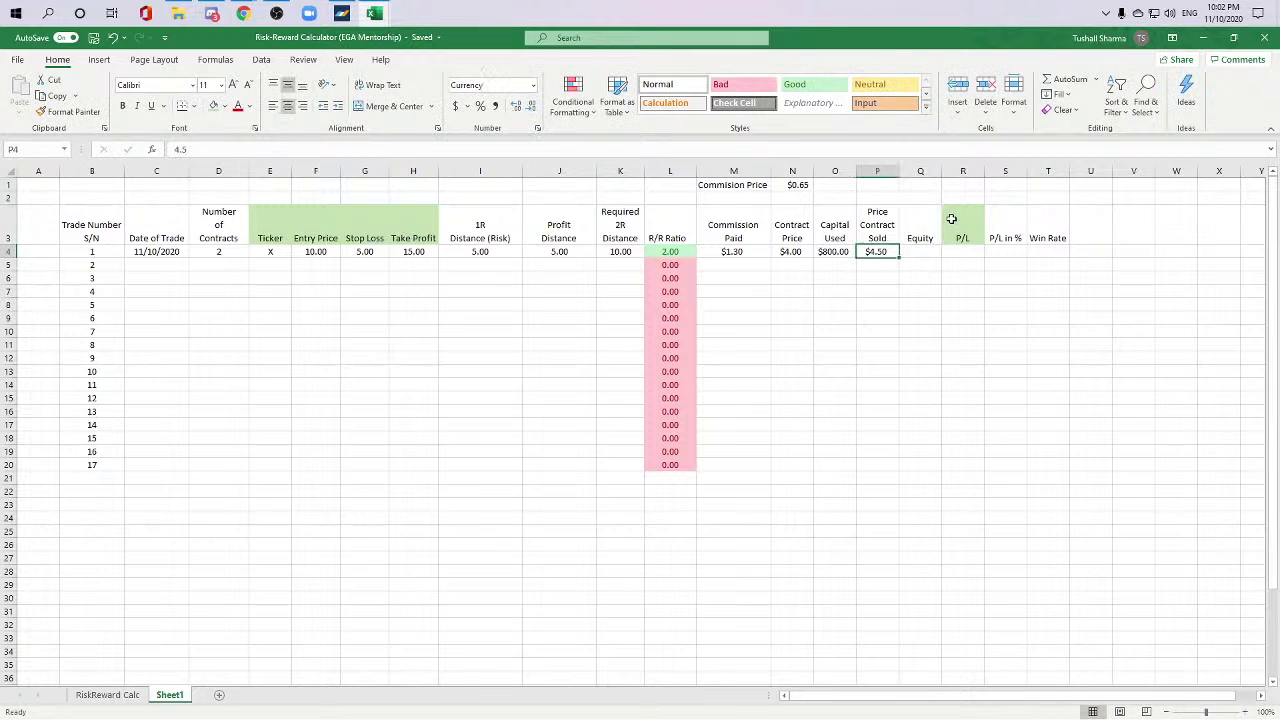
pyautogui.press('Right')
pyautogui.press('Left')
pyautogui.press('Right')
pyautogui.press('Left')
pyautogui.press('Up')
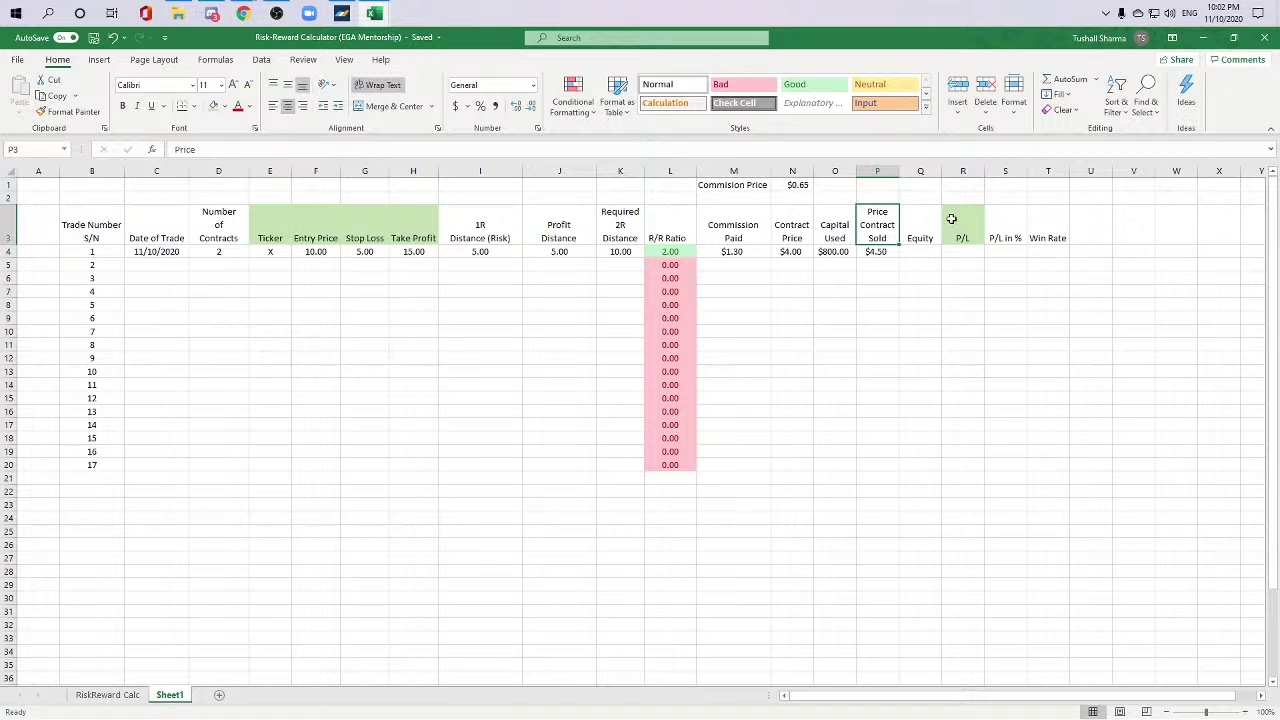
pyautogui.write('Current')
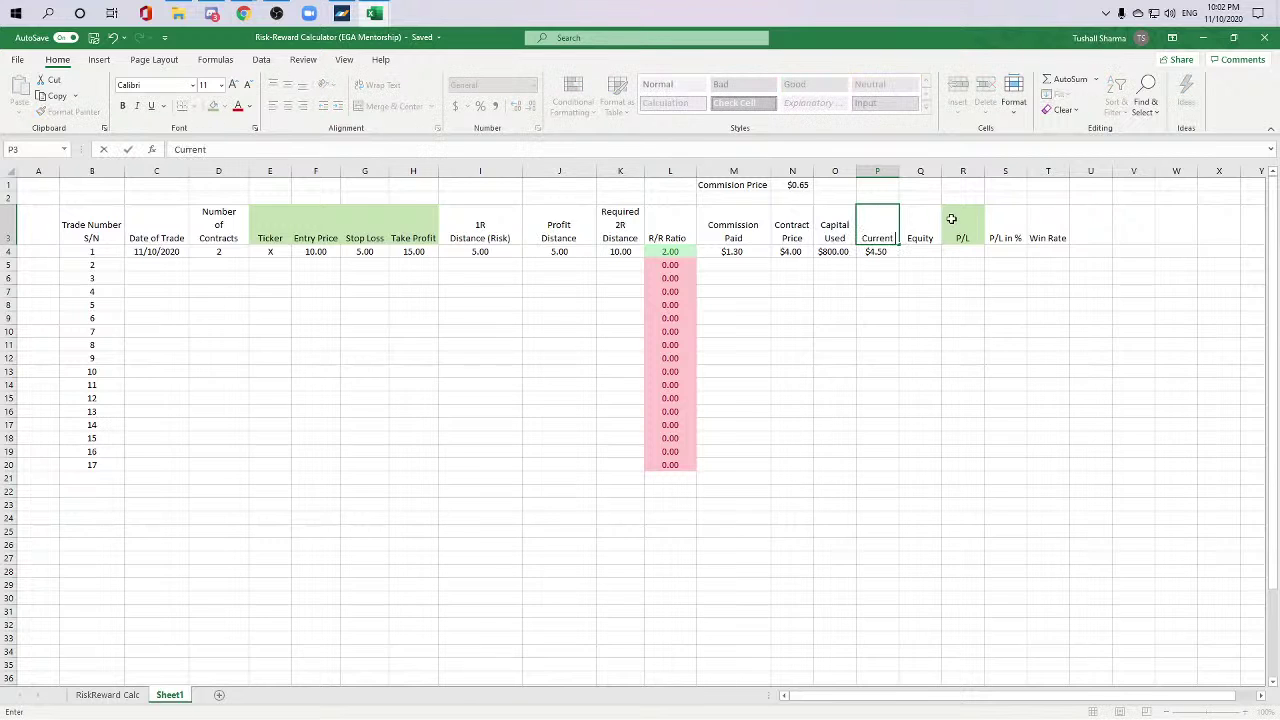
pyautogui.write(' Contract Price')
pyautogui.press('Return')
pyautogui.press('Right')
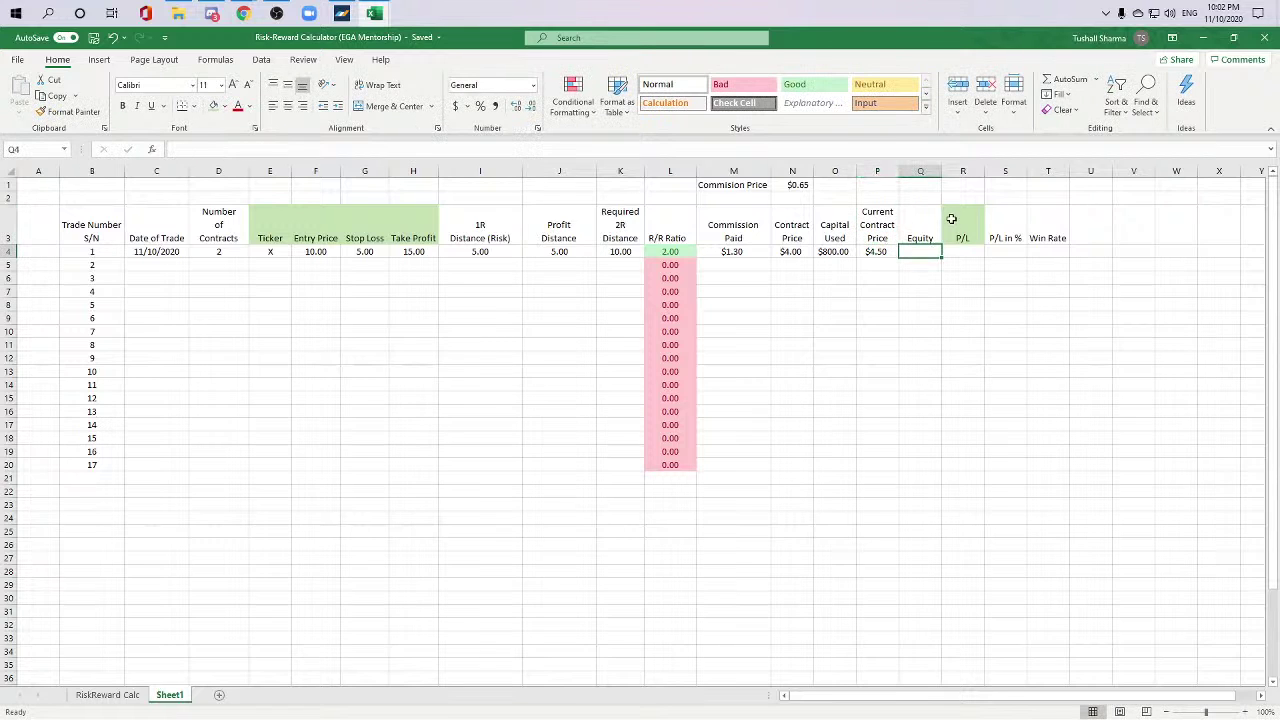
# Step: Calculate trade 1's equity in Q4 as current contract price times 100 times number of contracts, using =P4*100*D4
pyautogui.hotkey('shift', 'Up')
pyautogui.hotkey('shift', 'Down')
pyautogui.press('Left')
pyautogui.press('Right')
pyautogui.write('=')
pyautogui.press('Left')
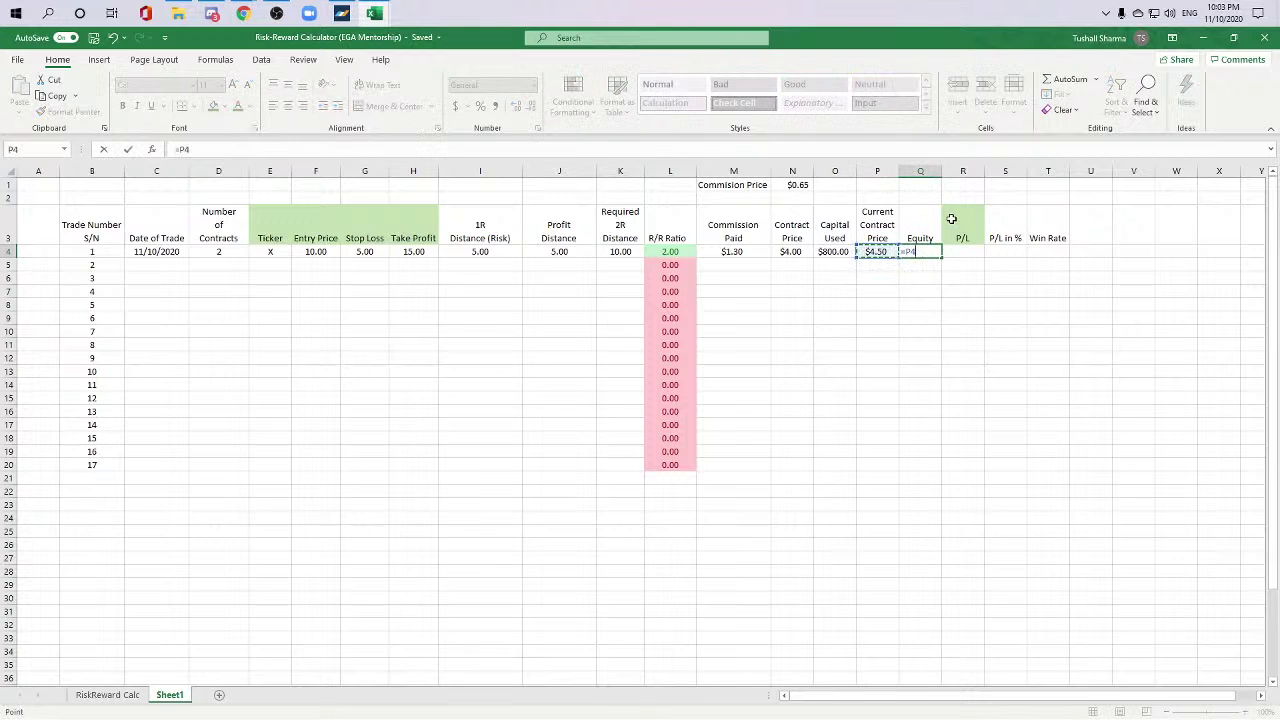
pyautogui.write('*100*')
pyautogui.click(205, 250)
pyautogui.press('Return')
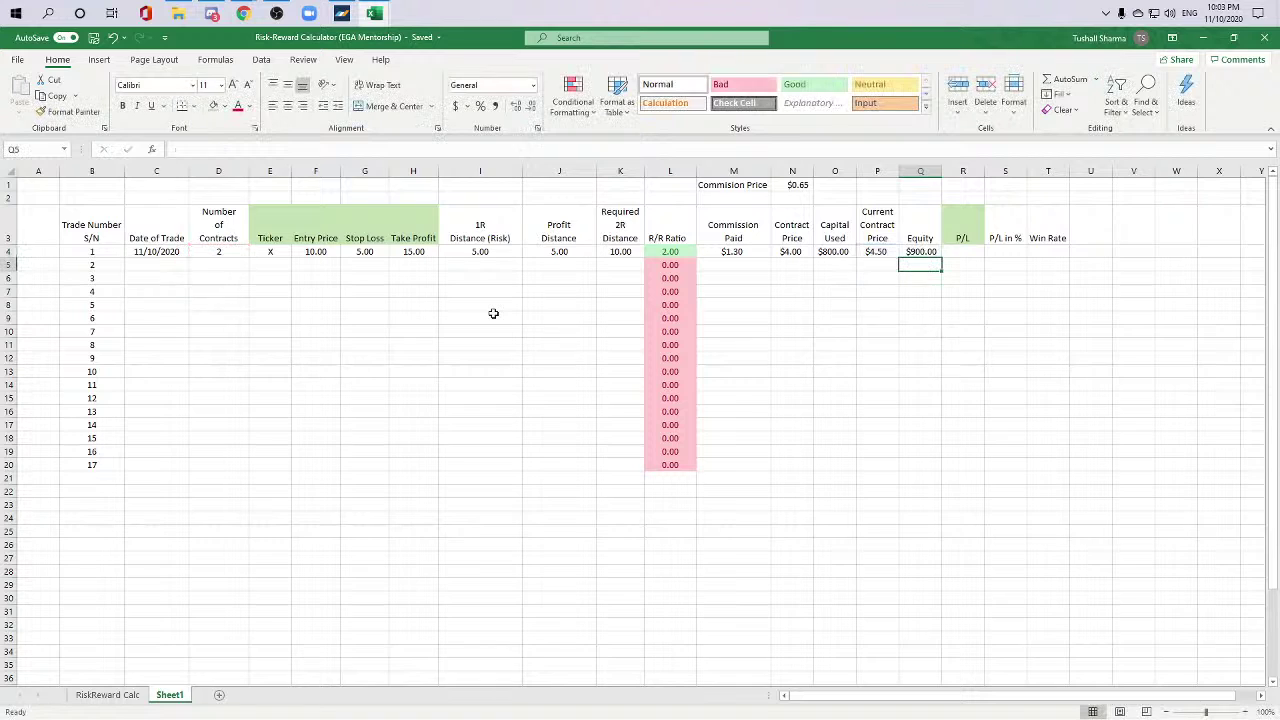
# Step: Calculate trade 1's P/L in R4 as equity minus capital used, using =Q4-O4
pyautogui.click(918, 410)
pyautogui.click(962, 251)
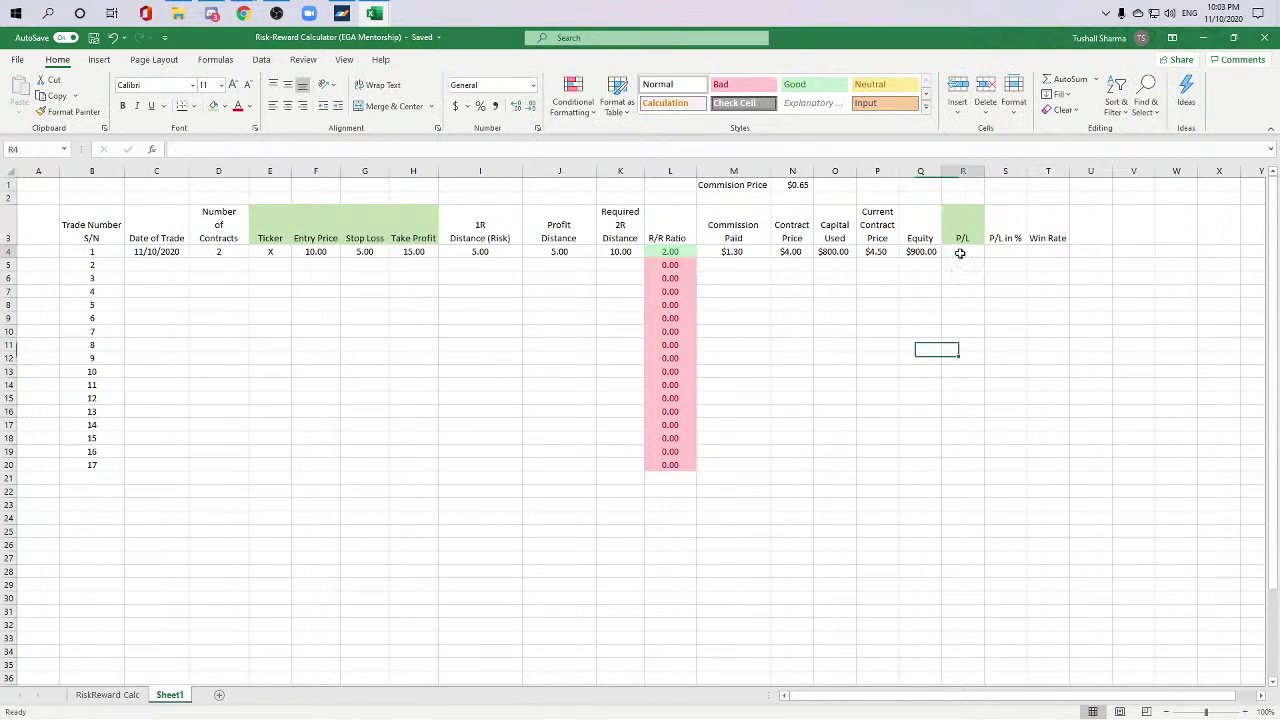
pyautogui.write('=')
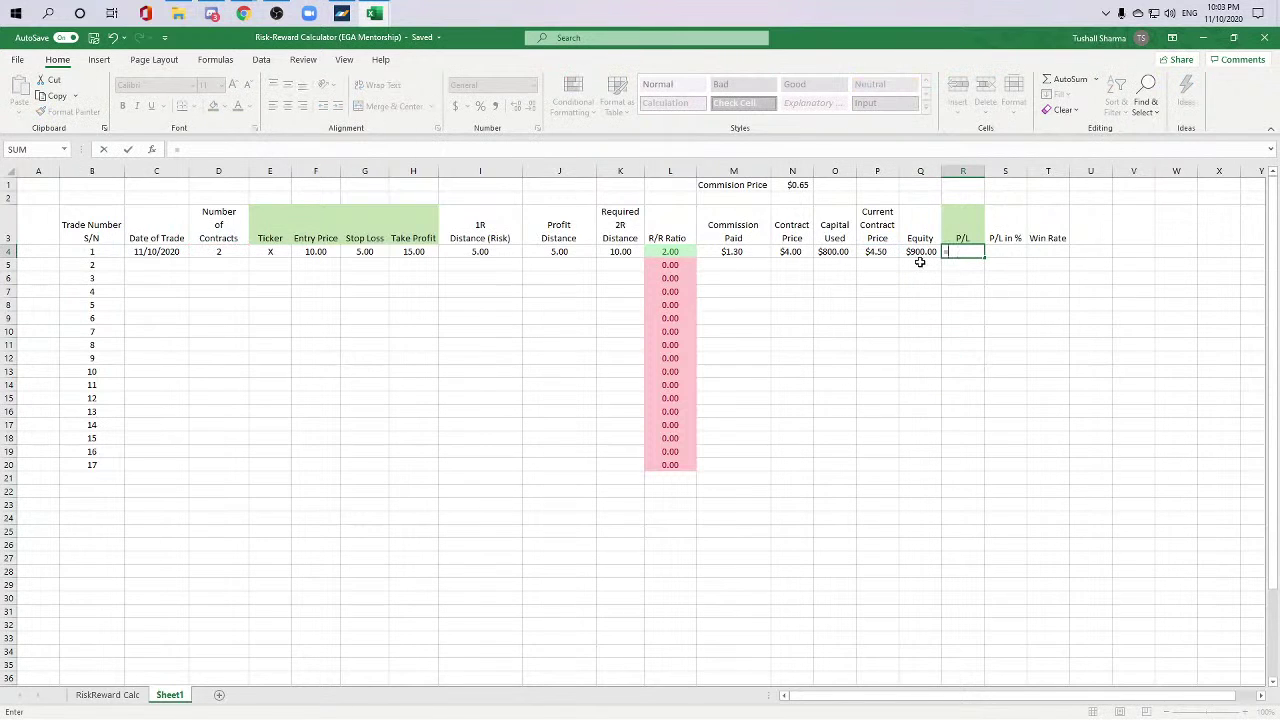
pyautogui.click(921, 252)
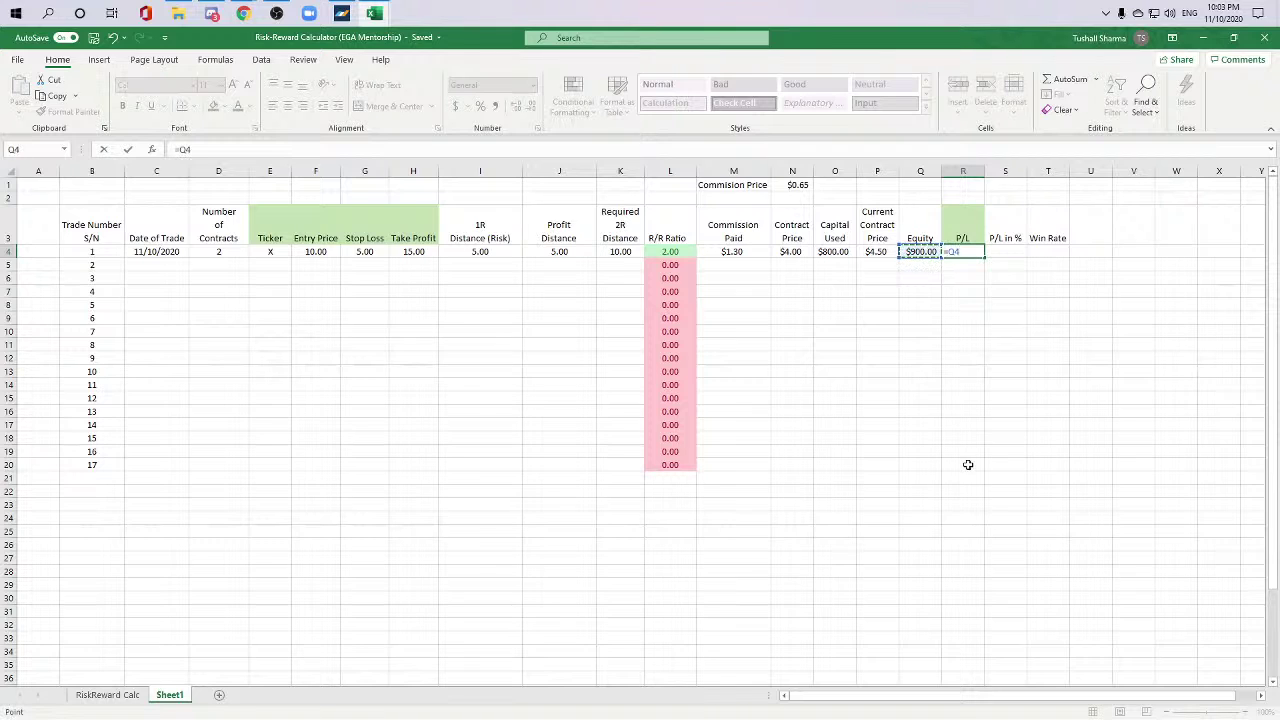
pyautogui.write('-')
pyautogui.click(833, 252)
pyautogui.press('Return')
pyautogui.click(1005, 398)
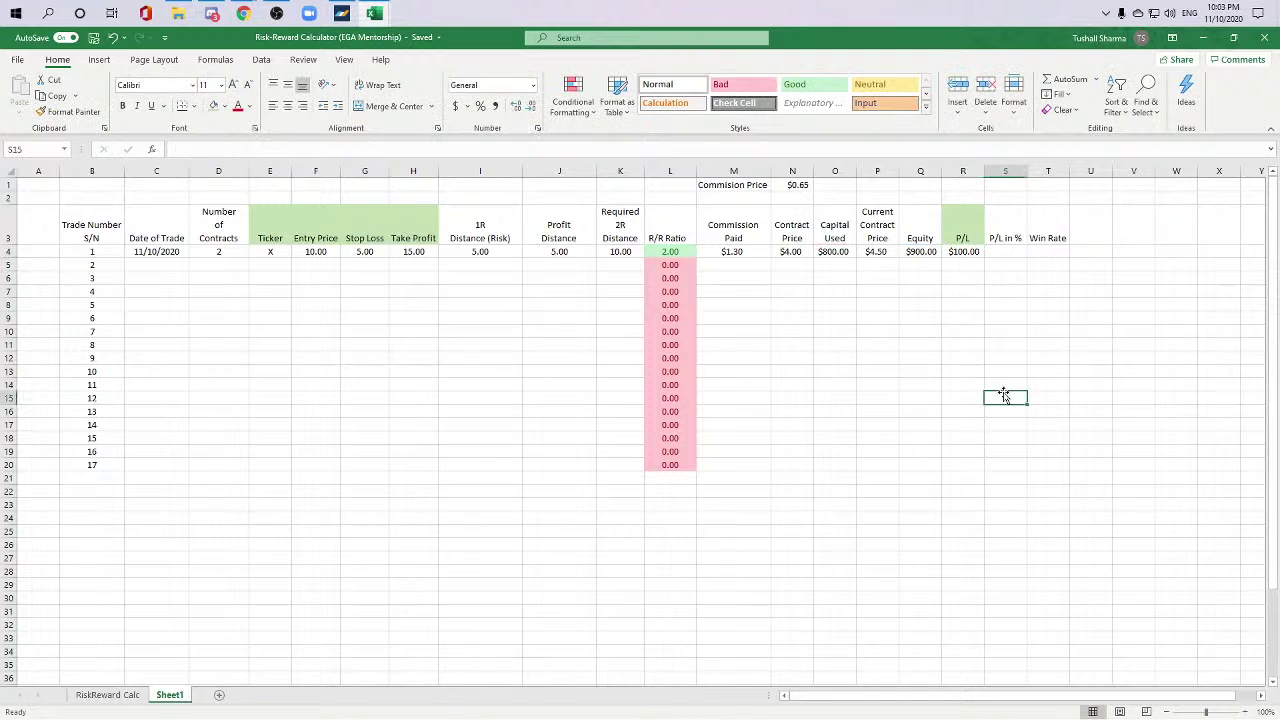
# Step: Add a conditional format to P/L cell R4 giving values greater than 0 a Green Fill with Dark Green Text
pyautogui.click(1047, 447)
pyautogui.click(952, 252)
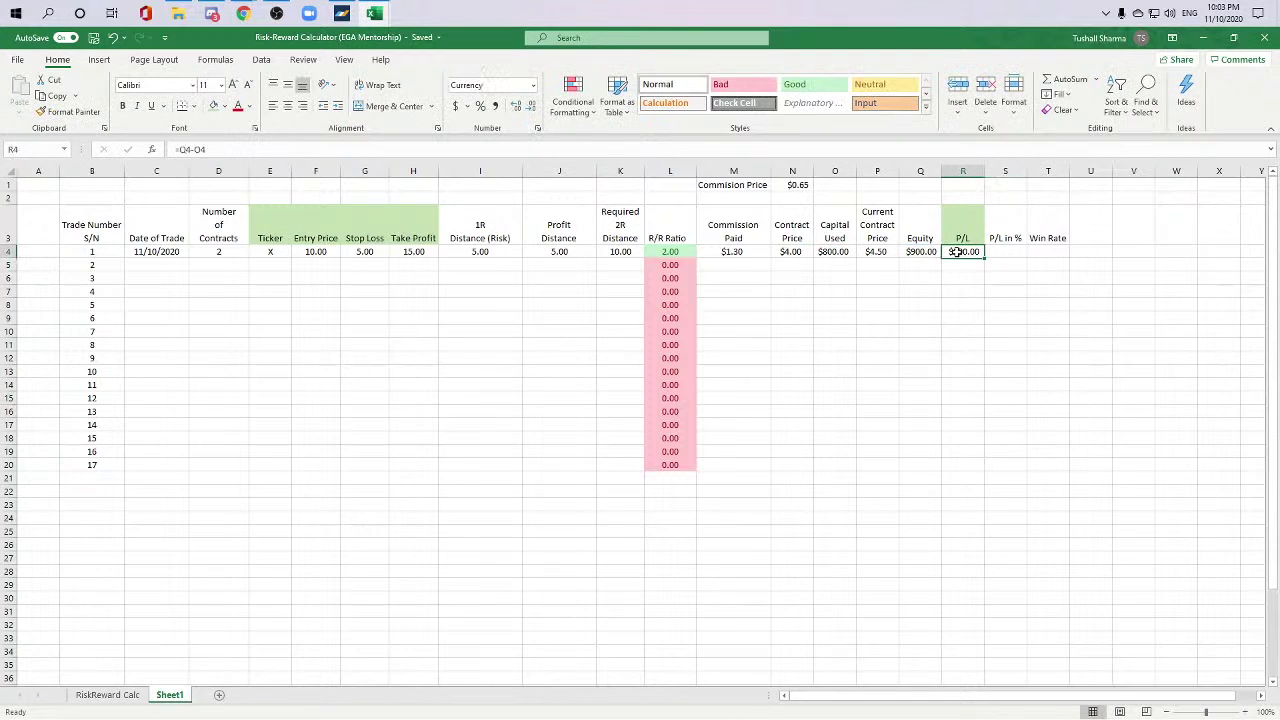
pyautogui.click(572, 98)
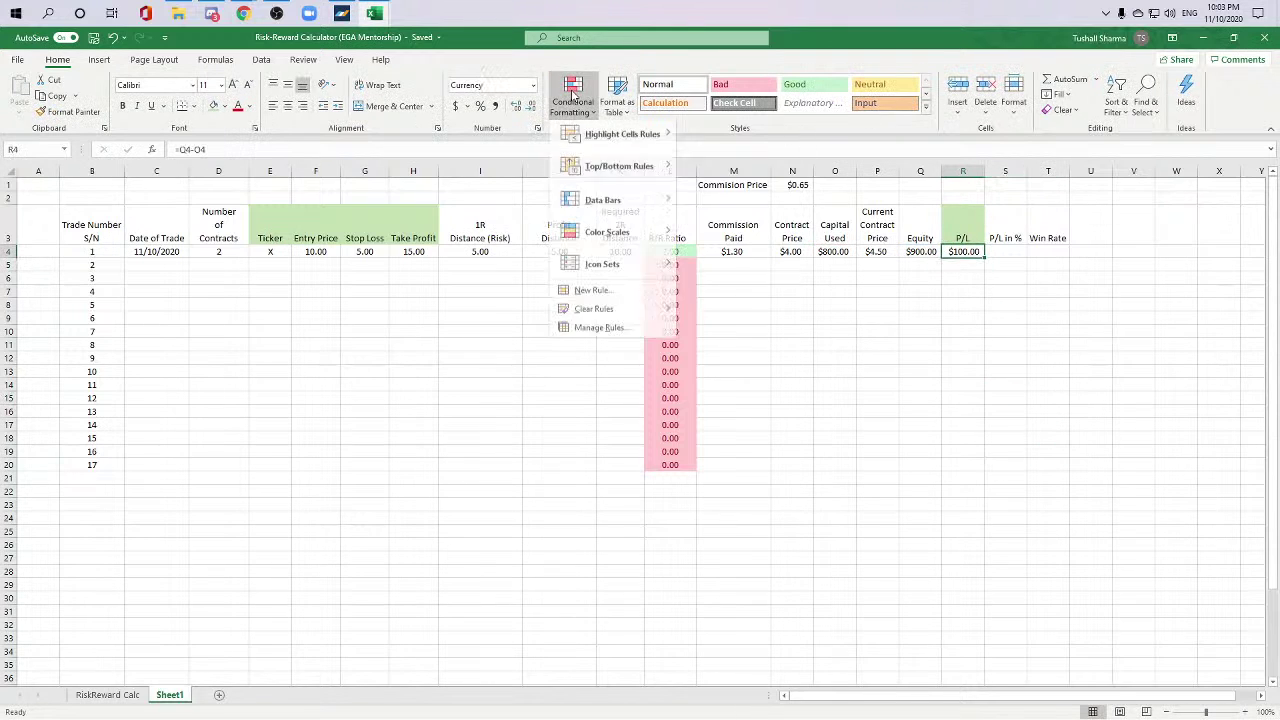
pyautogui.moveTo(571, 138)
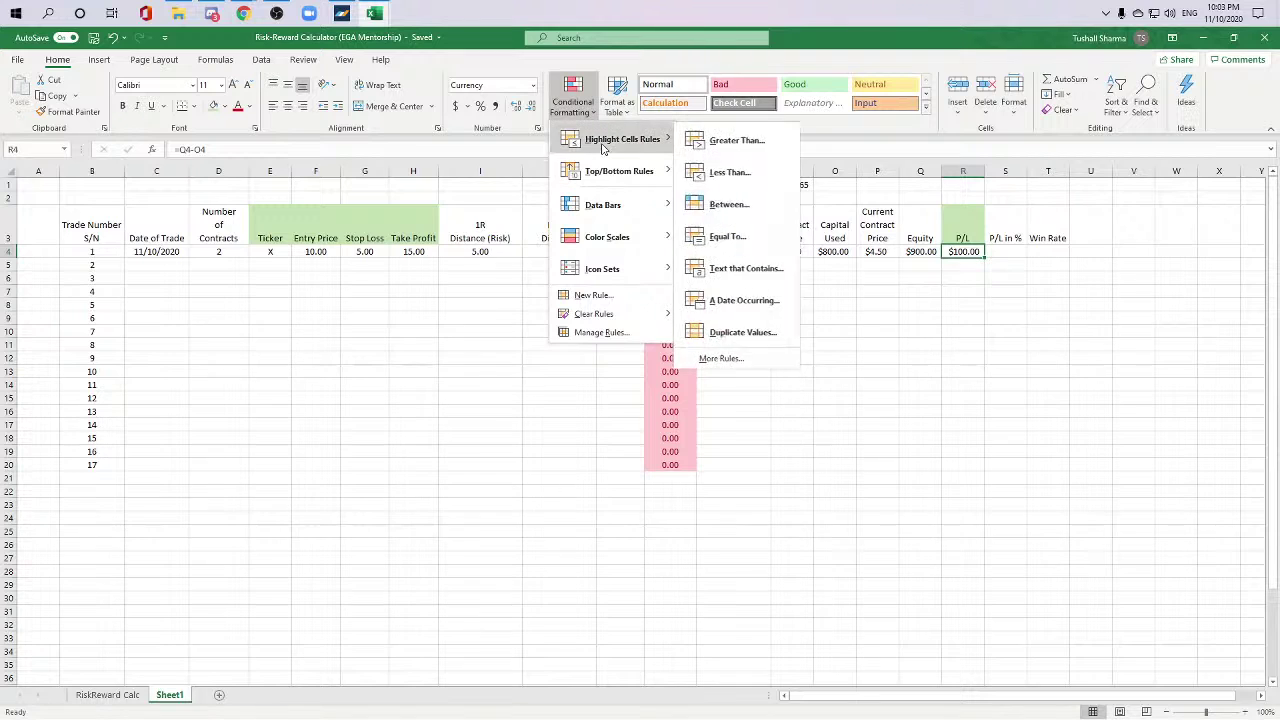
pyautogui.click(744, 152)
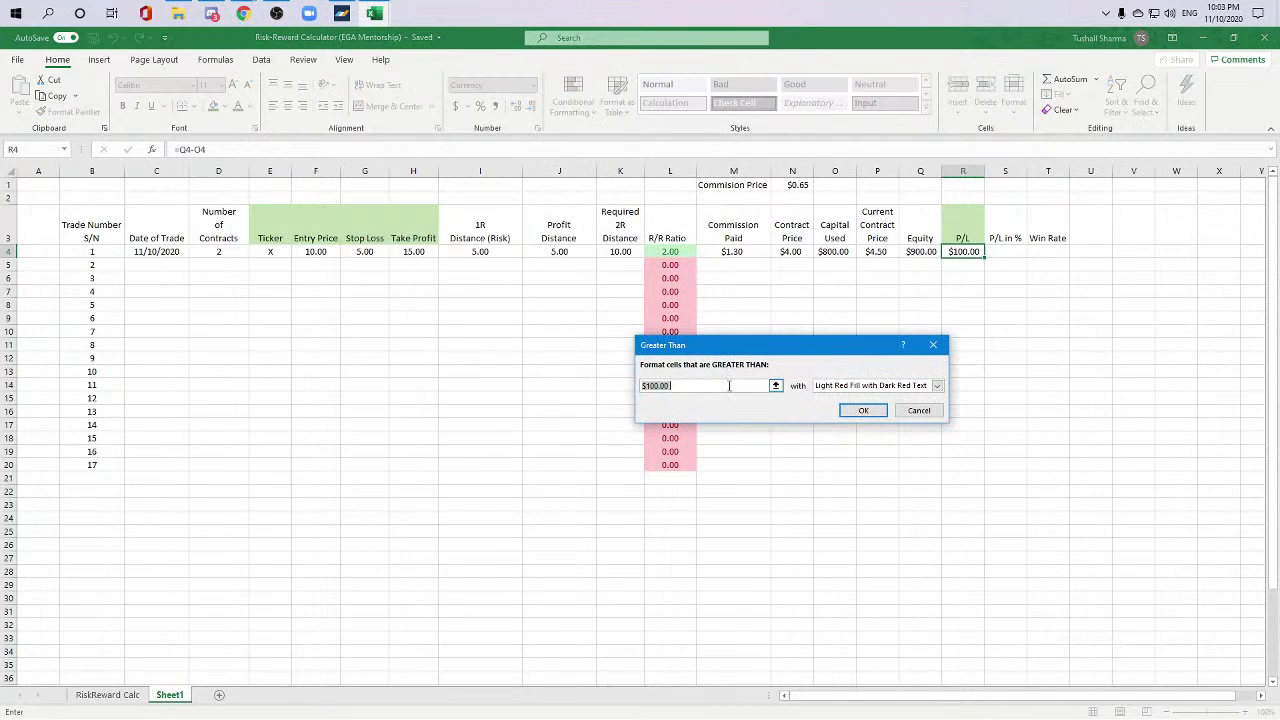
pyautogui.write('0')
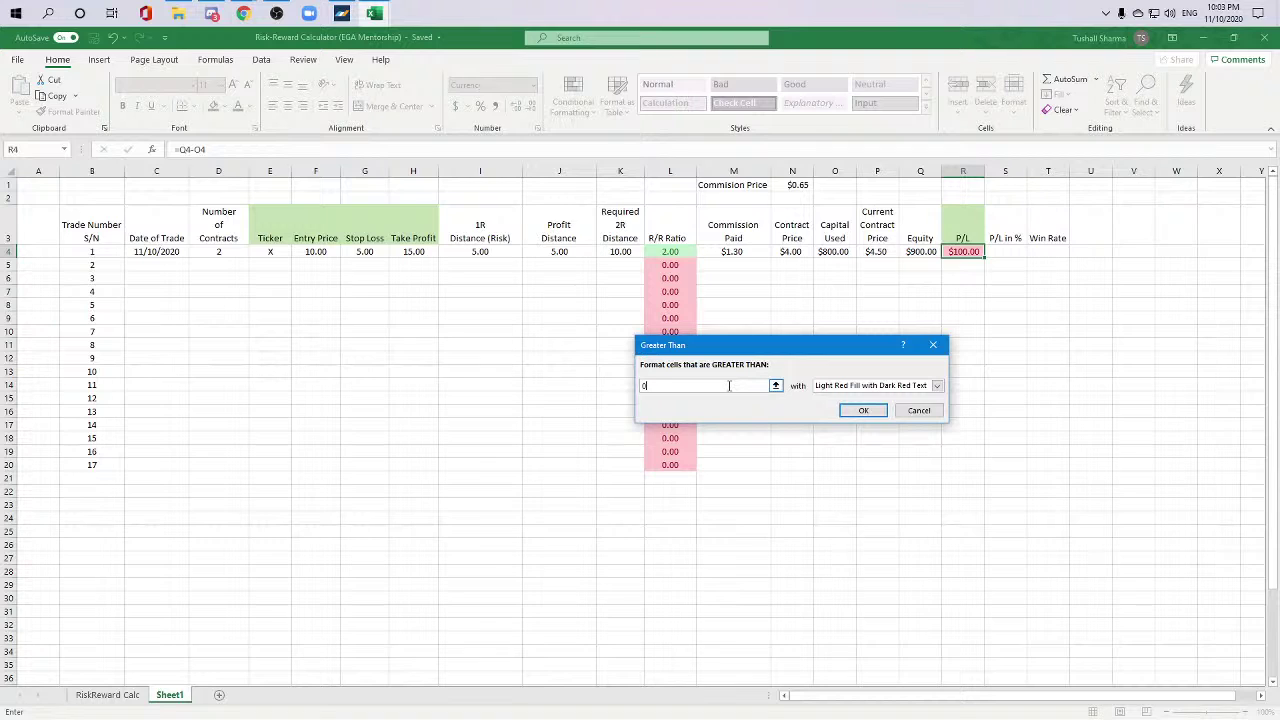
pyautogui.click(843, 385)
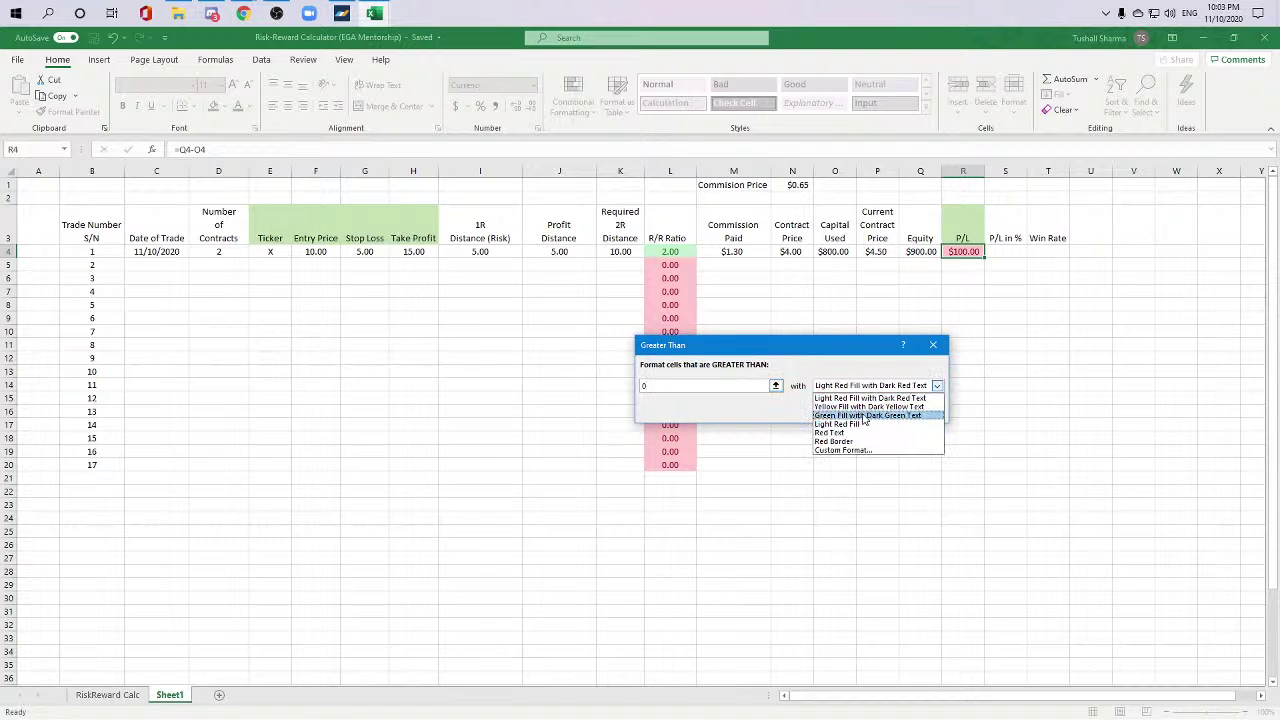
pyautogui.click(864, 416)
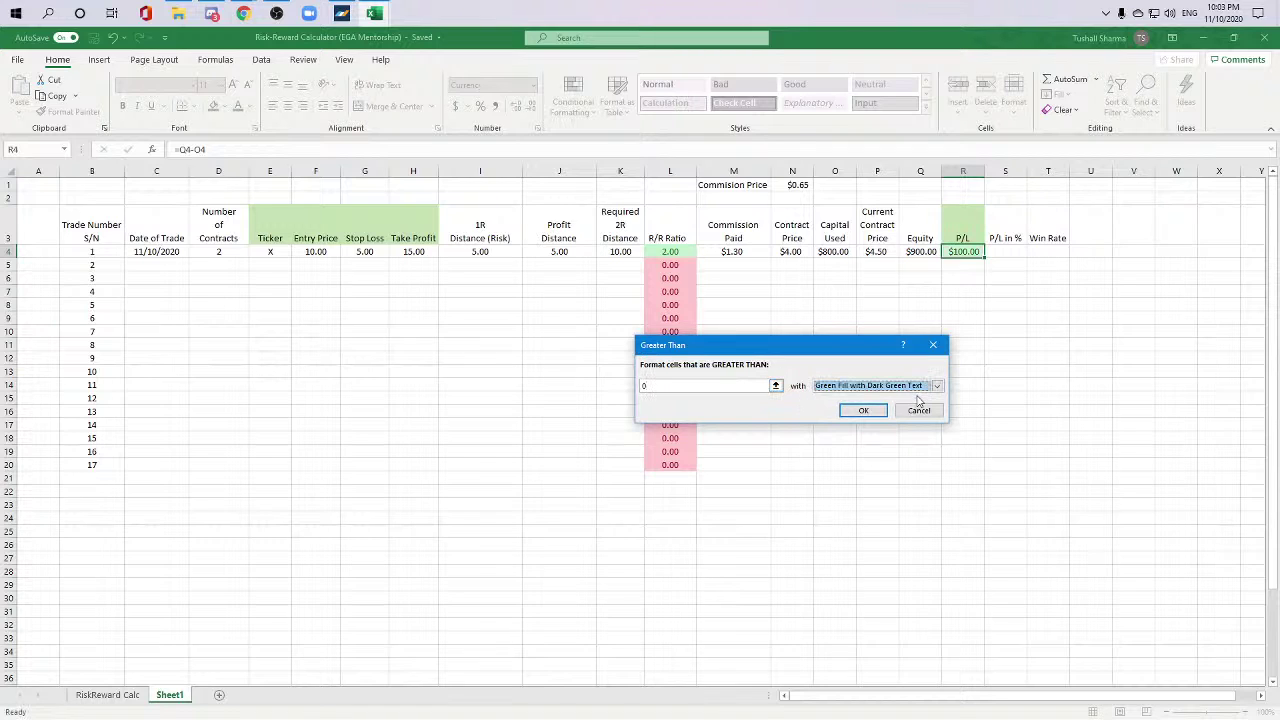
pyautogui.click(864, 411)
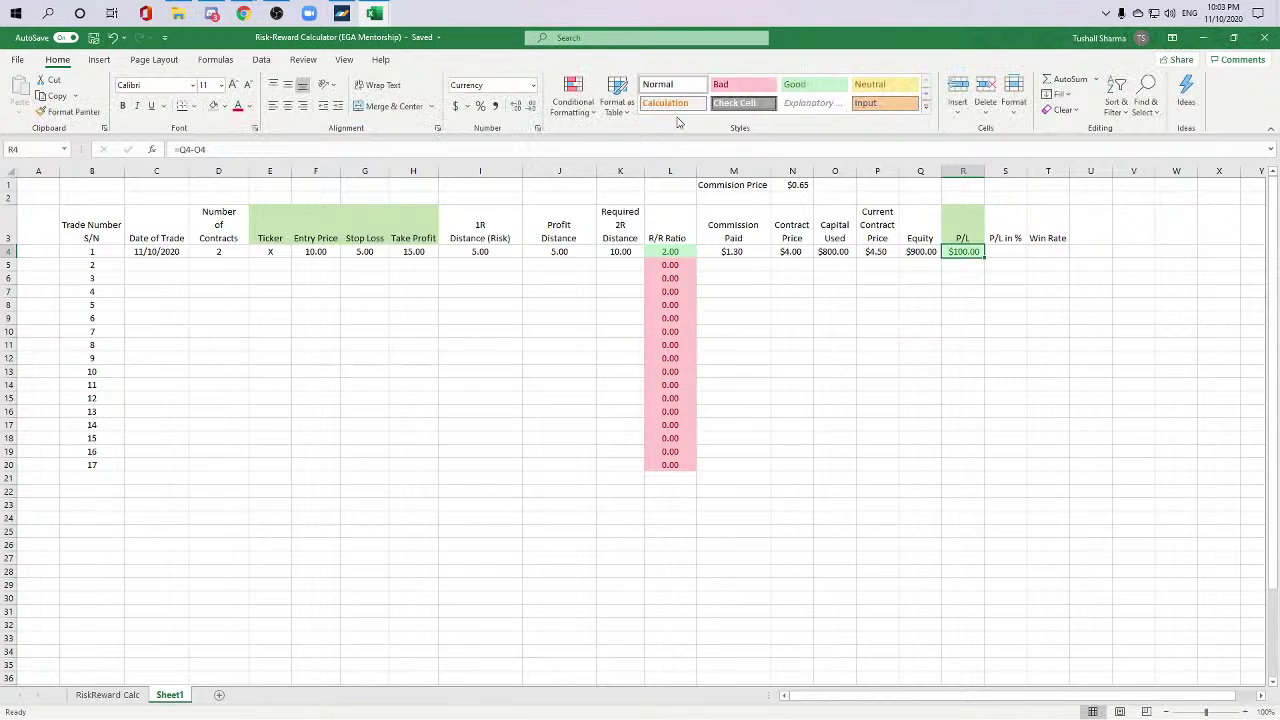
# Step: Add a conditional format to R4 giving values equal to 0 a Light Red Fill with Dark Red Text
pyautogui.click(576, 102)
pyautogui.moveTo(615, 137)
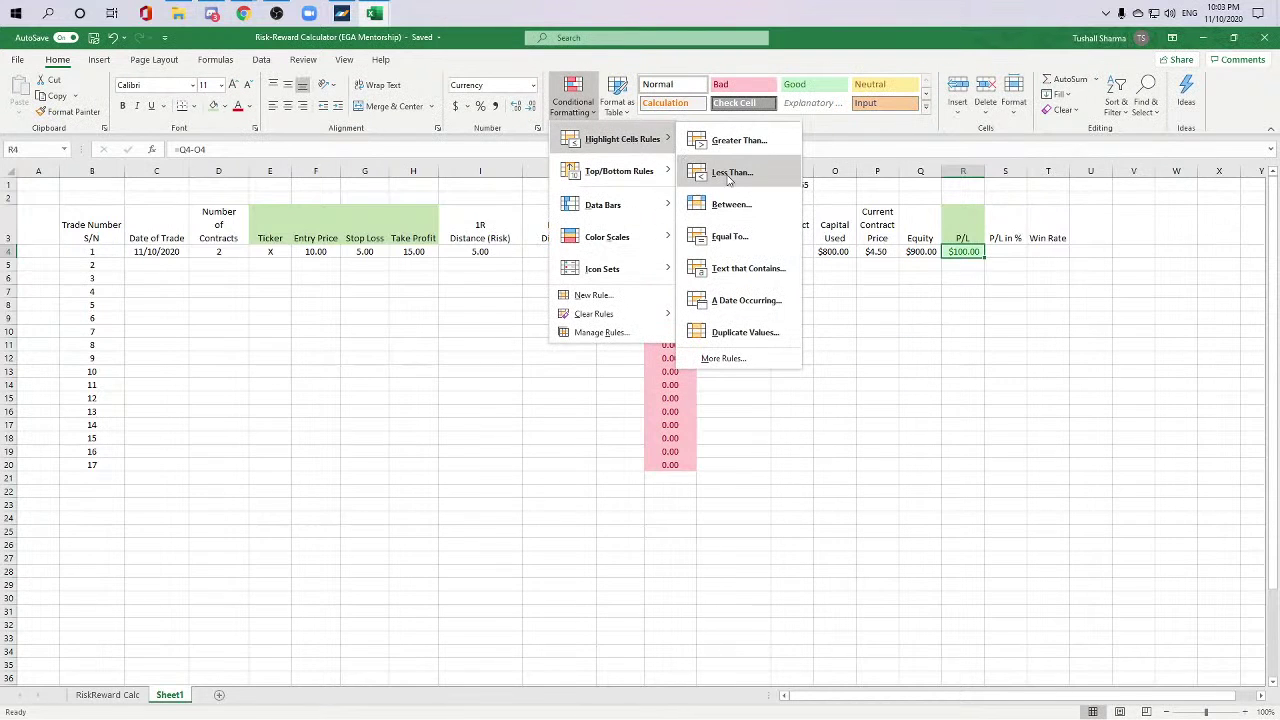
pyautogui.click(766, 236)
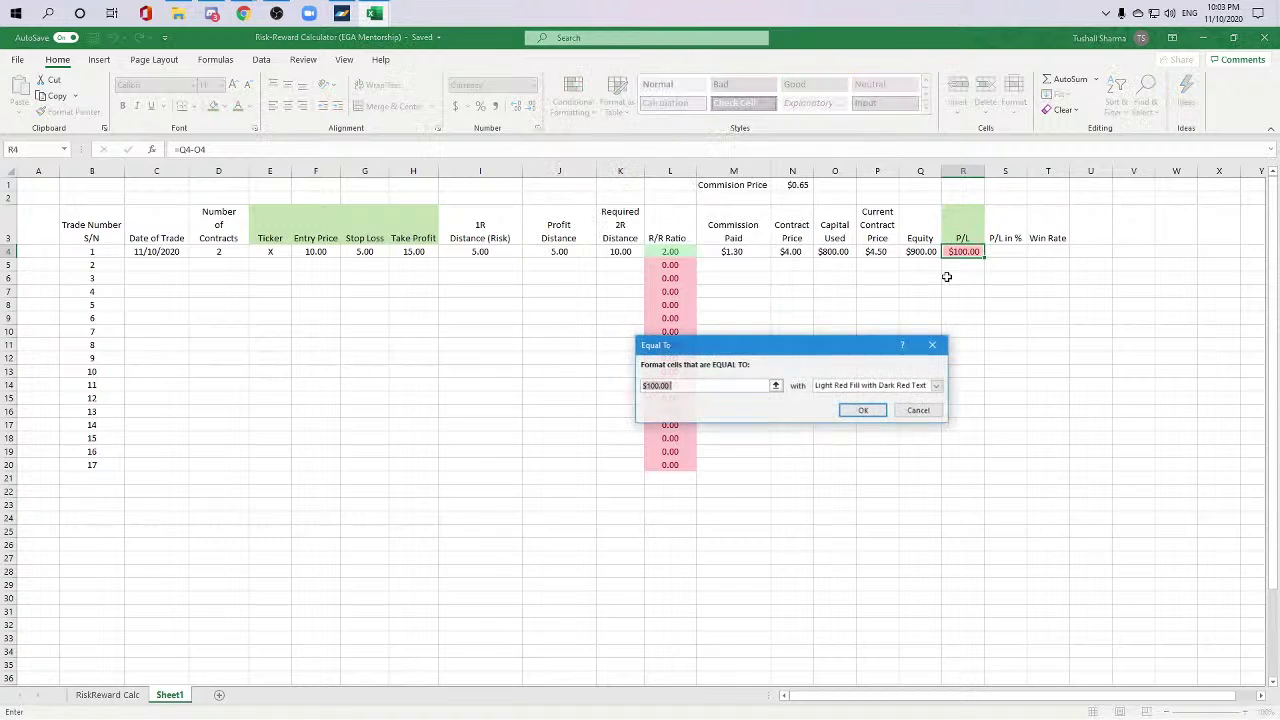
pyautogui.write('0')
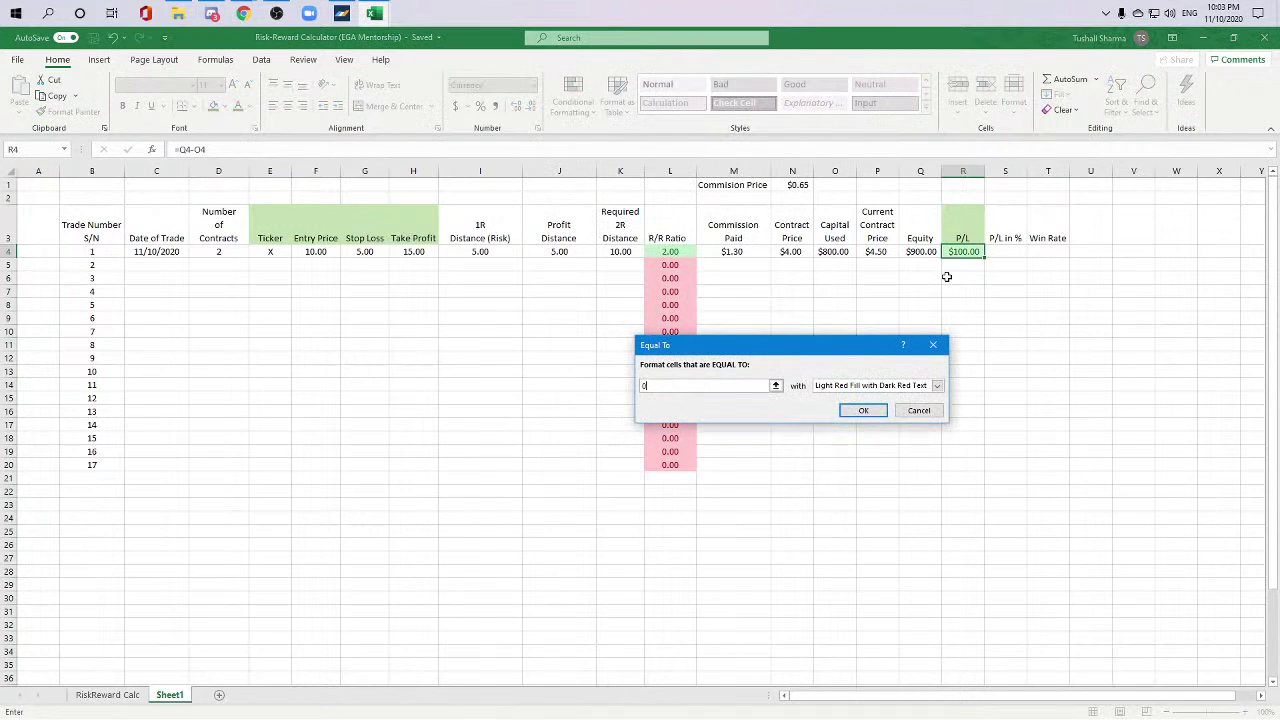
pyautogui.click(879, 386)
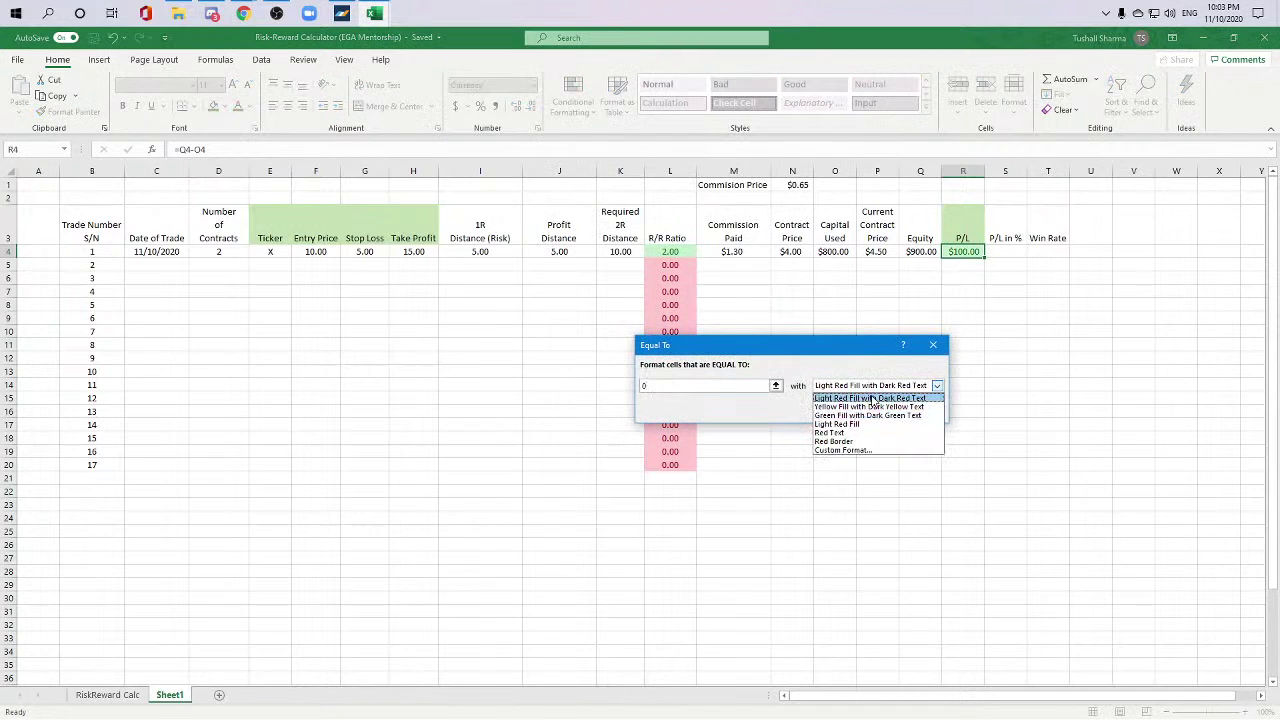
pyautogui.click(880, 398)
pyautogui.click(863, 411)
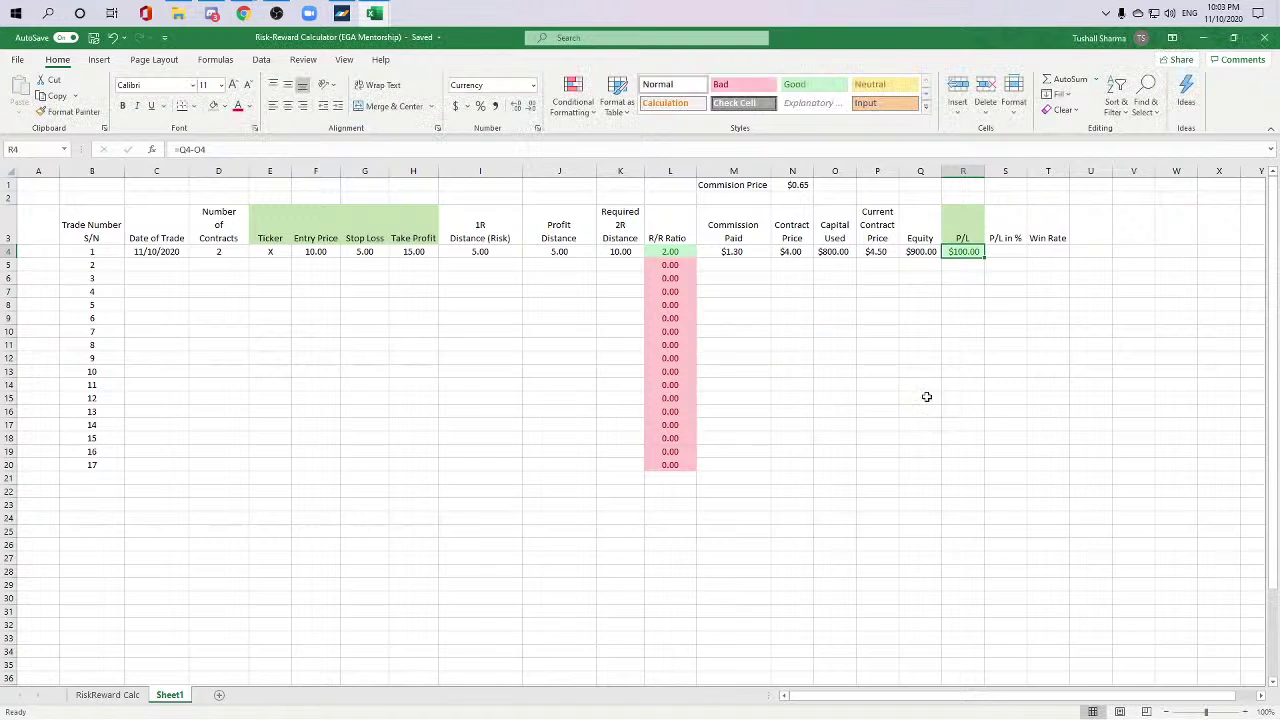
pyautogui.click(578, 102)
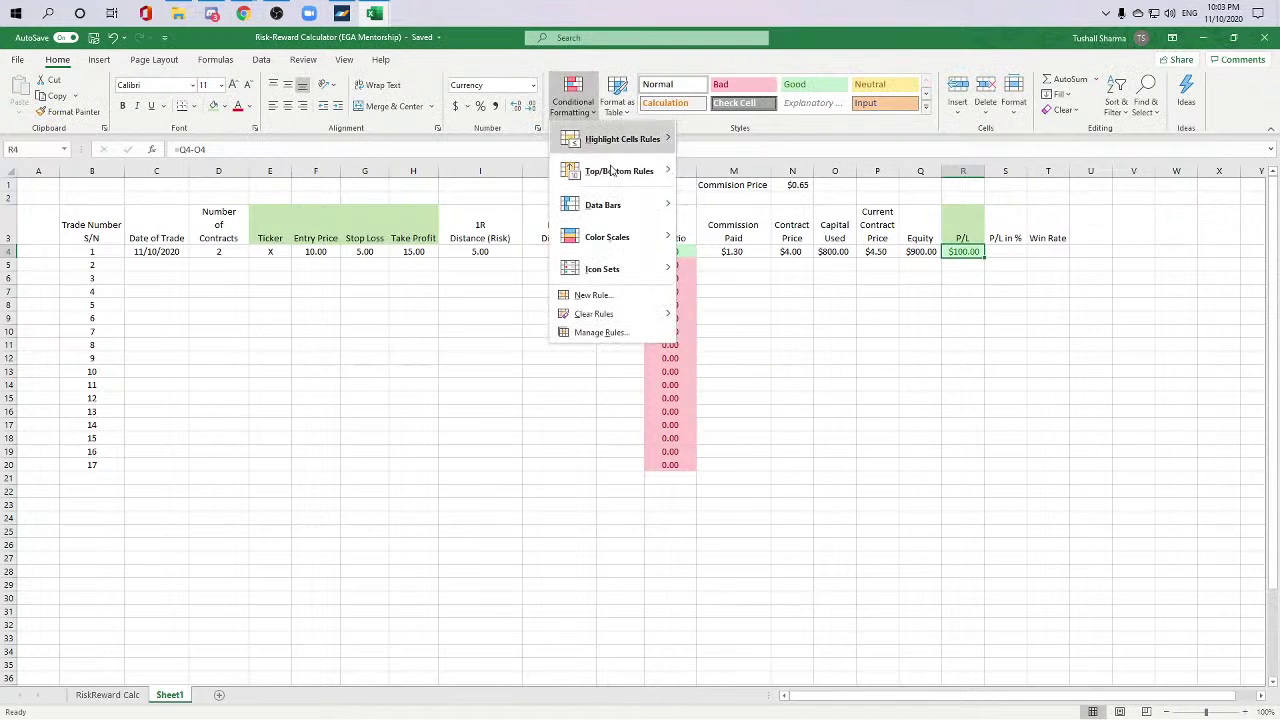
pyautogui.moveTo(620, 139)
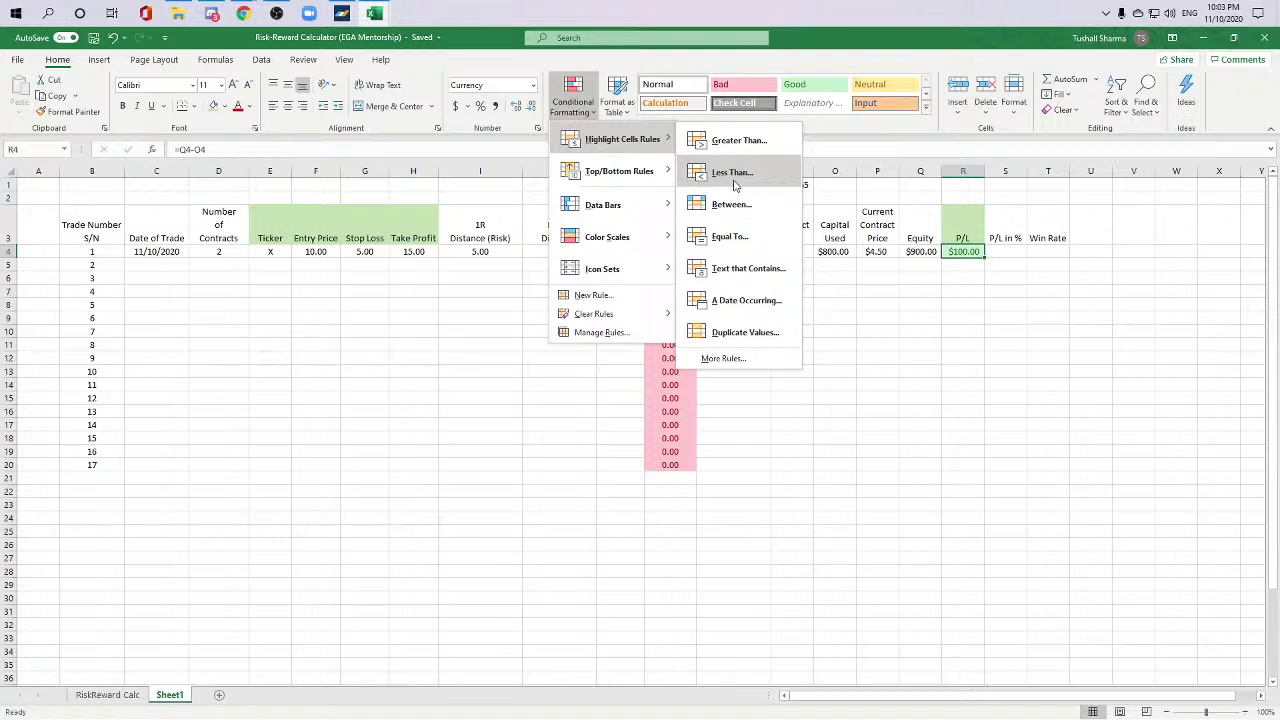
pyautogui.click(989, 383)
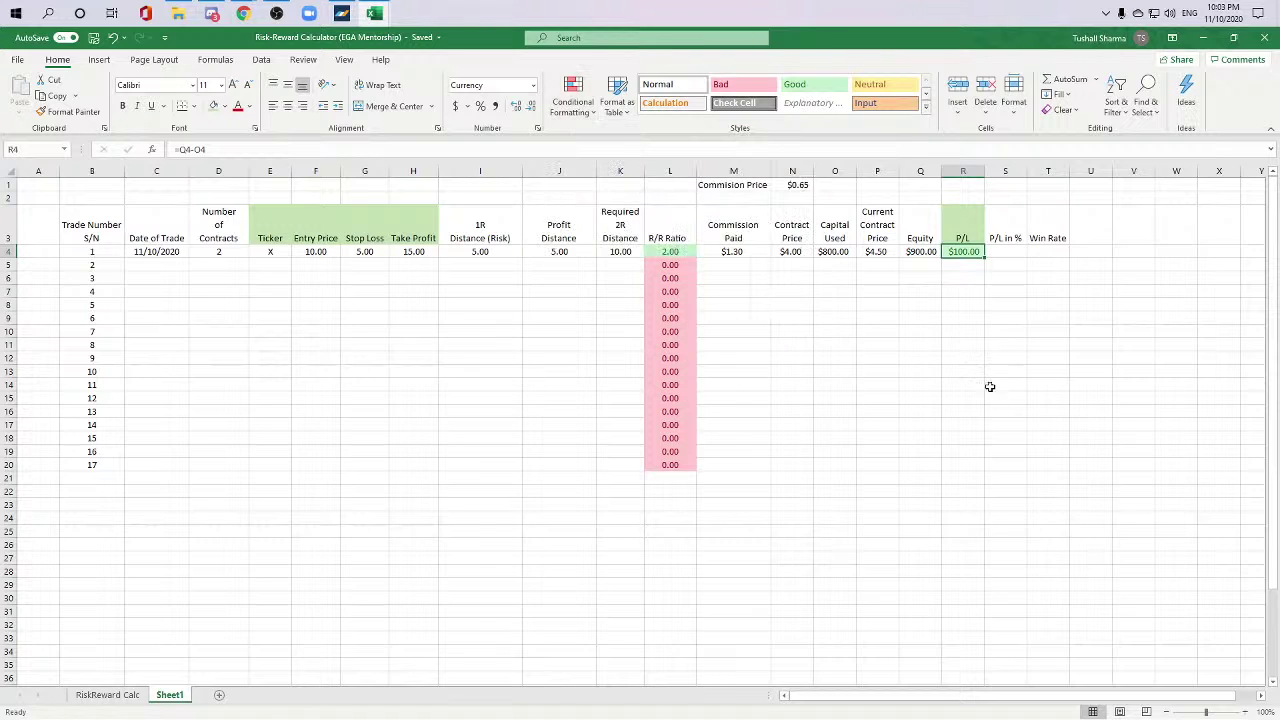
# Step: Replace trade 1's equity formula in Q4 with the value 700 to test a losing trade
pyautogui.click(1004, 300)
pyautogui.moveTo(834, 264); pyautogui.dragTo(862, 275)
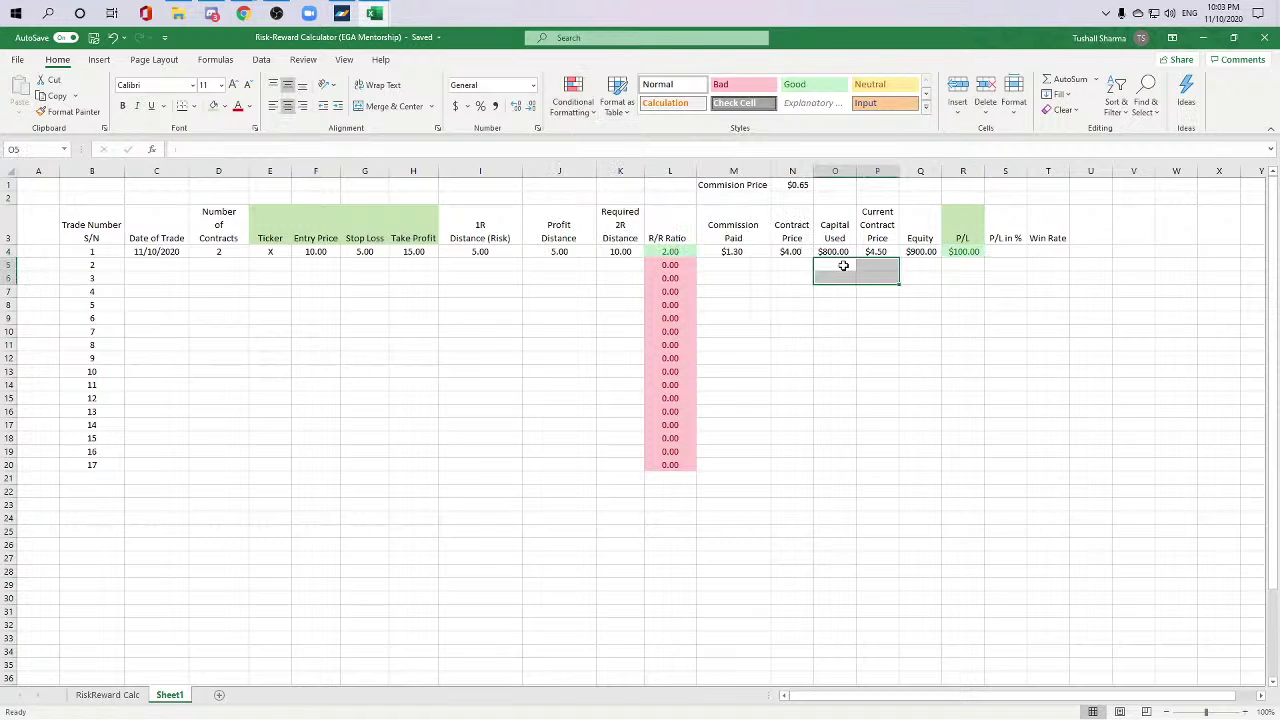
pyautogui.click(923, 254)
pyautogui.write('700')
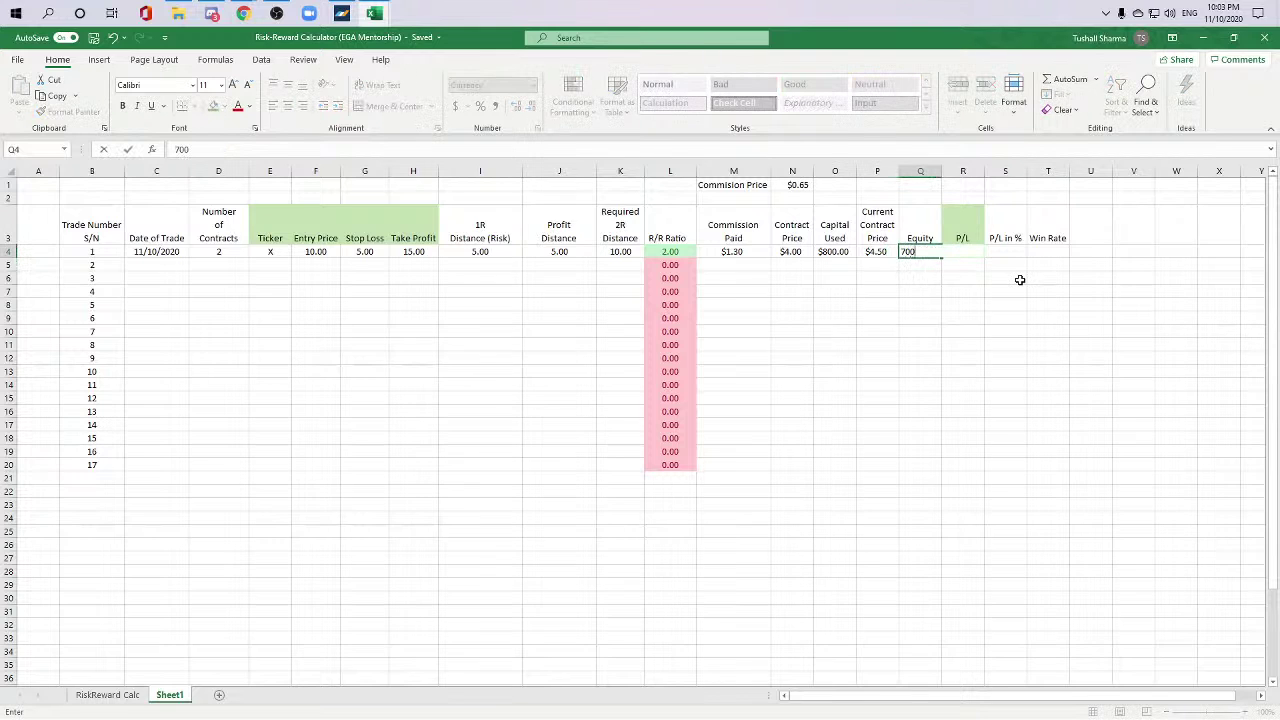
pyautogui.press('Return')
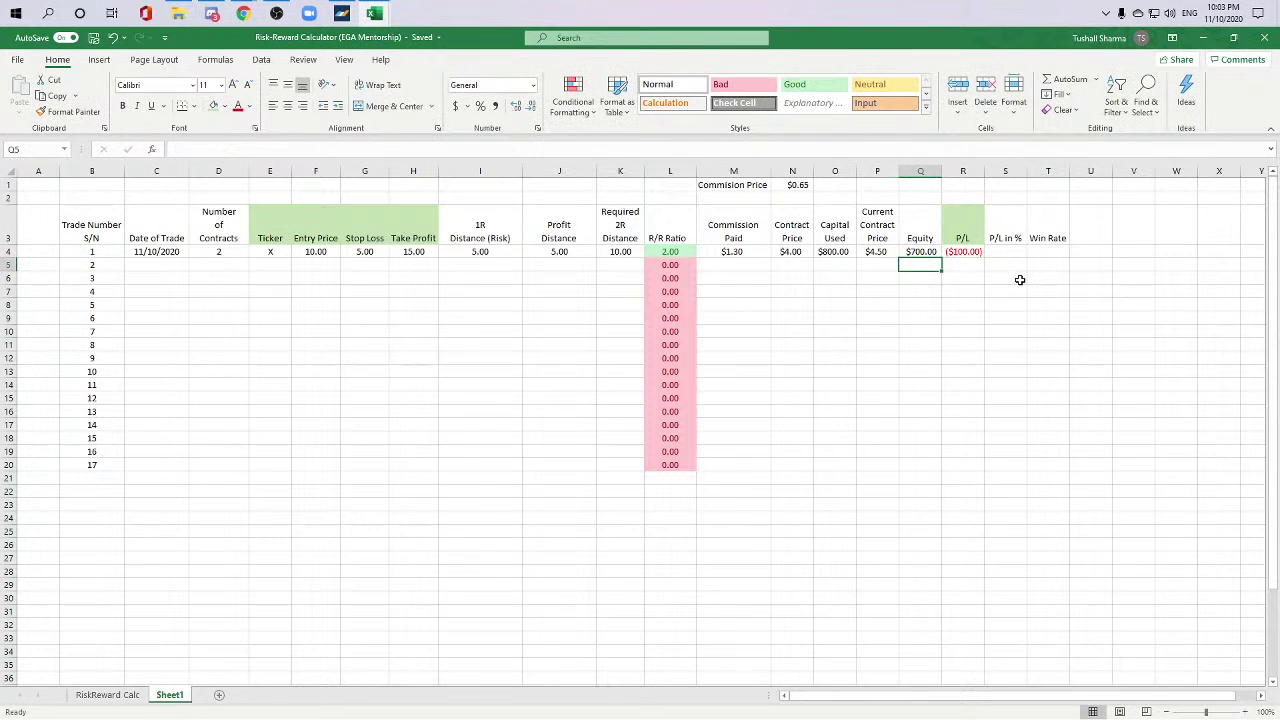
# Step: Test the P/L coloring by entering 900, 1000, 500 and finally 900 as trade 1's equity in Q4
pyautogui.press('Up')
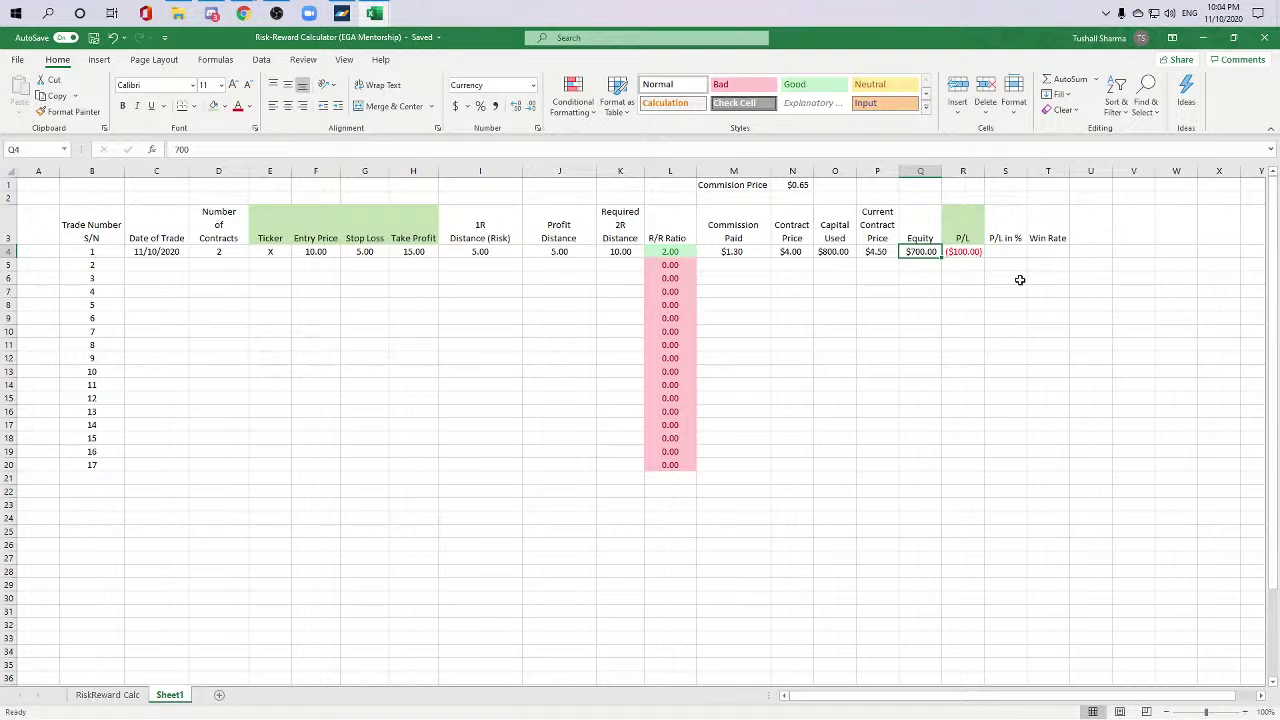
pyautogui.write('900')
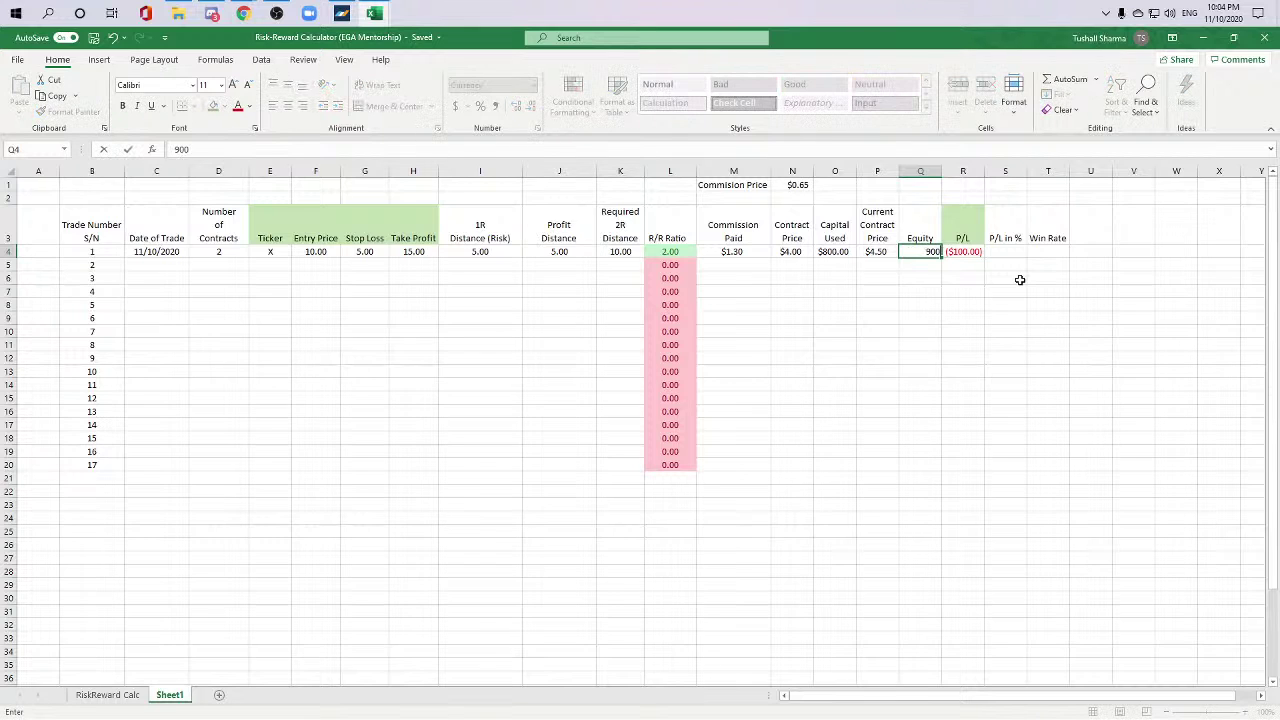
pyautogui.press('Return')
pyautogui.press('Up')
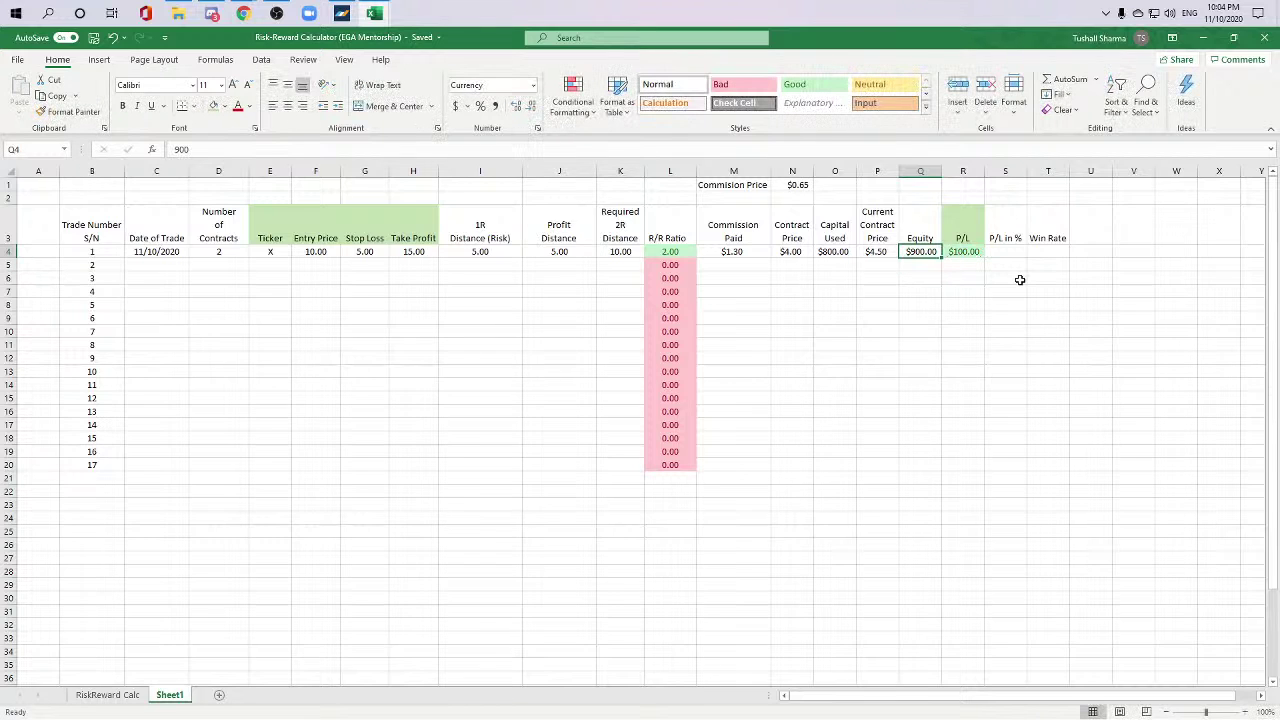
pyautogui.write('1000')
pyautogui.press('Return')
pyautogui.press('Up')
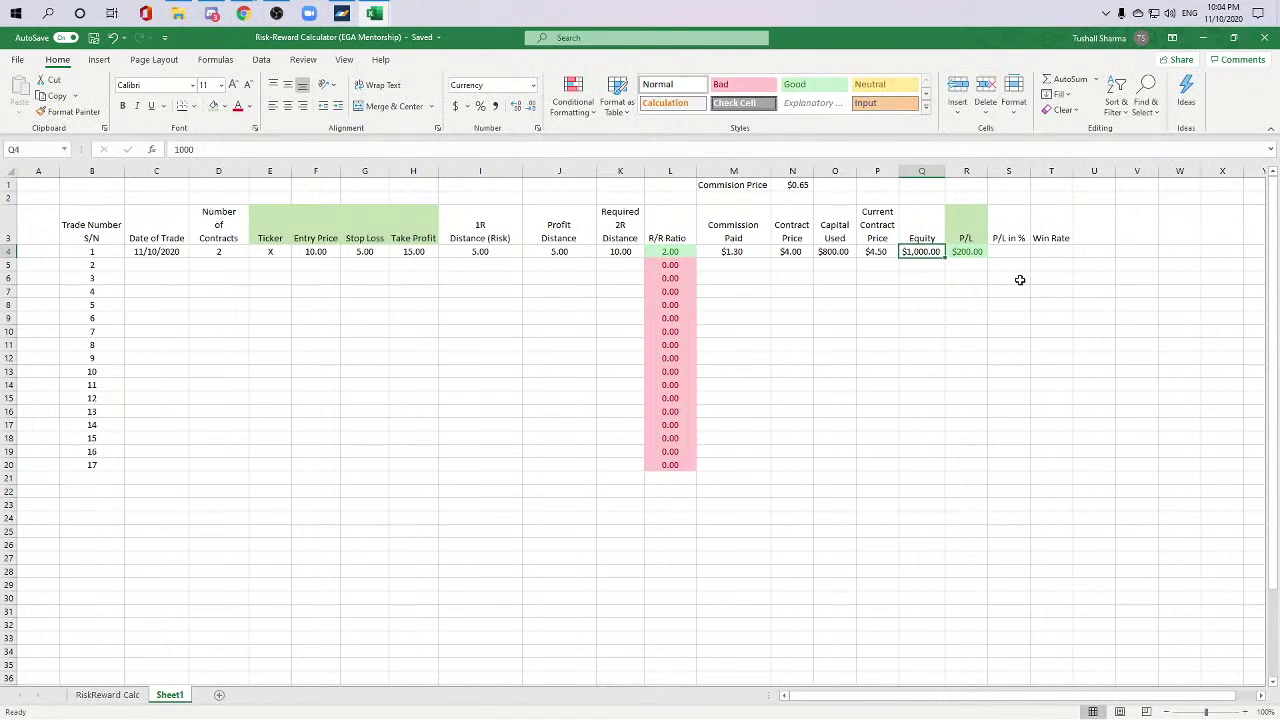
pyautogui.write('500')
pyautogui.press('Return')
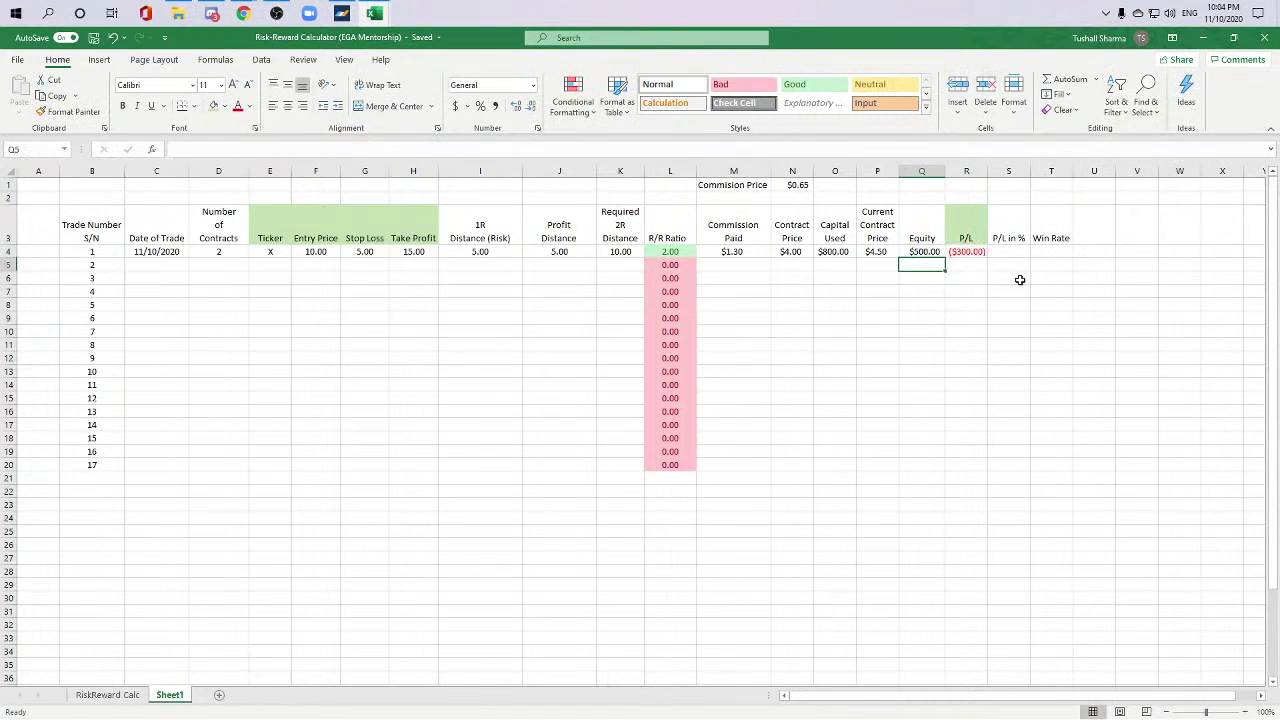
pyautogui.press('Up')
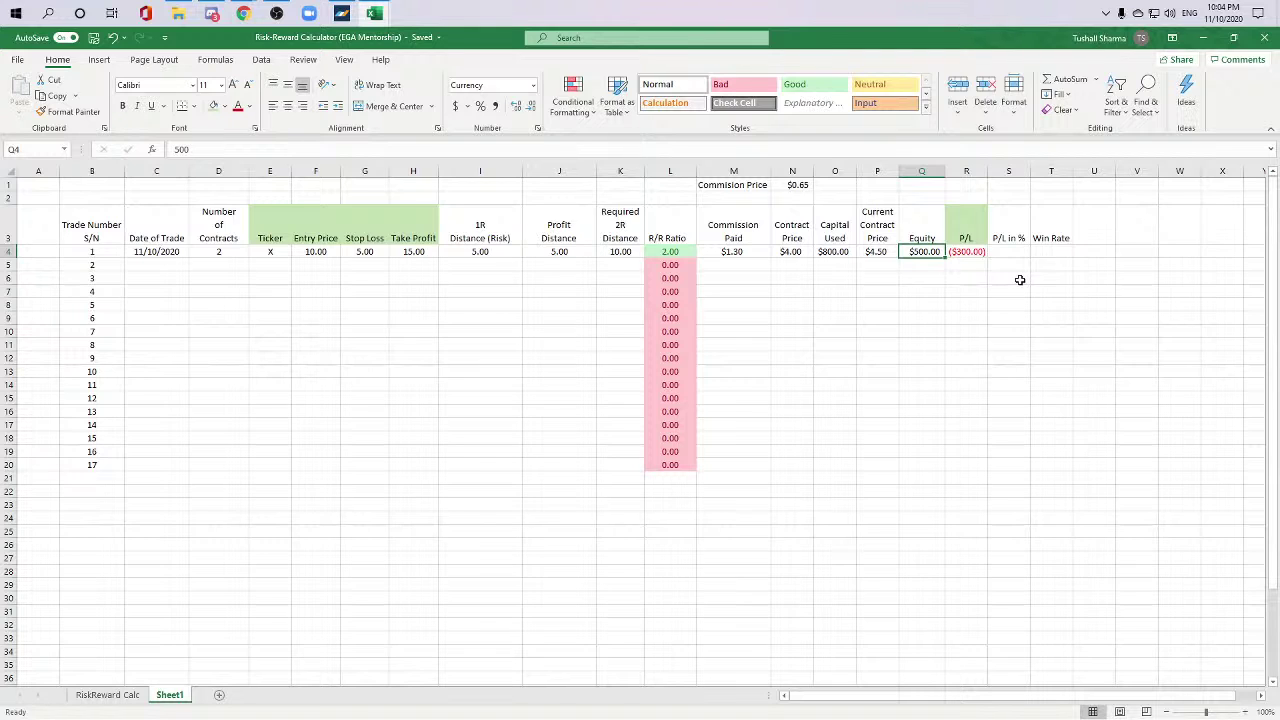
pyautogui.write('900')
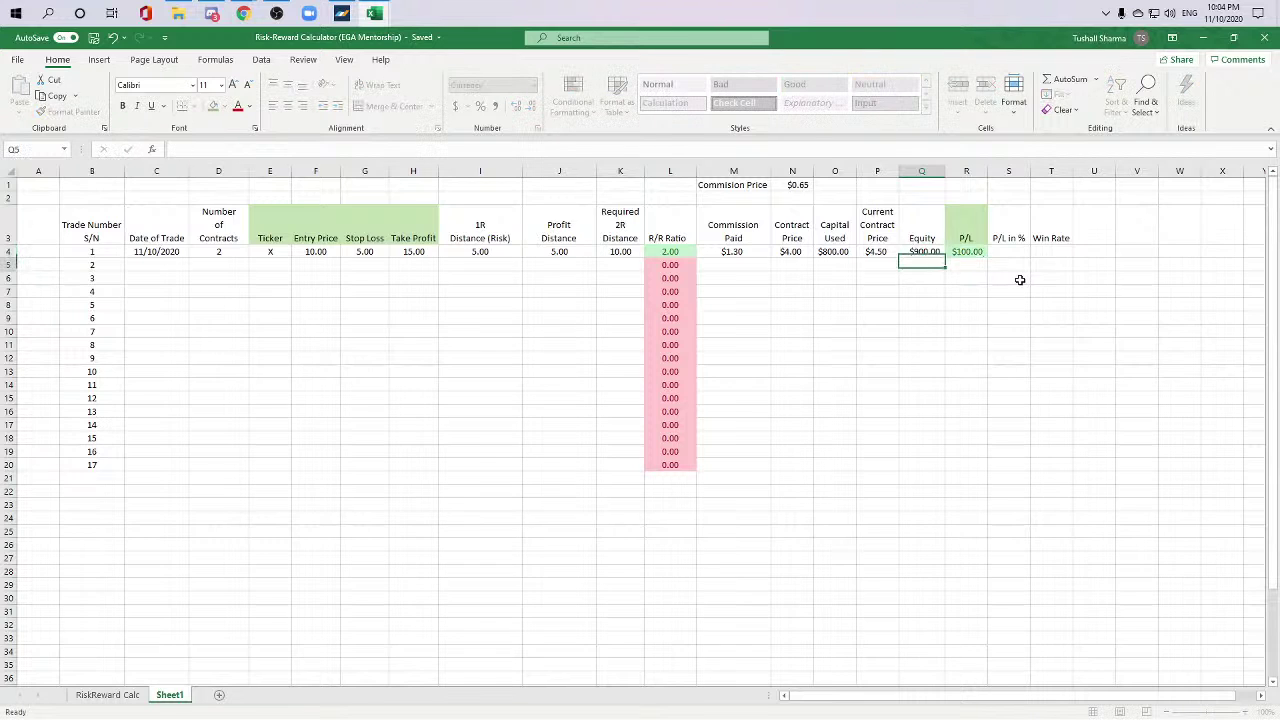
# Step: Calculate trade 1's P/L in % in S4 as P/L divided by capital used, using =R4/O4
pyautogui.press('Tab')
pyautogui.press('Tab')
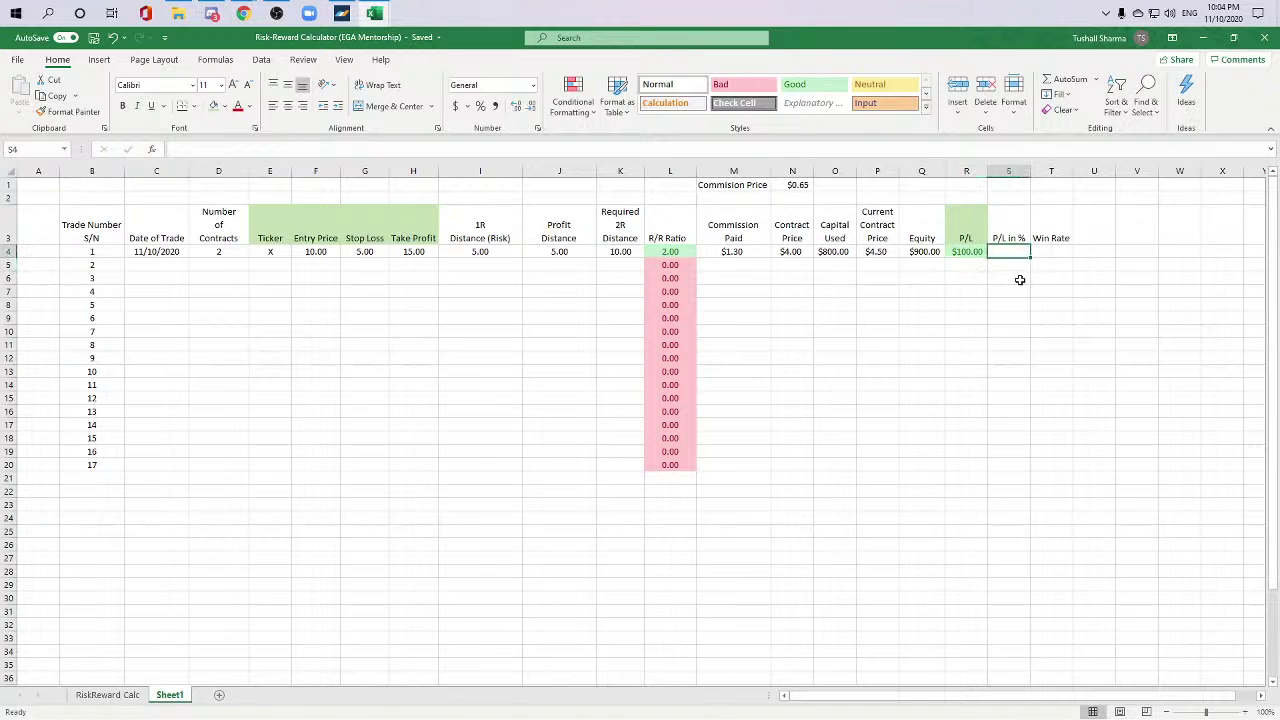
pyautogui.write('=')
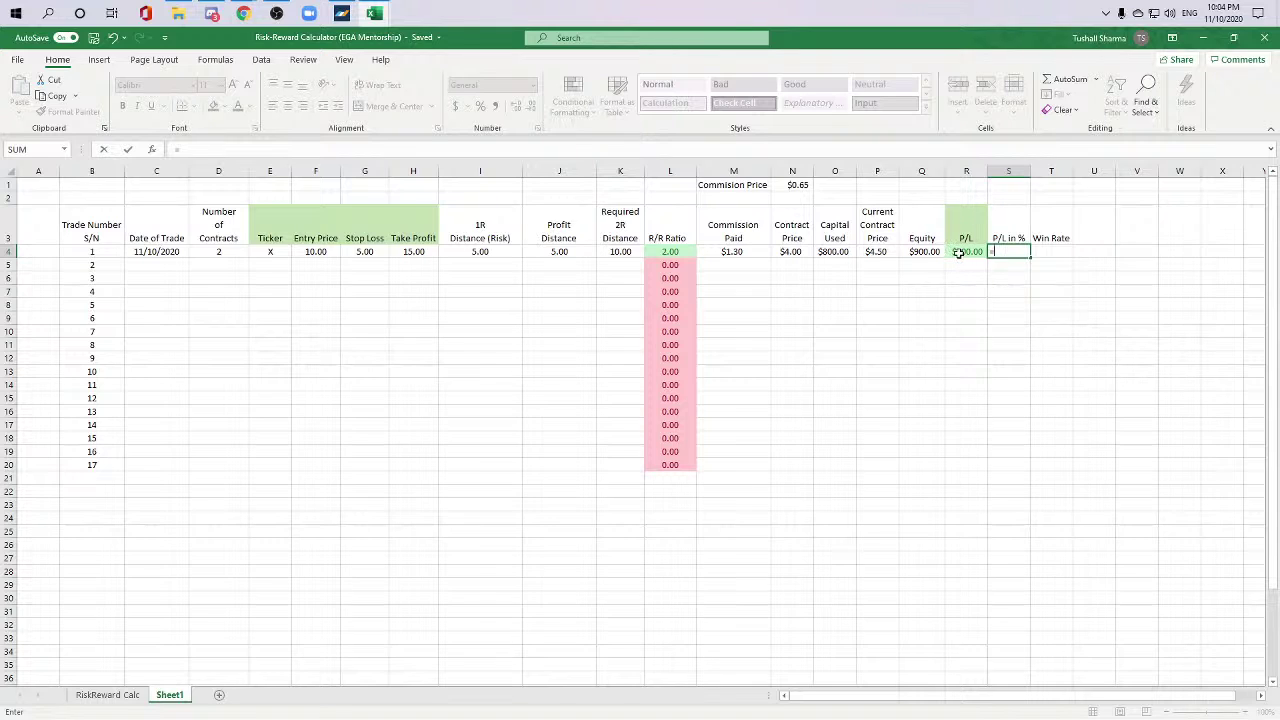
pyautogui.click(958, 253)
pyautogui.write('/')
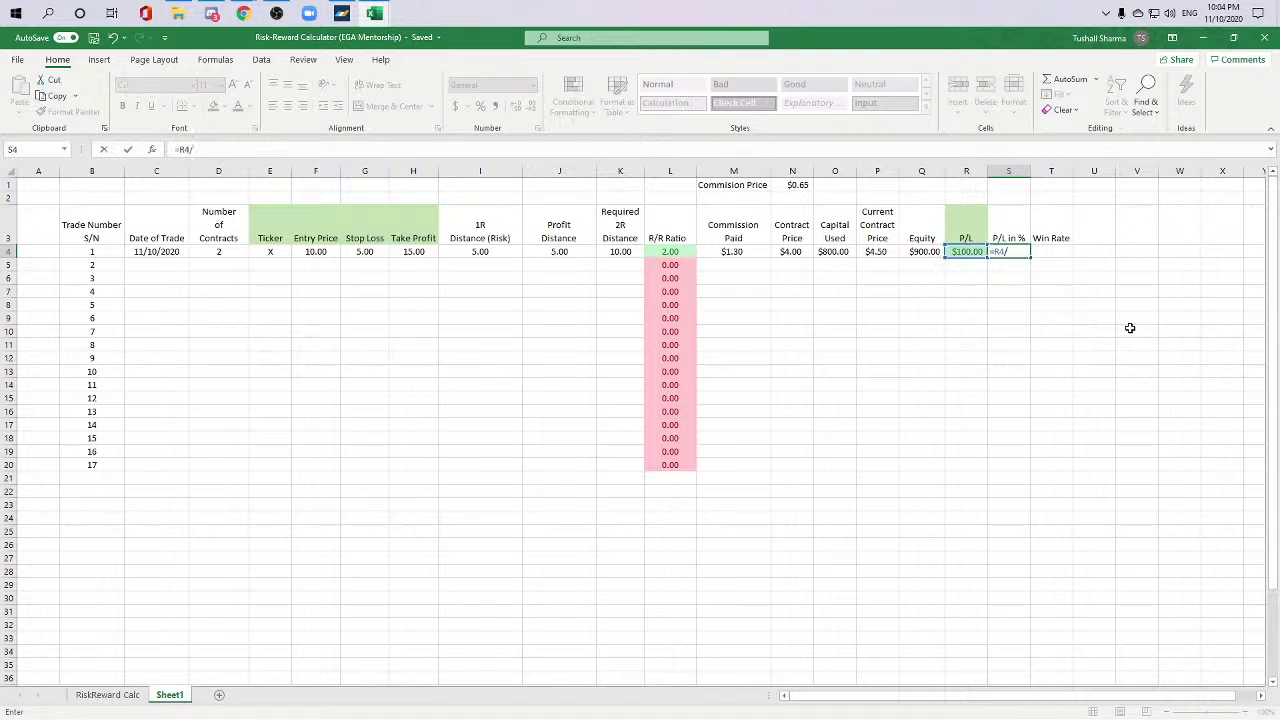
pyautogui.click(822, 250)
pyautogui.press('Return')
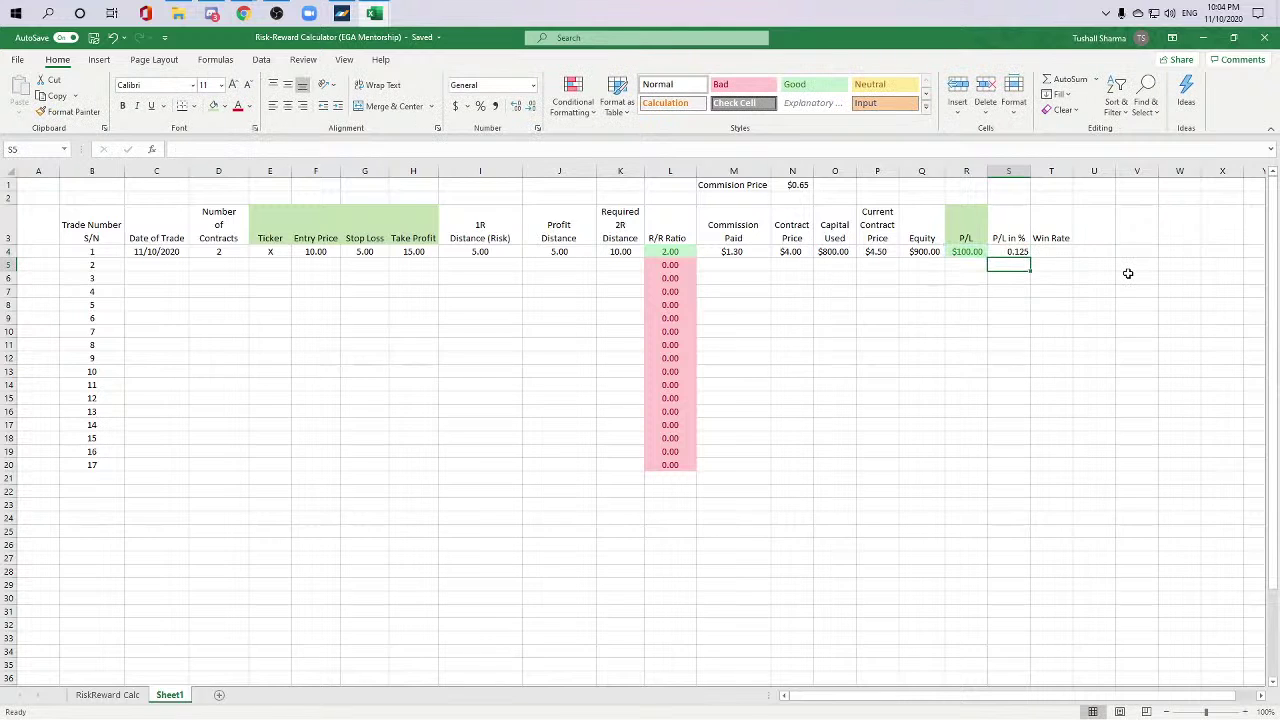
# Step: Format trade 1's P/L in % cell S4 as a percentage with two decimal places
pyautogui.click(1010, 251)
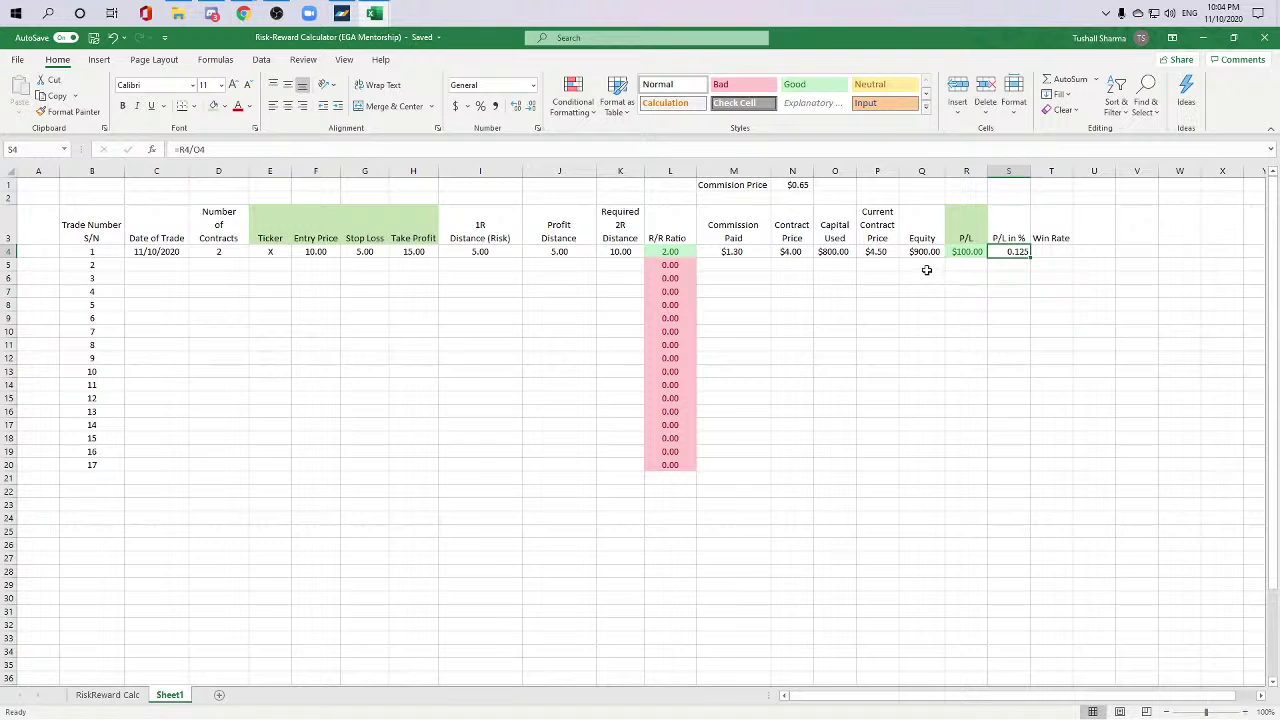
pyautogui.click(481, 107)
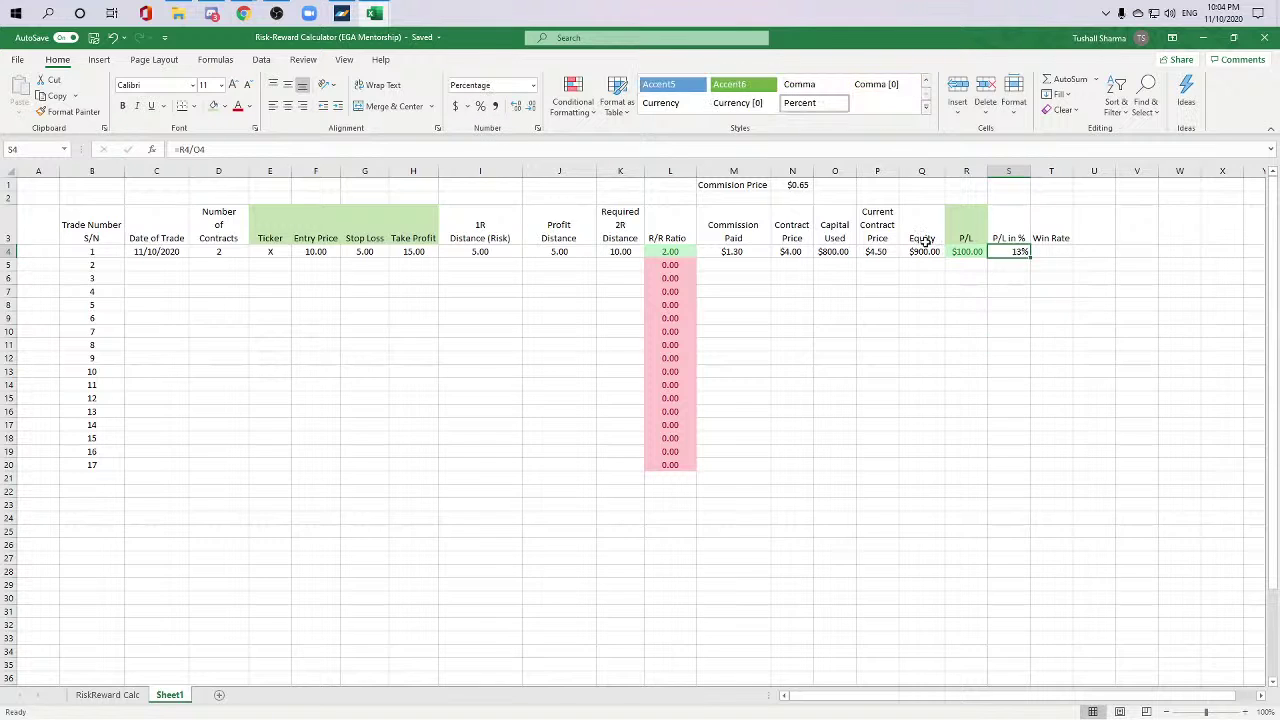
pyautogui.click(516, 106)
pyautogui.click(516, 106)
pyautogui.click(908, 407)
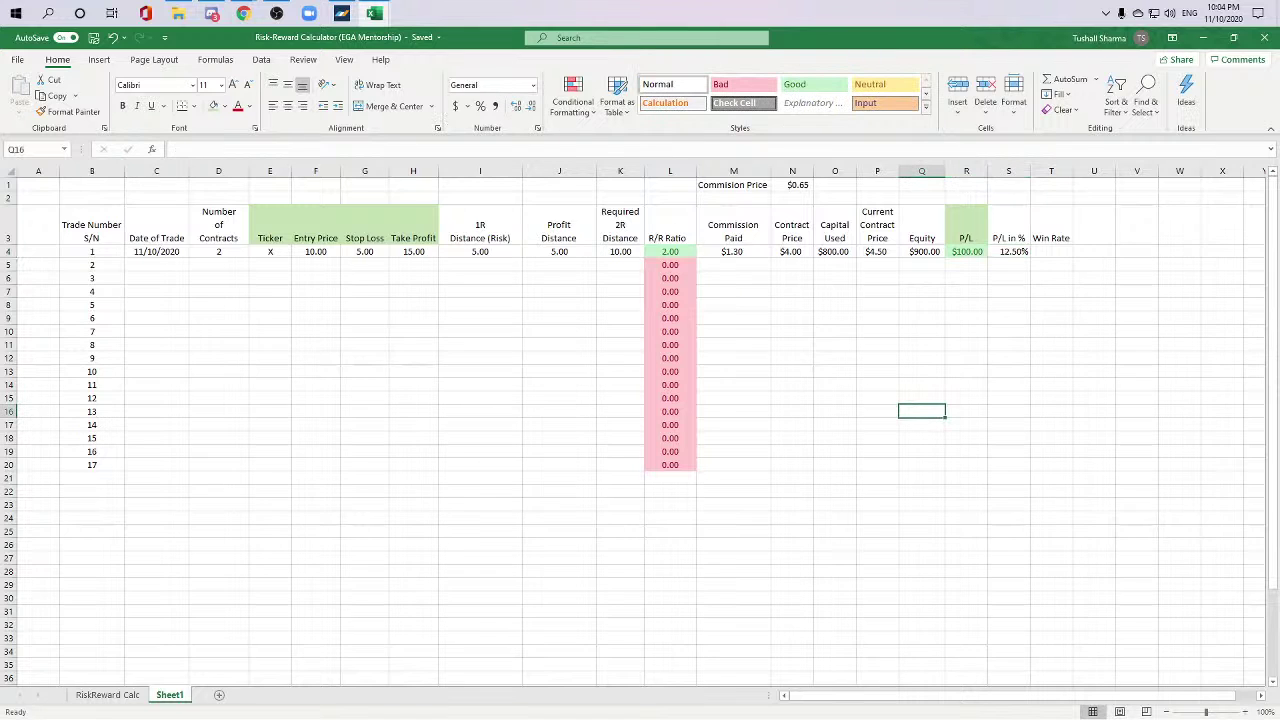
# Step: Remove the green fill from the P/L header in R3 by copying the formatting of the Contract Price header in N3
pyautogui.click(1051, 291)
pyautogui.click(1018, 253)
pyautogui.click(1016, 240)
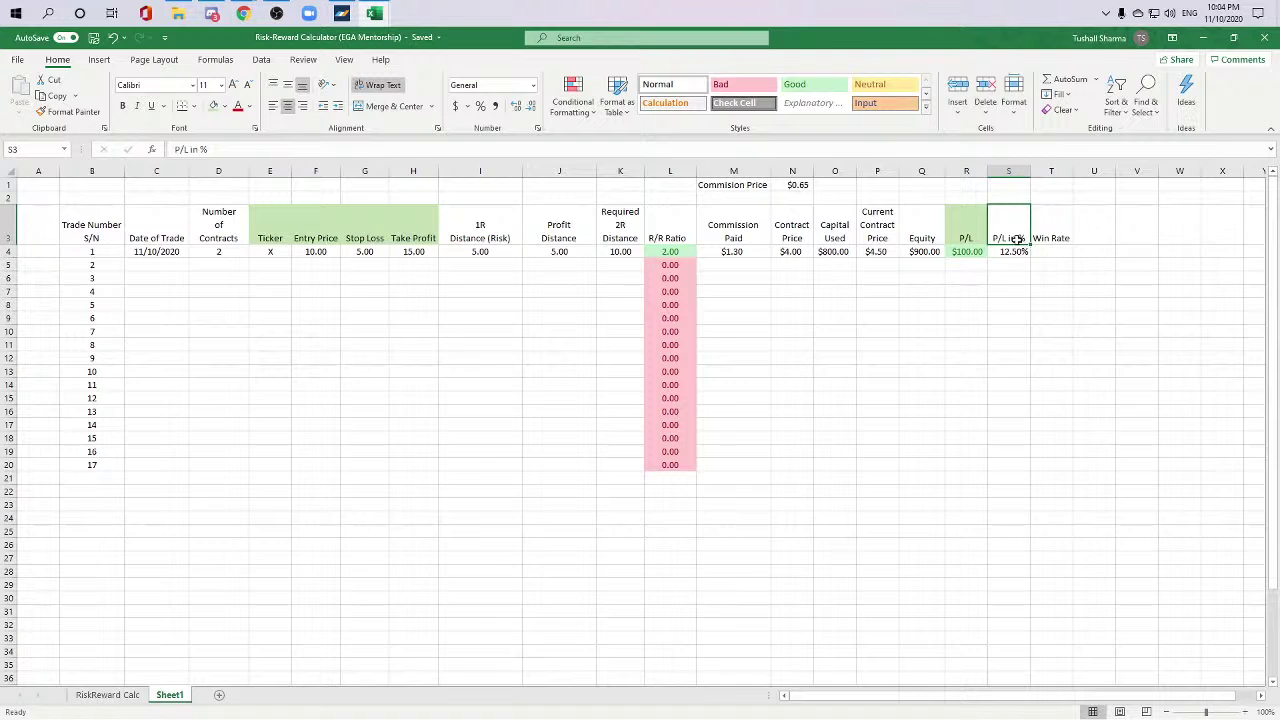
pyautogui.click(966, 236)
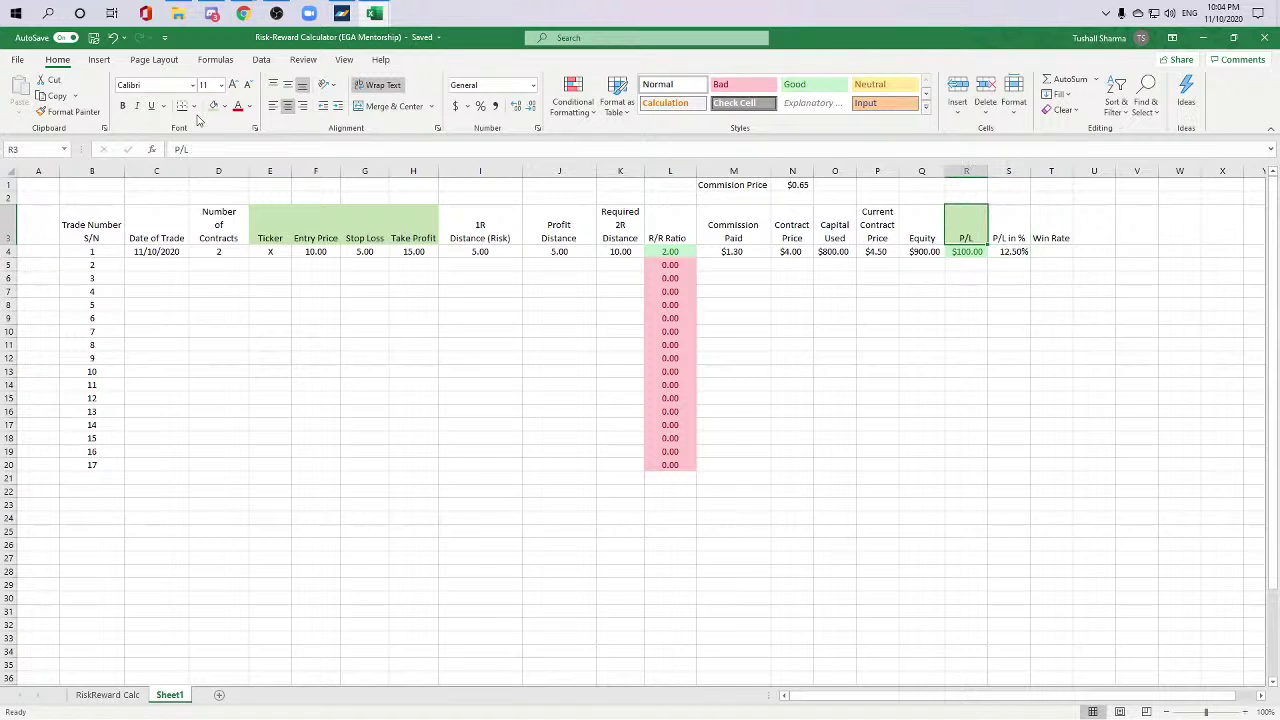
pyautogui.click(800, 224)
pyautogui.click(68, 111)
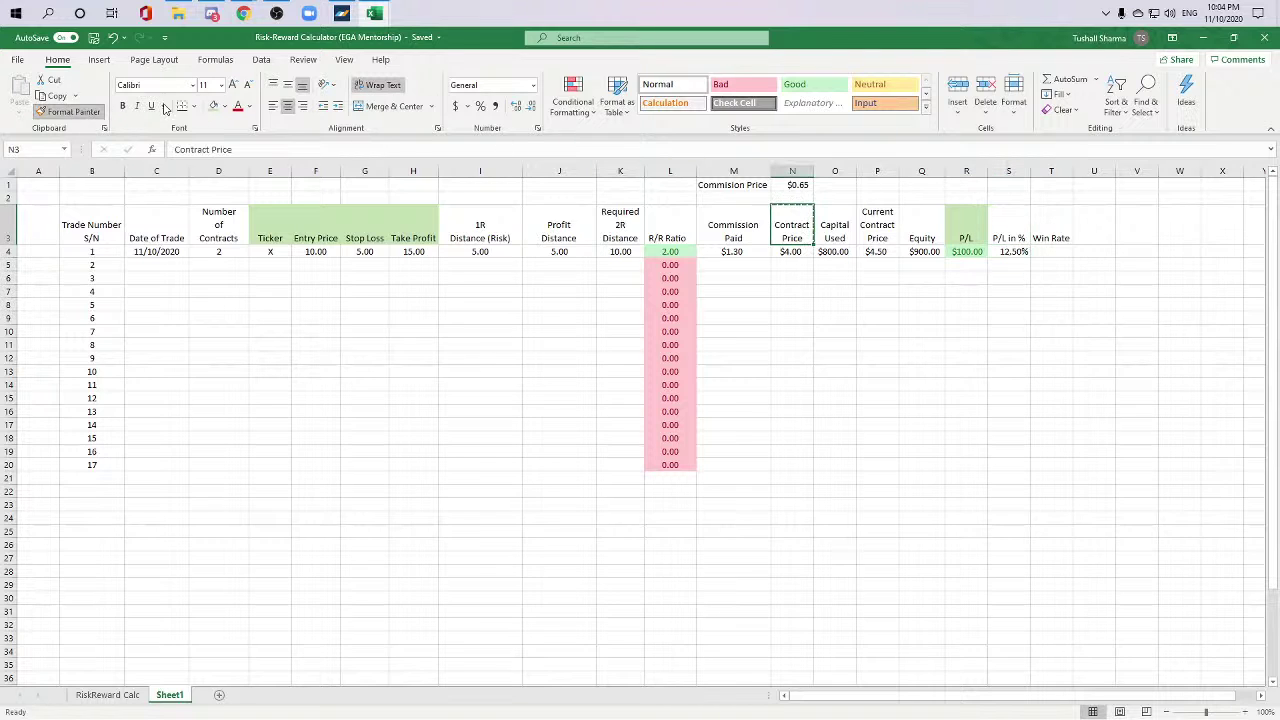
pyautogui.click(966, 220)
pyautogui.click(1094, 438)
pyautogui.click(1010, 384)
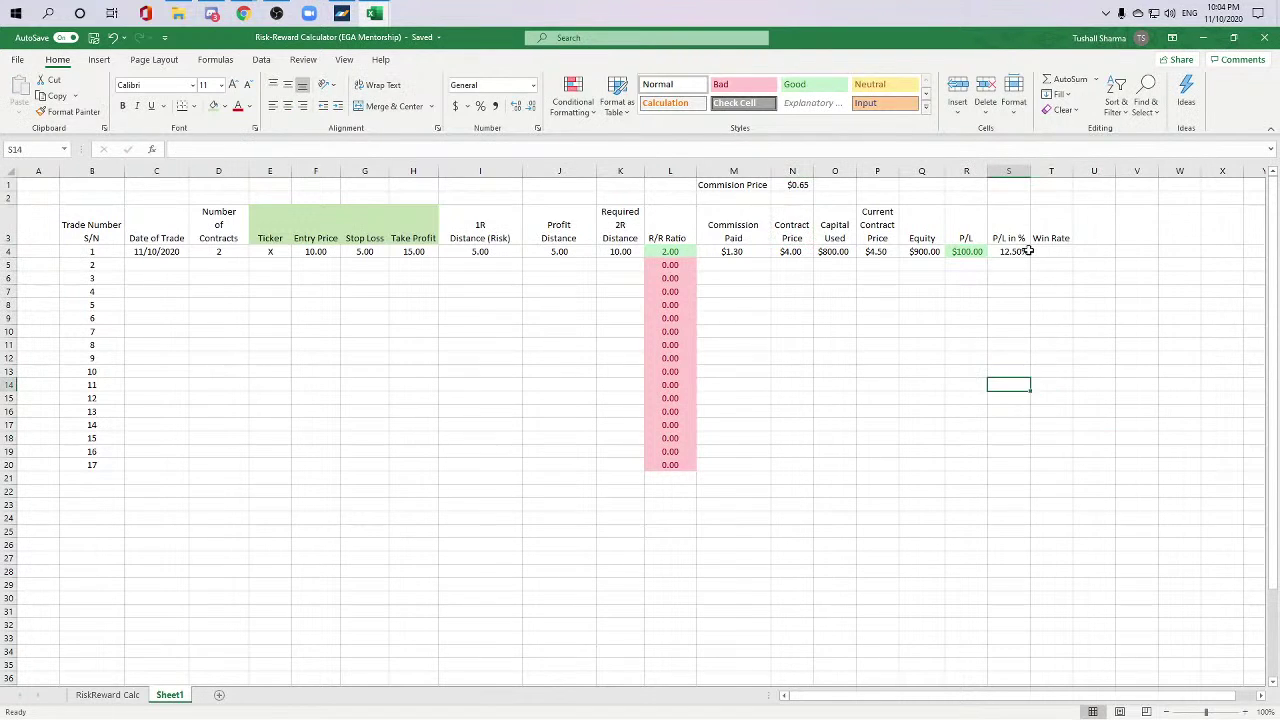
pyautogui.click(1053, 249)
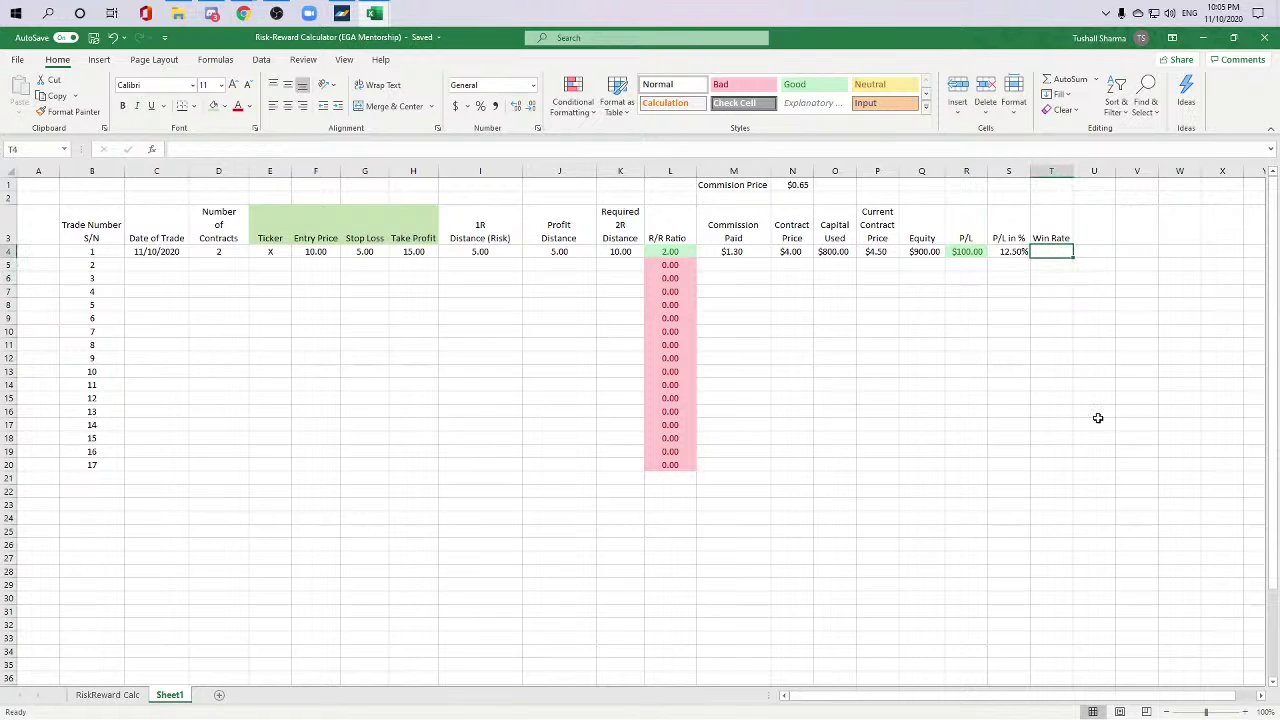
pyautogui.click(1045, 226)
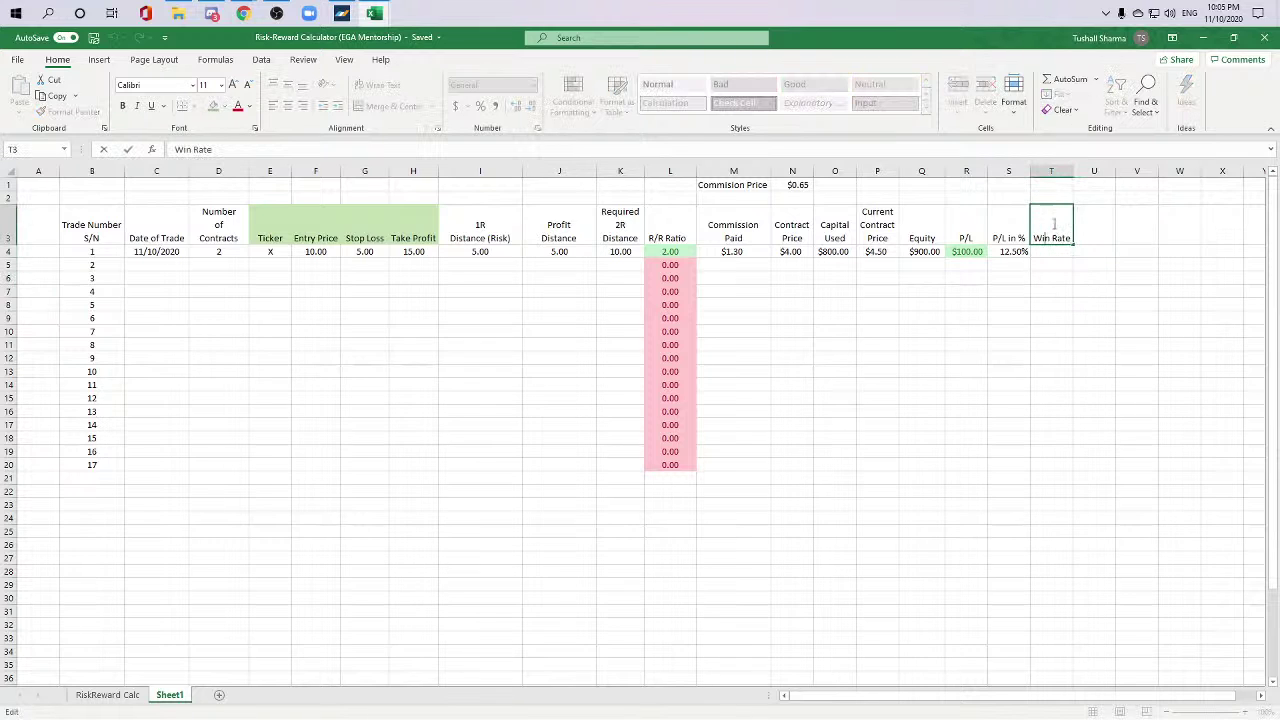
pyautogui.doubleClick(1070, 236)
pyautogui.press('Escape')
pyautogui.press('Up')
pyautogui.write('%')
pyautogui.press('Return')
pyautogui.press('Up')
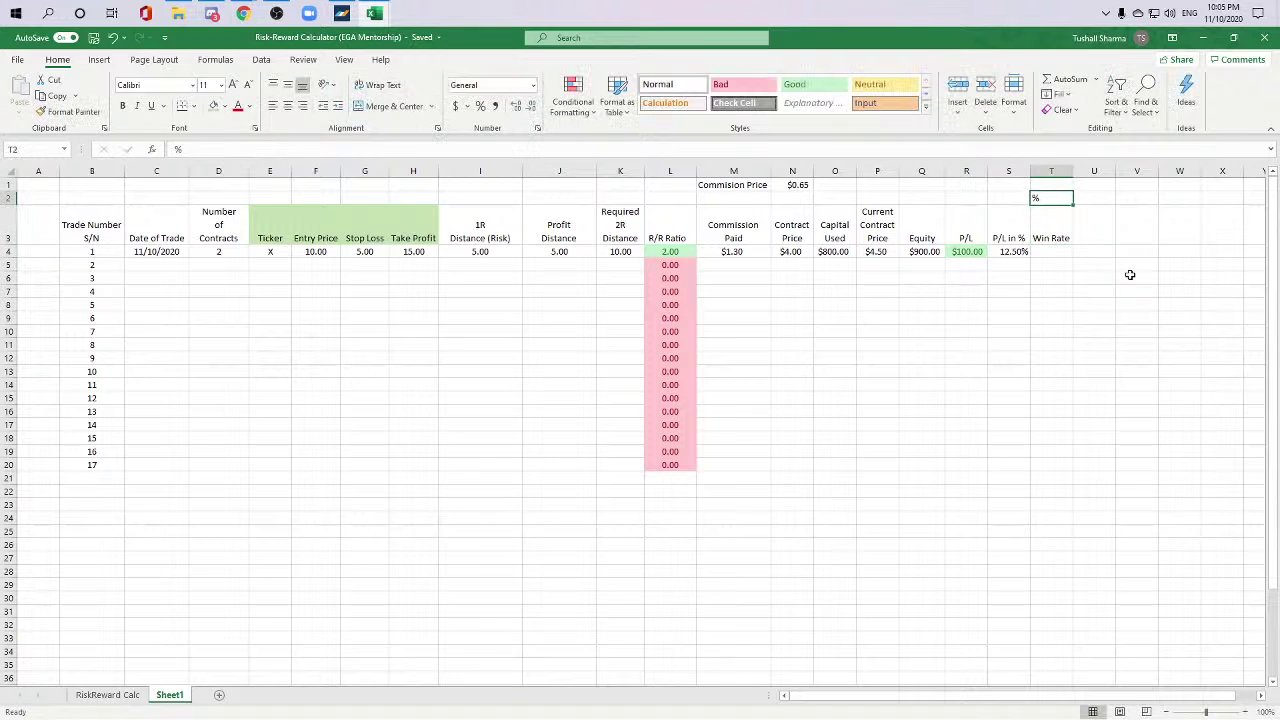
pyautogui.press('Down')
pyautogui.press('F2')
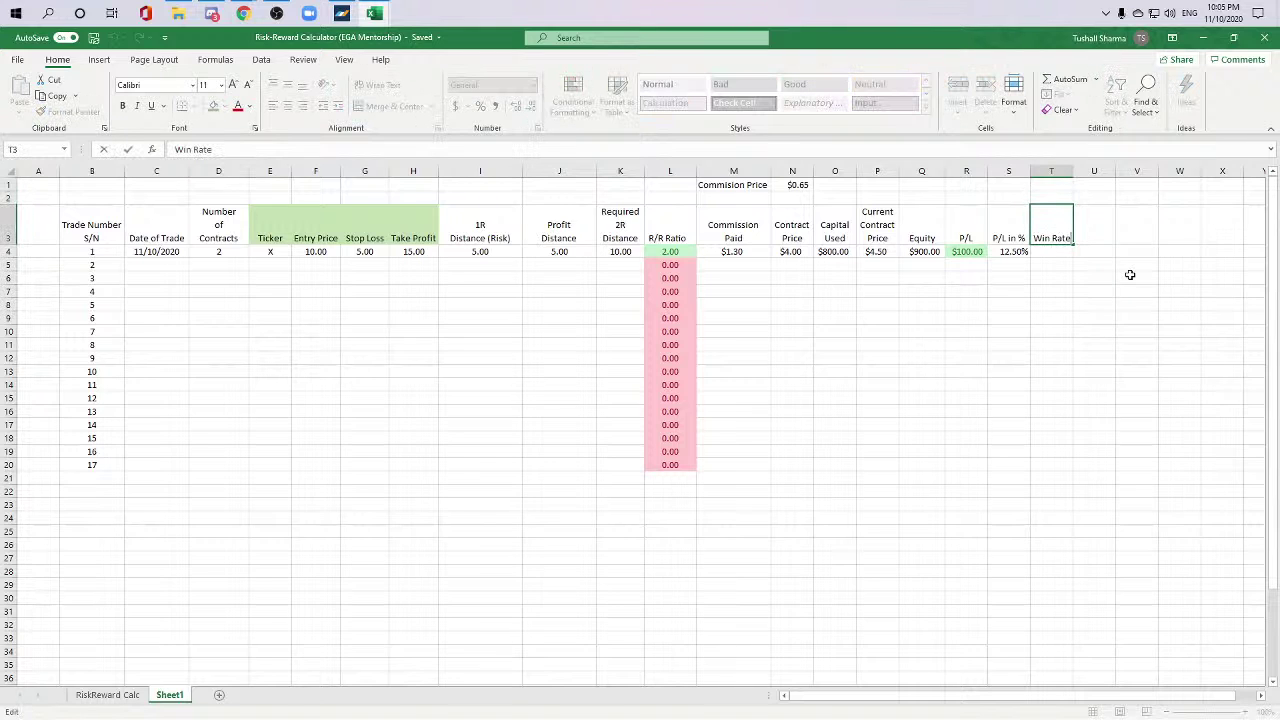
pyautogui.press('Escape')
pyautogui.press('Up')
# Step: Add a % sign on a second line of the Win Rate header in T3
pyautogui.press('Down')
pyautogui.press('F2')
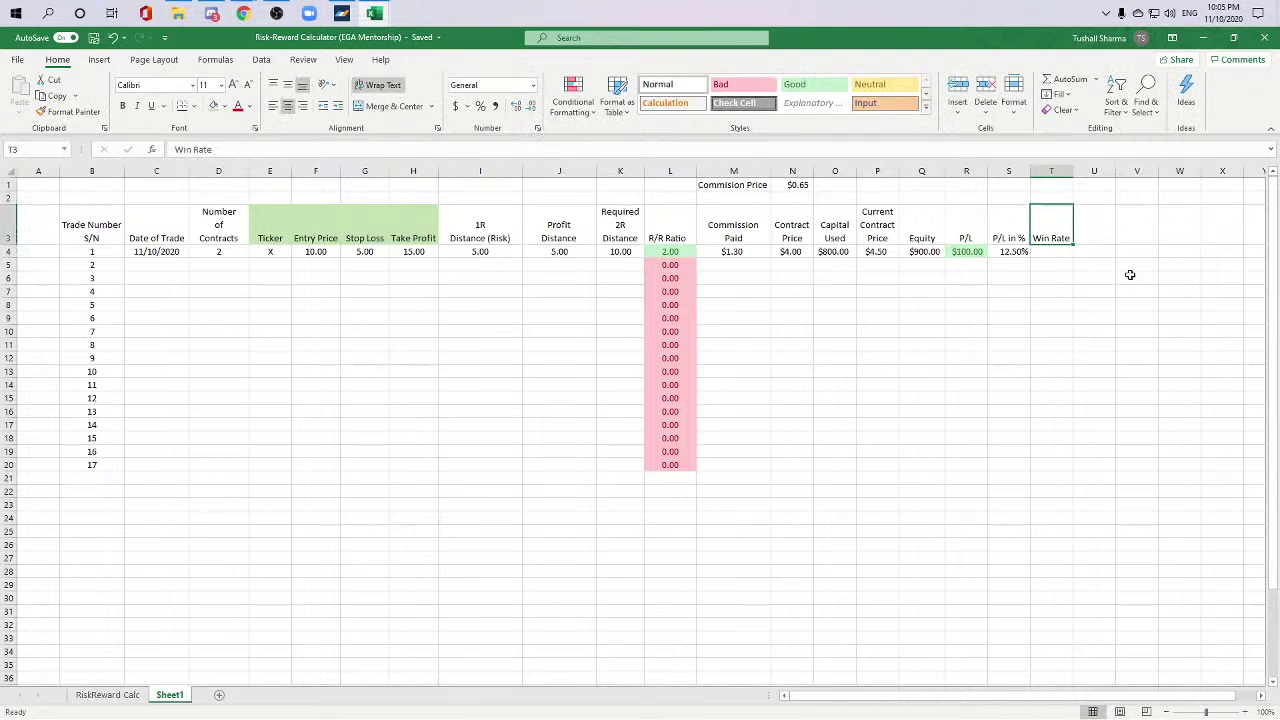
pyautogui.hotkey('alt', 'Return')
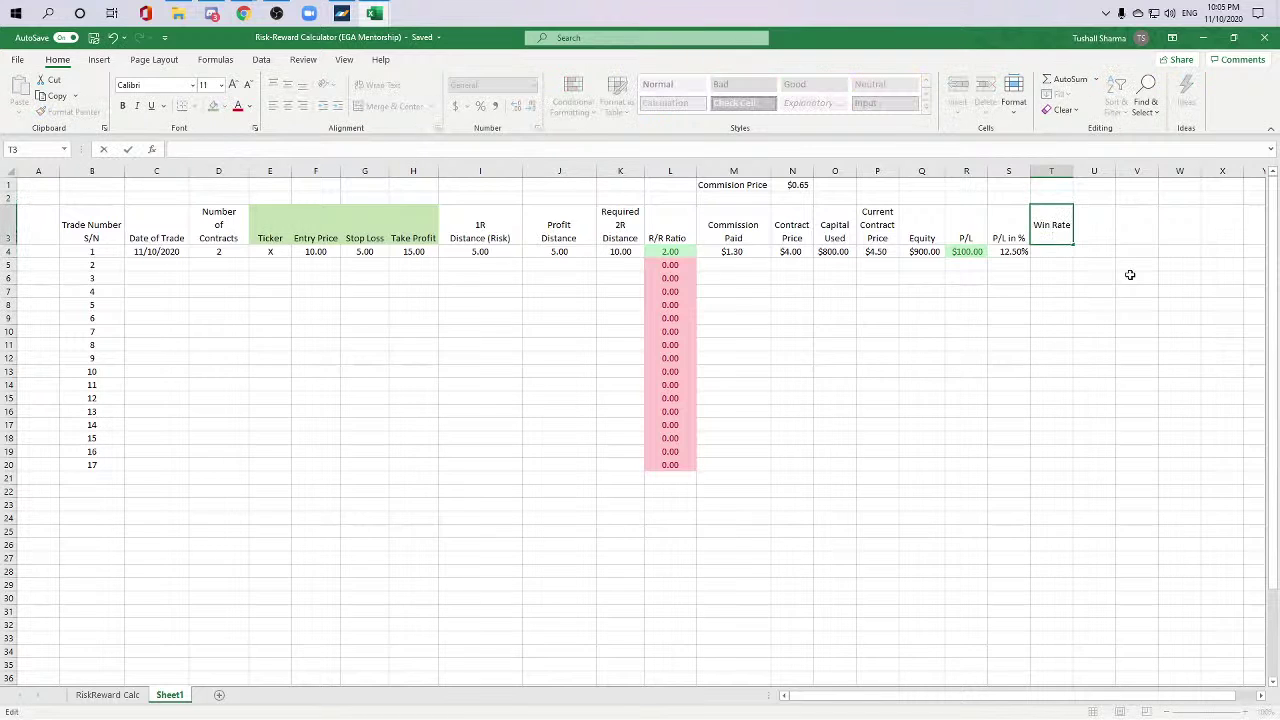
pyautogui.press('Return')
pyautogui.click(1066, 369)
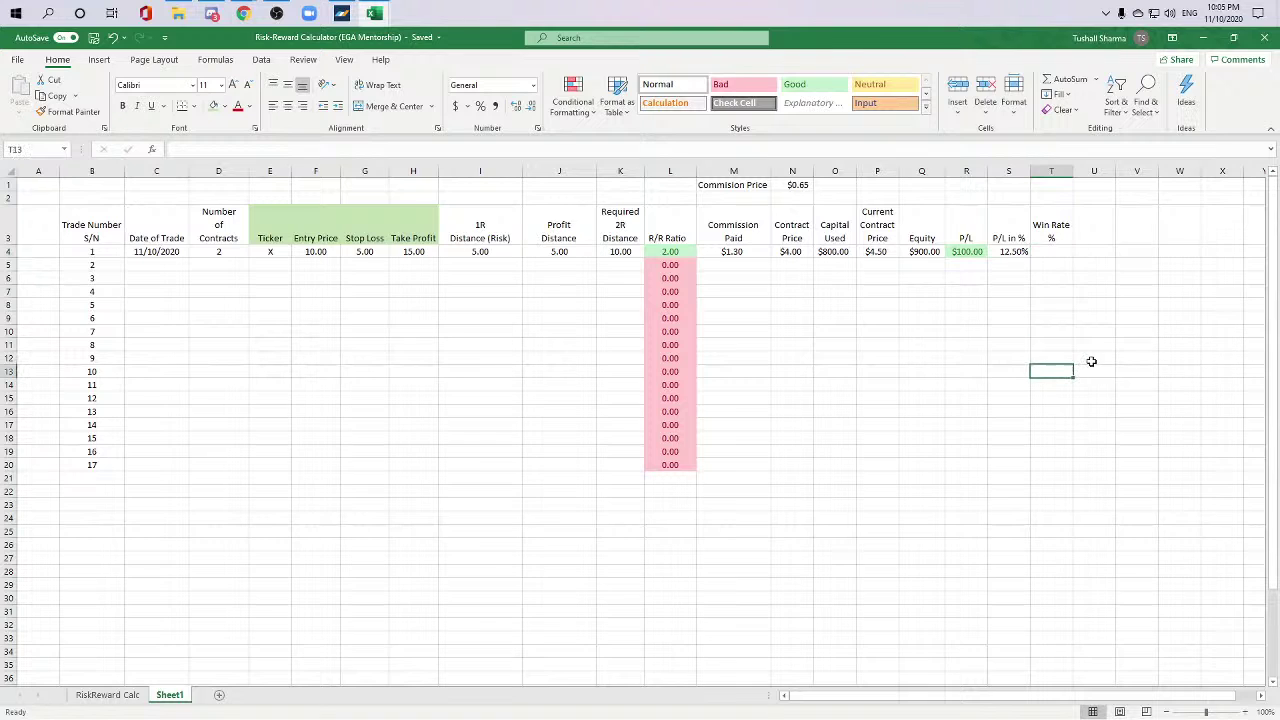
pyautogui.click(838, 362)
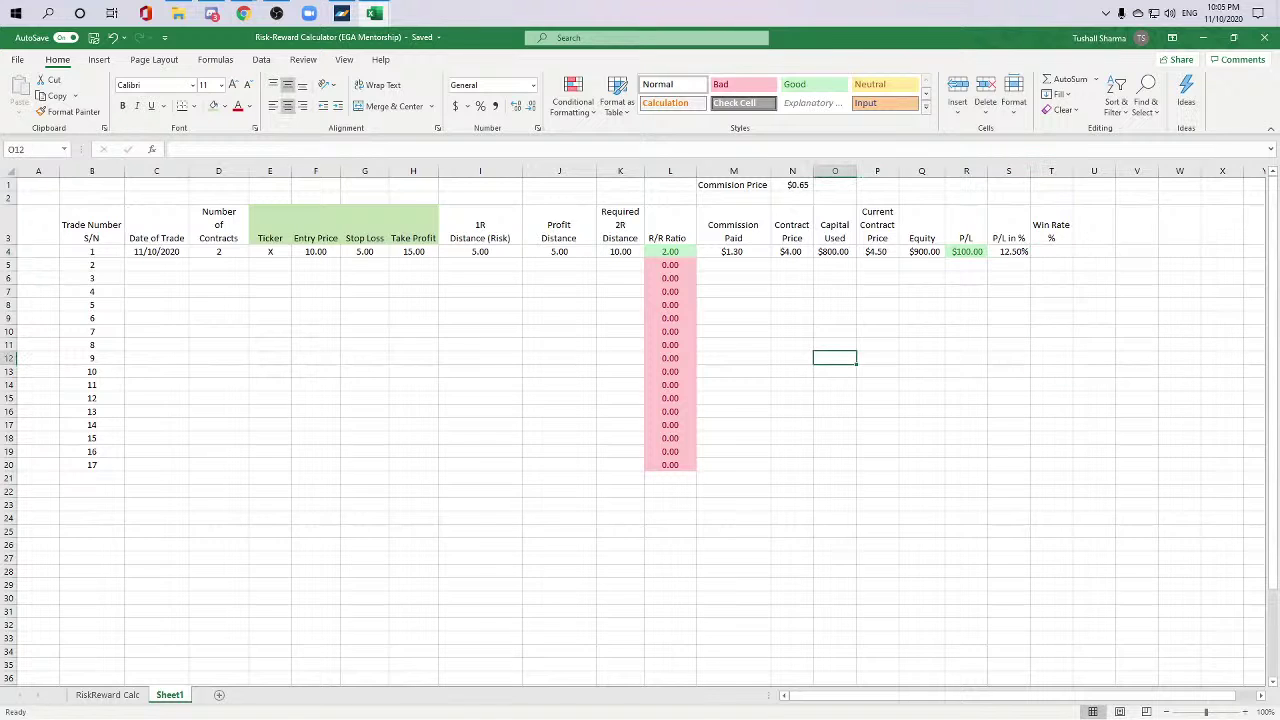
pyautogui.click(1028, 380)
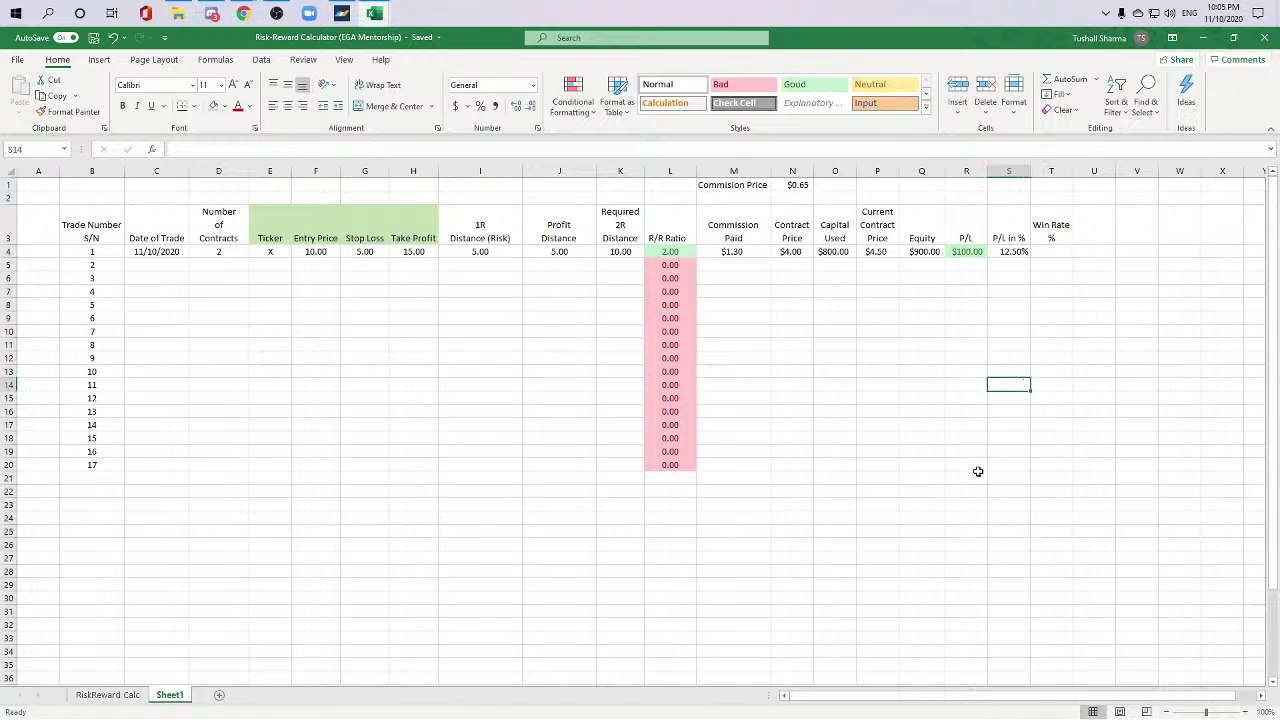
pyautogui.moveTo(218, 478); pyautogui.dragTo(218, 490)
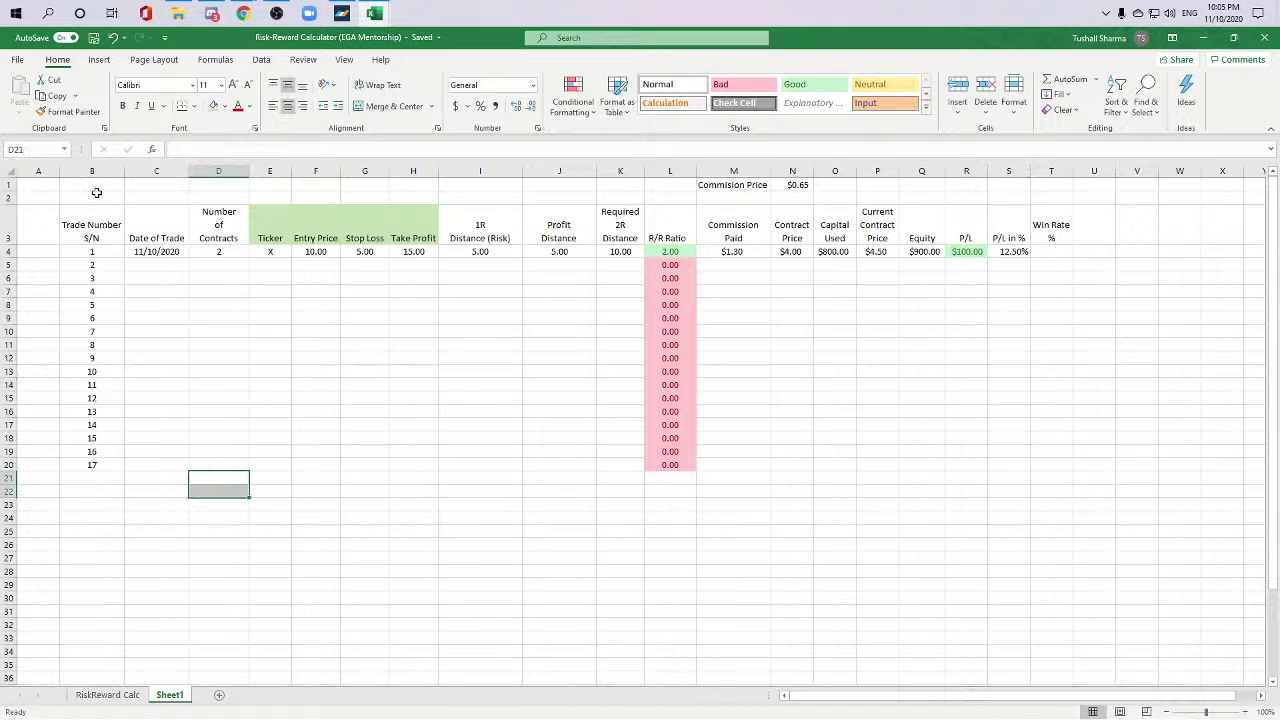
# Step: Merge and center cells B2 to K2 above the headers and enter the title PLANNING PHASE
pyautogui.moveTo(96, 192); pyautogui.dragTo(622, 200)
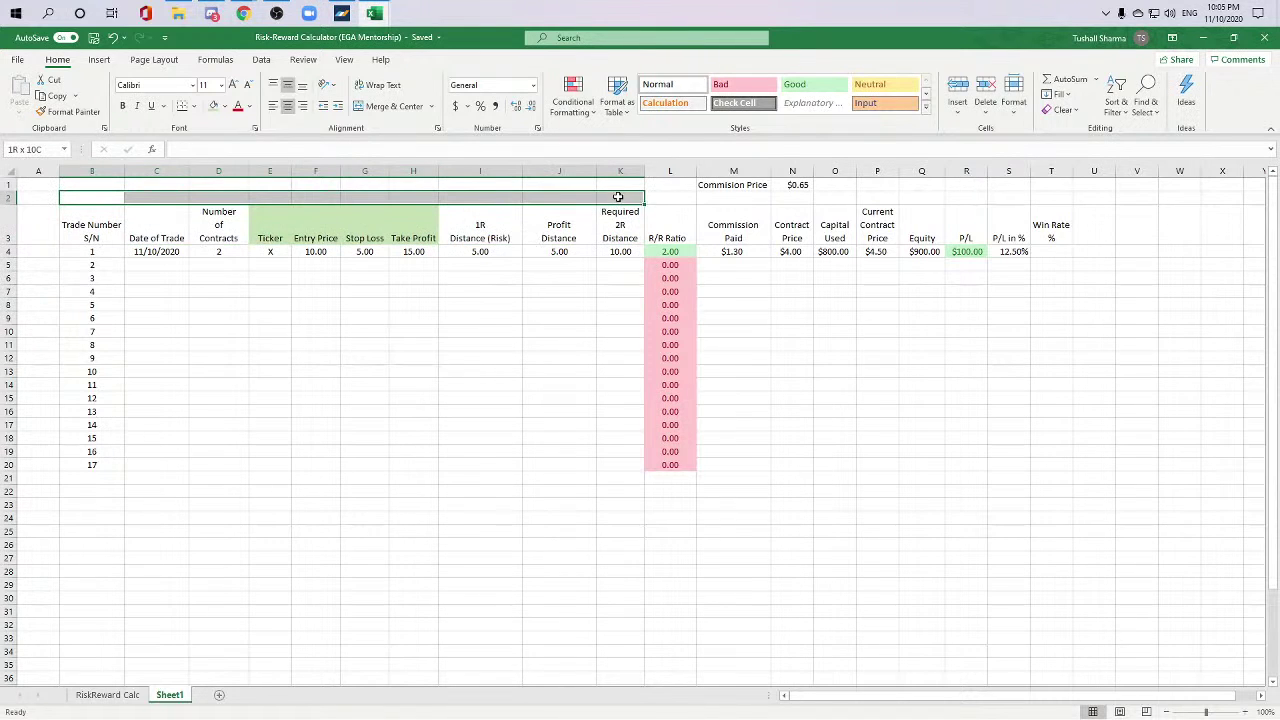
pyautogui.click(389, 107)
pyautogui.write('PLAN')
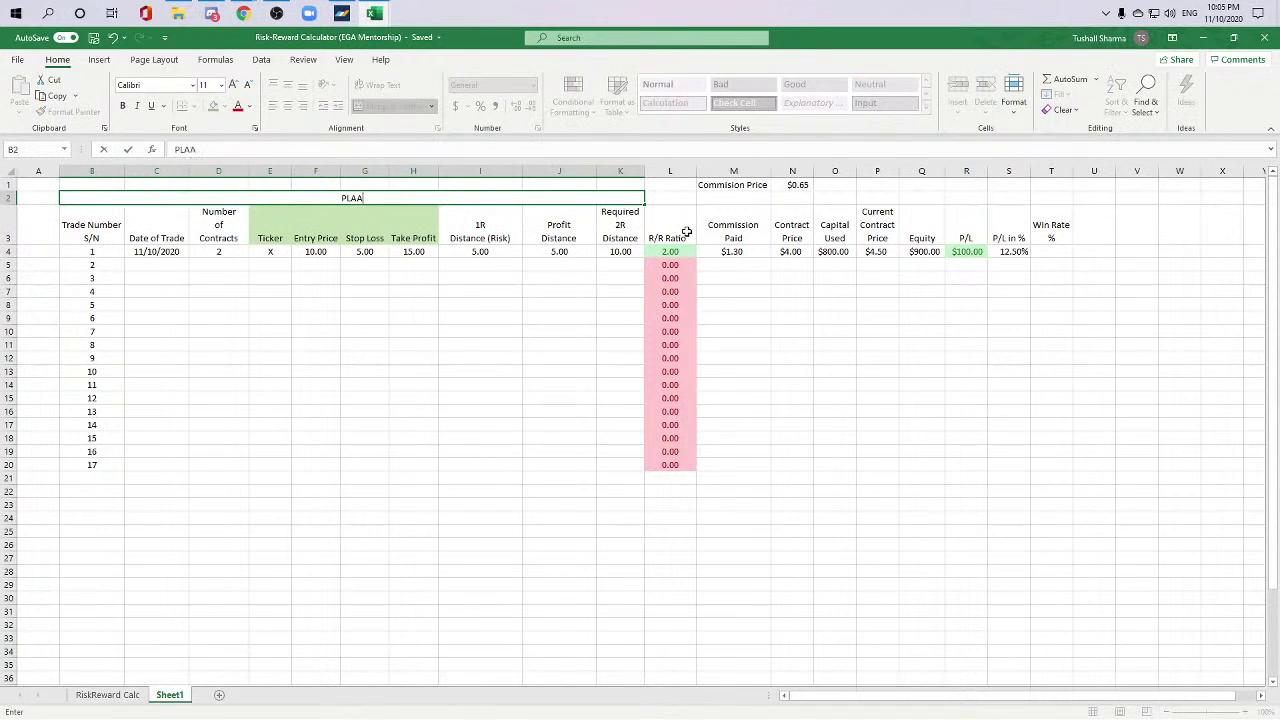
pyautogui.write('NING PHASE')
pyautogui.press('Return')
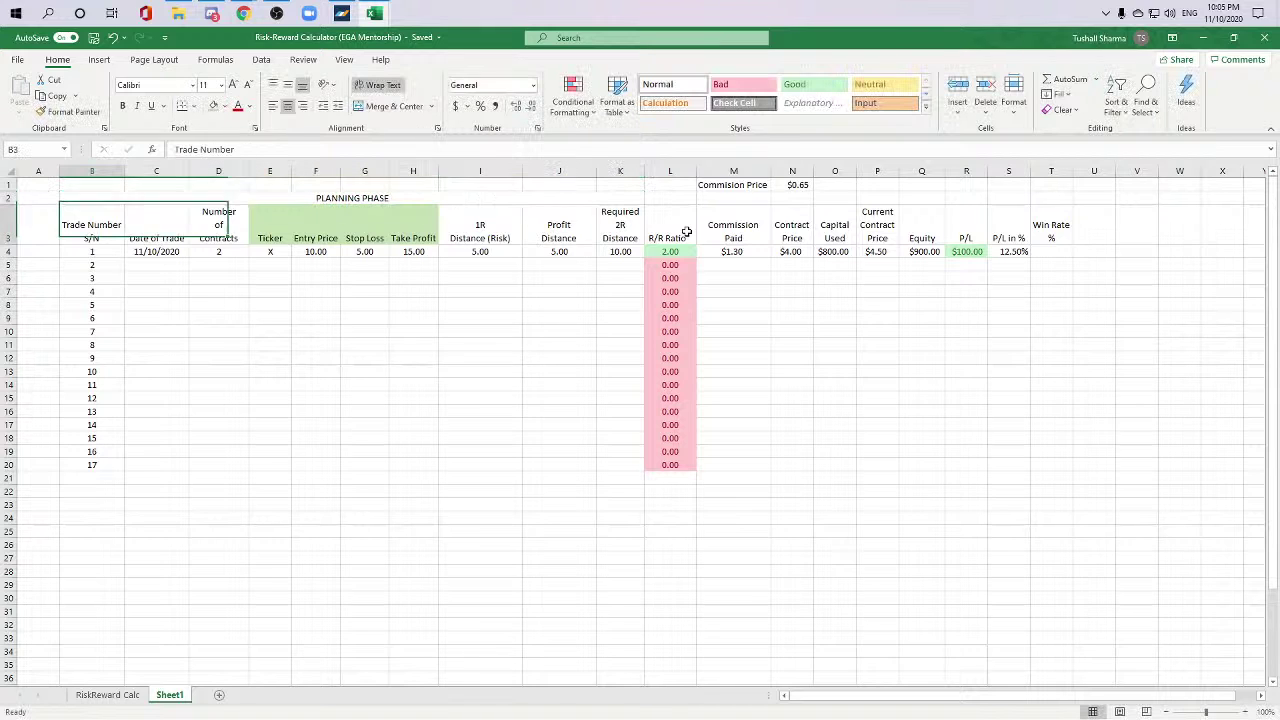
# Step: Apply a thick outside border to the merged PLANNING PHASE cell
pyautogui.click(442, 199)
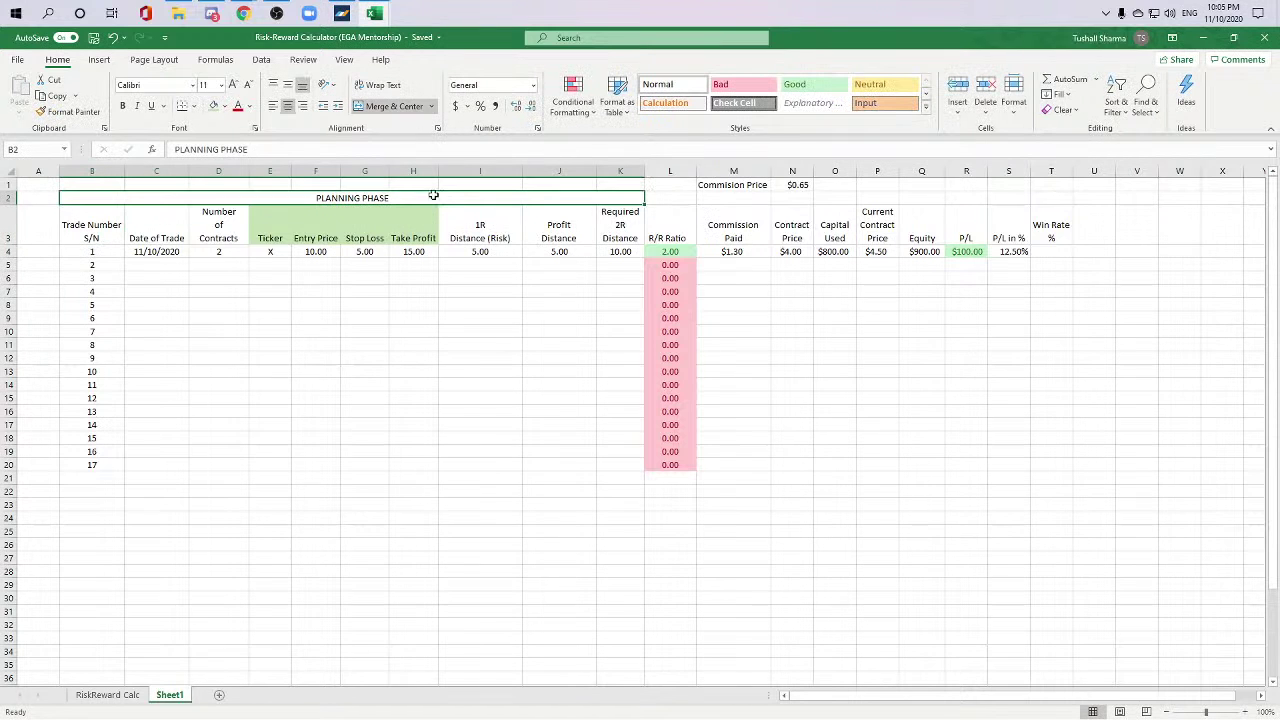
pyautogui.click(195, 106)
pyautogui.click(264, 277)
pyautogui.click(397, 397)
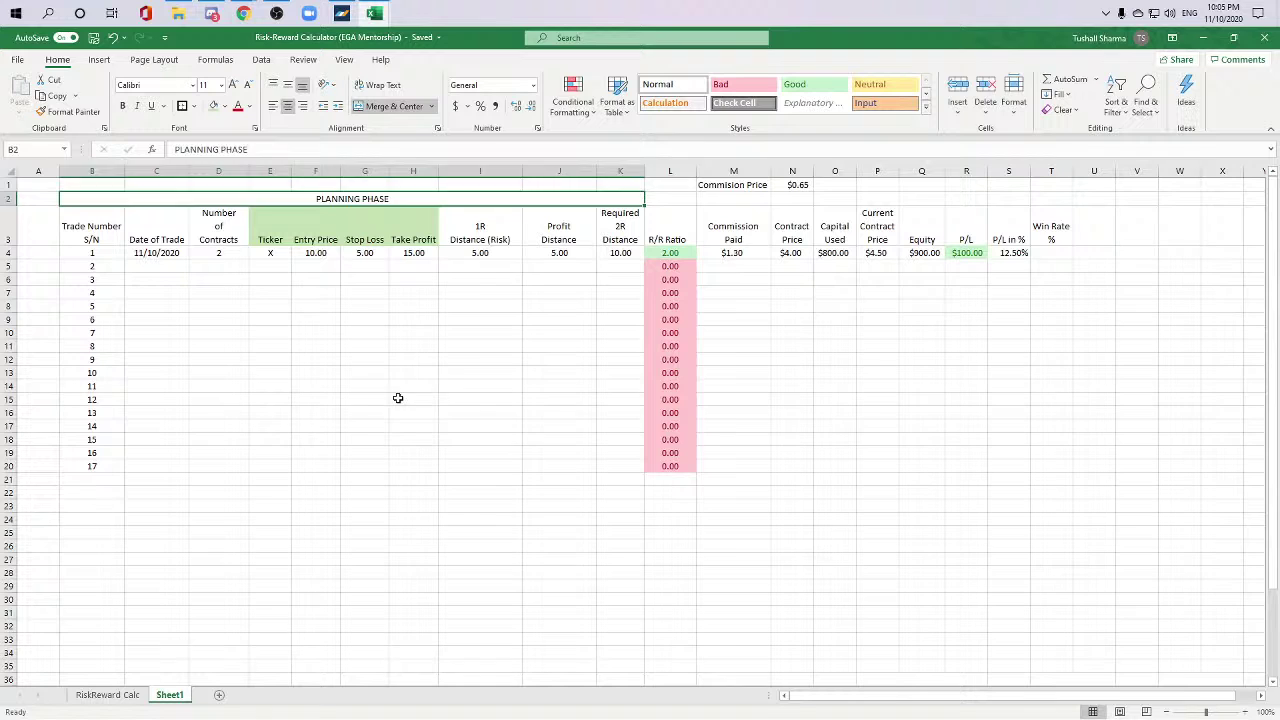
# Step: Fill the merged PLANNING PHASE title cell with standard yellow
pyautogui.click(357, 200)
pyautogui.click(224, 106)
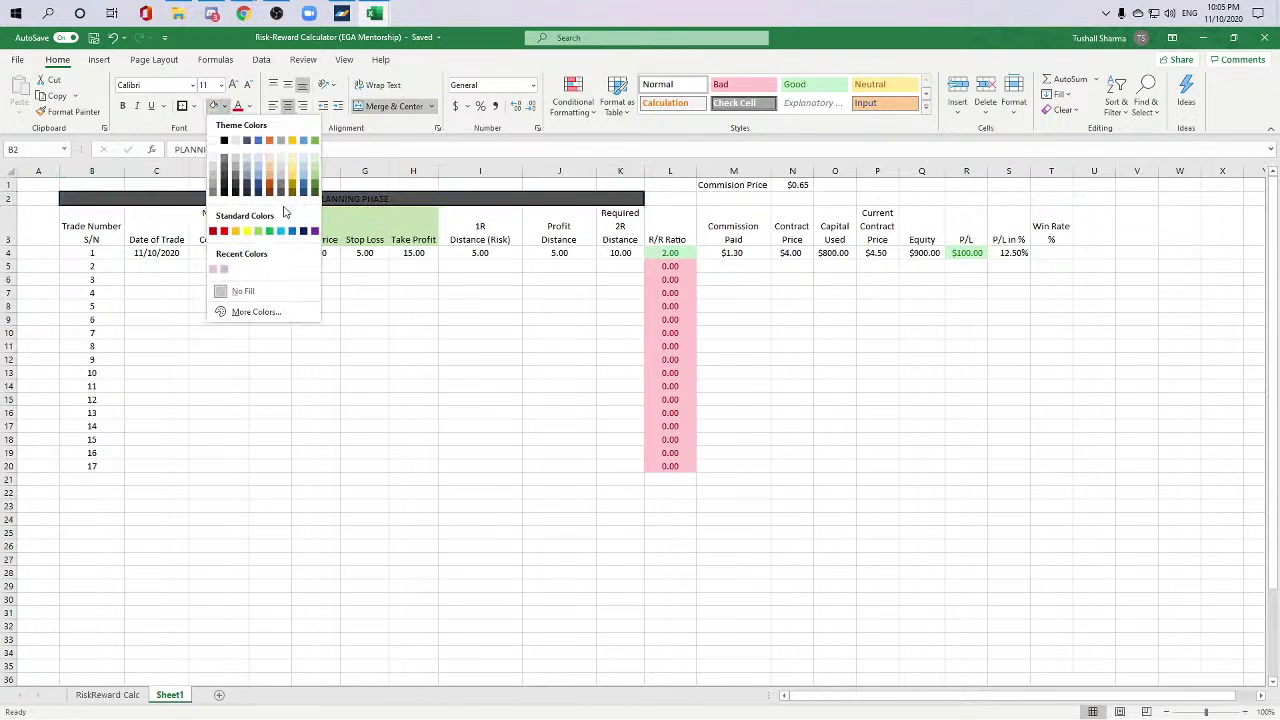
pyautogui.click(253, 232)
pyautogui.click(514, 372)
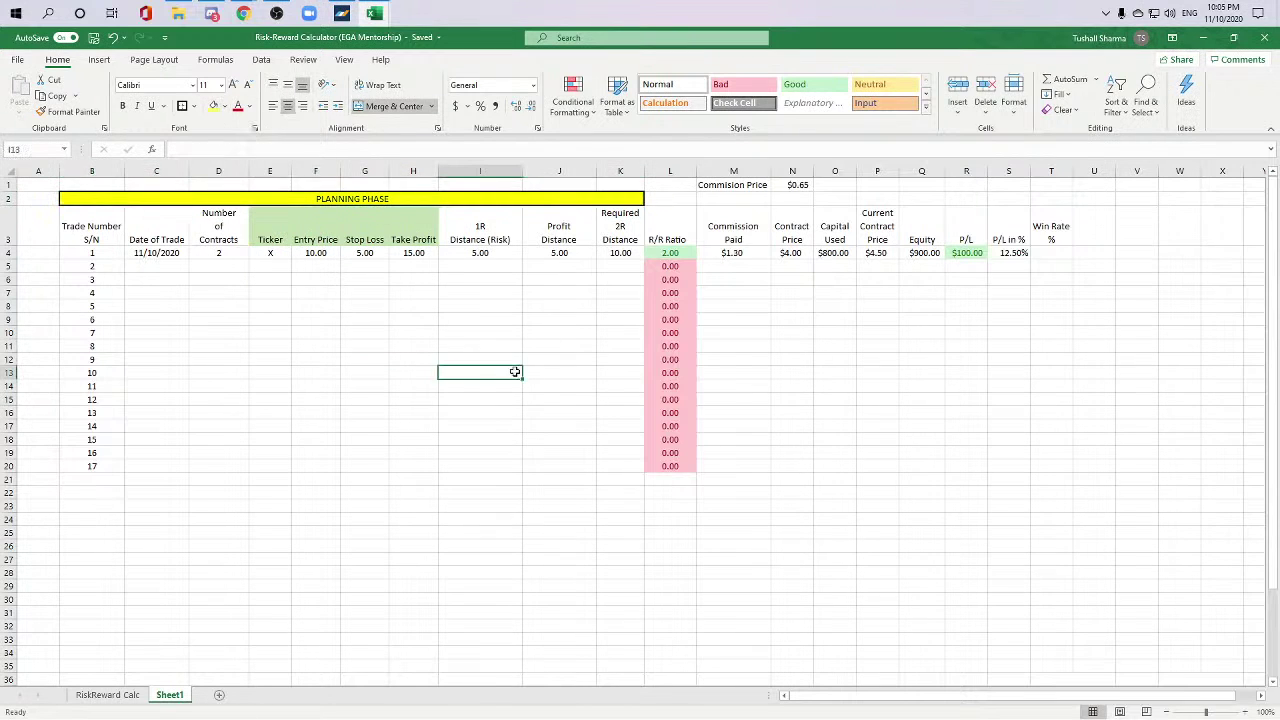
# Step: Merge and center cells M2 to T2 above the headers and enter the title ACTIVE TRADE
pyautogui.click(710, 202)
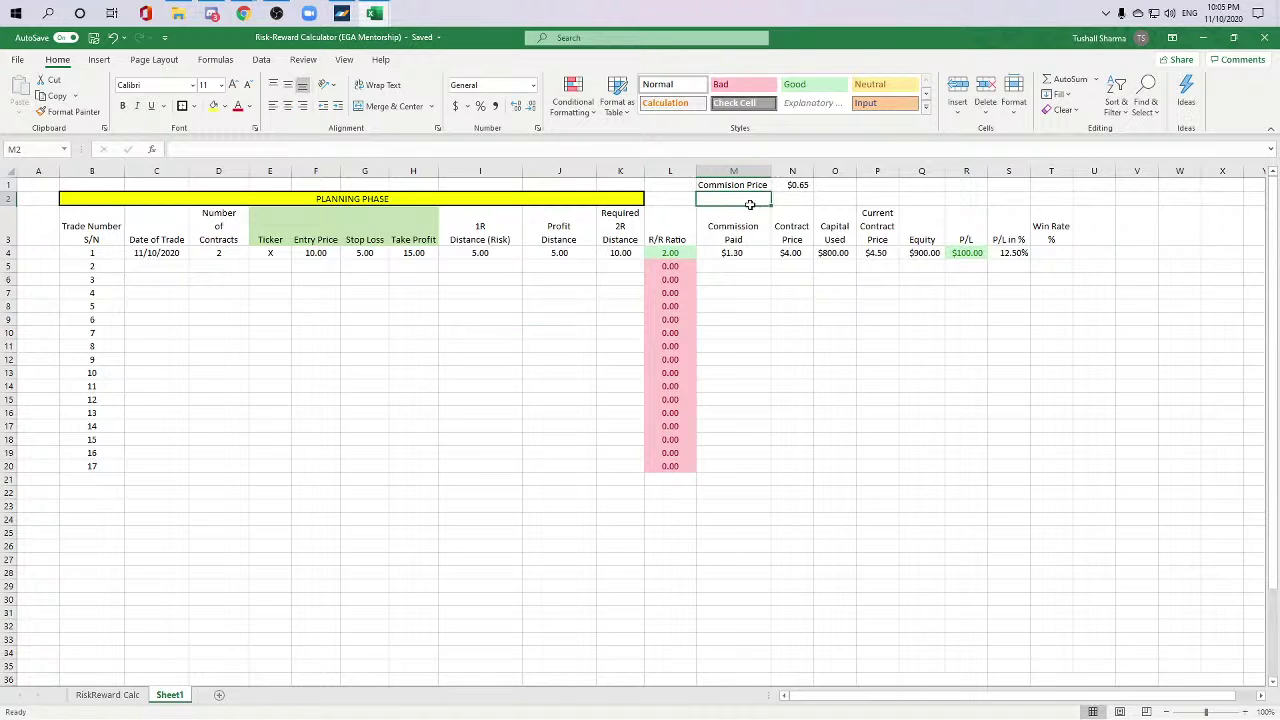
pyautogui.moveTo(749, 204); pyautogui.dragTo(1057, 198)
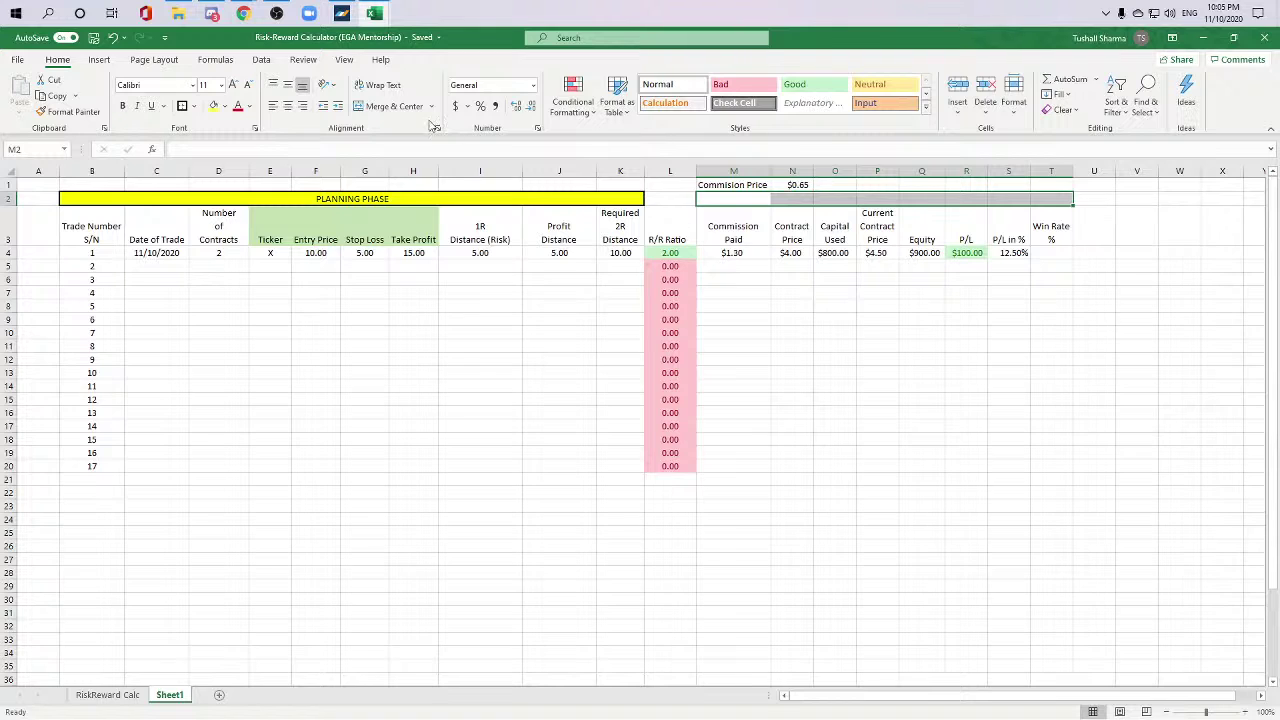
pyautogui.click(388, 106)
pyautogui.write('ACTIVR')
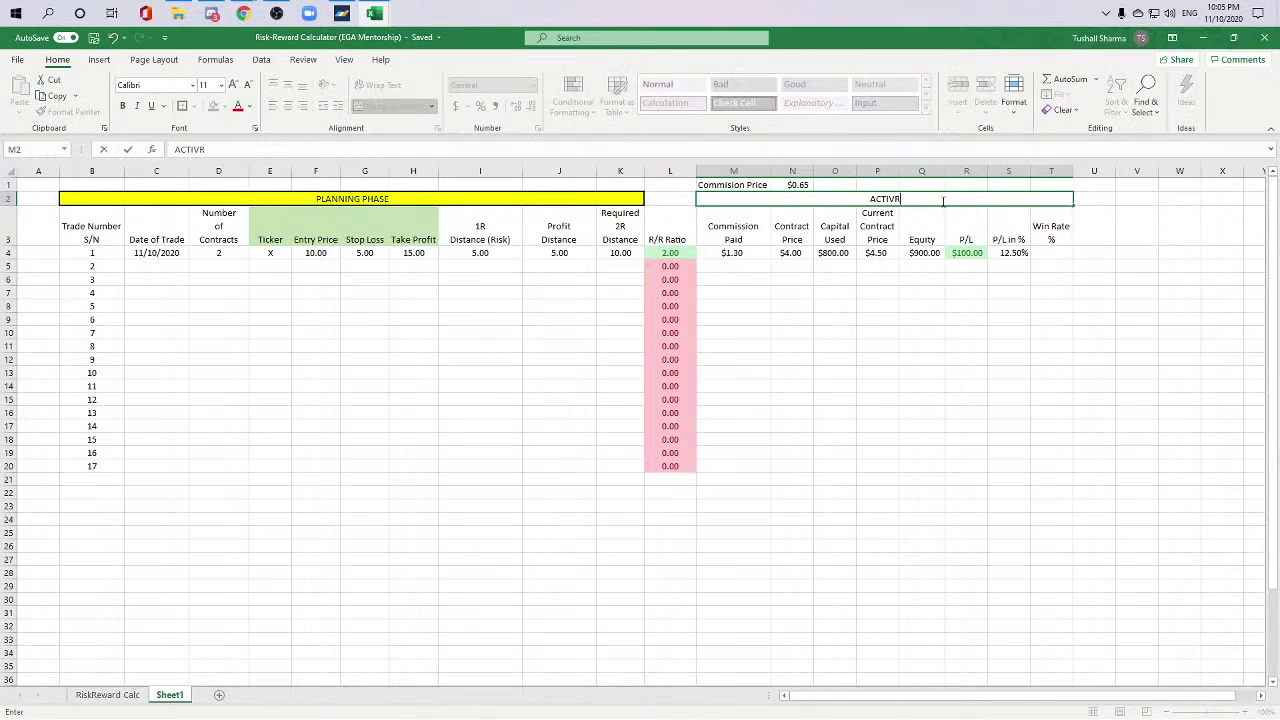
pyautogui.press('BackSpace')
pyautogui.write('E TRADE')
pyautogui.press('Return')
# Step: Fill the merged ACTIVE TRADE title cell with yellow and give it a thick outside border
pyautogui.click(941, 201)
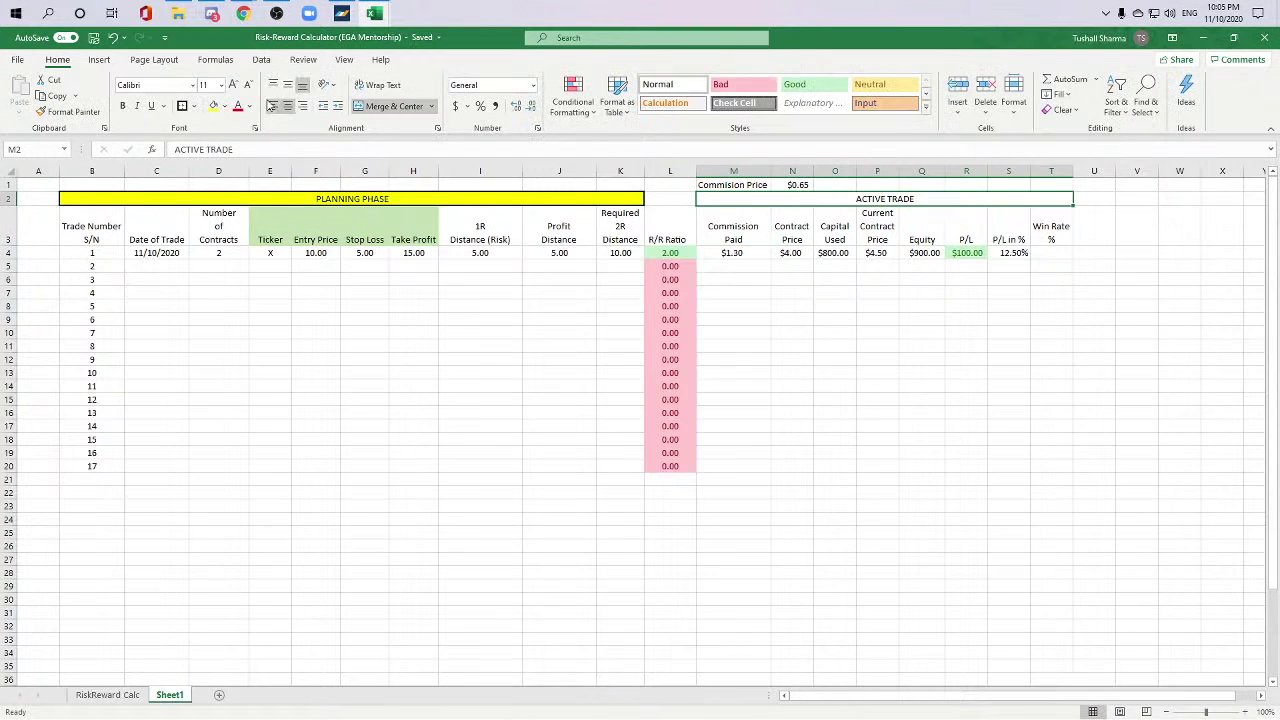
pyautogui.click(213, 106)
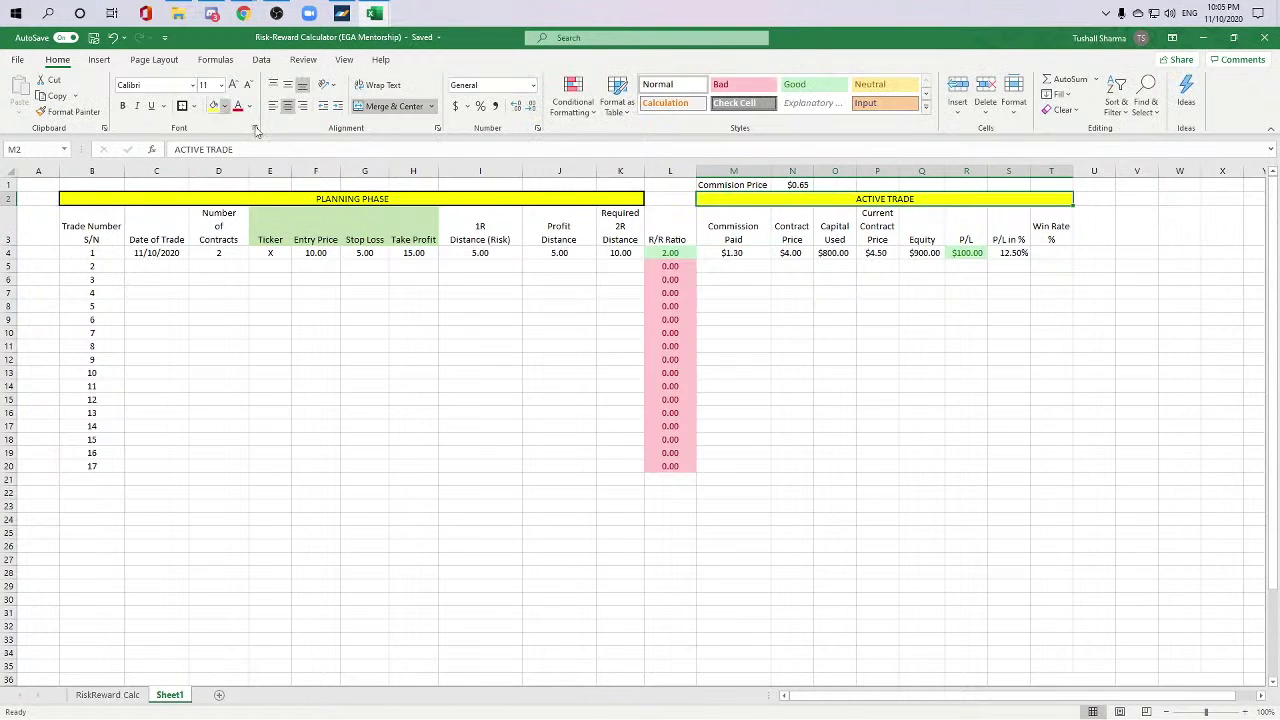
pyautogui.click(946, 383)
pyautogui.click(1212, 357)
# Step: Apply a thick outside border around the planning table in B3:K20
pyautogui.moveTo(75, 227); pyautogui.dragTo(620, 465)
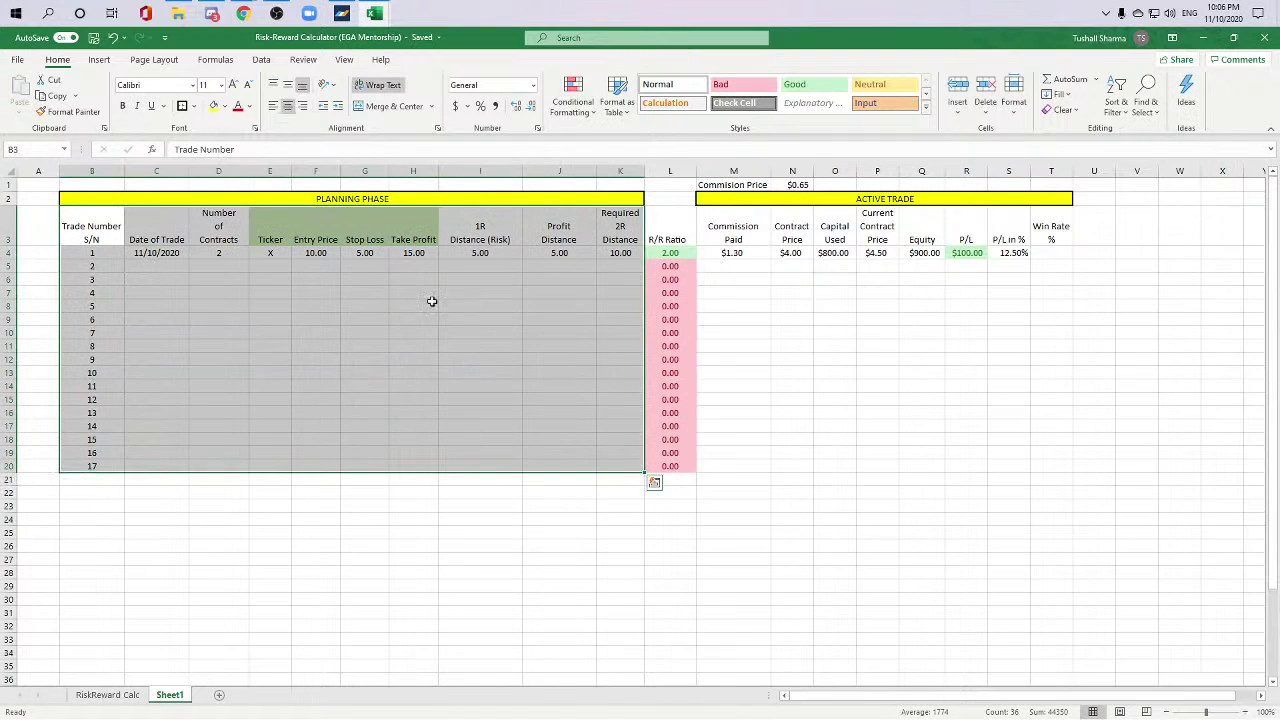
pyautogui.click(182, 106)
pyautogui.click(559, 452)
# Step: Undo the stray yellow fill on the active trade table in M3:T20 and give that range a thick outside border
pyautogui.moveTo(704, 224); pyautogui.dragTo(1040, 466)
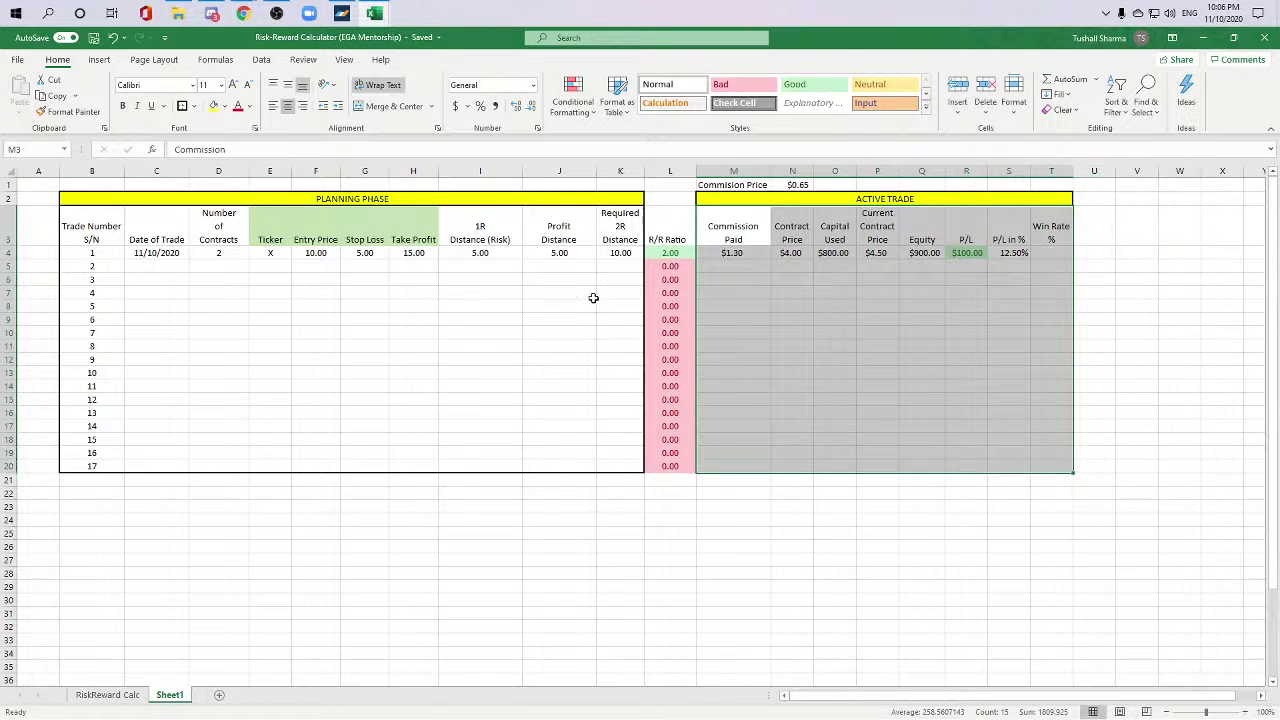
pyautogui.click(213, 106)
pyautogui.click(720, 546)
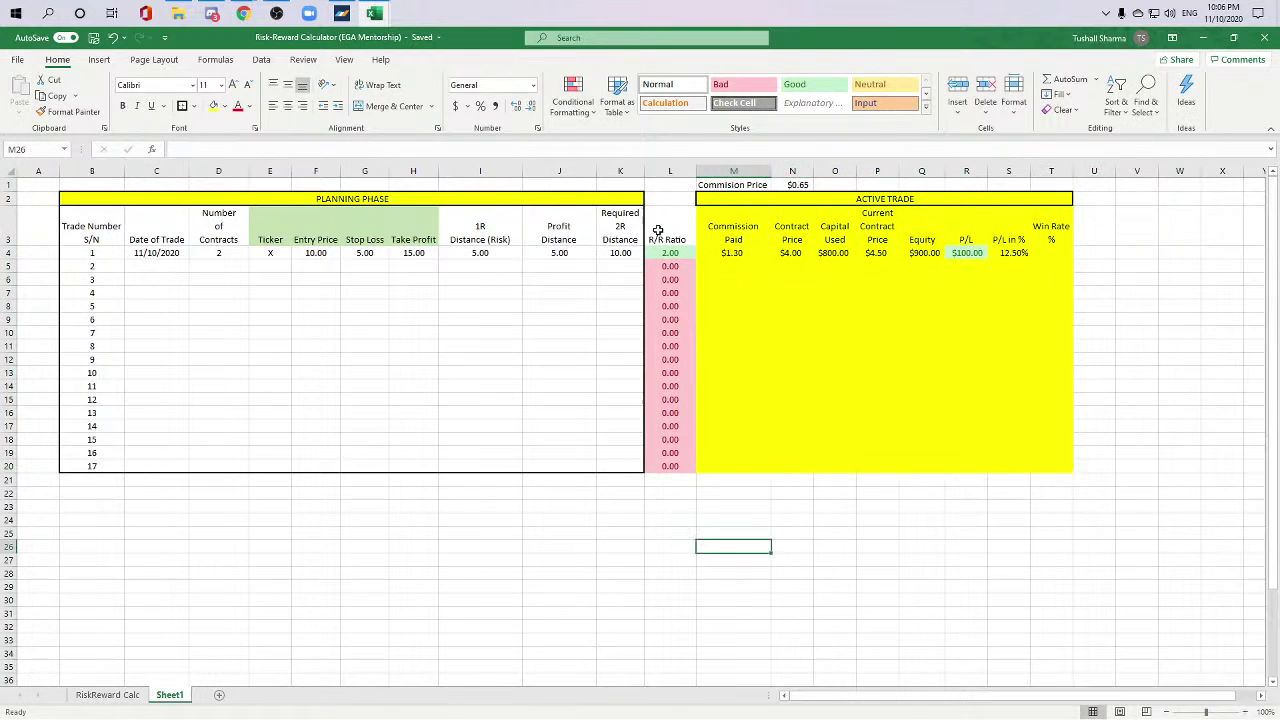
pyautogui.hotkey('ctrl', 'z')
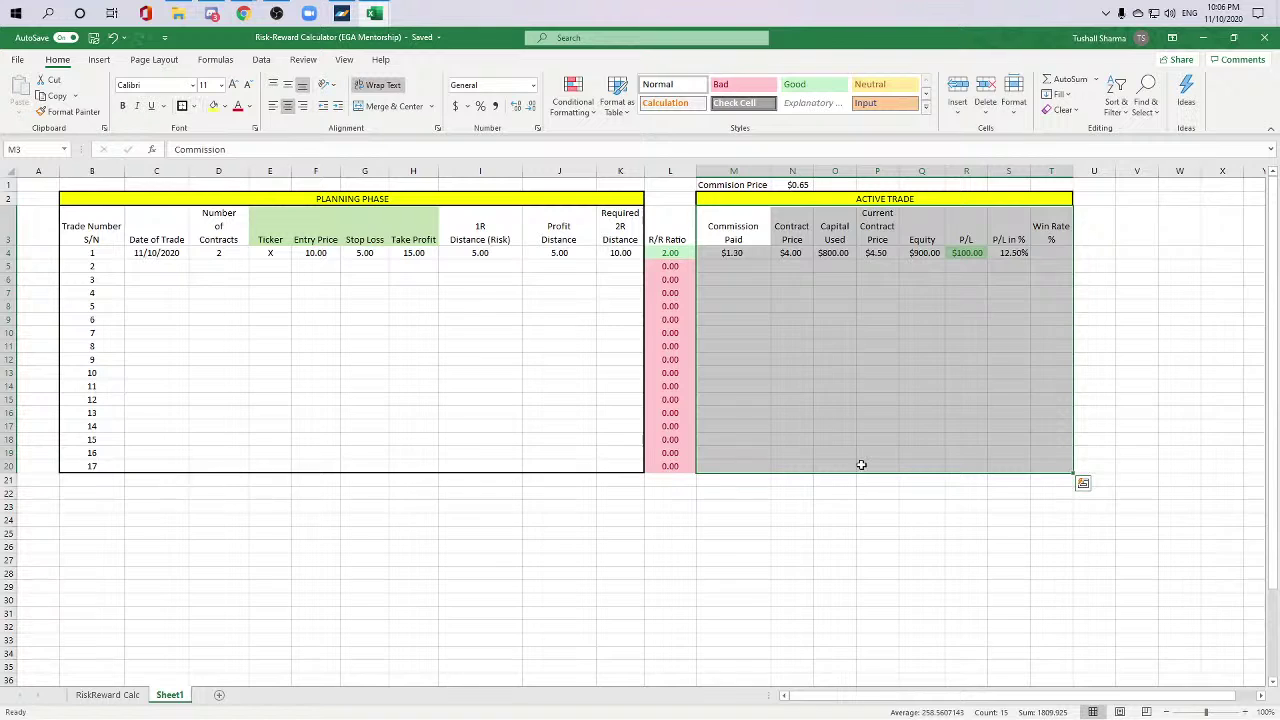
pyautogui.click(748, 304)
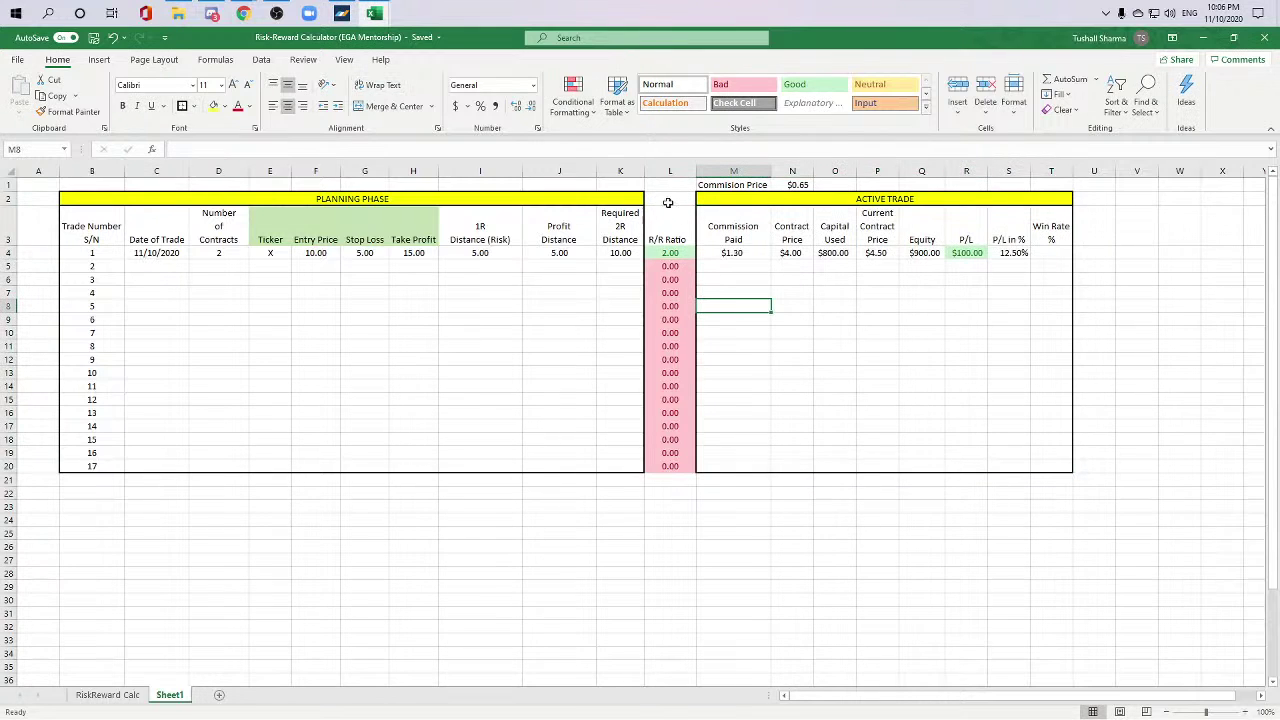
pyautogui.moveTo(668, 252); pyautogui.dragTo(703, 480)
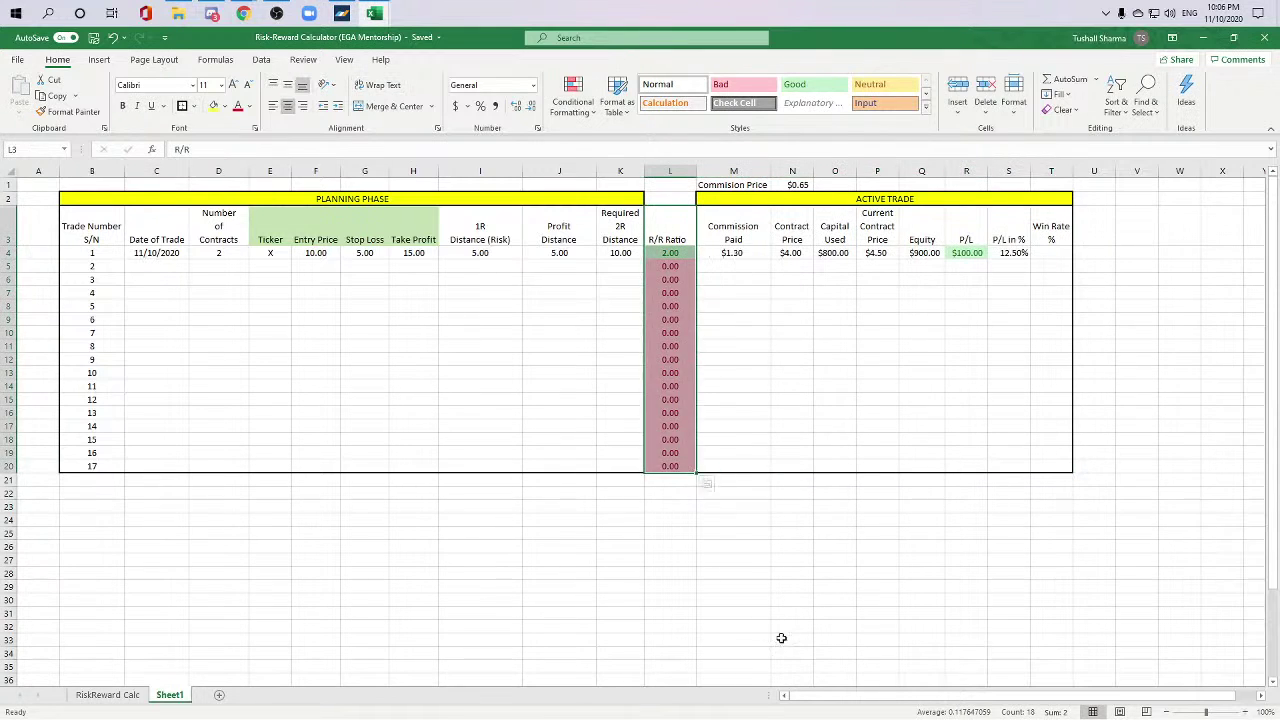
pyautogui.click(792, 640)
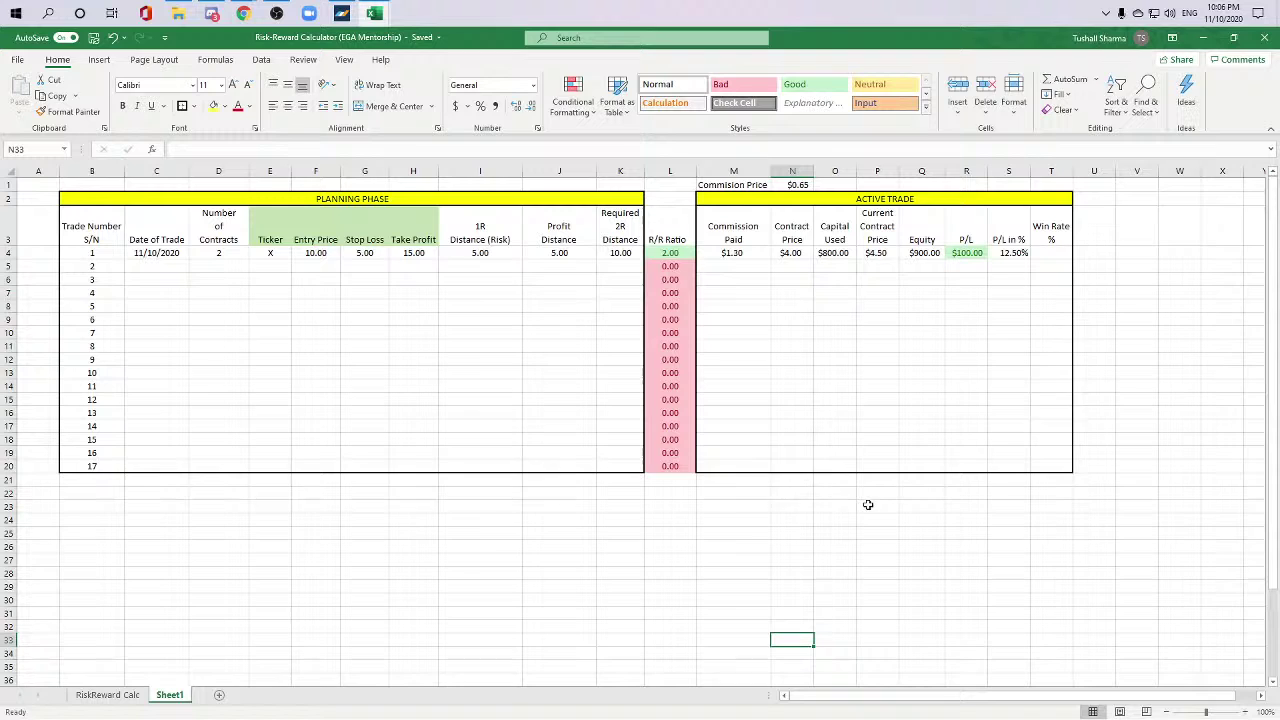
pyautogui.click(657, 233)
pyautogui.click(660, 196)
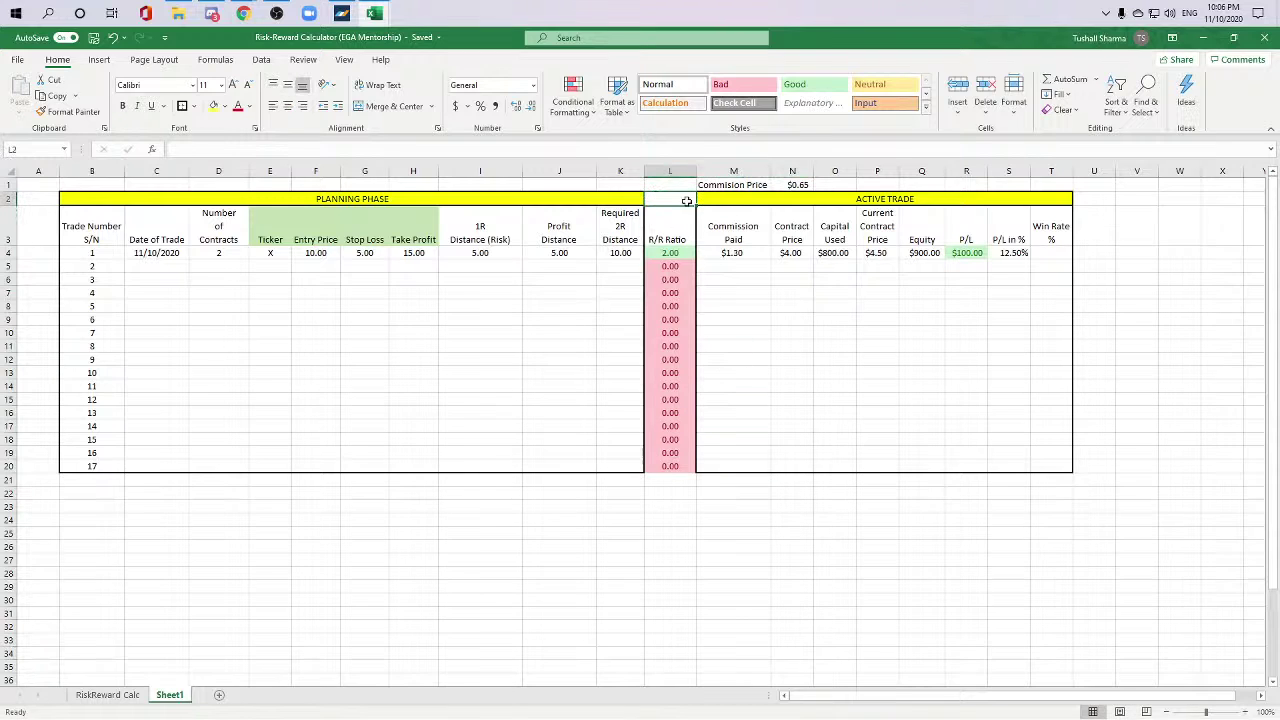
pyautogui.click(738, 186)
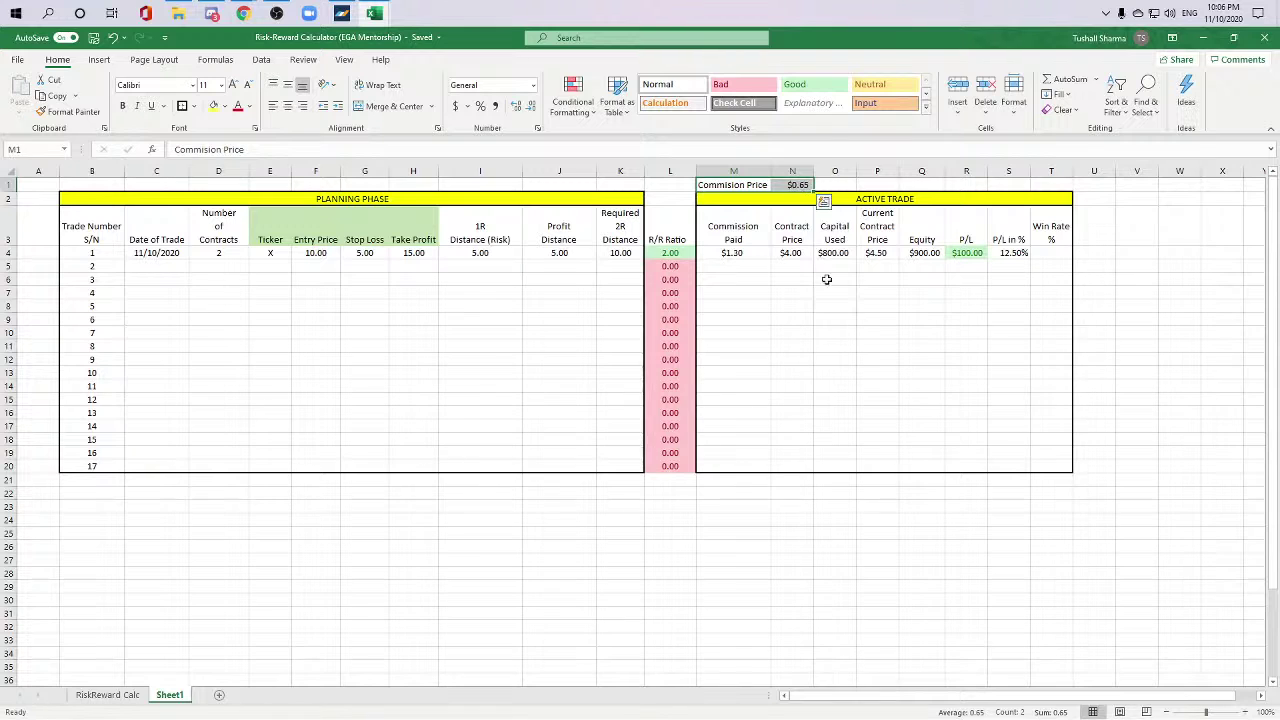
pyautogui.click(921, 573)
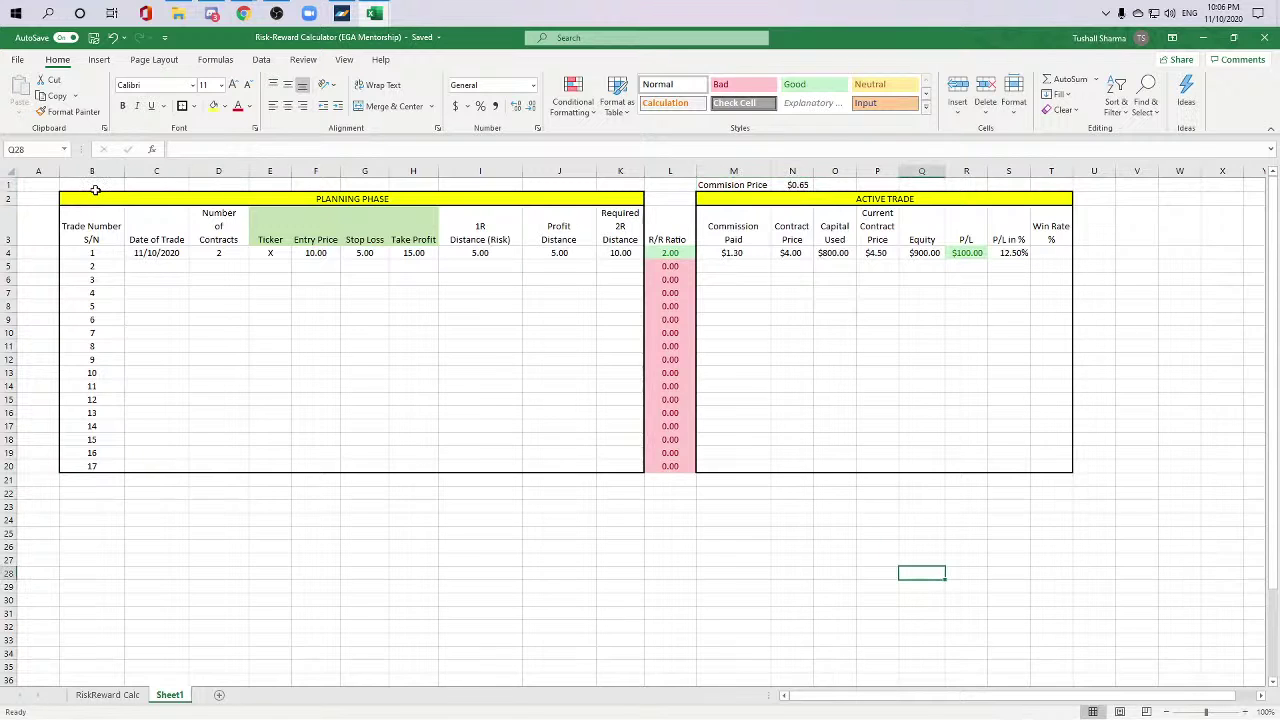
# Step: Insert a blank row between the commission price row and the PLANNING PHASE and ACTIVE TRADE titles
pyautogui.moveTo(95, 190); pyautogui.dragTo(871, 488)
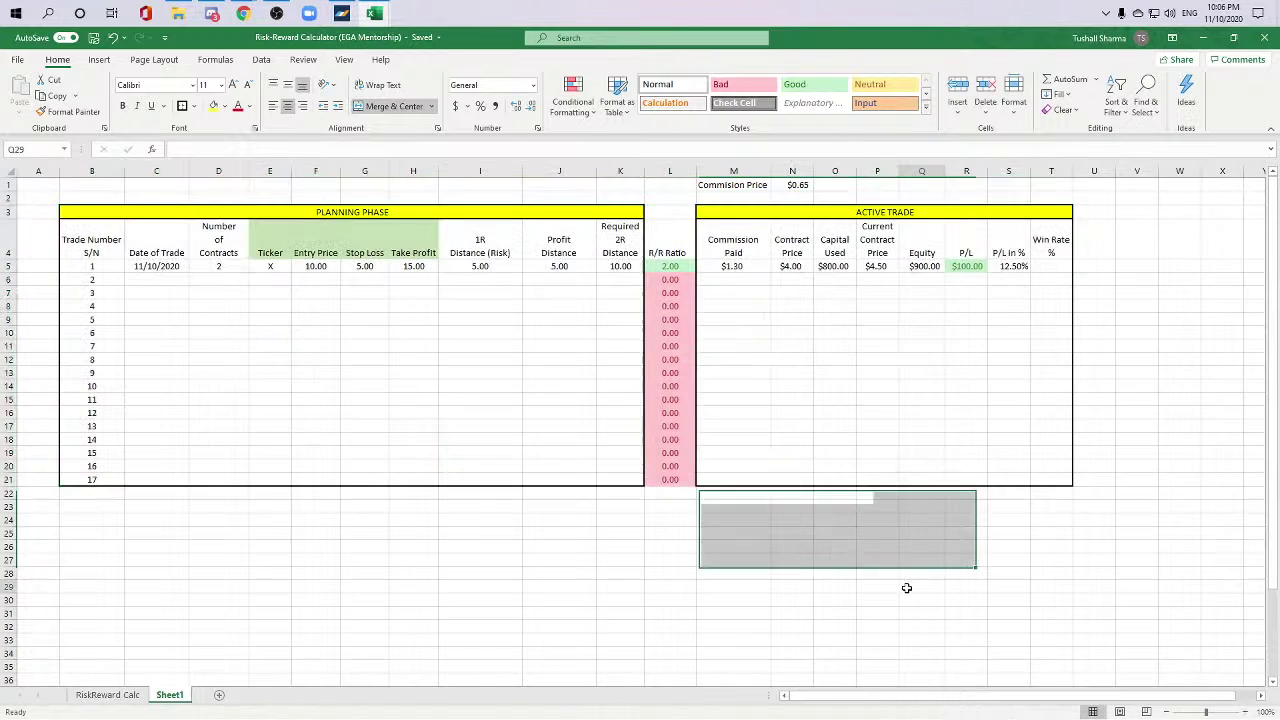
pyautogui.click(612, 437)
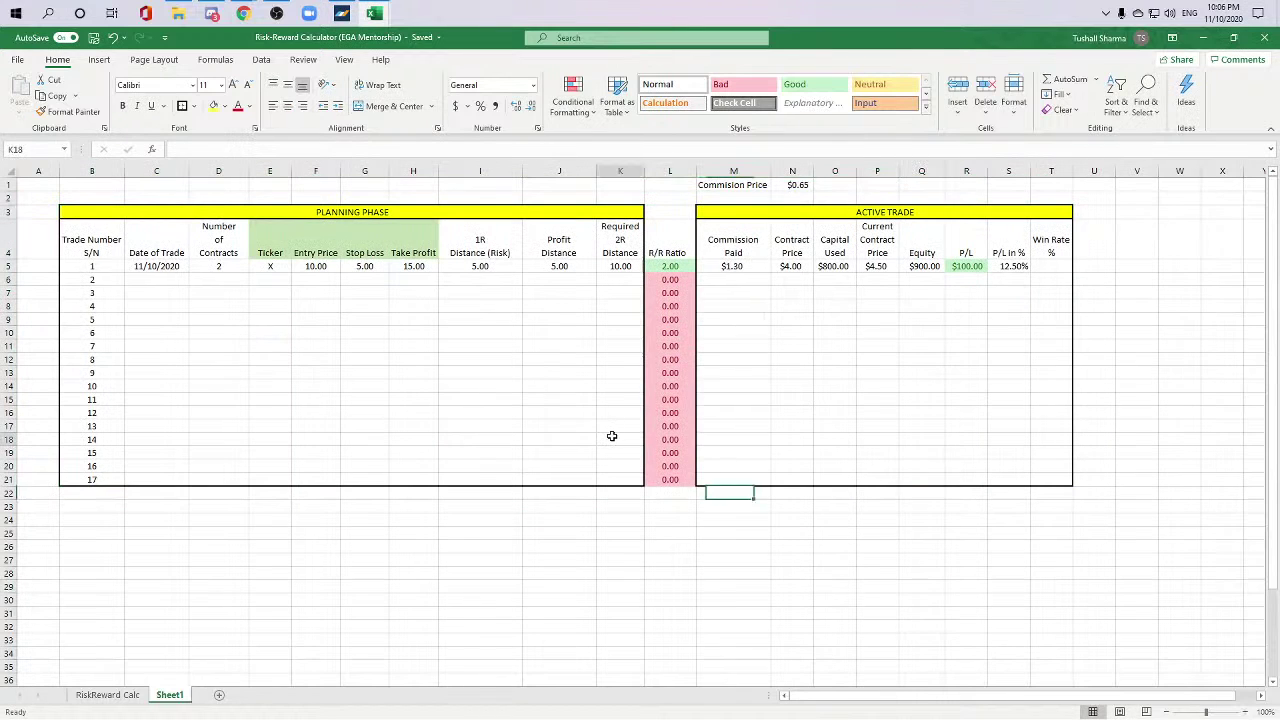
# Step: Apply an outside border around the Commision Price label and its value in M1:N1
pyautogui.click(750, 184)
pyautogui.click(262, 148)
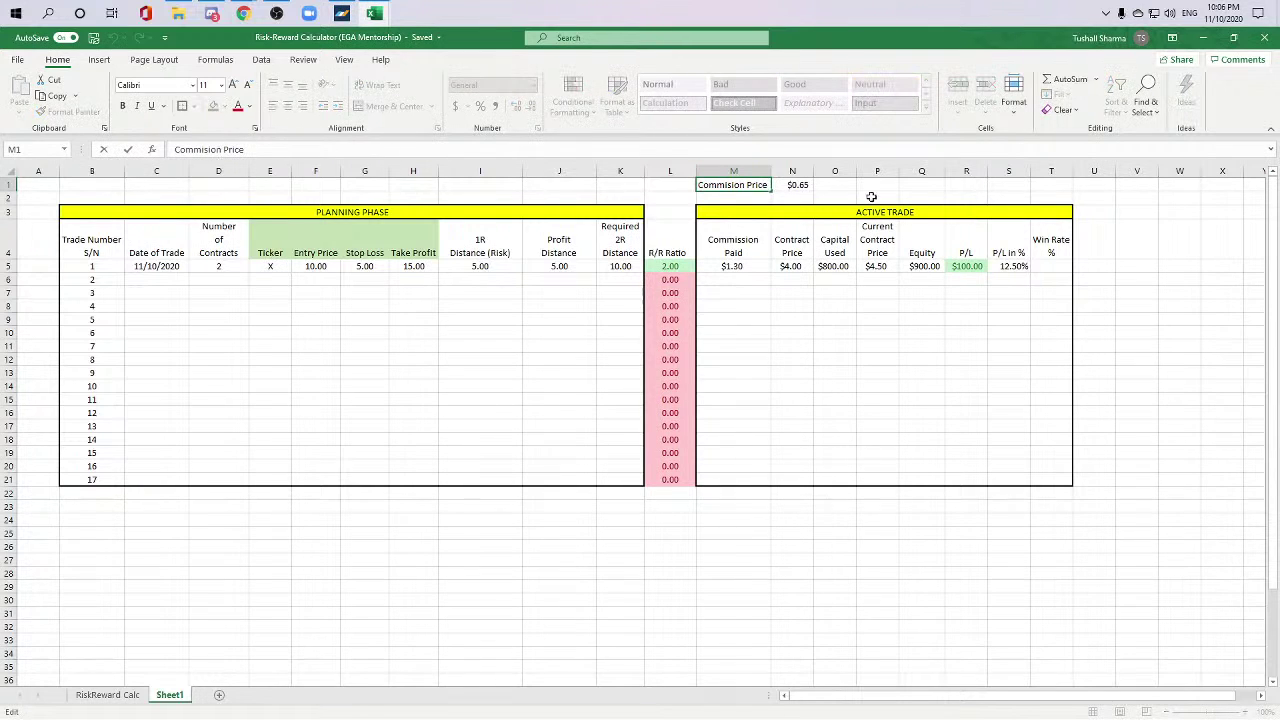
pyautogui.press('Escape')
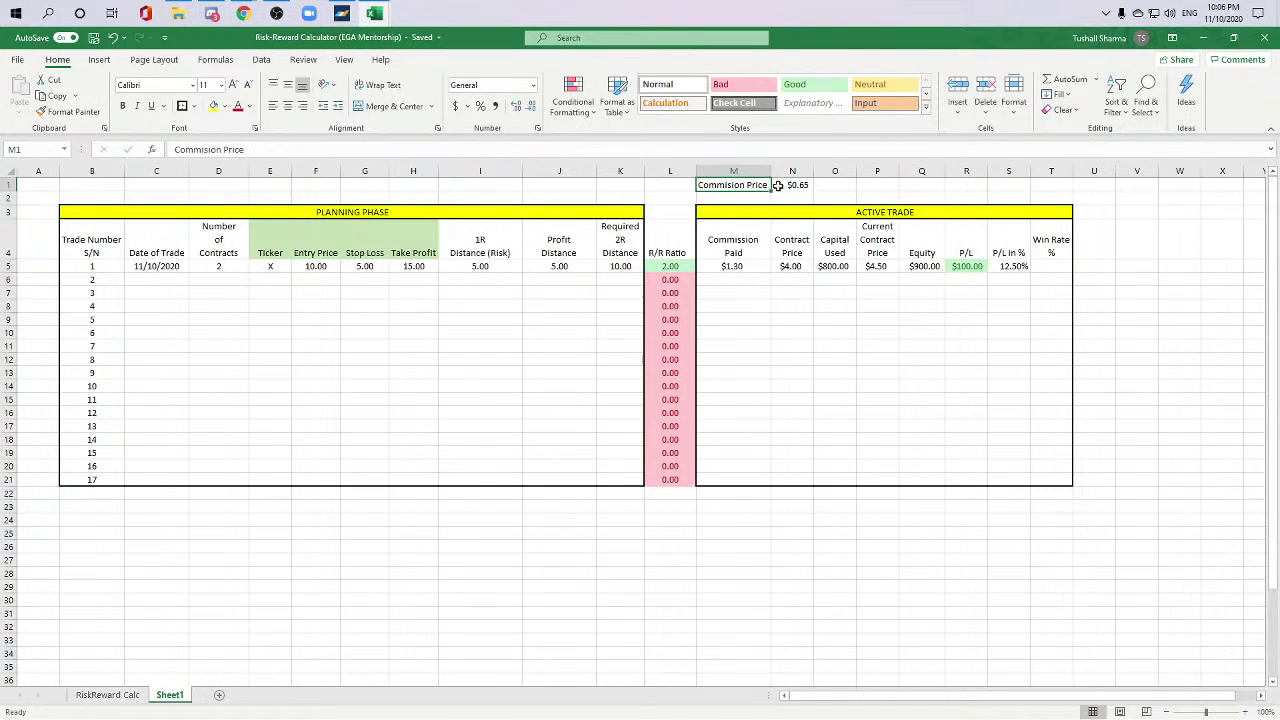
pyautogui.keyDown('shift'); pyautogui.click(777, 185); pyautogui.keyUp('shift')
pyautogui.click(182, 105)
pyautogui.click(735, 439)
pyautogui.click(763, 478)
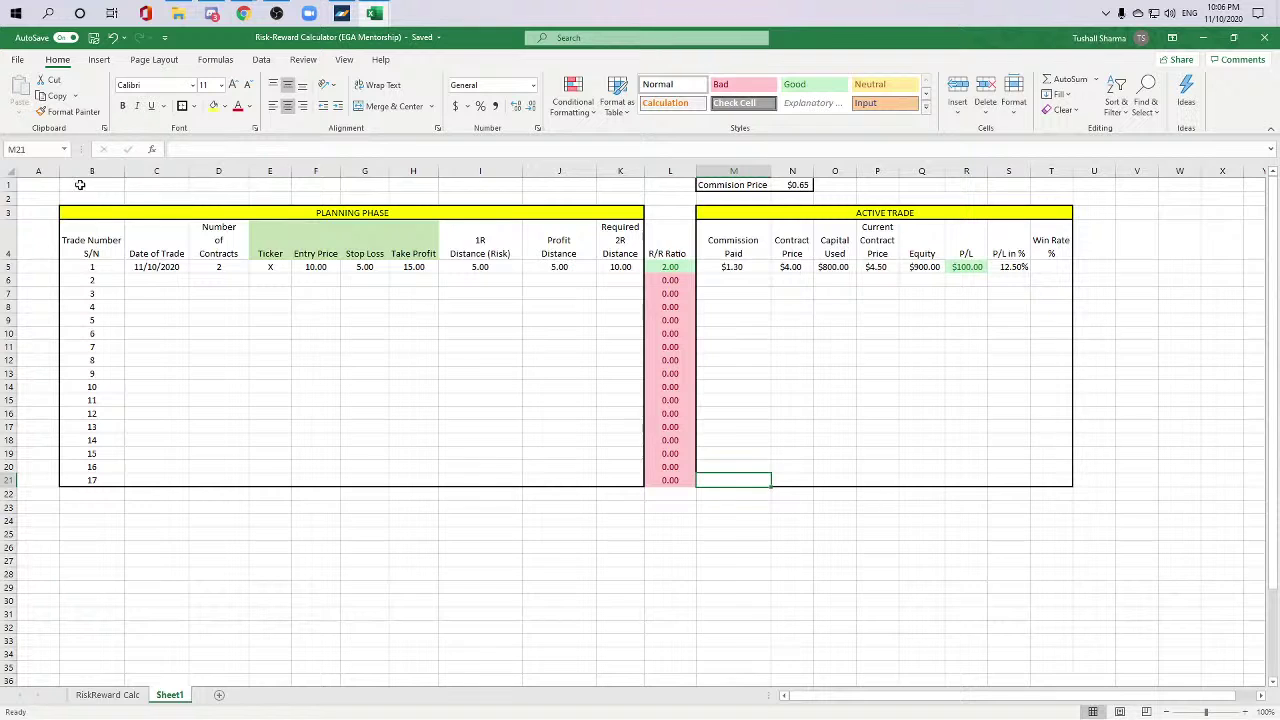
pyautogui.moveTo(79, 185)
pyautogui.mouseDown()
pyautogui.moveTo(960, 314)
pyautogui.moveTo(1011, 471)
pyautogui.moveTo(1001, 501)
pyautogui.mouseUp()
pyautogui.click(674, 417)
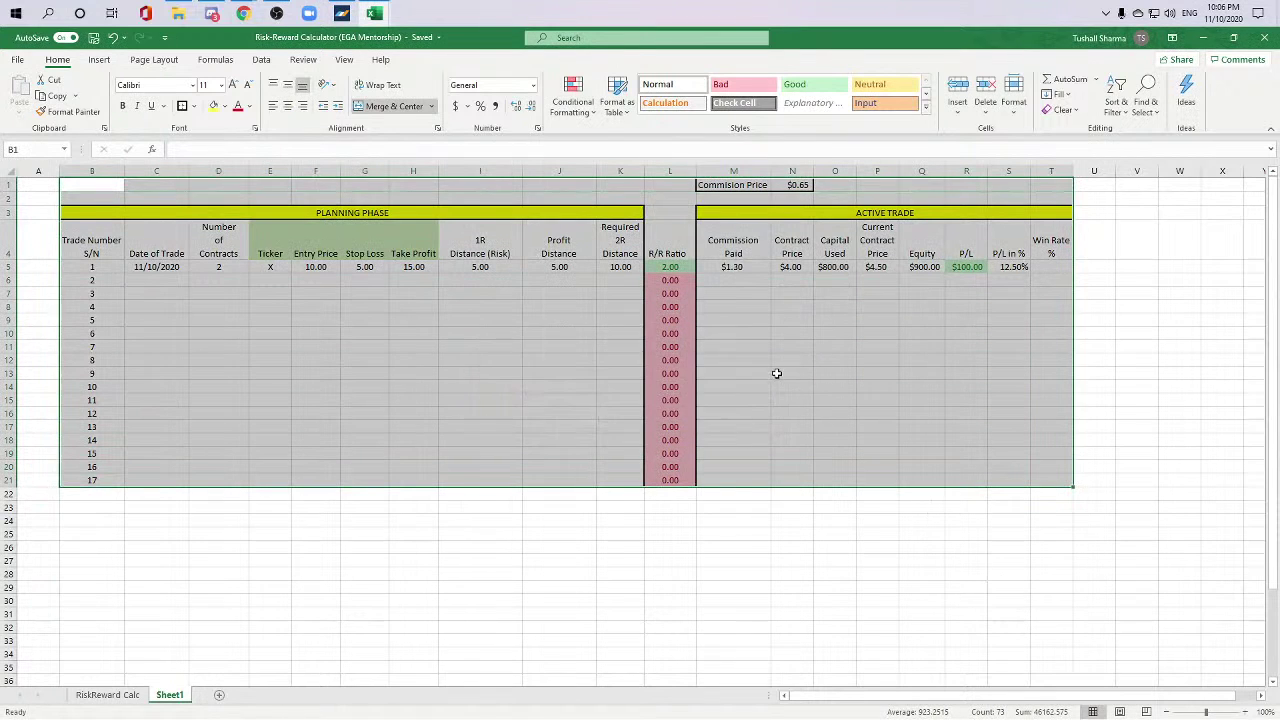
pyautogui.click(733, 533)
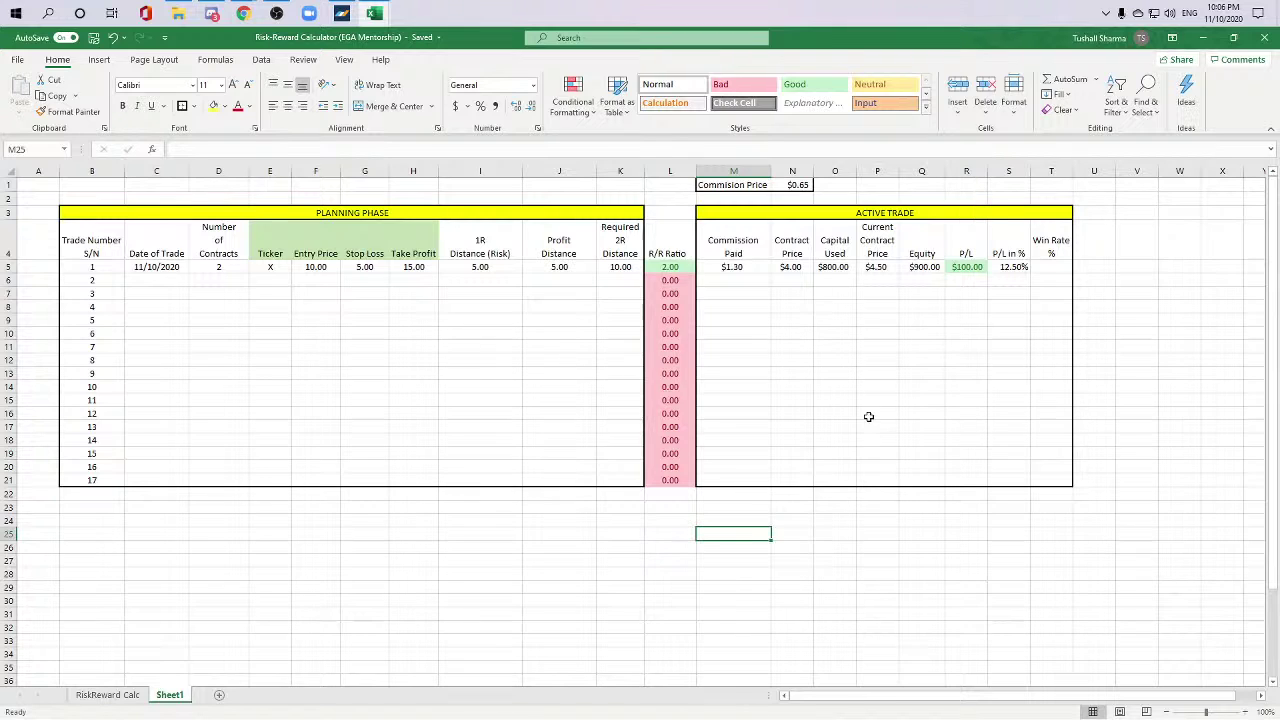
pyautogui.click(200, 369)
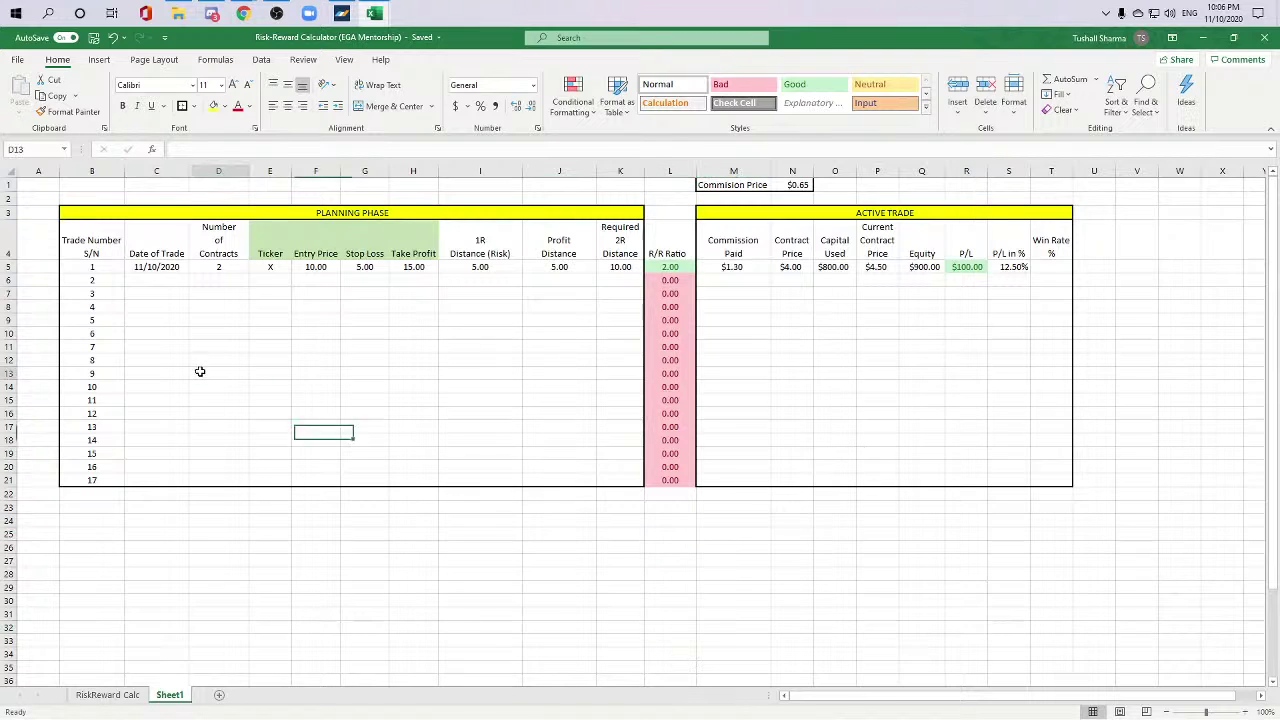
pyautogui.press('Up')
pyautogui.press('Up')
pyautogui.press('Up')
pyautogui.press('Up')
pyautogui.press('Up')
pyautogui.press('Up')
pyautogui.press('Left')
pyautogui.press('Right')
pyautogui.press('Left')
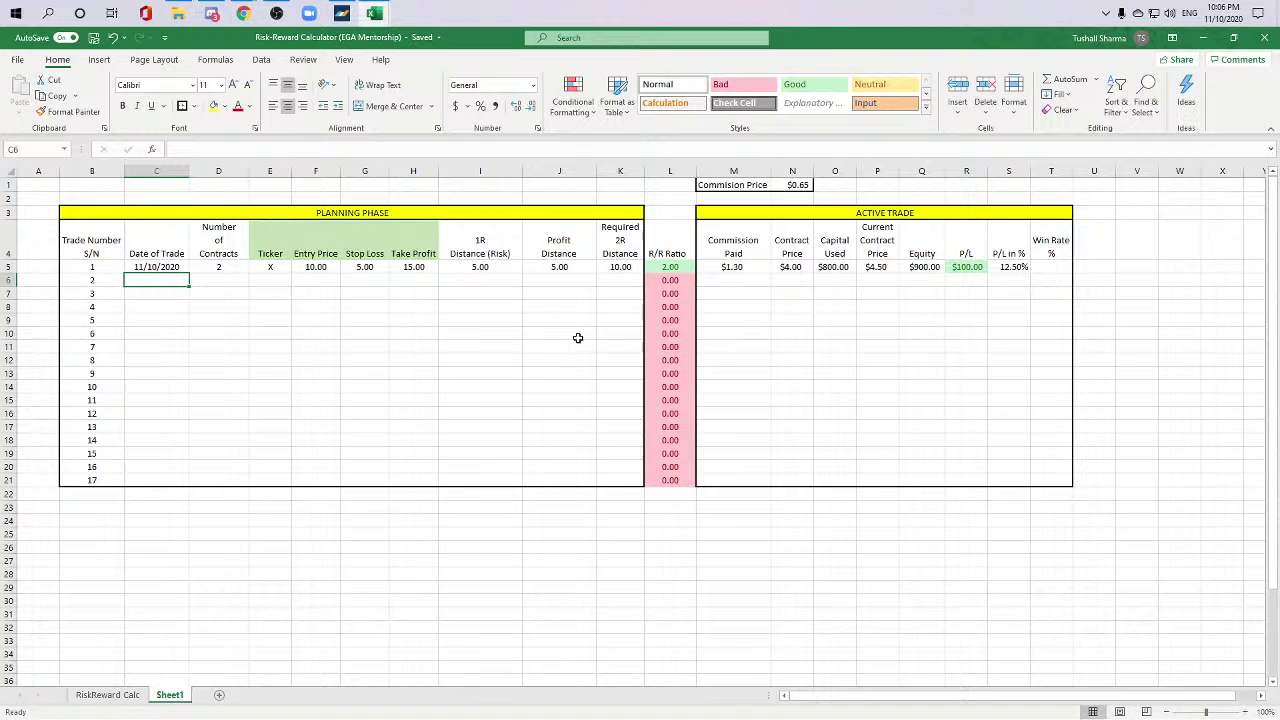
# Step: Copy the trade date formula from C5 down to C6 and enter 3 as the number of contracts in D6
pyautogui.click(185, 267)
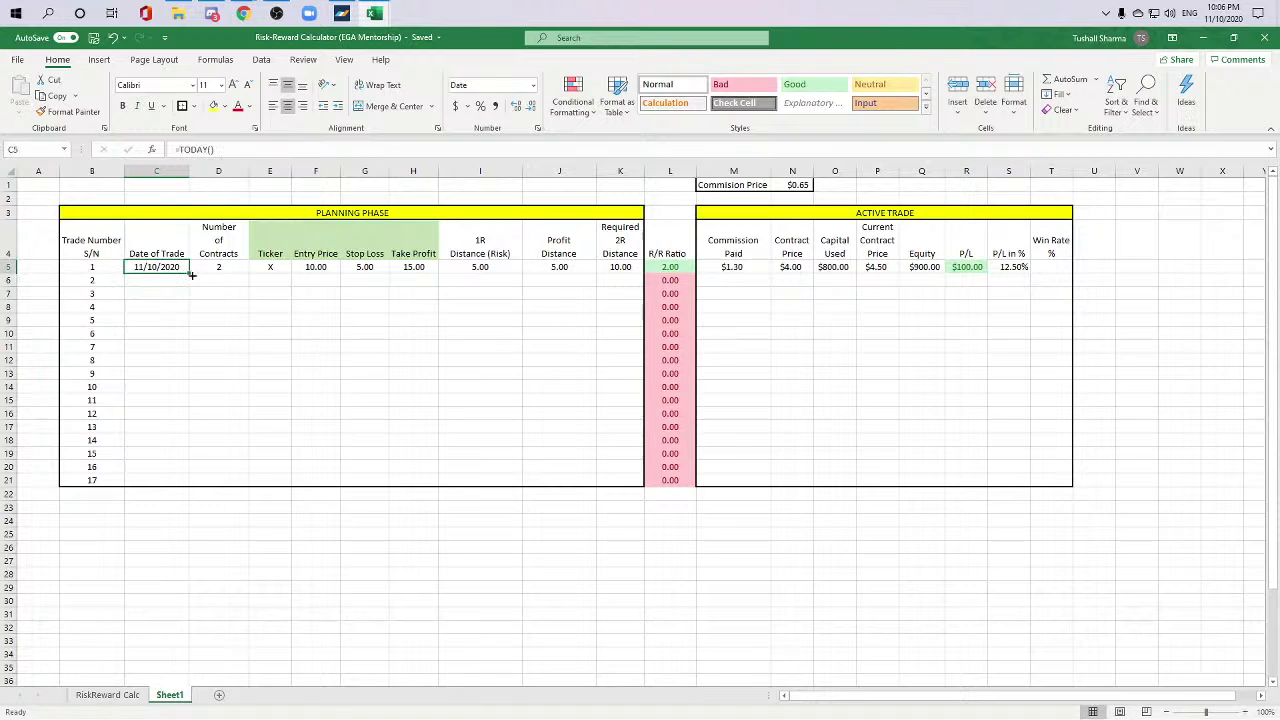
pyautogui.moveTo(189, 285); pyautogui.dragTo(189, 285)
pyautogui.click(220, 280)
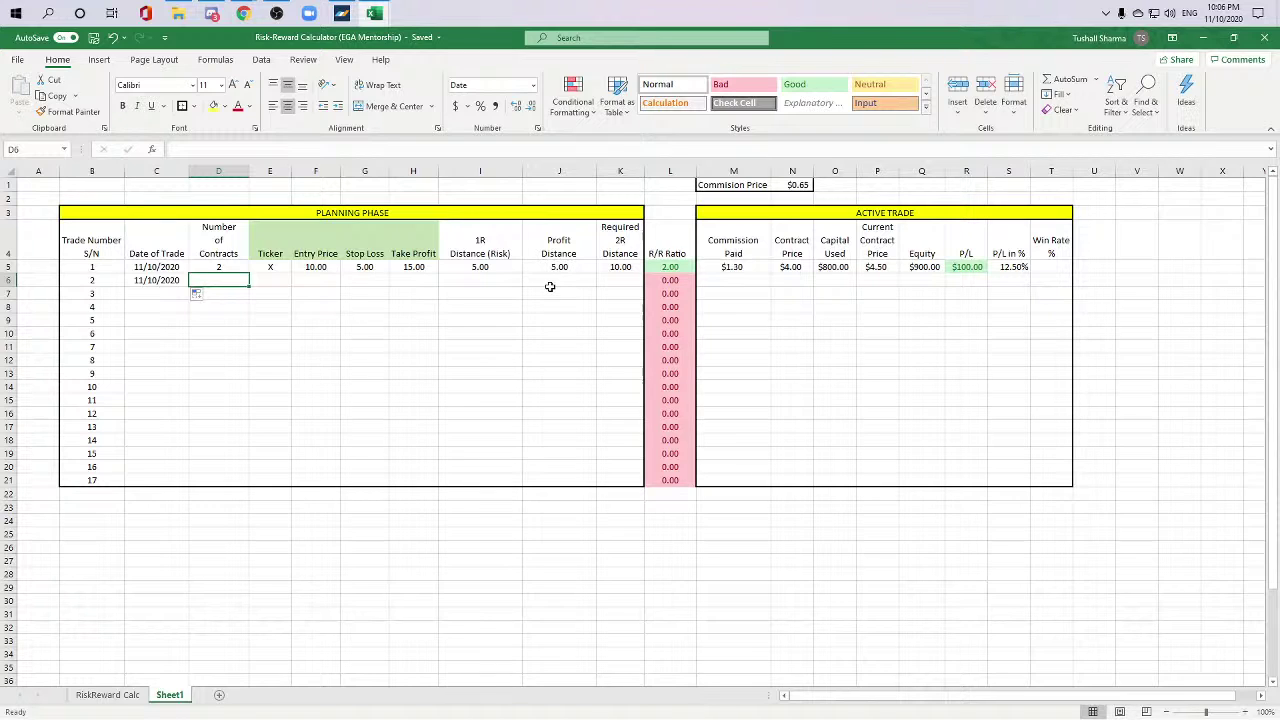
pyautogui.write('3')
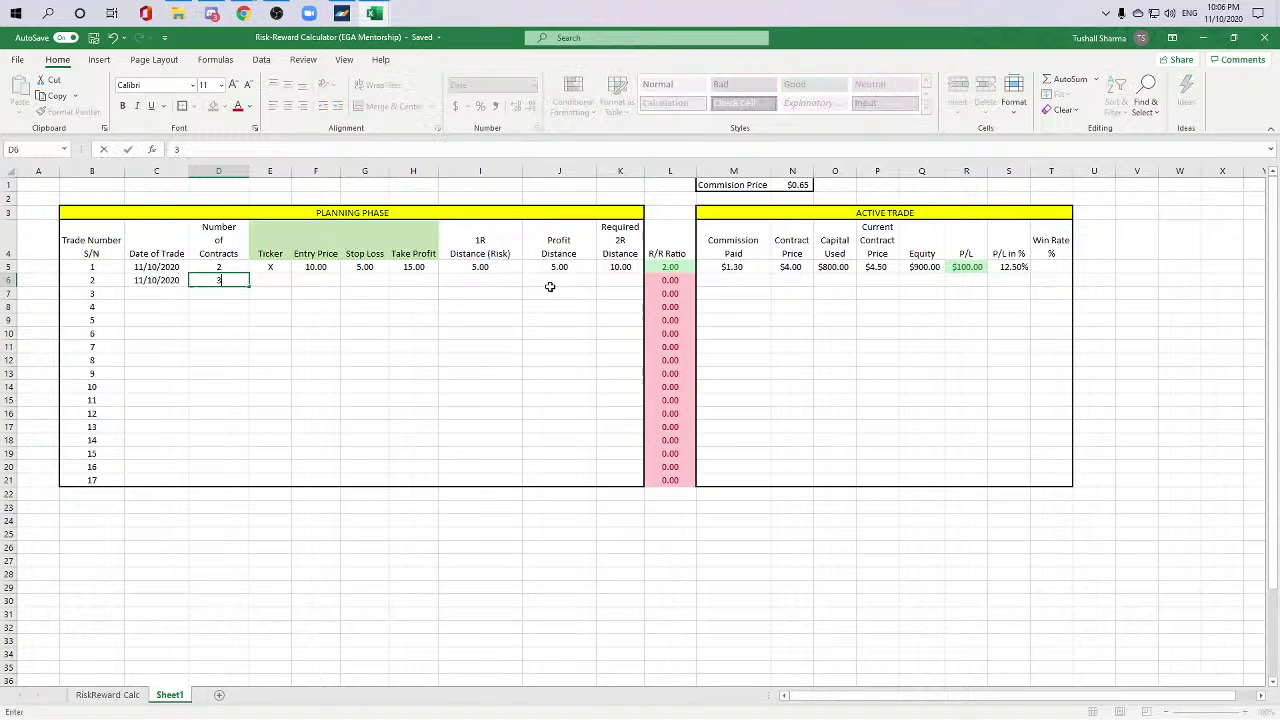
pyautogui.press('Tab')
pyautogui.press('Left')
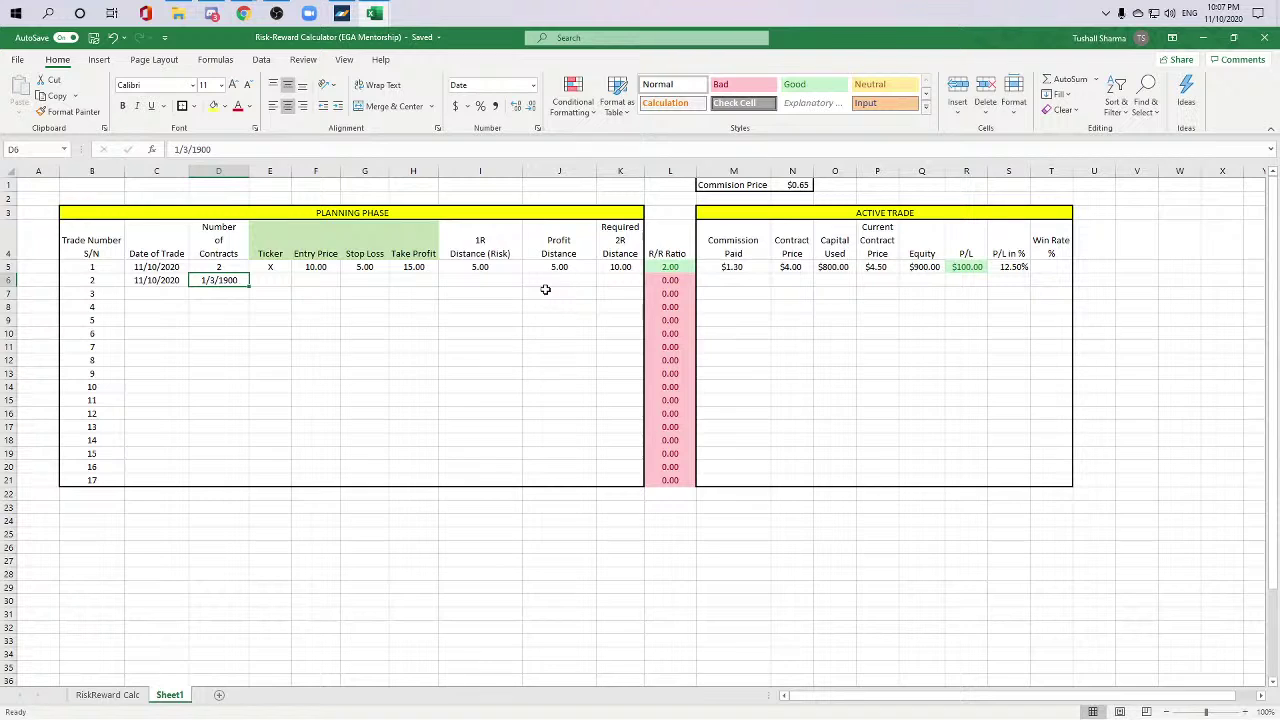
# Step: Copy the cell format of D5 to the rest of the Number of Contracts column, D6:D21
pyautogui.click(221, 265)
pyautogui.click(68, 111)
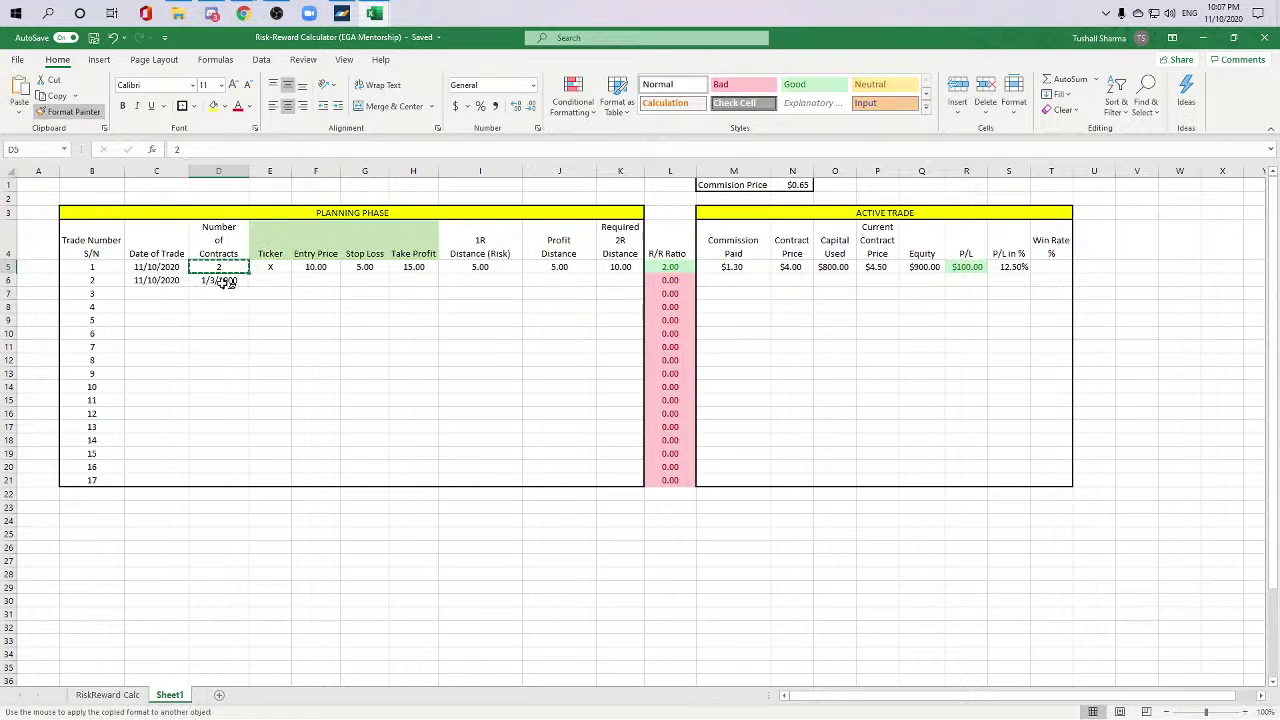
pyautogui.moveTo(223, 280)
pyautogui.mouseDown()
pyautogui.moveTo(268, 446)
pyautogui.moveTo(237, 481)
pyautogui.mouseUp()
pyautogui.click(352, 399)
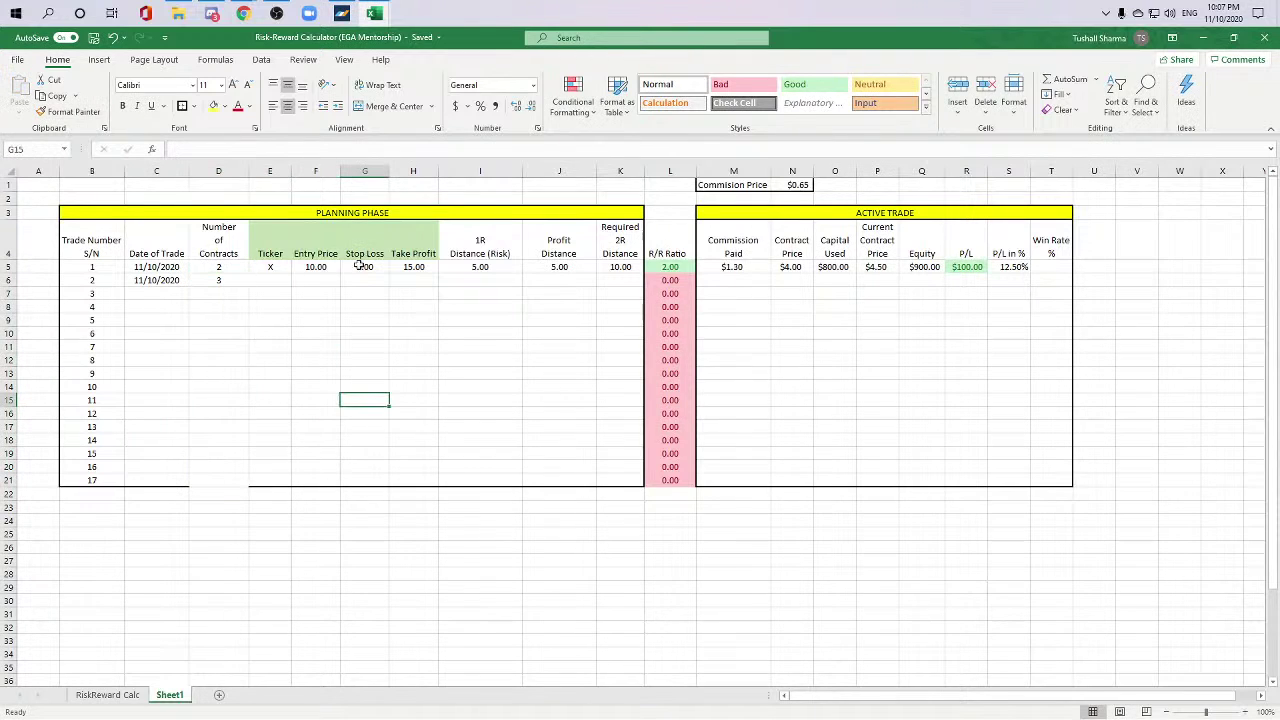
# Step: Enter AMZN as the ticker for trade number 2 in E6
pyautogui.click(268, 280)
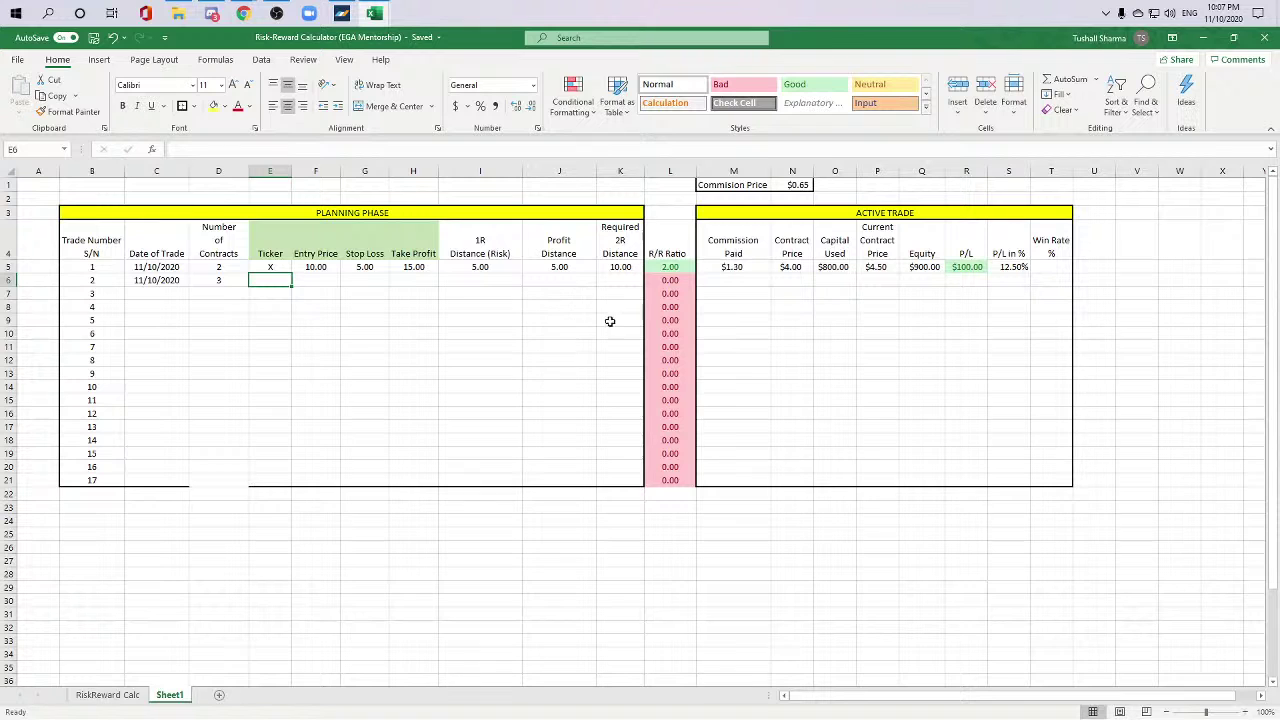
pyautogui.write('AMZN')
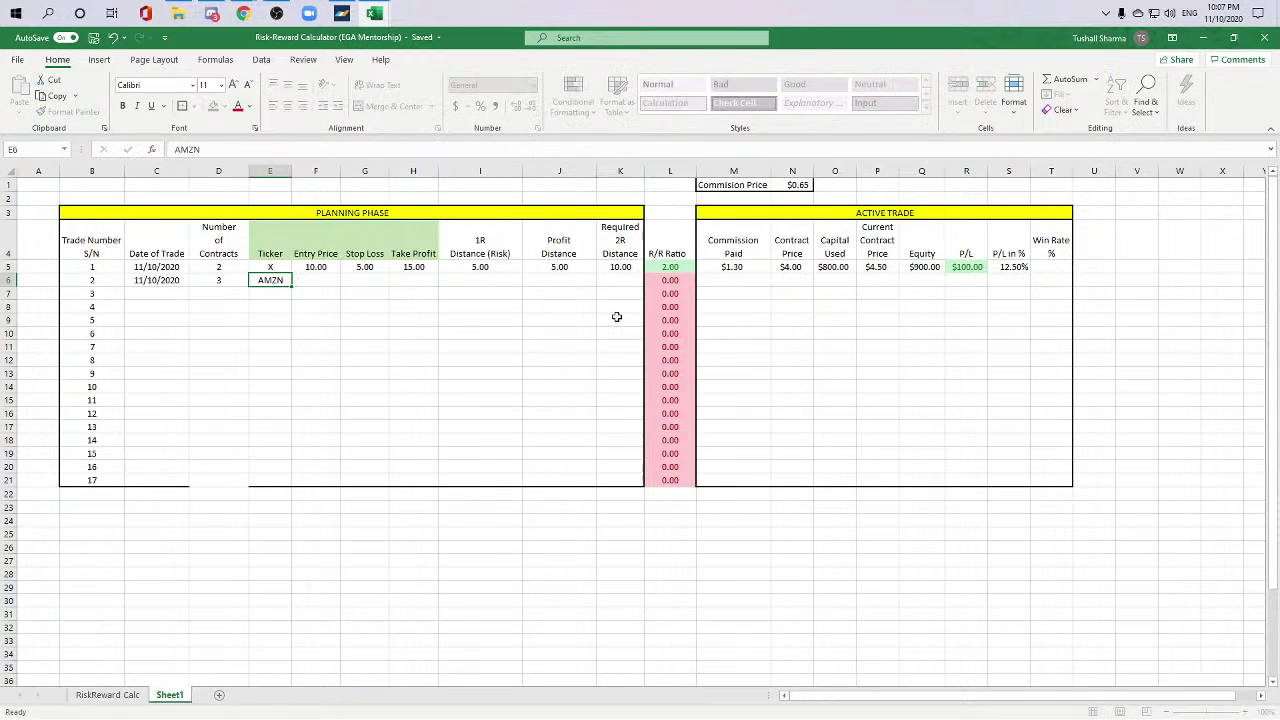
pyautogui.press('Tab')
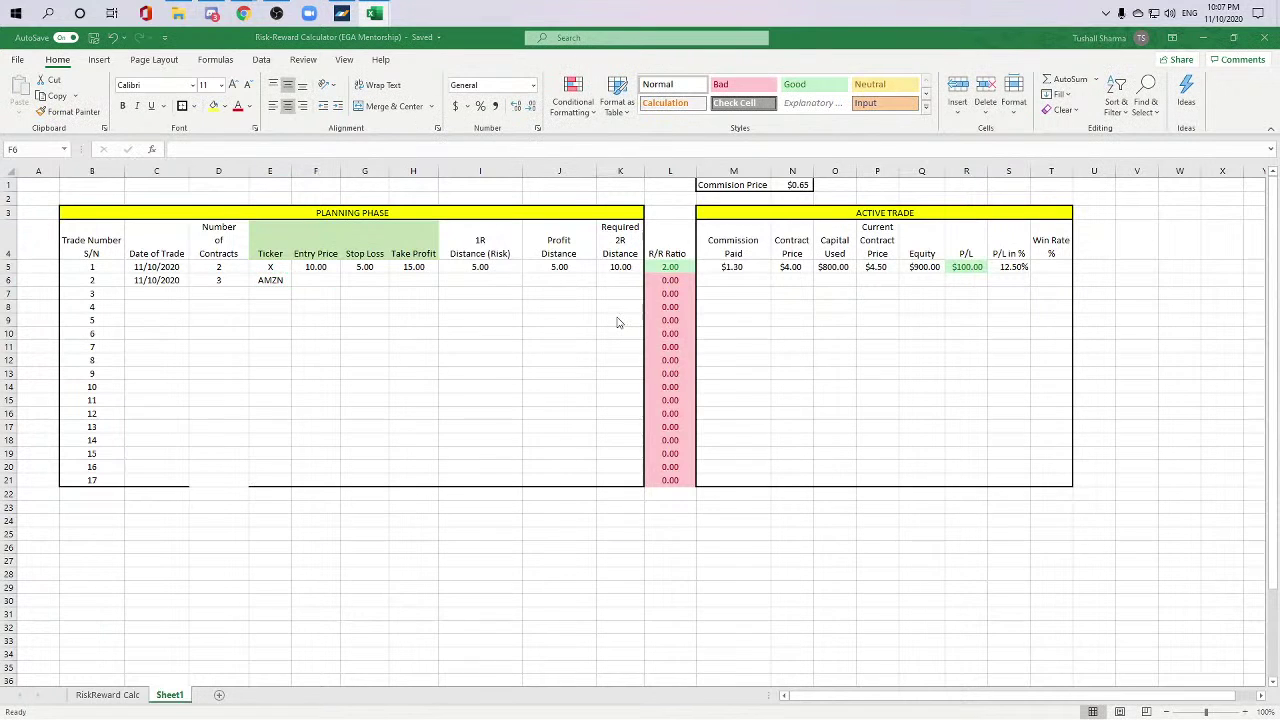
# Step: Switch to the TradingView chart in Chrome to view the watchlist, and return to the ticker cell in the Excel workbook
pyautogui.hotkey('alt', 'Tab')
pyautogui.hotkey('alt', 'Tab')
pyautogui.hotkey('alt', 'Tab')
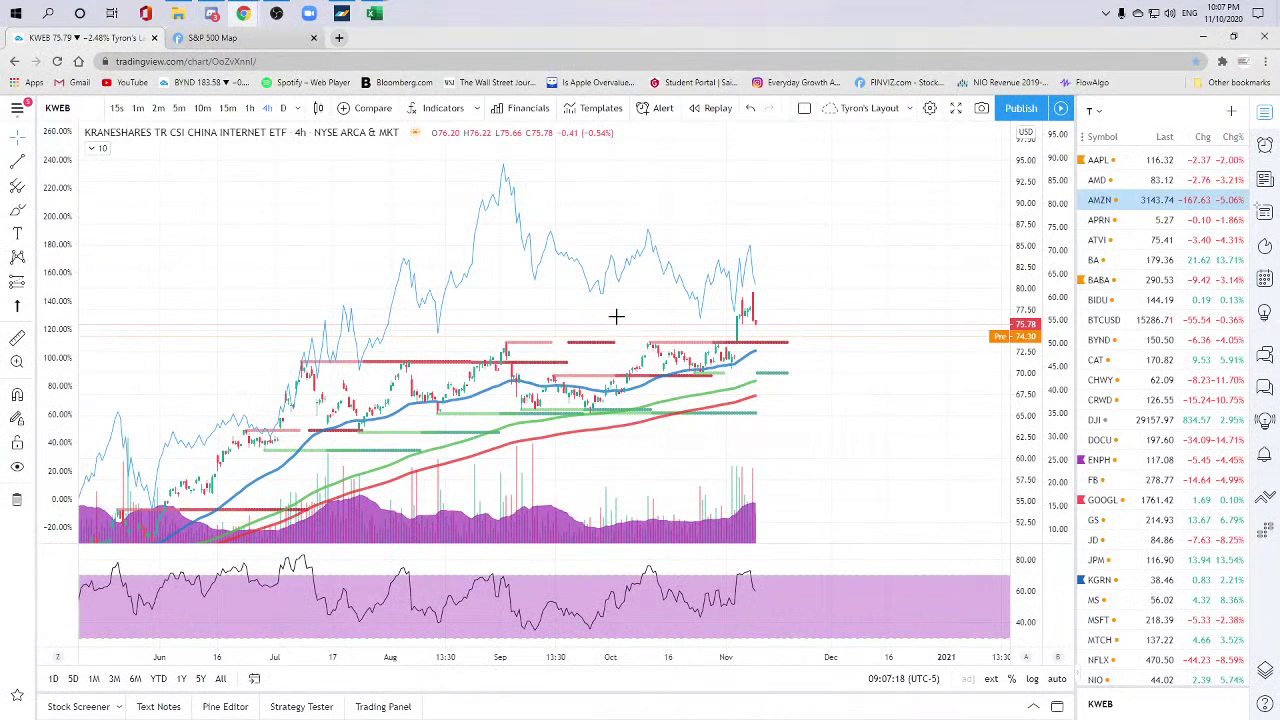
pyautogui.hotkey('alt', 'Tab')
pyautogui.press('Left')
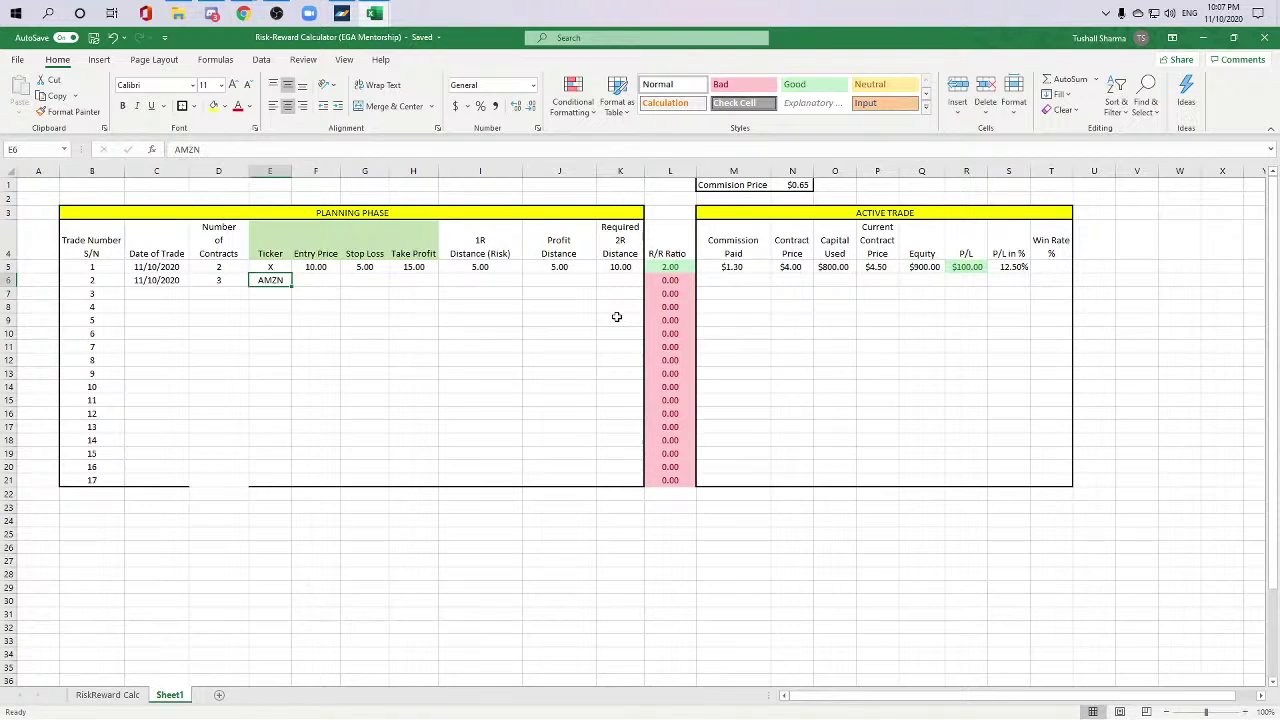
# Step: Replace the ticker for trade number 2 with KWEB in E6 and enter 74.3 as its entry price in F6
pyautogui.write('KWEB')
pyautogui.press('Tab')
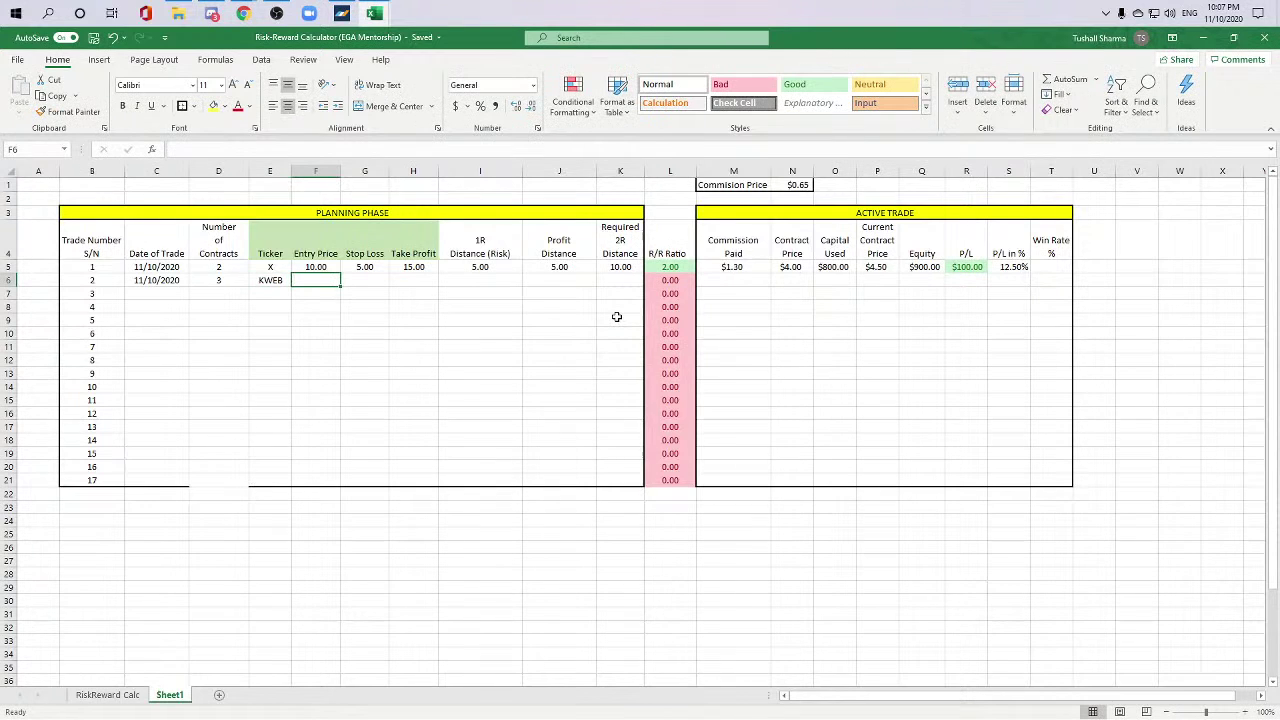
pyautogui.hotkey('alt', 'Tab')
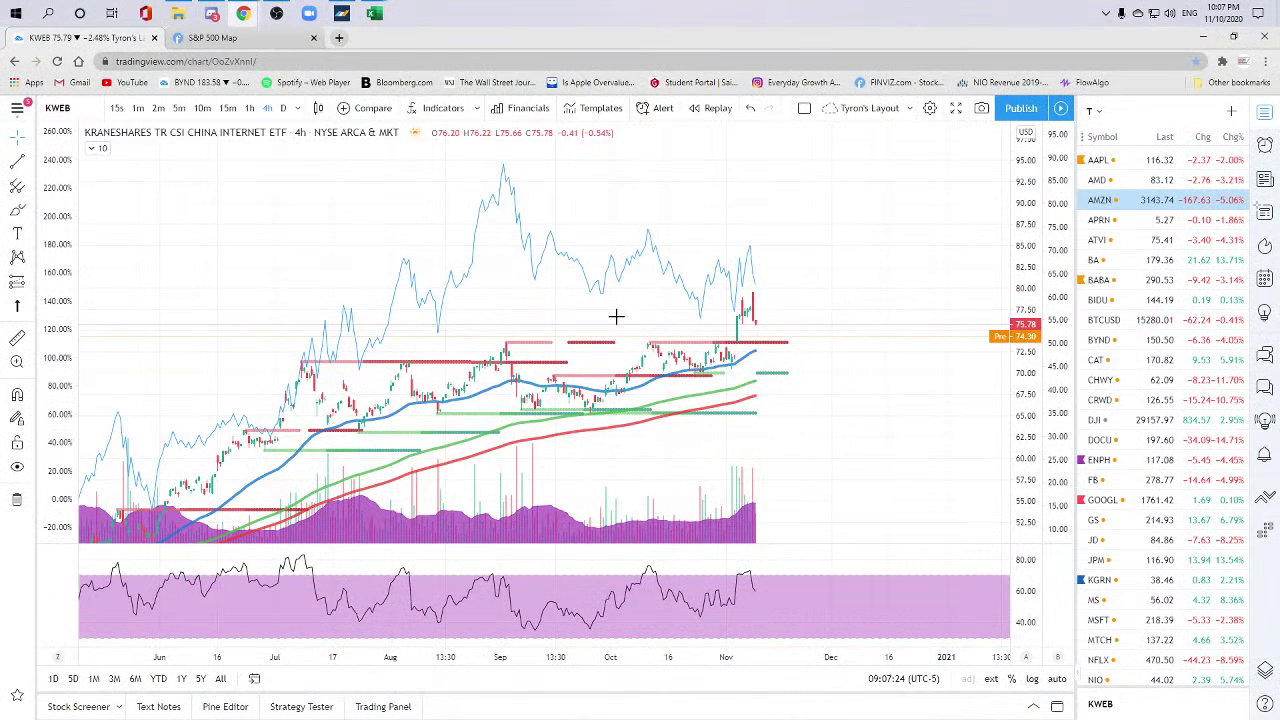
pyautogui.hotkey('alt', 'Tab')
pyautogui.write('7')
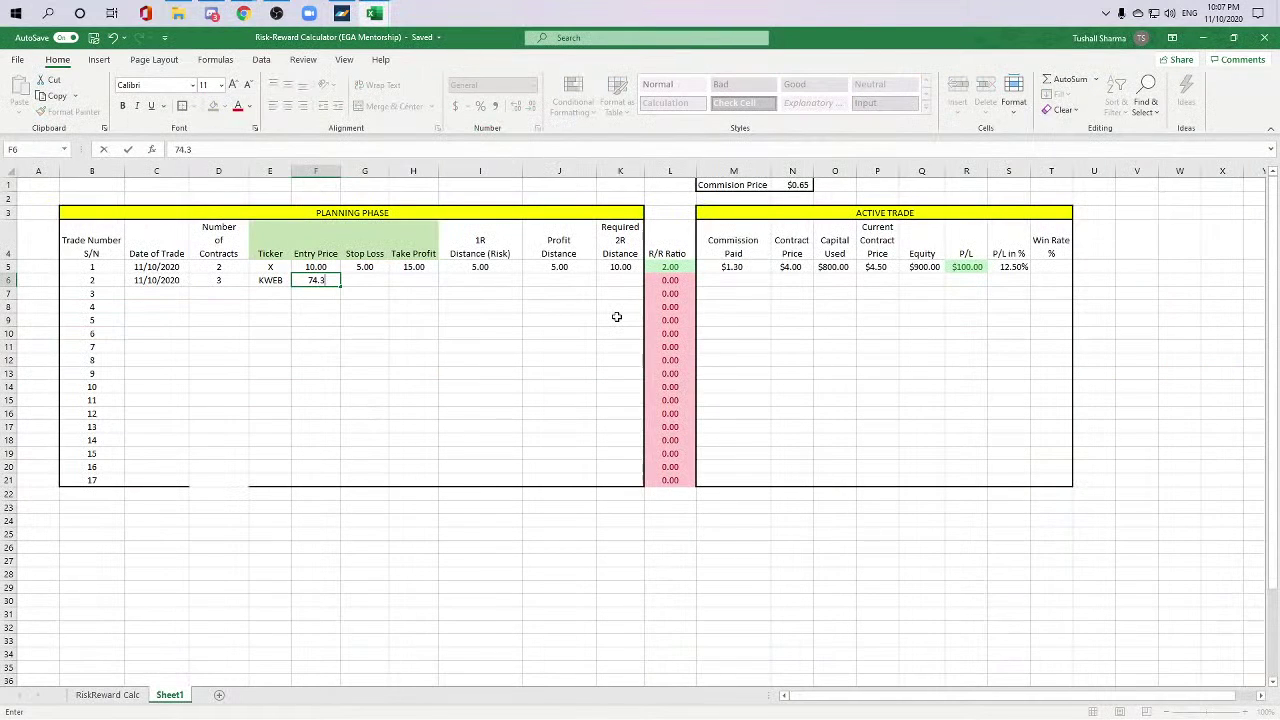
pyautogui.press('Tab')
pyautogui.press('Tab')
pyautogui.press('Left')
pyautogui.press('Left')
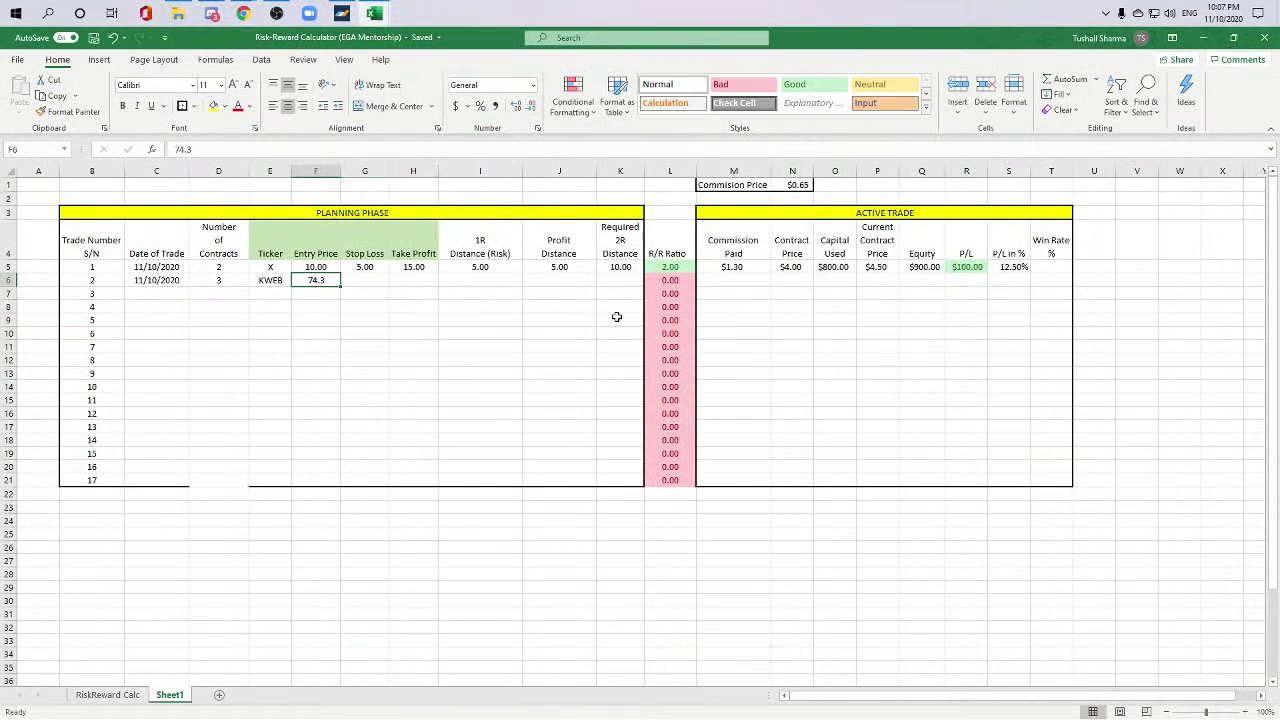
# Step: Copy the cell formats of F5, G5 and H5 down to row 21 in the Entry Price, Stop Loss and Take Profit columns
pyautogui.click(315, 267)
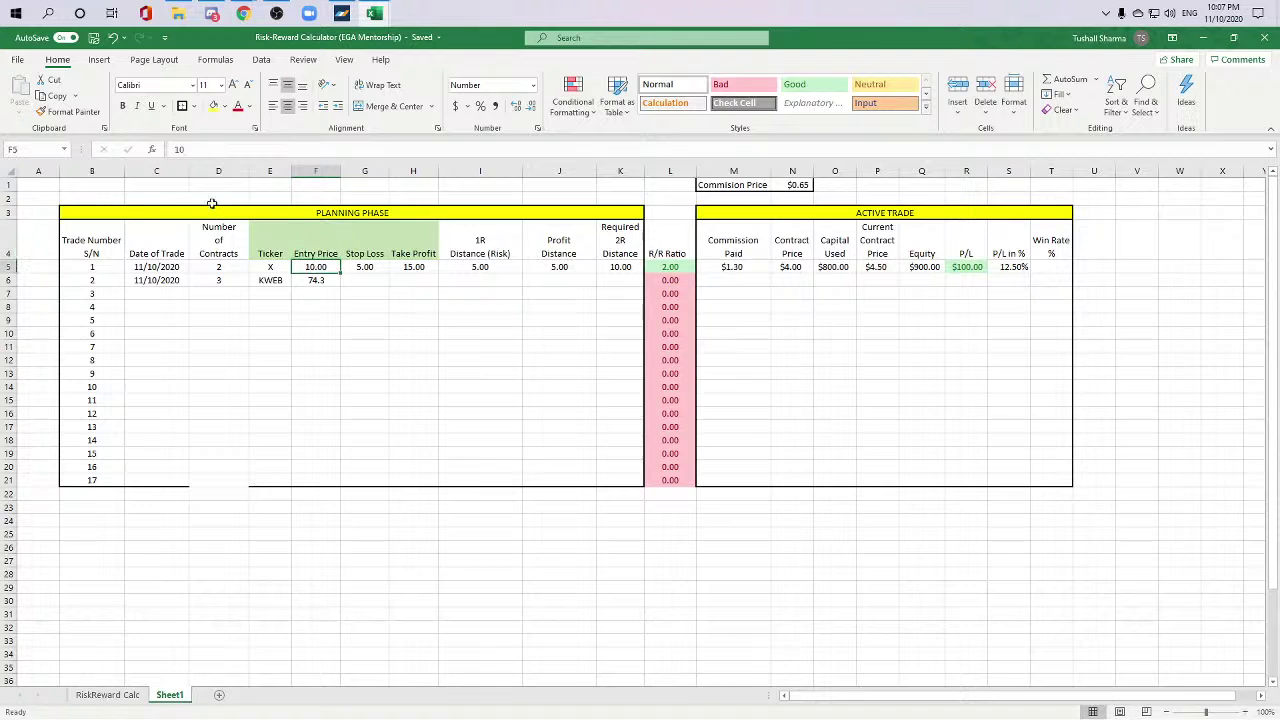
pyautogui.click(68, 111)
pyautogui.moveTo(305, 280); pyautogui.dragTo(337, 480)
pyautogui.click(391, 441)
pyautogui.click(351, 267)
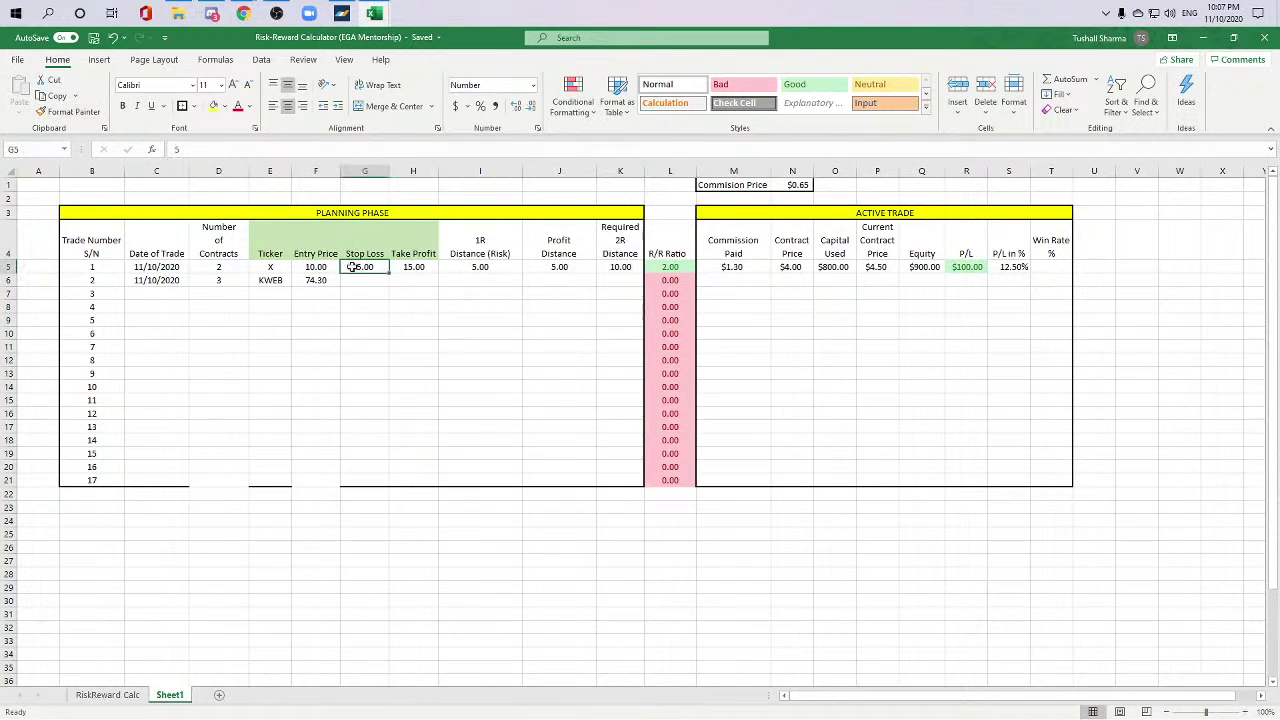
pyautogui.click(68, 111)
pyautogui.moveTo(365, 281); pyautogui.dragTo(366, 480)
pyautogui.click(413, 267)
pyautogui.click(68, 111)
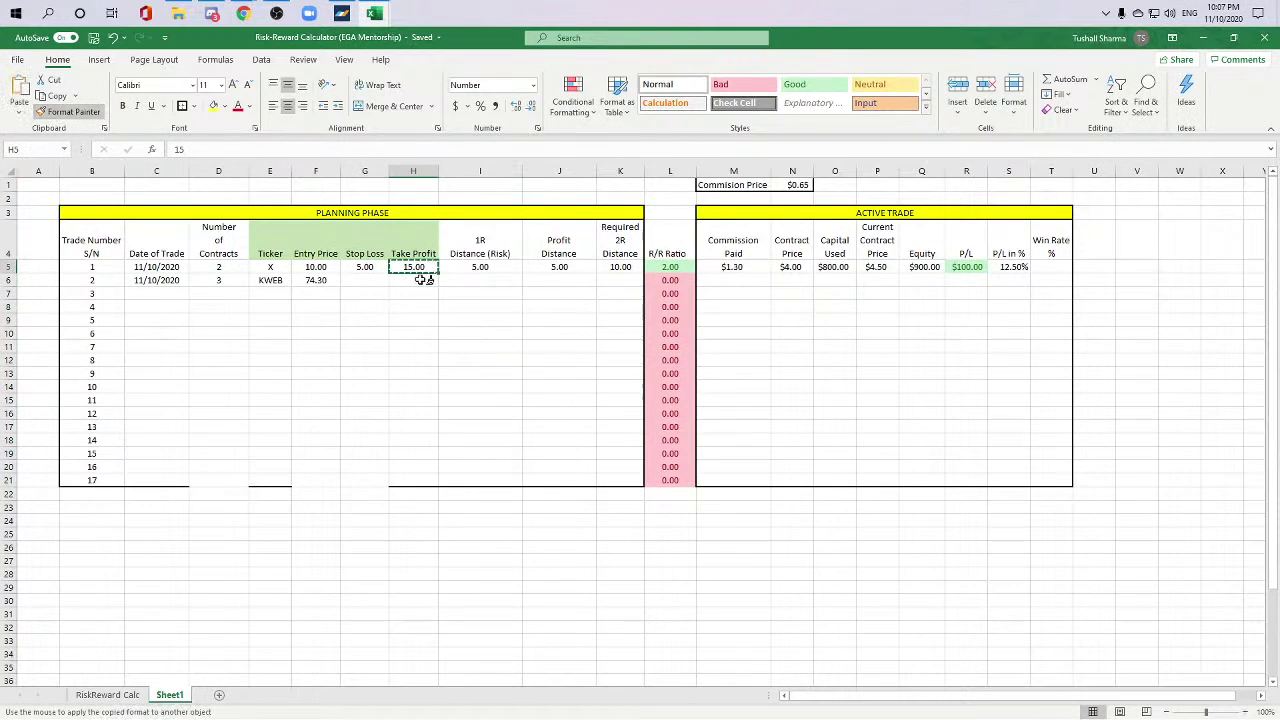
pyautogui.moveTo(413, 281); pyautogui.dragTo(414, 480)
pyautogui.click(491, 386)
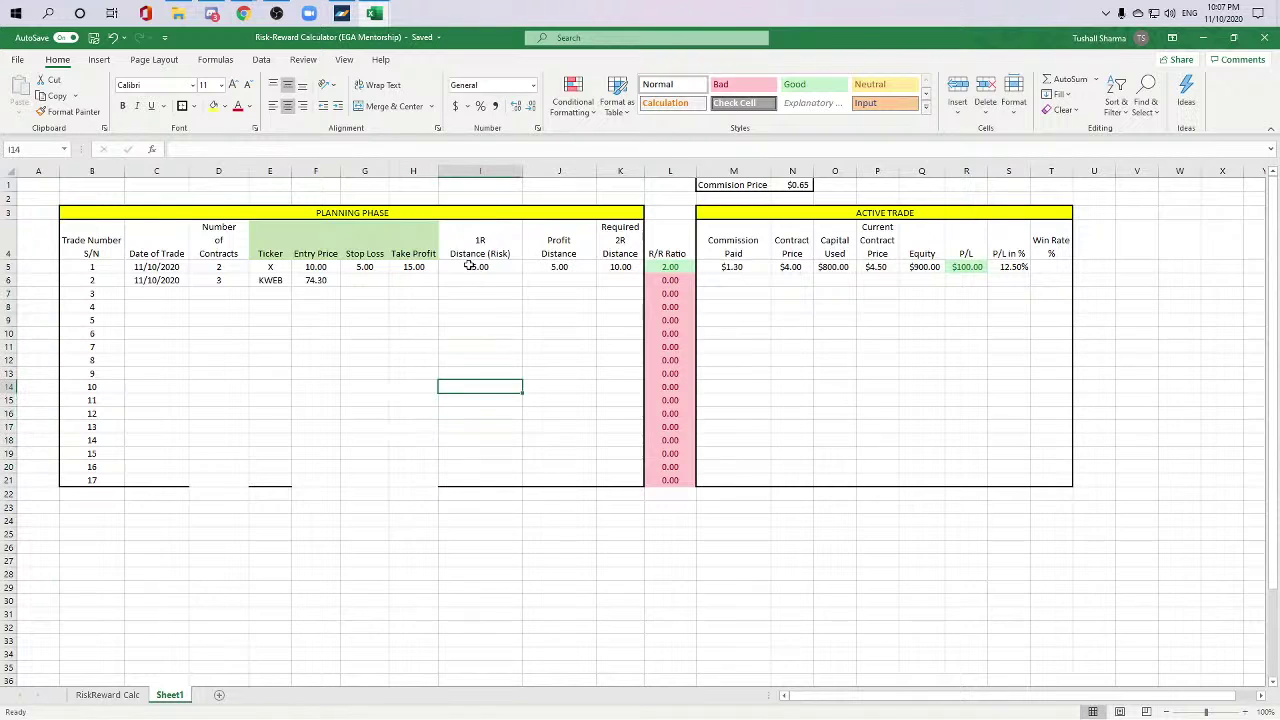
# Step: Copy the cell formats of I5, J5 and K5 down to row 21 in the 1R, Profit and Required 2R Distance columns
pyautogui.click(474, 267)
pyautogui.click(68, 111)
pyautogui.moveTo(460, 280)
pyautogui.mouseDown()
pyautogui.moveTo(491, 486)
pyautogui.moveTo(483, 478)
pyautogui.mouseUp()
pyautogui.click(559, 267)
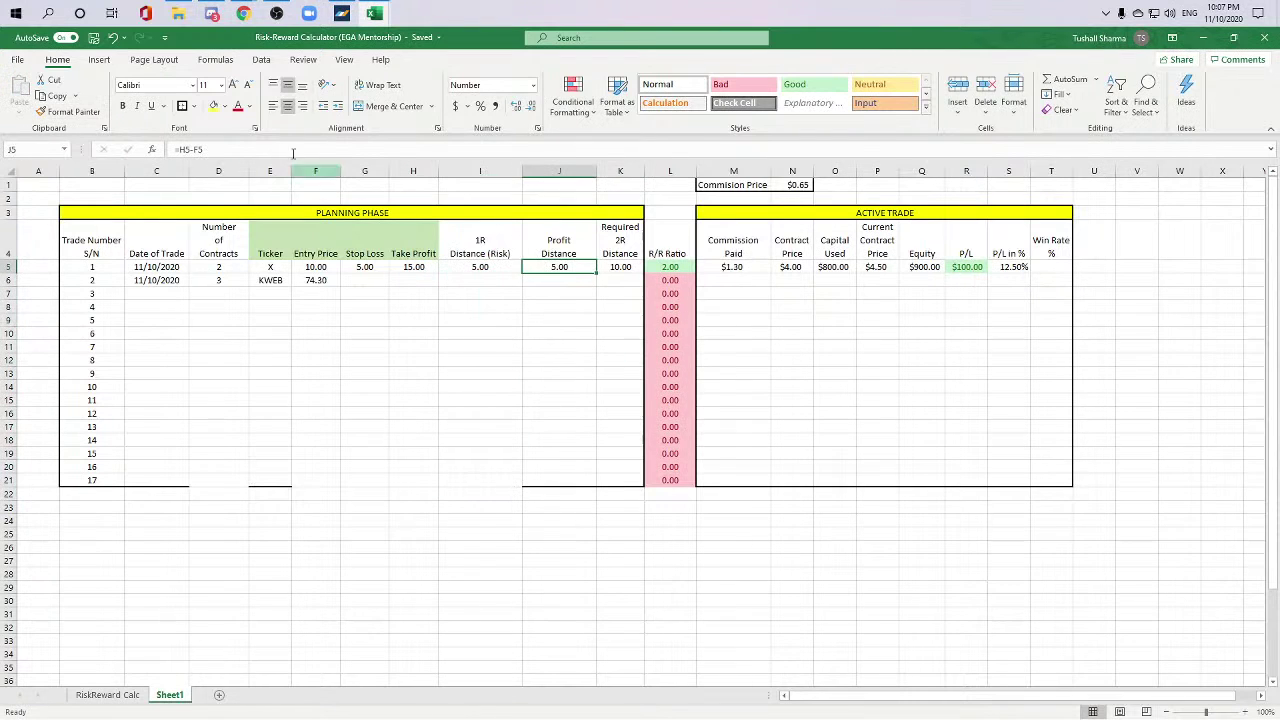
pyautogui.click(68, 111)
pyautogui.moveTo(543, 288); pyautogui.dragTo(563, 478)
pyautogui.click(614, 330)
pyautogui.click(620, 267)
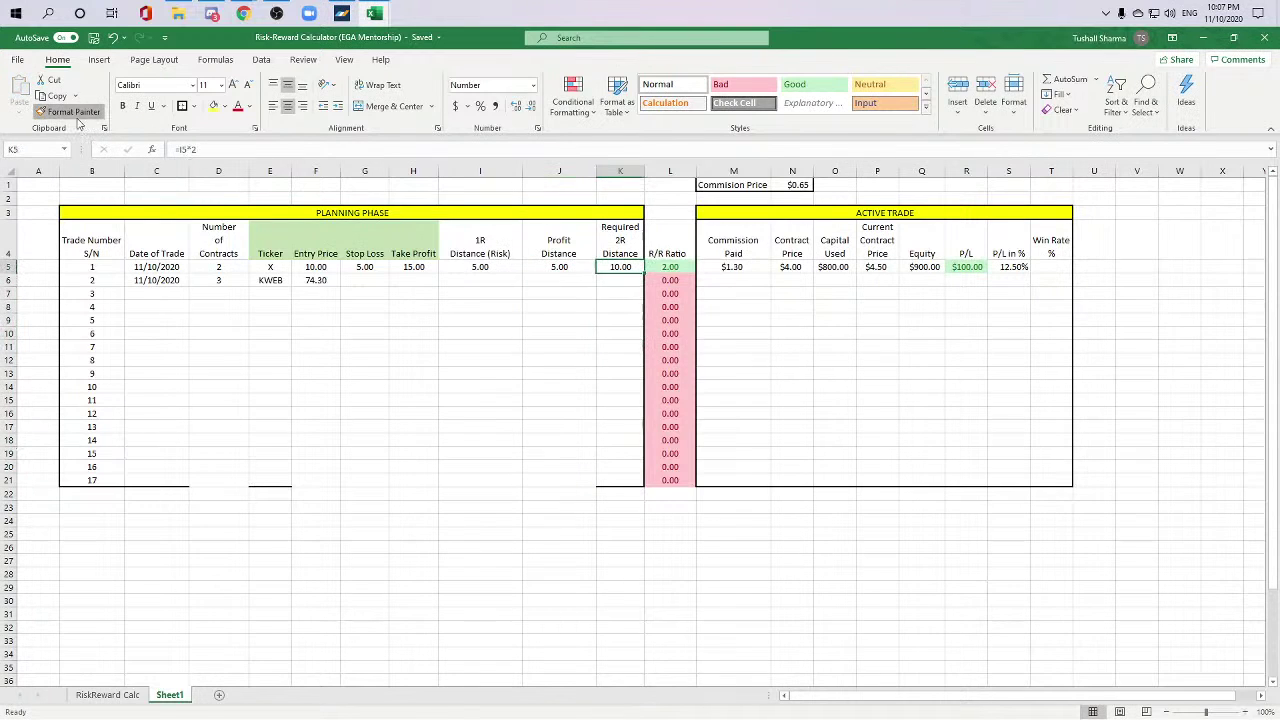
pyautogui.click(68, 111)
pyautogui.moveTo(620, 279); pyautogui.dragTo(634, 482)
pyautogui.click(725, 307)
# Step: Copy the currency format of M5 to M6:M21 and that of N5 to N6:R21 in the active trade section
pyautogui.click(727, 268)
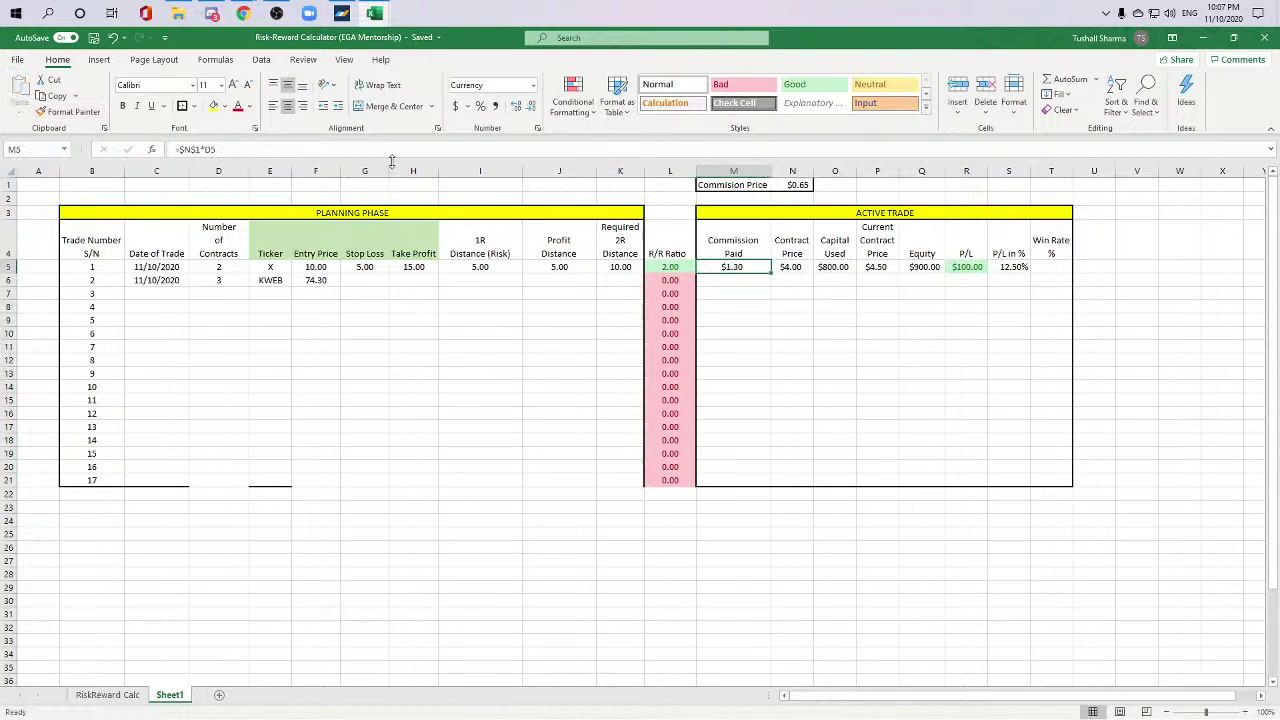
pyautogui.click(68, 111)
pyautogui.moveTo(711, 282); pyautogui.dragTo(757, 481)
pyautogui.click(832, 412)
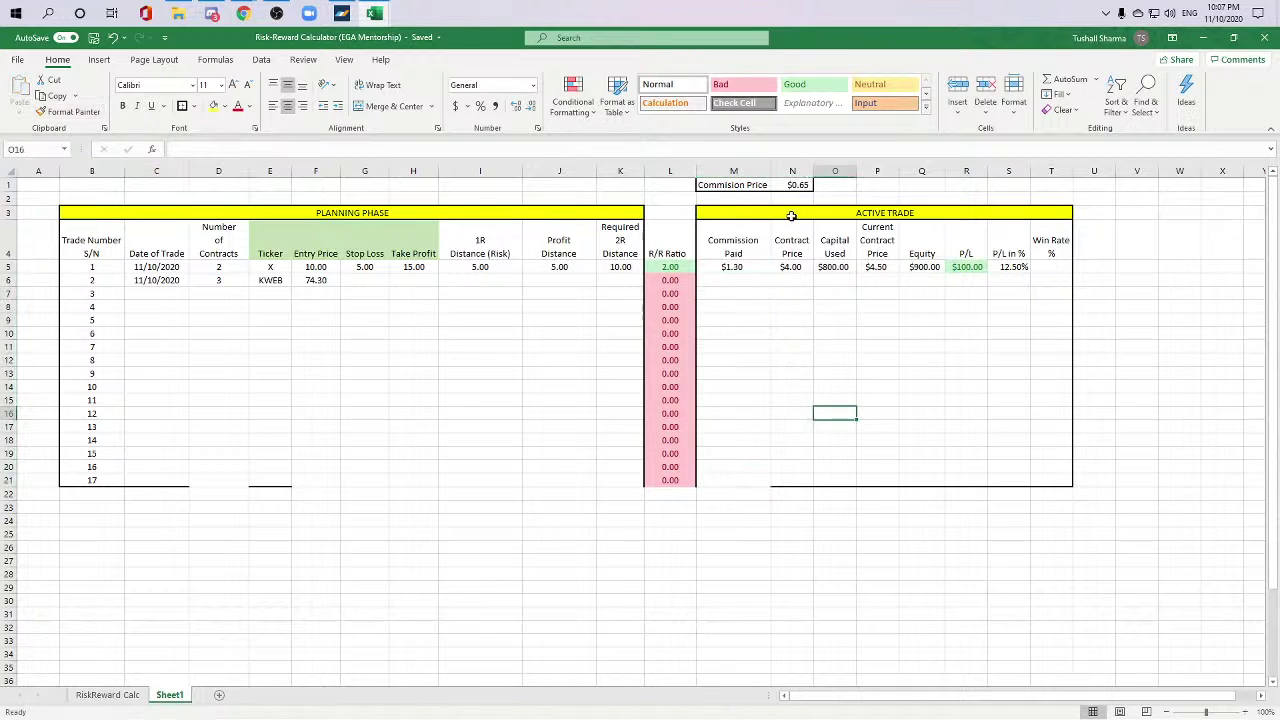
pyautogui.click(792, 280)
pyautogui.click(790, 267)
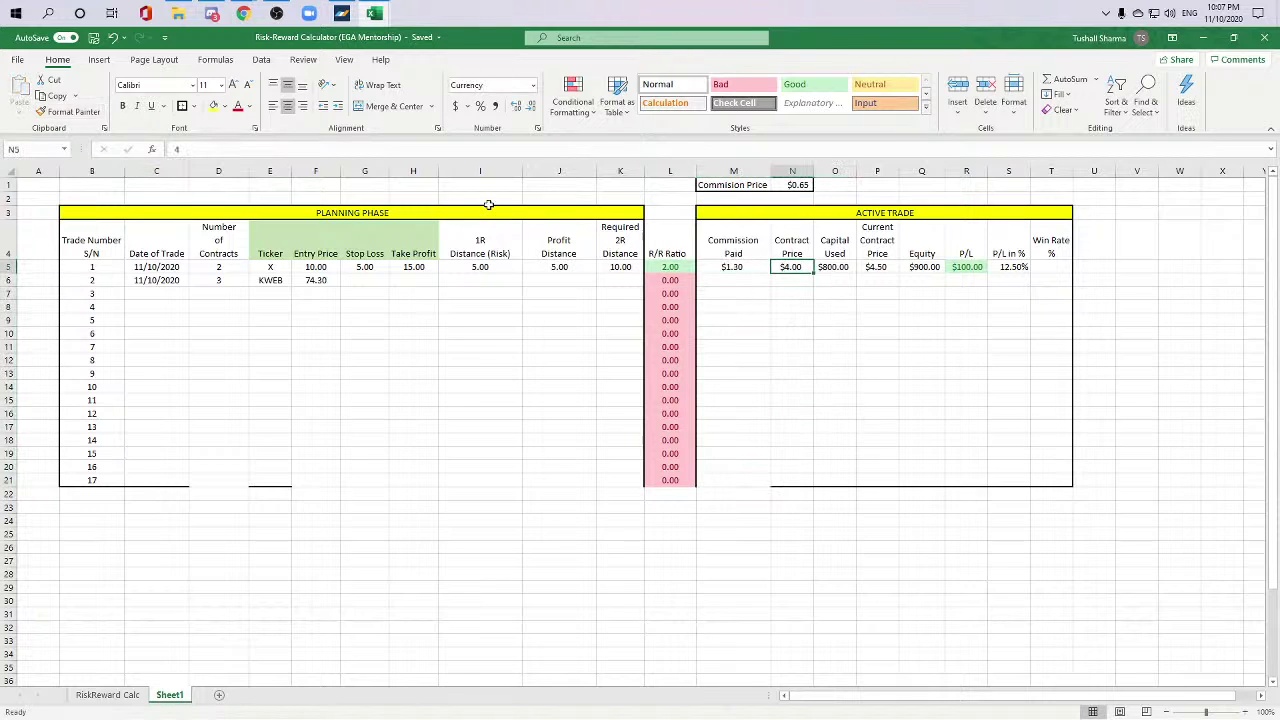
pyautogui.click(68, 111)
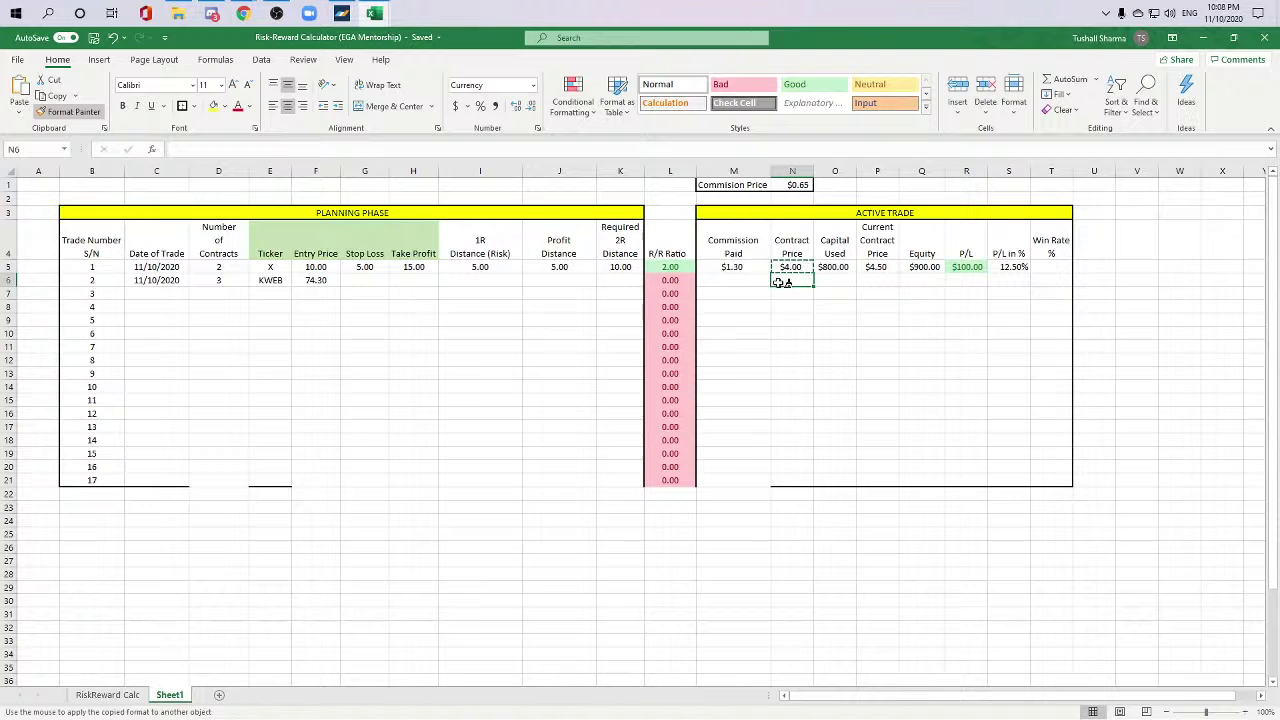
pyautogui.moveTo(783, 280)
pyautogui.mouseDown()
pyautogui.moveTo(910, 423)
pyautogui.moveTo(997, 486)
pyautogui.moveTo(957, 474)
pyautogui.mouseUp()
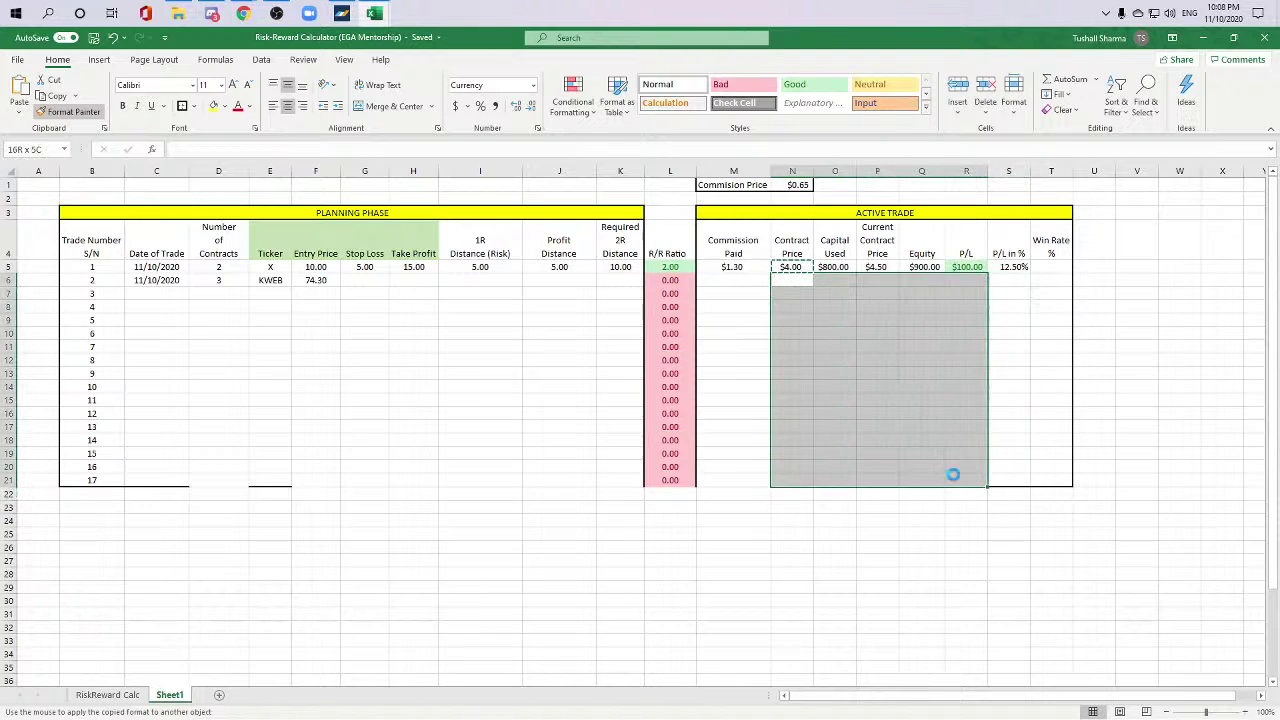
pyautogui.click(966, 440)
# Step: Copy the percentage format of S5 to the P/L in % and Win Rate % cells, S6:T21
pyautogui.click(1005, 266)
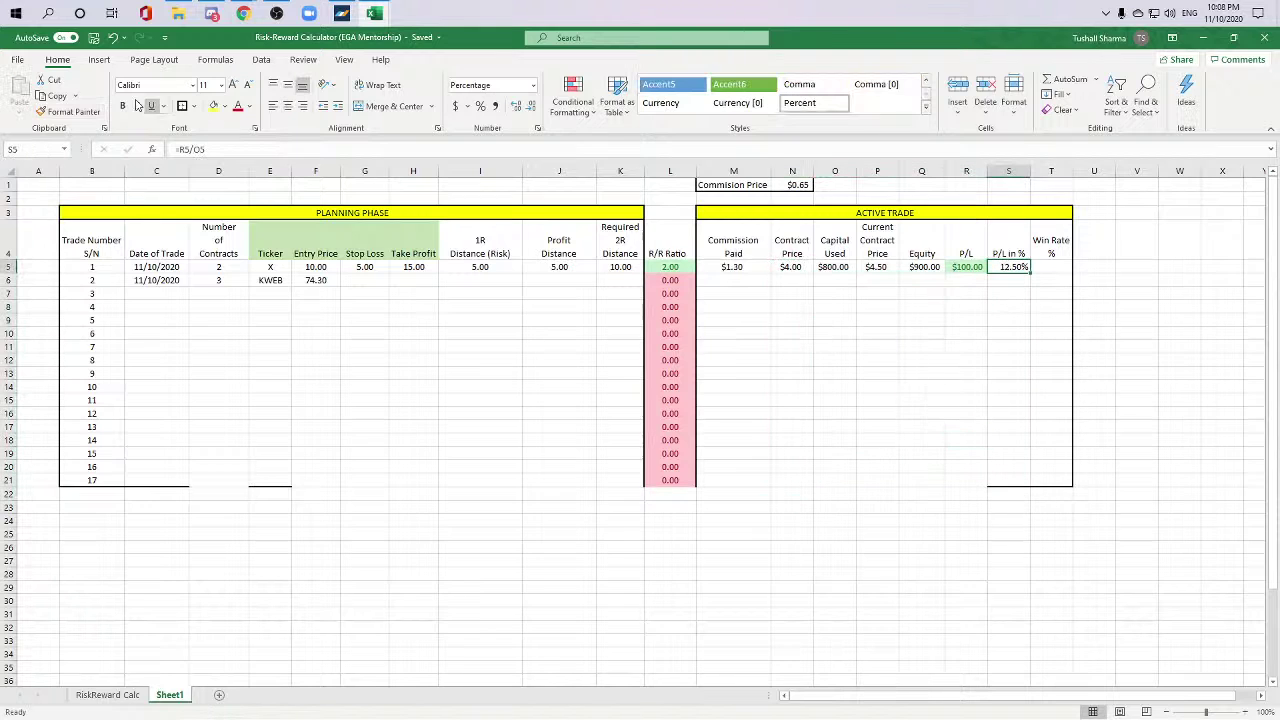
pyautogui.click(68, 111)
pyautogui.moveTo(1010, 281)
pyautogui.mouseDown()
pyautogui.moveTo(1003, 306)
pyautogui.moveTo(1069, 443)
pyautogui.moveTo(1068, 488)
pyautogui.mouseUp()
pyautogui.click(1118, 400)
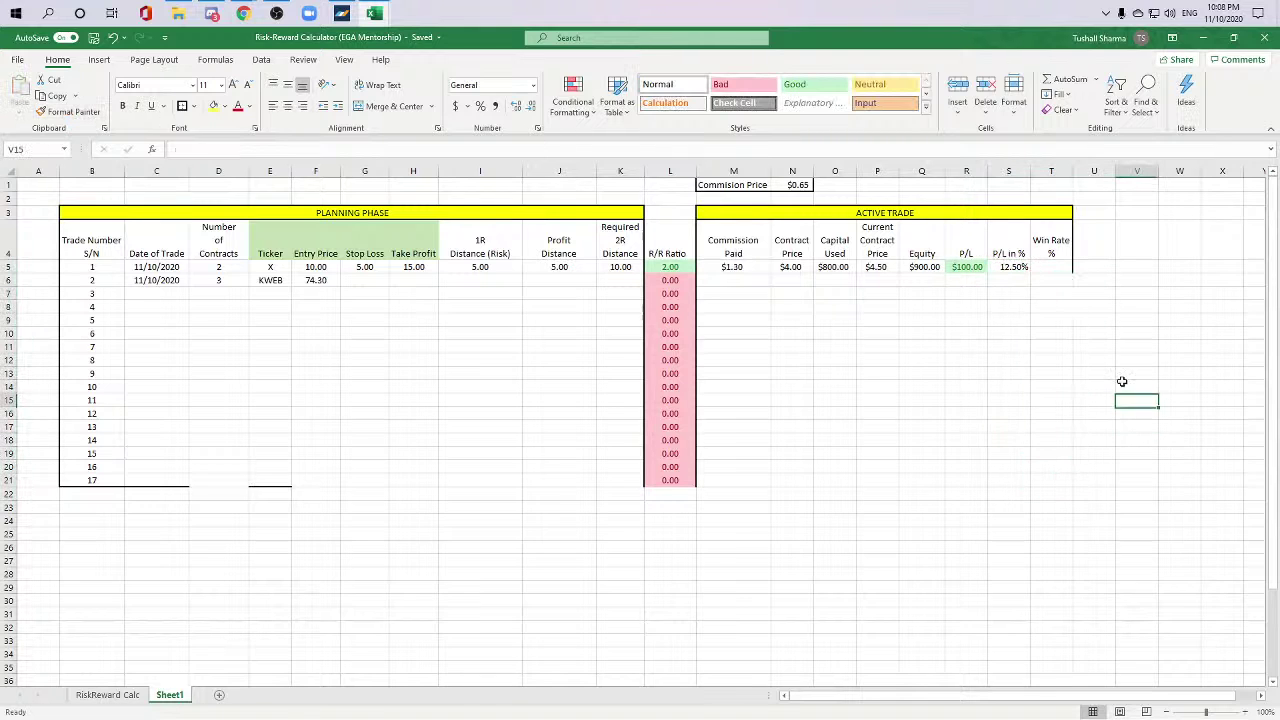
# Step: Reapply the outside border around the planning phase section B3:K21 and the active trade section M3:T21
pyautogui.click(82, 216)
pyautogui.moveTo(588, 451); pyautogui.dragTo(588, 480)
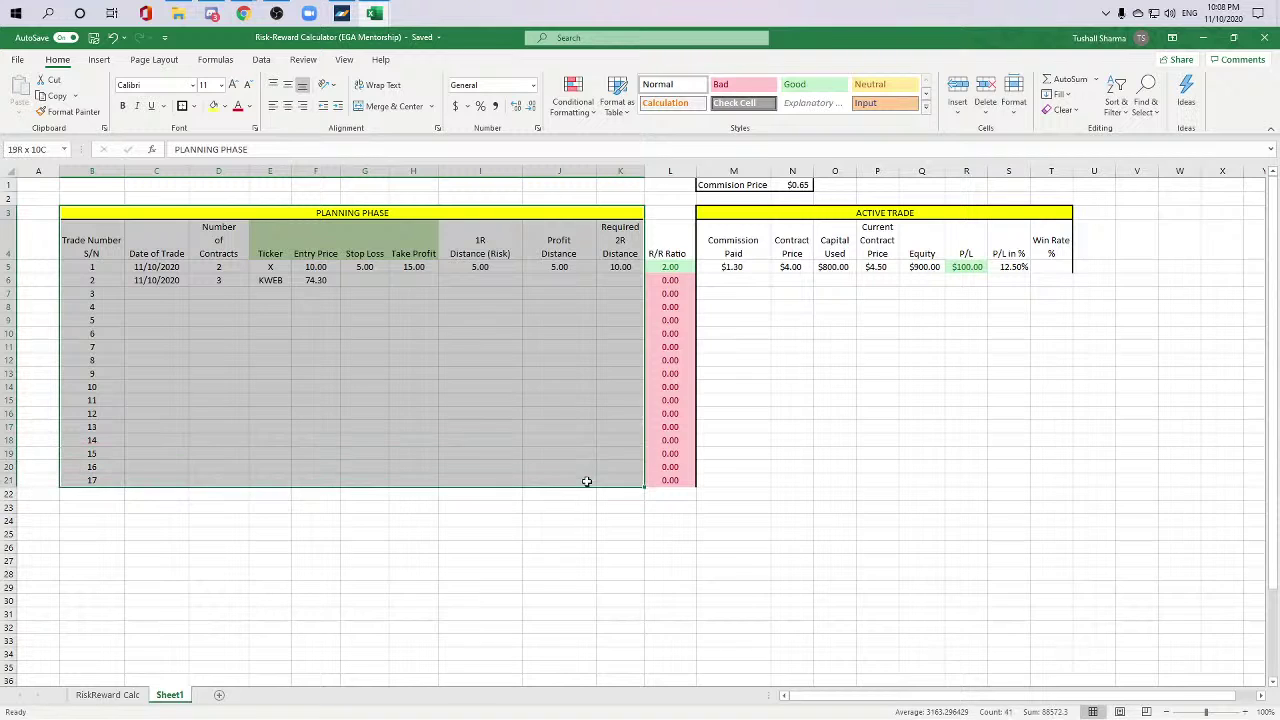
pyautogui.click(182, 106)
pyautogui.click(792, 346)
pyautogui.moveTo(753, 216); pyautogui.dragTo(1000, 480)
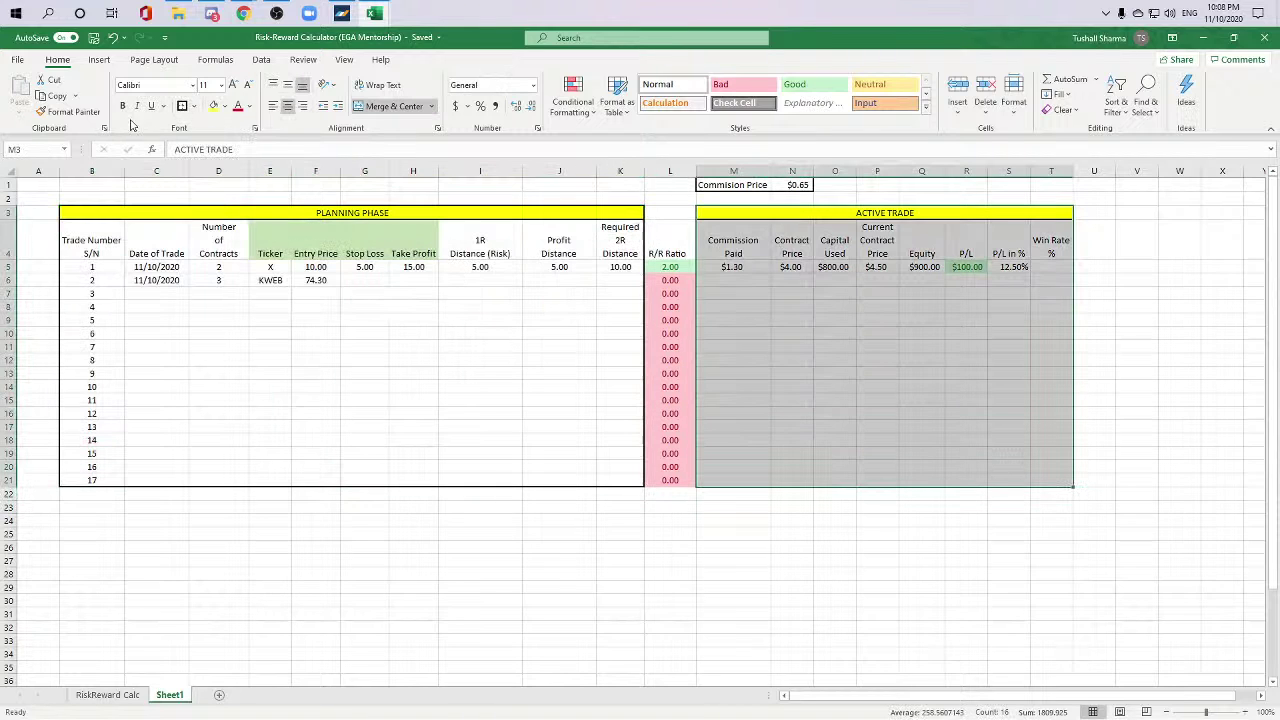
pyautogui.click(182, 106)
pyautogui.click(647, 318)
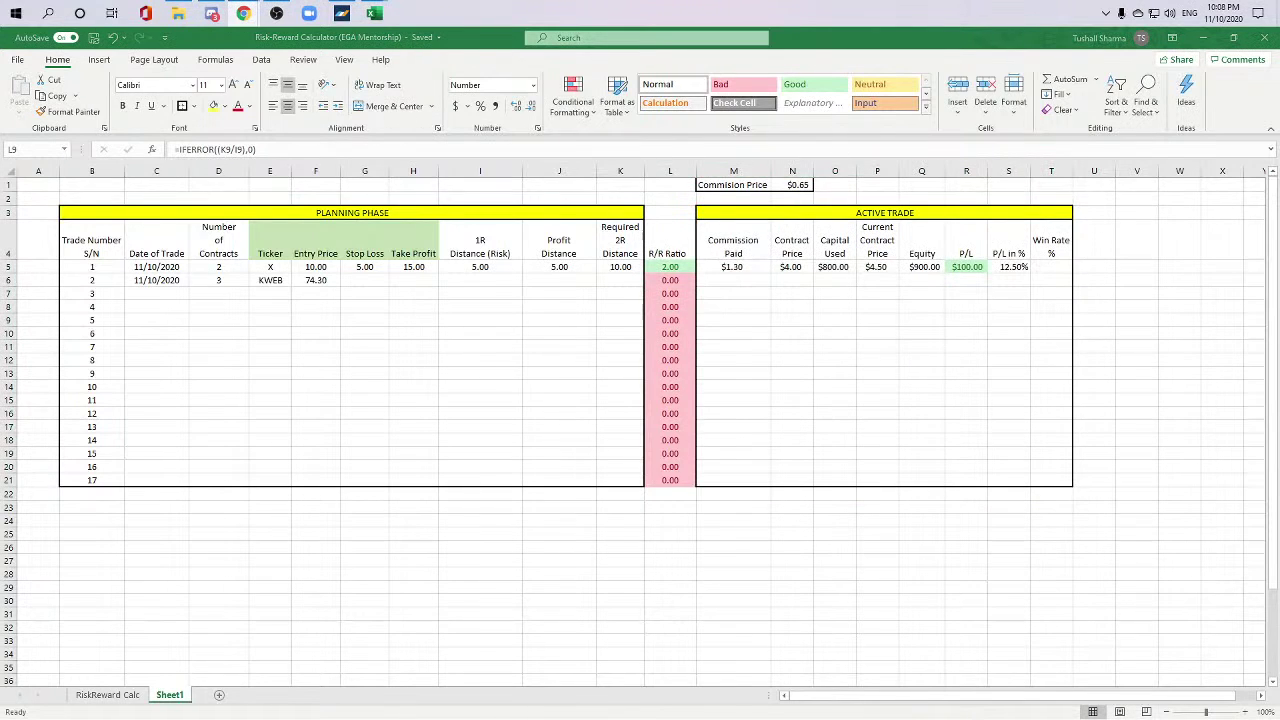
# Step: Check the KWEB chart in TradingView and enter 69.80 as the stop loss for trade number 2 in G6
pyautogui.click(356, 280)
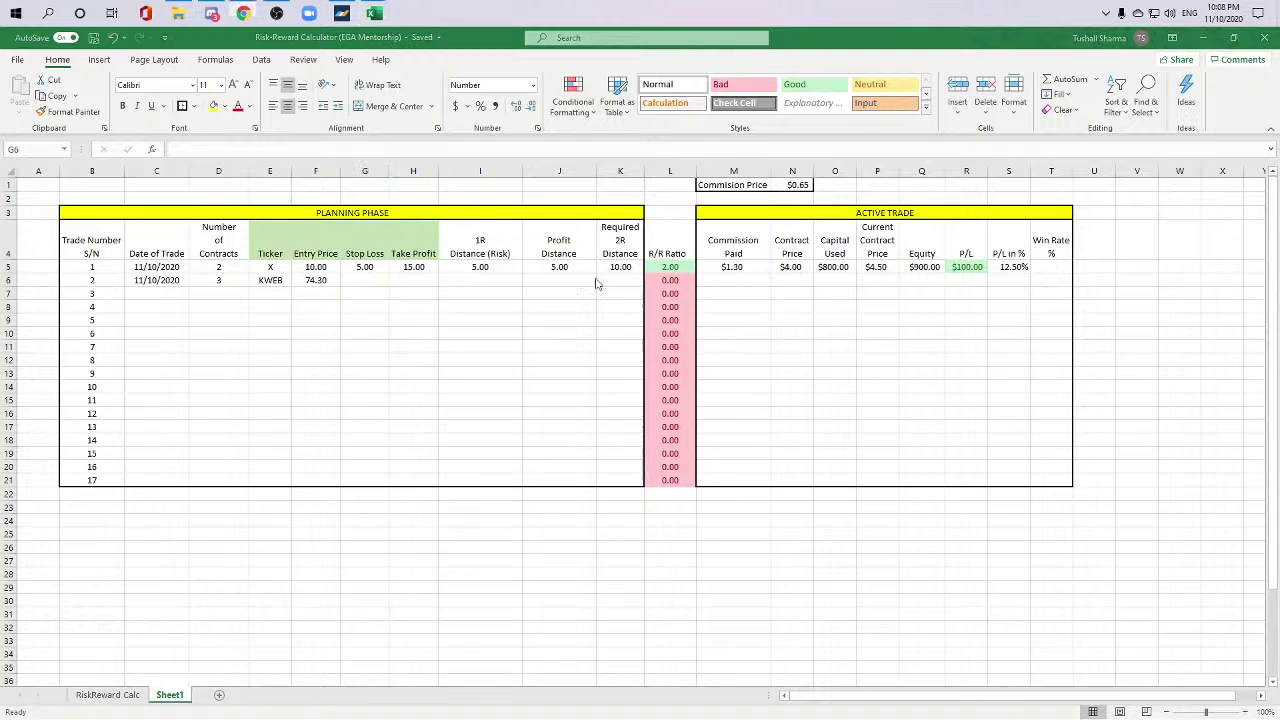
pyautogui.hotkey('alt', 'Tab')
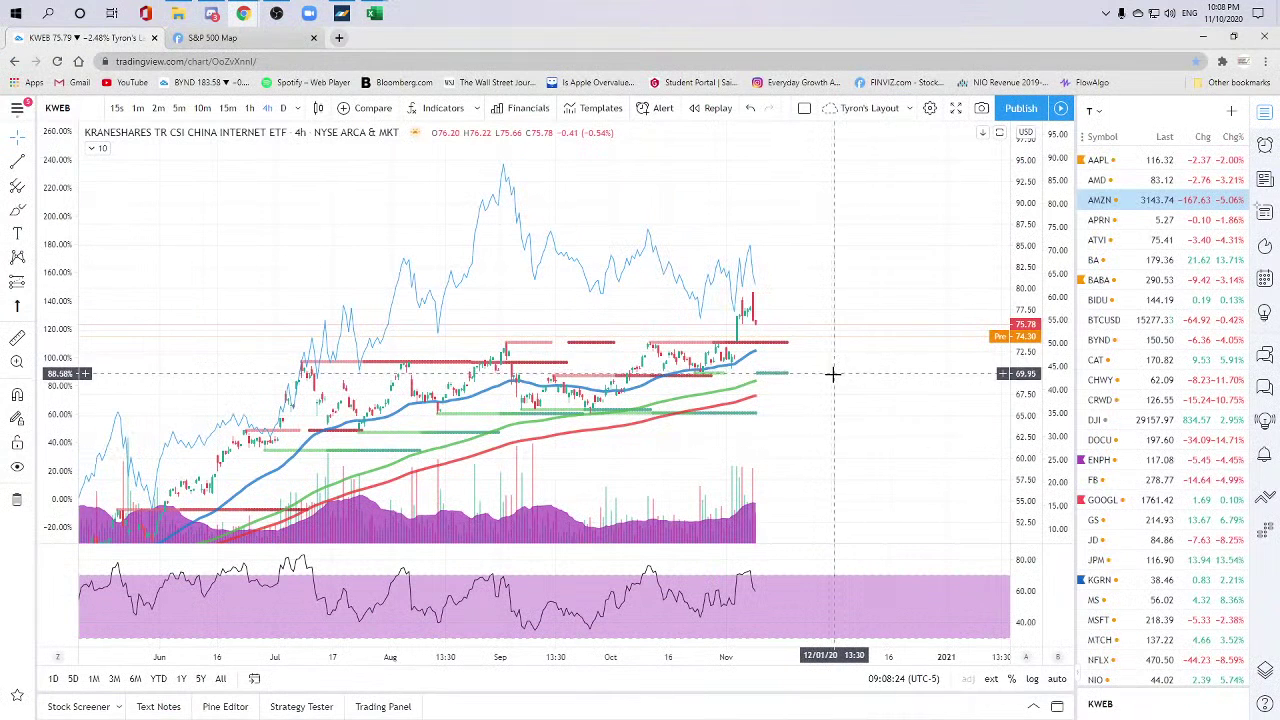
pyautogui.hotkey('alt', 'Tab')
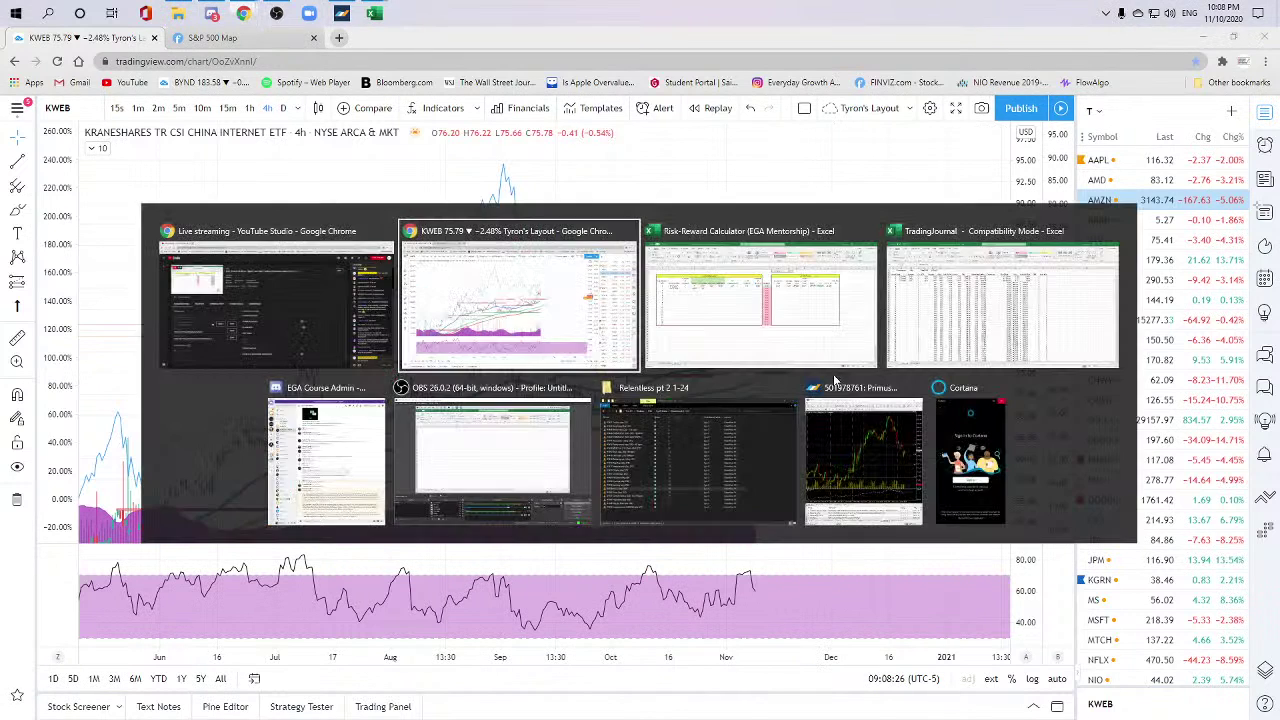
pyautogui.write('59')
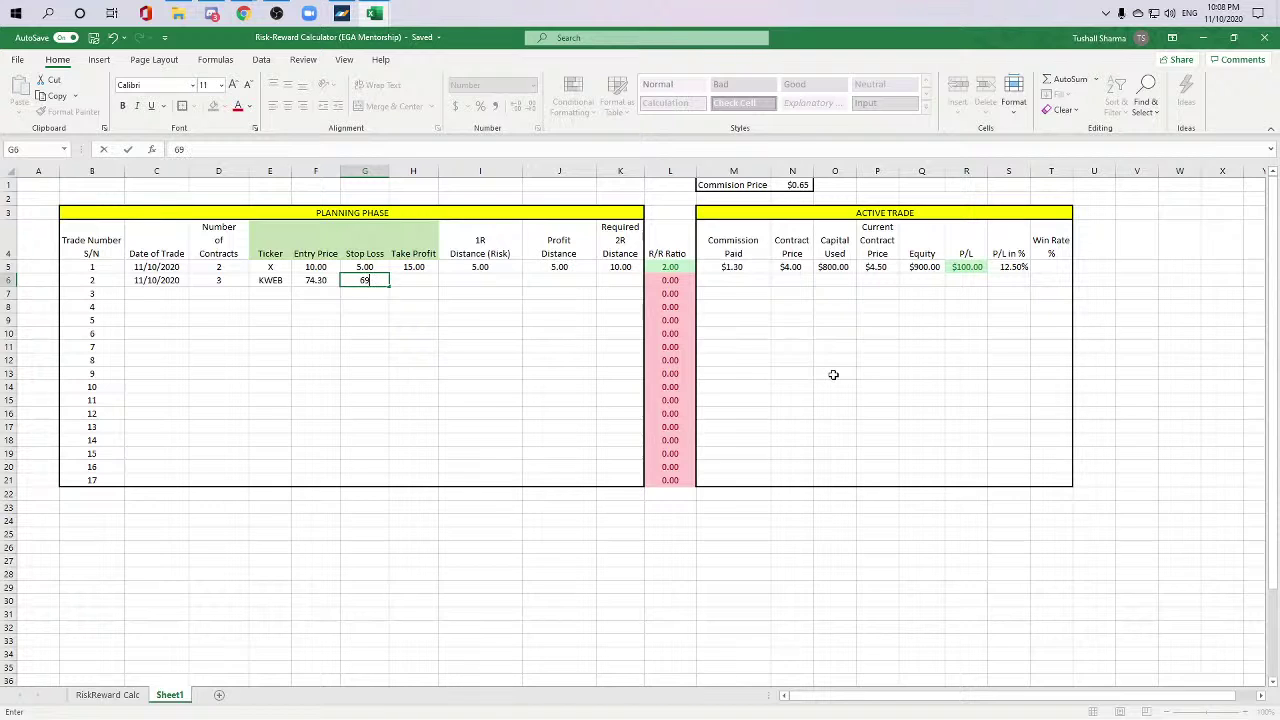
pyautogui.press('Tab')
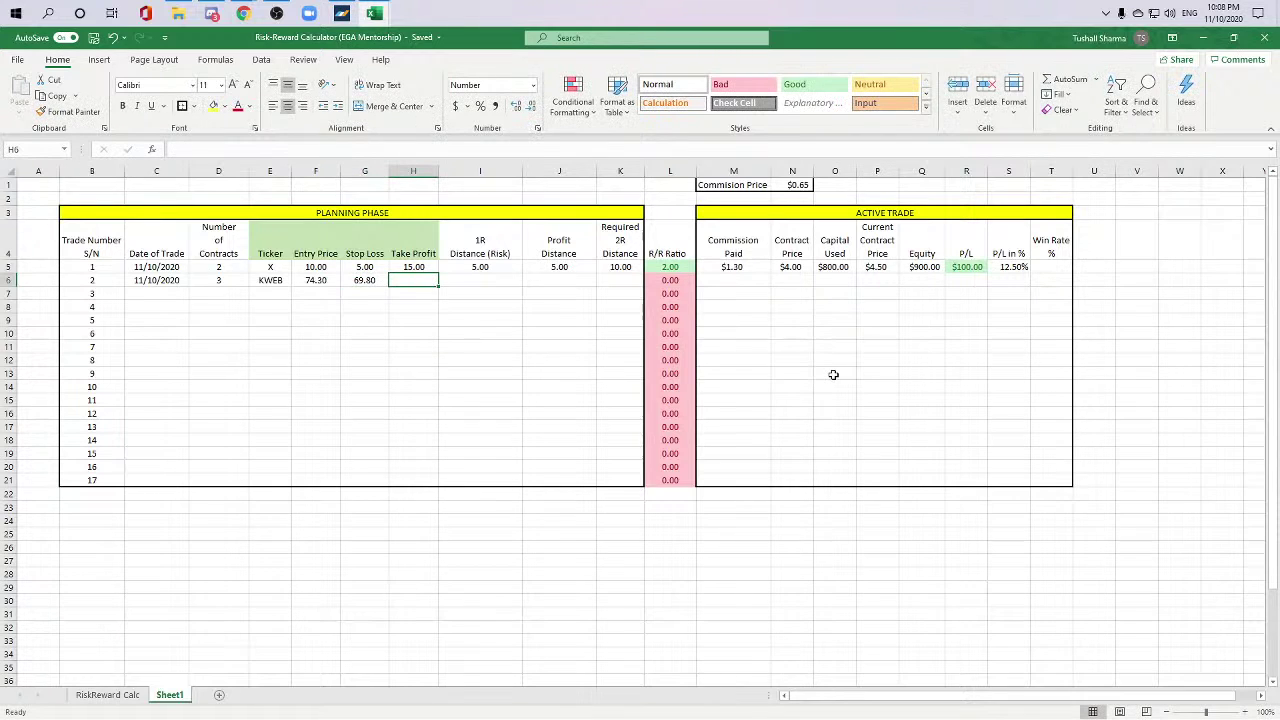
# Step: Review the KWEB chart in TradingView again and enter 85 as the take profit for trade number 2 in H6
pyautogui.hotkey('alt', 'Tab')
pyautogui.hotkey('alt', 'Tab')
pyautogui.hotkey('alt', 'Tab')
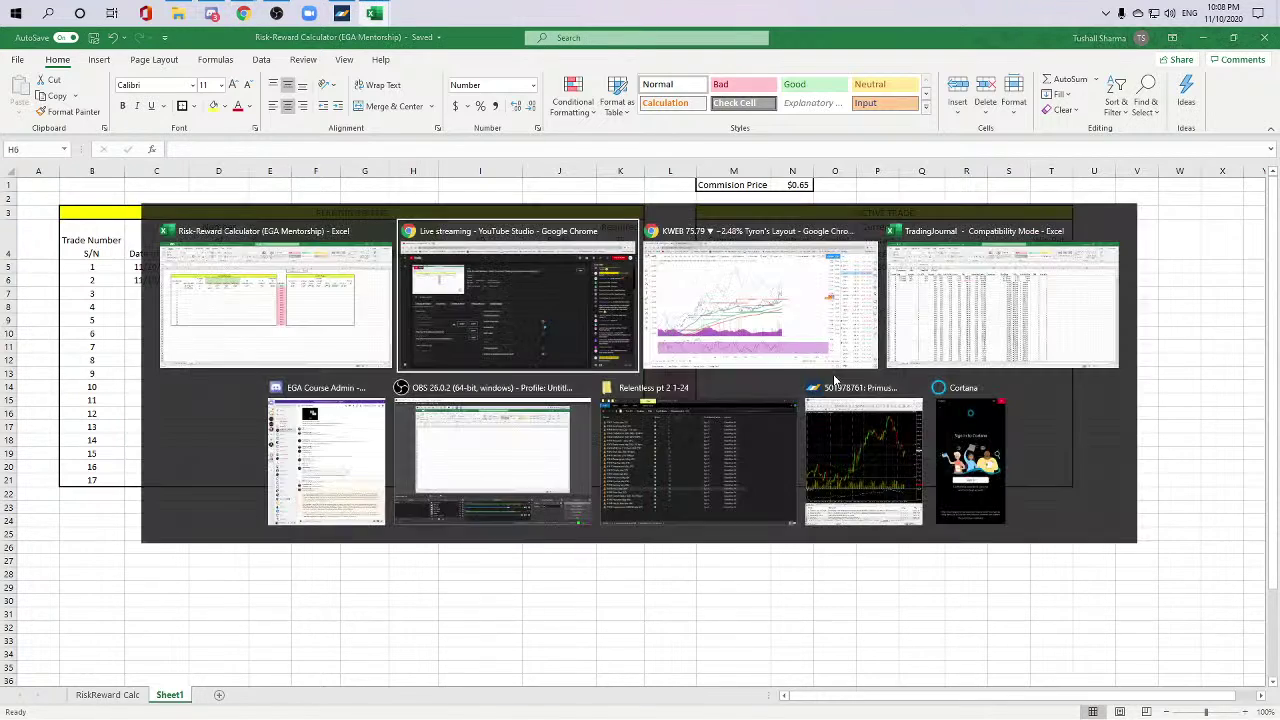
pyautogui.hotkey('alt', 'Tab')
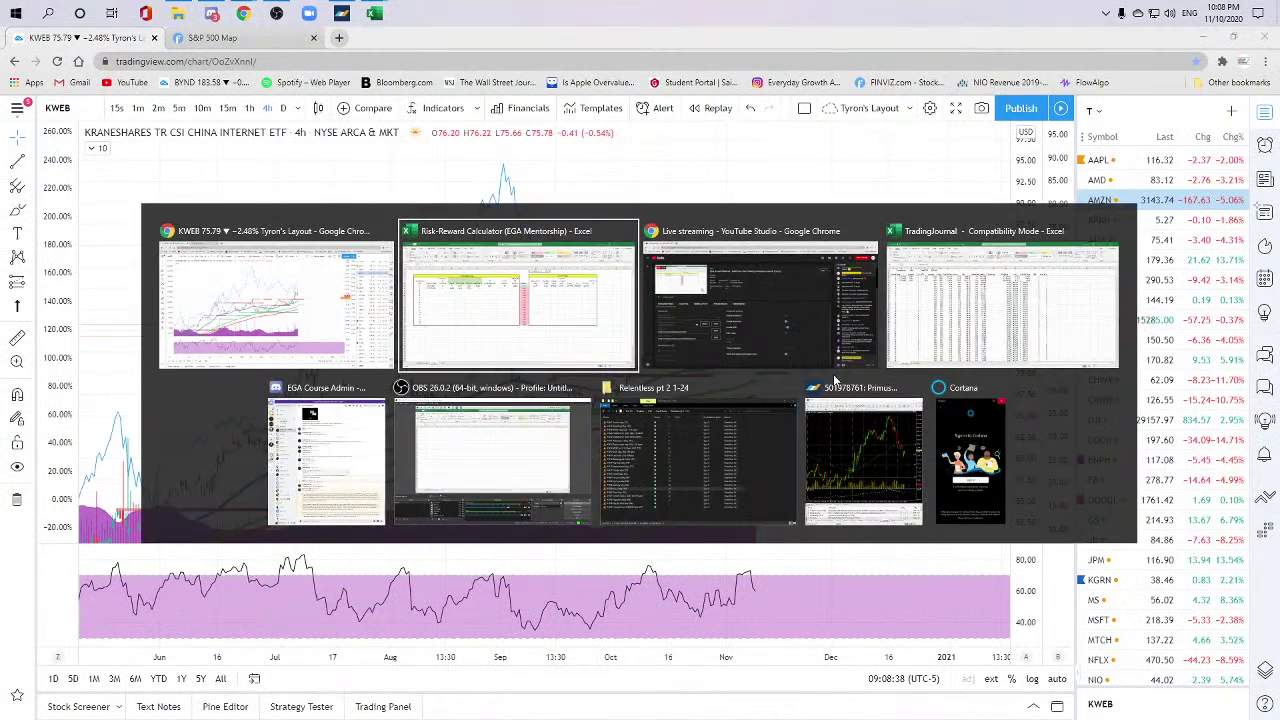
pyautogui.hotkey('alt', 'Tab')
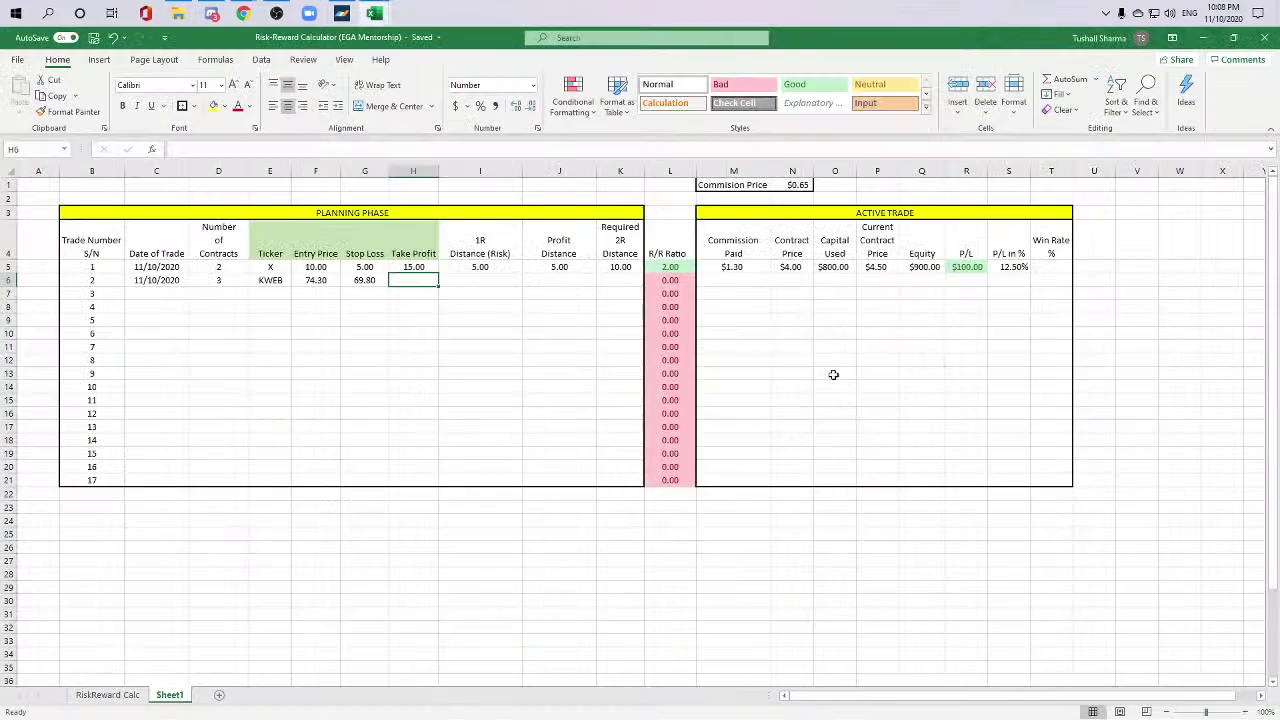
pyautogui.hotkey('alt', 'Tab')
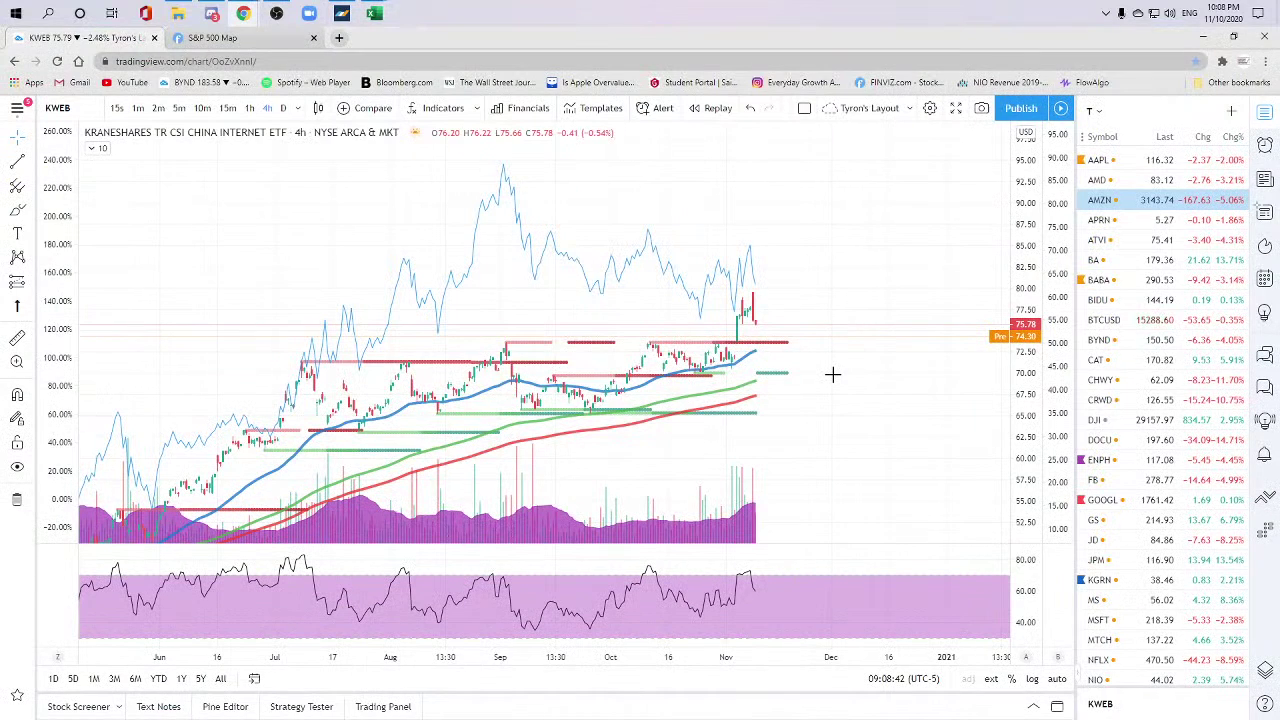
pyautogui.hotkey('alt', 'Tab')
pyautogui.write('85')
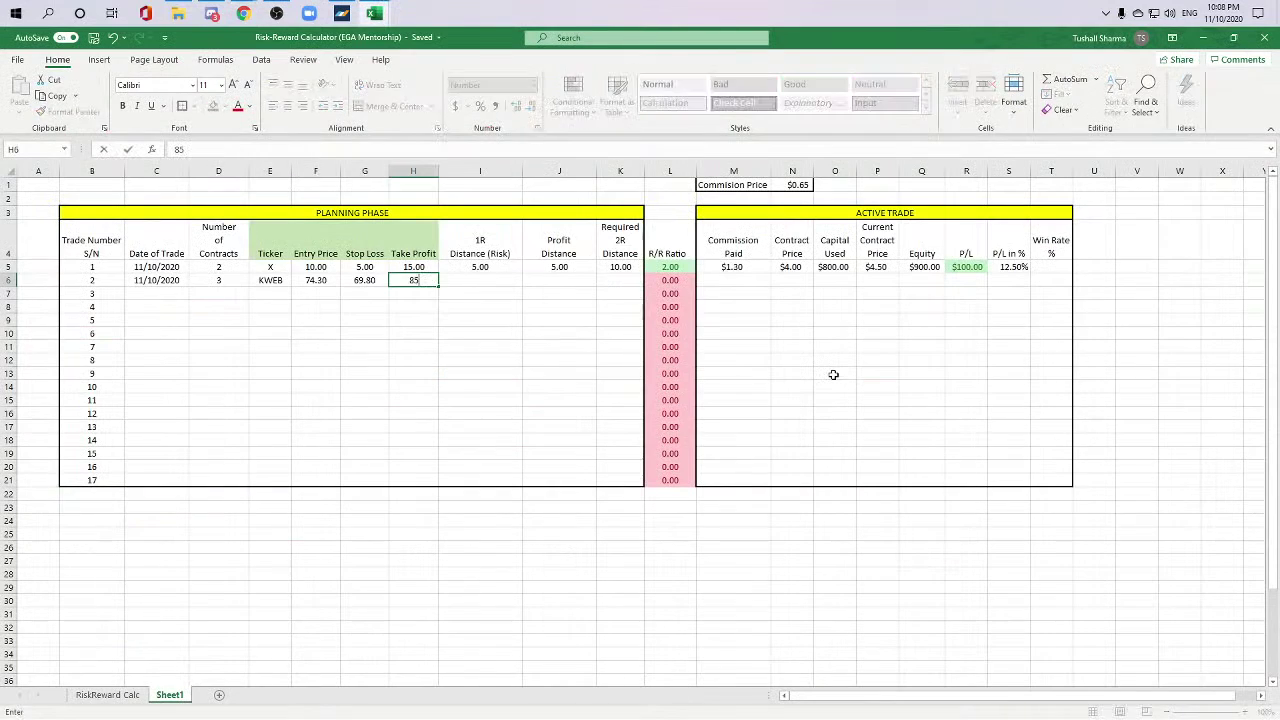
pyautogui.press('Tab')
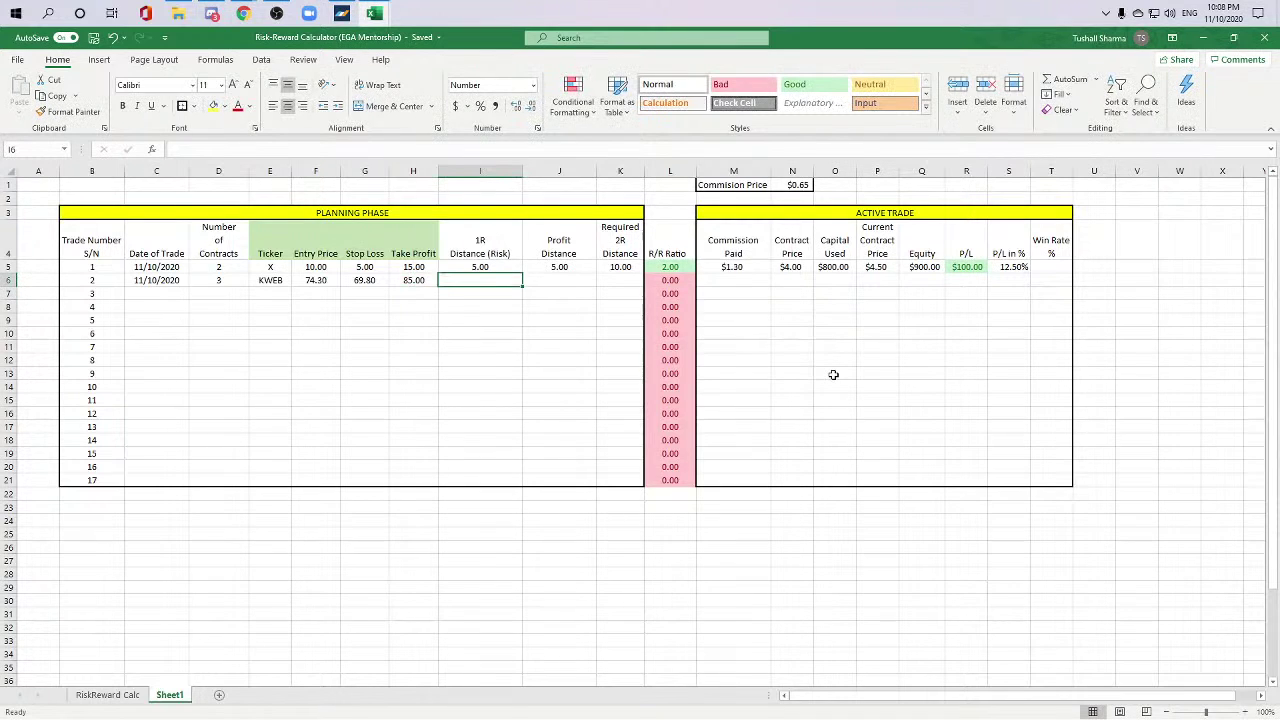
# Step: Fill the 1R Distance (Risk) formula in I5 and the Profit Distance formula in J5 down to row 21
pyautogui.press('Tab')
pyautogui.press('Tab')
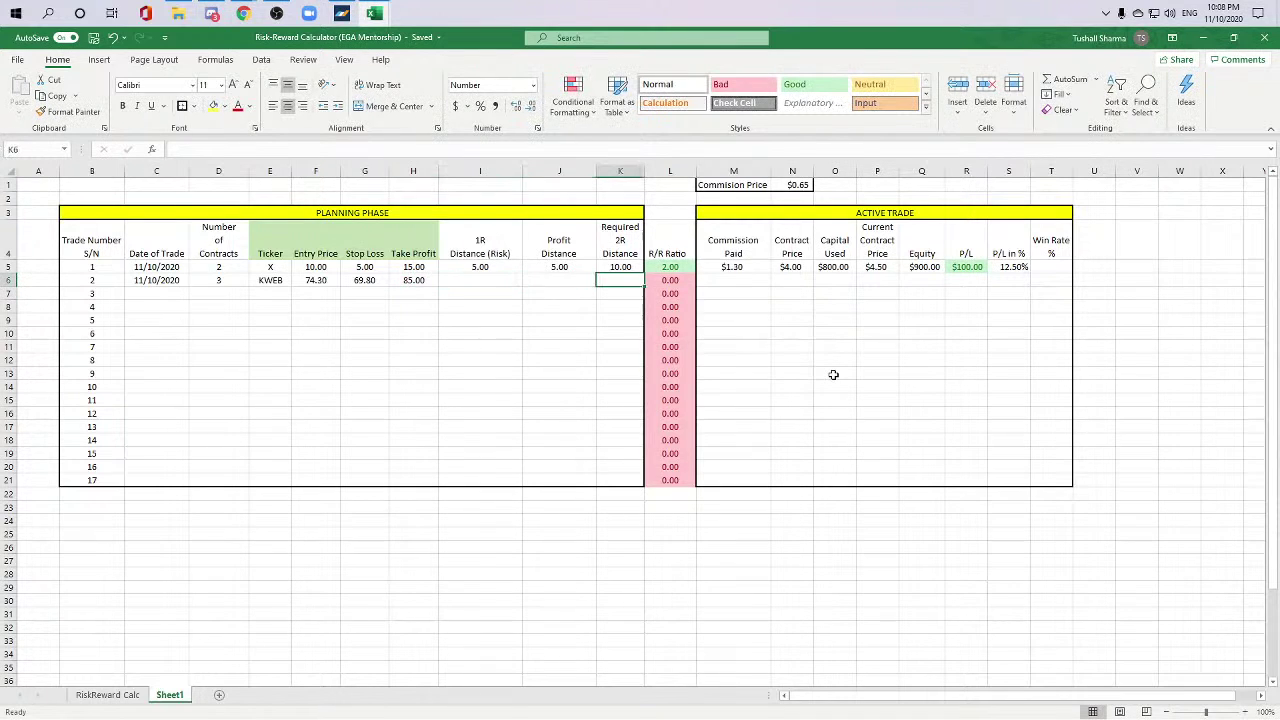
pyautogui.press('Left')
pyautogui.press('Left')
pyautogui.click(510, 268)
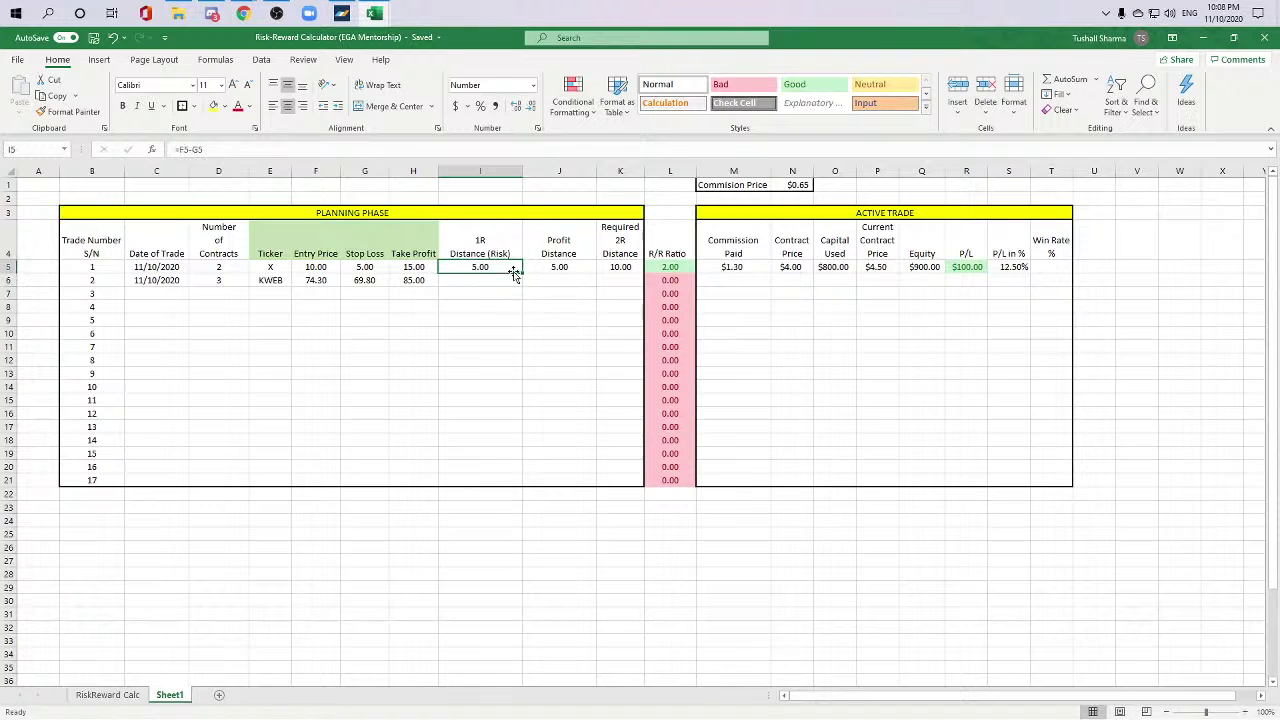
pyautogui.moveTo(523, 271); pyautogui.dragTo(517, 484)
pyautogui.click(560, 267)
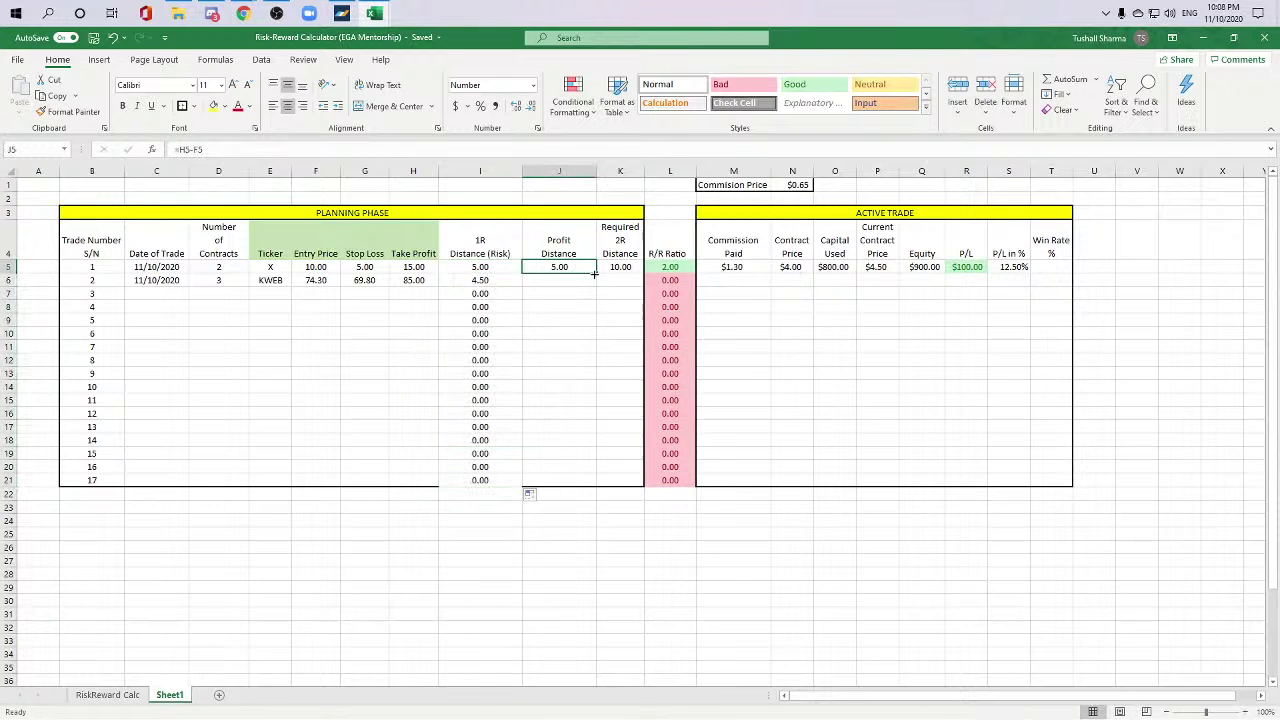
pyautogui.moveTo(597, 273); pyautogui.dragTo(531, 488)
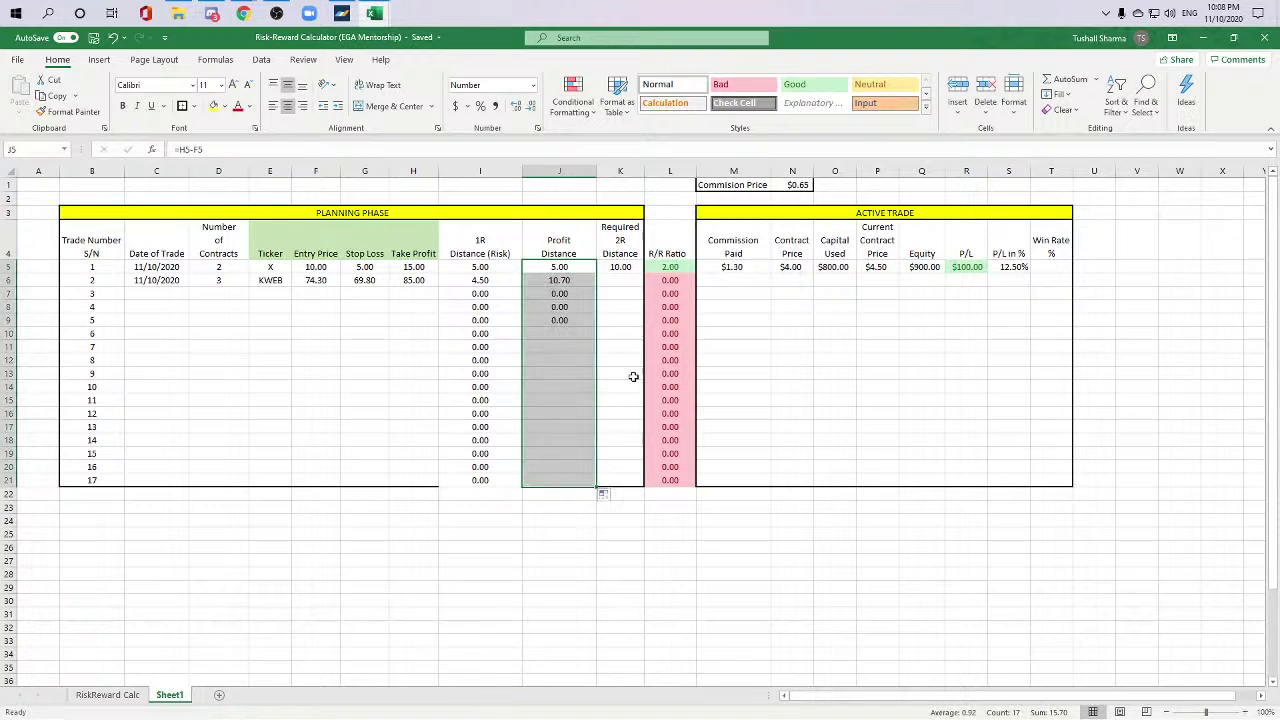
# Step: Fill the Required 2R Distance formula in K5 down to row 21
pyautogui.click(620, 267)
pyautogui.moveTo(643, 273); pyautogui.dragTo(620, 480)
pyautogui.click(490, 290)
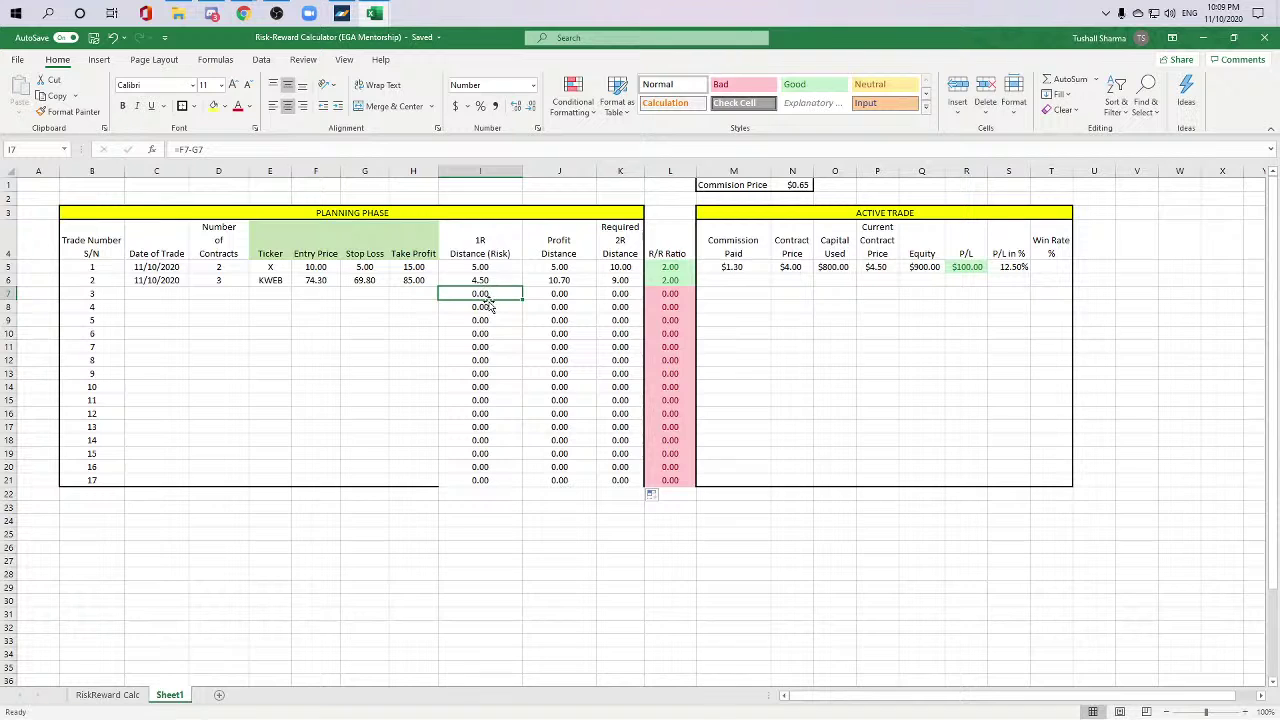
# Step: Review the filled distance formulas in I7:K21, and the distances and R/R ratio of trade number 2 in row 6
pyautogui.click(515, 395)
pyautogui.click(491, 291)
pyautogui.click(505, 373)
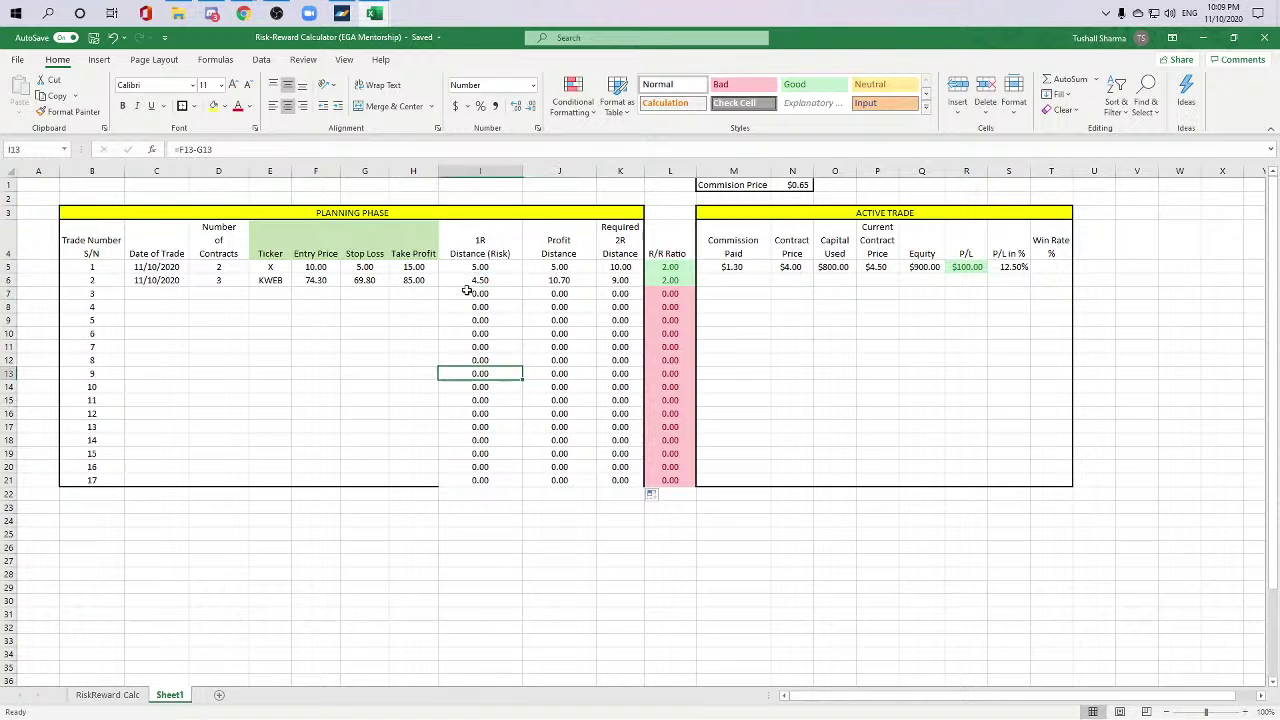
pyautogui.moveTo(467, 290); pyautogui.dragTo(622, 438)
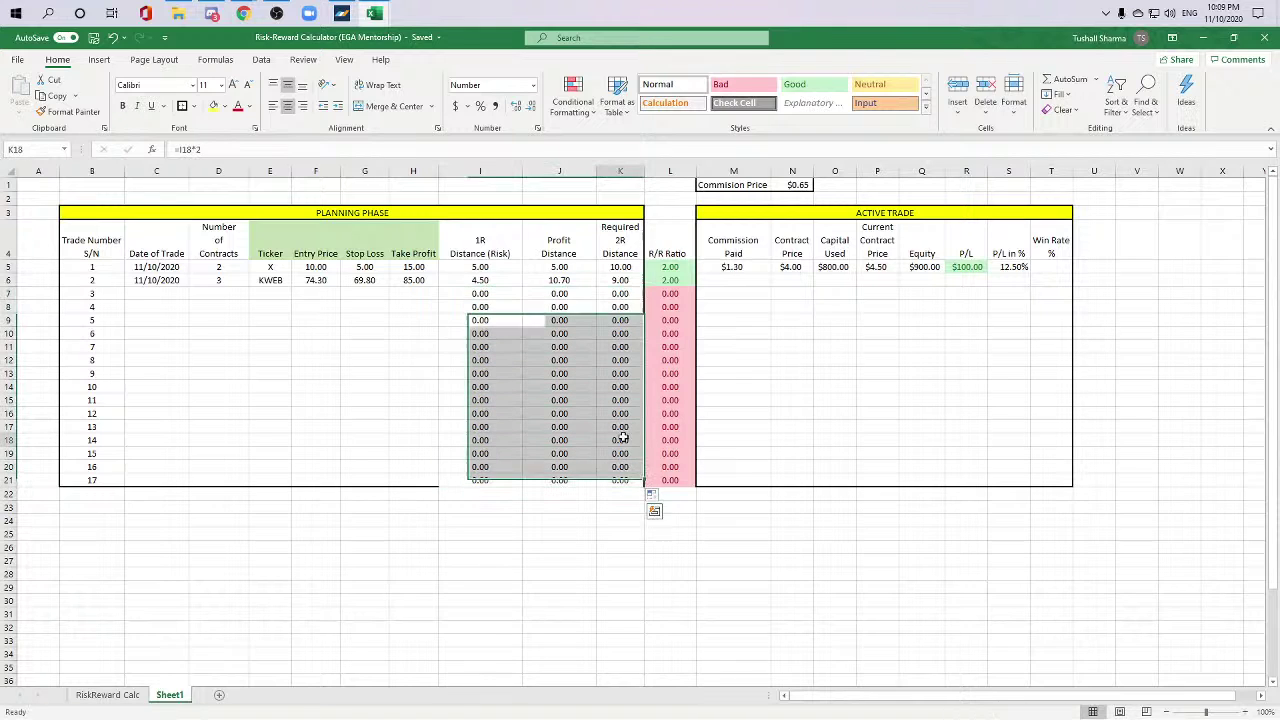
pyautogui.moveTo(511, 294); pyautogui.dragTo(615, 479)
pyautogui.click(556, 400)
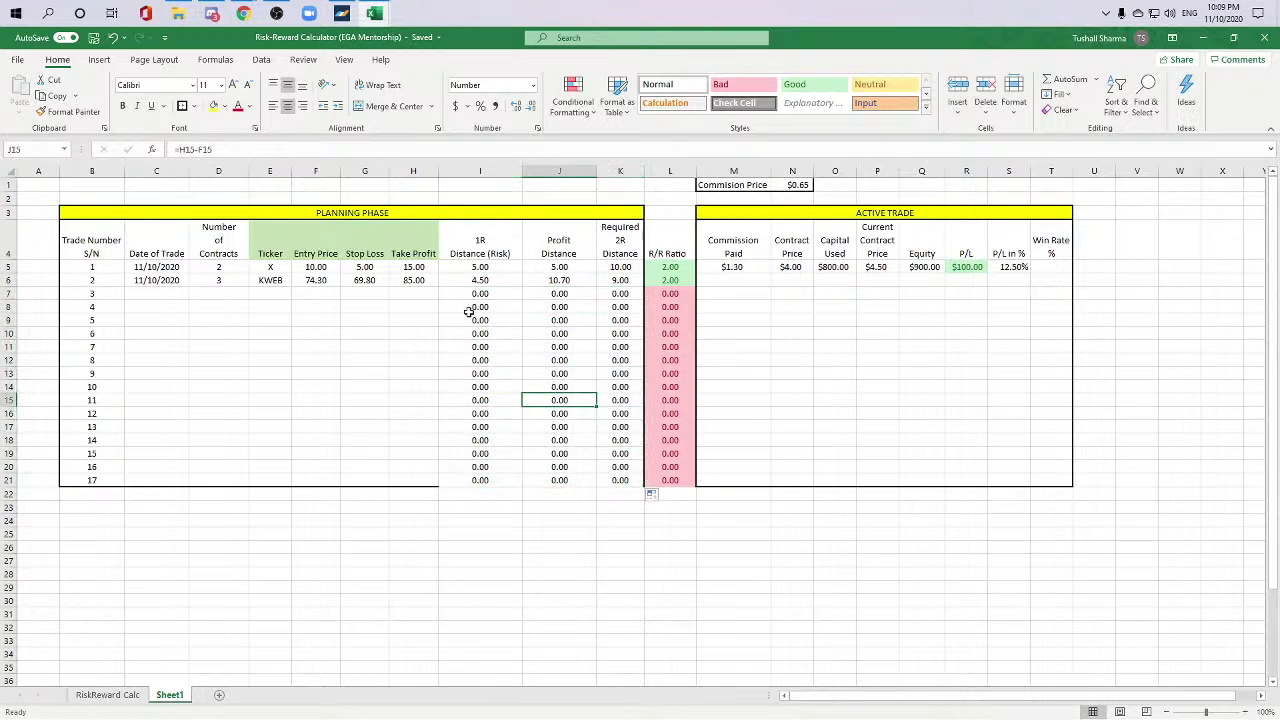
pyautogui.moveTo(469, 312); pyautogui.dragTo(540, 437)
pyautogui.moveTo(488, 292); pyautogui.dragTo(615, 480)
pyautogui.click(575, 427)
pyautogui.click(480, 280)
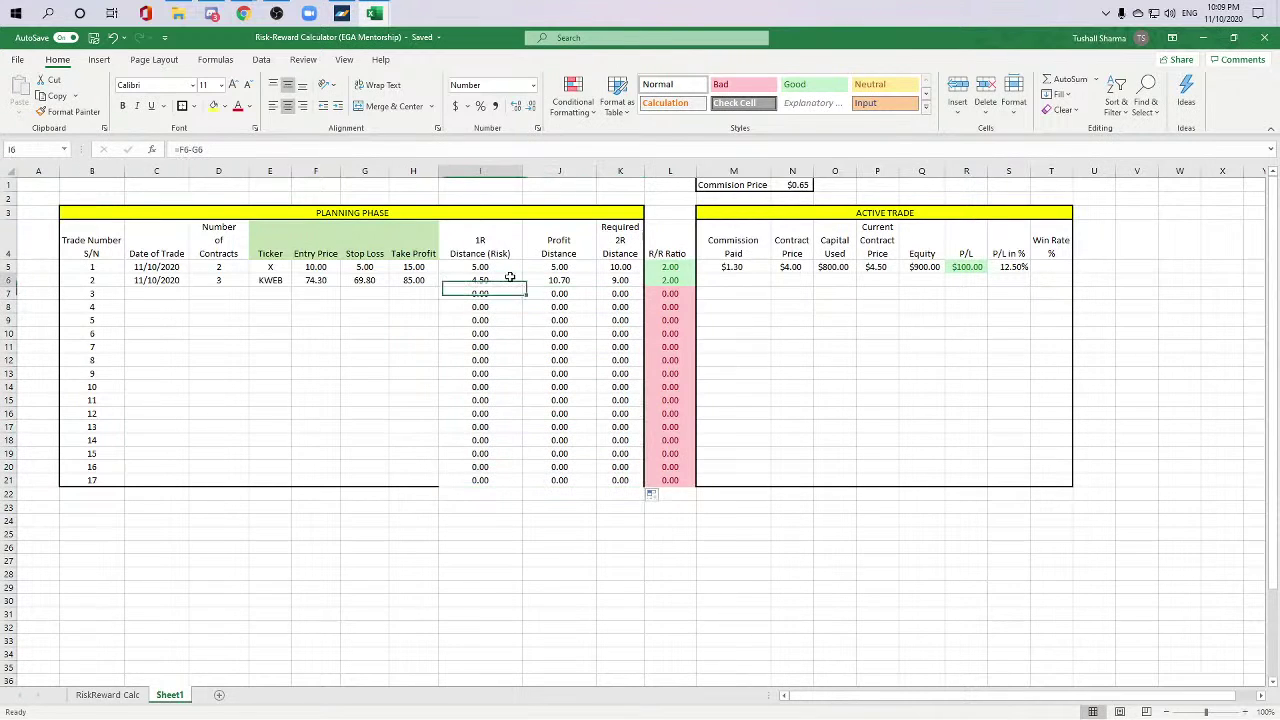
pyautogui.click(559, 280)
pyautogui.click(620, 267)
pyautogui.click(620, 280)
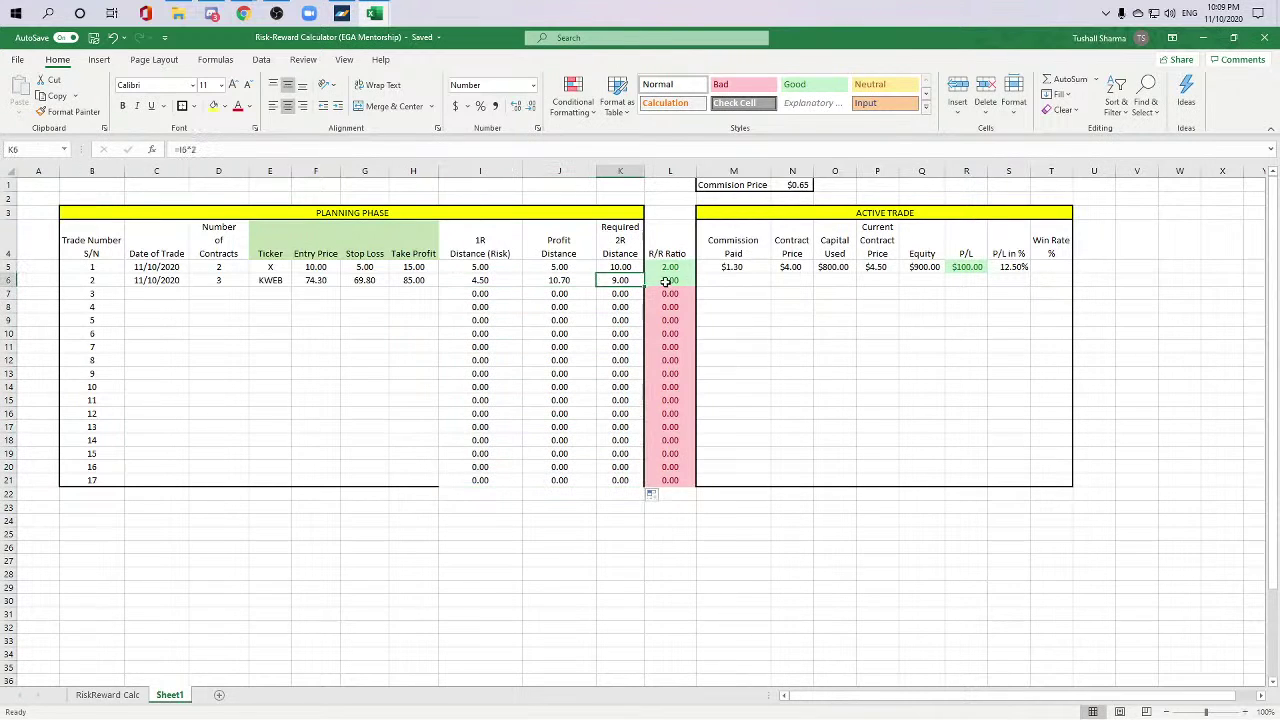
pyautogui.click(666, 281)
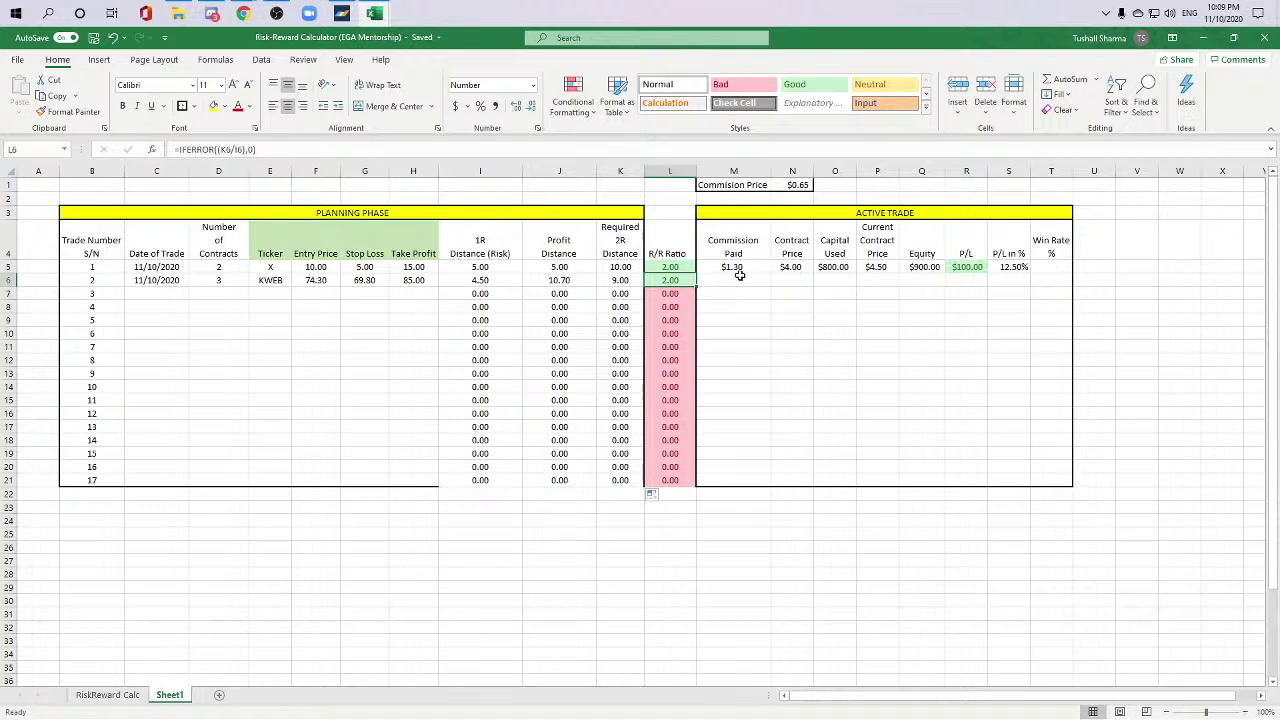
# Step: Fill the Commission Paid formula in M5 down to row 21 and check the commission for trade number 2
pyautogui.click(746, 283)
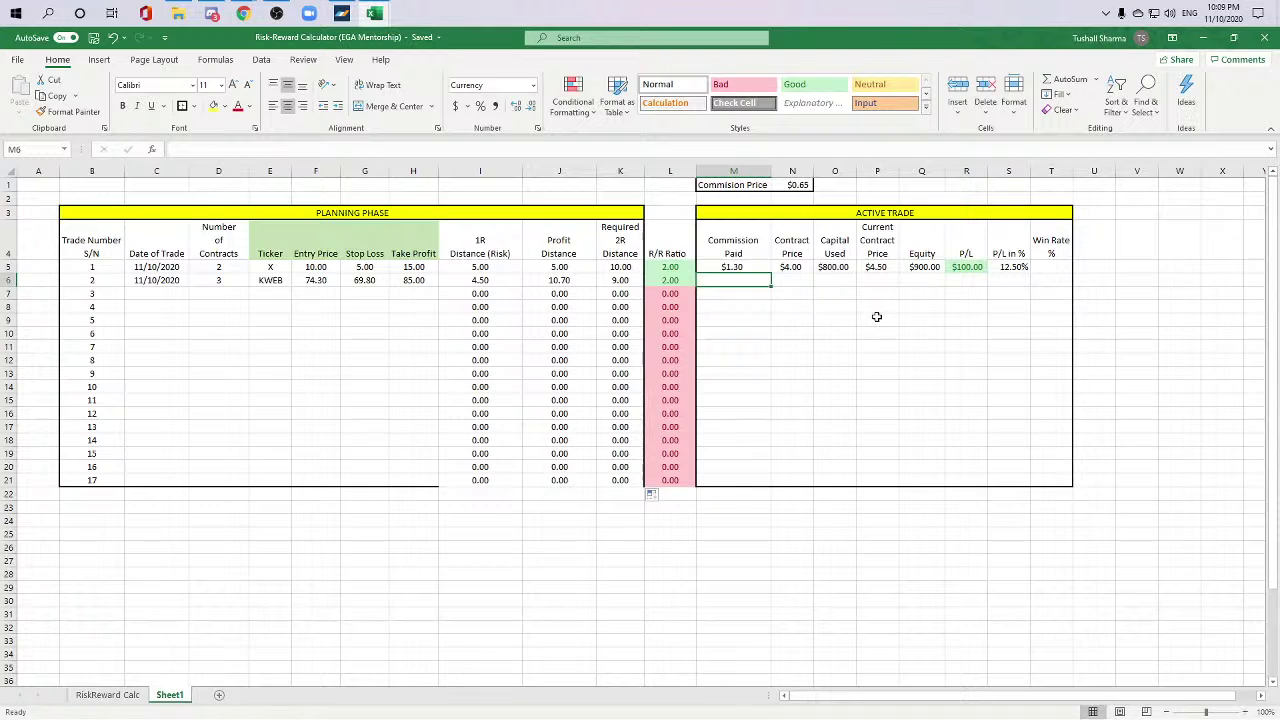
pyautogui.click(739, 263)
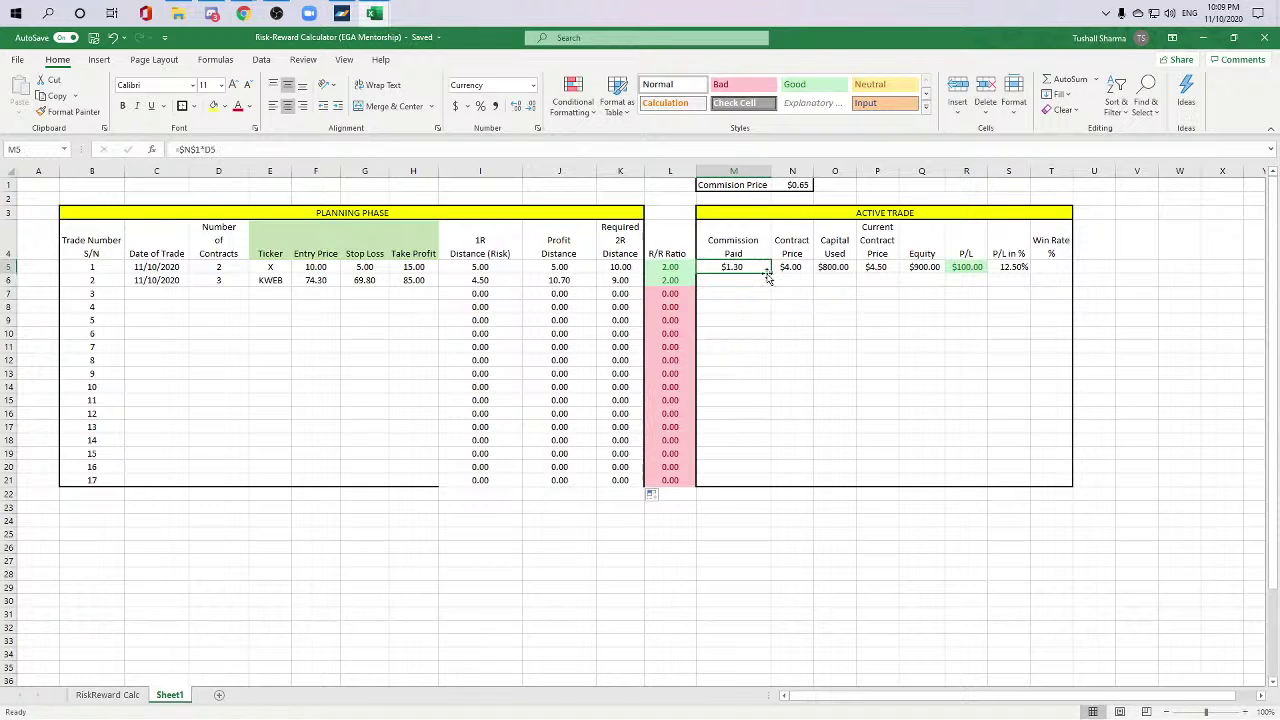
pyautogui.moveTo(767, 277); pyautogui.dragTo(771, 440)
pyautogui.click(835, 400)
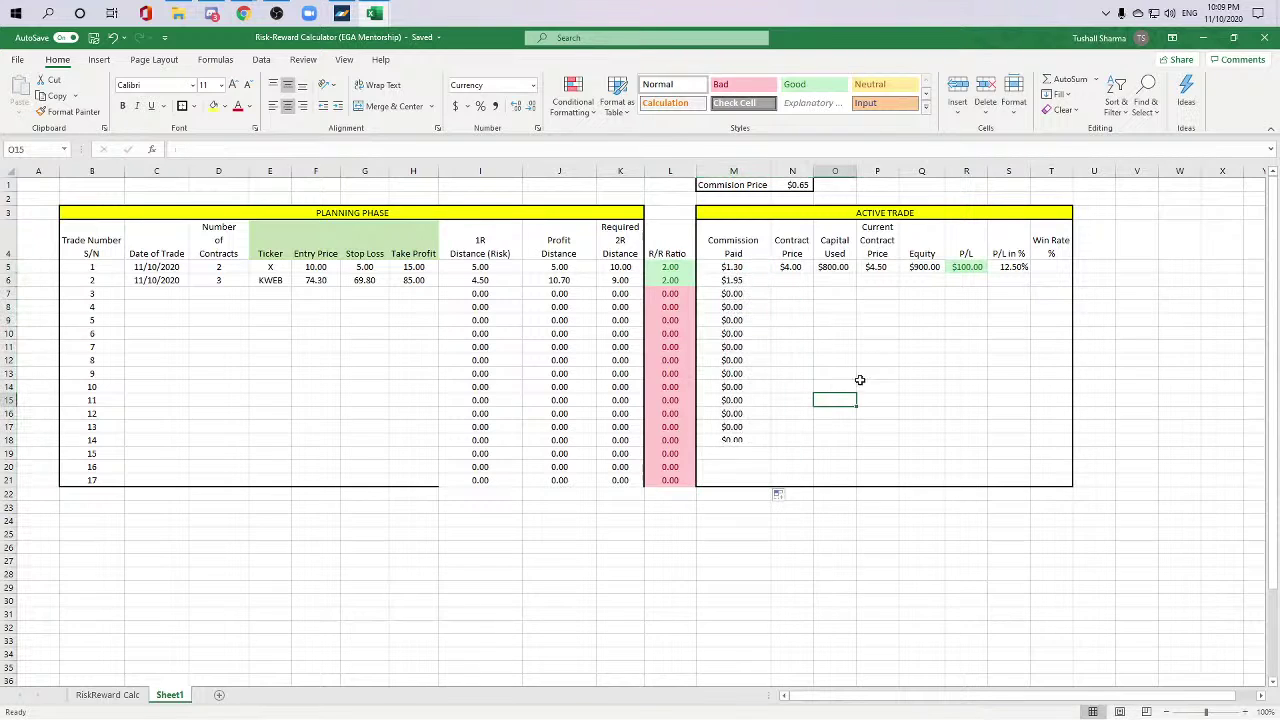
pyautogui.click(746, 284)
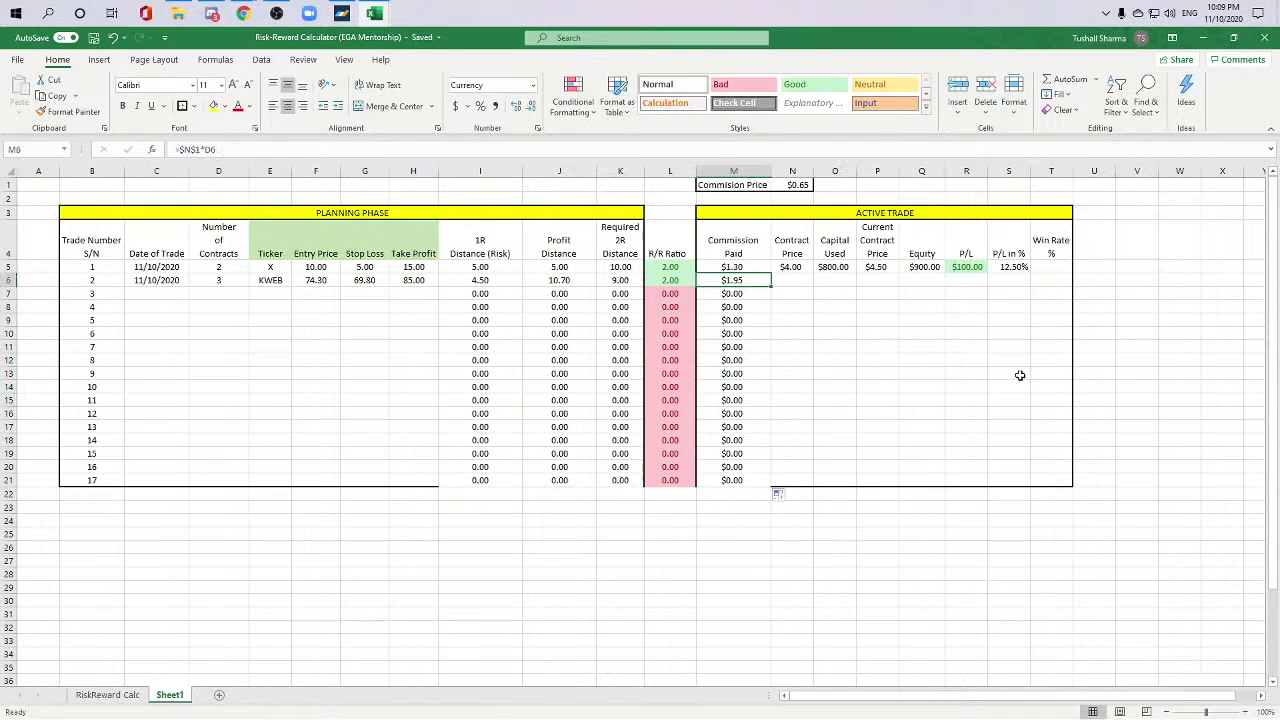
# Step: Try filling the contract price in N5 down to row 21, and clear the copied values from N6:N21
pyautogui.click(783, 267)
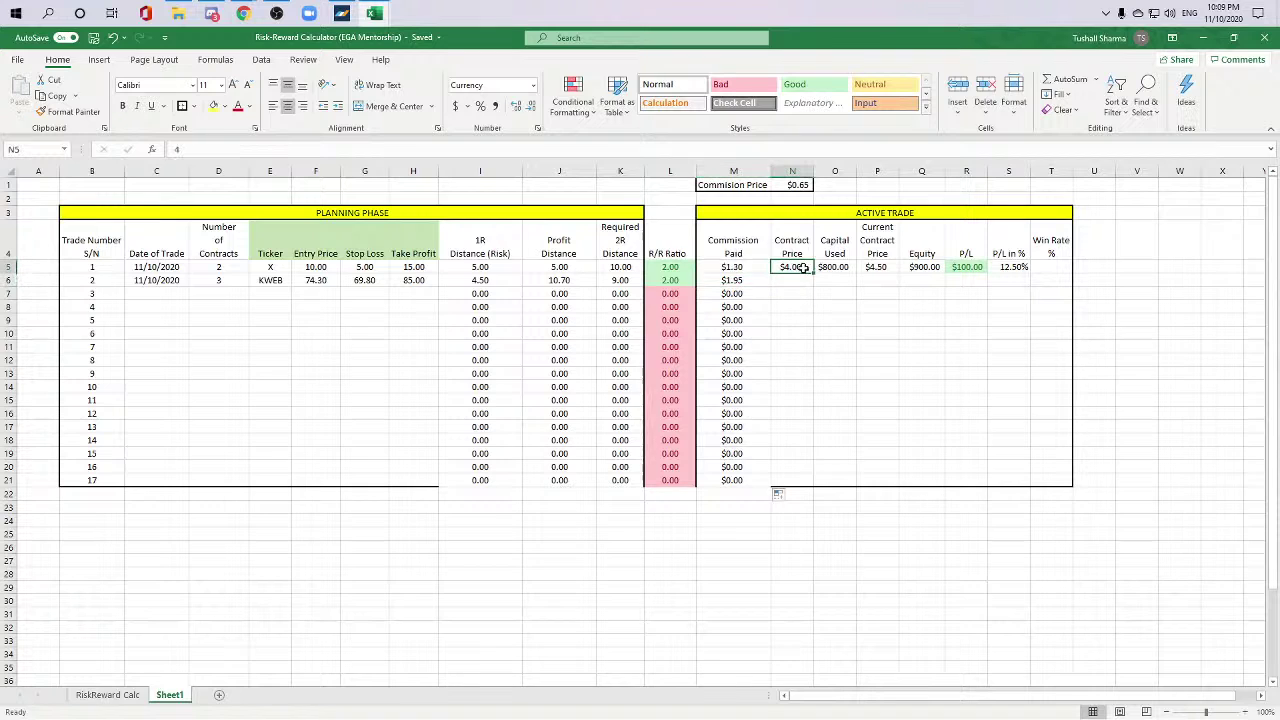
pyautogui.moveTo(812, 273); pyautogui.dragTo(808, 484)
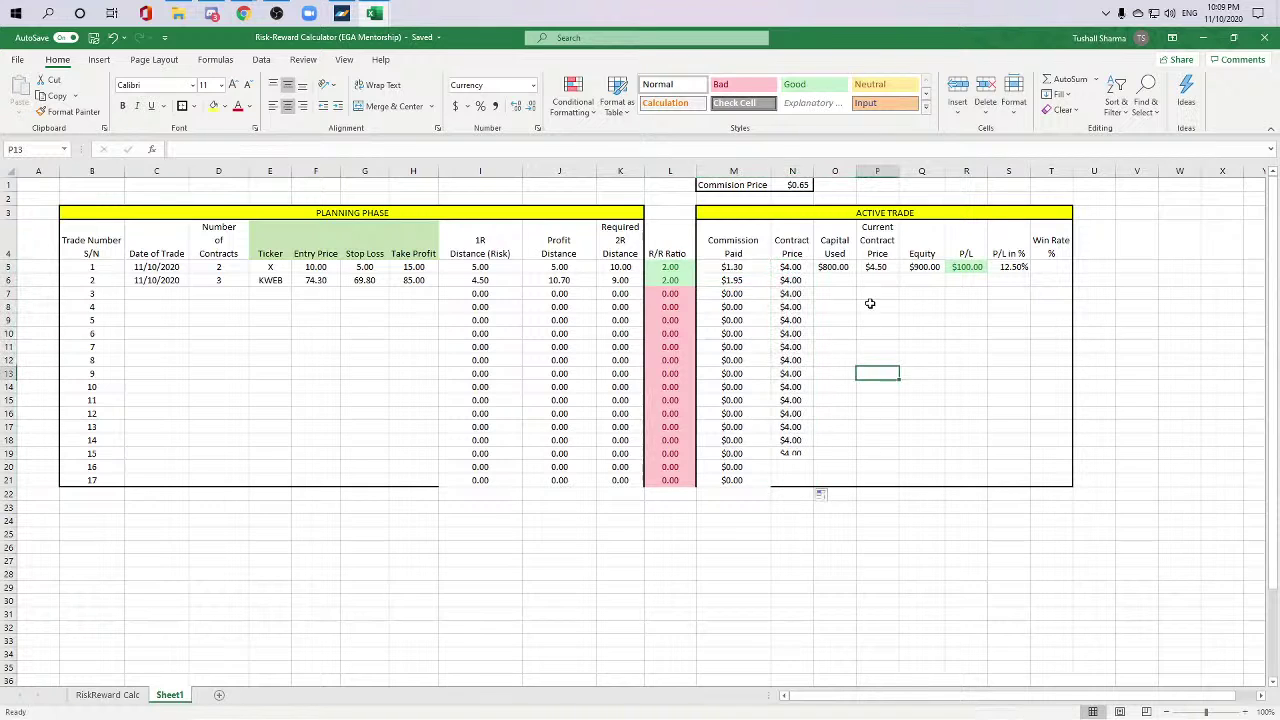
pyautogui.press('Down')
pyautogui.moveTo(805, 281); pyautogui.dragTo(794, 479)
pyautogui.press('Delete')
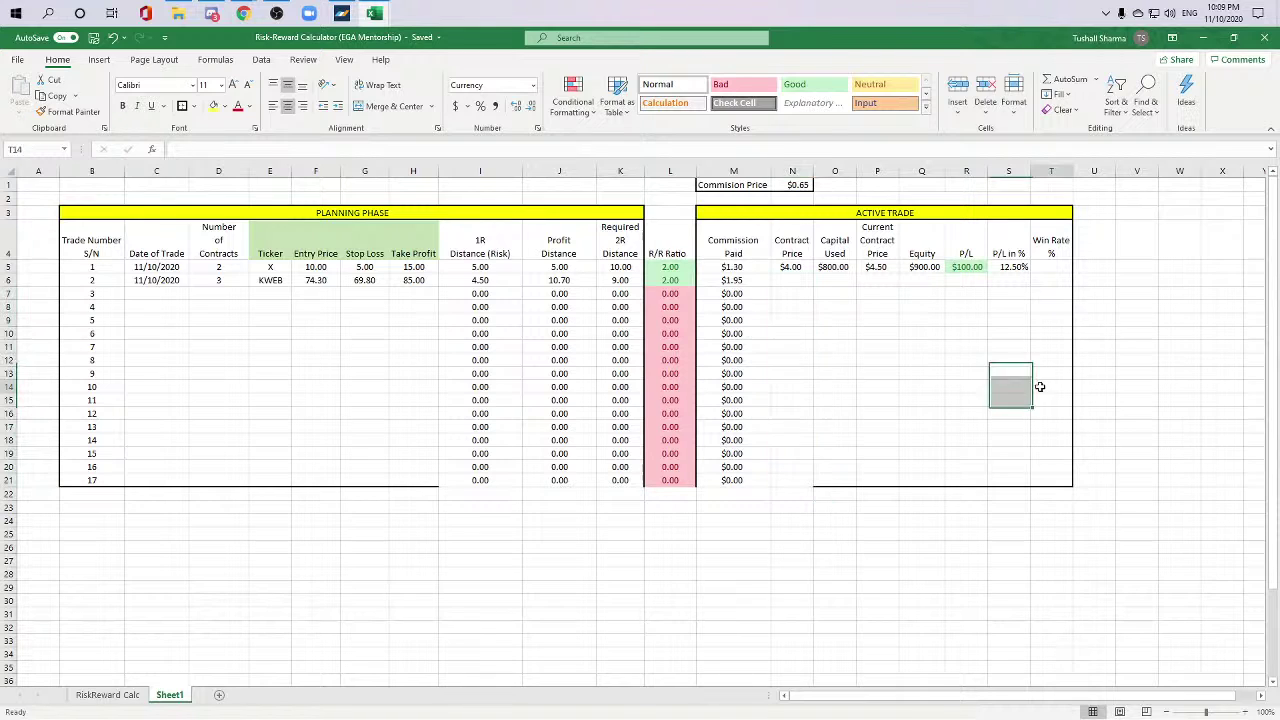
# Step: Enter 5 as the contract price for trade number 2 in N6
pyautogui.click(802, 283)
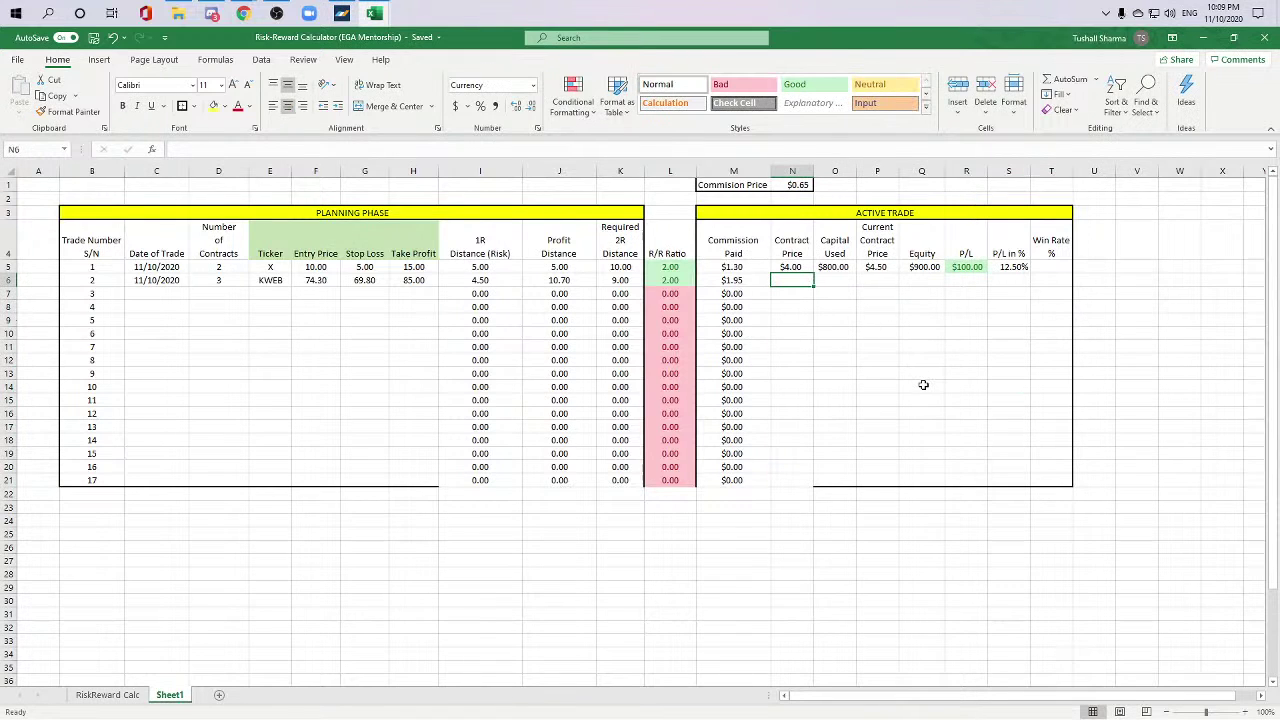
pyautogui.write('5')
pyautogui.press('Tab')
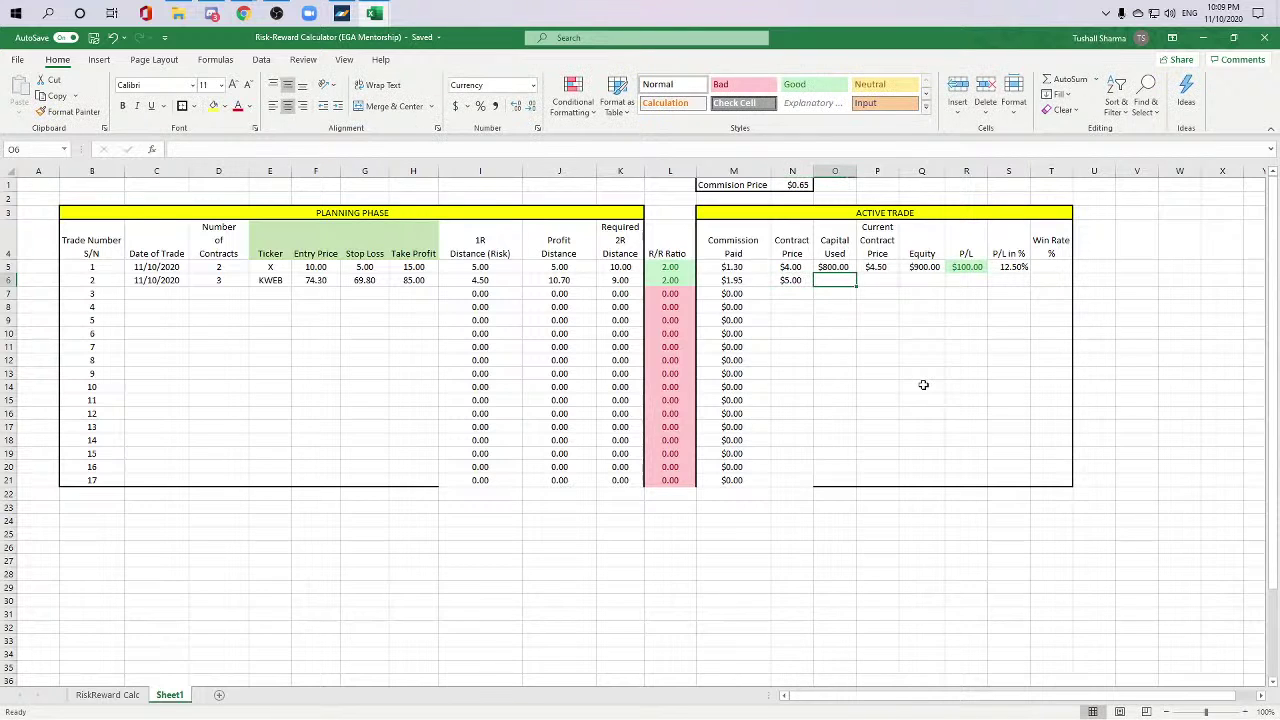
# Step: Fill the active trade cells O5:S5 down to row 12 and widen column O to fit the Capital Used amounts
pyautogui.moveTo(838, 268); pyautogui.dragTo(1016, 362)
pyautogui.click(982, 435)
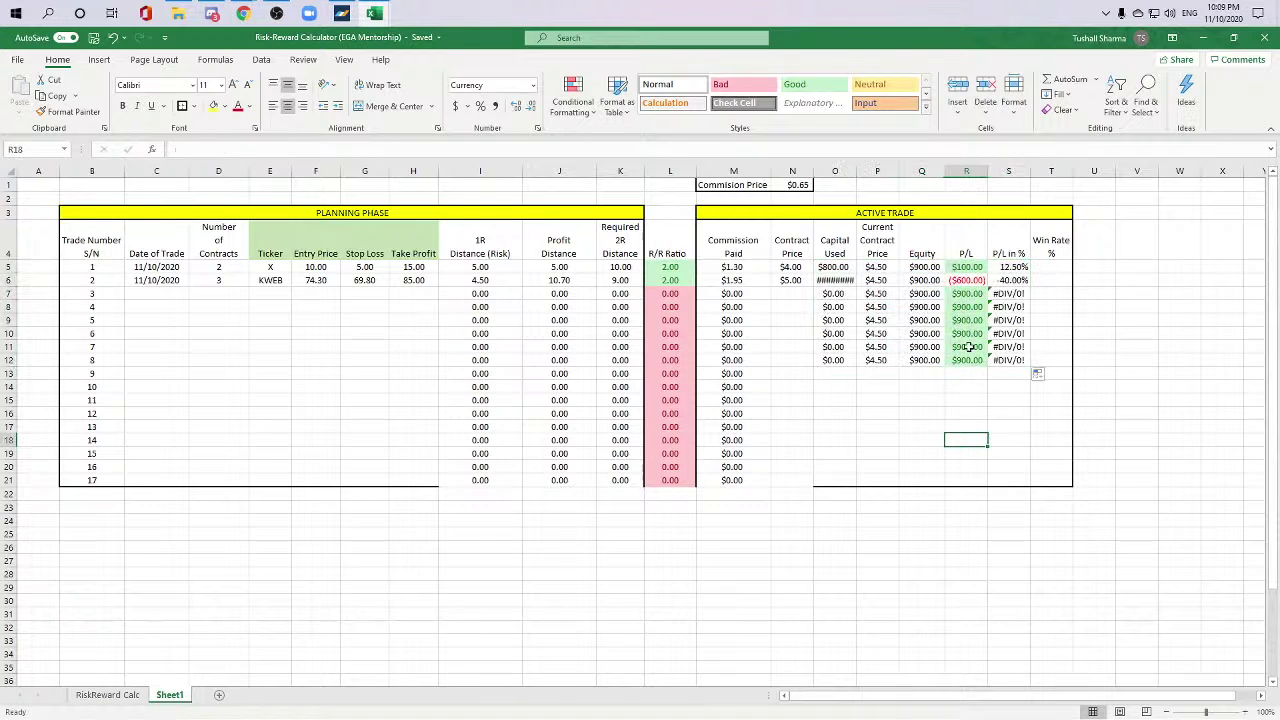
pyautogui.click(836, 280)
pyautogui.click(852, 183)
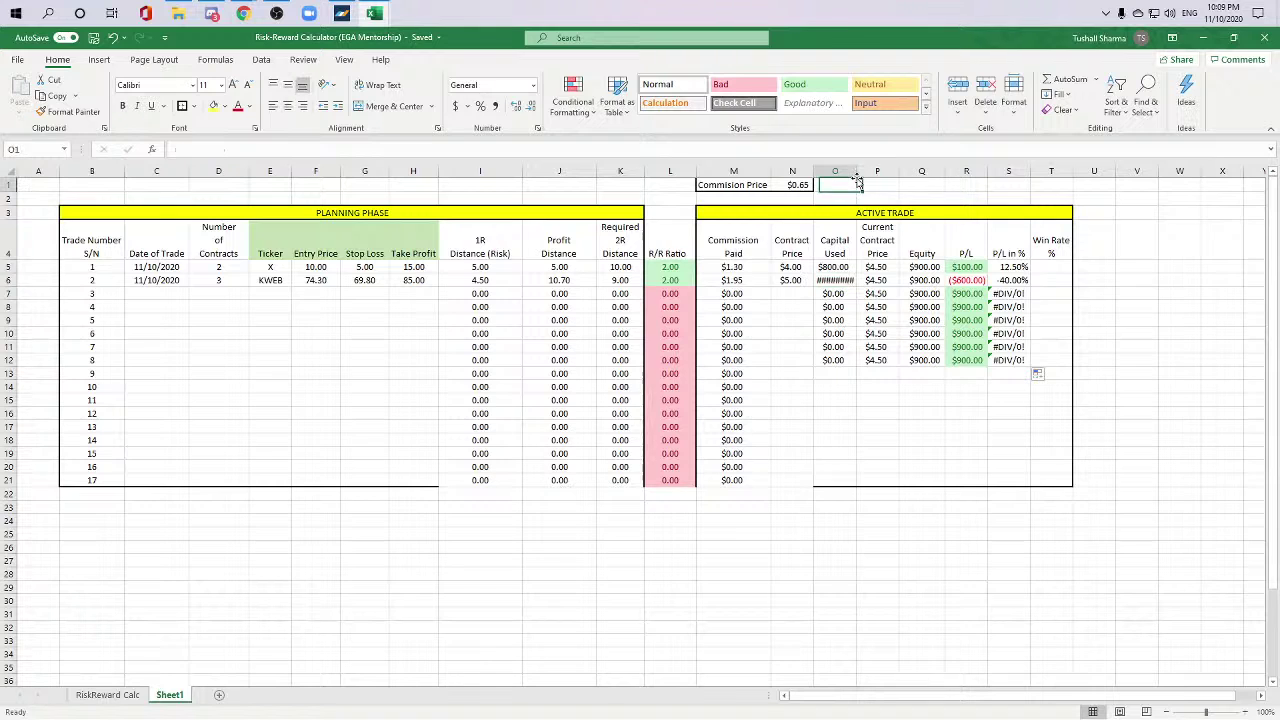
pyautogui.moveTo(857, 171); pyautogui.dragTo(860, 171)
pyautogui.click(843, 255)
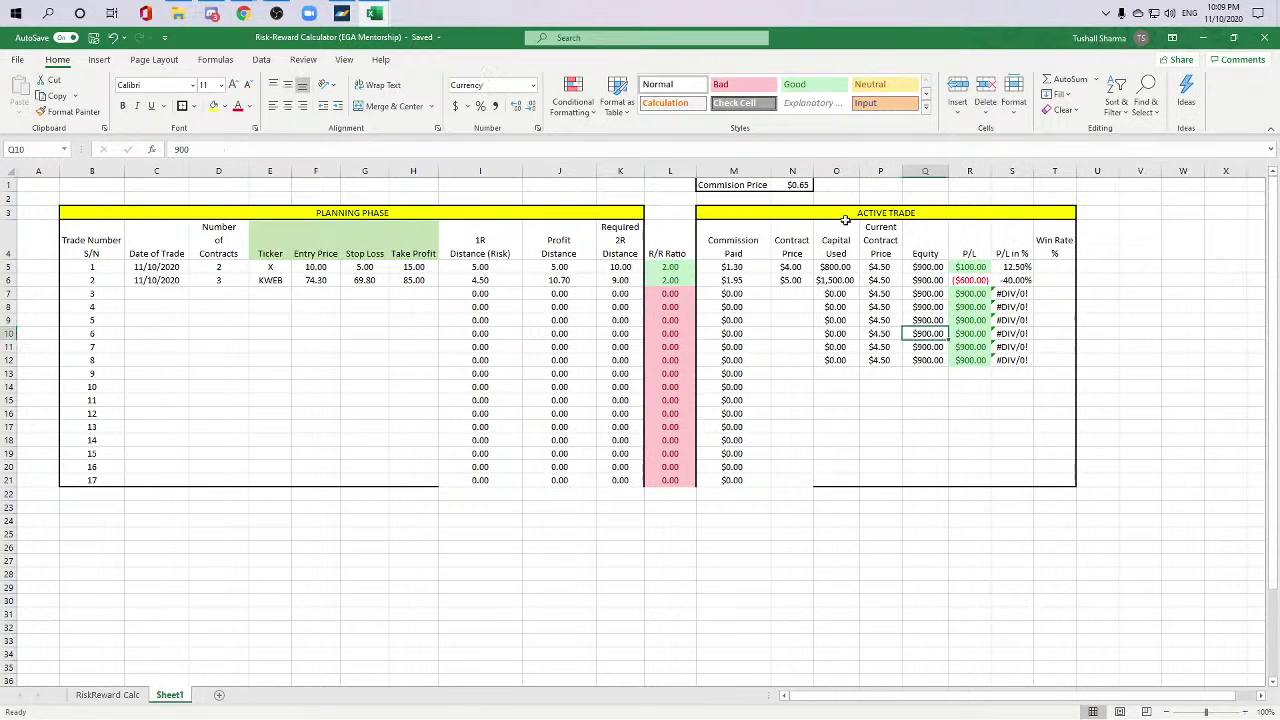
# Step: Give the Contract Price header in N4 a bright green fill
pyautogui.click(784, 253)
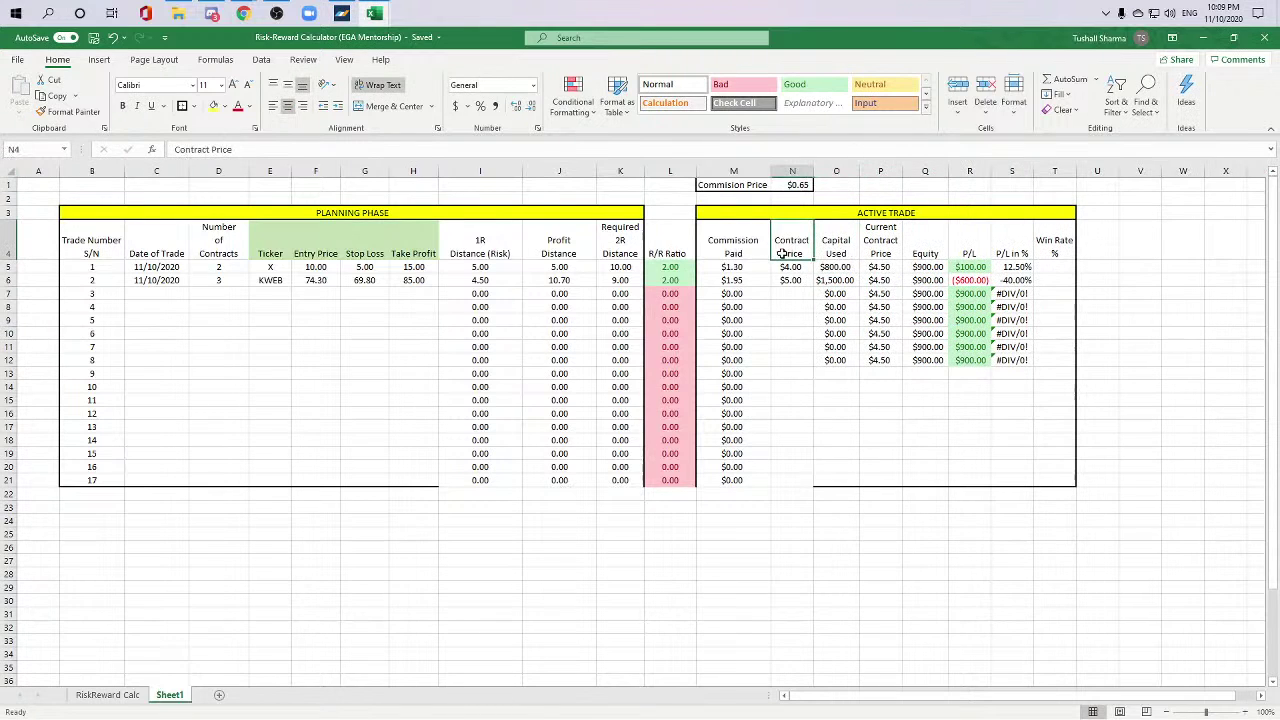
pyautogui.click(212, 105)
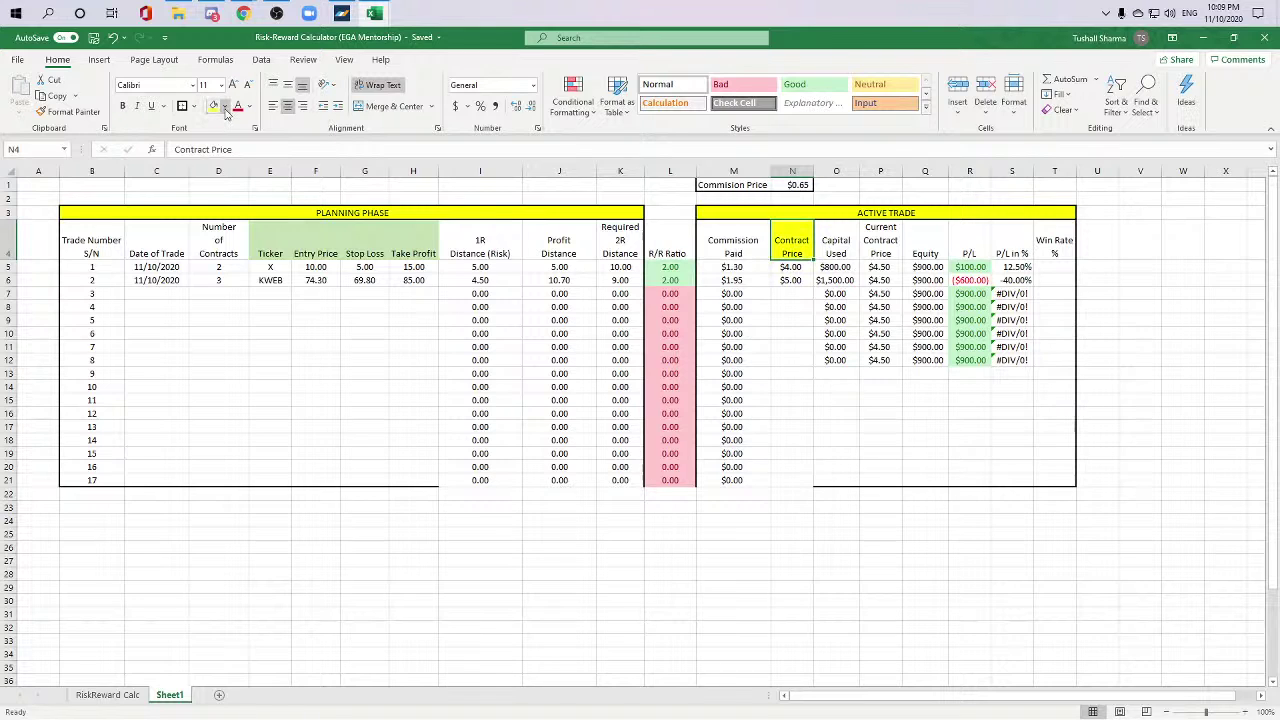
pyautogui.click(224, 106)
pyautogui.click(258, 231)
pyautogui.click(880, 360)
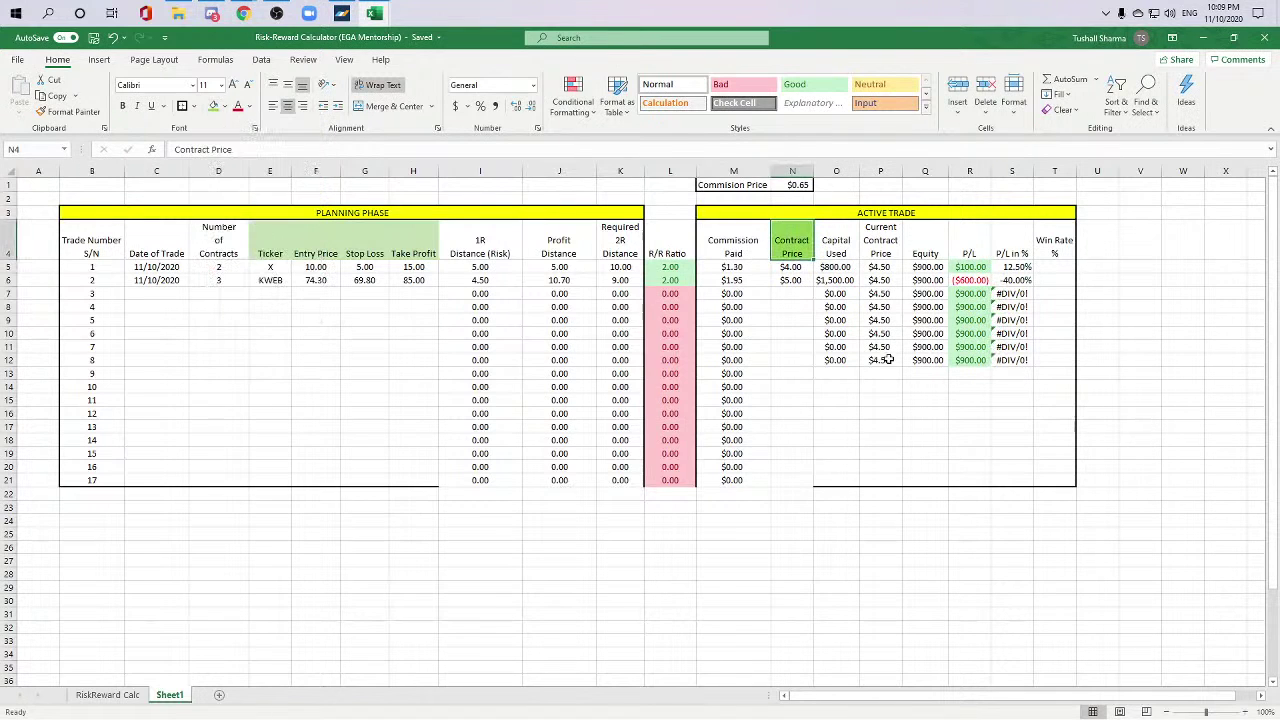
# Step: Apply the same bright green fill to the Ticker through Take Profit headers E4:H4 and the Current Contract Price header P4
pyautogui.moveTo(285, 240); pyautogui.dragTo(413, 245)
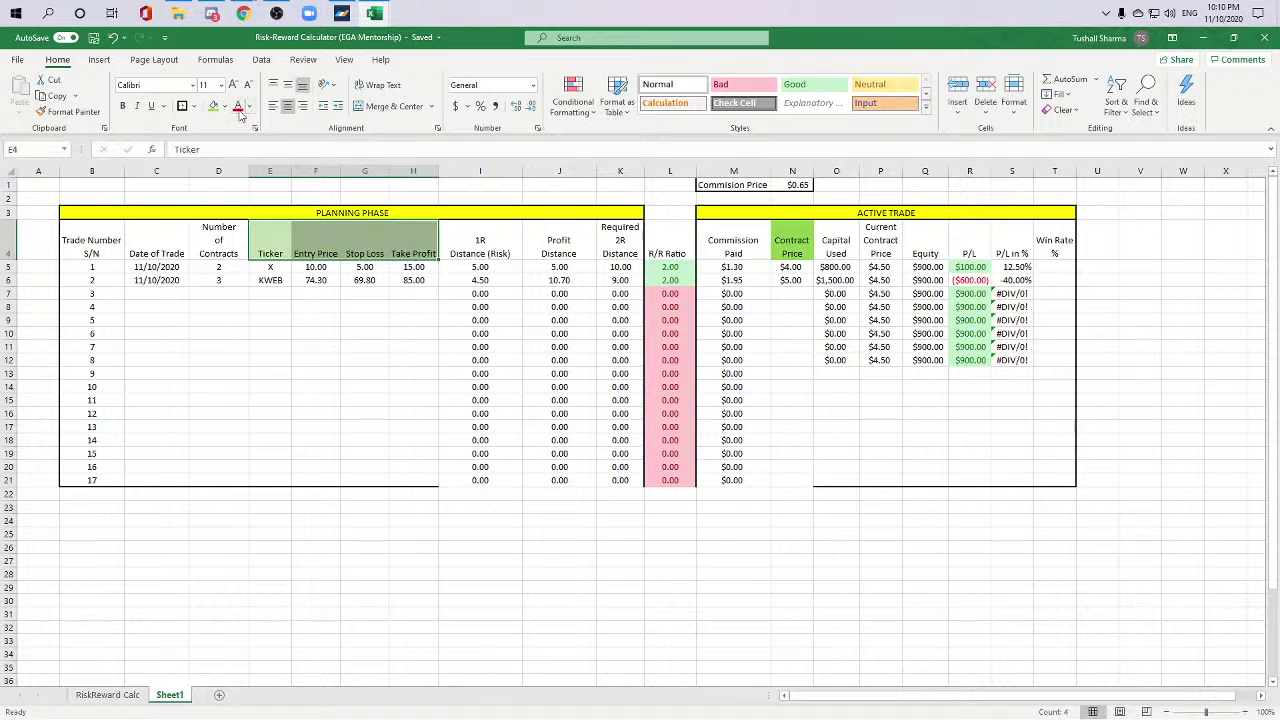
pyautogui.click(212, 105)
pyautogui.click(480, 333)
pyautogui.click(840, 245)
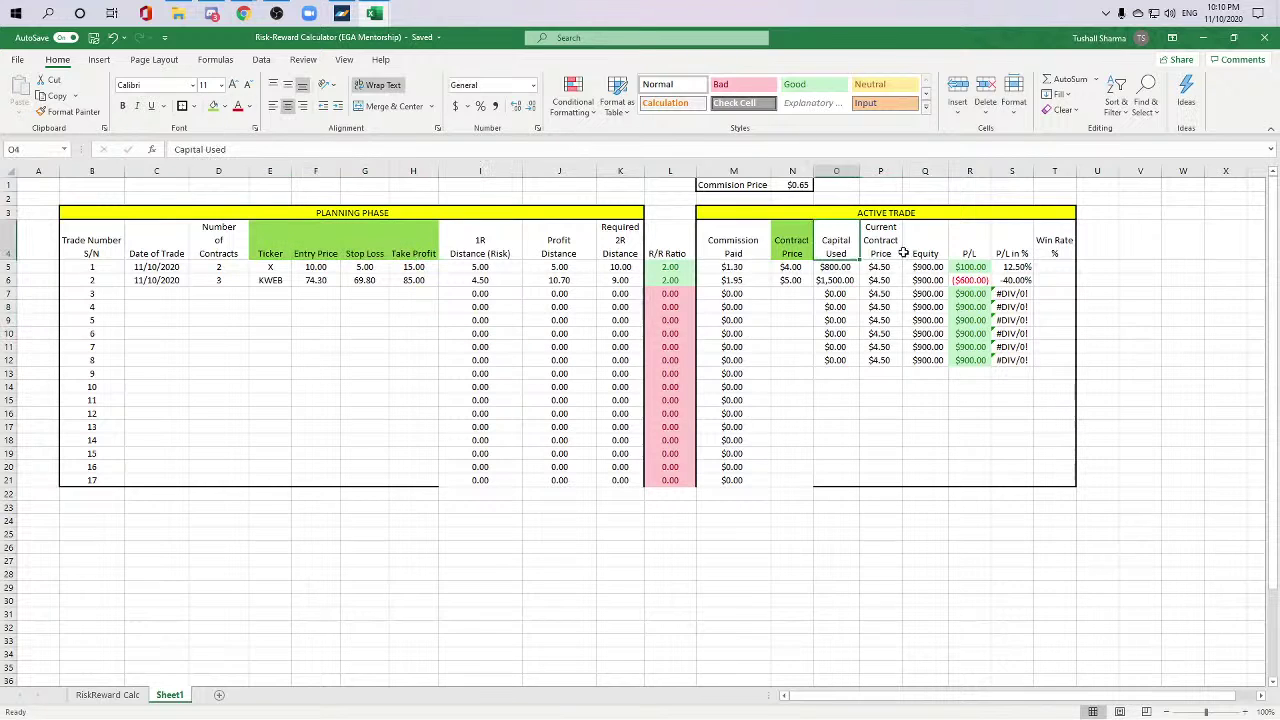
pyautogui.click(925, 250)
pyautogui.click(880, 245)
pyautogui.click(224, 106)
pyautogui.click(258, 231)
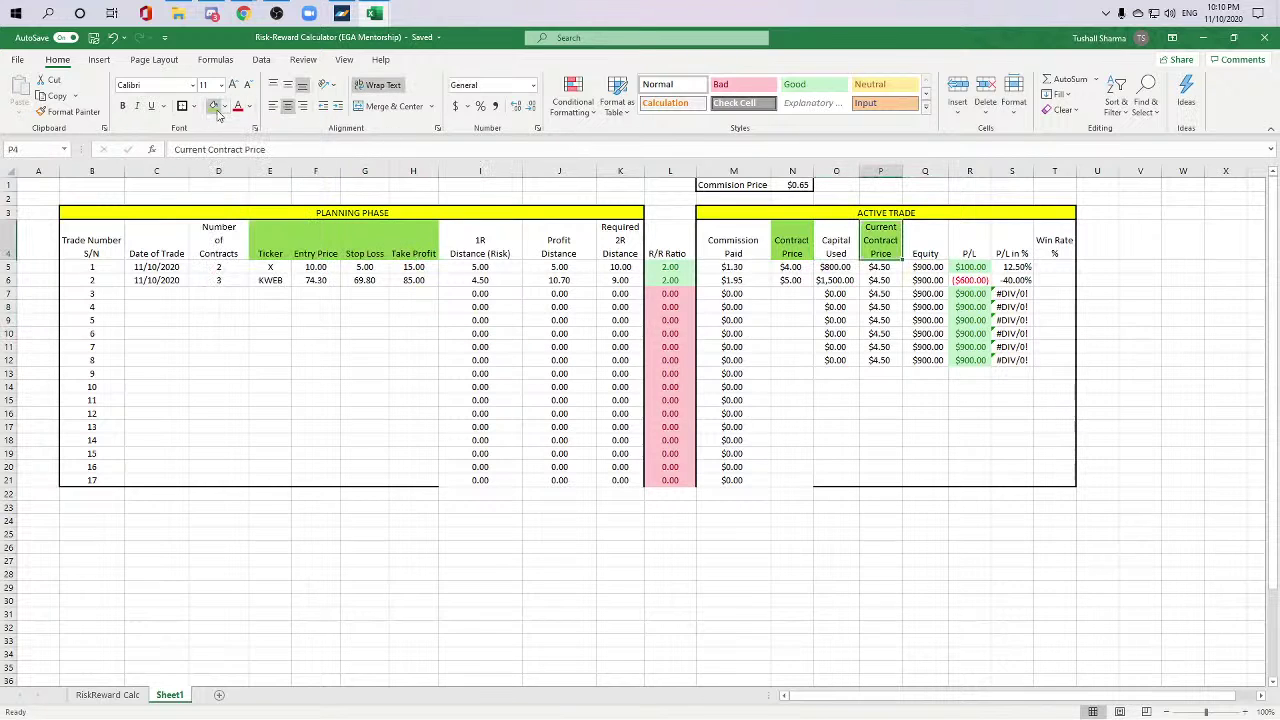
# Step: Enter 6.50 as the current contract price for trade number 2 in P6
pyautogui.click(925, 280)
pyautogui.click(876, 268)
pyautogui.click(878, 283)
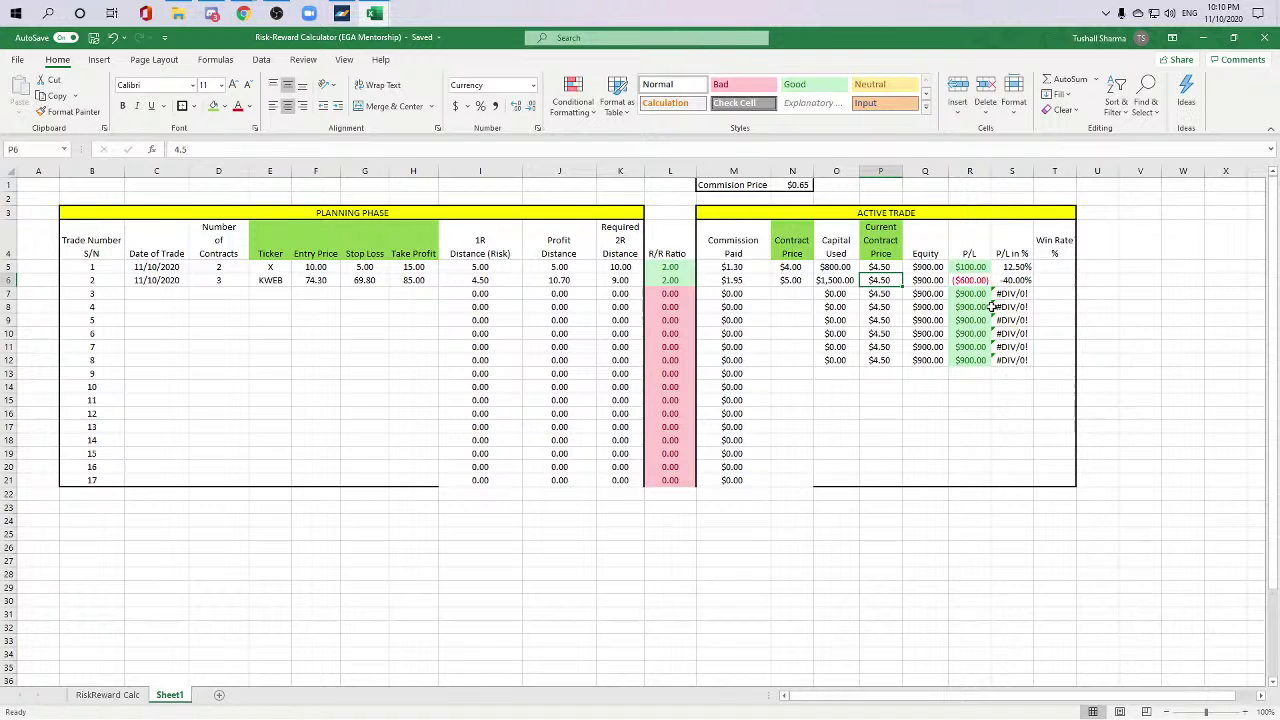
pyautogui.write('6.')
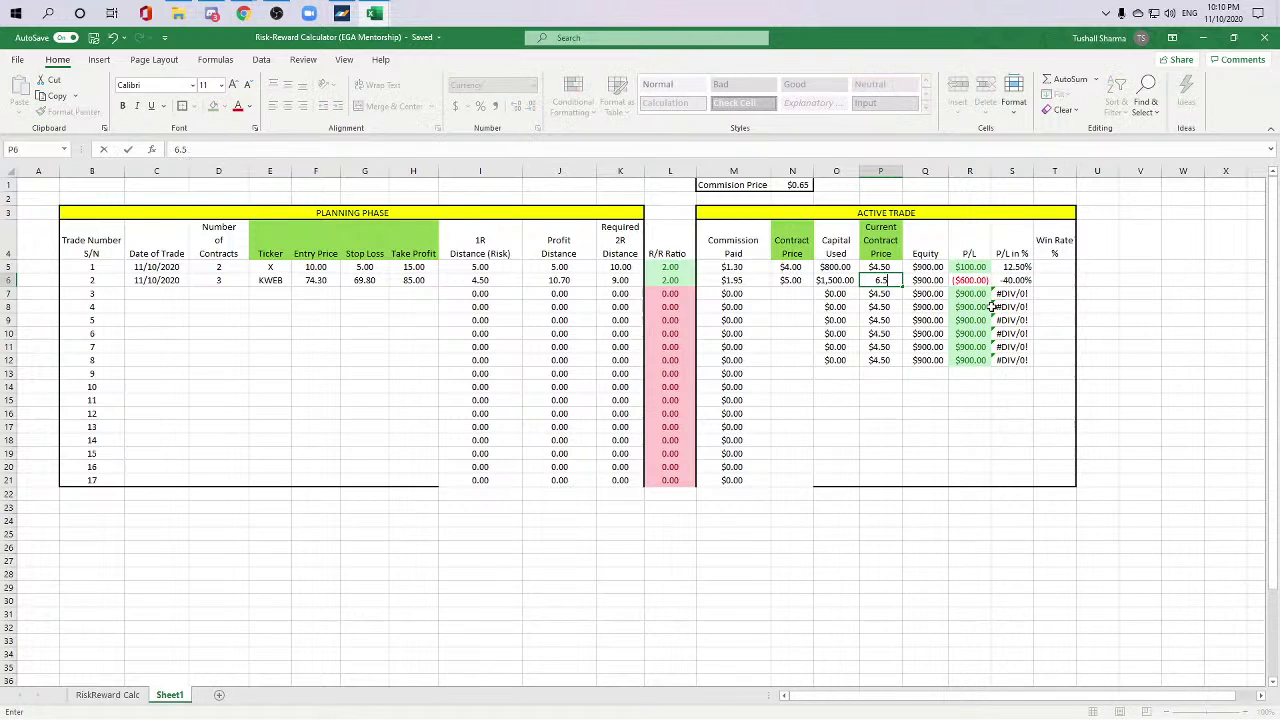
pyautogui.write('50')
pyautogui.press('Tab')
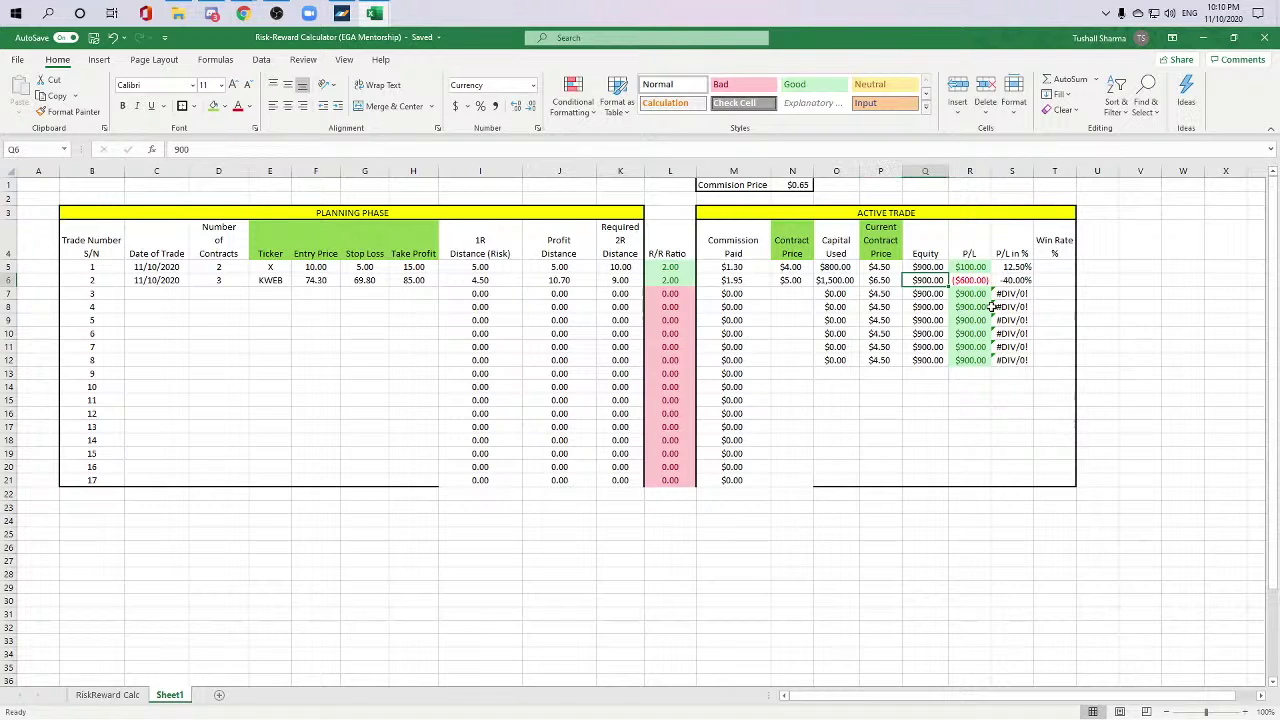
# Step: Examine the contents of the contract price, capital, equity and P/L cells in rows 5 and 6 of the active trade section
pyautogui.press('Up')
pyautogui.press('Left')
pyautogui.press('Right')
pyautogui.press('Right')
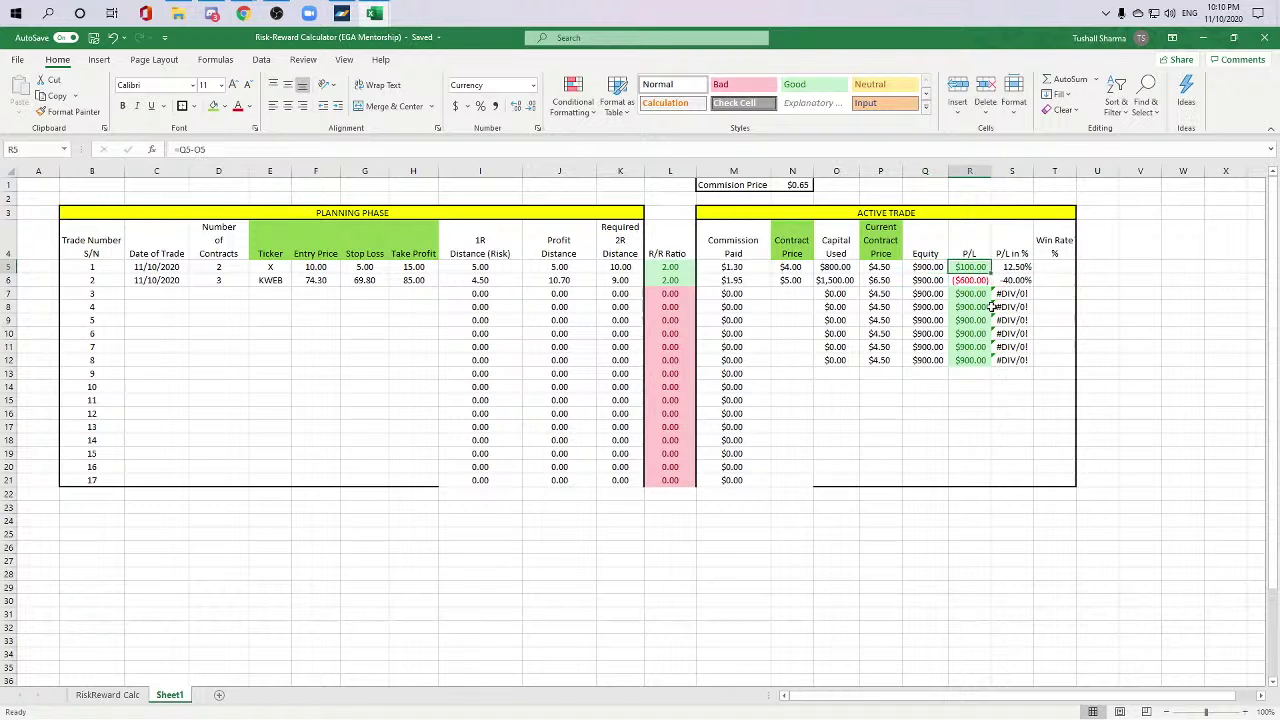
pyautogui.press('Left')
pyautogui.press('Left')
pyautogui.press('Left')
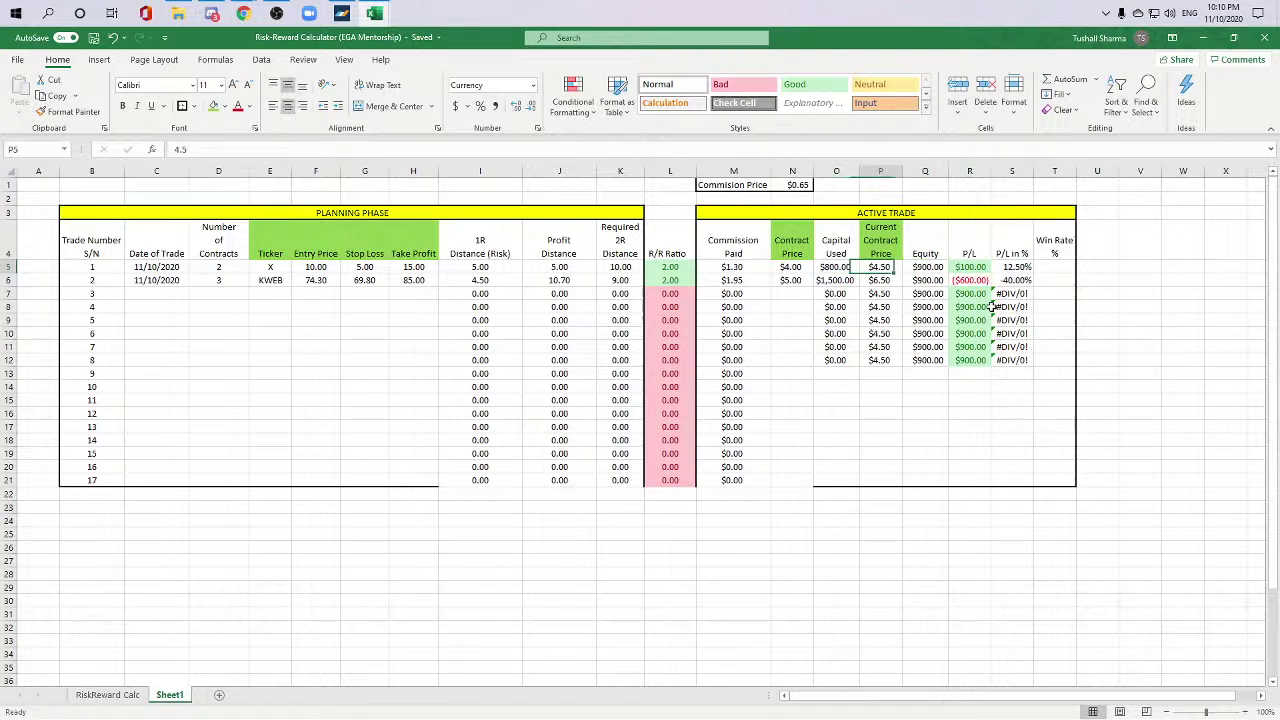
pyautogui.press('Left')
pyautogui.press('Left')
pyautogui.press('Right')
pyautogui.press('Right')
pyautogui.press('Right')
pyautogui.press('Right')
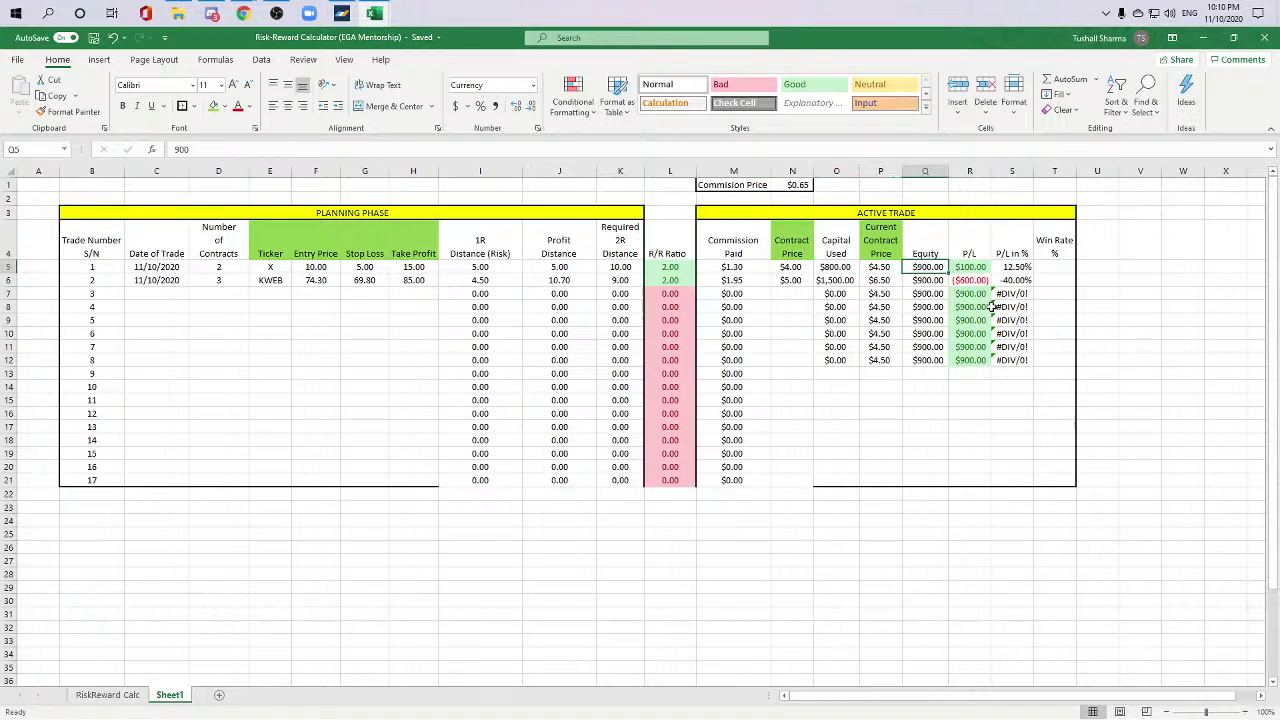
pyautogui.press('Left')
pyautogui.press('Left')
pyautogui.press('Left')
pyautogui.press('Right')
pyautogui.press('Right')
pyautogui.press('Left')
pyautogui.press('Left')
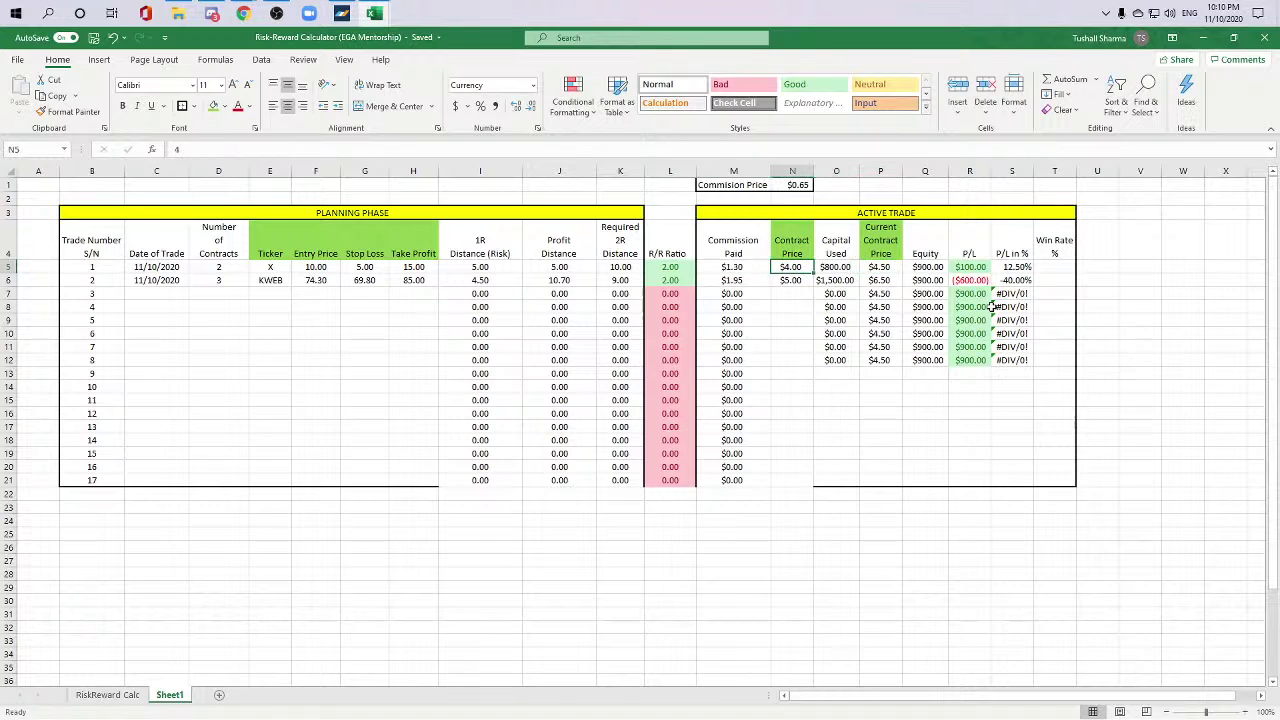
pyautogui.press('Right')
pyautogui.press('Right')
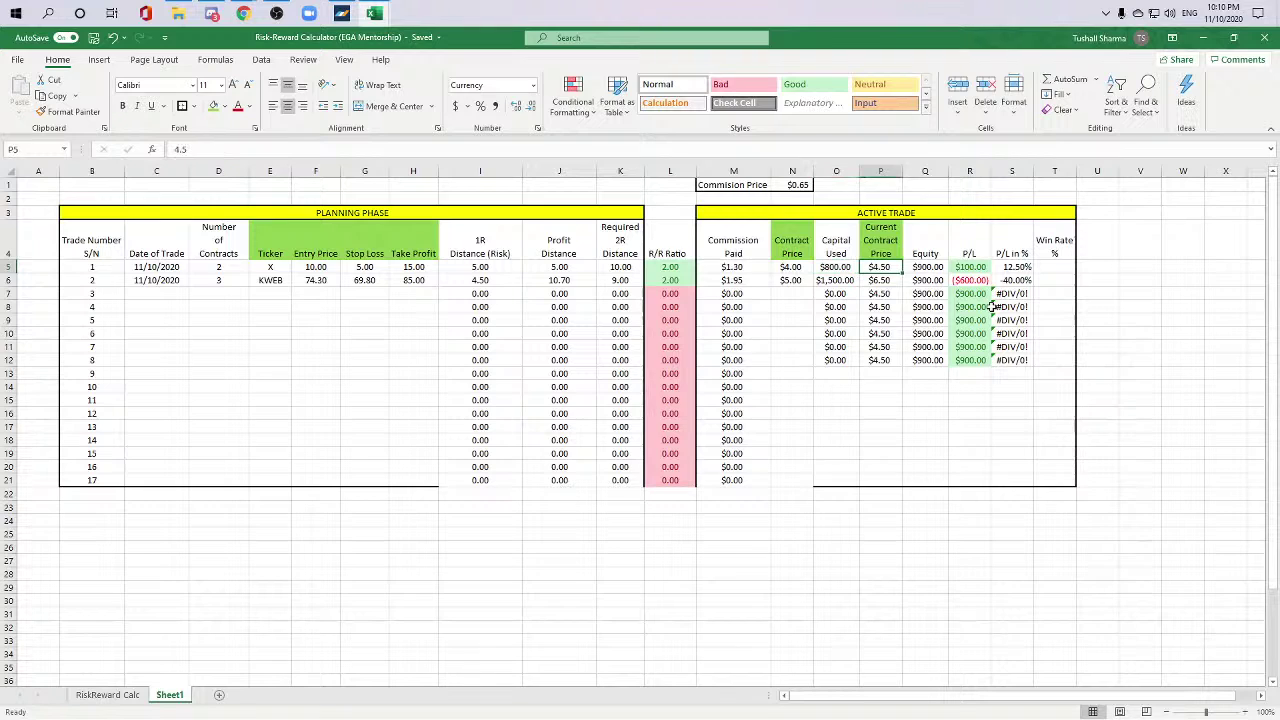
pyautogui.press('Right')
pyautogui.press('Left')
pyautogui.press('Right')
pyautogui.press('Left')
pyautogui.press('Right')
pyautogui.press('Right')
pyautogui.press('Right')
pyautogui.press('Left')
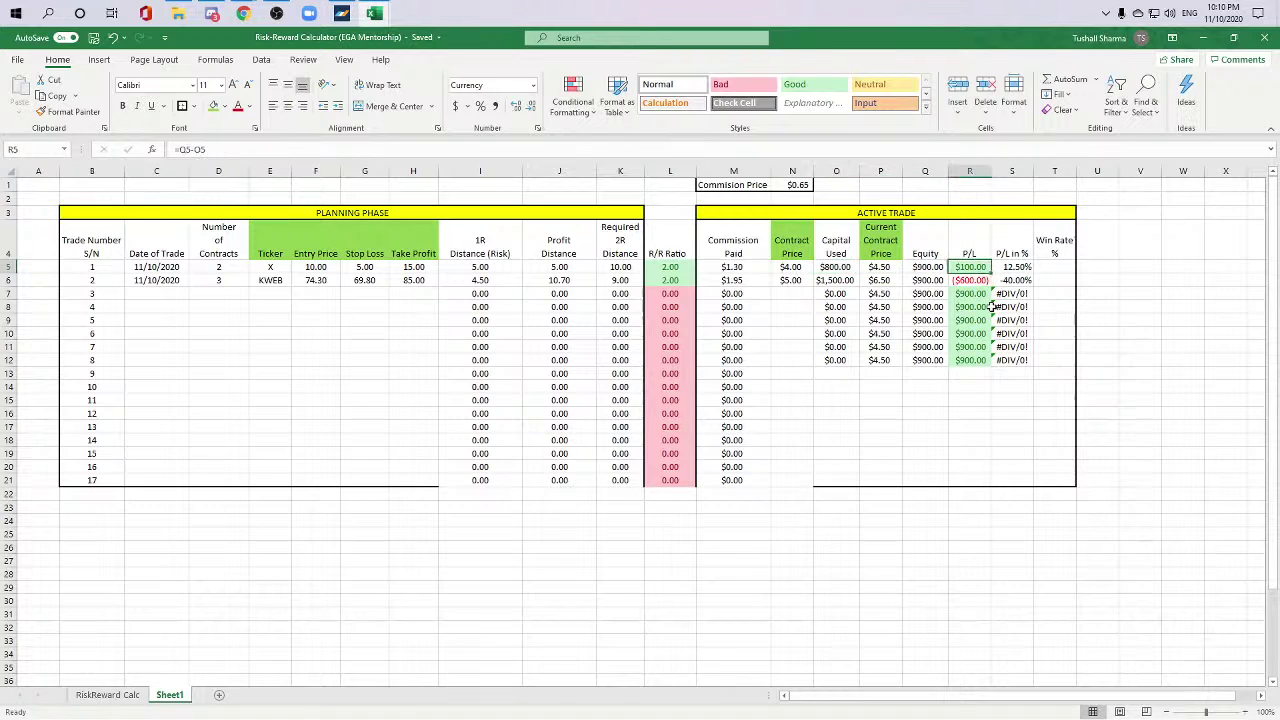
pyautogui.press('Left')
pyautogui.press('Down')
pyautogui.press('Right')
pyautogui.press('Up')
pyautogui.press('Down')
pyautogui.press('Left')
pyautogui.press('Left')
pyautogui.press('Right')
pyautogui.press('Up')
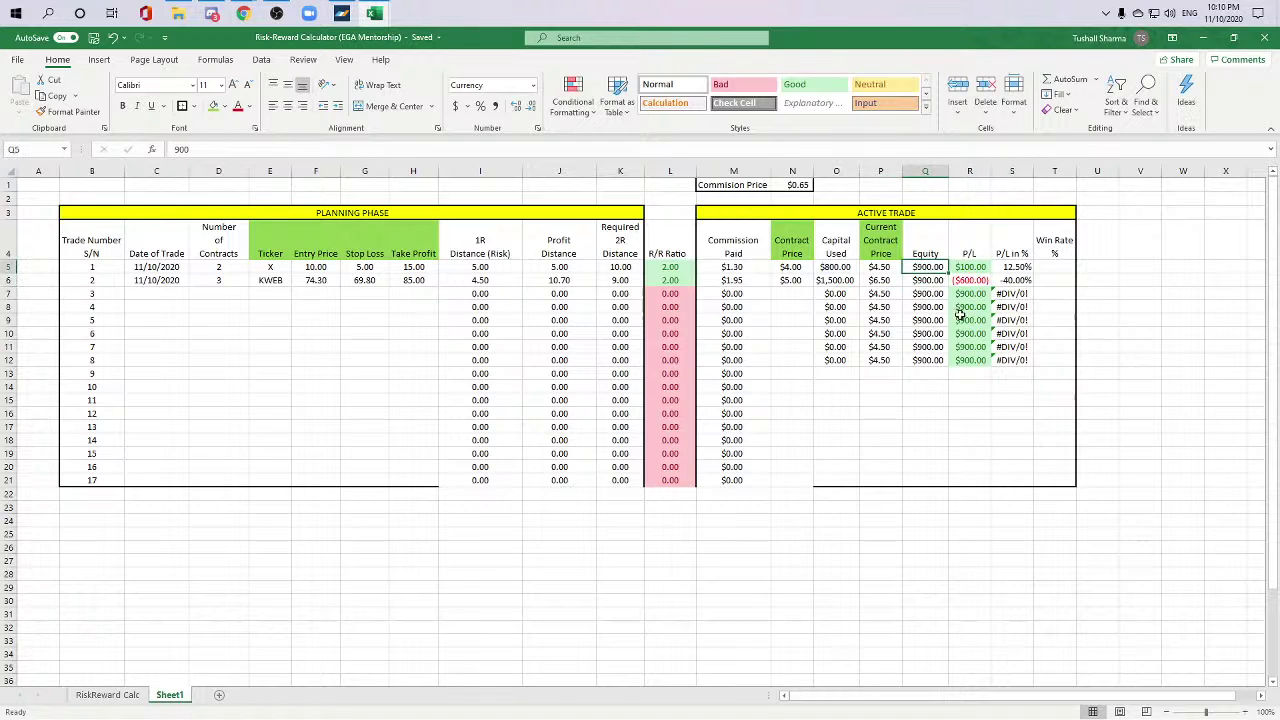
# Step: Replace the fixed equity value in Q5 with the formula =P5*100*D5
pyautogui.click(866, 281)
pyautogui.click(940, 287)
pyautogui.click(918, 264)
pyautogui.press('Left')
pyautogui.press('Left')
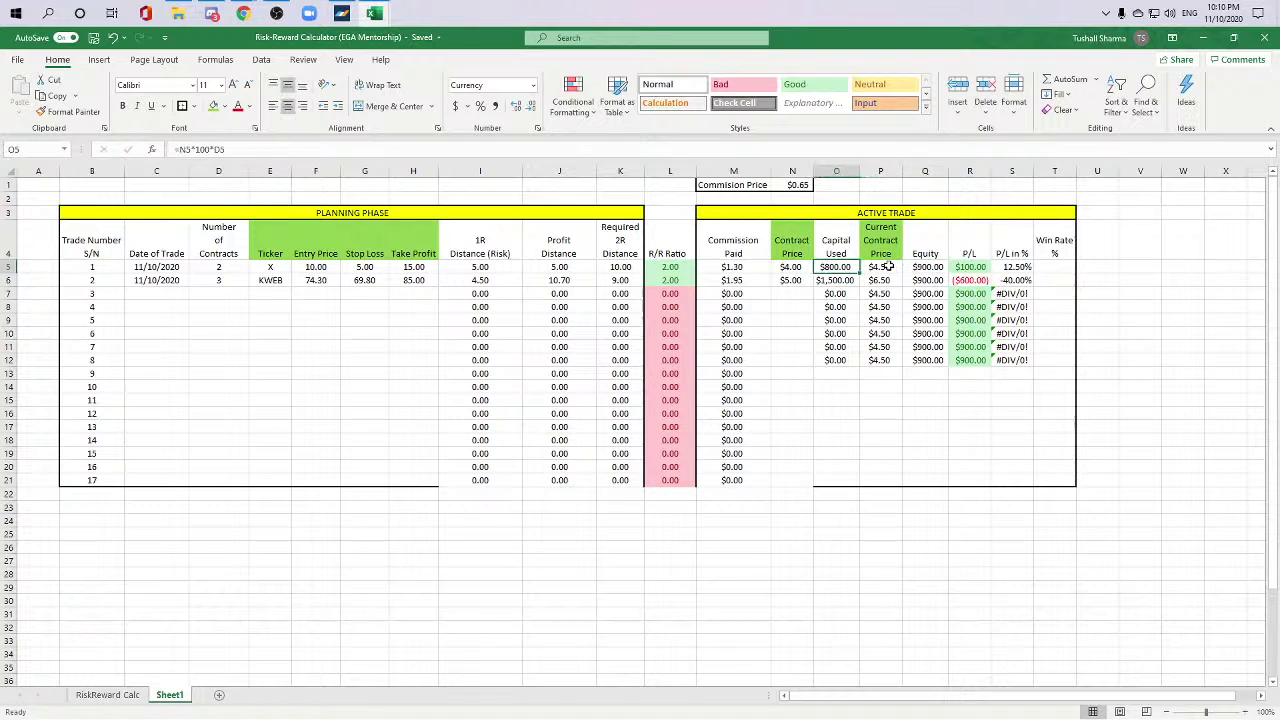
pyautogui.click(888, 266)
pyautogui.press('Right')
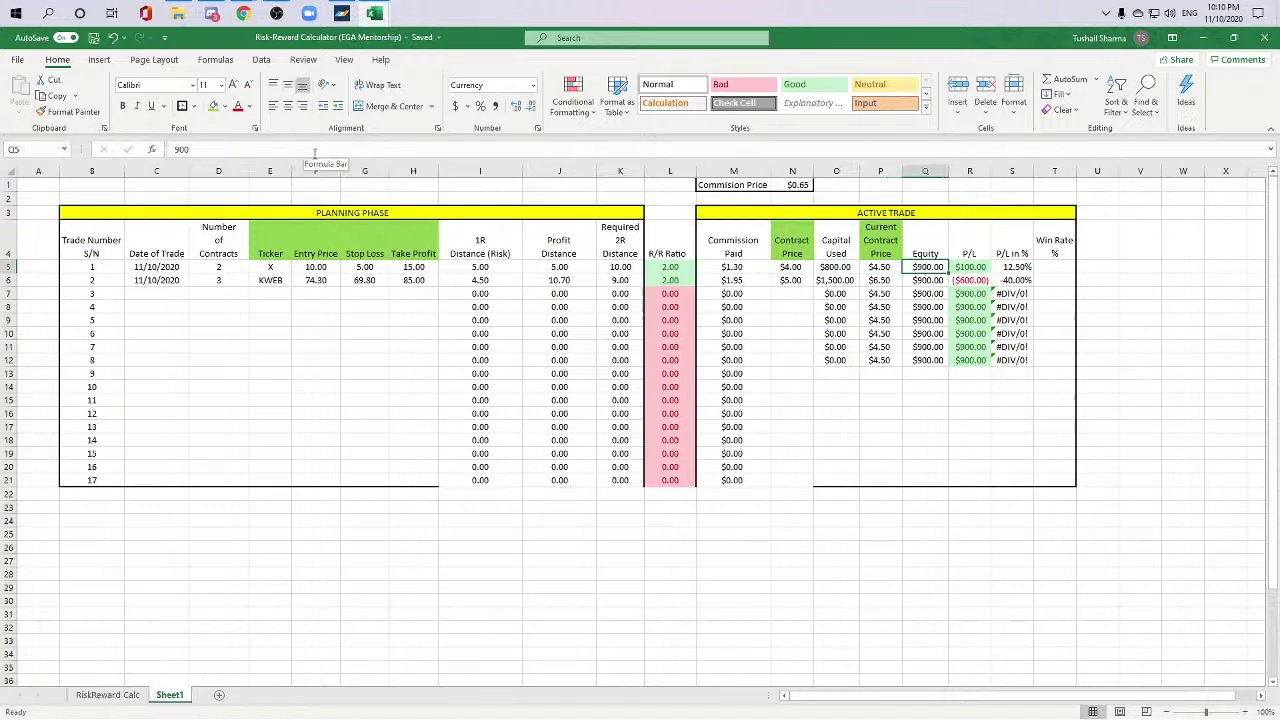
pyautogui.write('=')
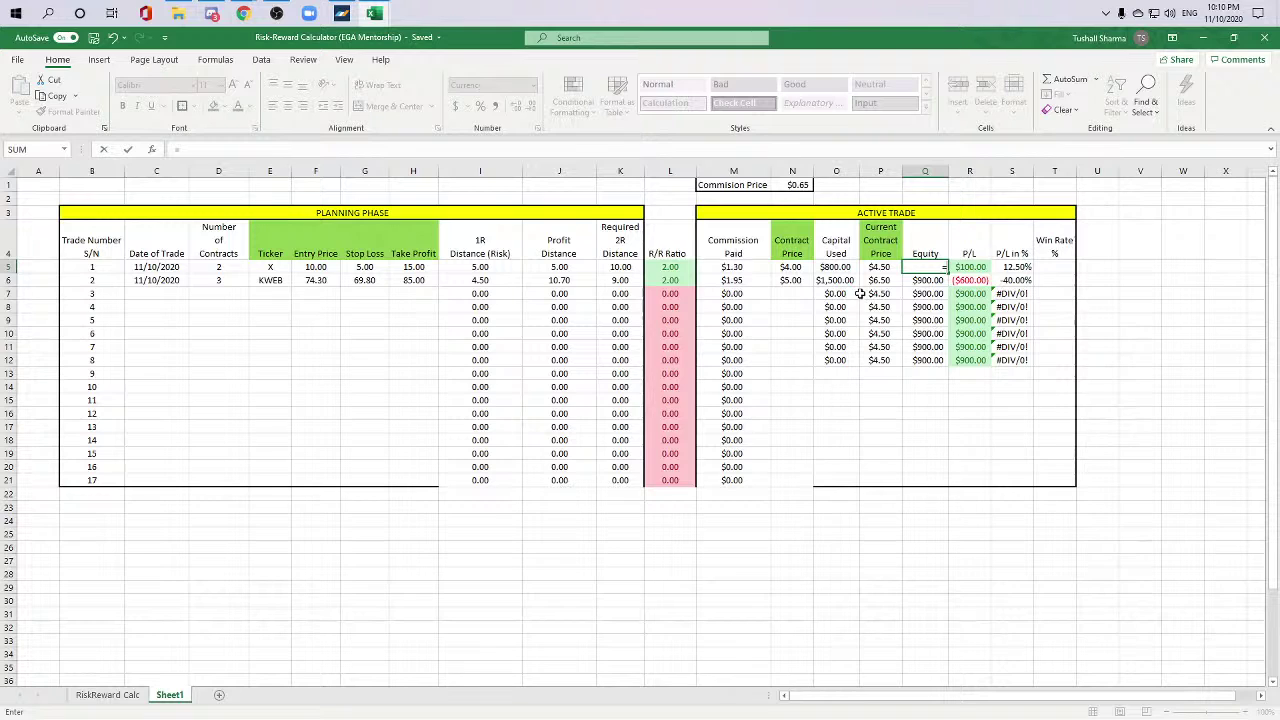
pyautogui.click(880, 268)
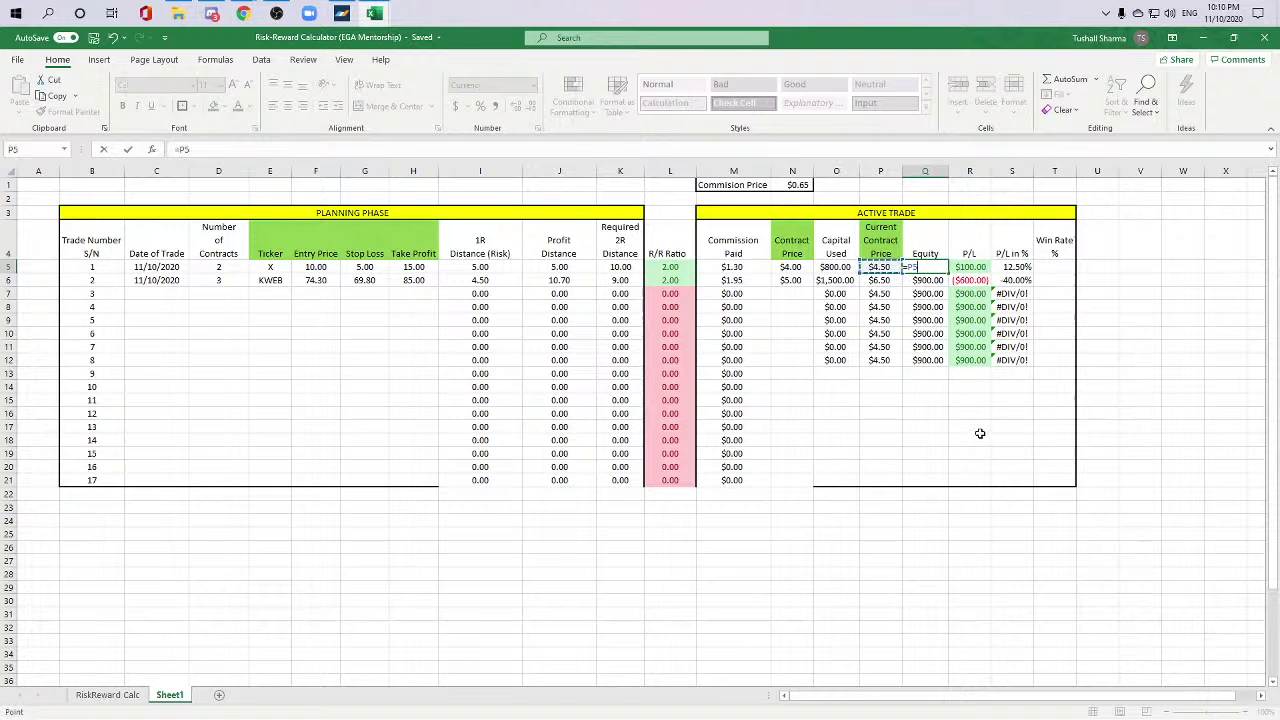
pyautogui.write('*100*')
pyautogui.click(220, 267)
pyautogui.press('Return')
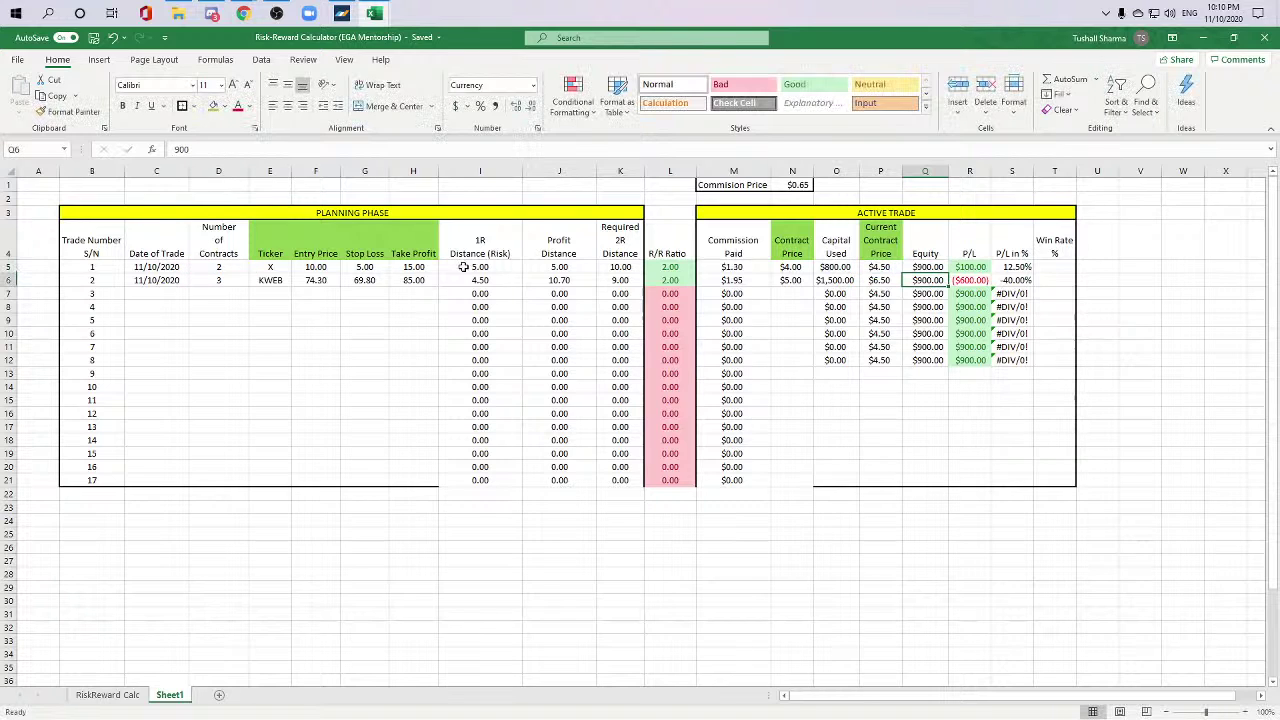
# Step: Copy the equity formula from Q5 down through Q12
pyautogui.click(940, 267)
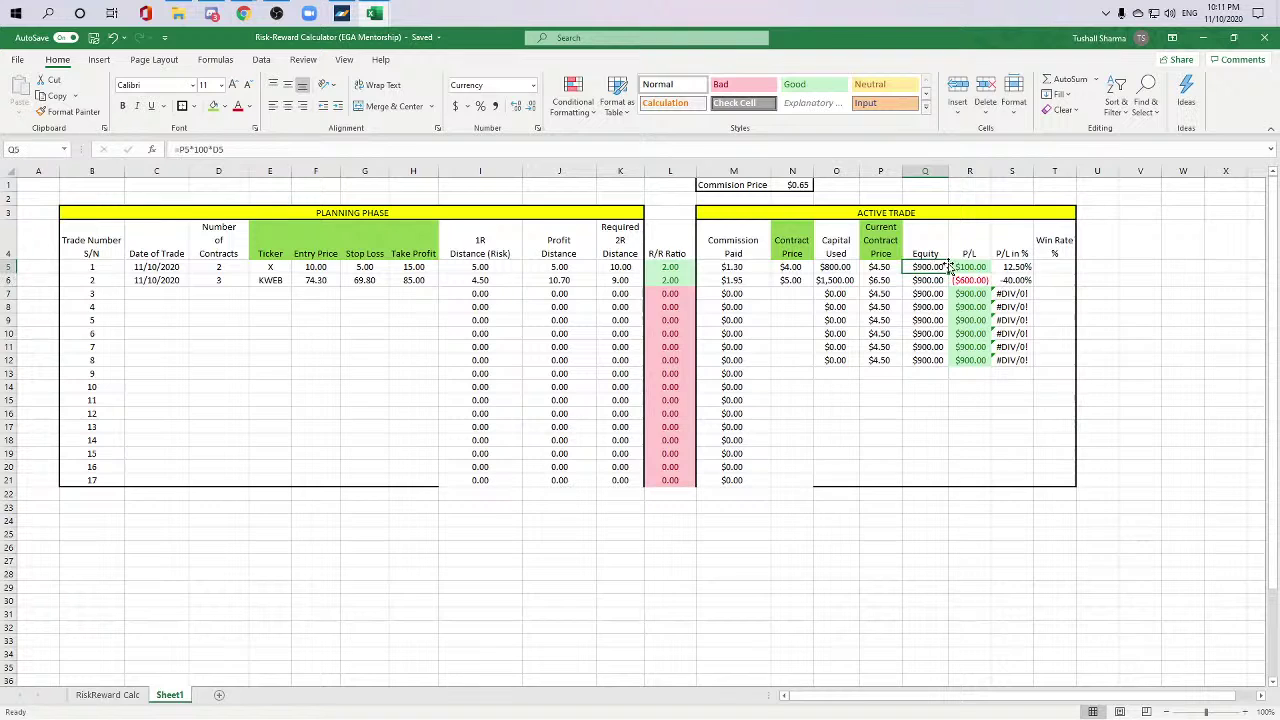
pyautogui.moveTo(943, 272); pyautogui.dragTo(948, 365)
pyautogui.click(963, 425)
pyautogui.click(884, 279)
pyautogui.click(985, 416)
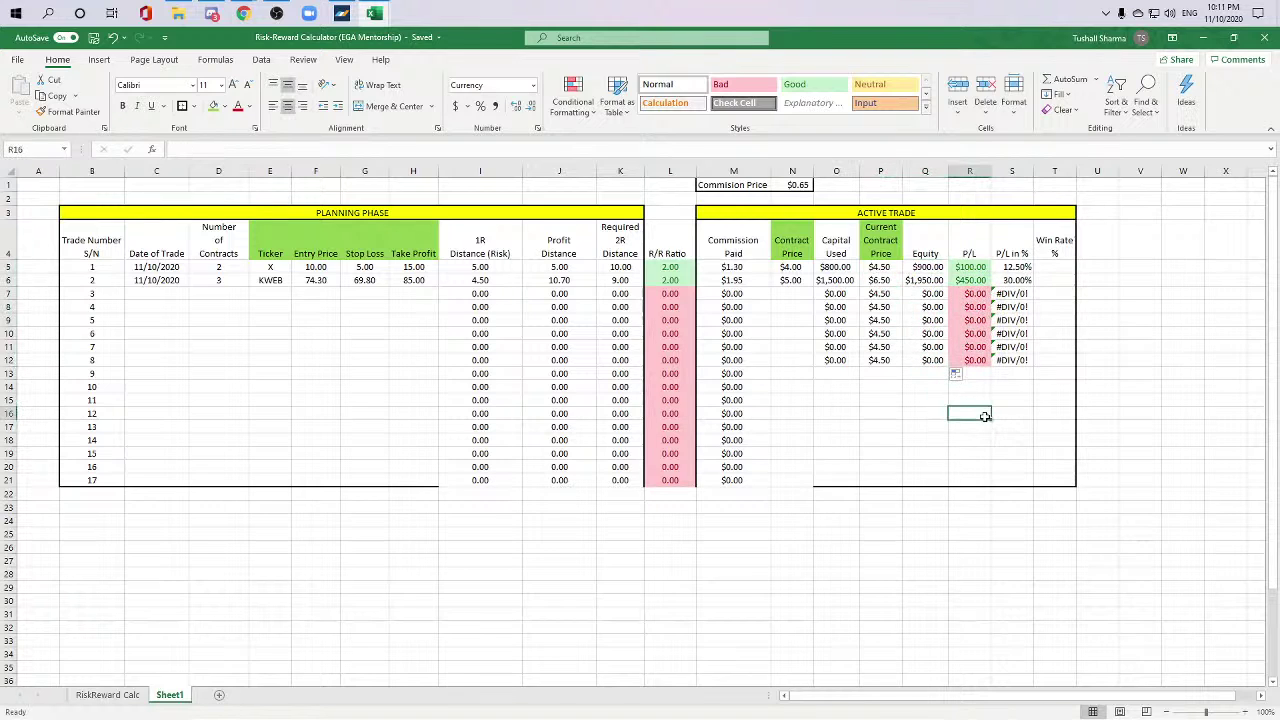
# Step: Fill the 6.50 current contract price from P6 down through P12
pyautogui.click(878, 282)
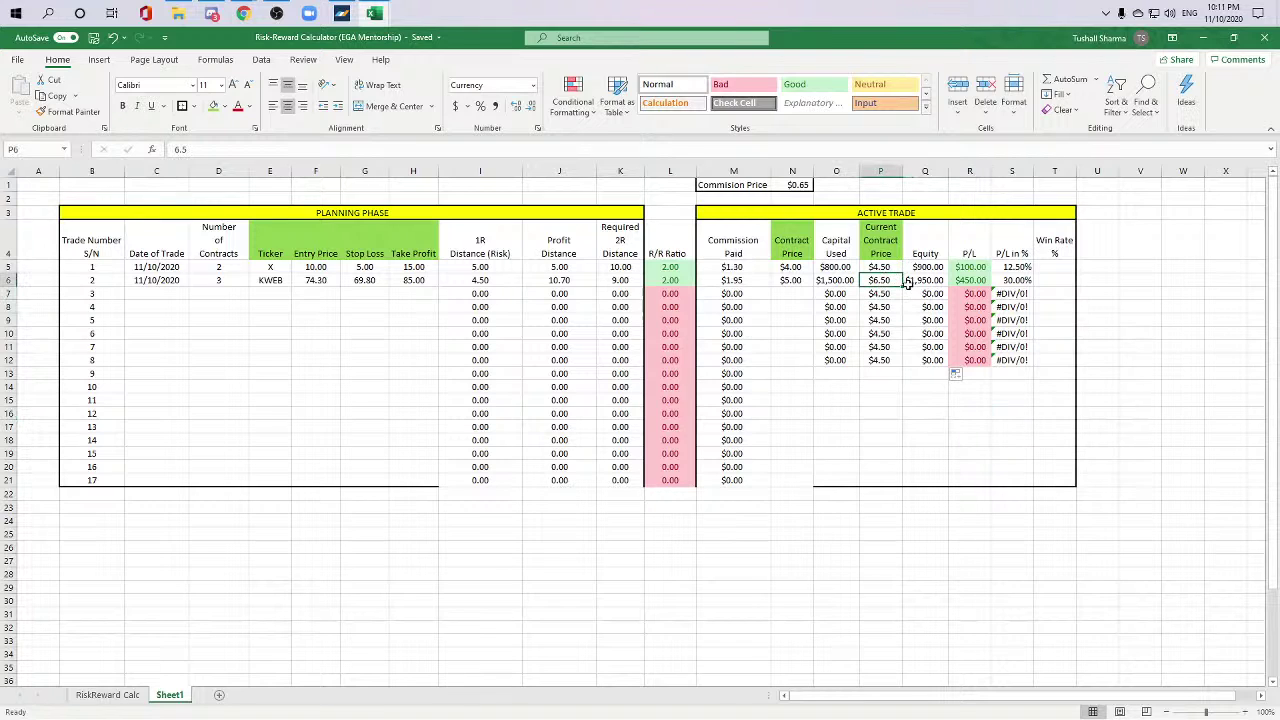
pyautogui.moveTo(903, 286); pyautogui.dragTo(905, 366)
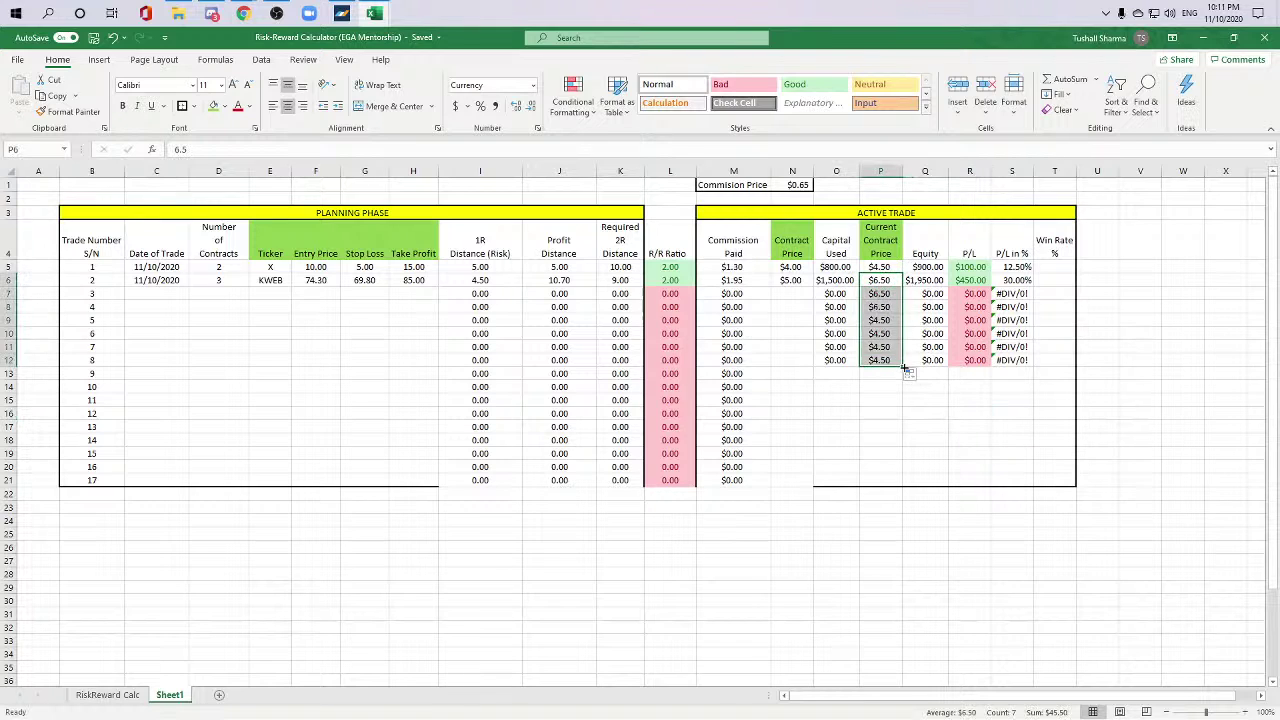
pyautogui.click(925, 440)
pyautogui.click(878, 295)
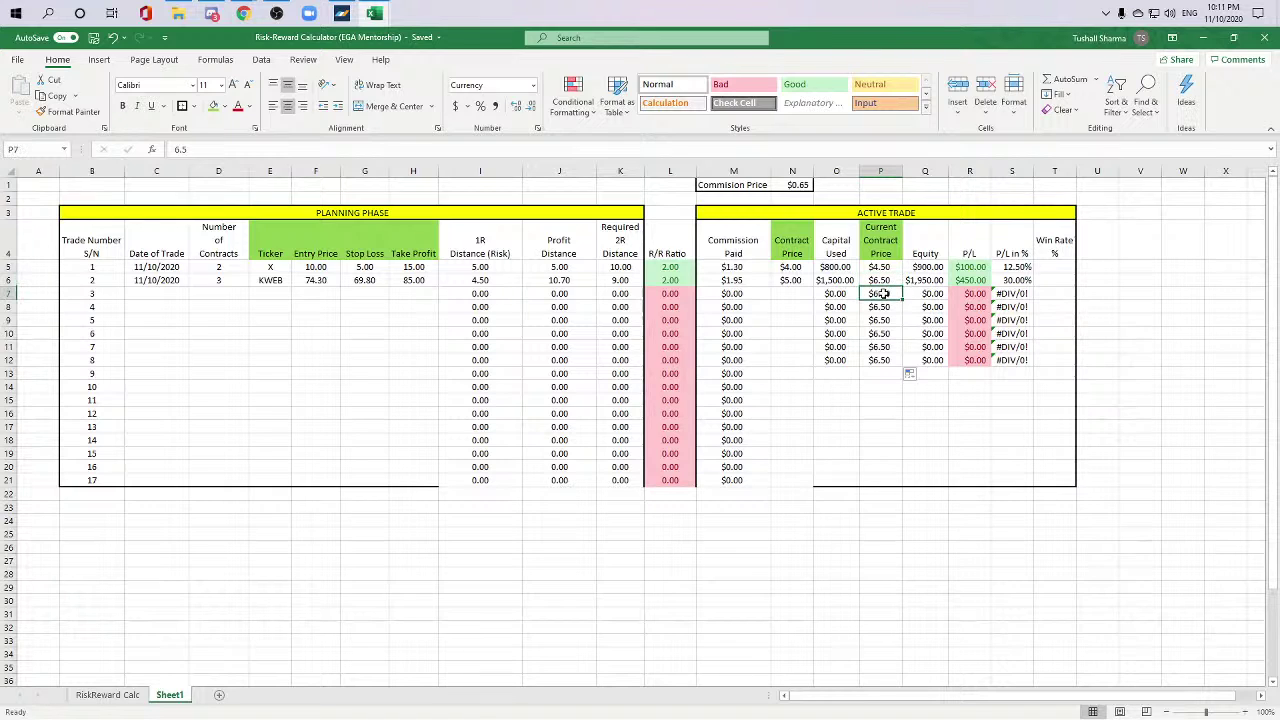
# Step: Clear the Capital Used through P/L in % contents of the unused trade rows in O7:S12
pyautogui.moveTo(878, 294); pyautogui.dragTo(906, 360)
pyautogui.moveTo(835, 294); pyautogui.dragTo(1005, 362)
pyautogui.press('Delete')
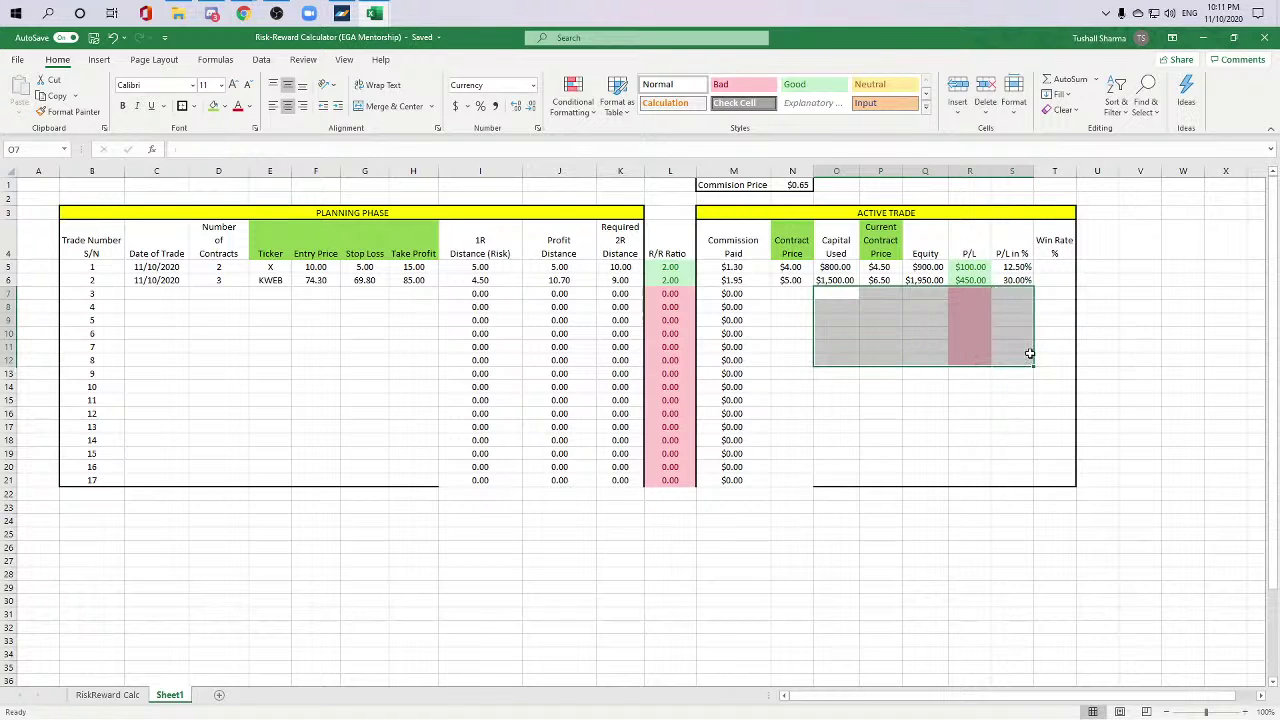
pyautogui.click(1015, 372)
pyautogui.click(975, 322)
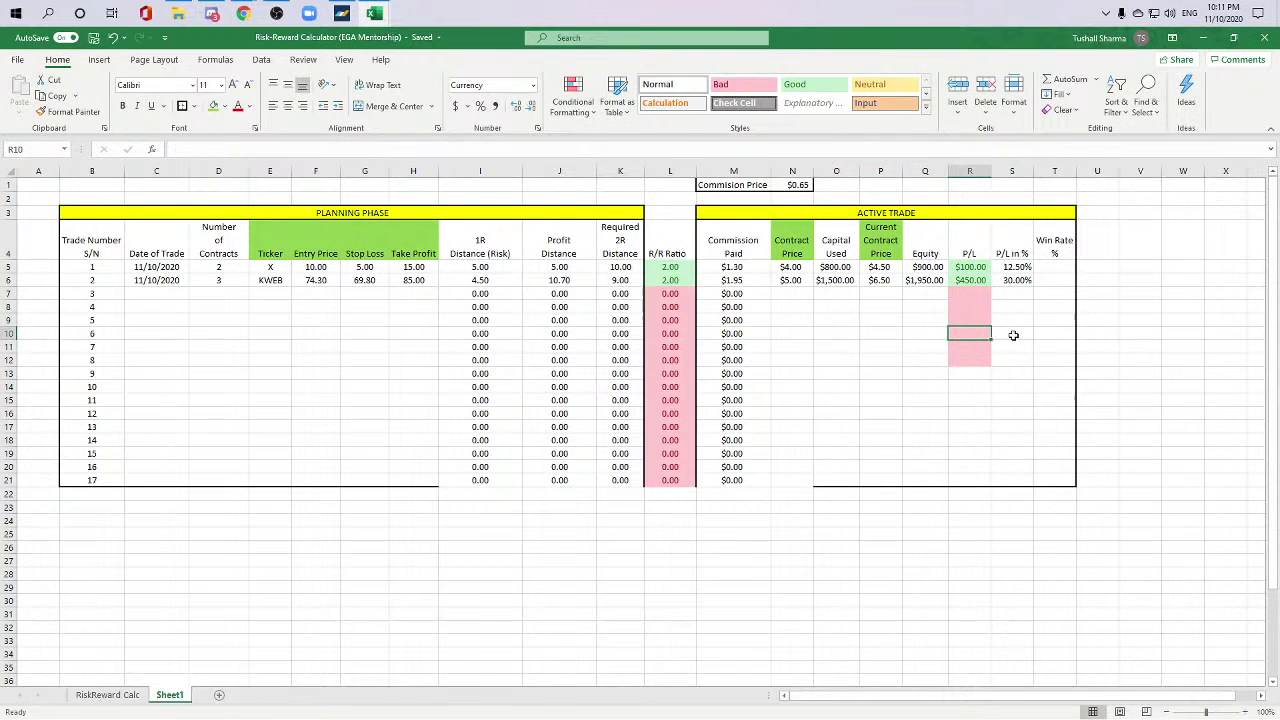
# Step: Examine the trade number 2 entries across row 6 of the planning and active trade sections
pyautogui.click(1041, 318)
pyautogui.click(925, 320)
pyautogui.click(880, 280)
pyautogui.moveTo(790, 280); pyautogui.dragTo(975, 293)
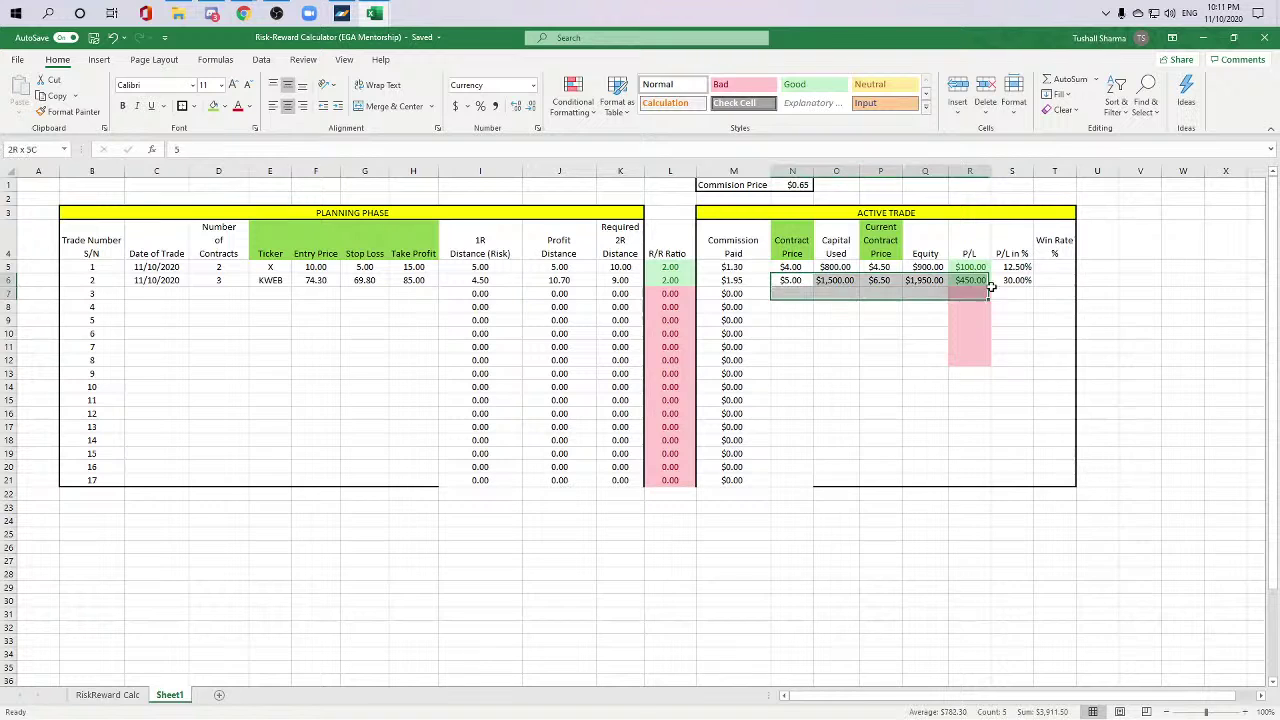
pyautogui.click(1012, 347)
pyautogui.moveTo(157, 280); pyautogui.dragTo(1018, 282)
pyautogui.click(1054, 373)
pyautogui.click(158, 333)
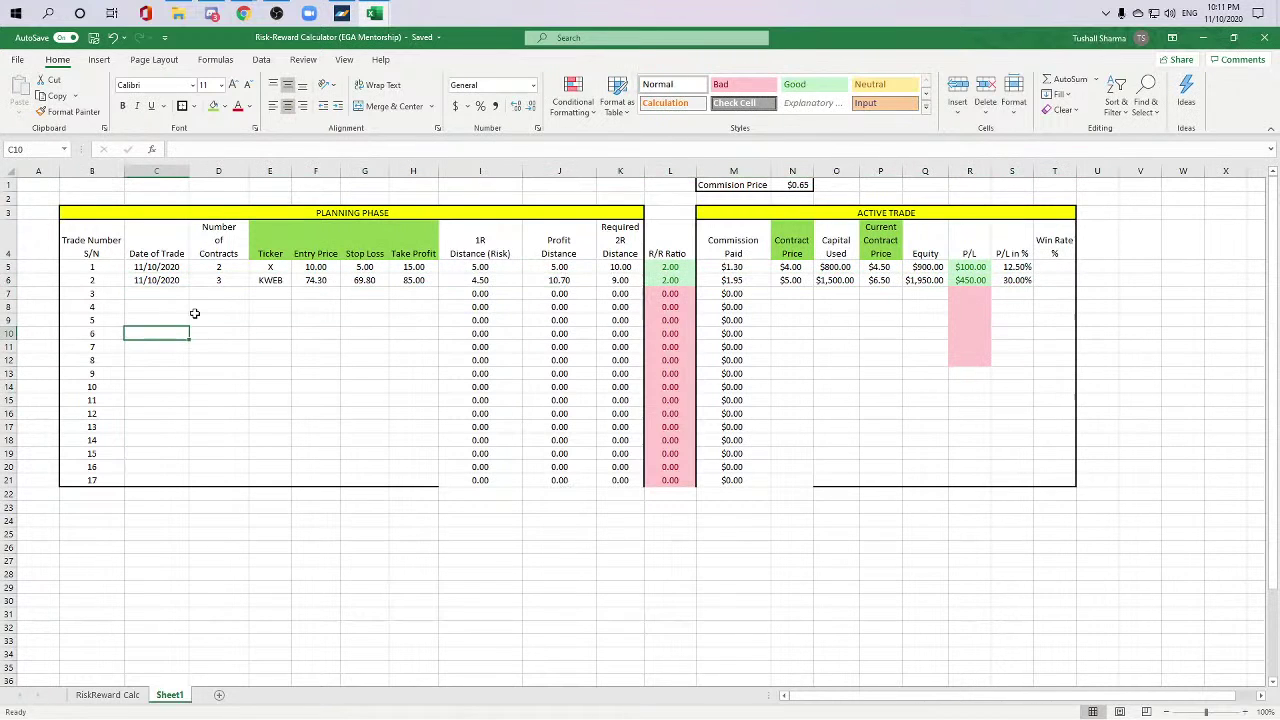
# Step: Apply an outside border around the planning table B4:K21 and the active trade table M4:T21
pyautogui.moveTo(80, 228); pyautogui.dragTo(620, 481)
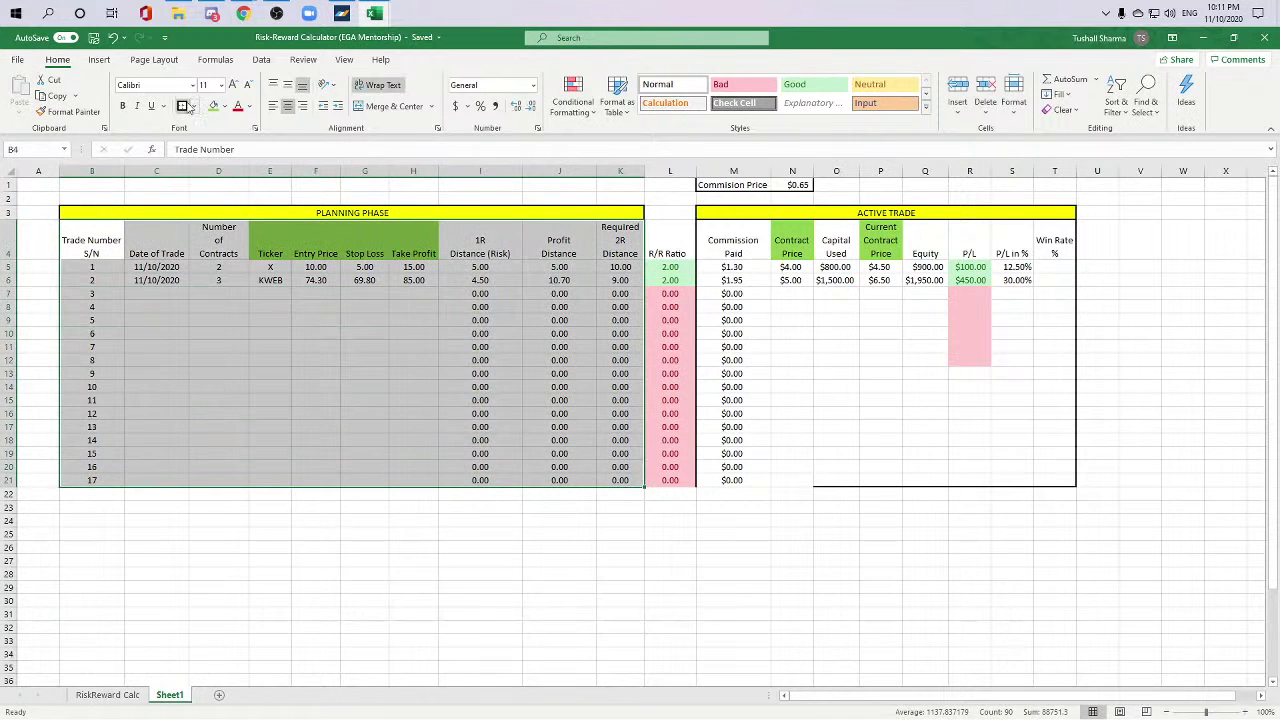
pyautogui.click(970, 267)
pyautogui.moveTo(1056, 458); pyautogui.dragTo(1055, 484)
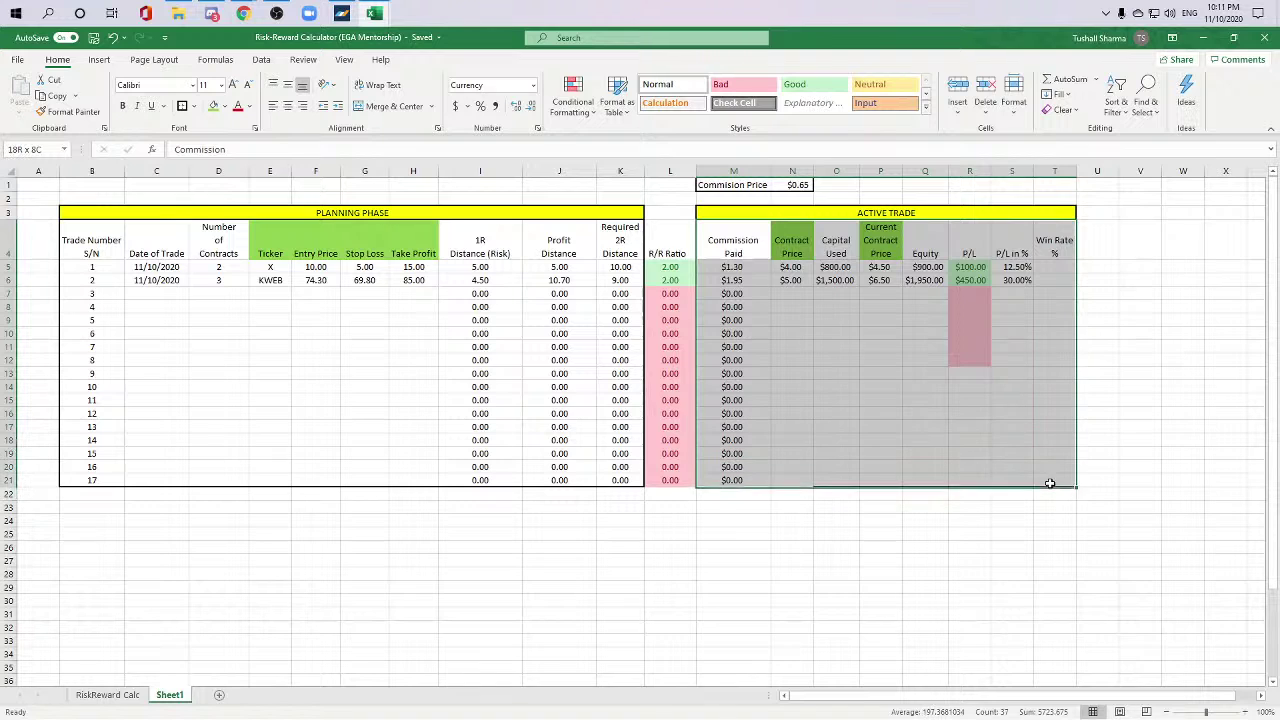
pyautogui.click(181, 106)
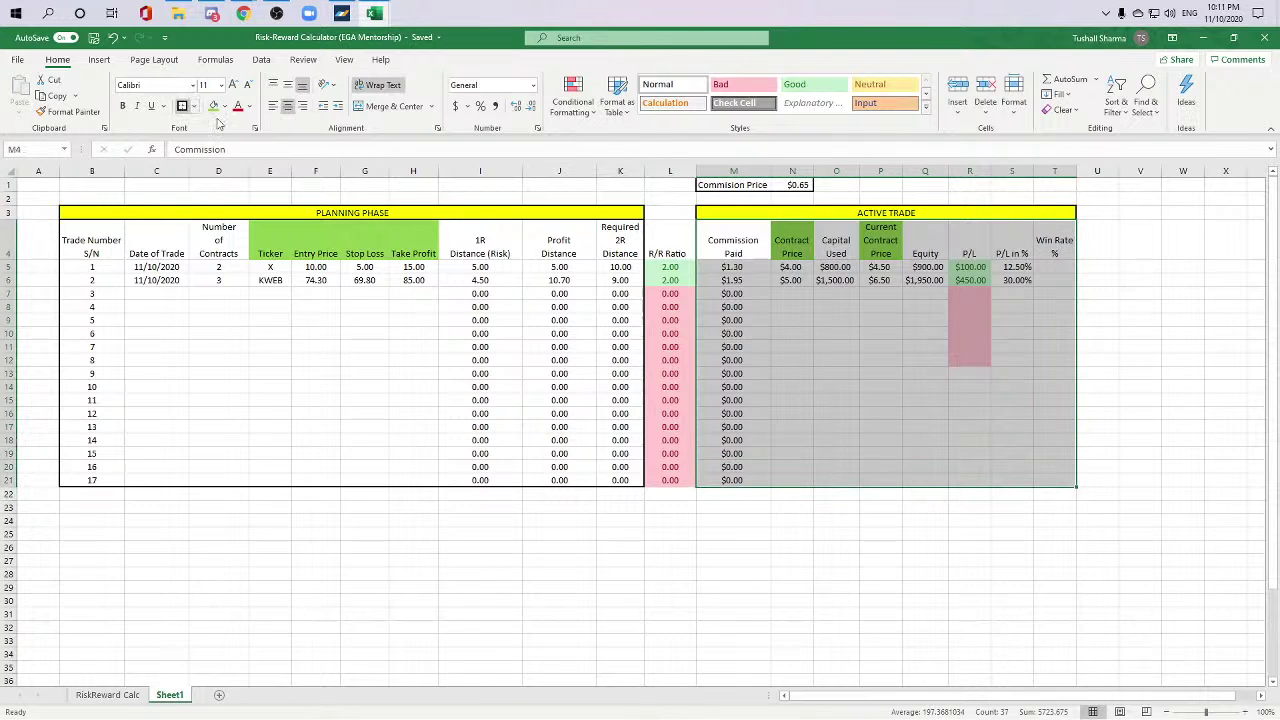
pyautogui.click(731, 414)
pyautogui.click(142, 330)
pyautogui.click(480, 334)
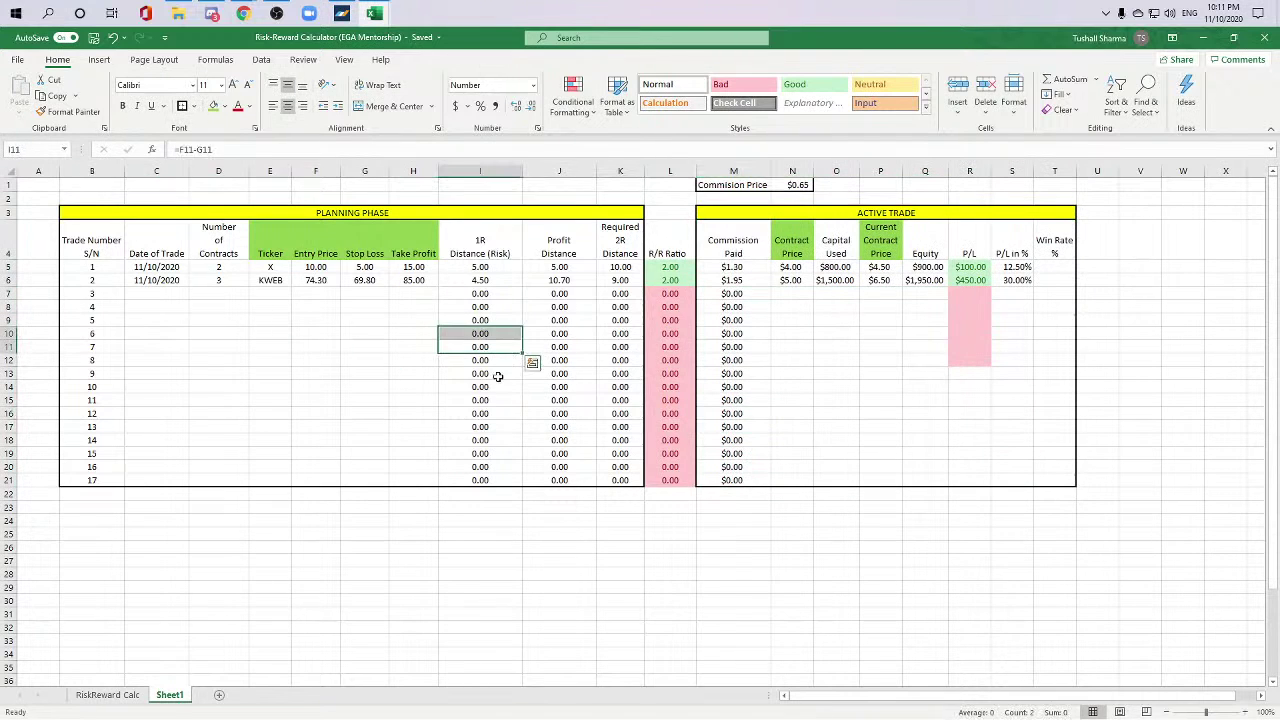
pyautogui.click(878, 345)
pyautogui.click(1062, 410)
pyautogui.click(1174, 425)
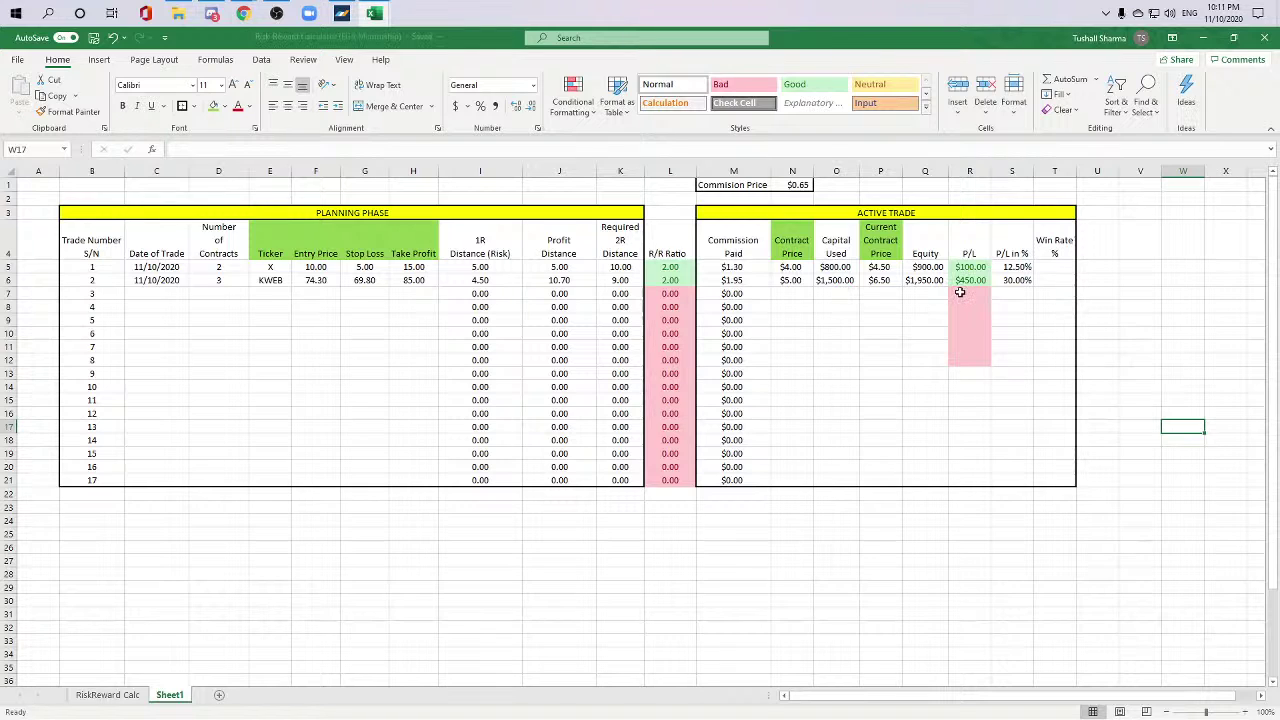
# Step: Examine the price inputs, risk and reward distances, R/R Ratio formulas and contract price cells of the trade rows
pyautogui.click(360, 307)
pyautogui.click(315, 280)
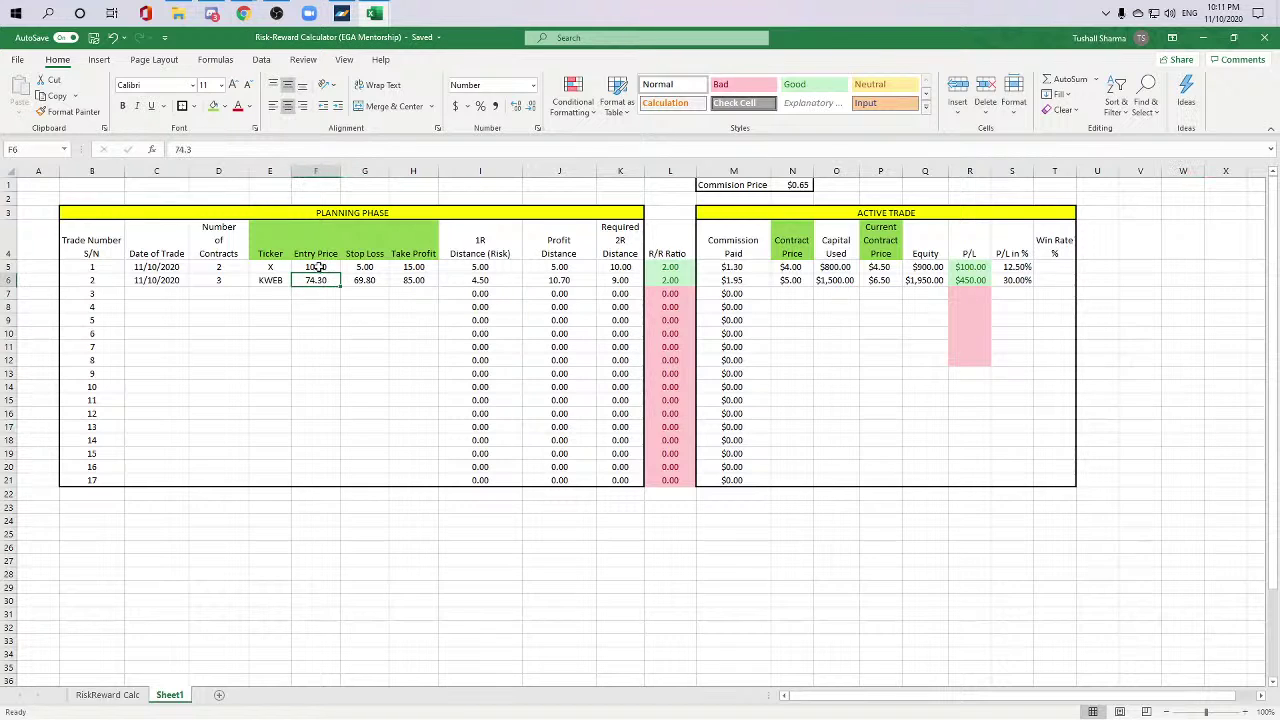
pyautogui.moveTo(312, 267); pyautogui.dragTo(668, 413)
pyautogui.click(470, 305)
pyautogui.click(925, 413)
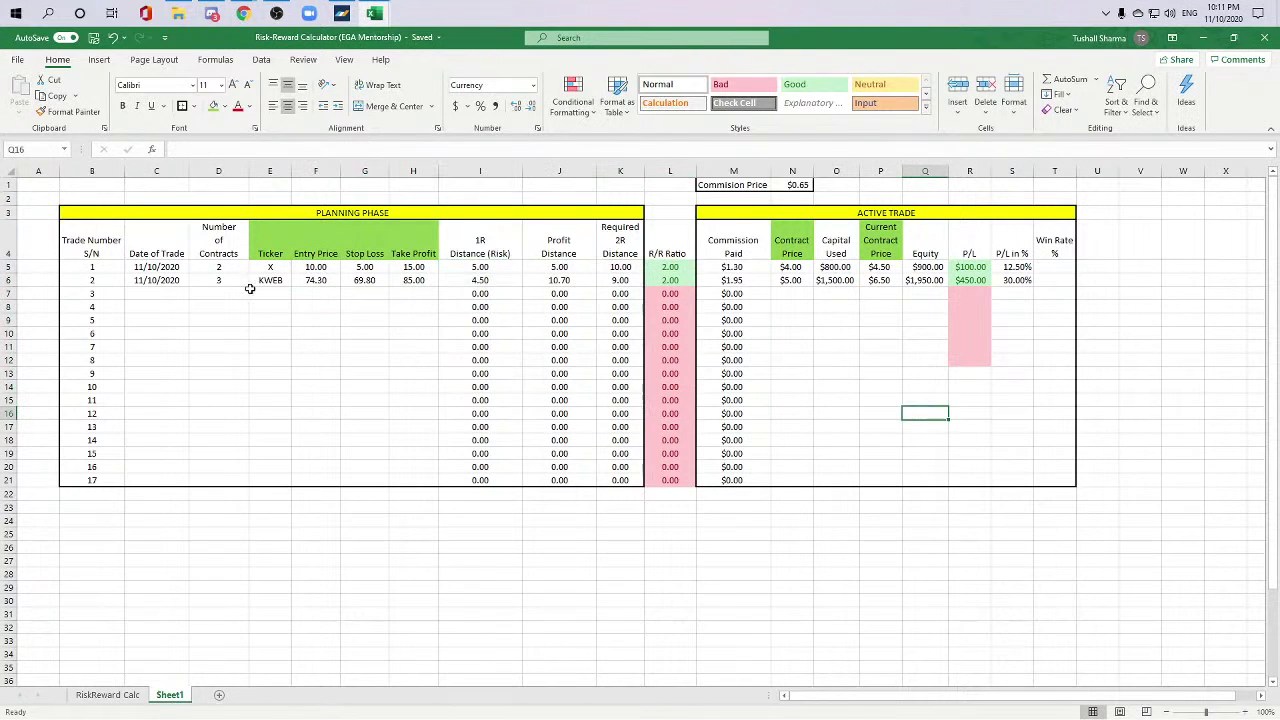
pyautogui.click(775, 283)
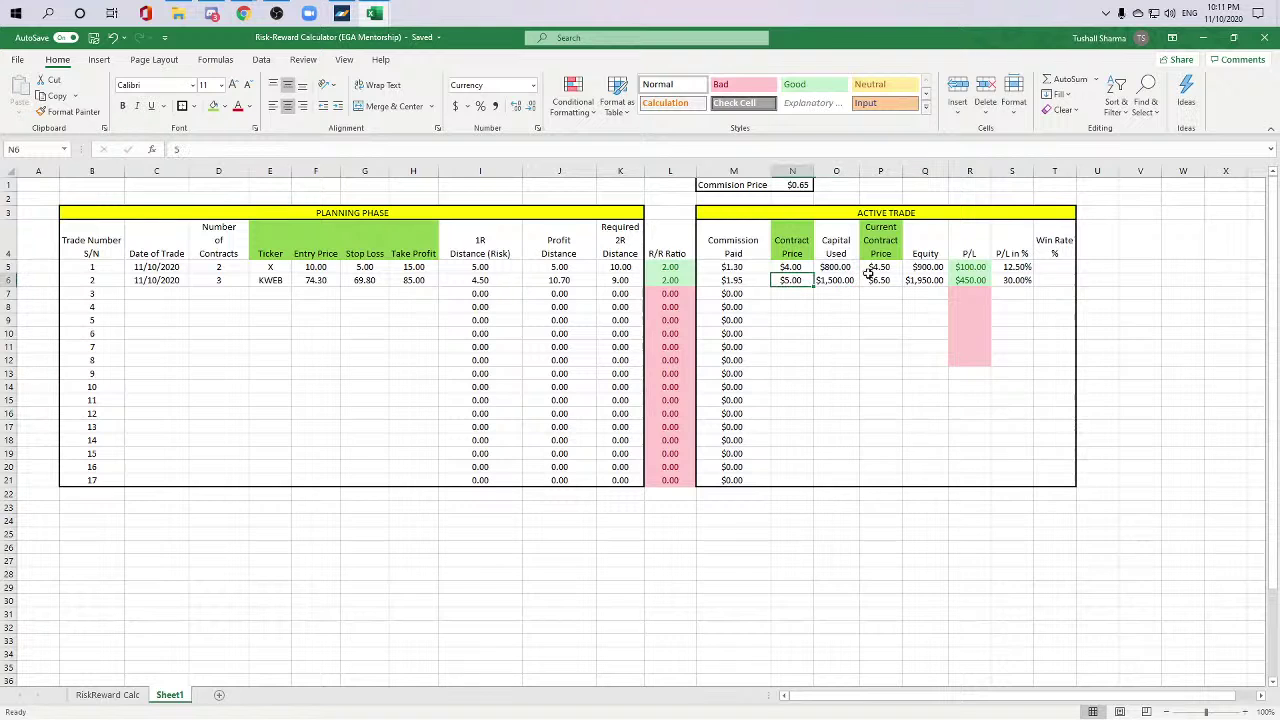
pyautogui.moveTo(479, 298); pyautogui.dragTo(663, 477)
pyautogui.click(664, 405)
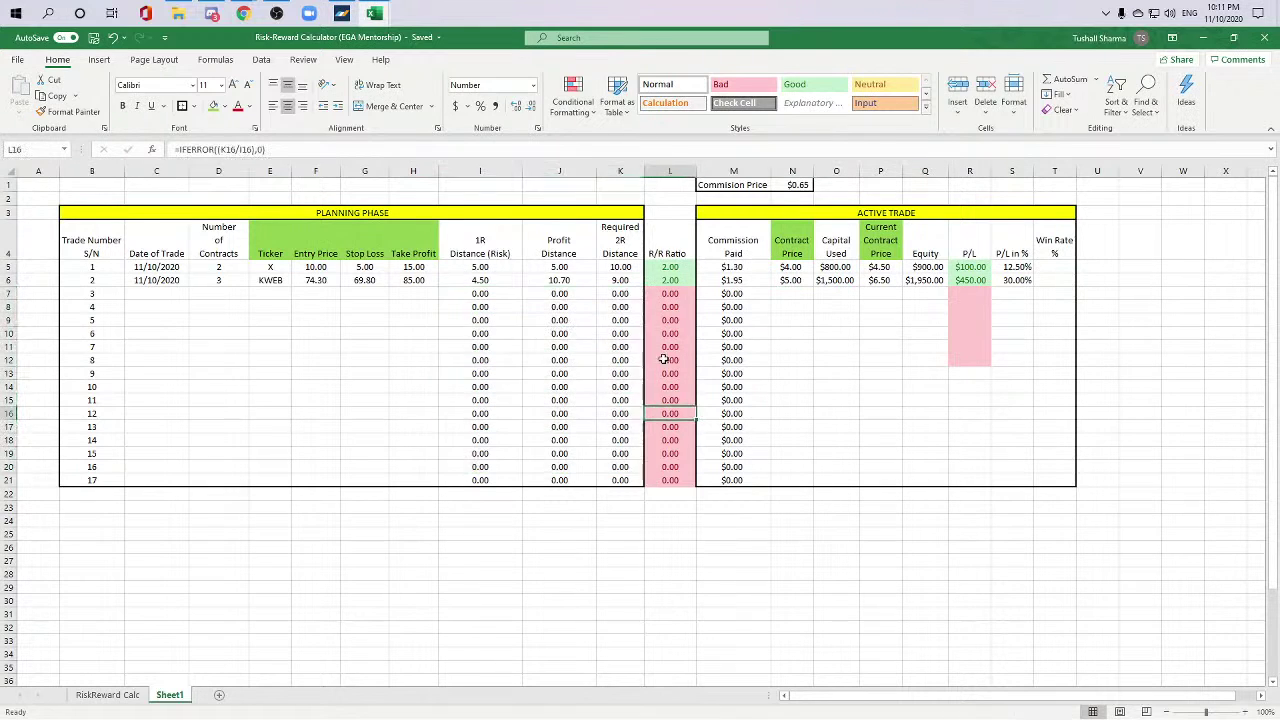
pyautogui.click(668, 294)
pyautogui.moveTo(668, 294); pyautogui.dragTo(689, 466)
pyautogui.click(880, 413)
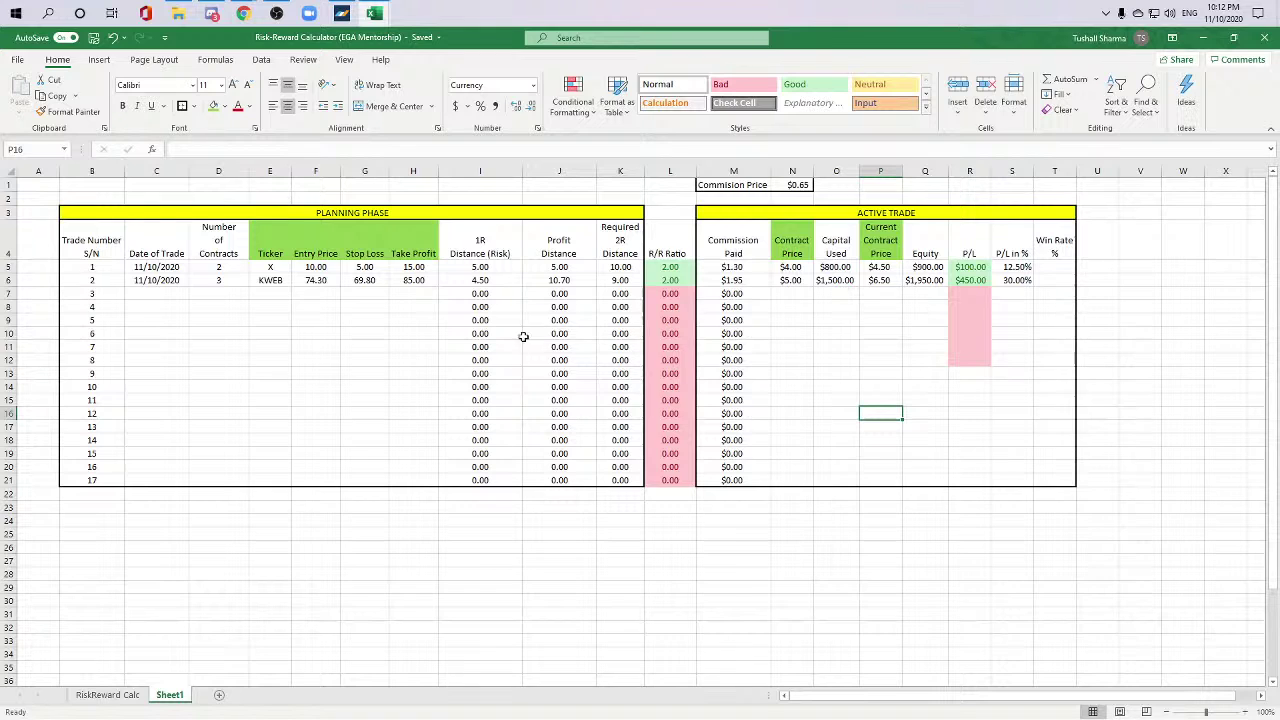
# Step: Rename the Sheet1 worksheet as Trading Journal
pyautogui.doubleClick(169, 694)
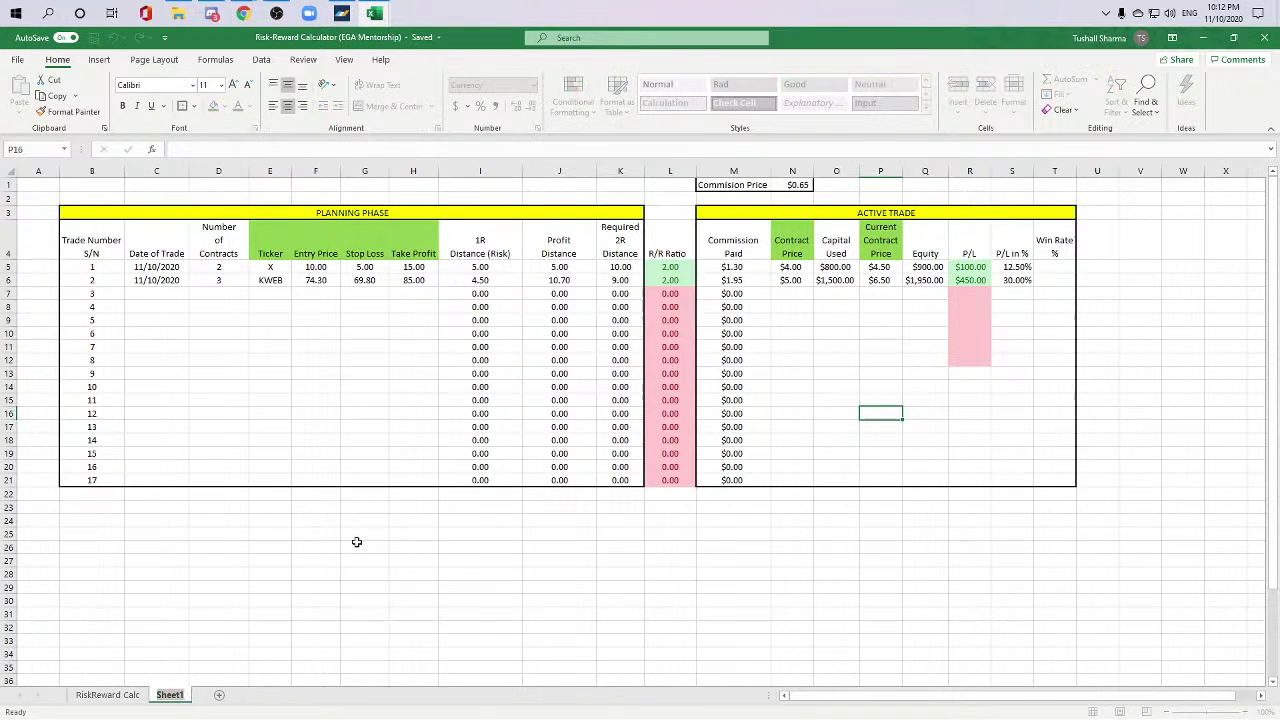
pyautogui.write('Trading Journal')
pyautogui.press('Return')
pyautogui.click(496, 484)
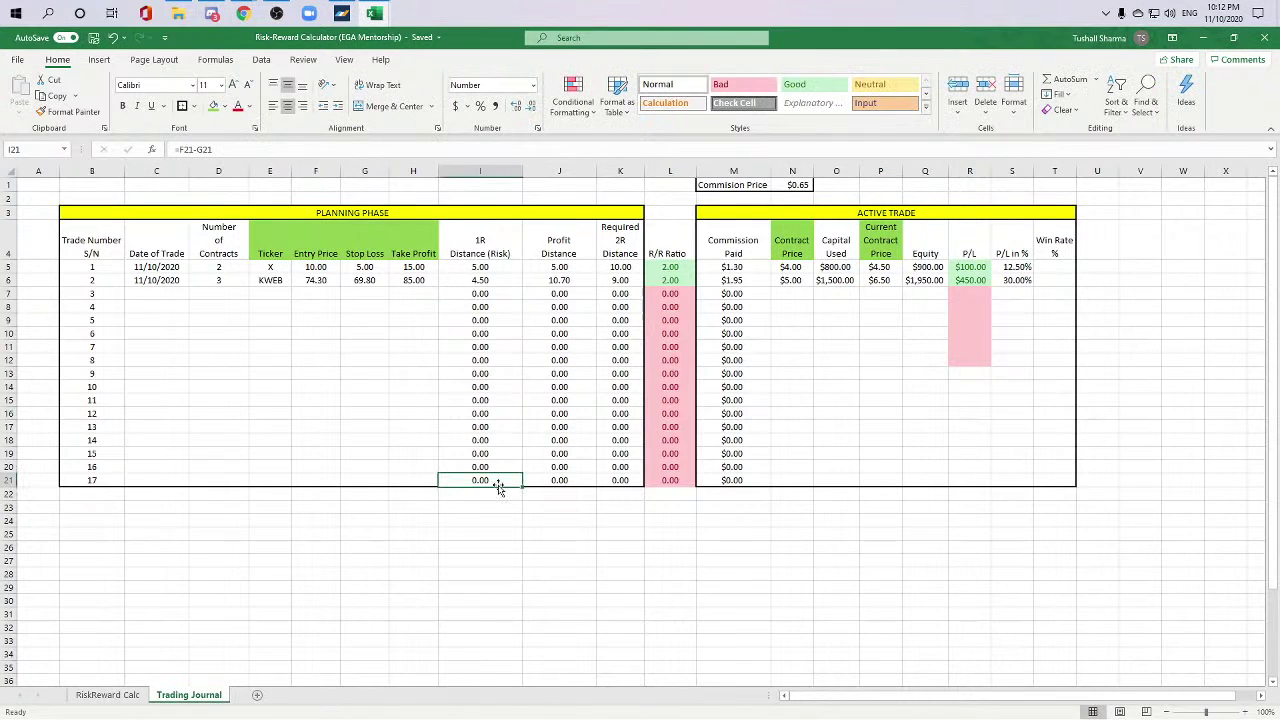
pyautogui.click(749, 577)
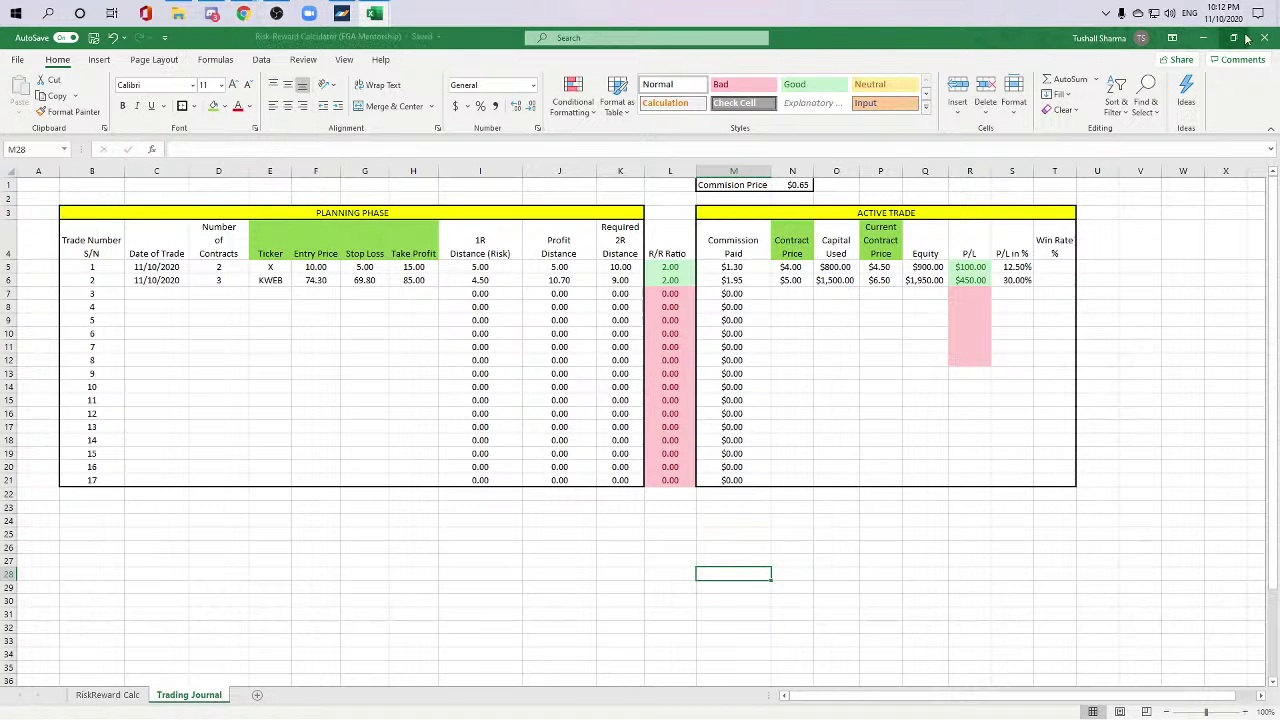
# Step: Switch from the workbook to the KWEB chart on TradingView and view it at the 1-hour interval
pyautogui.click(1203, 38)
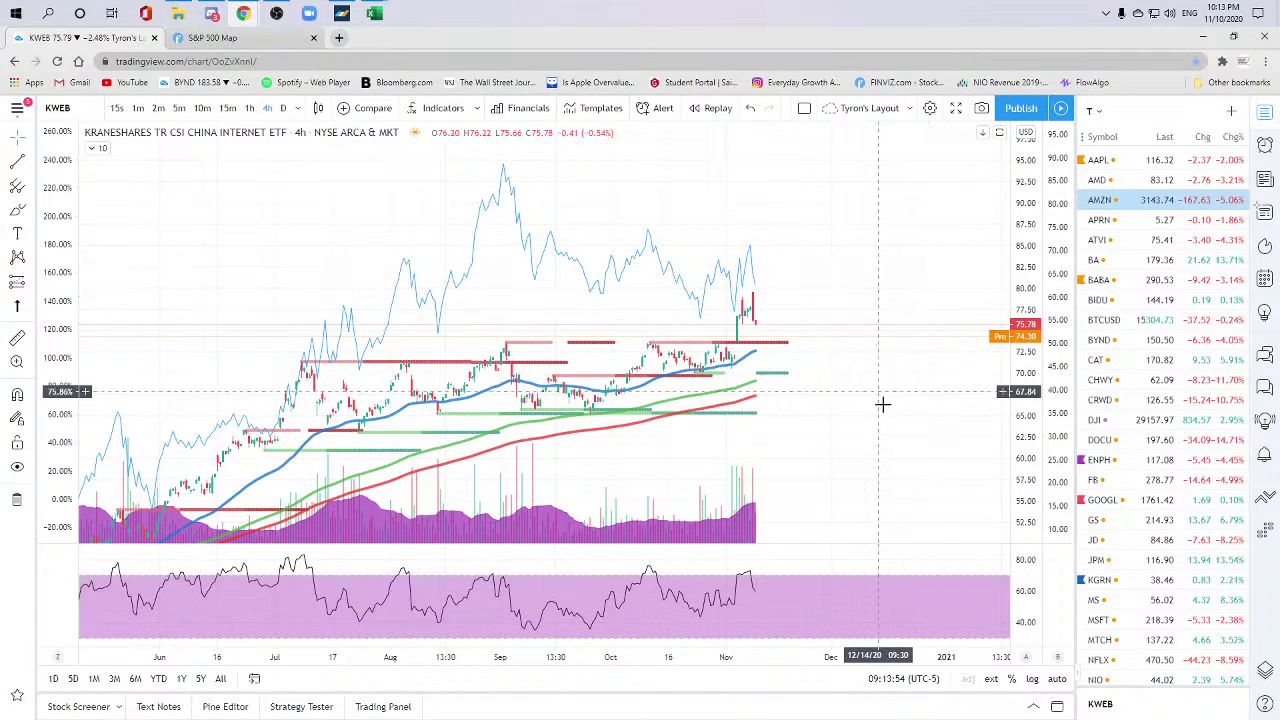
pyautogui.scroll(-3, 934, 443)
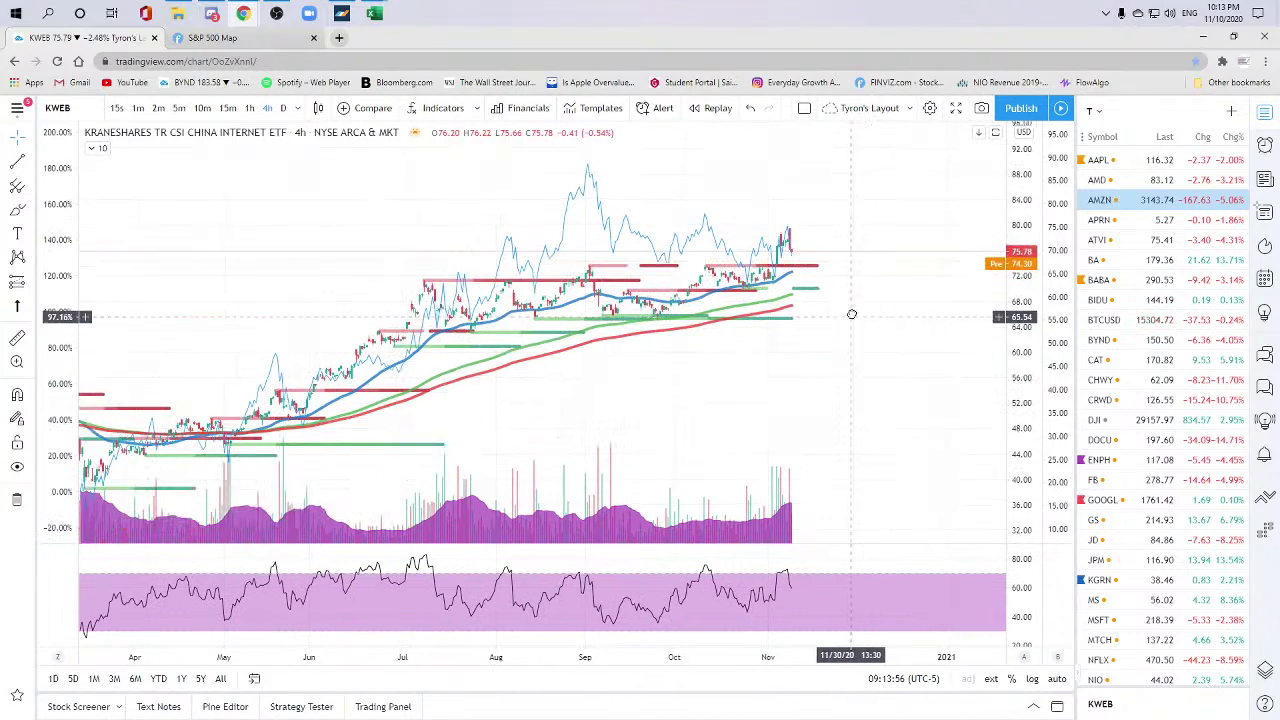
pyautogui.click(249, 108)
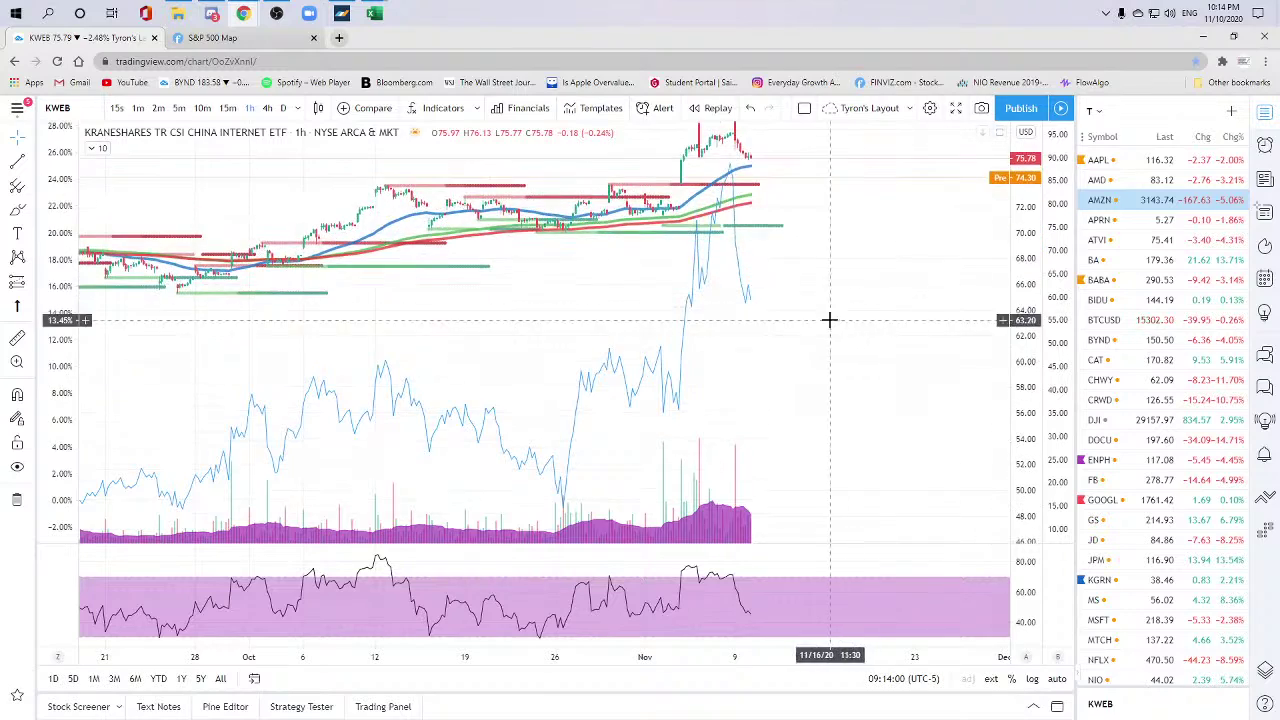
pyautogui.moveTo(829, 320); pyautogui.dragTo(929, 400)
pyautogui.moveTo(1030, 378); pyautogui.dragTo(900, 257)
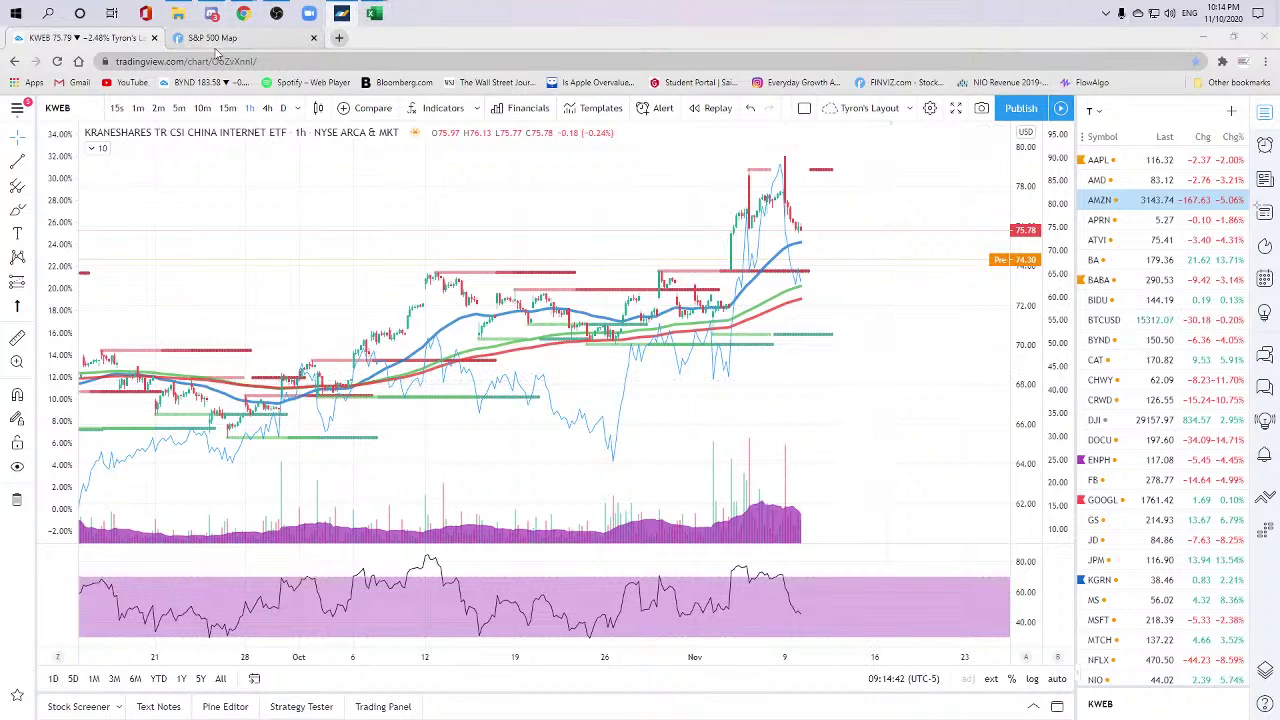
# Step: Open YouTube in a new browser tab, keeping the TradingView chart open, and open the account menu
pyautogui.click(122, 82)
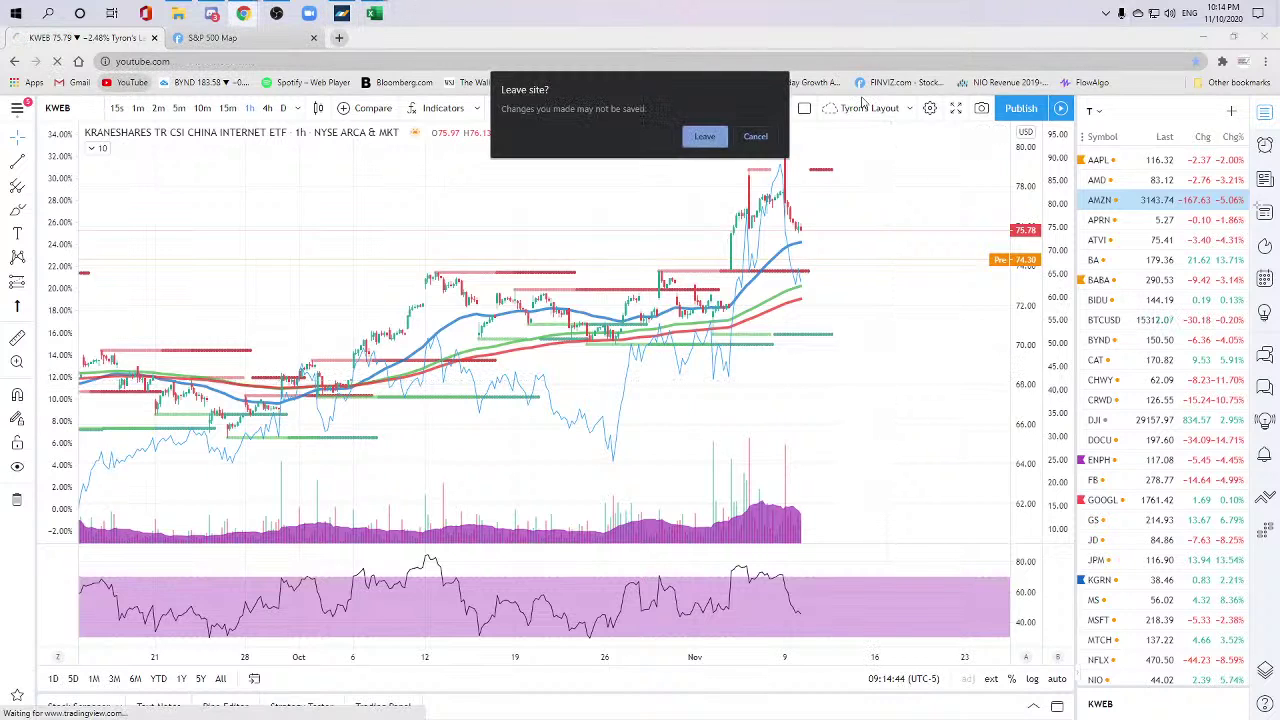
pyautogui.click(757, 134)
pyautogui.click(339, 37)
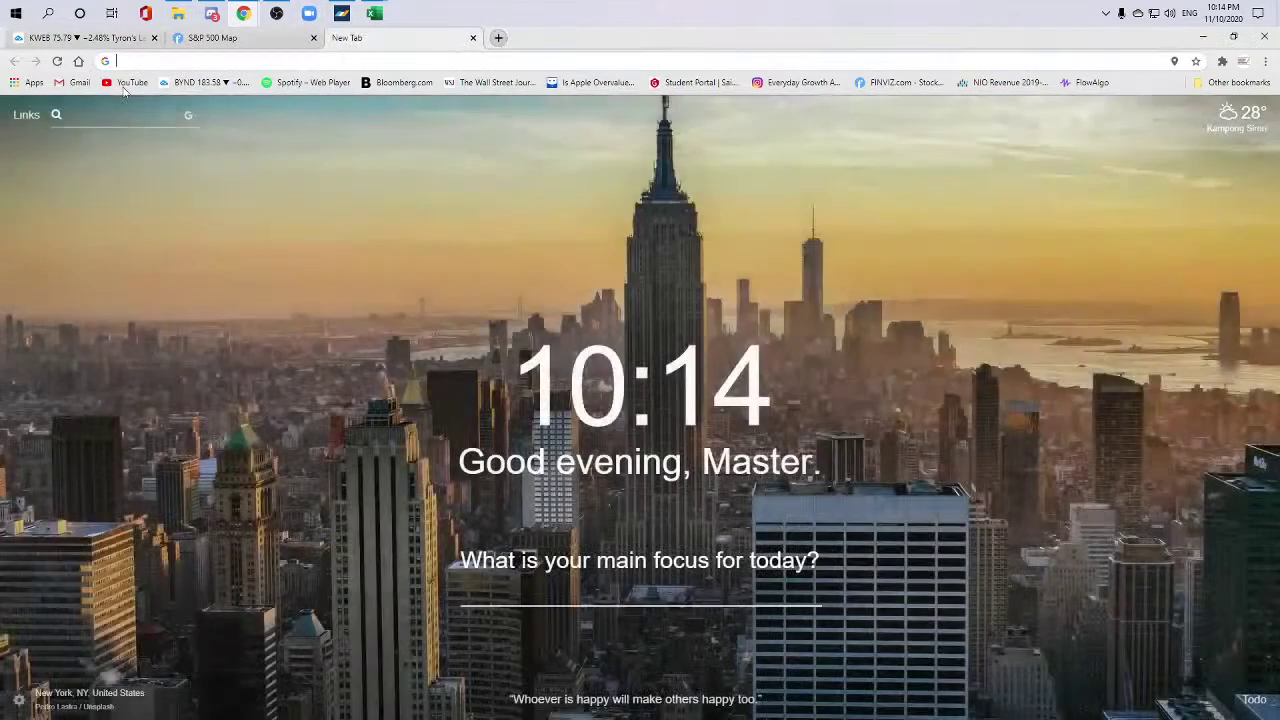
pyautogui.click(122, 82)
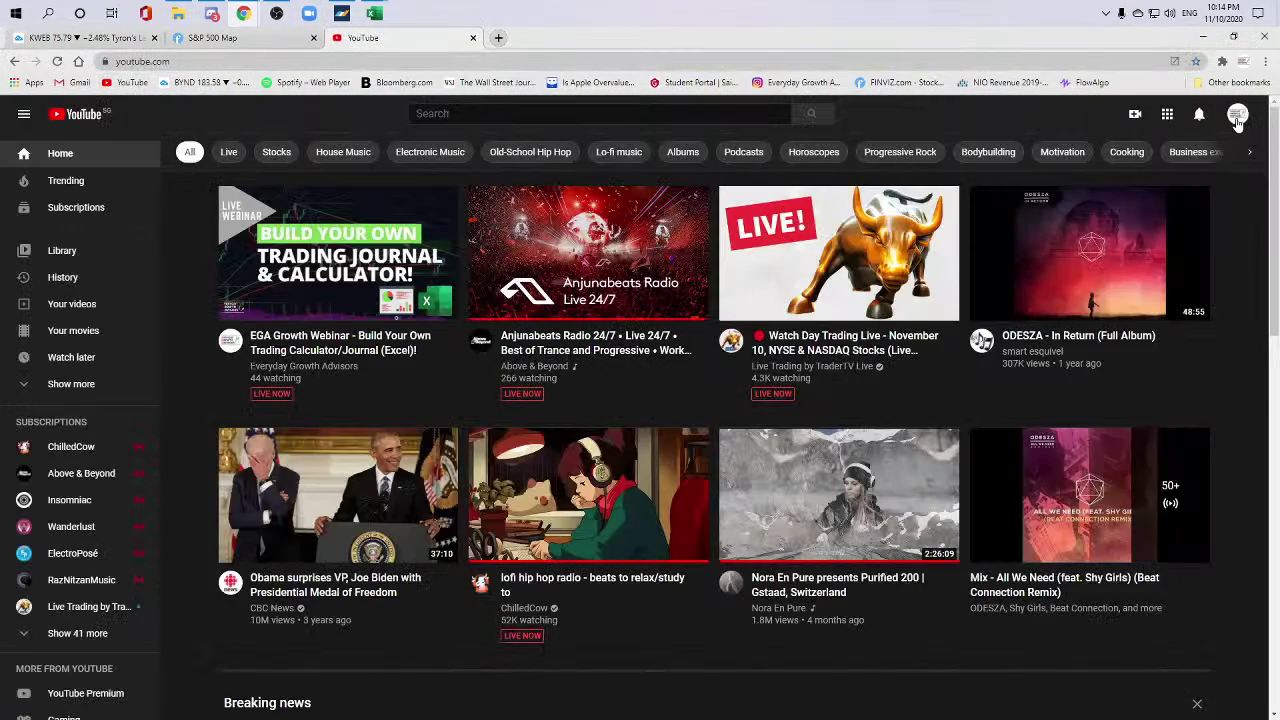
pyautogui.click(1238, 113)
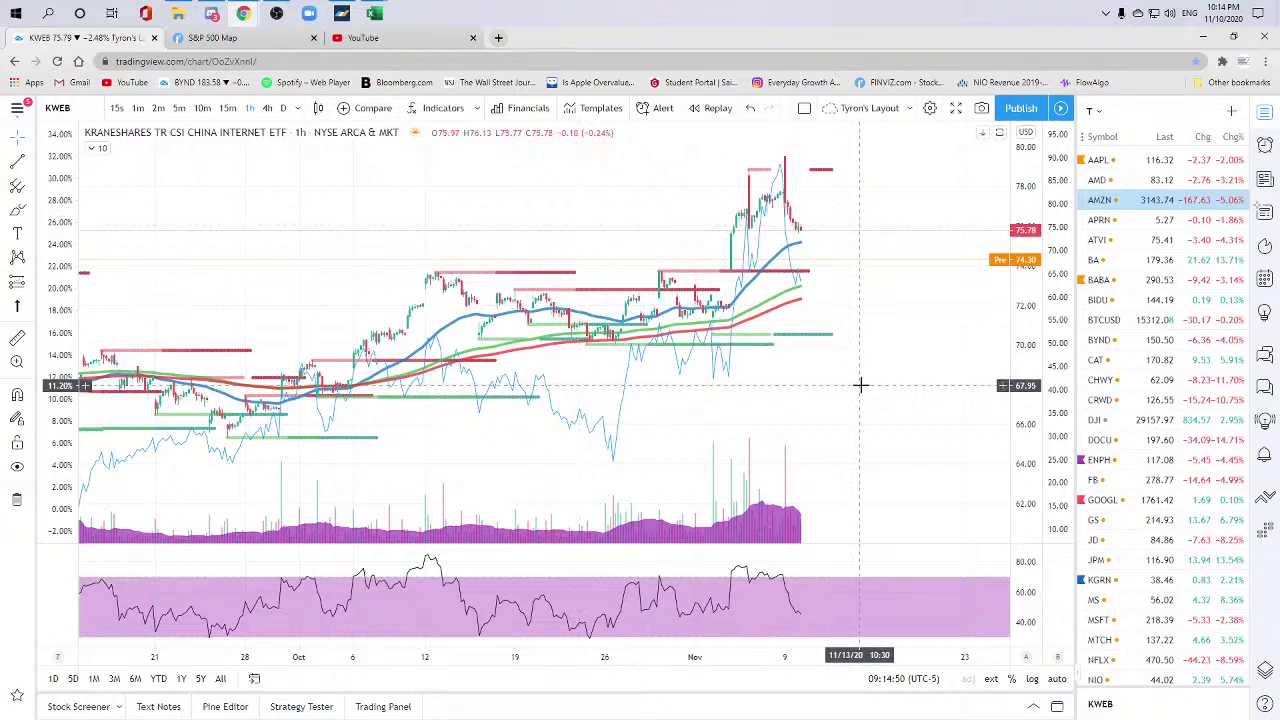
# Step: Open the JPM chart at the 1-hour interval and examine its recent price action and Fibonacci levels
pyautogui.write('JPM')
pyautogui.press('Return')
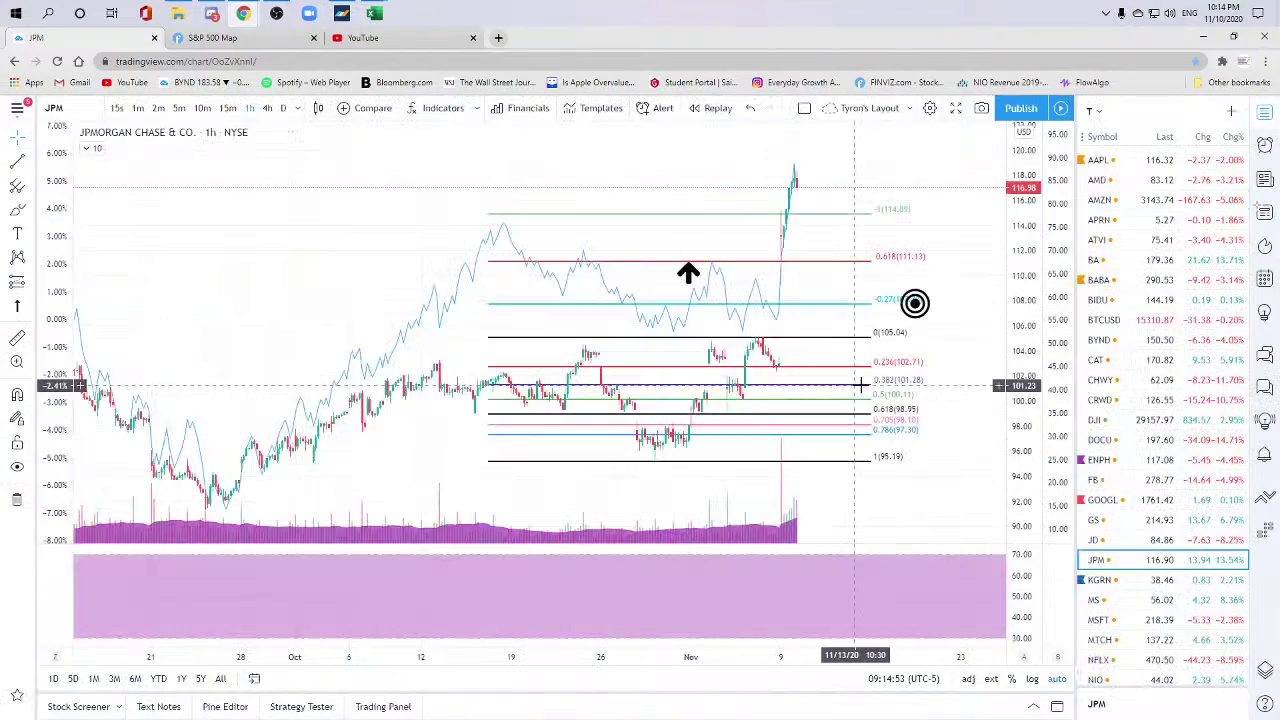
pyautogui.scroll(3, 855, 385)
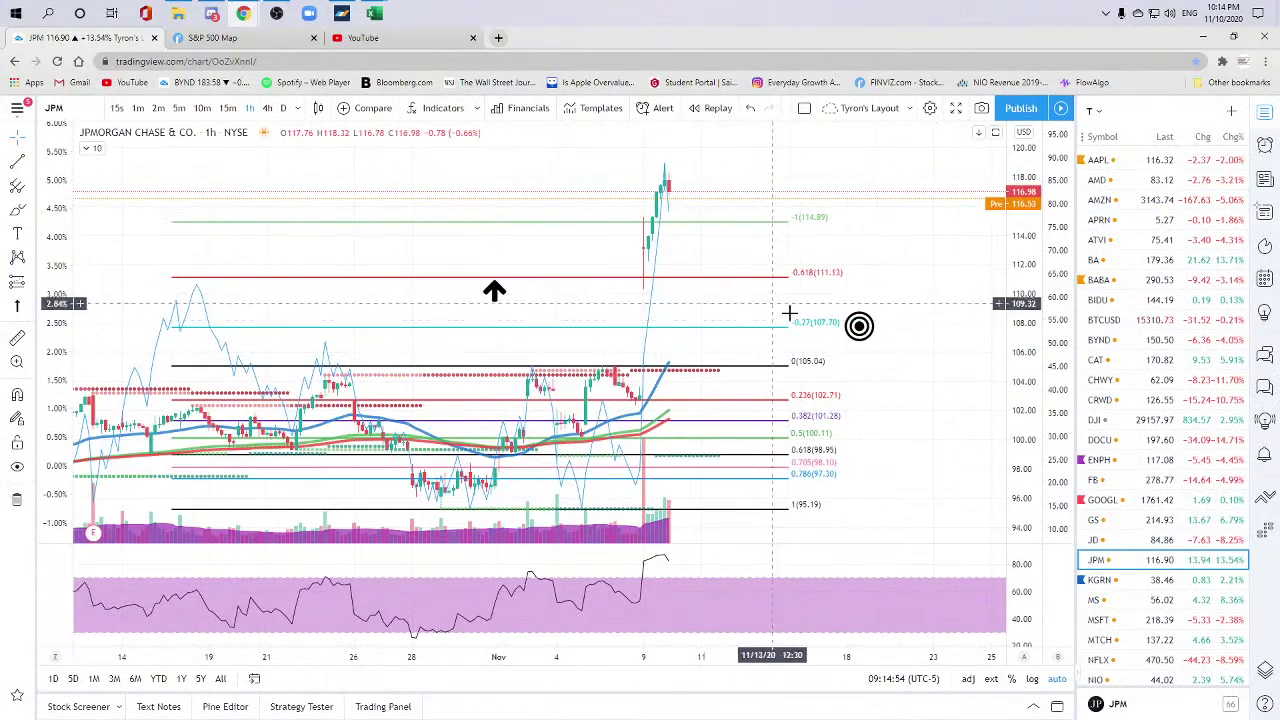
pyautogui.scroll(-1, 800, 330)
pyautogui.scroll(-2, 911, 383)
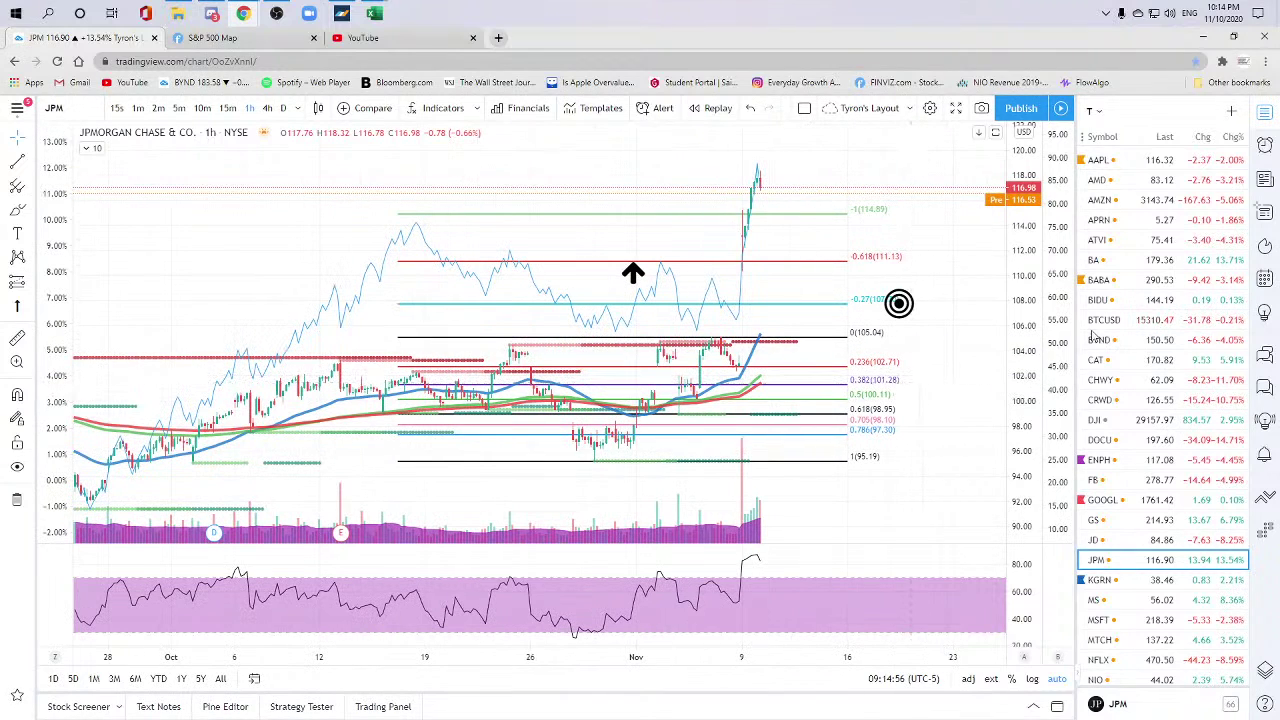
# Step: View the Morgan Stanley (MS) chart and the Goldman Sachs (GS) chart from the watchlist
pyautogui.scroll(-3, 1108, 348)
pyautogui.click(1100, 335)
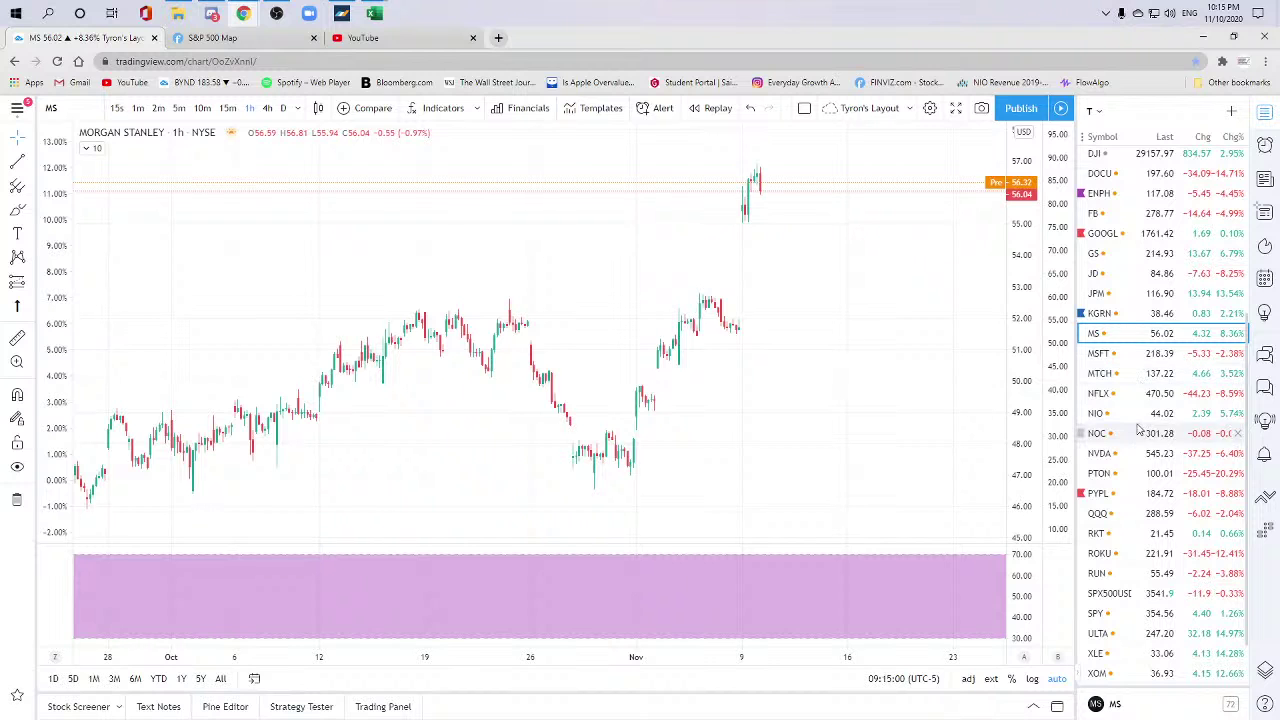
pyautogui.click(1129, 255)
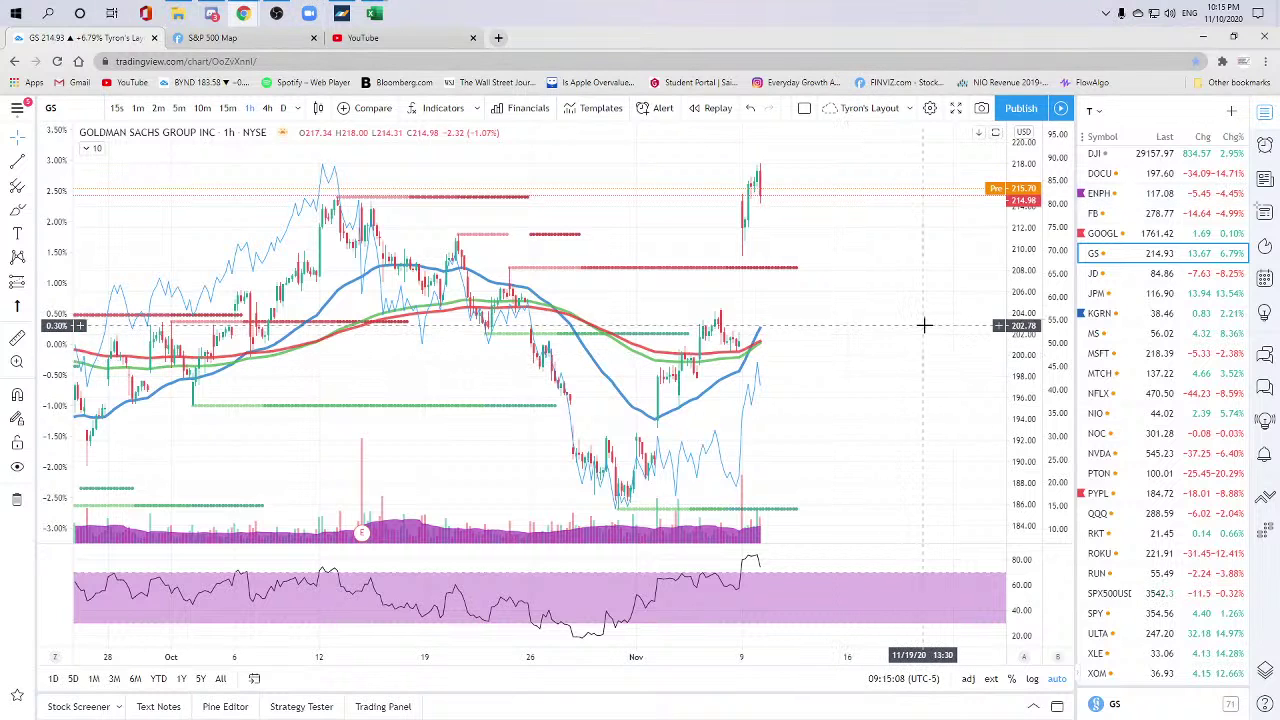
# Step: Open the QQQ chart and draw a rectangle zone between about 286.60 and 285.15, from mid-October to about 11/24/20
pyautogui.scroll(-1, 1192, 393)
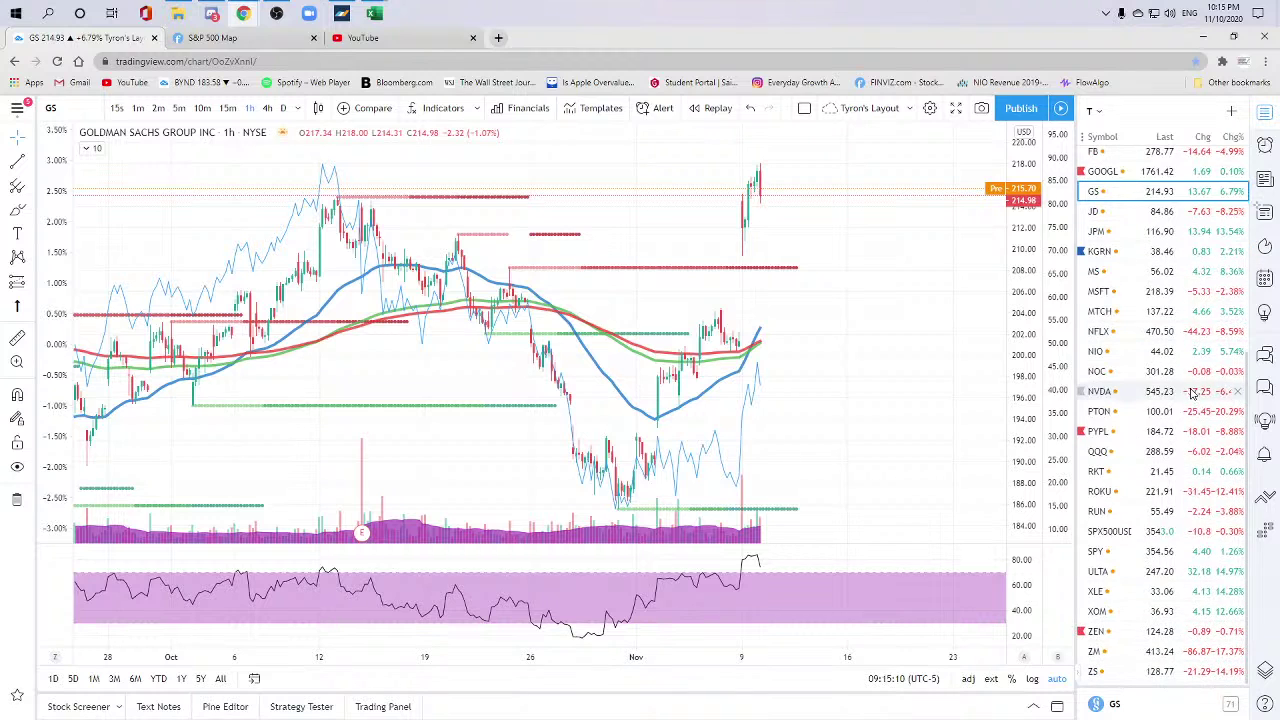
pyautogui.click(1165, 451)
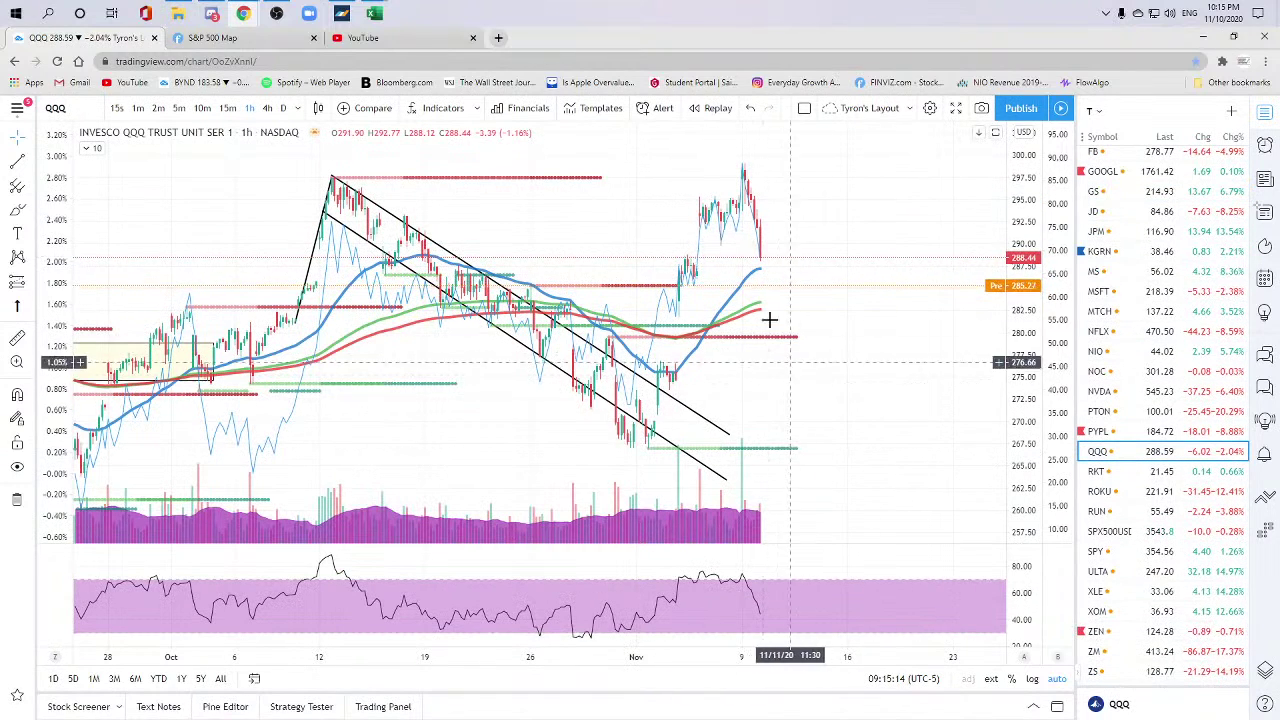
pyautogui.click(32, 214)
pyautogui.click(69, 263)
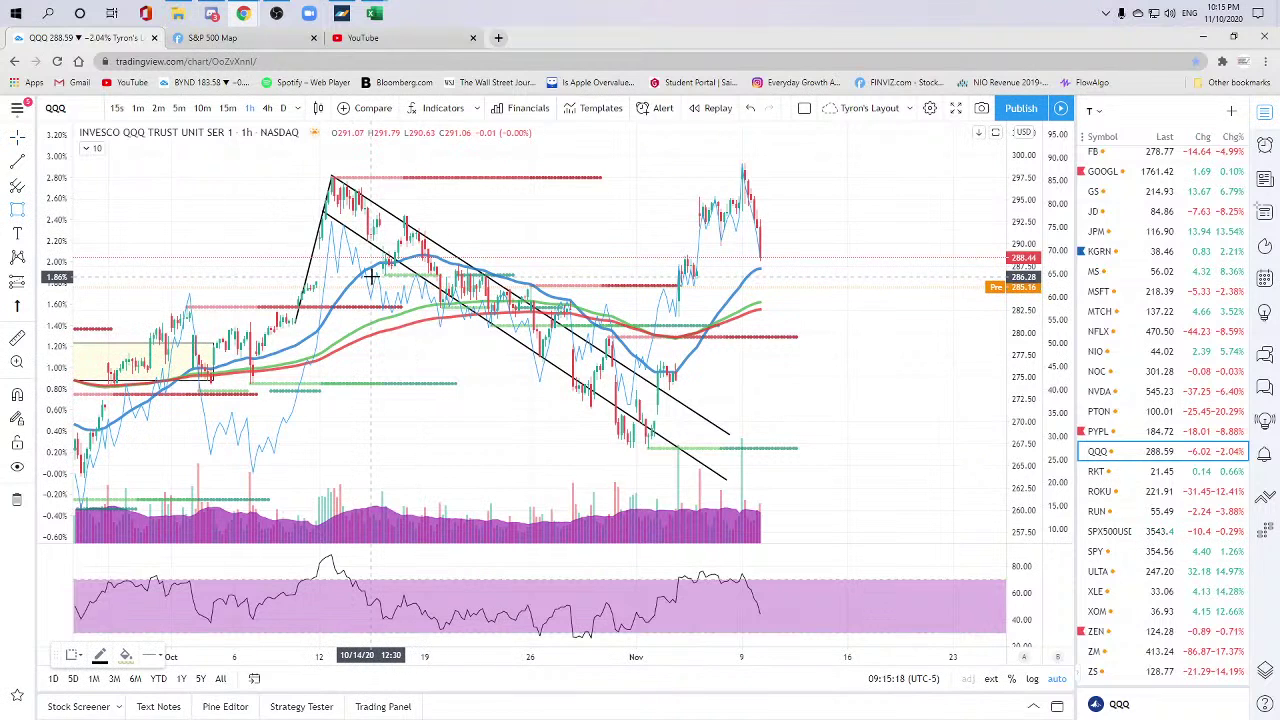
pyautogui.moveTo(371, 277); pyautogui.dragTo(984, 281)
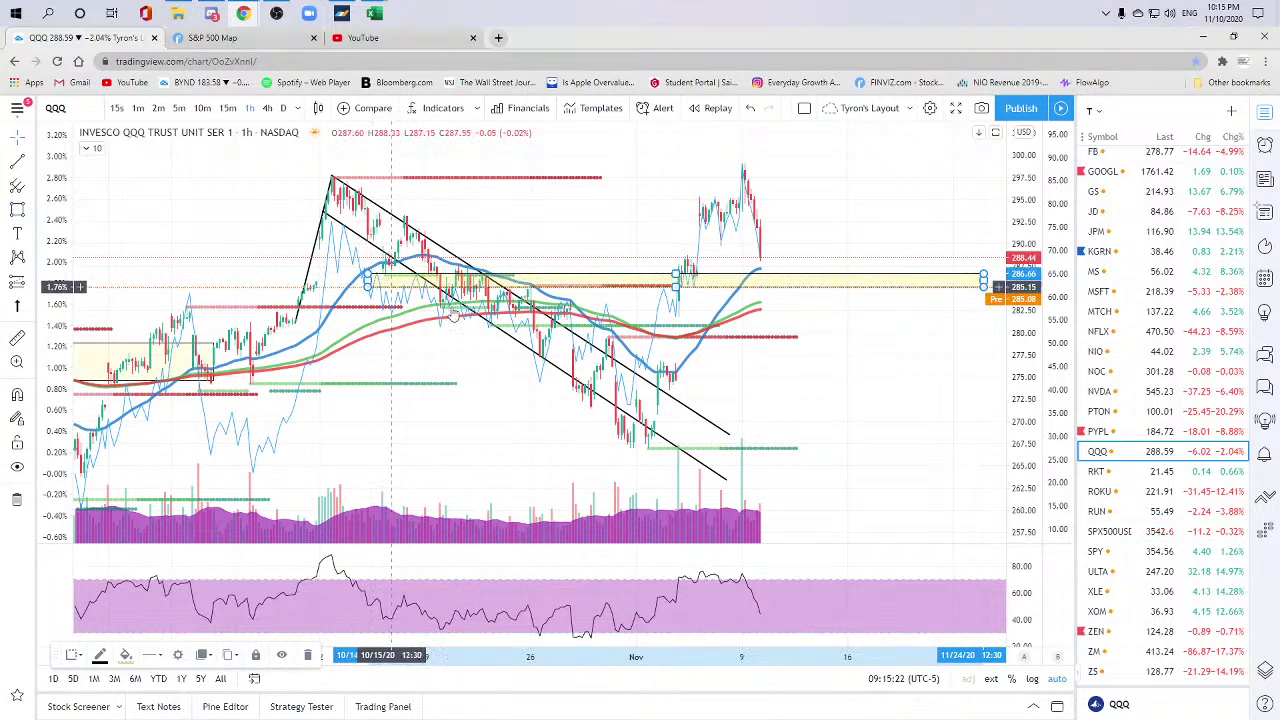
pyautogui.click(788, 318)
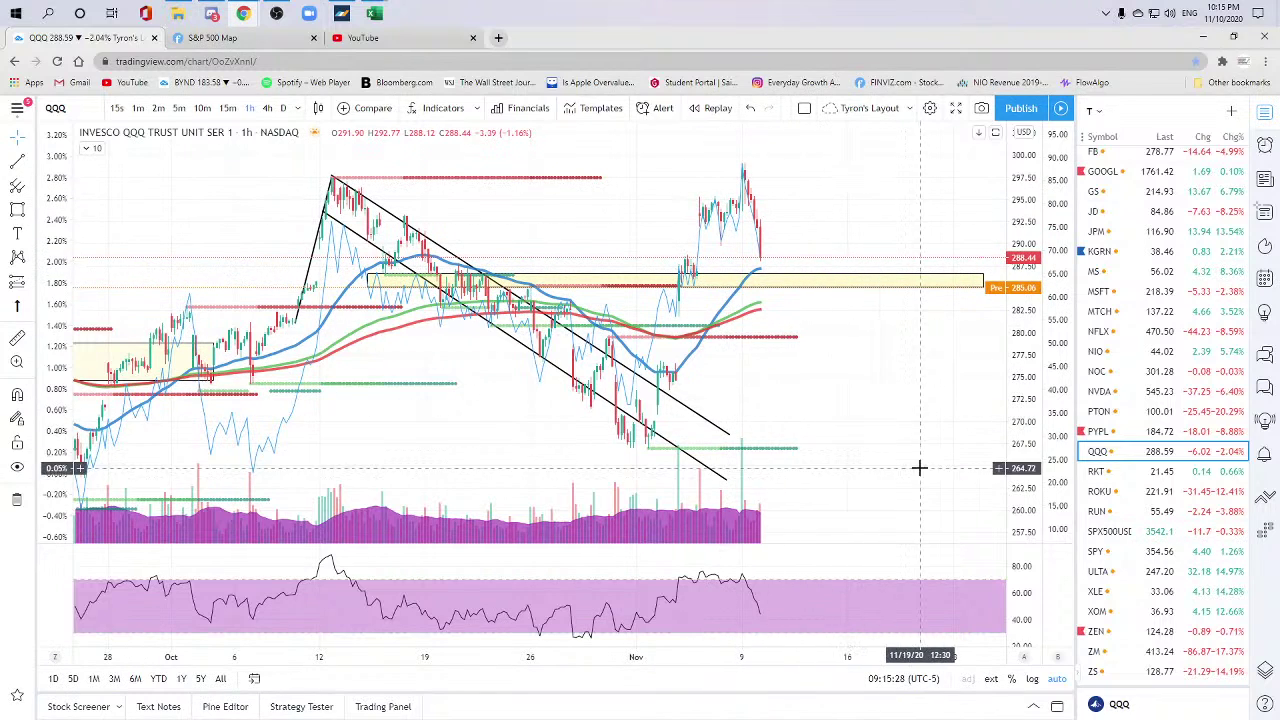
# Step: Draw a second, lower rectangle zone on the QQQ chart between about 280.80 and 279.67, from 10/19/20 to about 11/30/20
pyautogui.moveTo(920, 463); pyautogui.dragTo(831, 466)
pyautogui.scroll(-1, 756, 377)
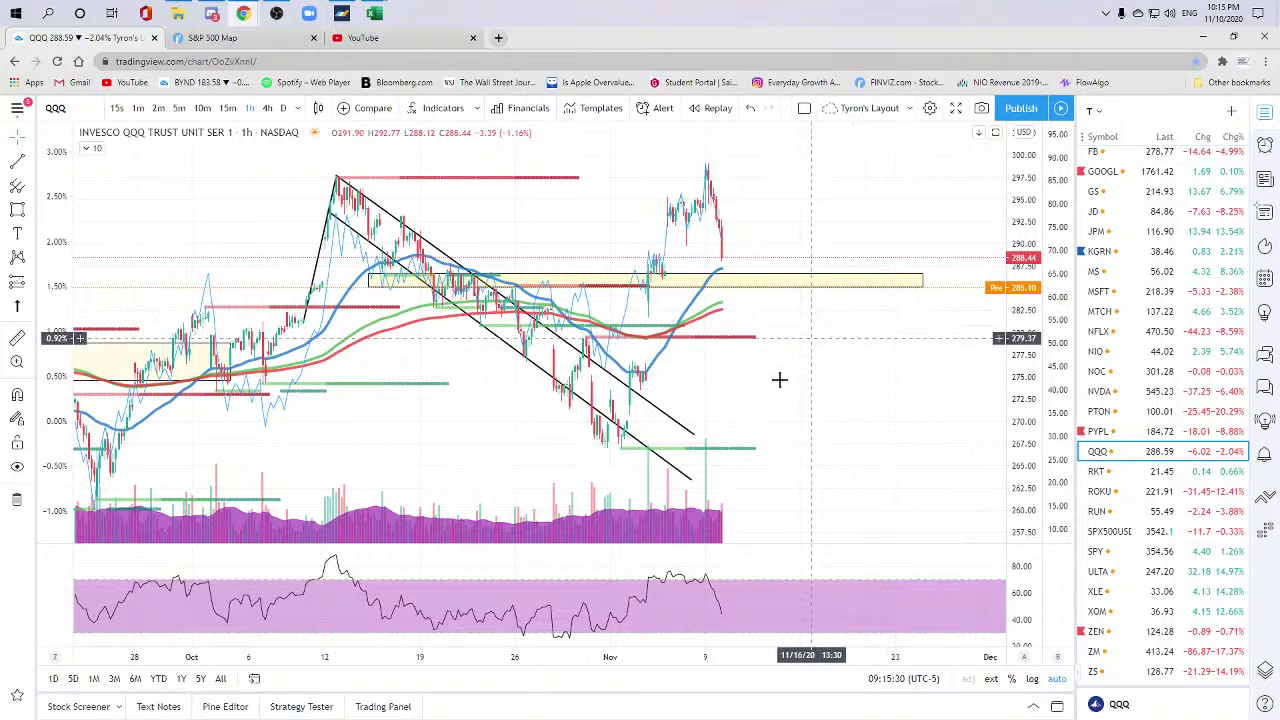
pyautogui.click(17, 209)
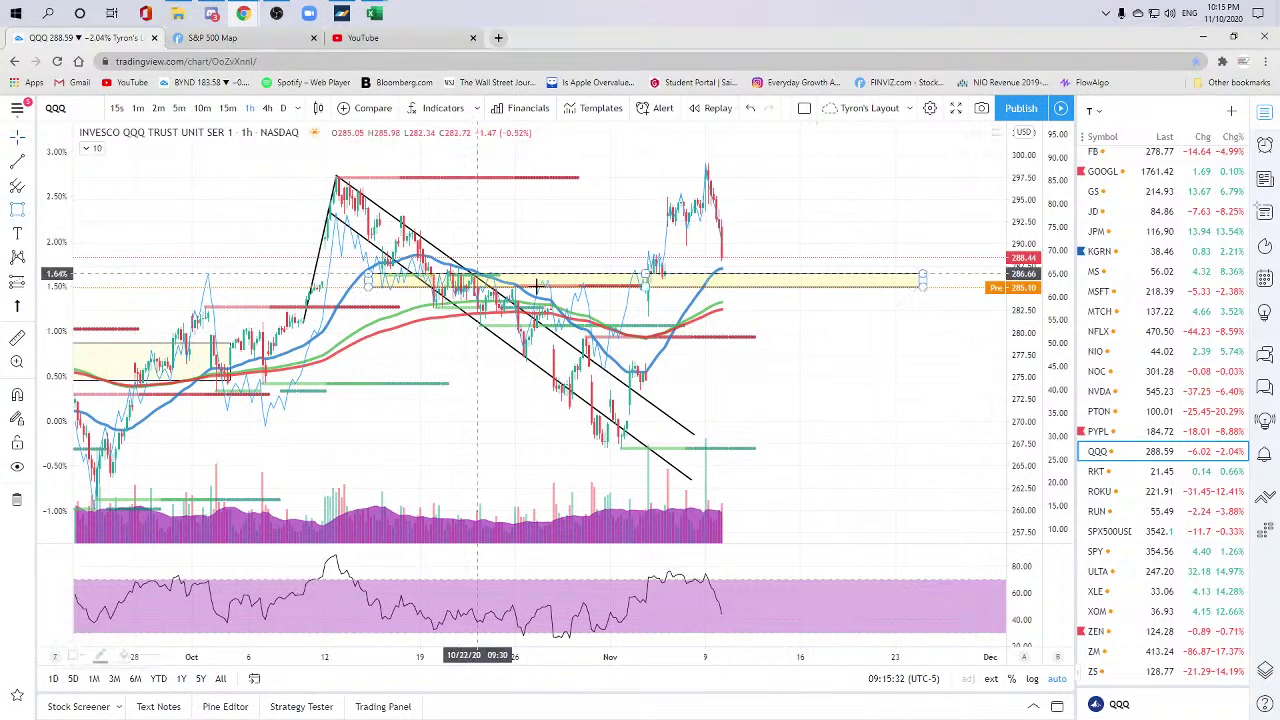
pyautogui.moveTo(433, 325)
pyautogui.mouseDown()
pyautogui.moveTo(990, 346)
pyautogui.moveTo(990, 332)
pyautogui.mouseUp()
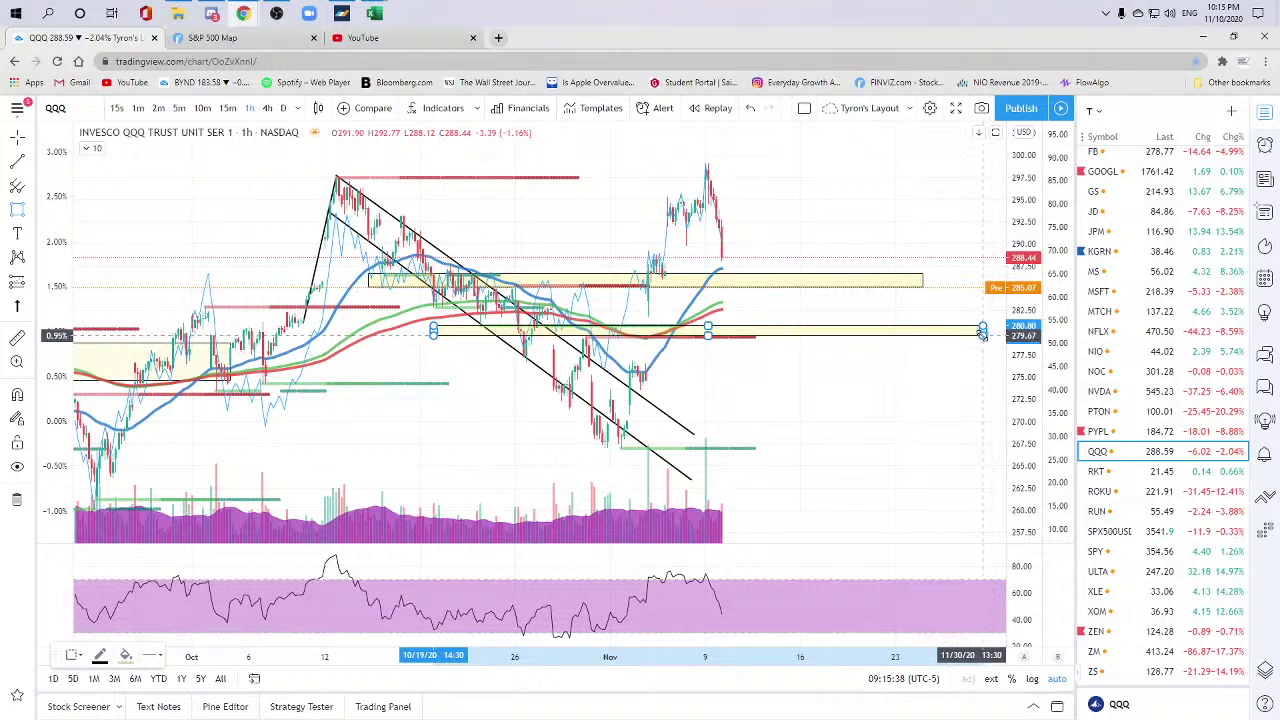
pyautogui.moveTo(983, 333); pyautogui.dragTo(981, 334)
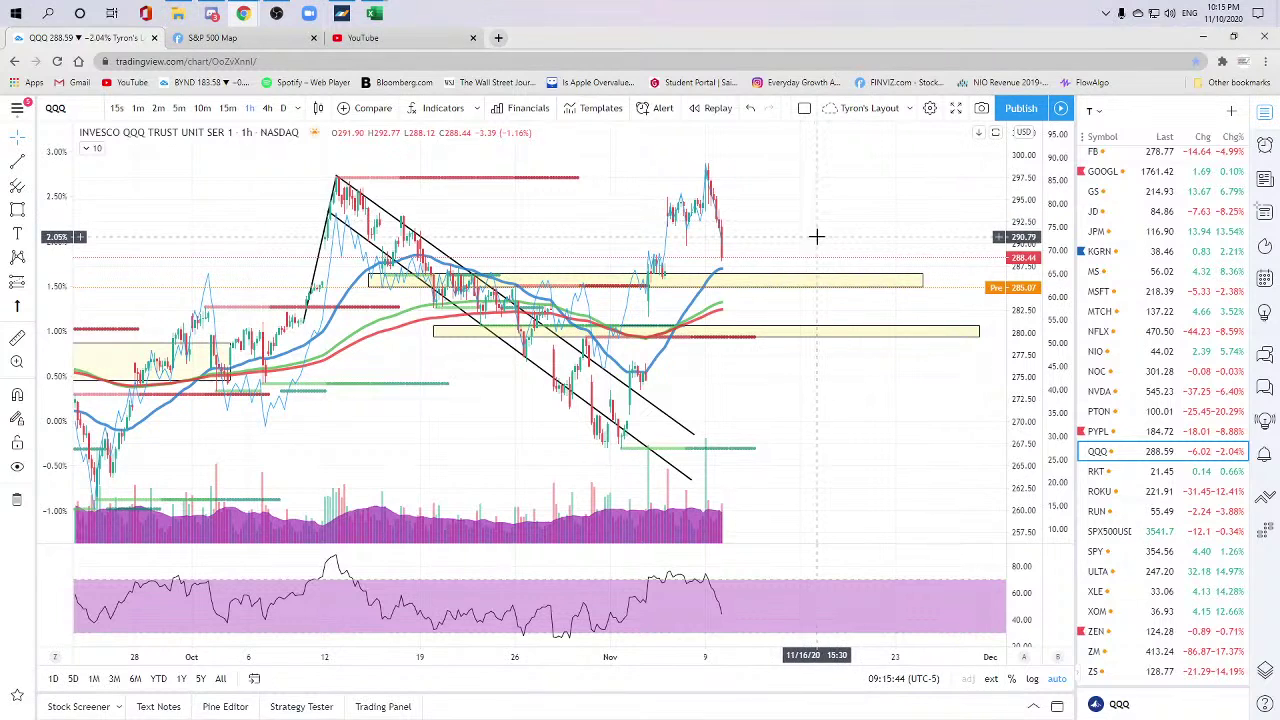
# Step: Open the NIO chart and view it at the daily and 4-hour intervals
pyautogui.write('NIO')
pyautogui.press('Return')
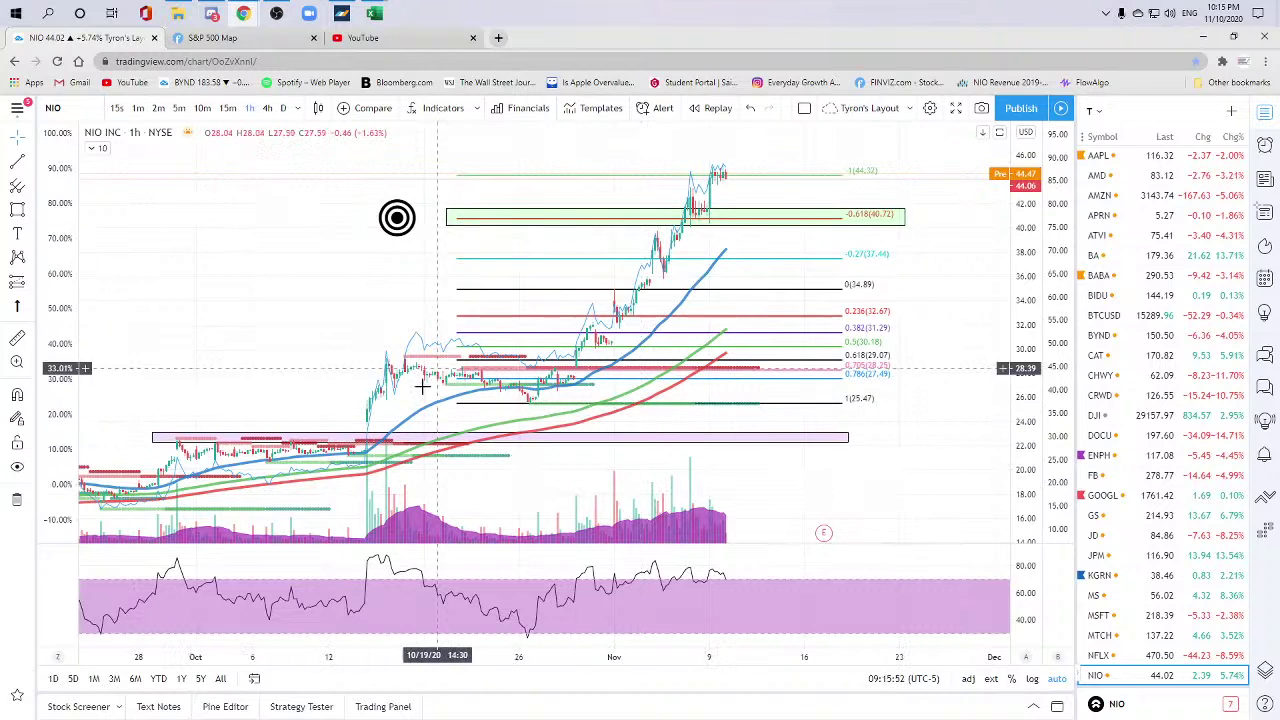
pyautogui.click(283, 108)
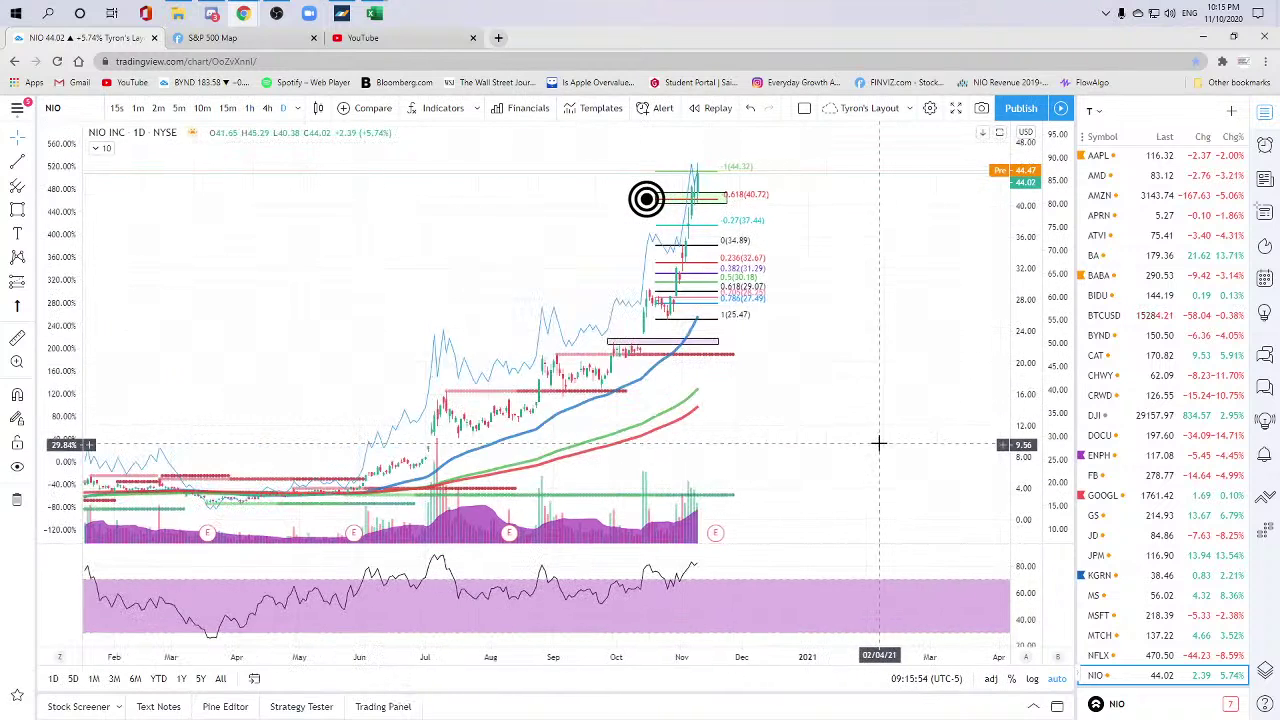
pyautogui.scroll(-1, 728, 357)
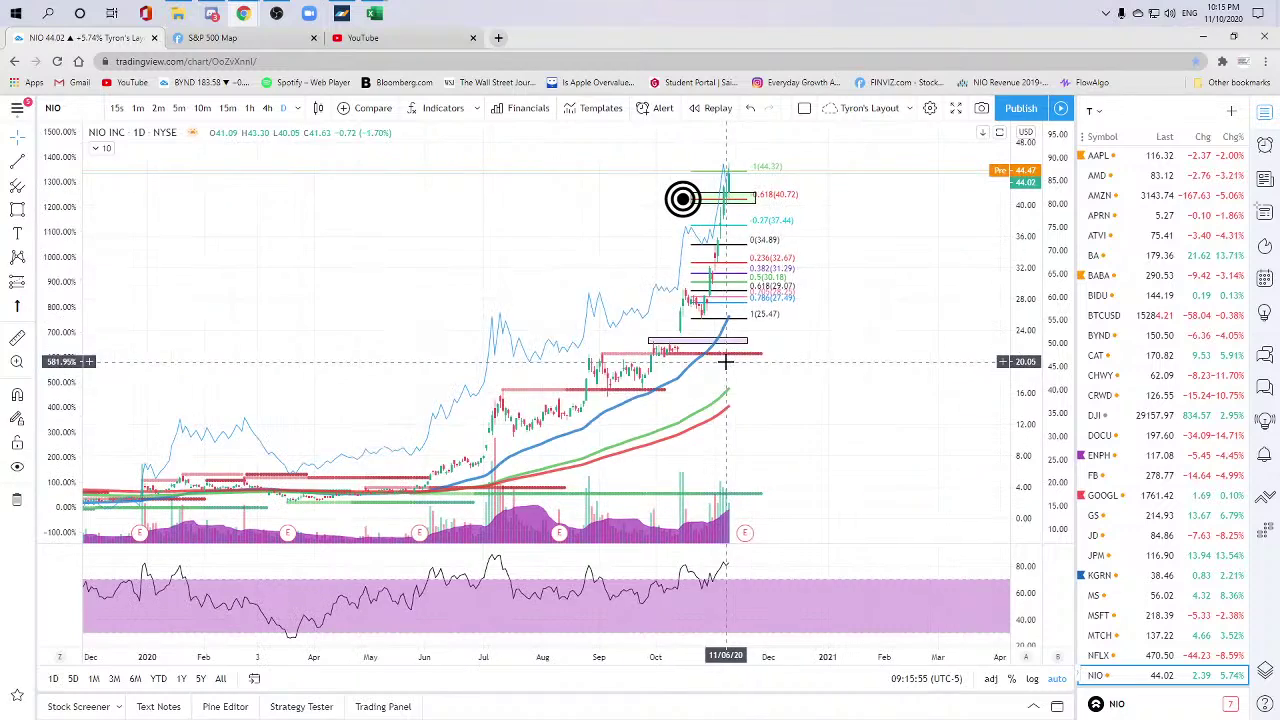
pyautogui.click(268, 108)
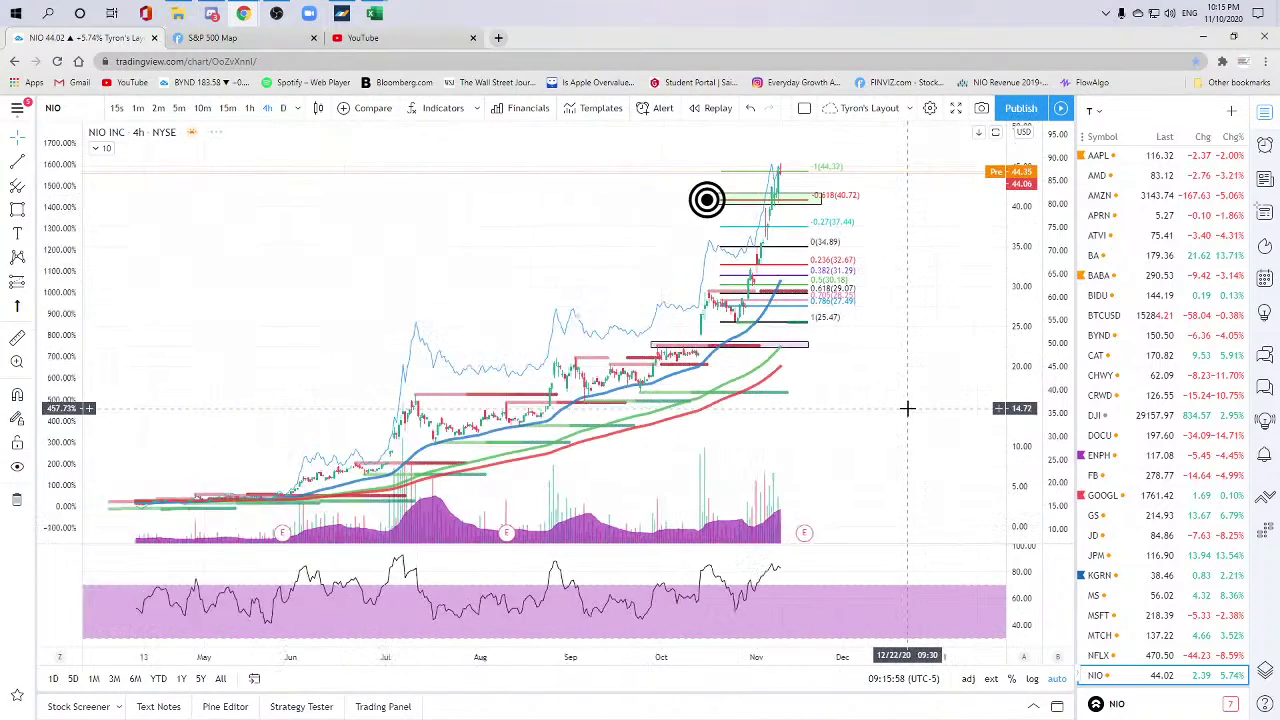
pyautogui.scroll(2, 907, 408)
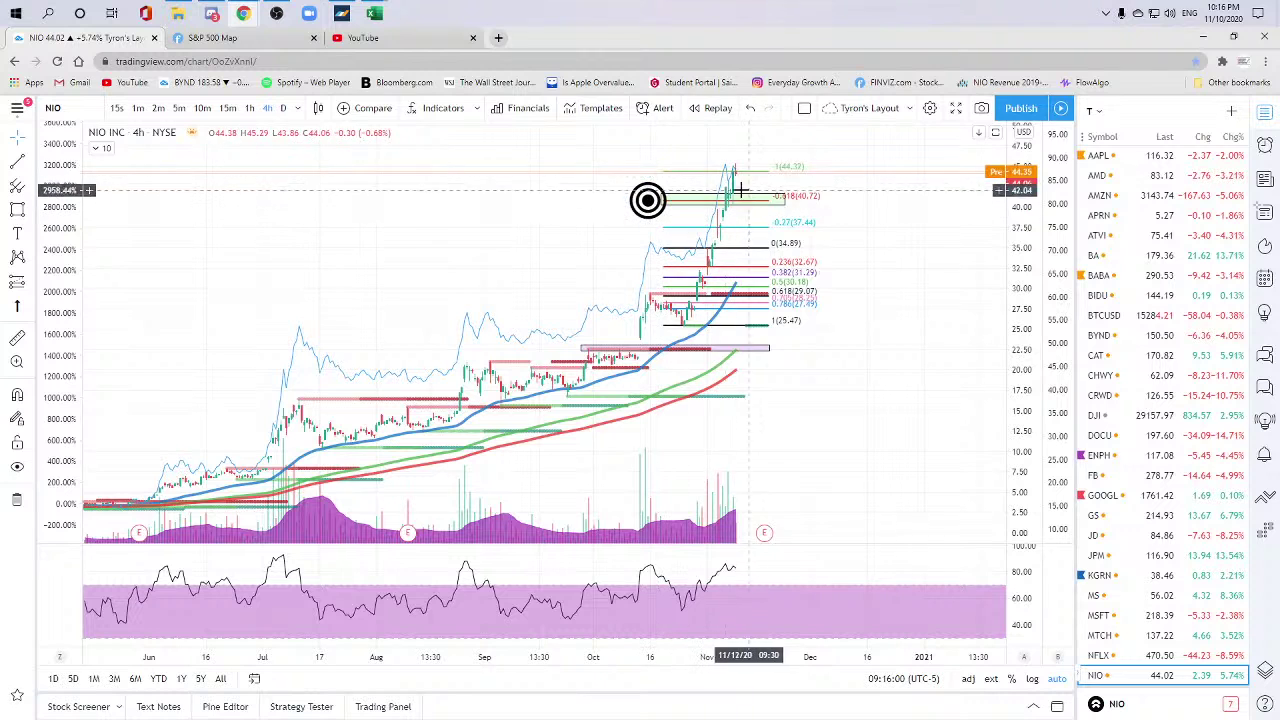
# Step: Delete the Fibonacci retracement from the NIO chart and return the chart to the daily interval
pyautogui.click(783, 262)
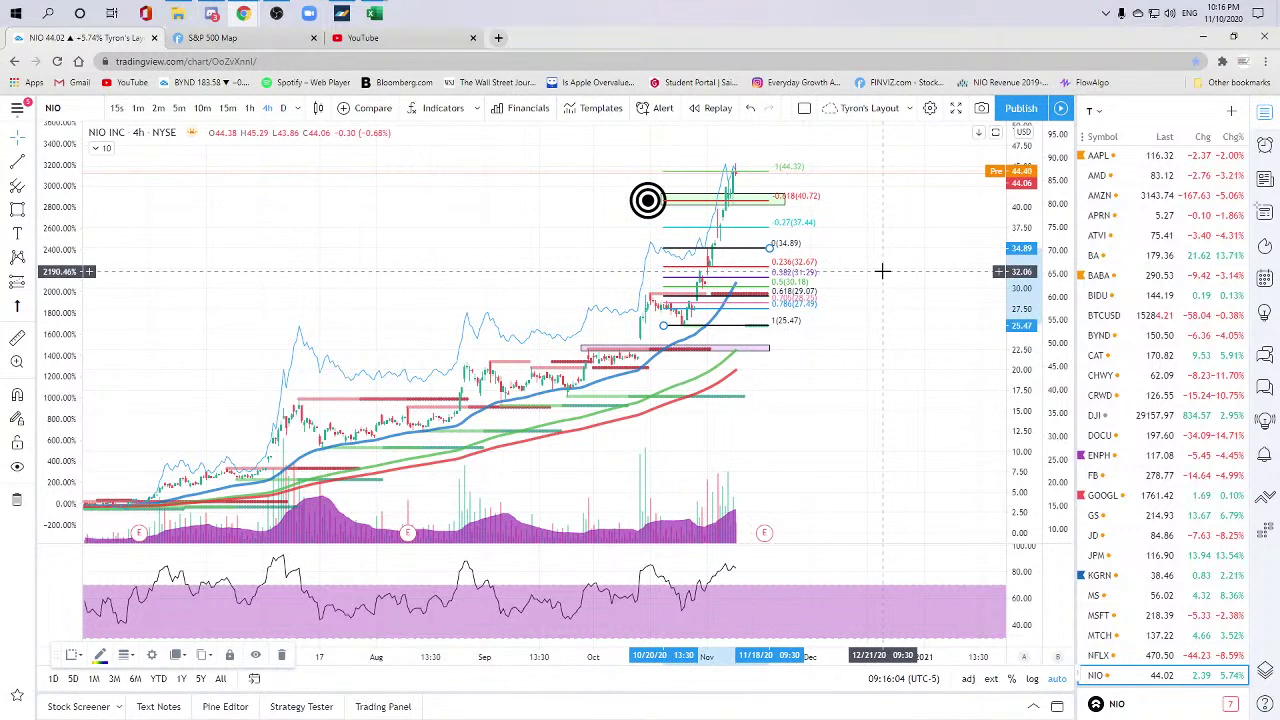
pyautogui.press('Delete')
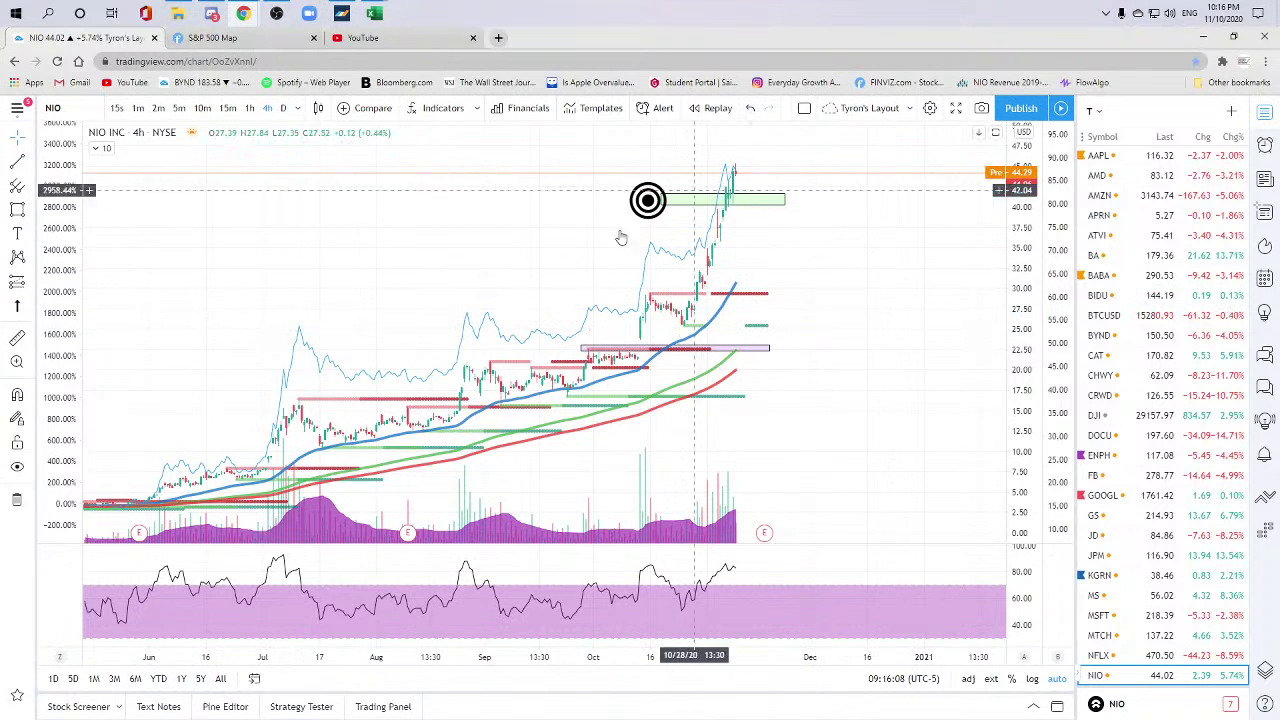
pyautogui.click(283, 108)
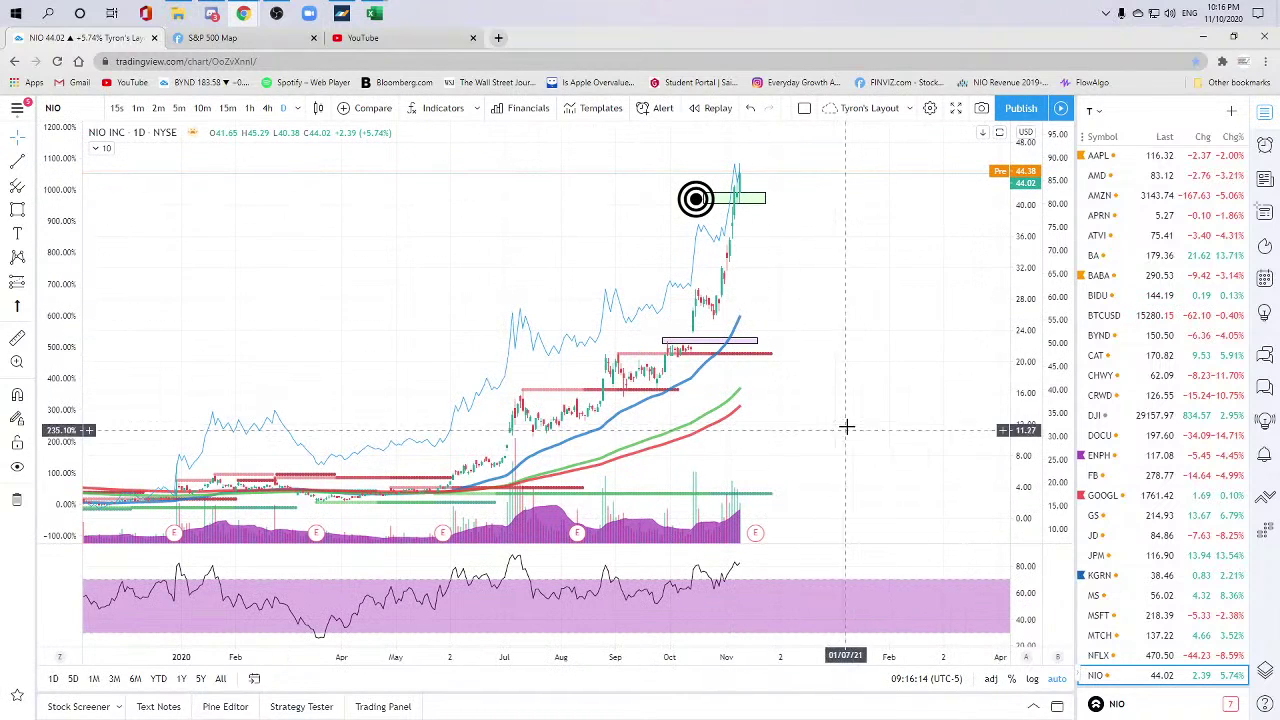
pyautogui.scroll(3, 846, 427)
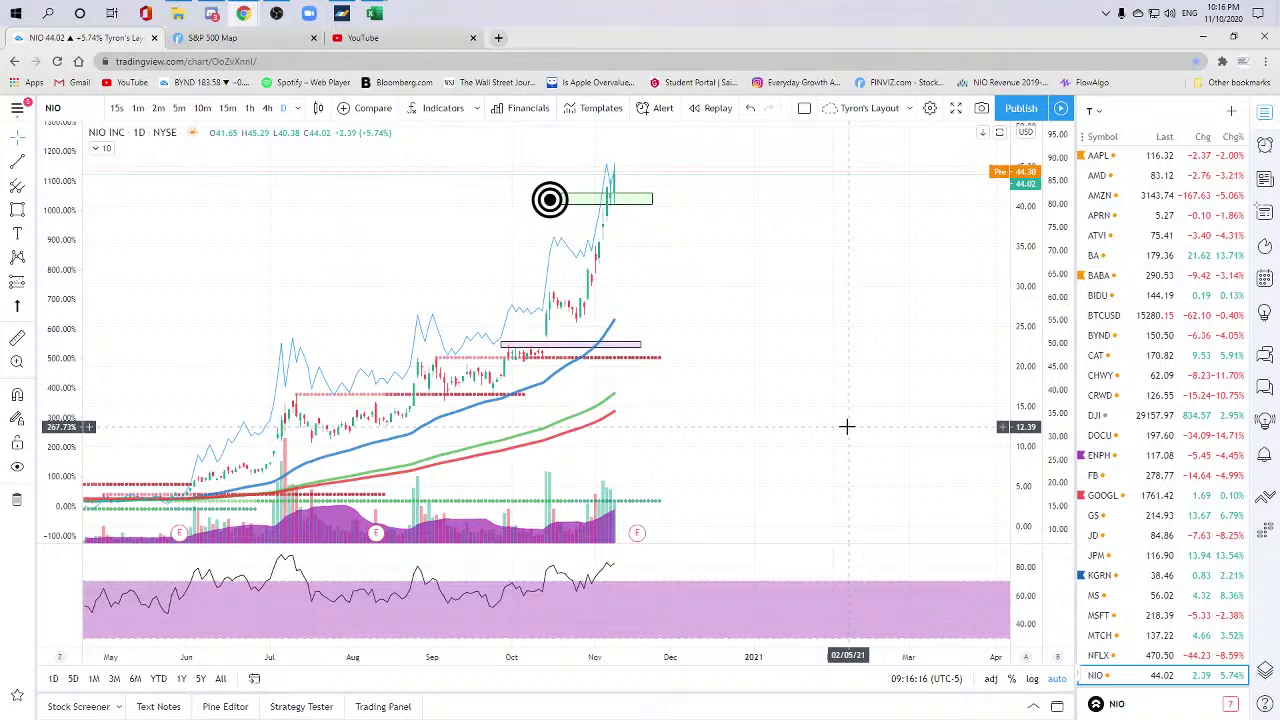
pyautogui.scroll(-2, 683, 398)
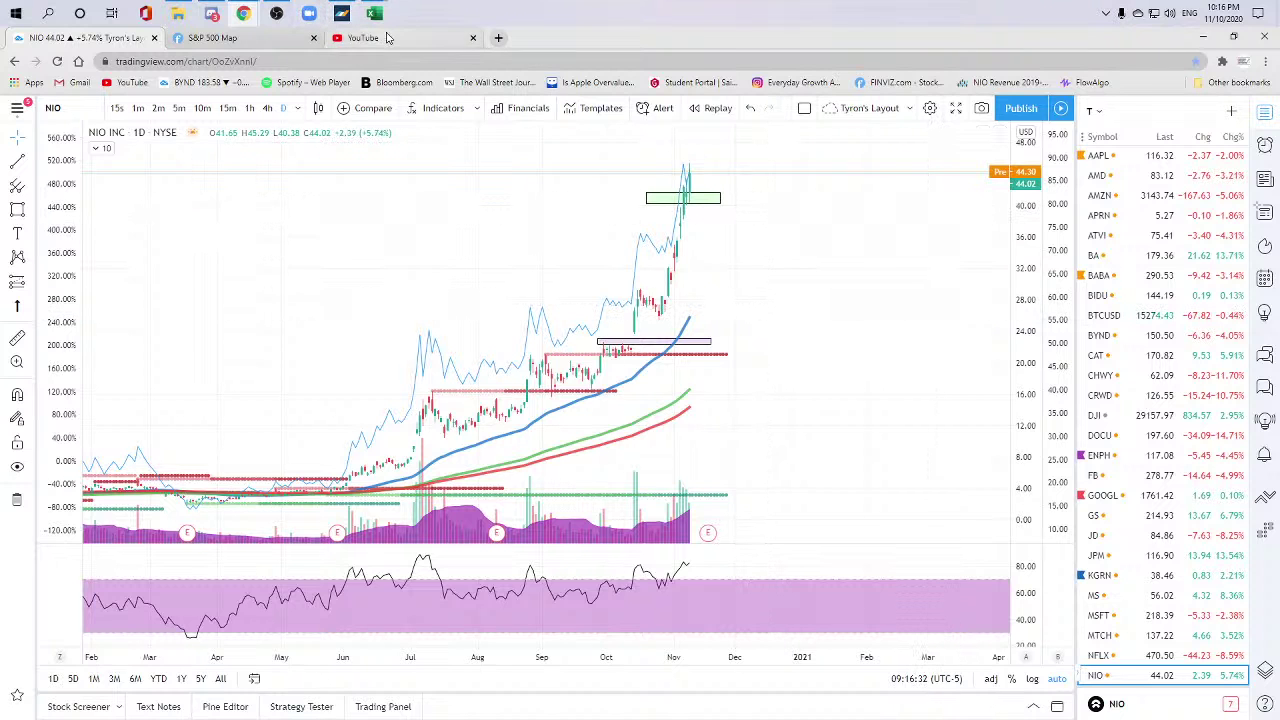
# Step: Check the YouTube home page, return to TradingView and open the Boeing (BA) chart
pyautogui.click(330, 37)
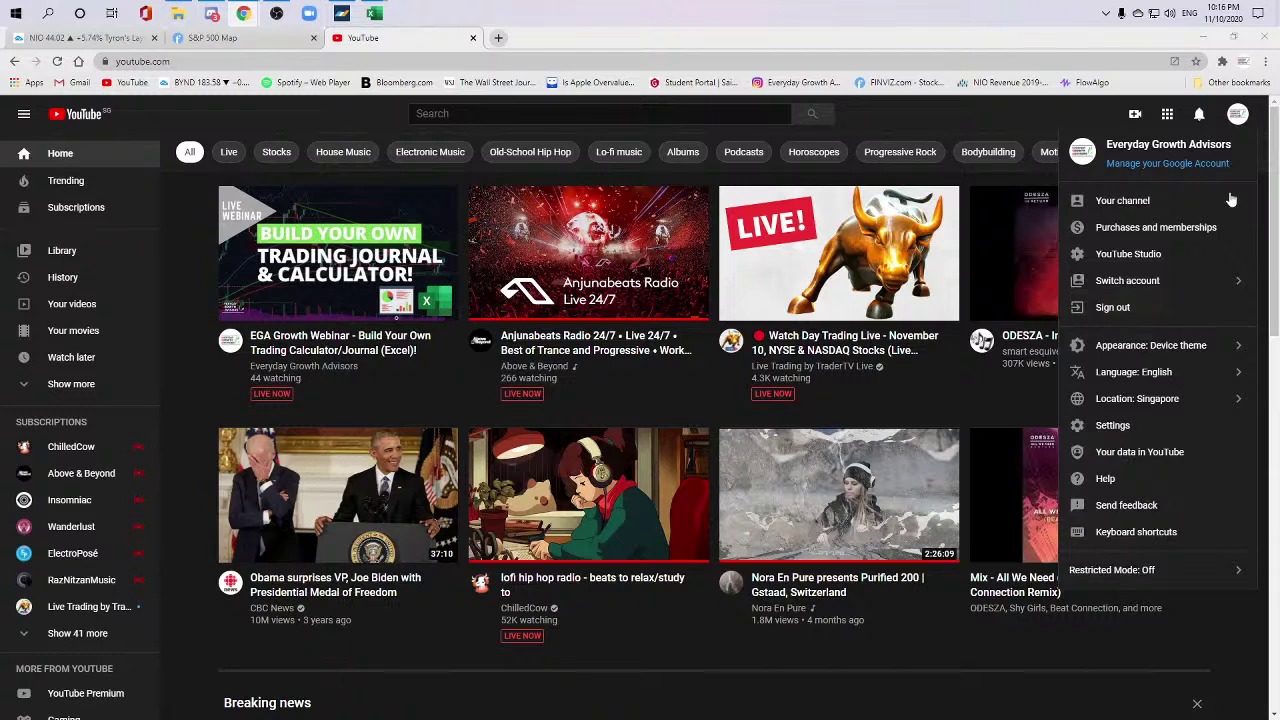
pyautogui.click(100, 37)
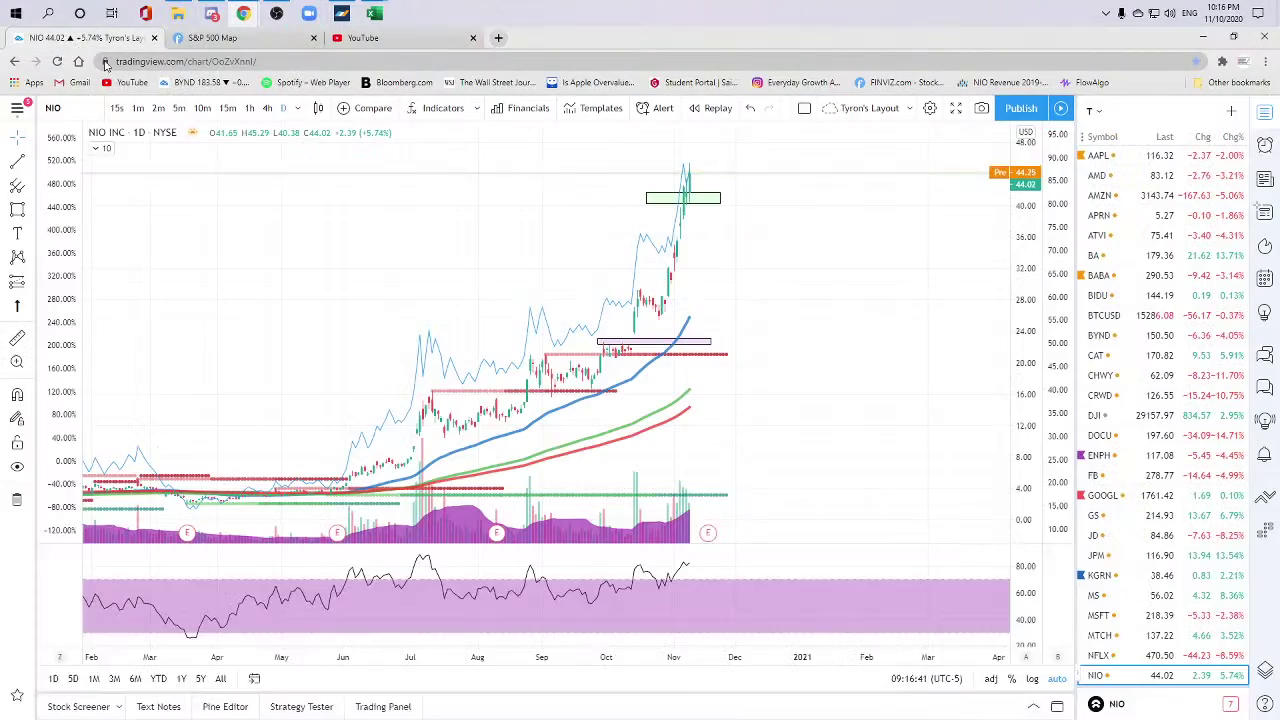
pyautogui.write('BA')
pyautogui.press('Return')
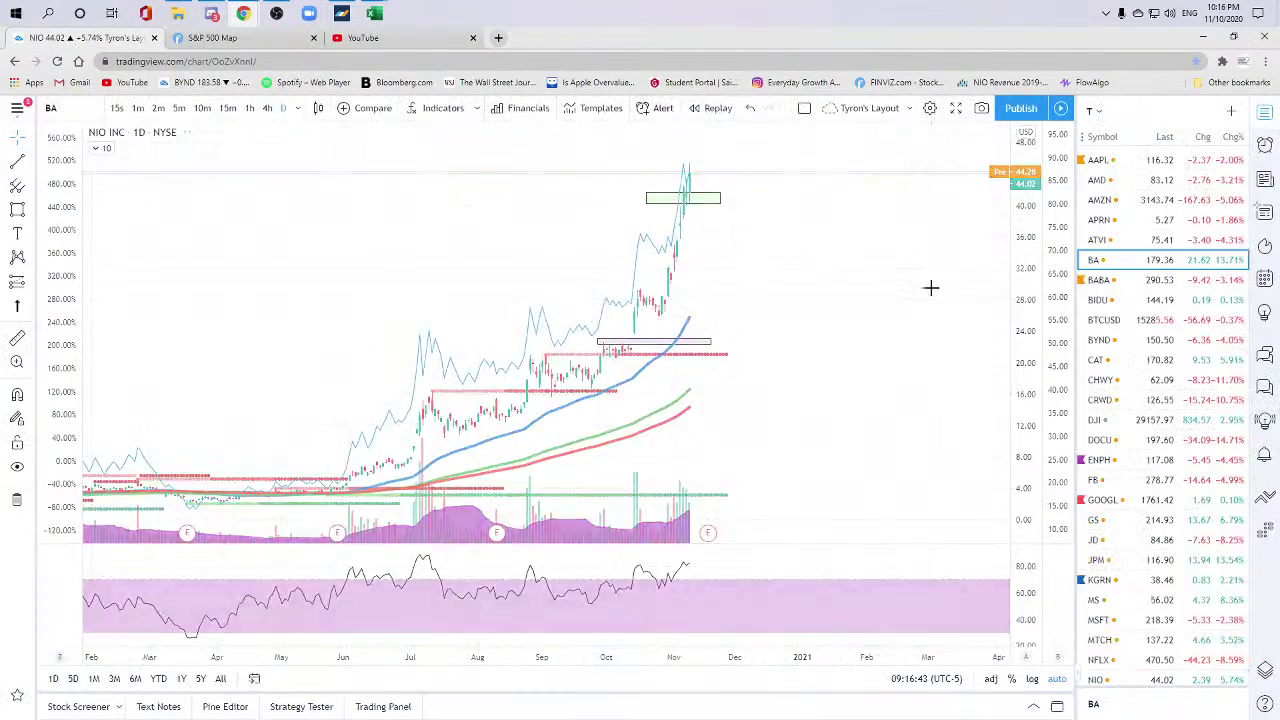
pyautogui.scroll(2, 774, 314)
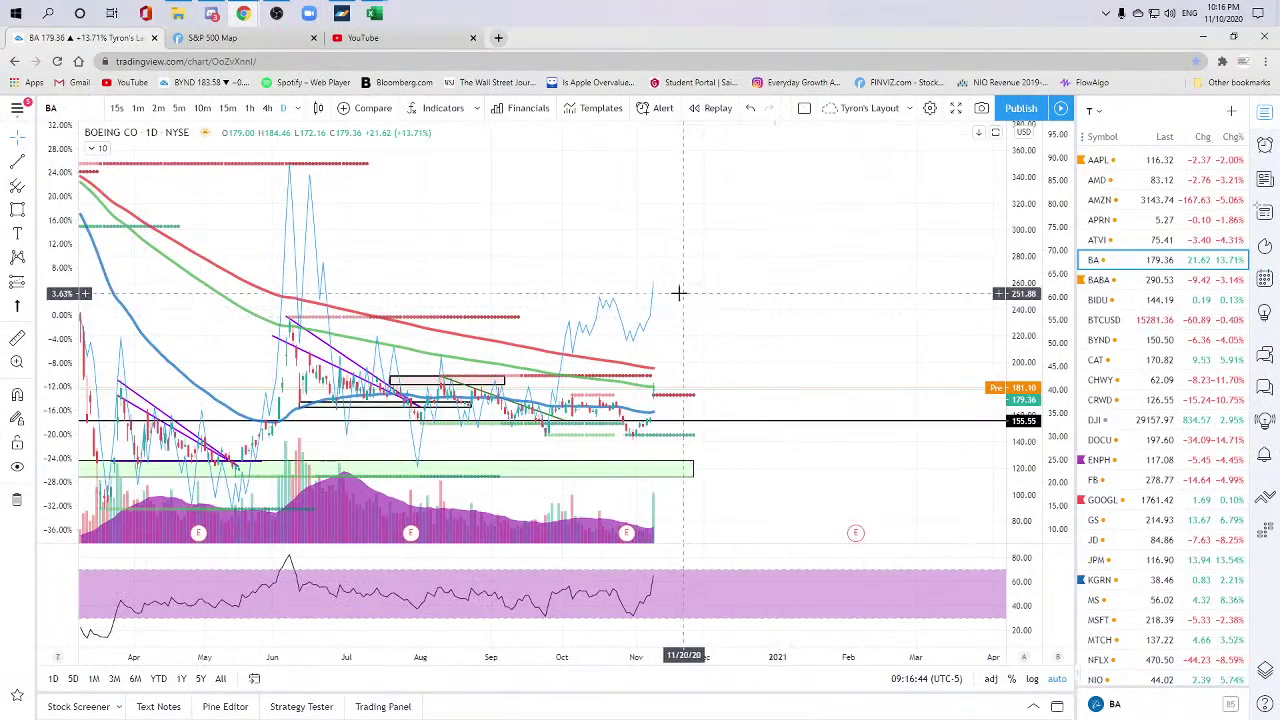
# Step: Compare the BA chart at the 1-hour and 4-hour intervals, finishing on the 1-hour view
pyautogui.click(249, 107)
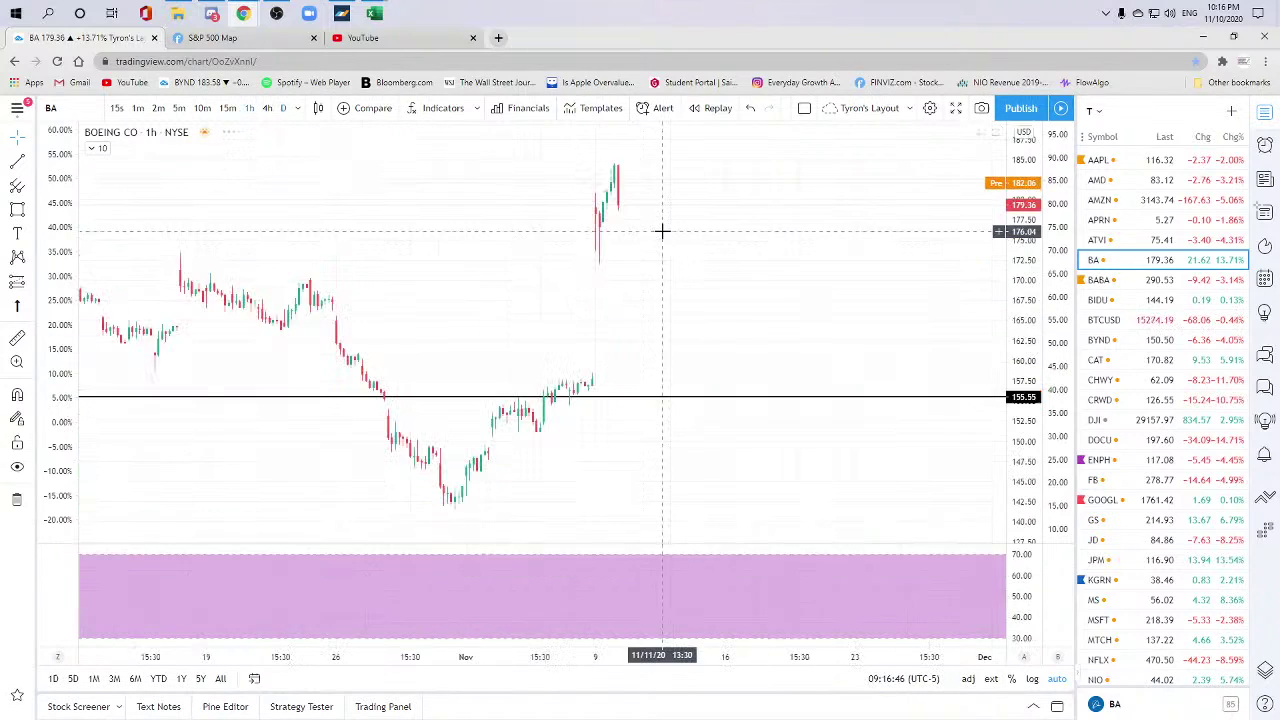
pyautogui.scroll(-2, 831, 294)
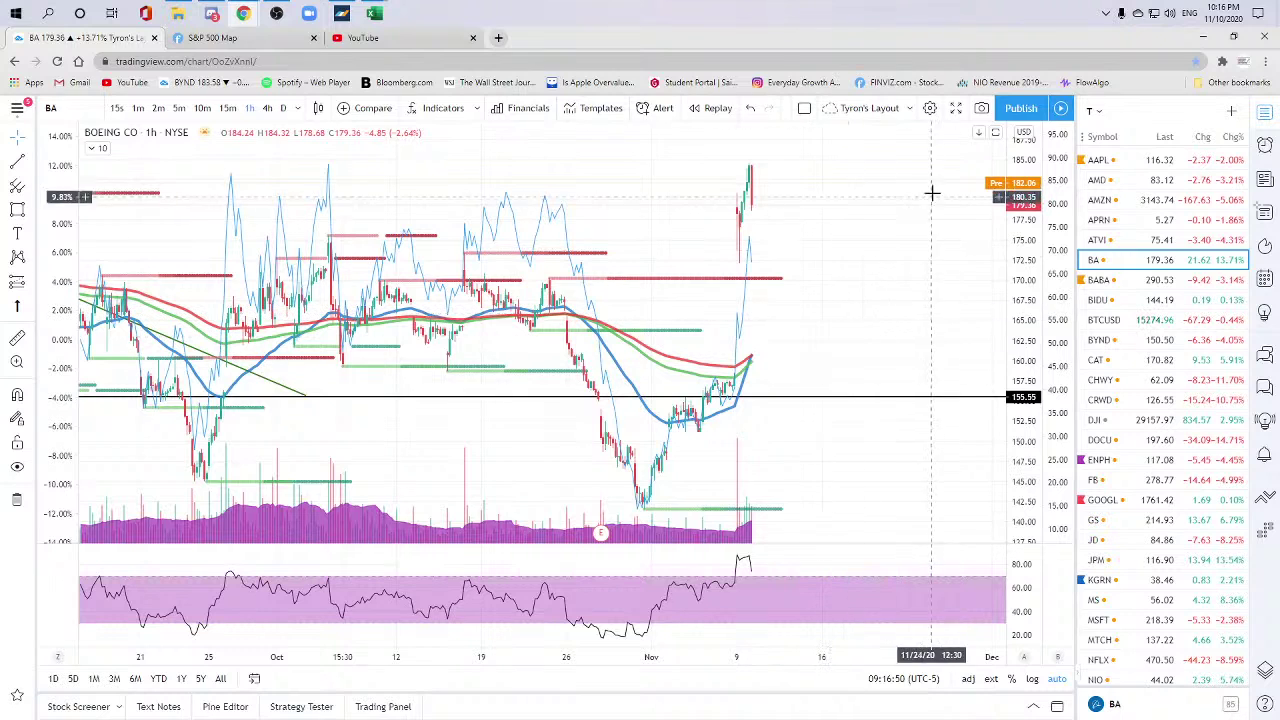
pyautogui.click(266, 108)
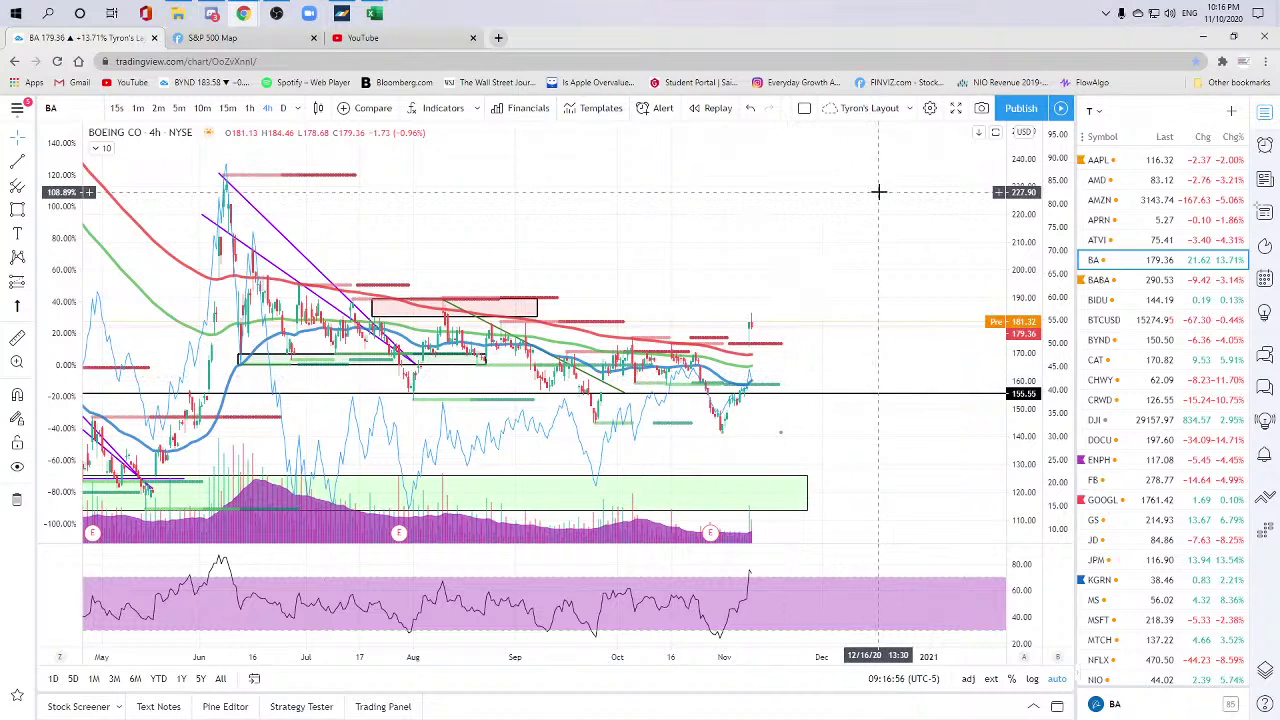
pyautogui.scroll(3, 866, 448)
pyautogui.scroll(2, 872, 448)
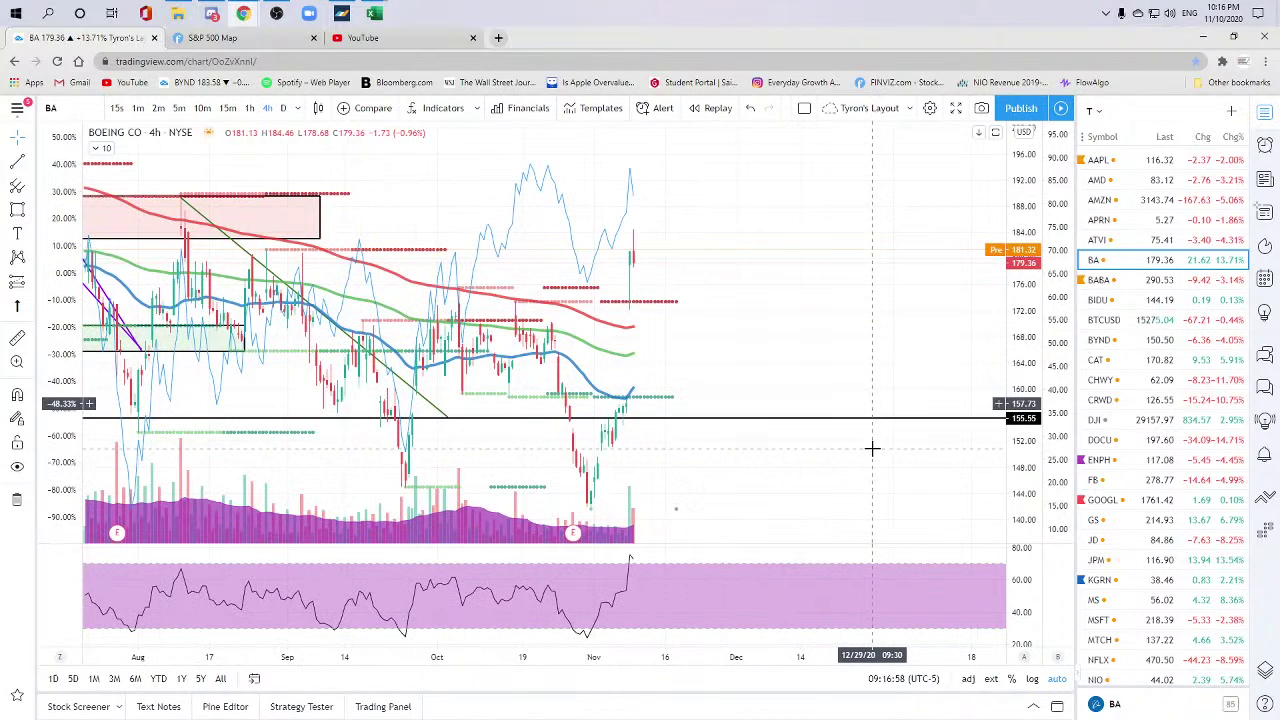
pyautogui.click(250, 108)
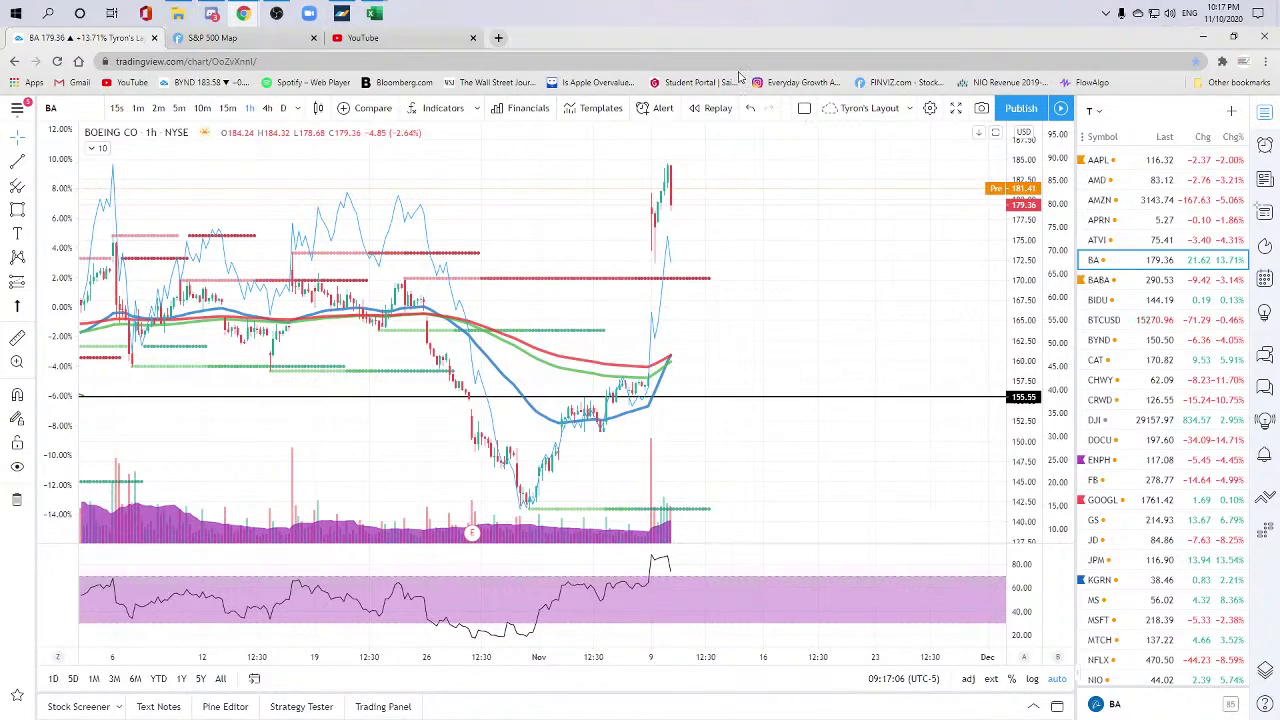
# Step: Check the YouTube page again and return to the BA chart on TradingView
pyautogui.click(350, 46)
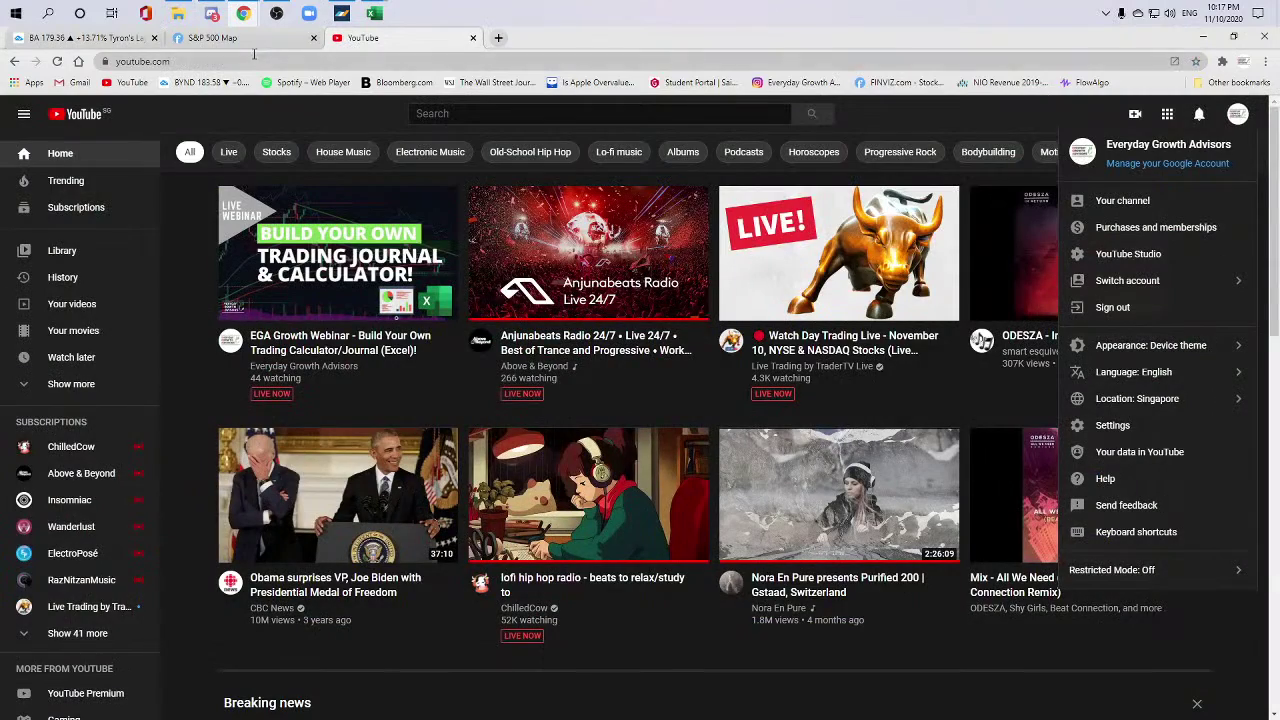
pyautogui.click(127, 37)
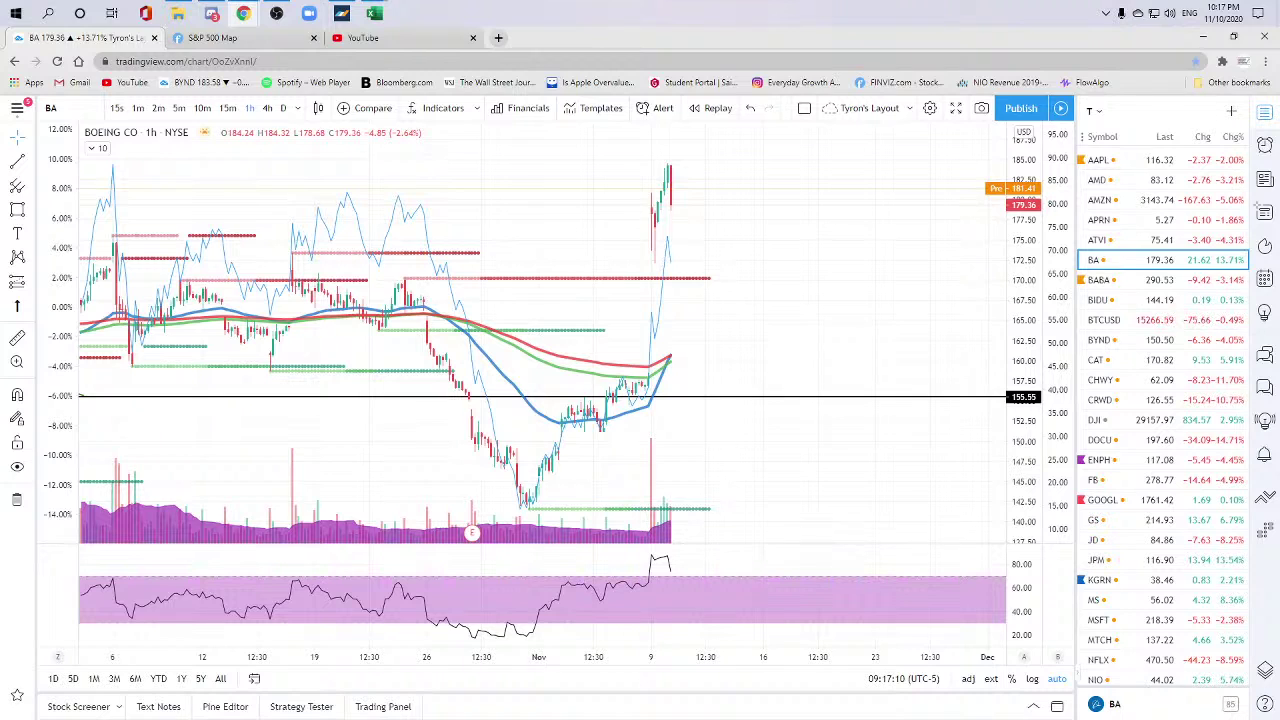